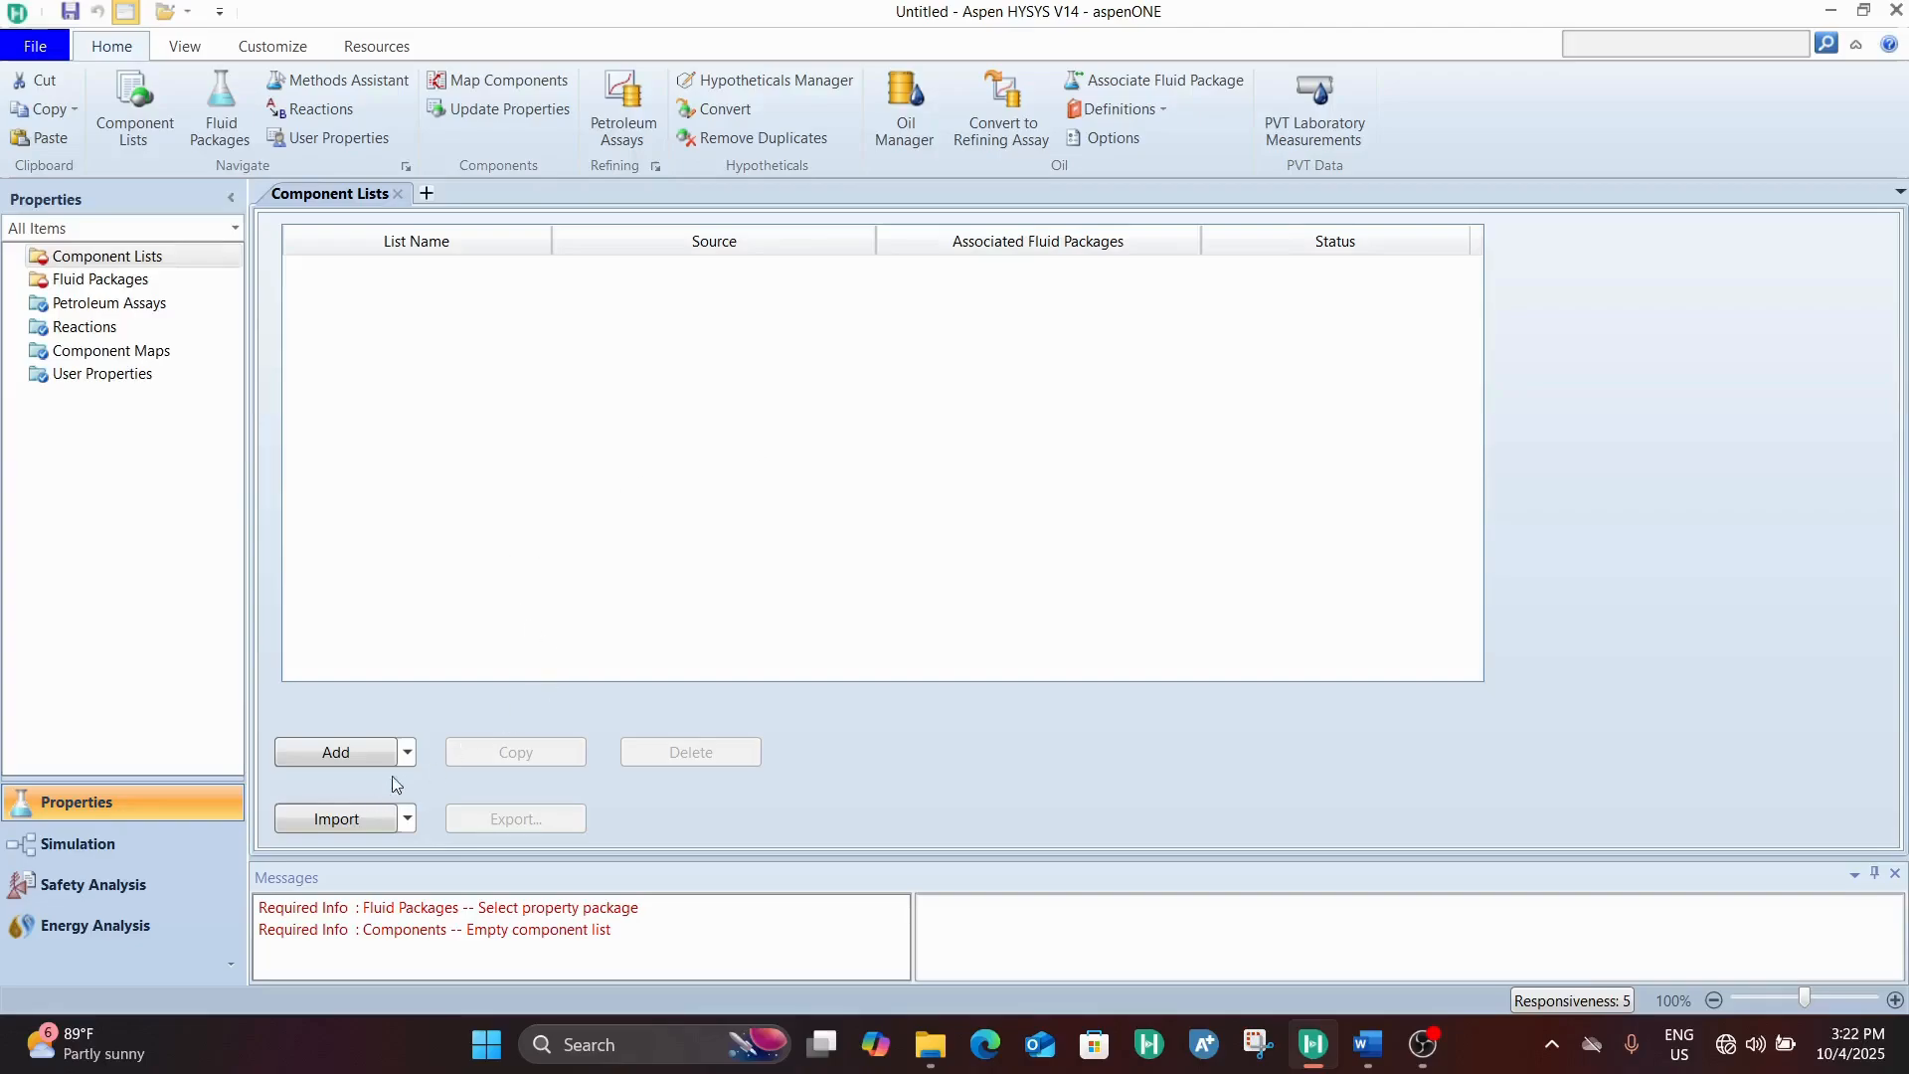
# Create a component list from the Aspen Properties databank and add Water to it
pyautogui.click(408, 752)
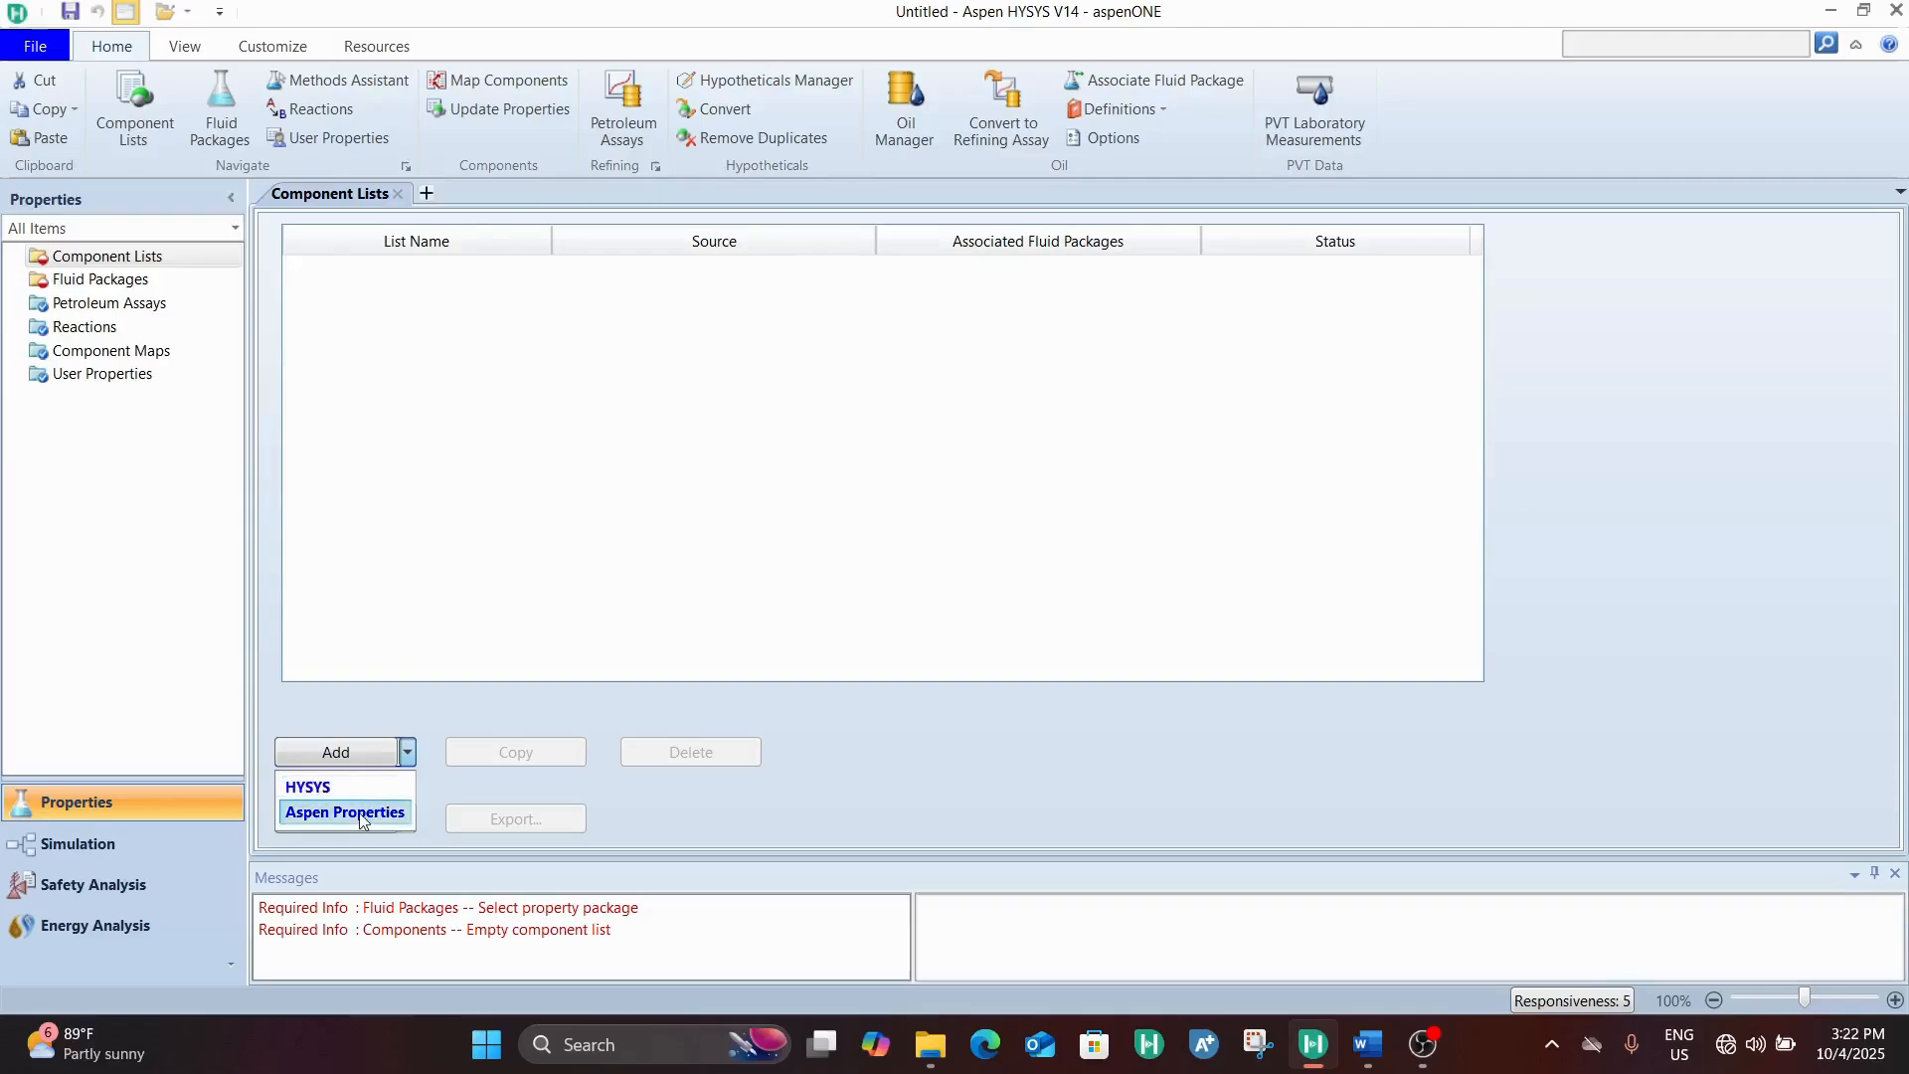
pyautogui.click(360, 813)
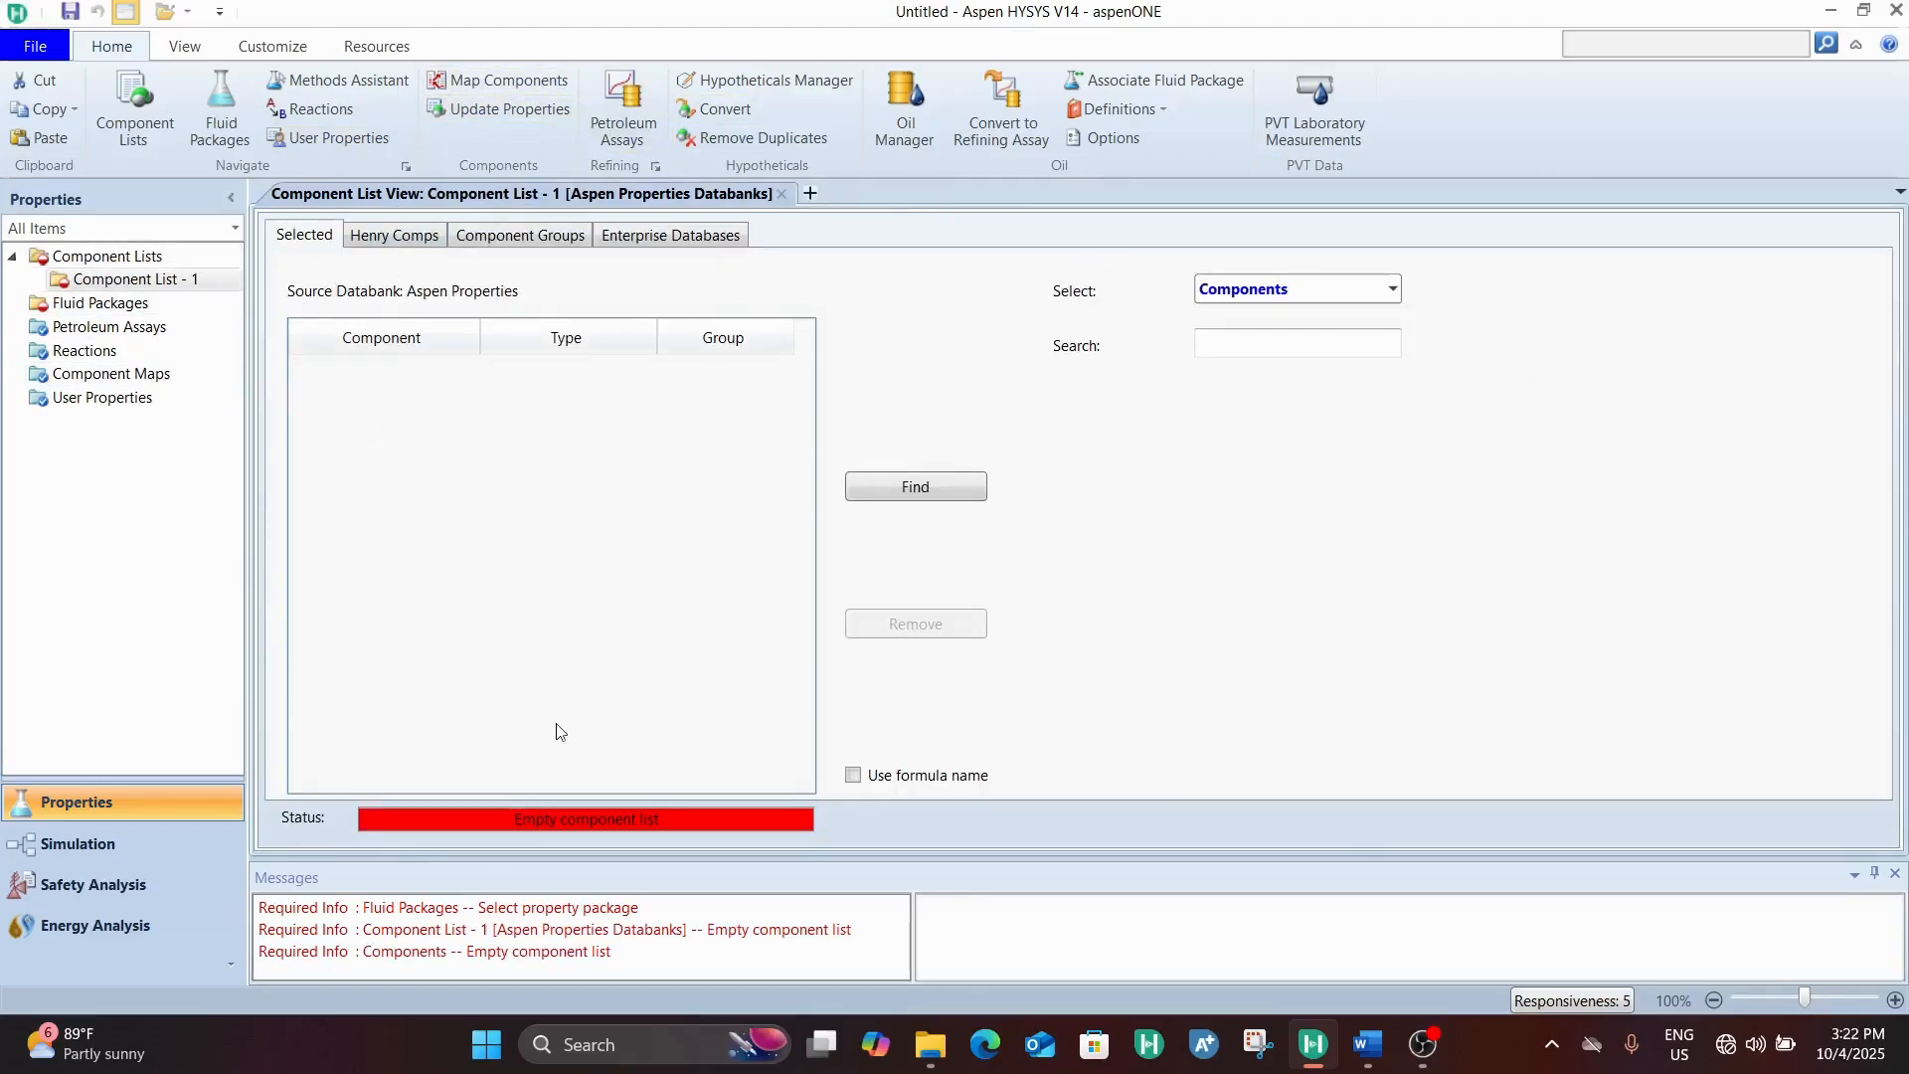
pyautogui.click(1273, 341)
pyautogui.write('Water')
pyautogui.press('Return')
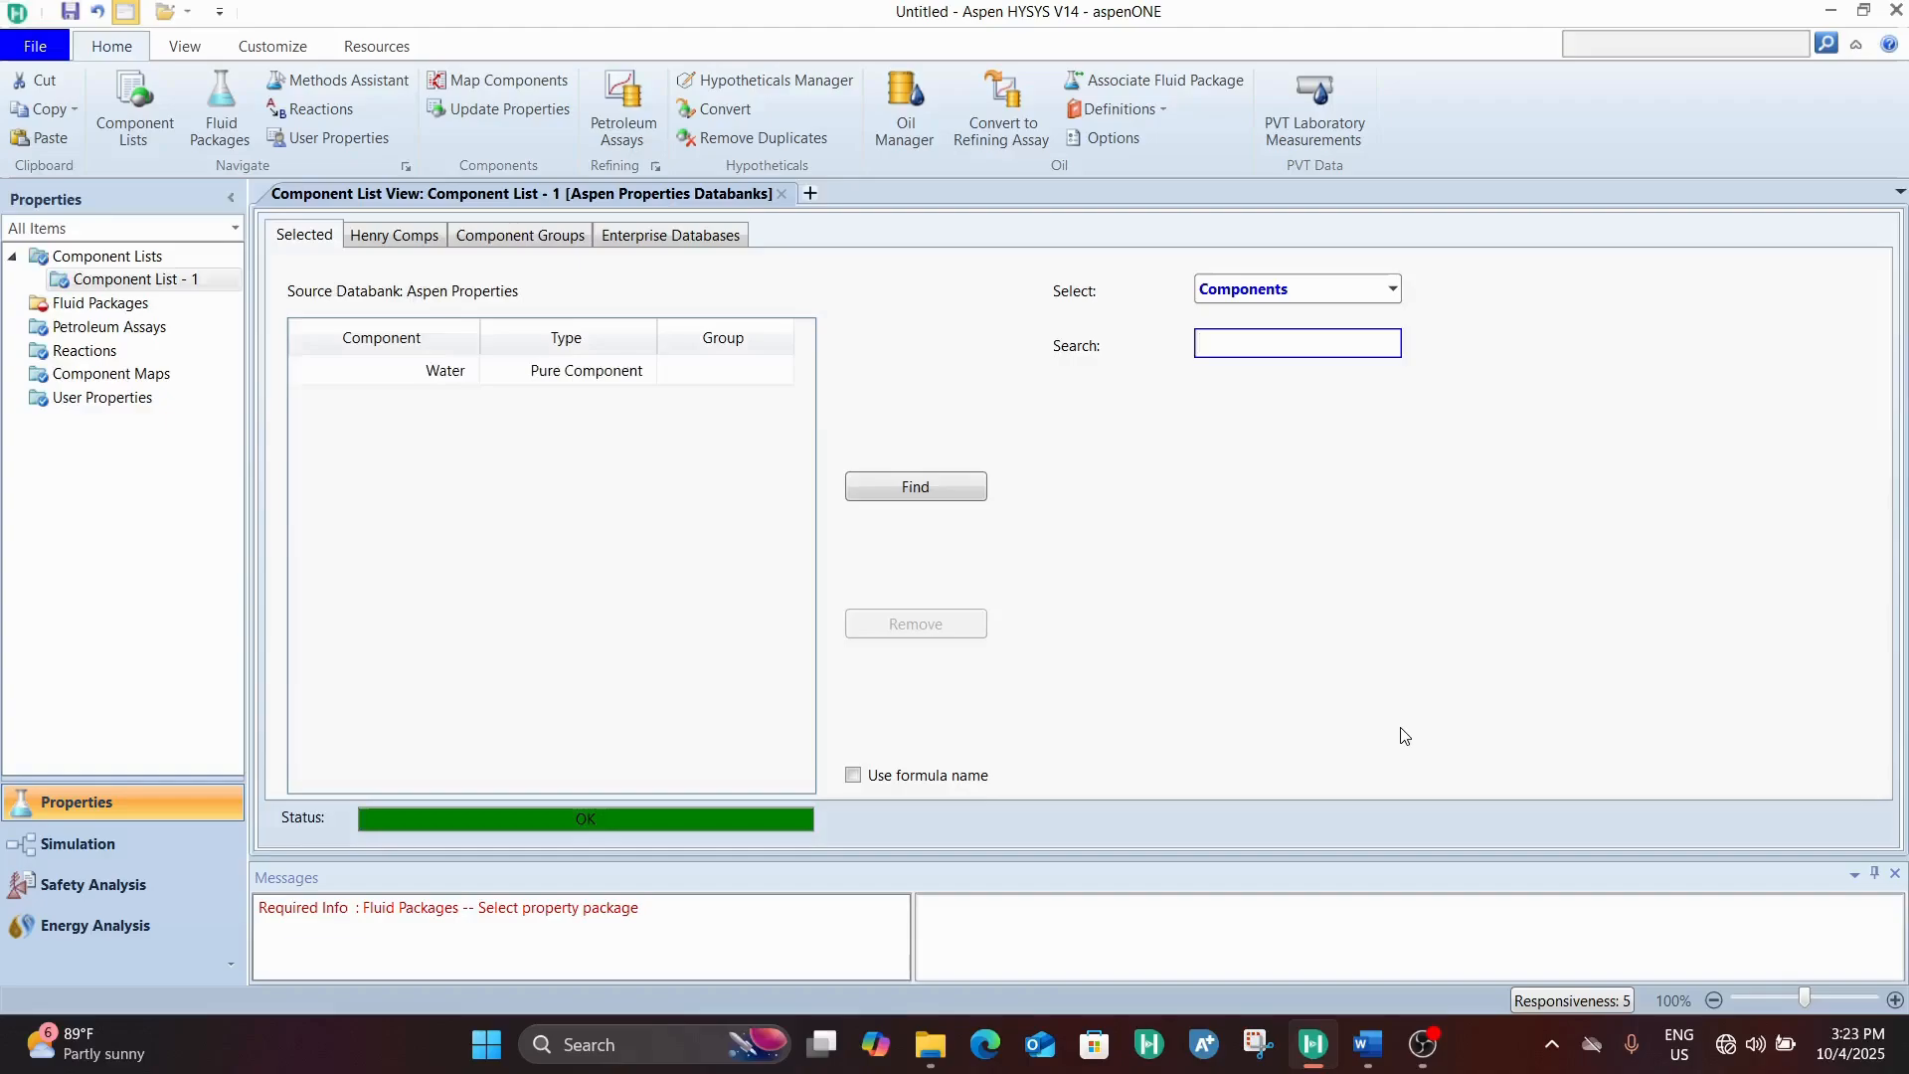
# Add Potassium-Hydroxide to the component list
pyautogui.write('Potassium-Hydroxide')
pyautogui.press('Return')
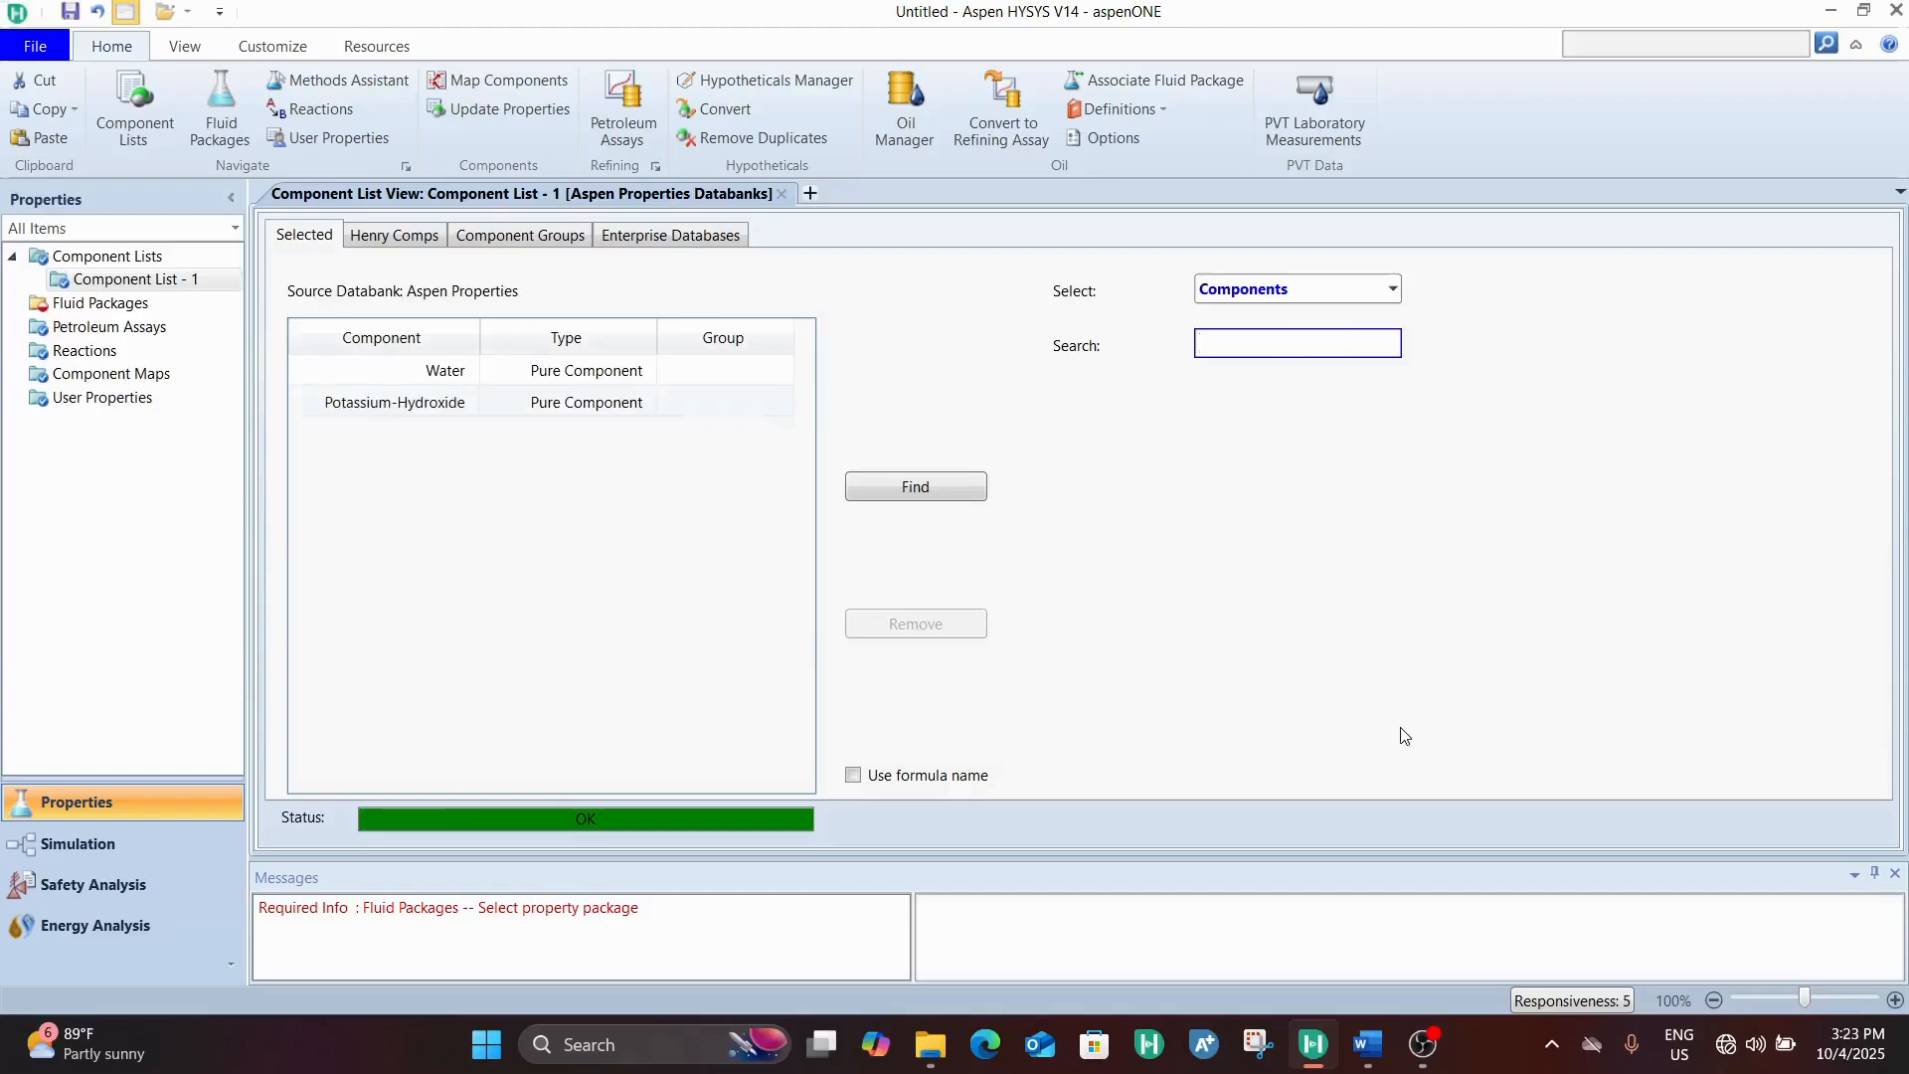
# Add hydrogen (H2) and oxygen (O2) to the component list
pyautogui.write('H2')
pyautogui.press('Return')
pyautogui.write('o')
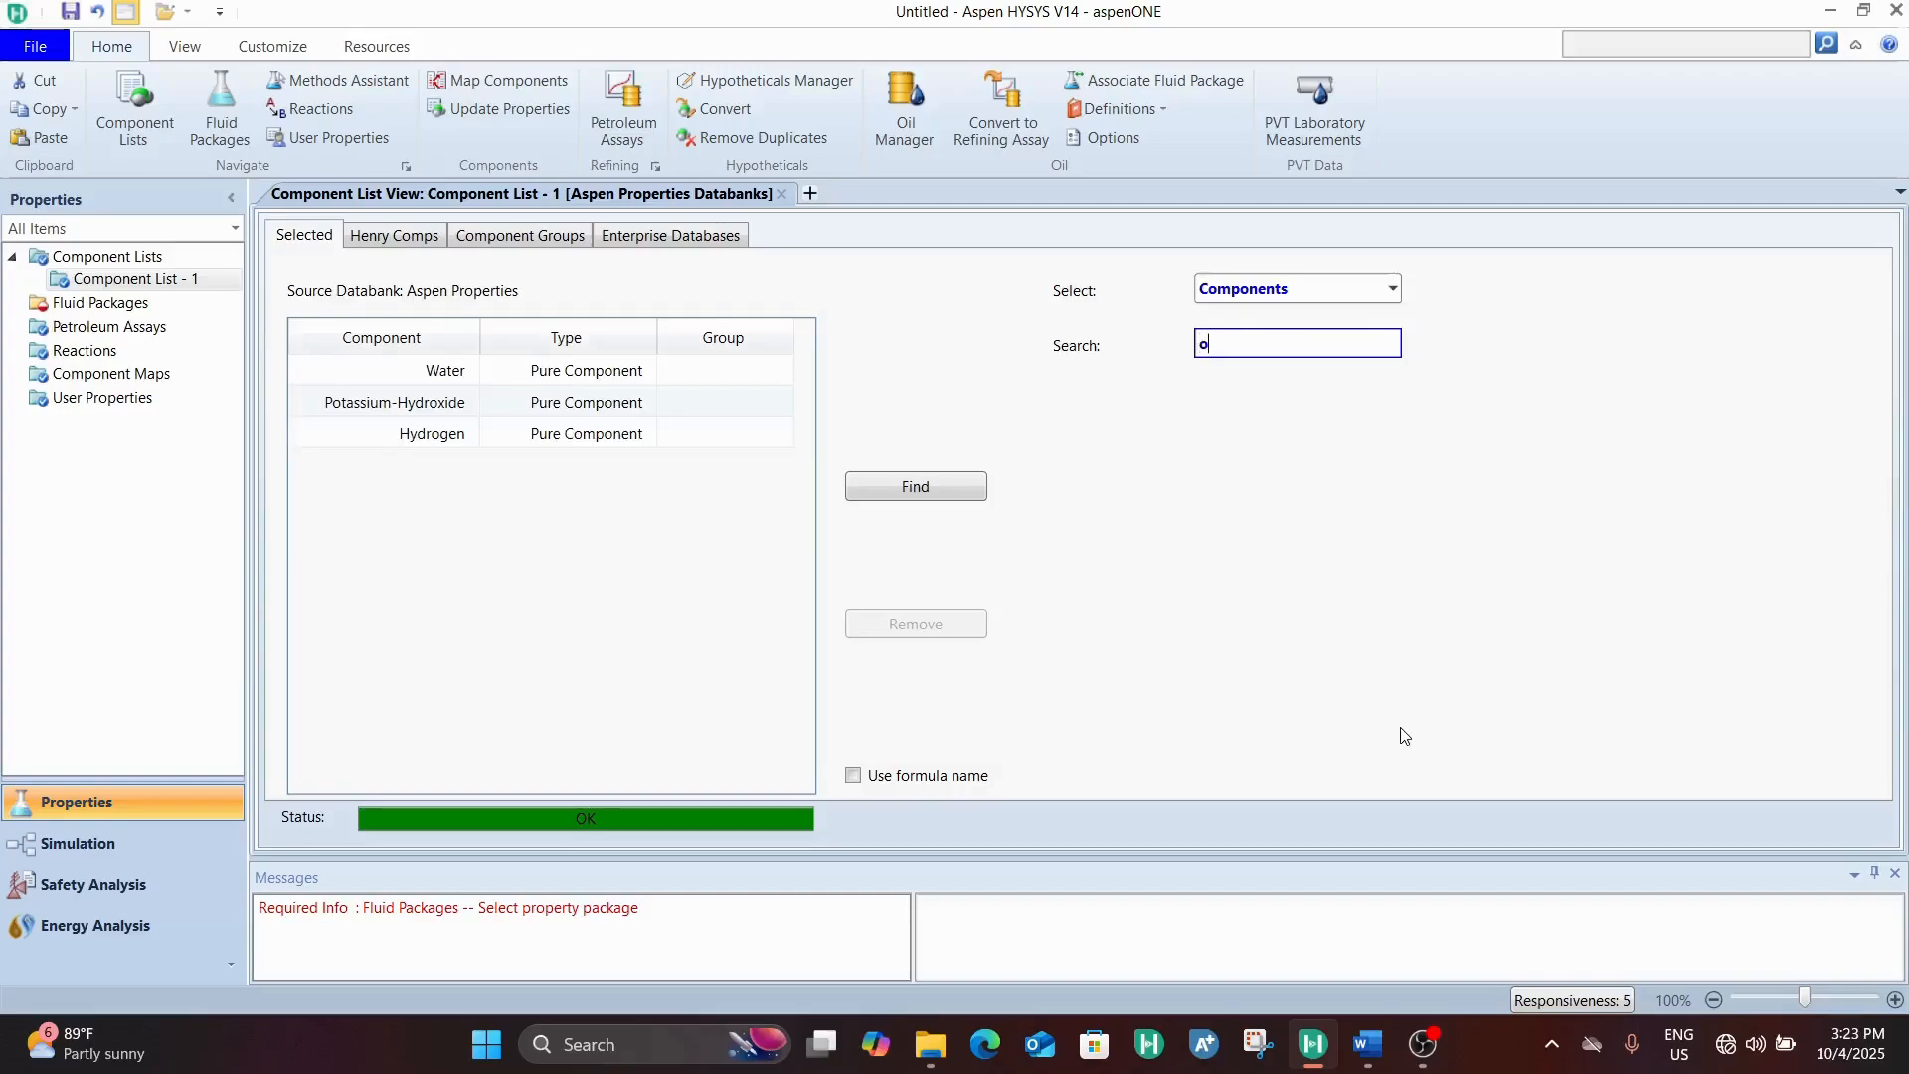
pyautogui.write('2')
pyautogui.press('Return')
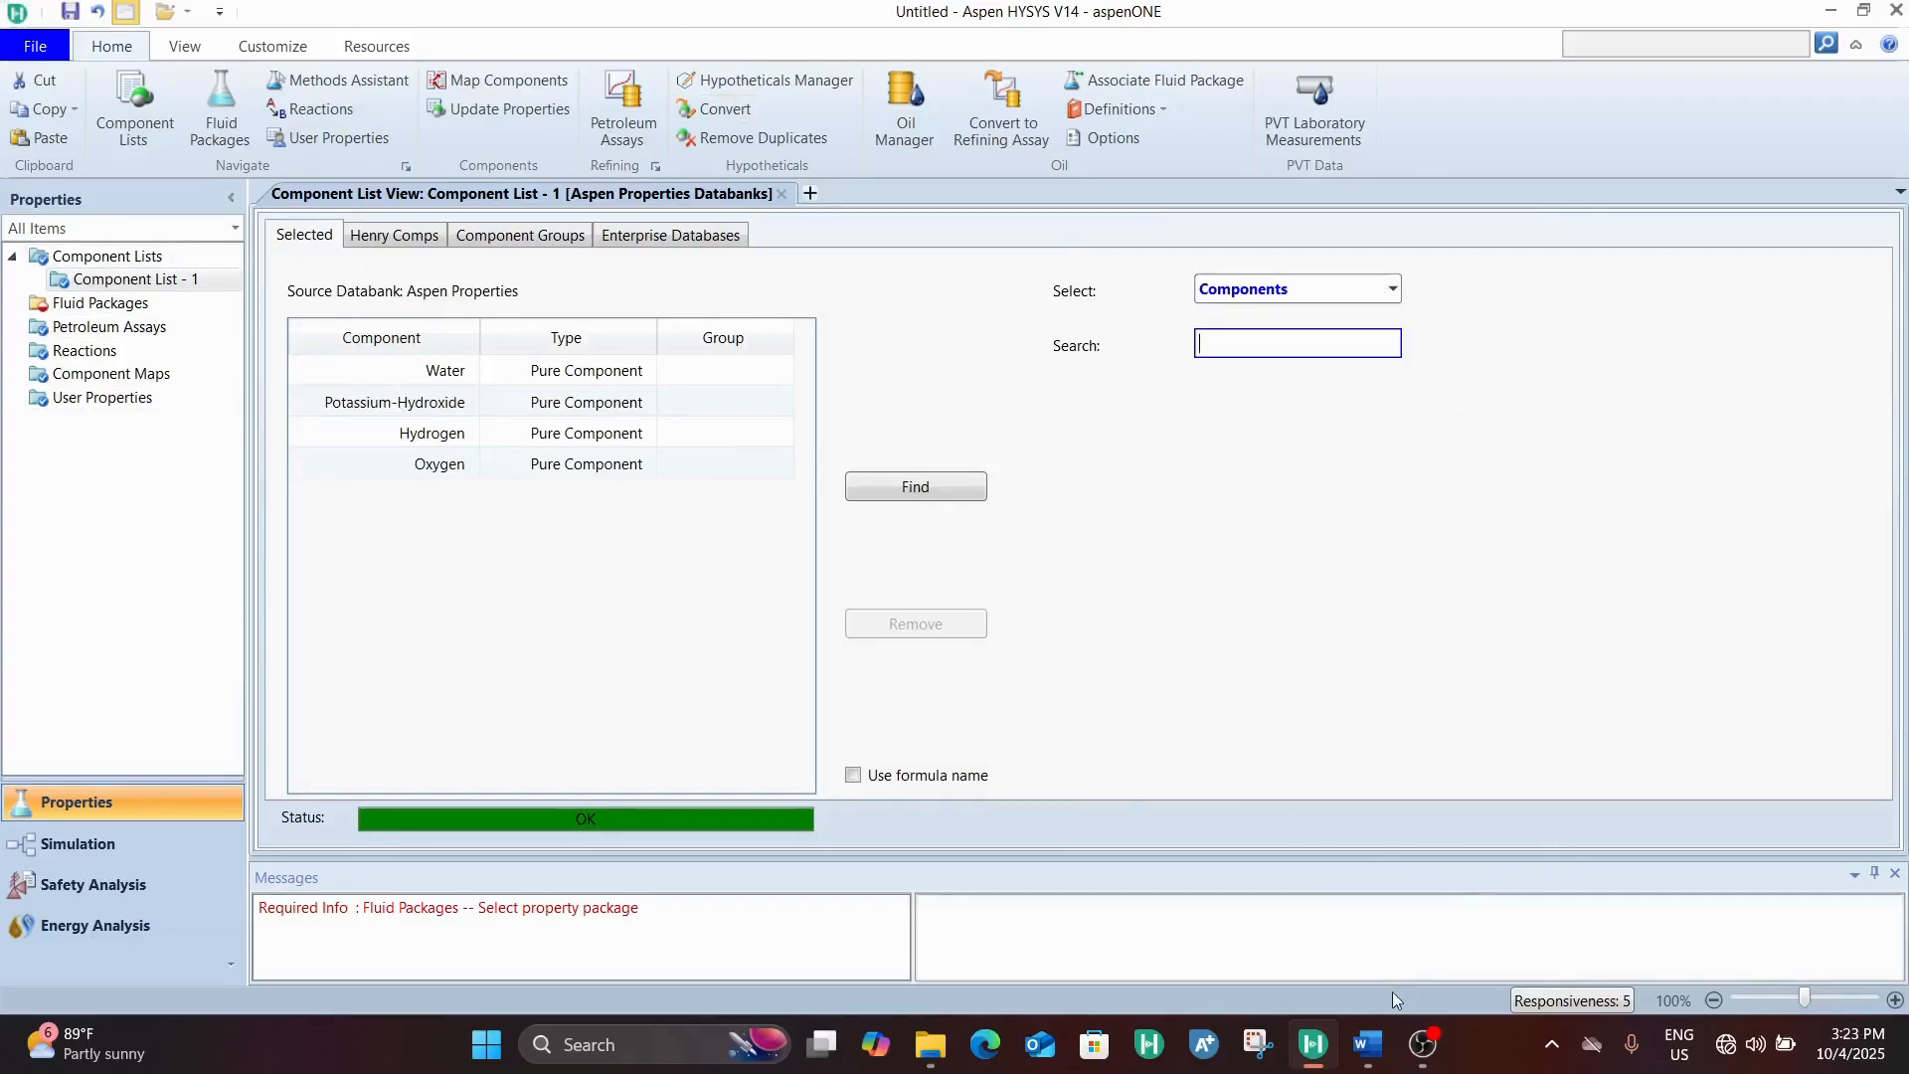
# Switch to the Word problem statement, examine the electrolysis reaction under Electrolyzer Configuration, and return to Aspen HYSYS
pyautogui.click(1368, 1044)
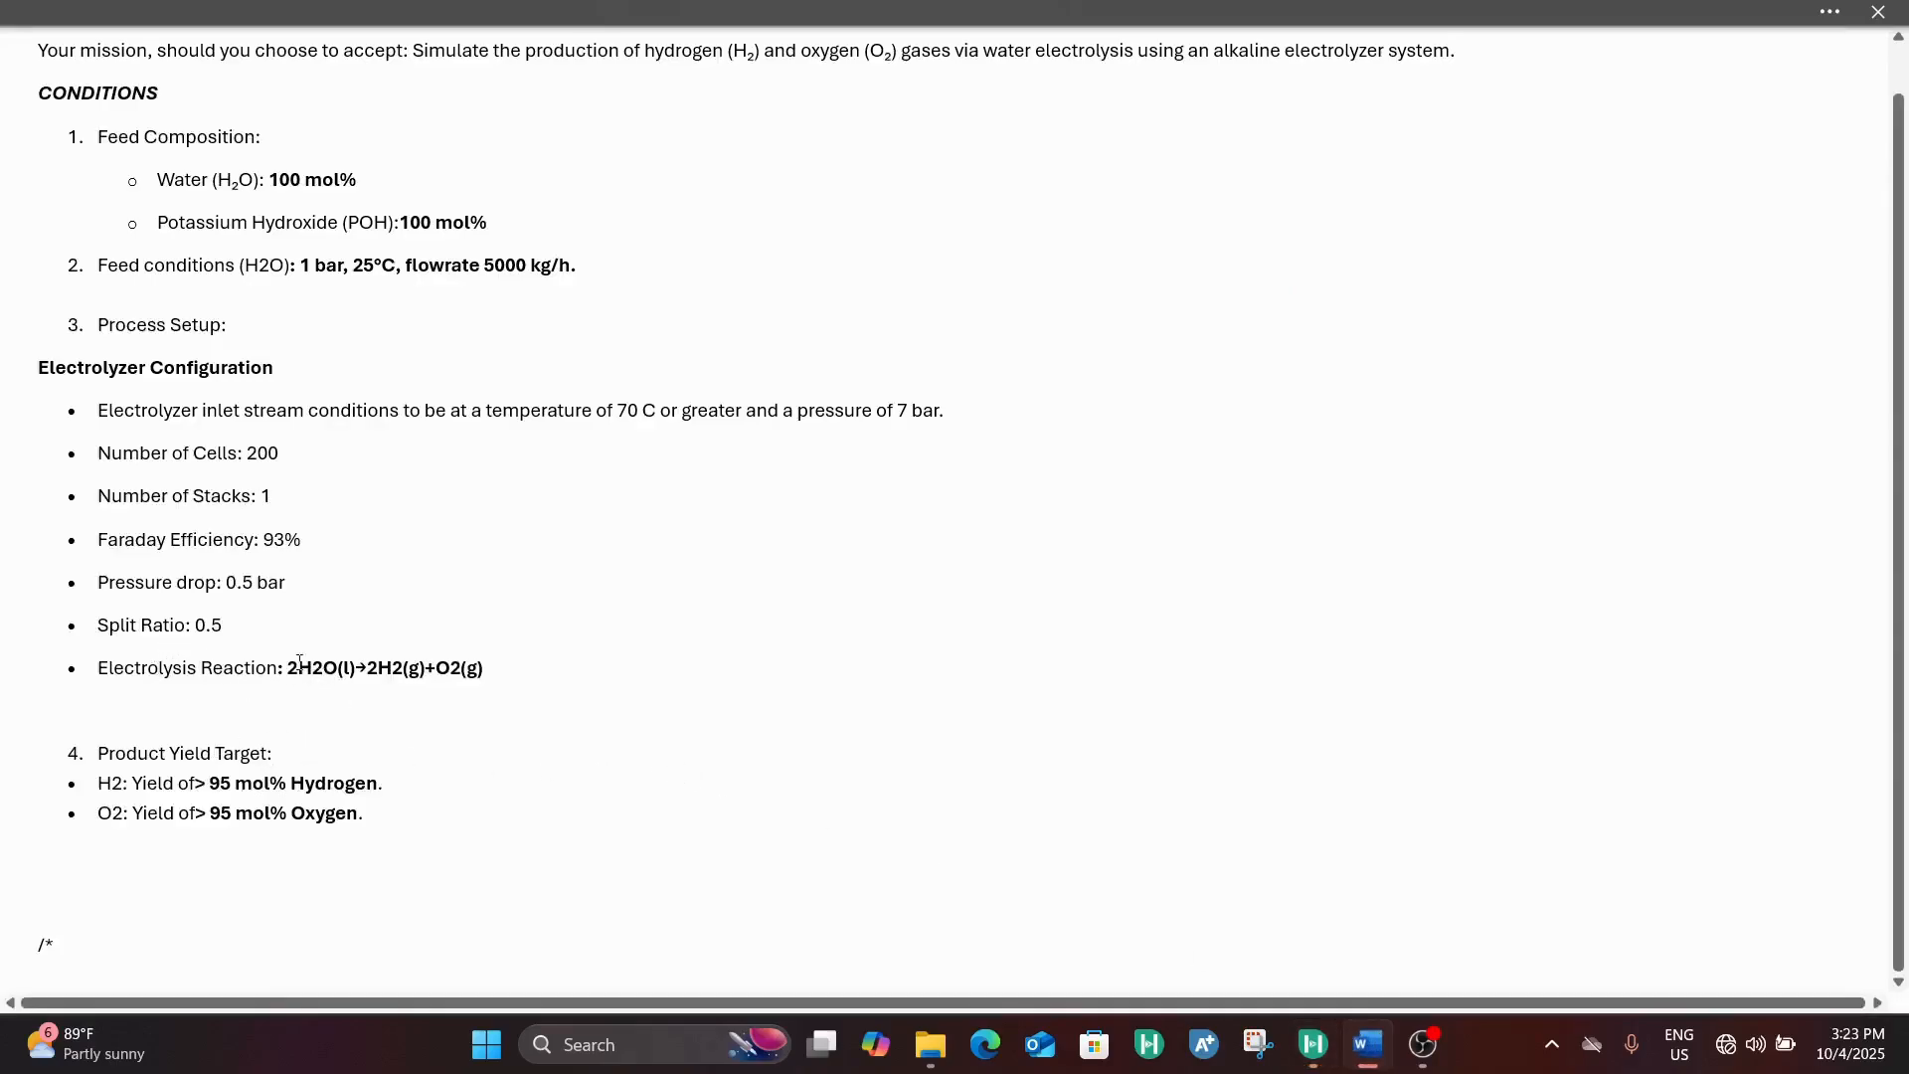
pyautogui.moveTo(283, 672); pyautogui.dragTo(504, 696)
pyautogui.click(507, 678)
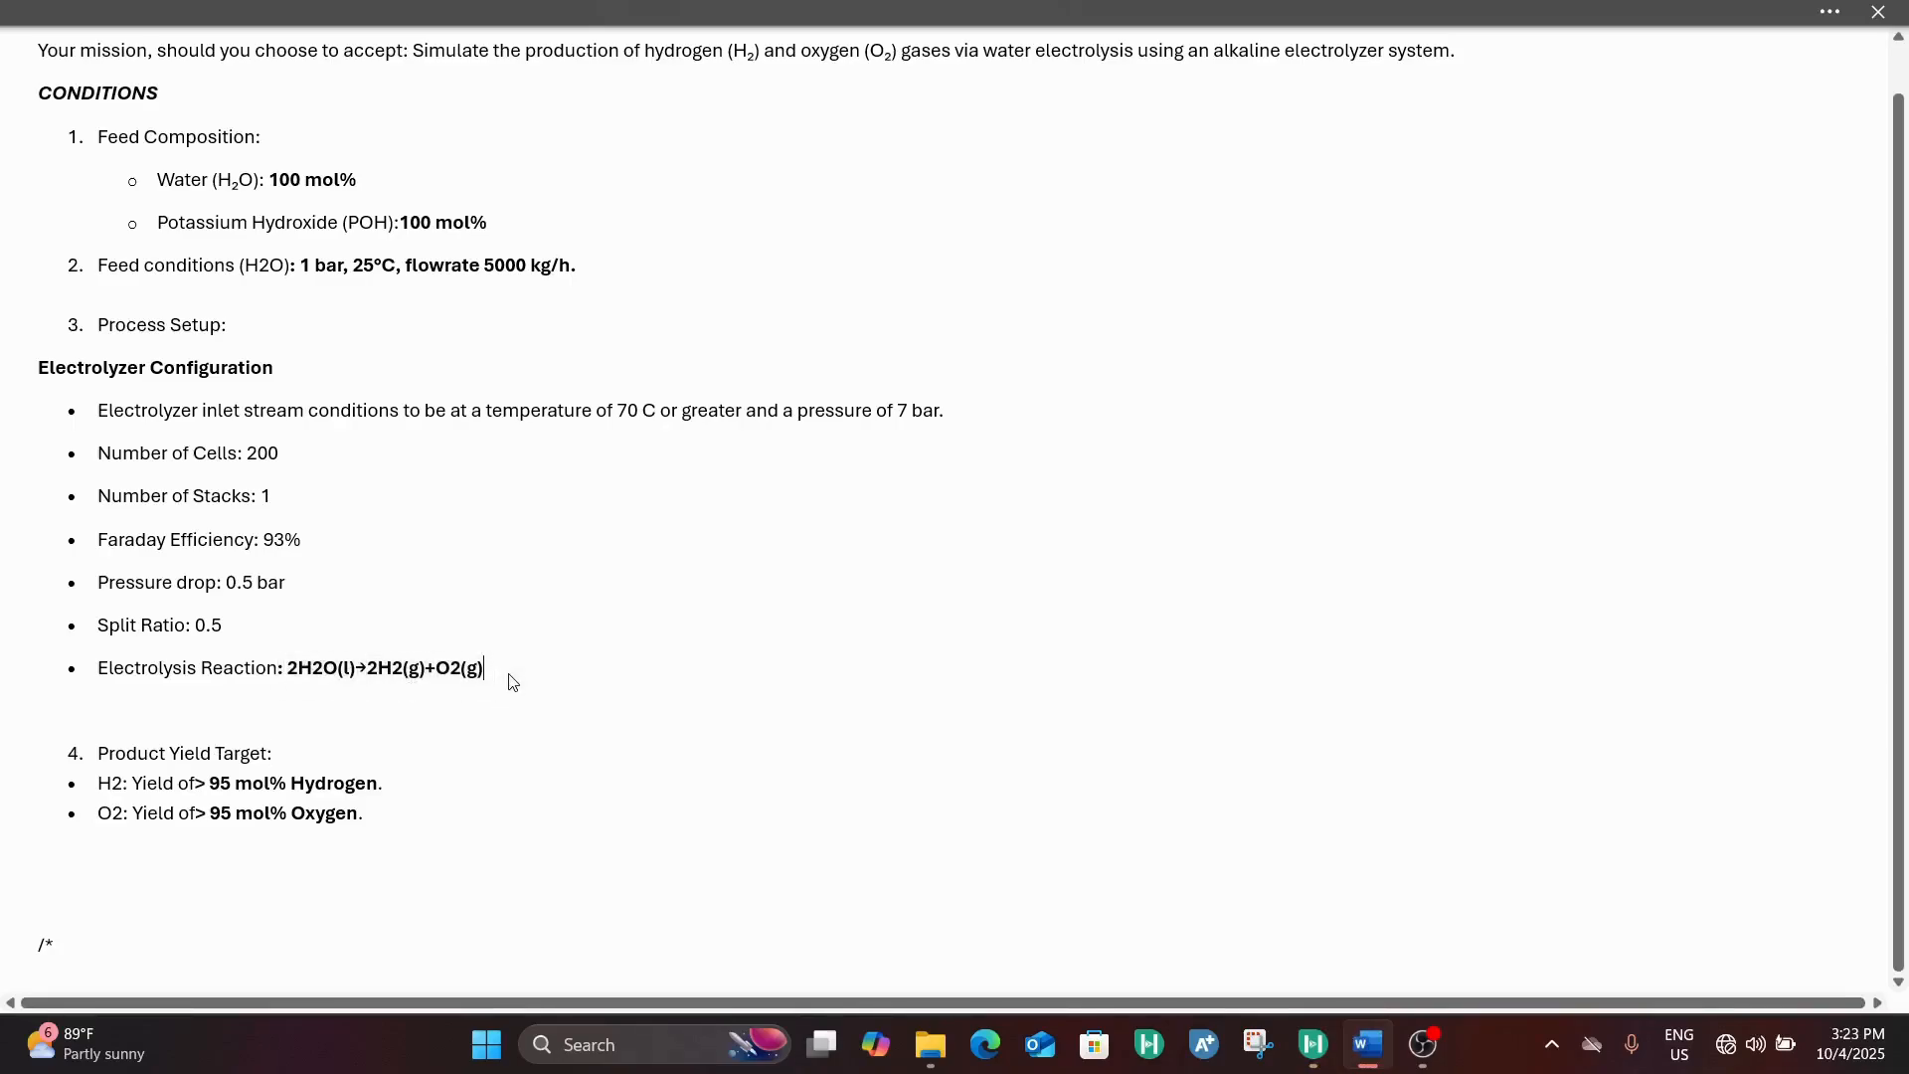
pyautogui.tripleClick(383, 660)
pyautogui.click(295, 670)
pyautogui.moveTo(297, 674); pyautogui.dragTo(509, 693)
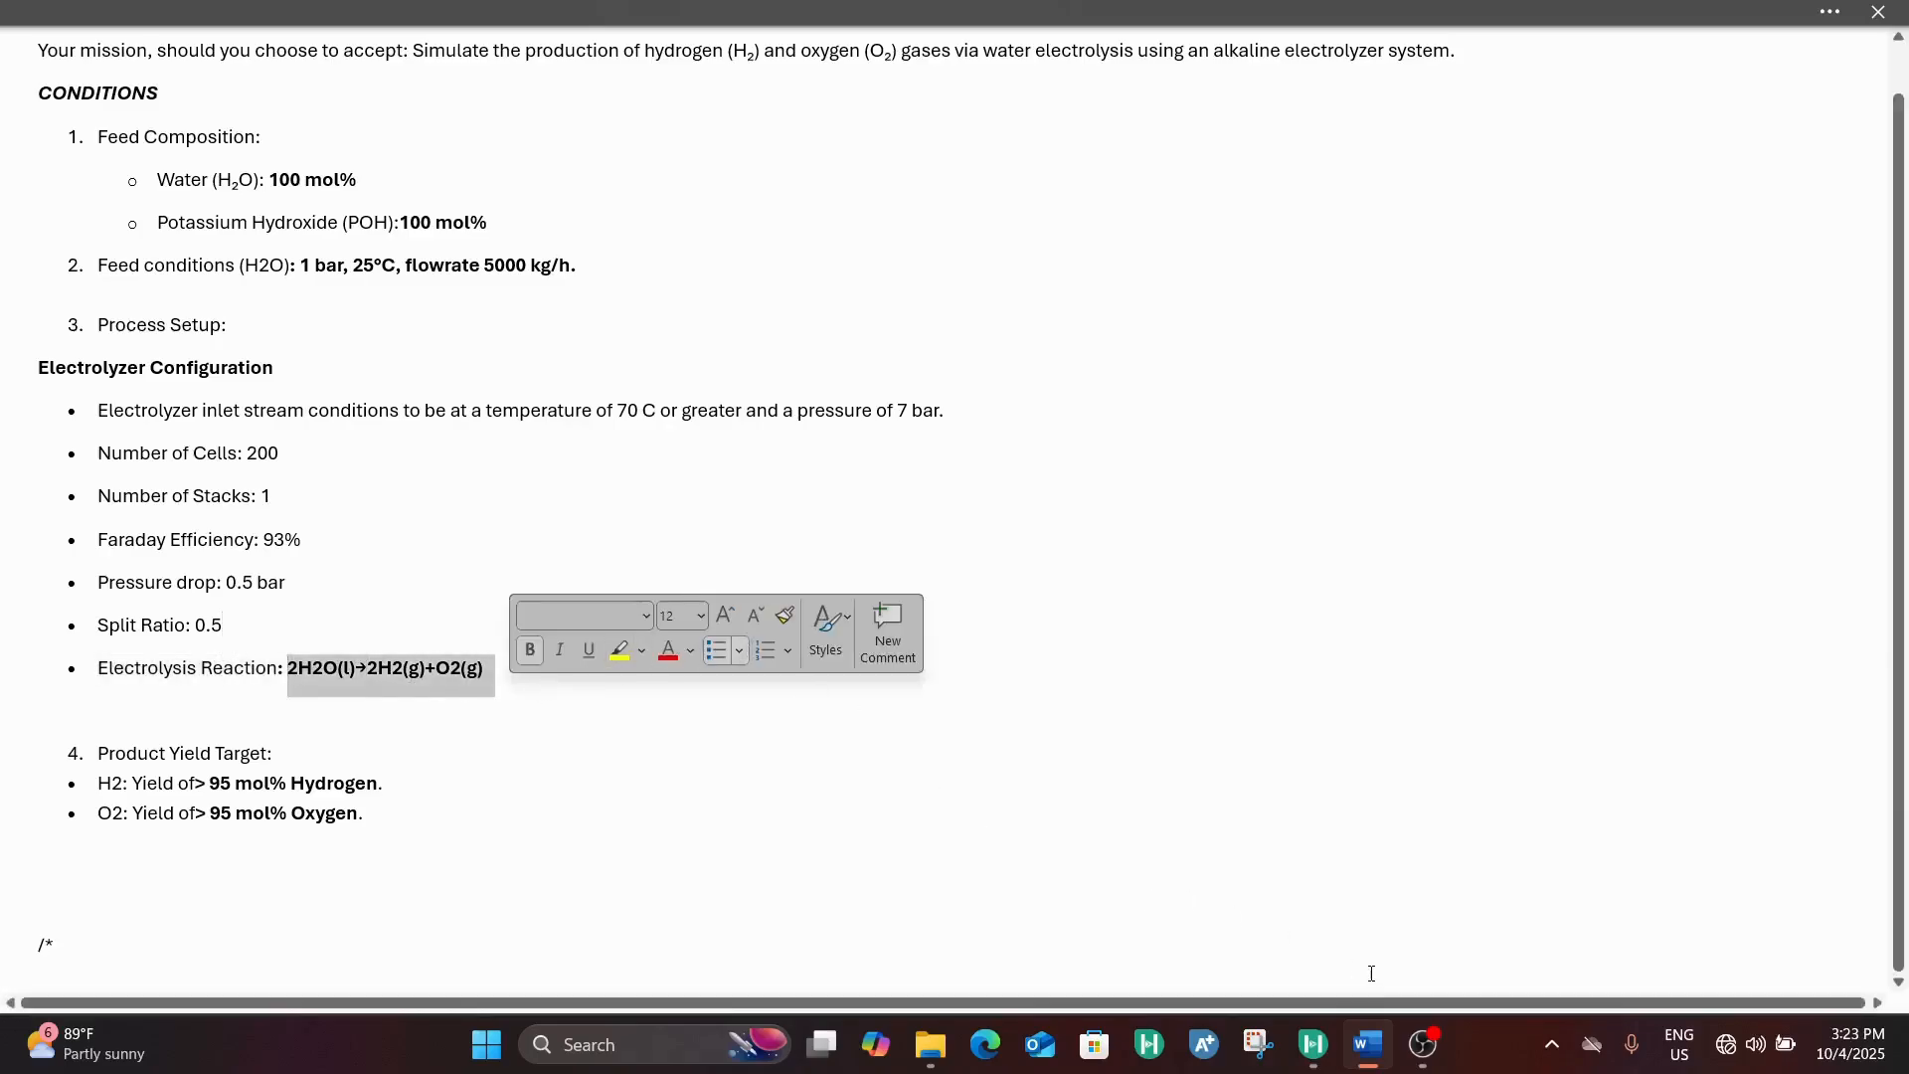
pyautogui.click(1314, 1057)
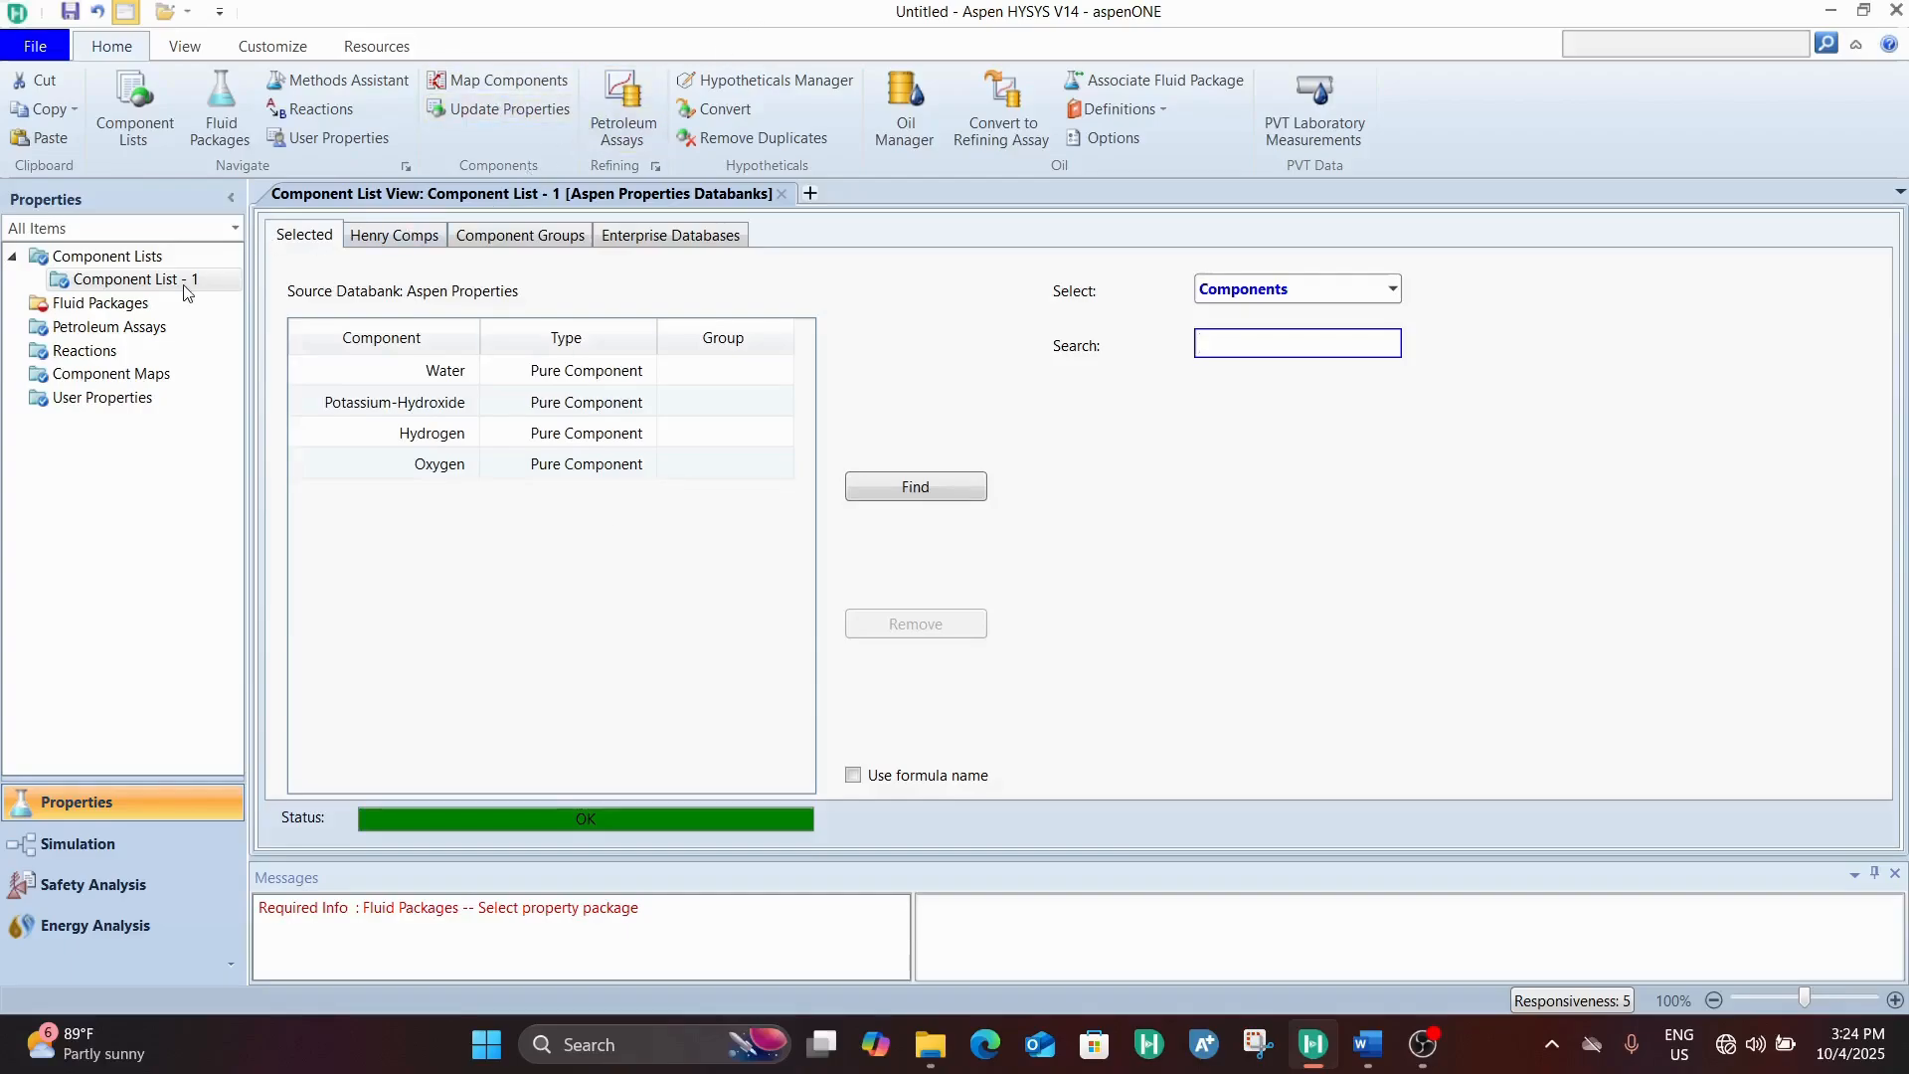
# Add an Aspen Properties fluid package and choose Electrolyte NRTL as its property package
pyautogui.click(156, 314)
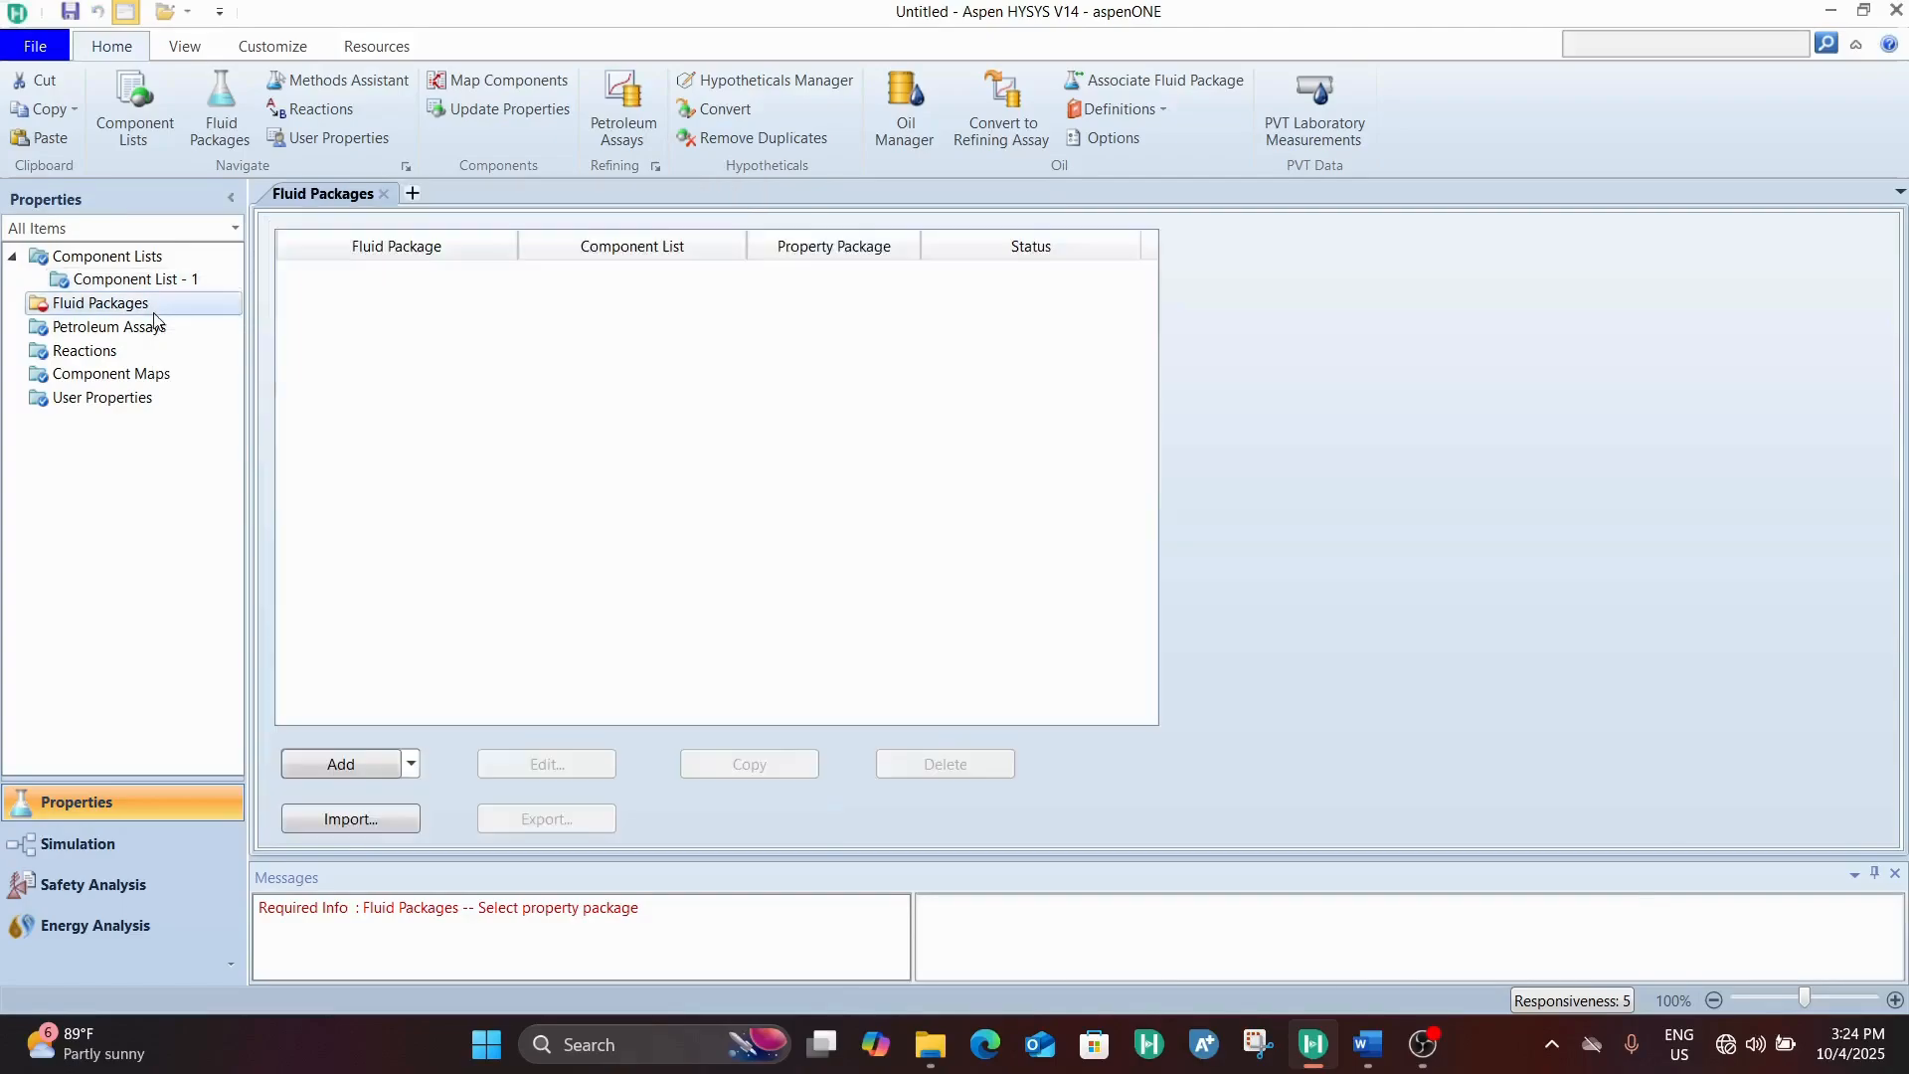
pyautogui.click(341, 764)
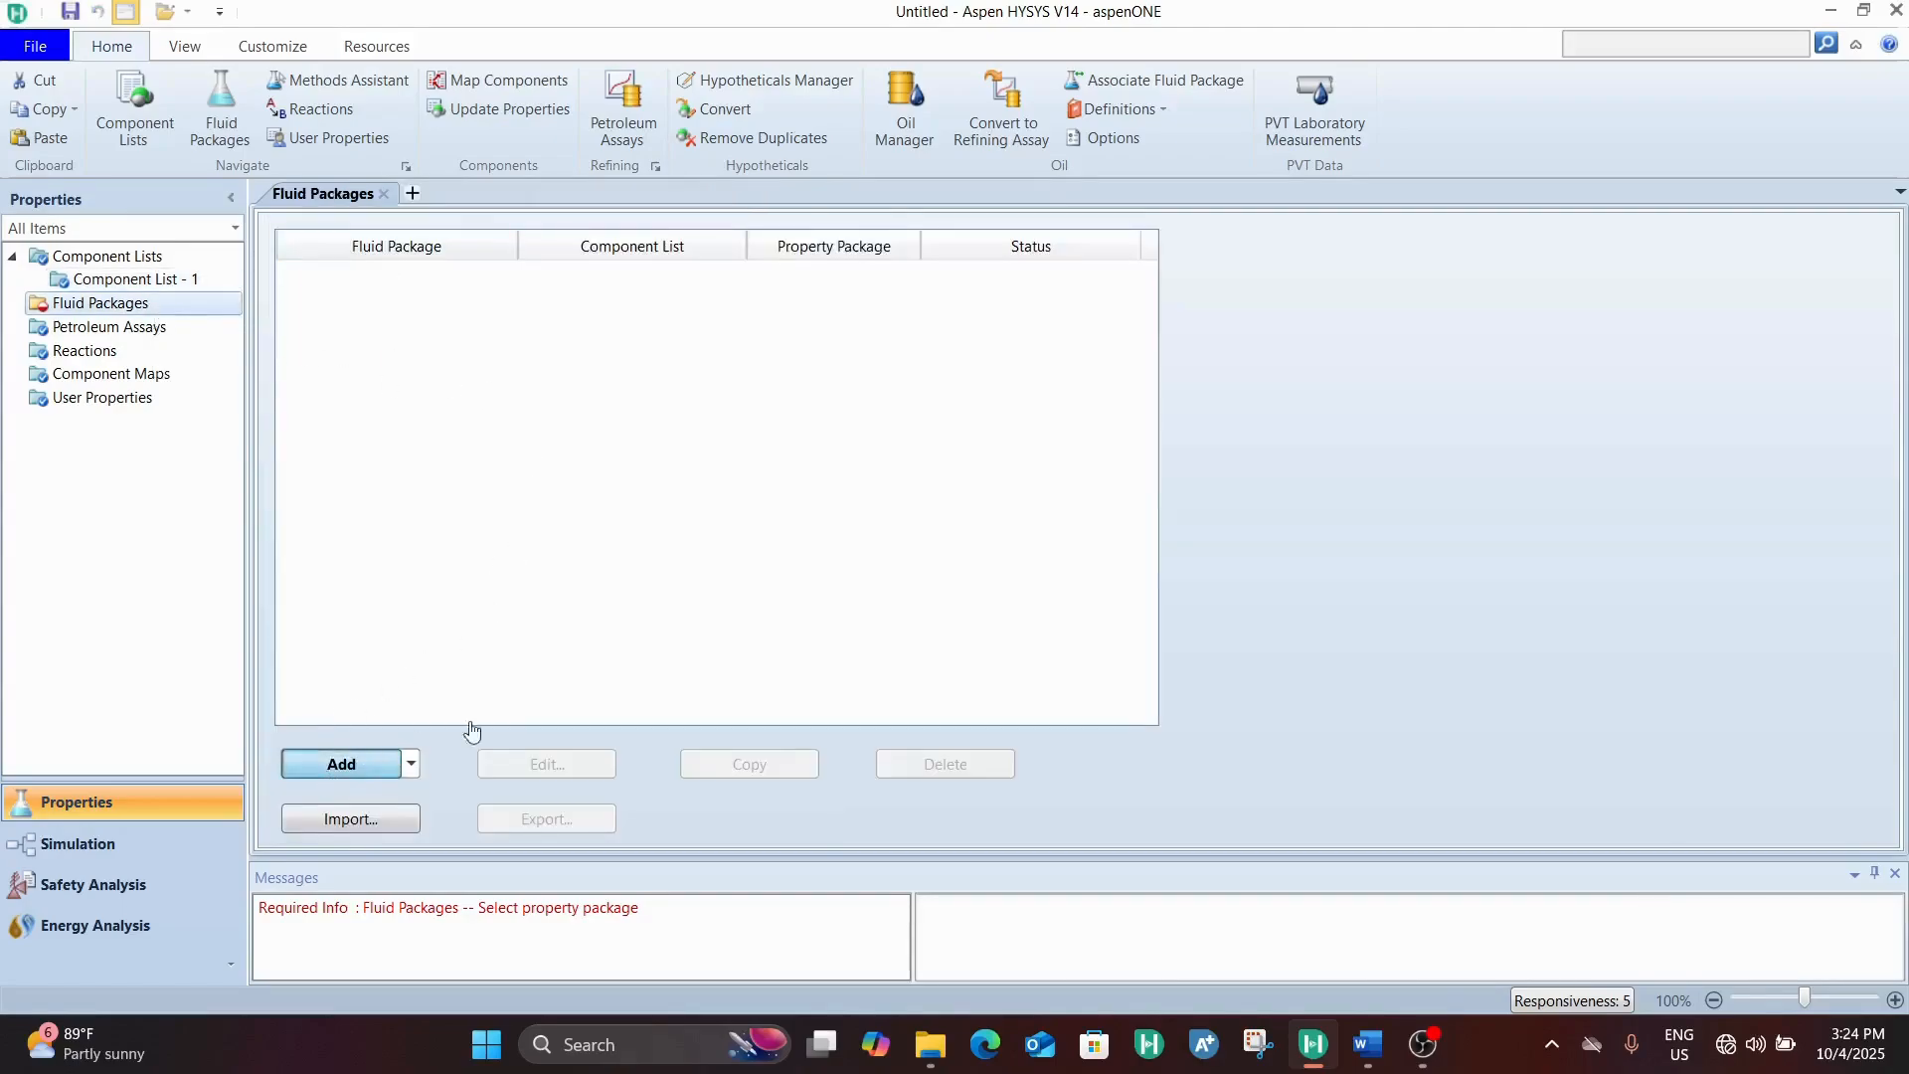
pyautogui.click(410, 763)
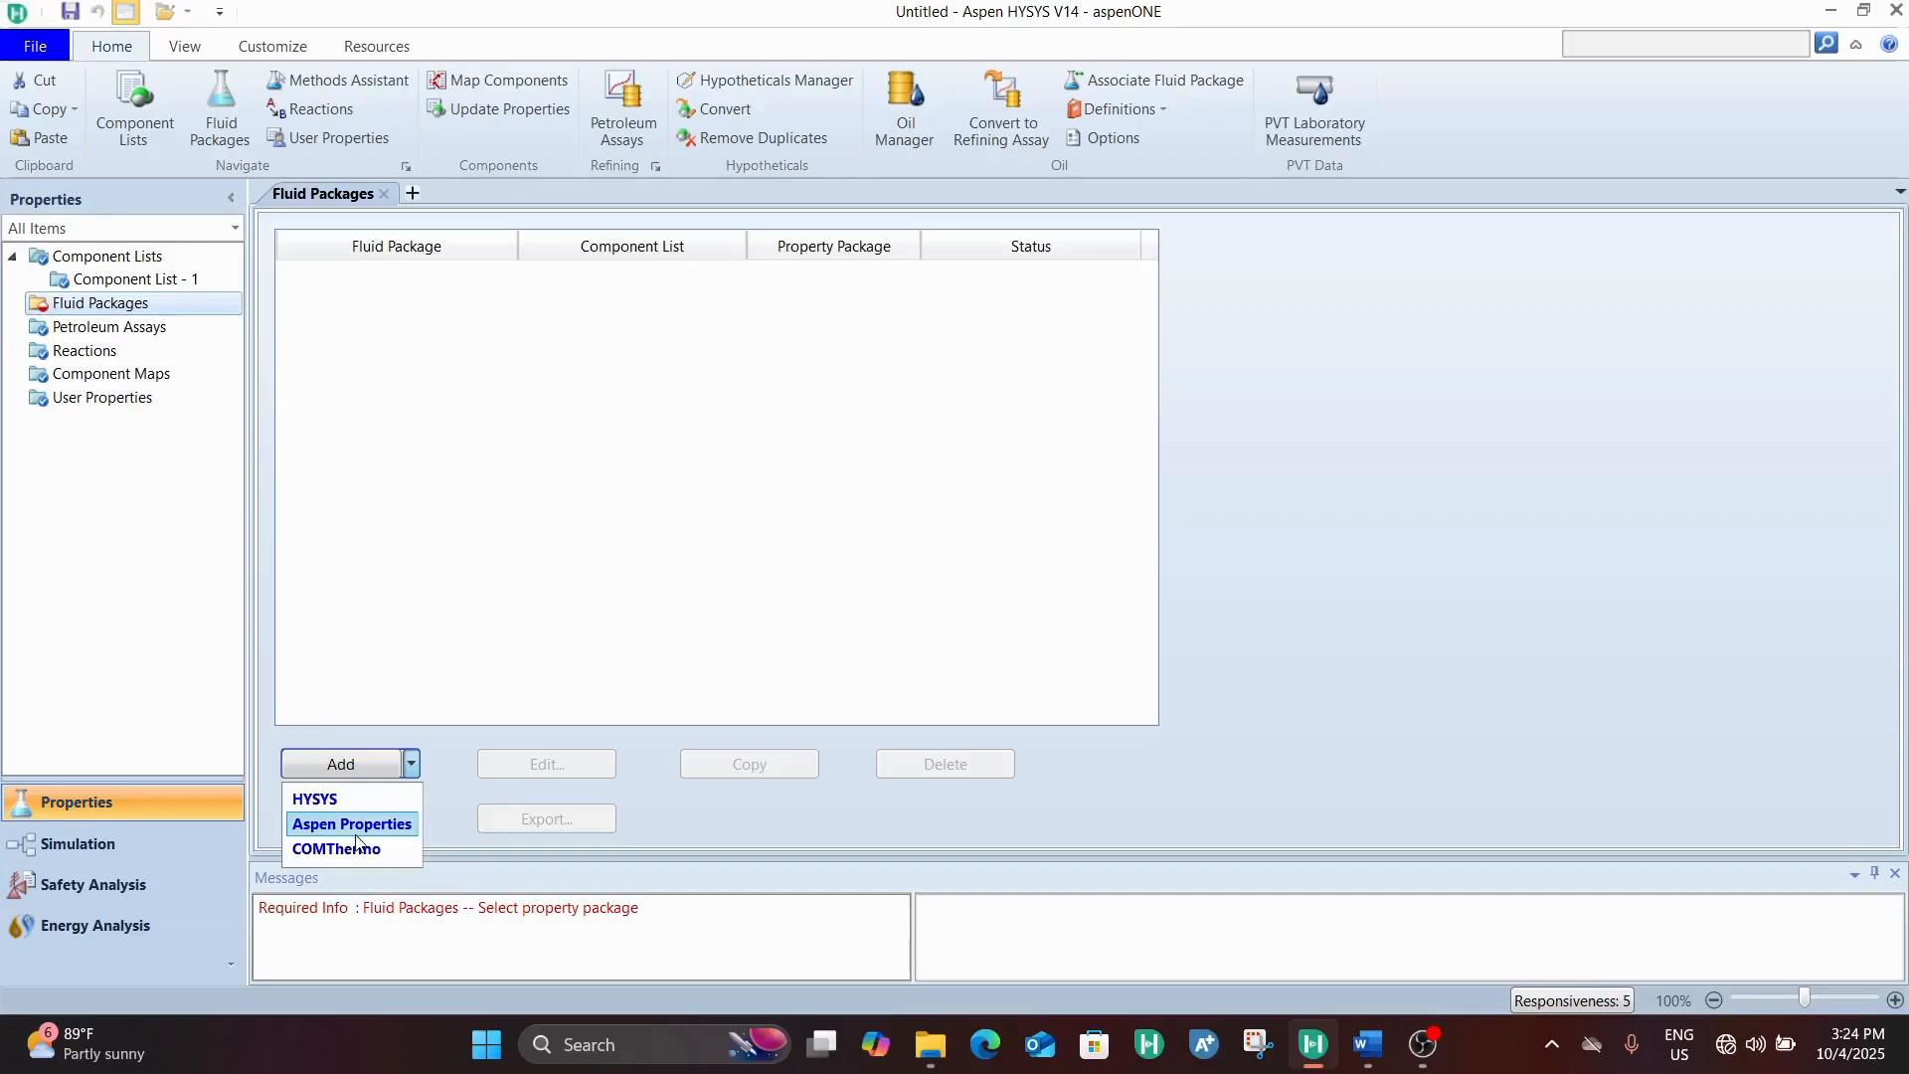
pyautogui.click(355, 833)
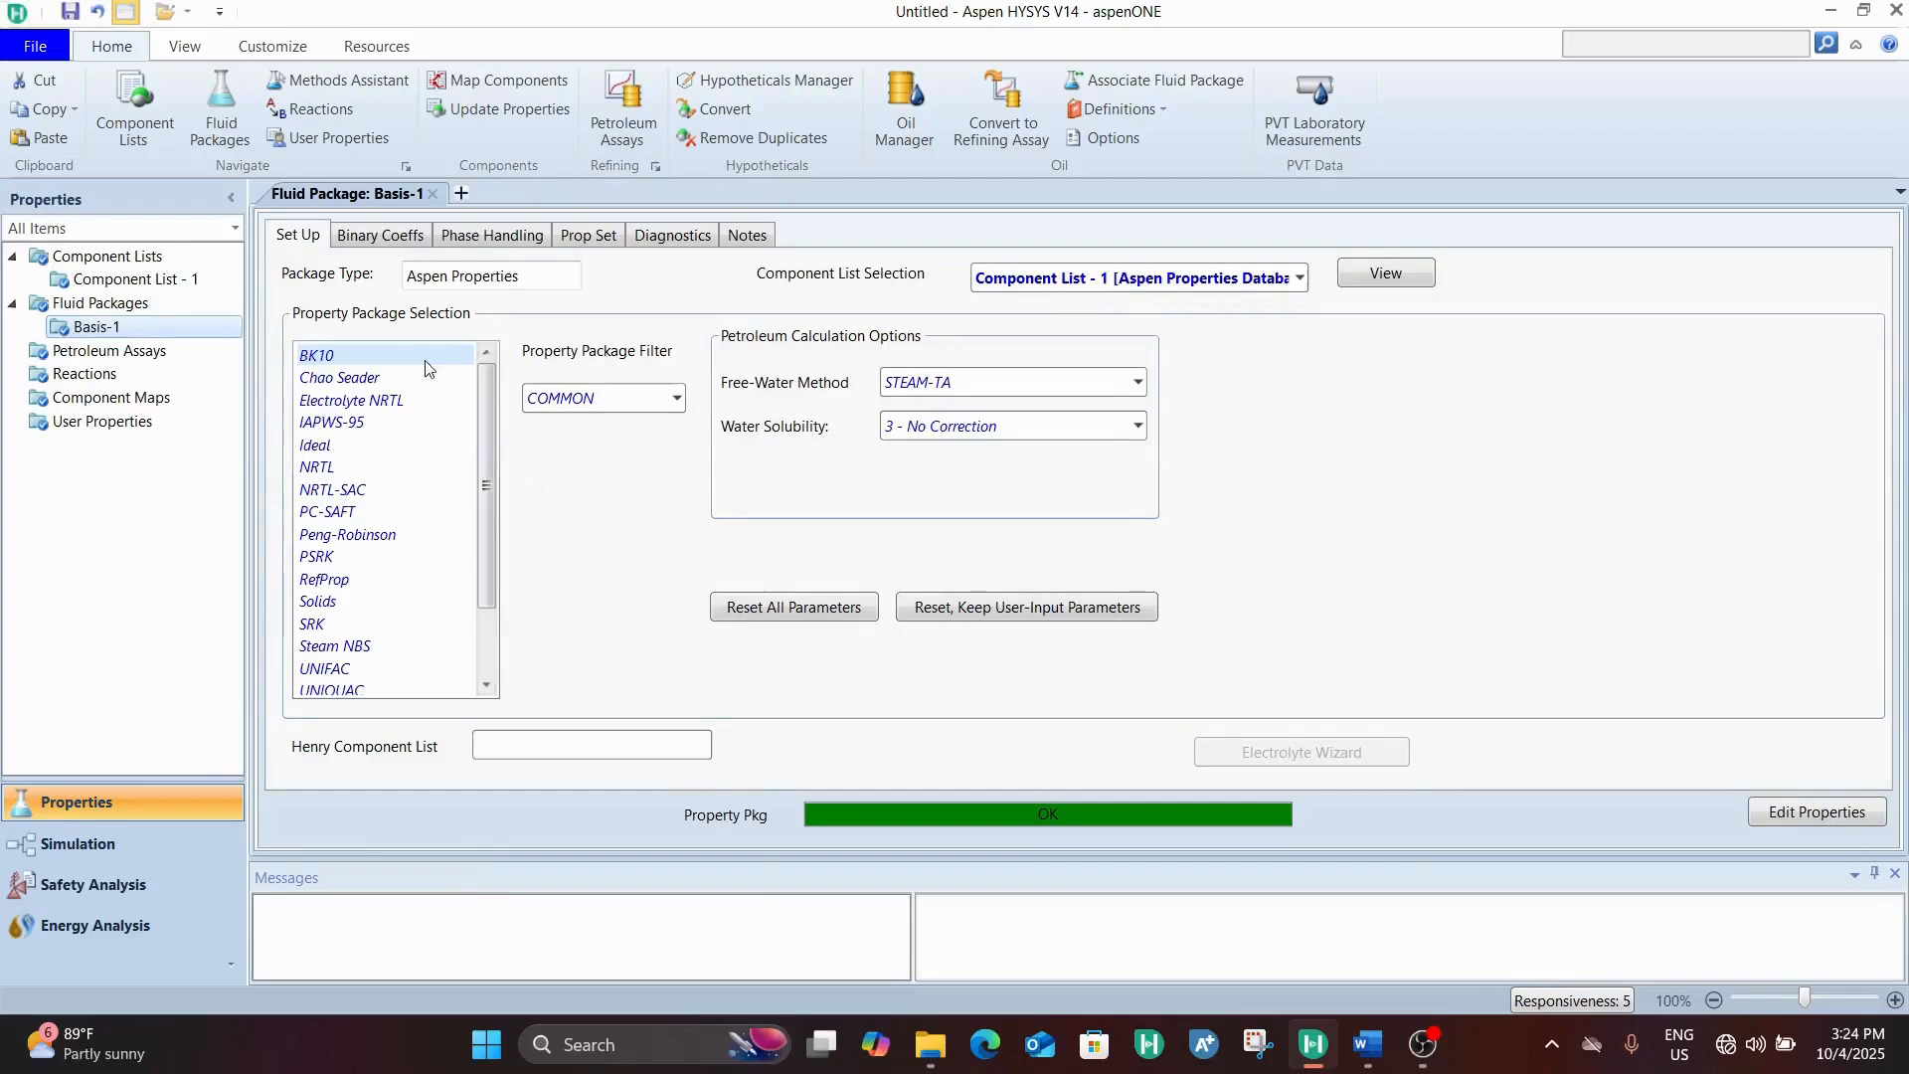
pyautogui.click(426, 402)
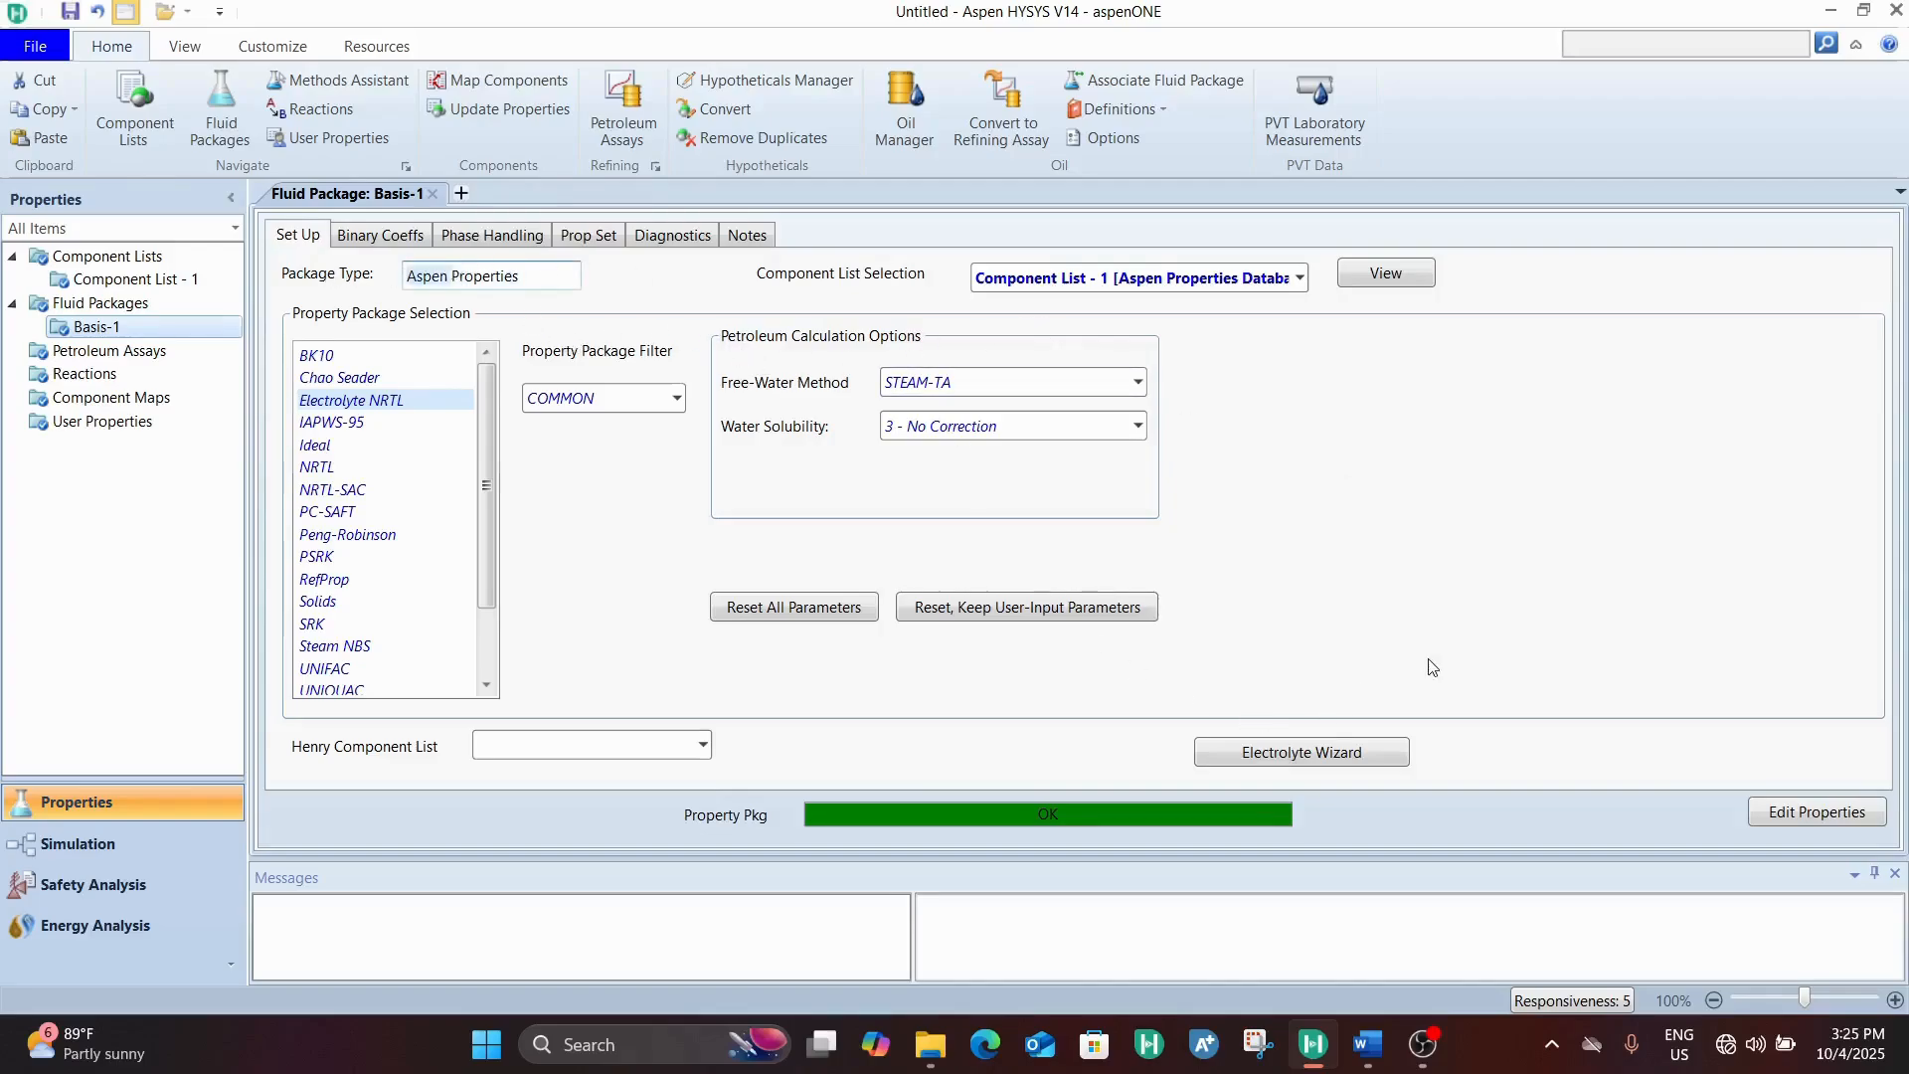
# In the Electrolyte Wizard, retrieve reactions for KOH with H+ as hydrogen ion type, water dissociation included and salt formation excluded
pyautogui.click(1337, 753)
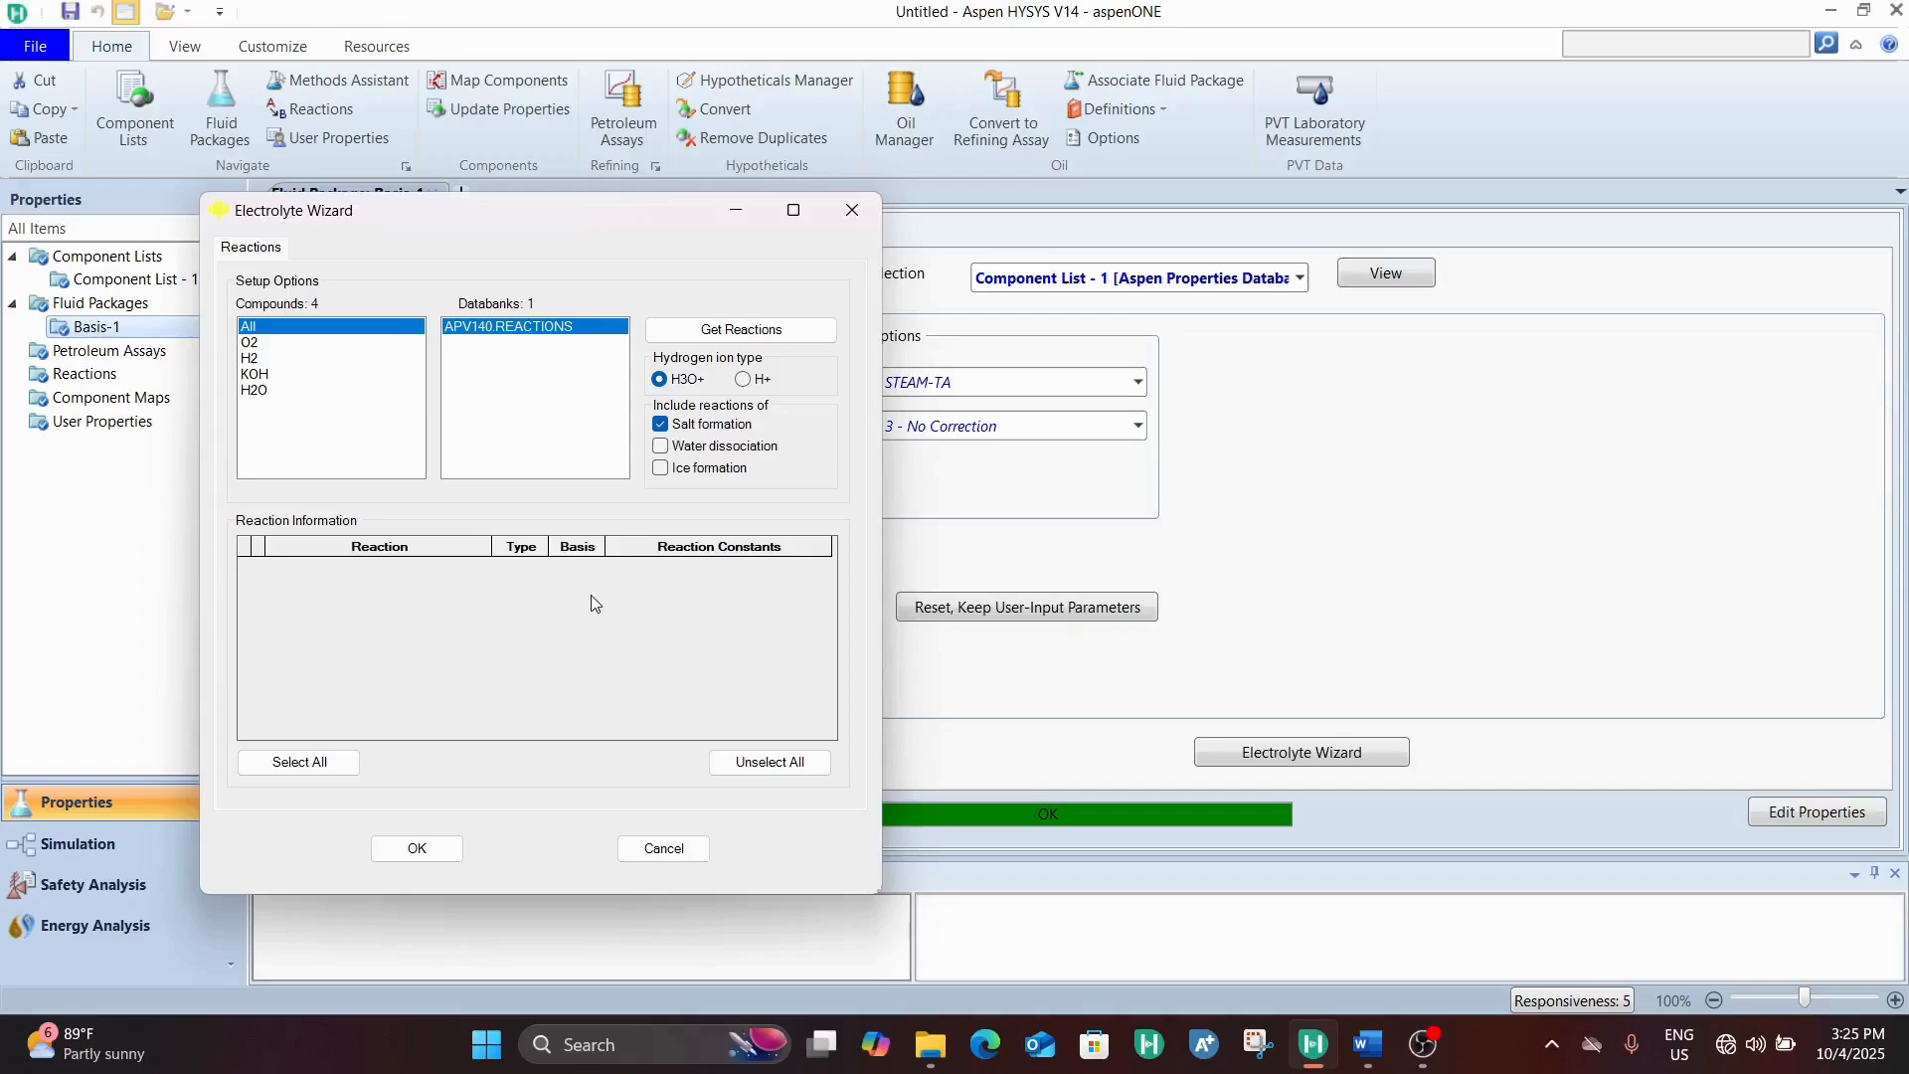
pyautogui.click(660, 424)
pyautogui.click(660, 446)
pyautogui.click(743, 378)
pyautogui.moveTo(271, 376); pyautogui.dragTo(282, 348)
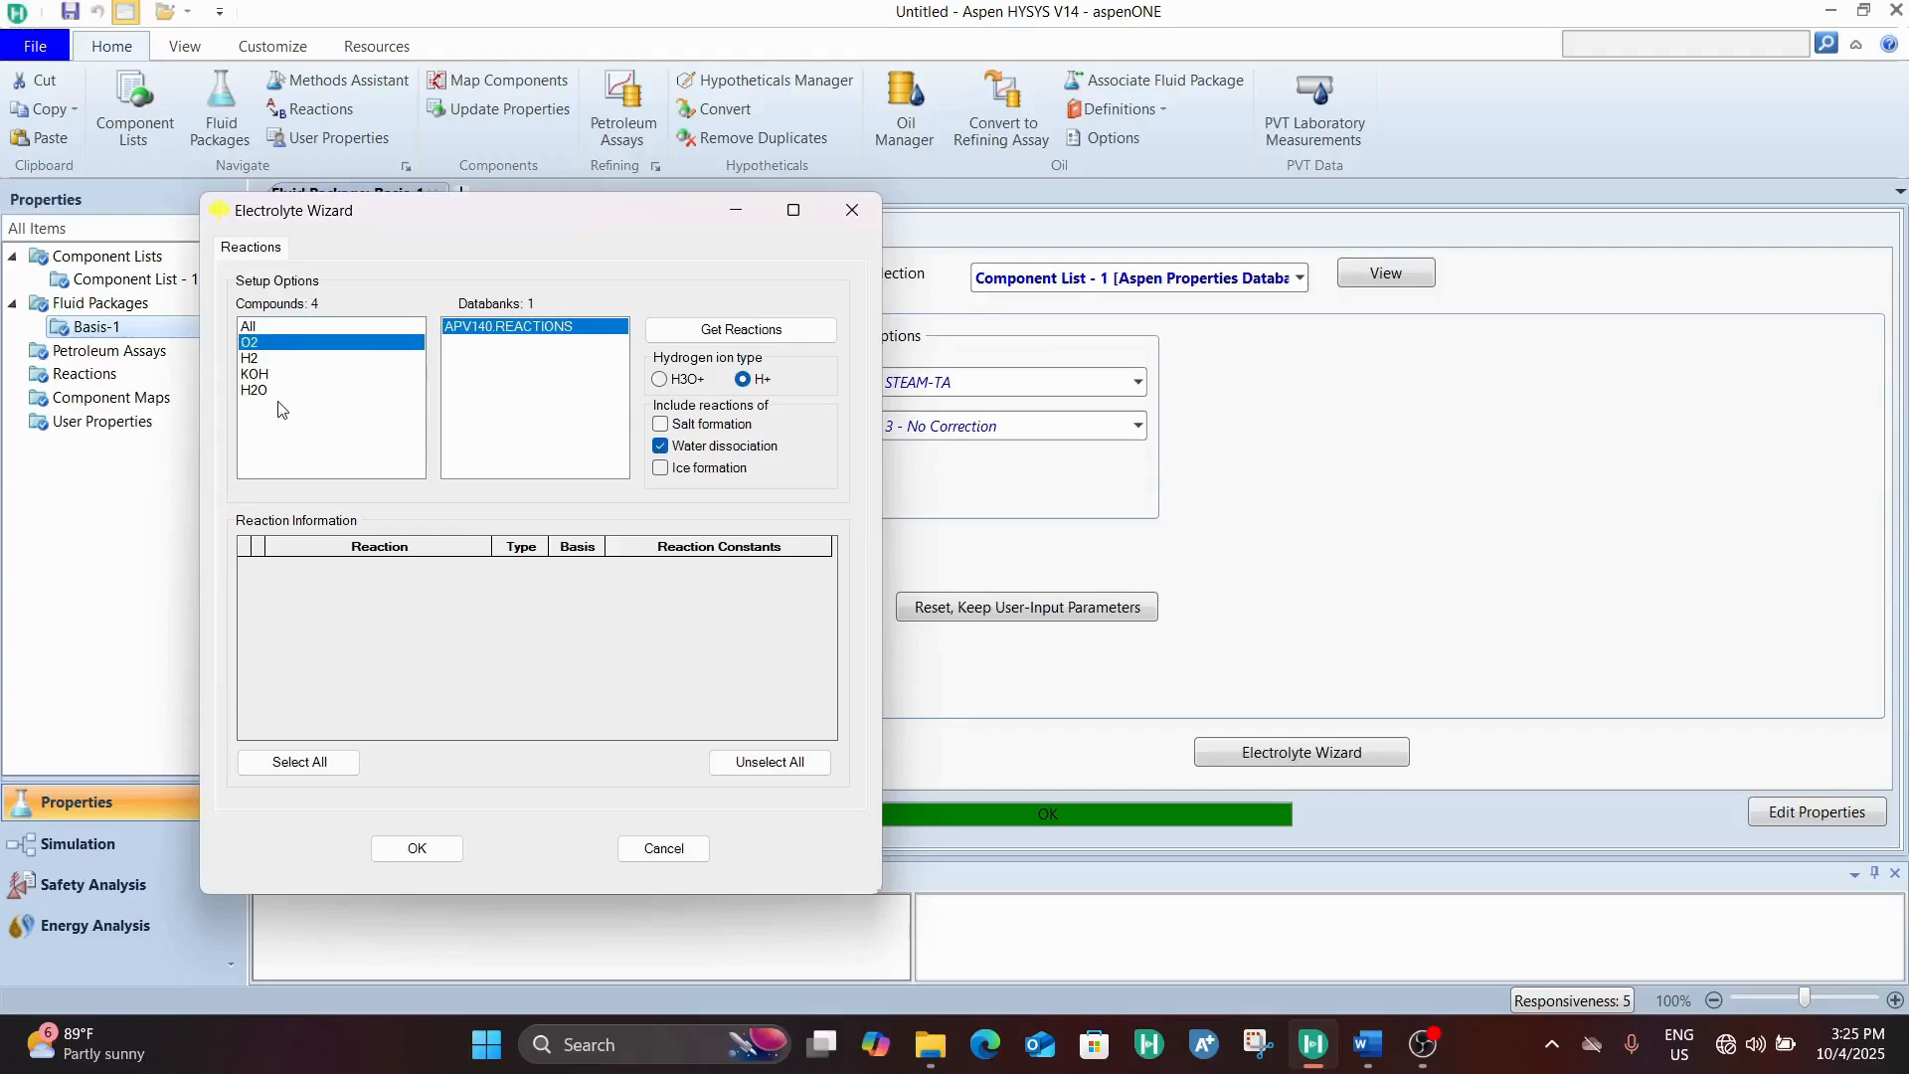
pyautogui.click(282, 375)
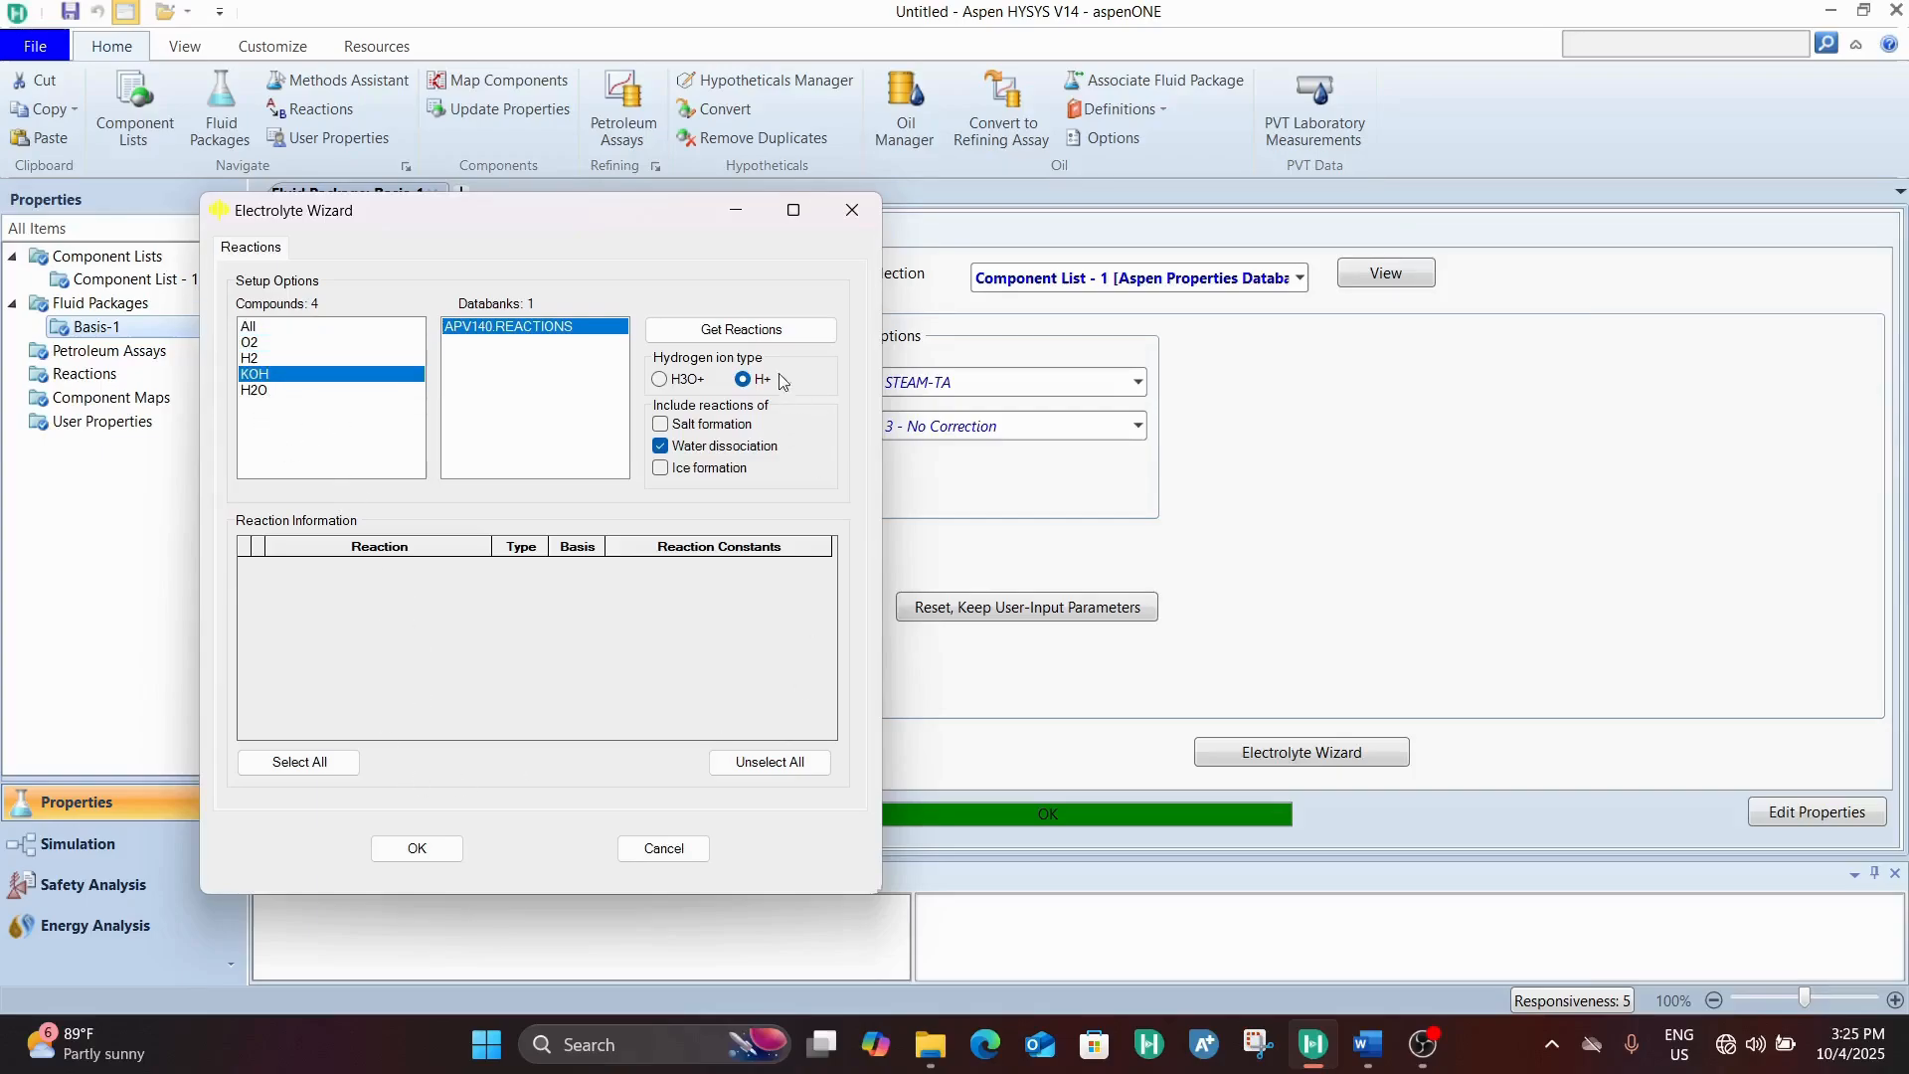
pyautogui.click(763, 336)
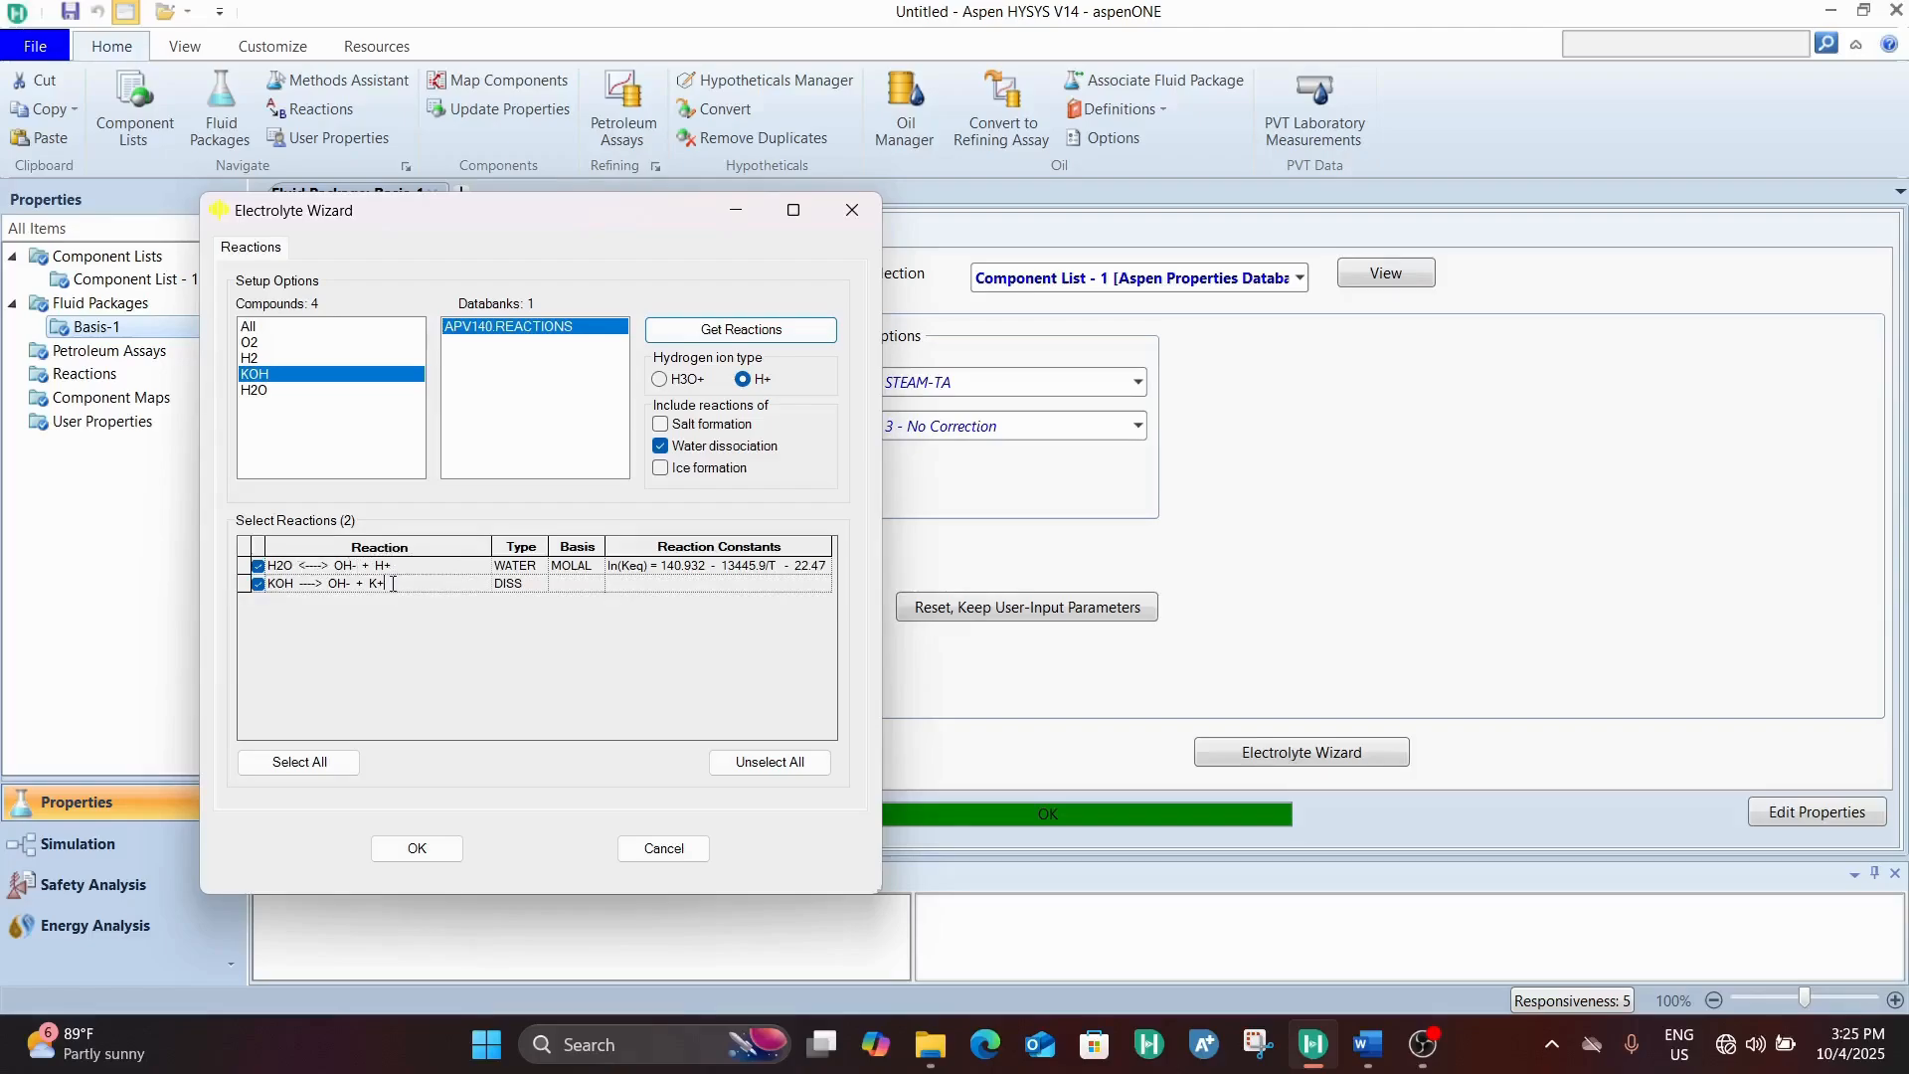
# Select all retrieved water and KOH dissociation reactions and accept them into the fluid package
pyautogui.click(271, 584)
pyautogui.moveTo(406, 583); pyautogui.dragTo(249, 603)
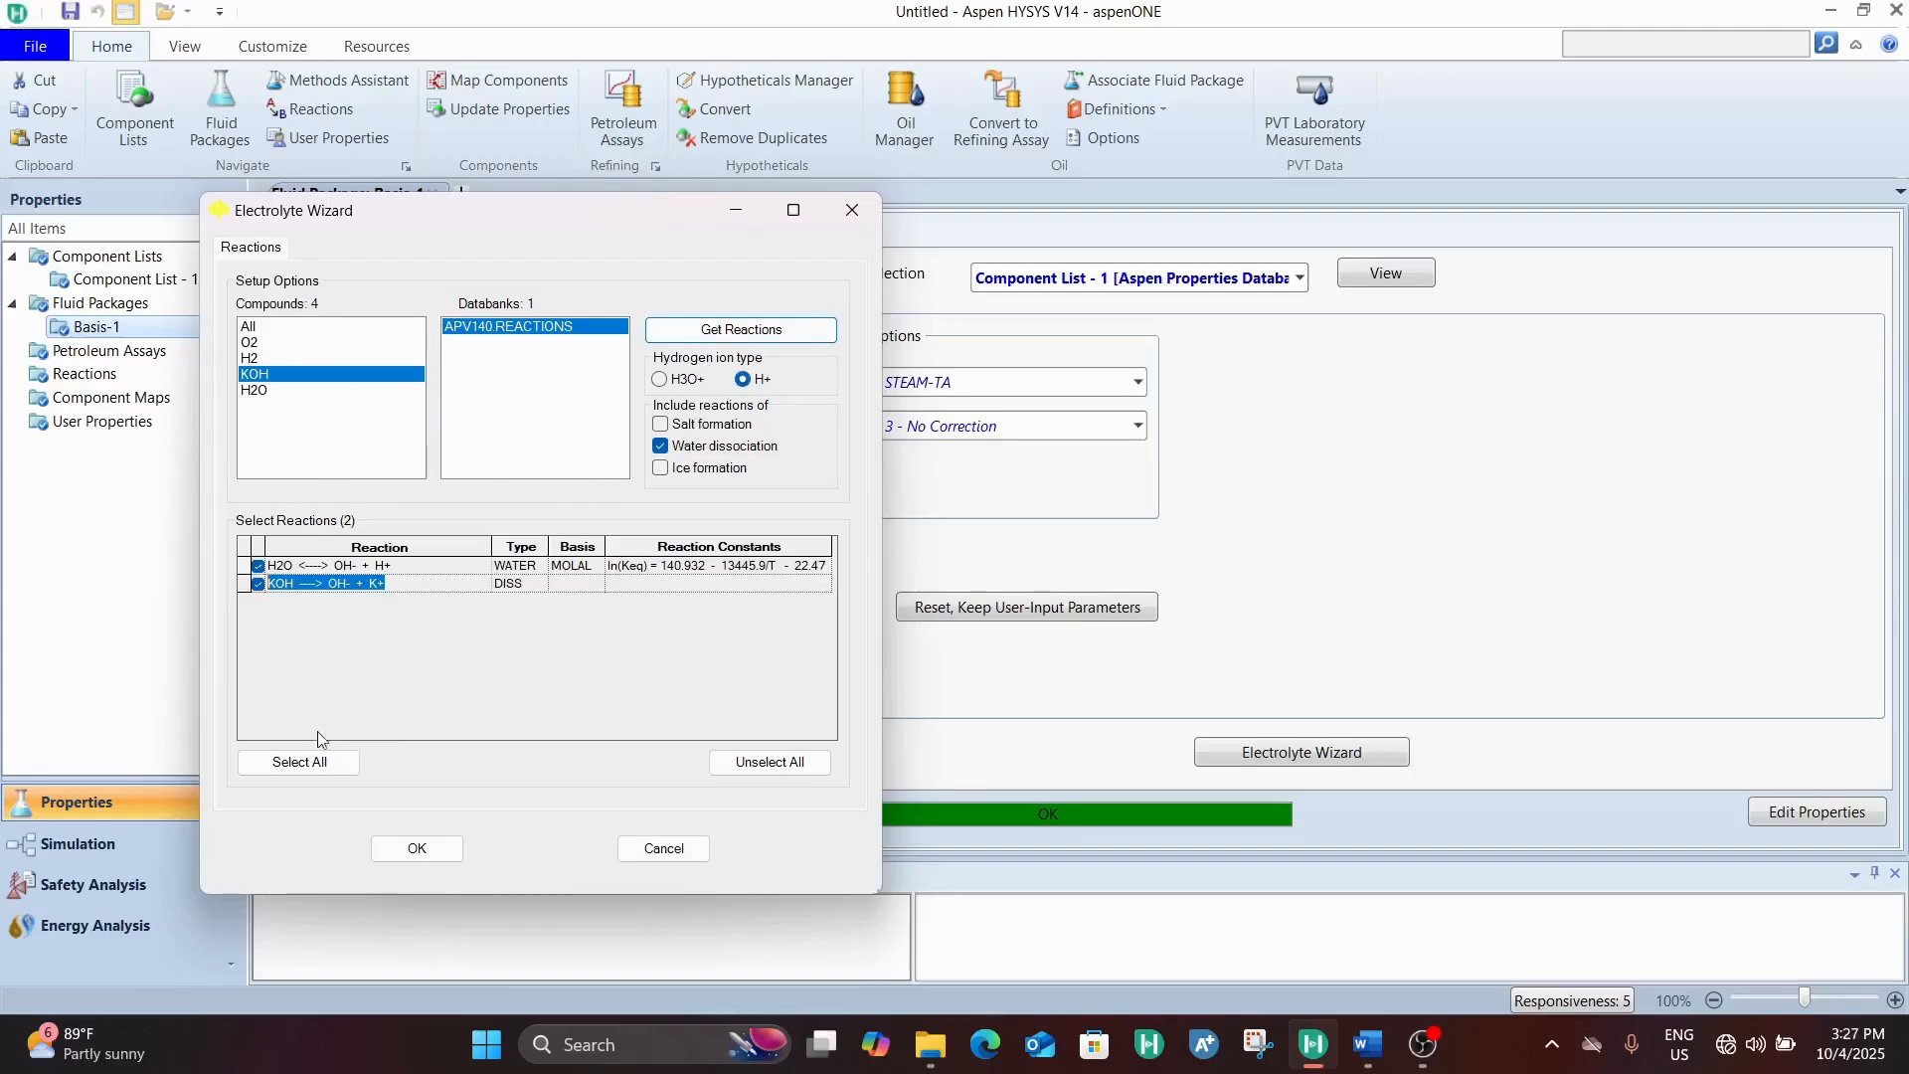
pyautogui.click(316, 762)
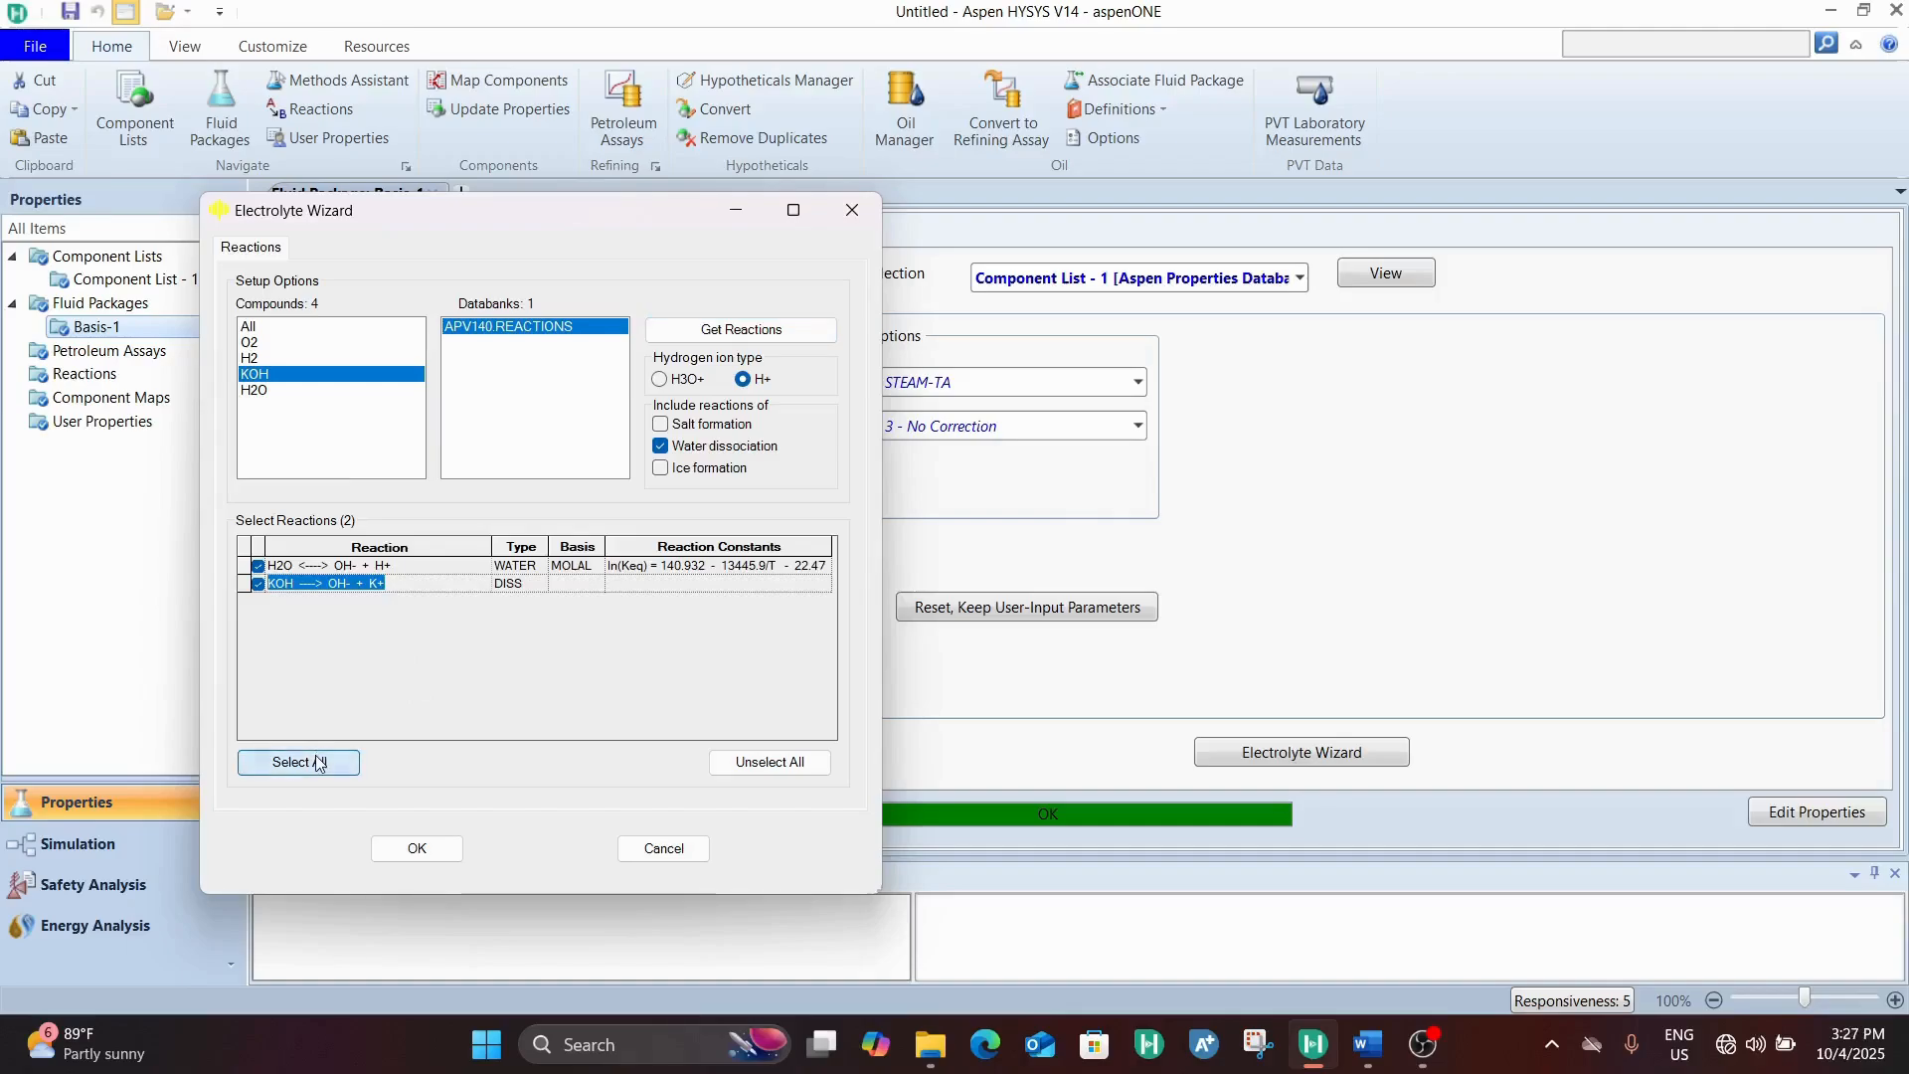
pyautogui.click(417, 848)
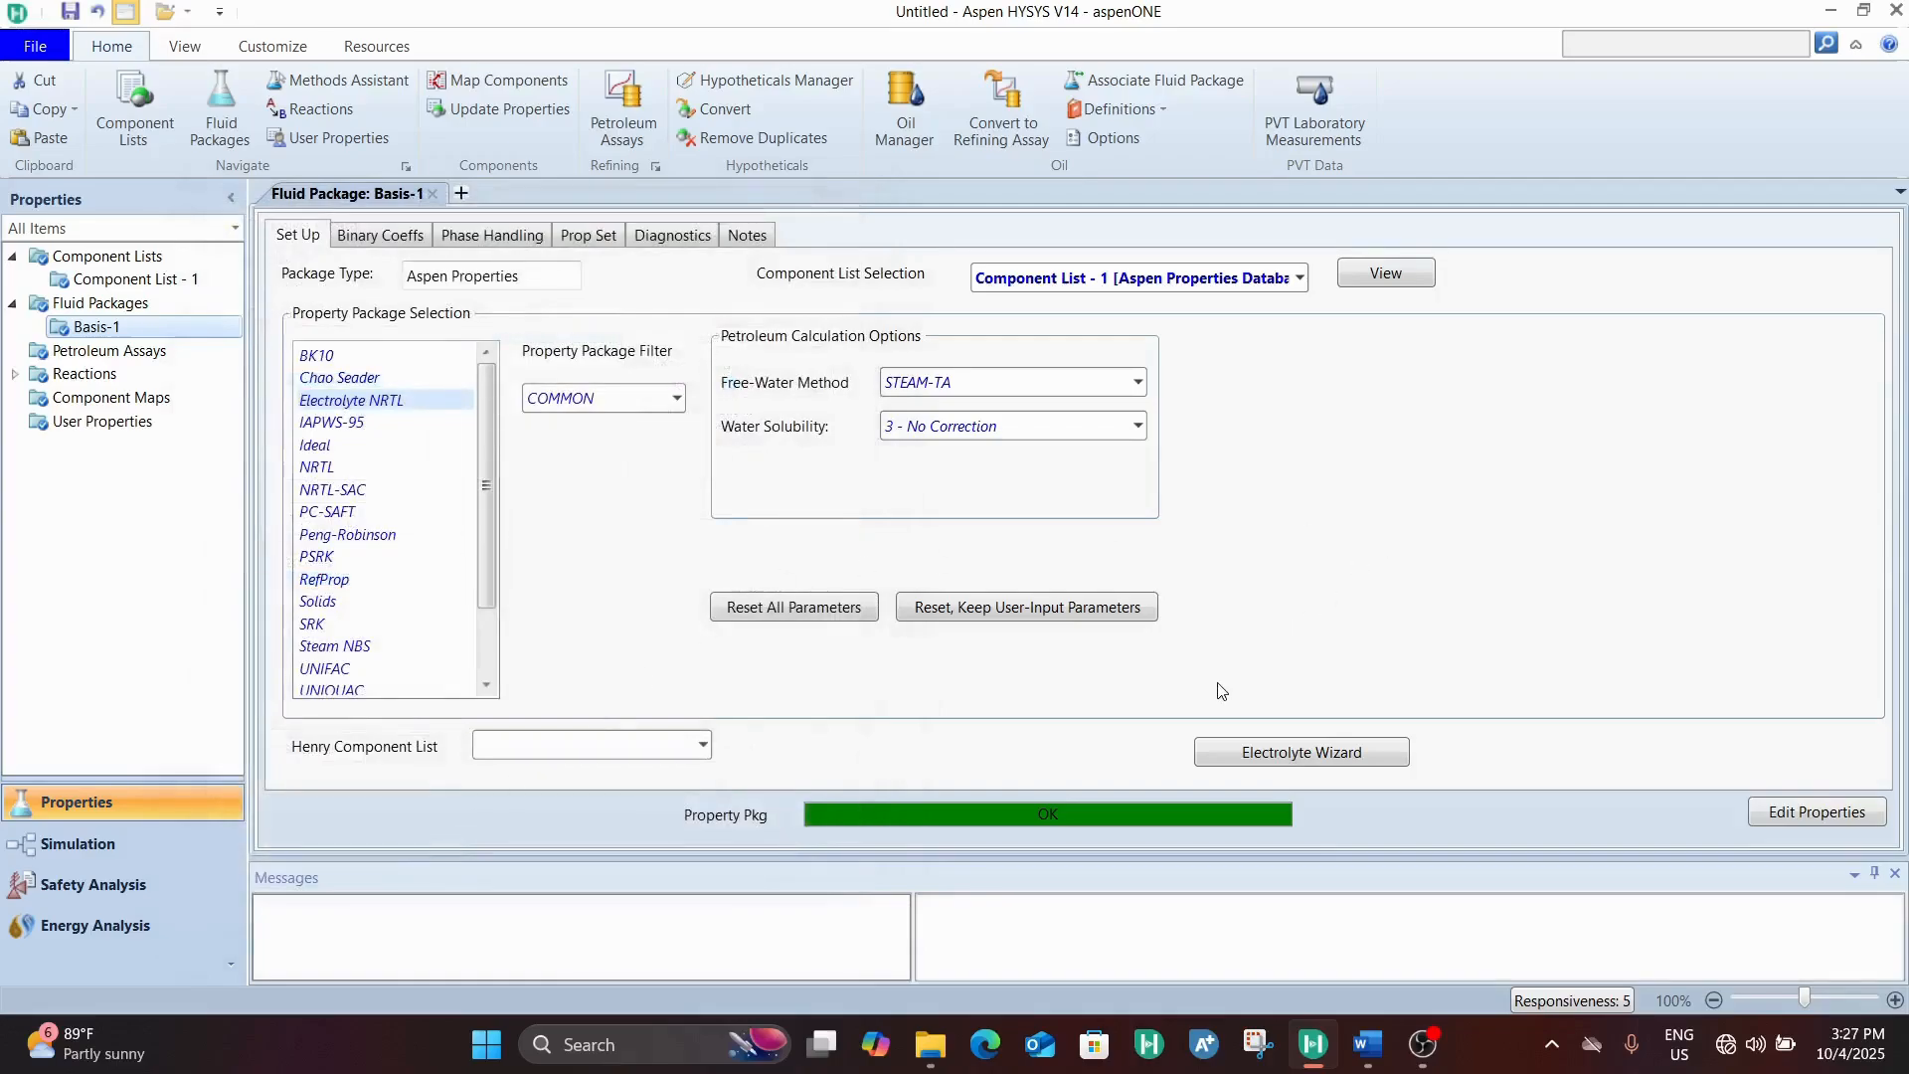
# Switch to the simulation environment and place two material streams on the flowsheet, one above the other
pyautogui.click(136, 861)
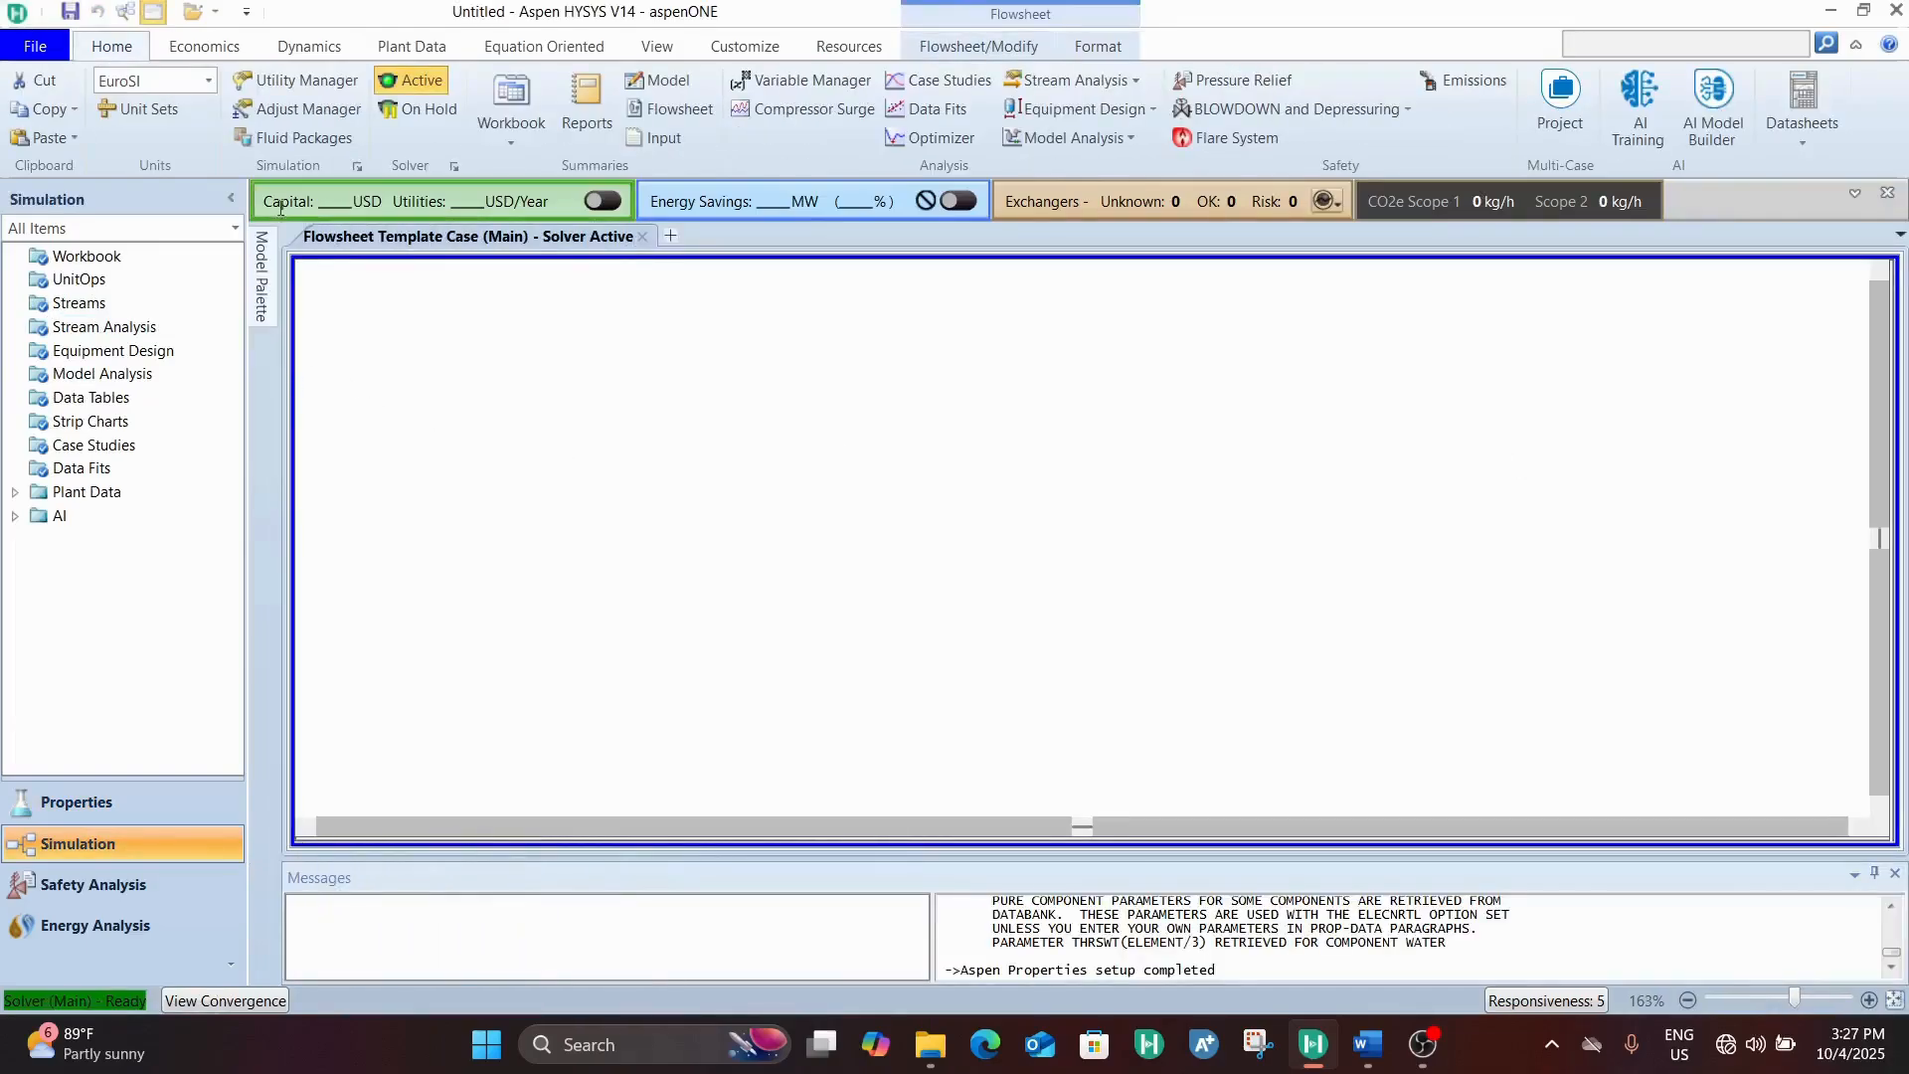
pyautogui.moveTo(261, 271)
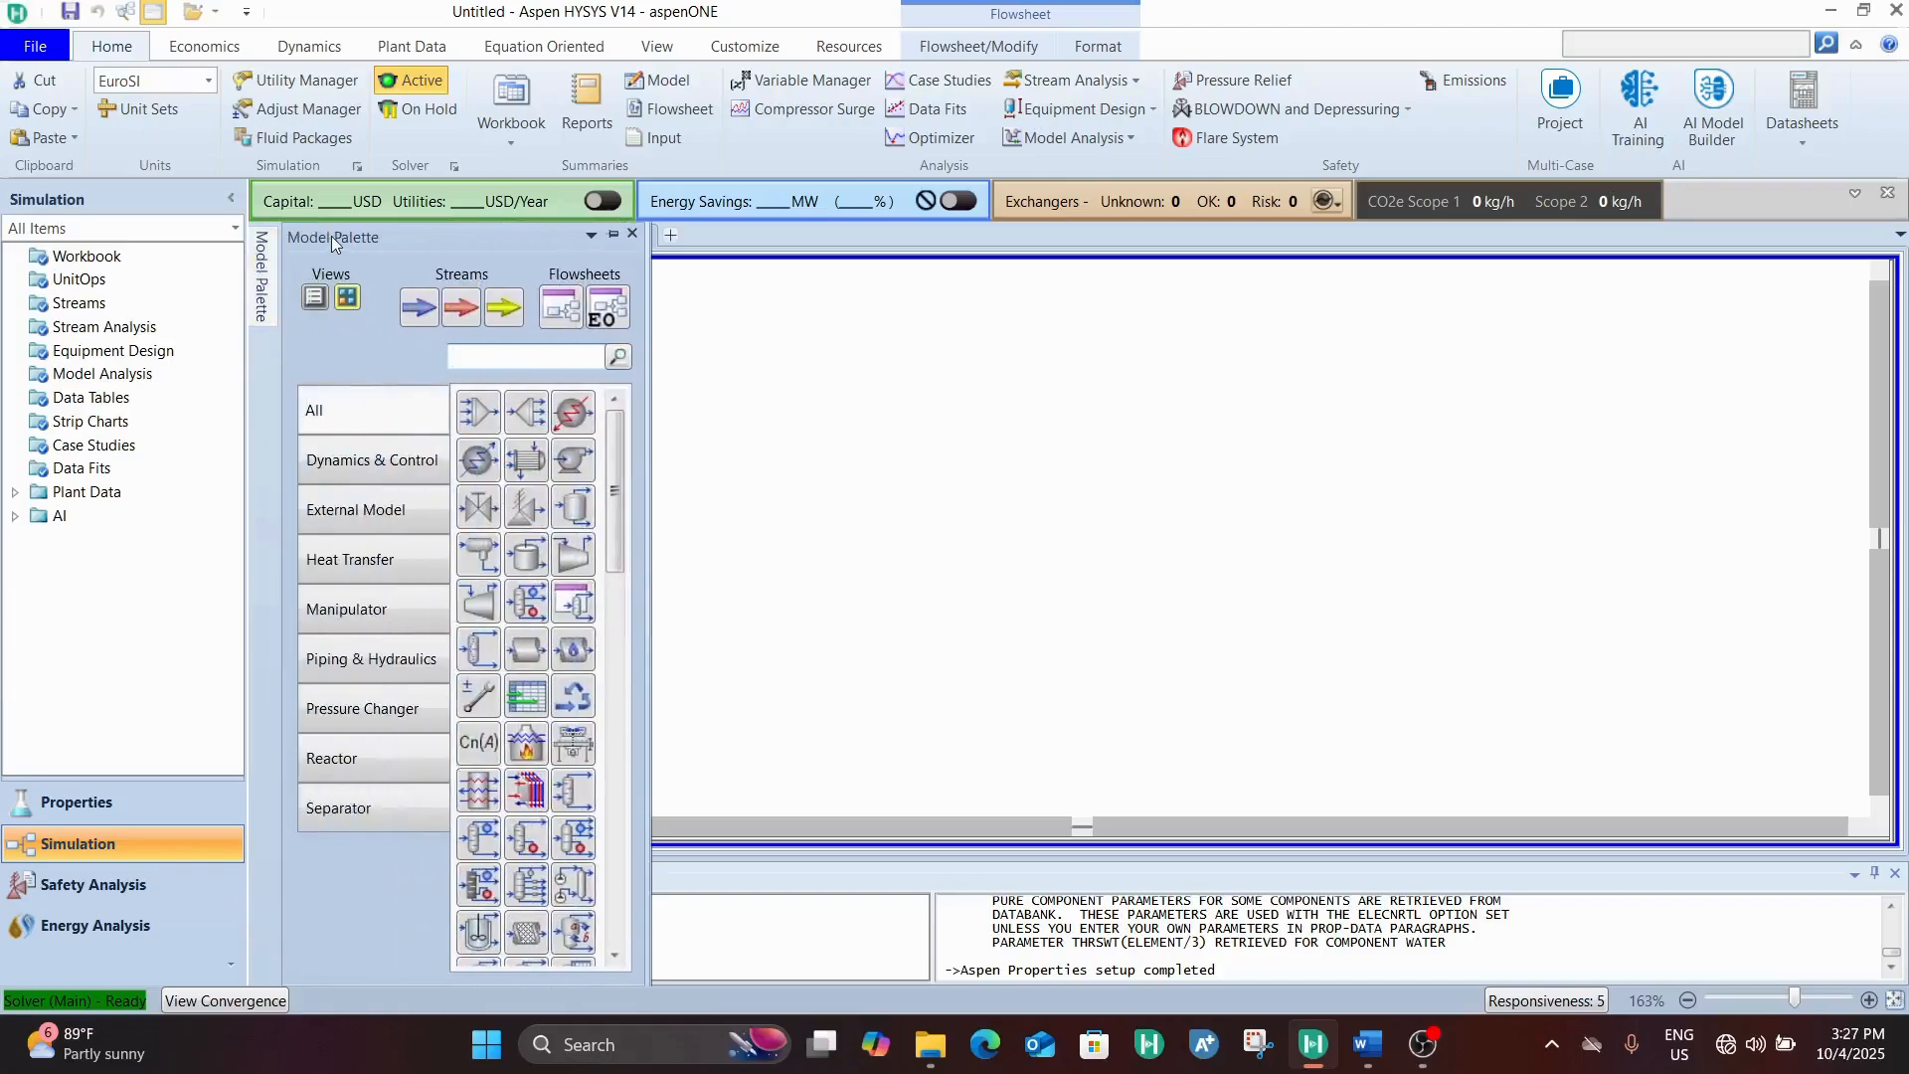
pyautogui.click(418, 309)
pyautogui.click(794, 406)
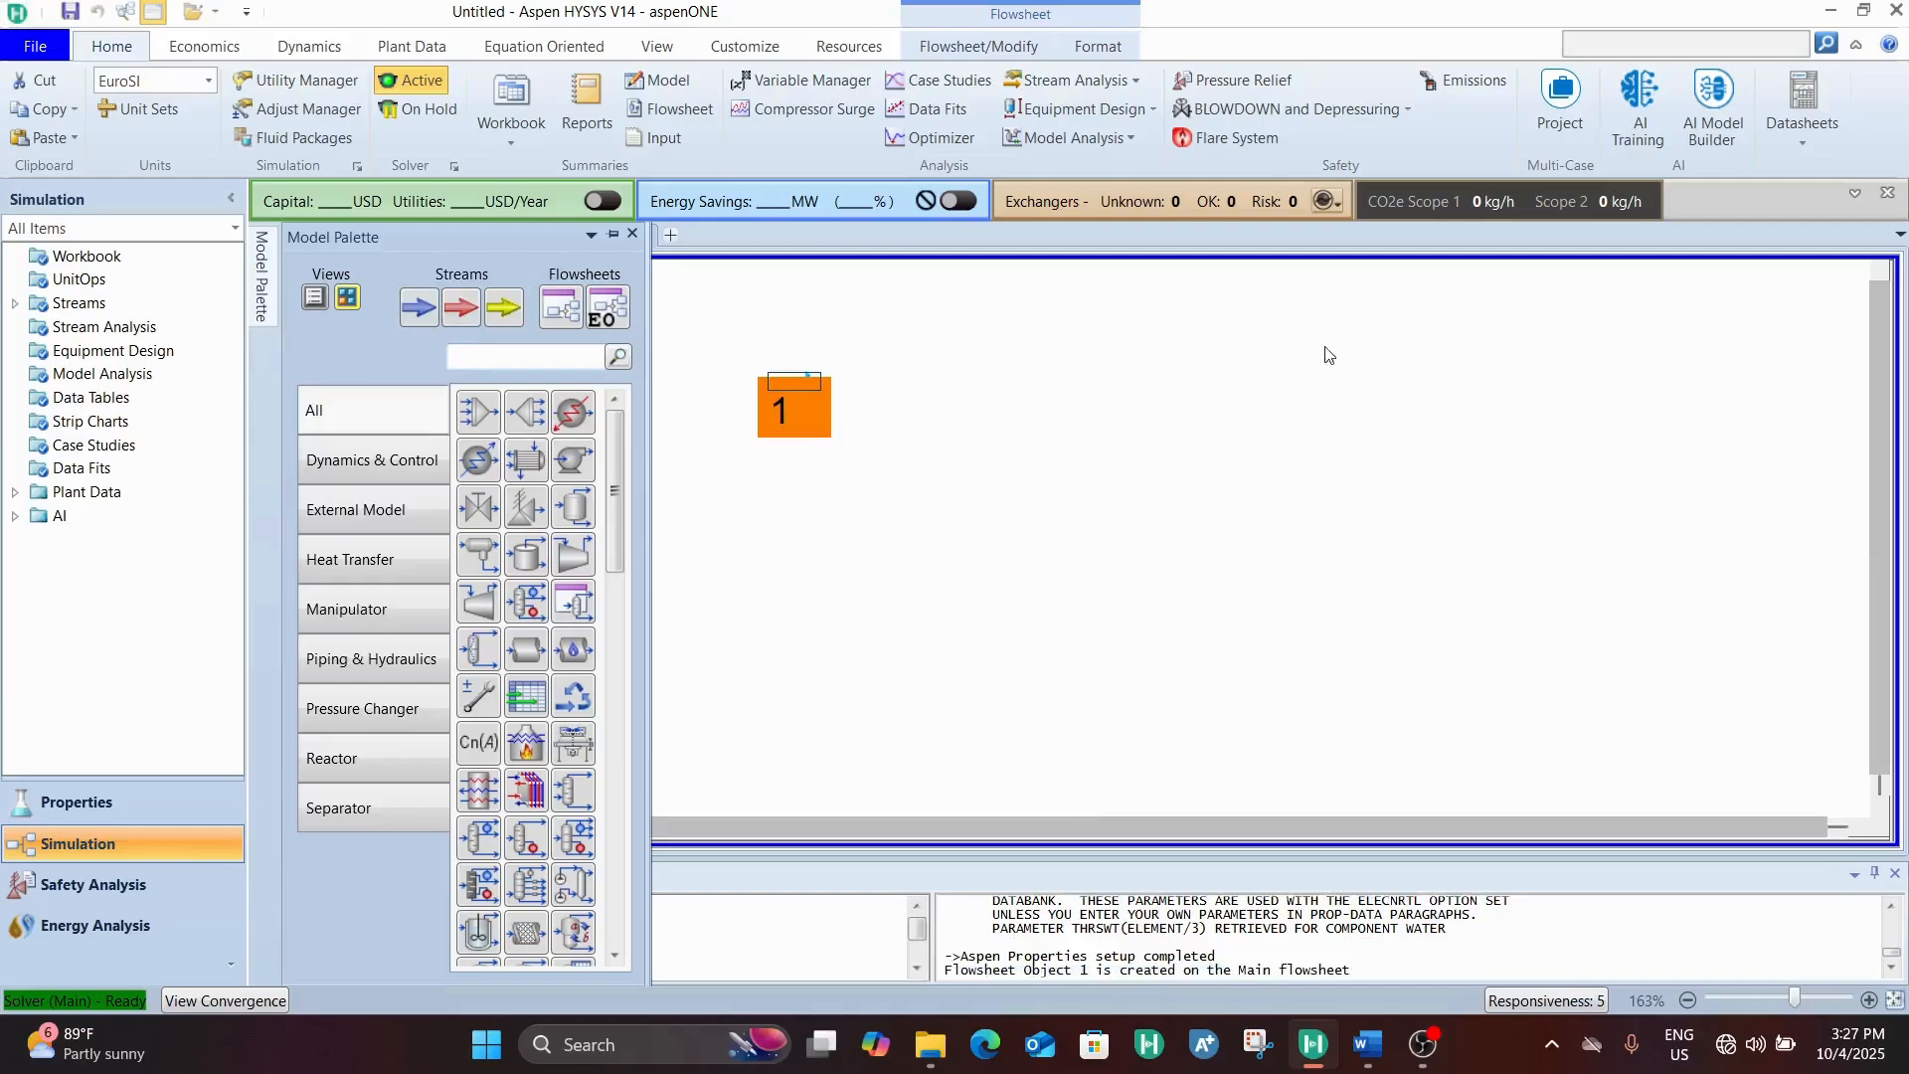
pyautogui.click(409, 314)
pyautogui.click(788, 614)
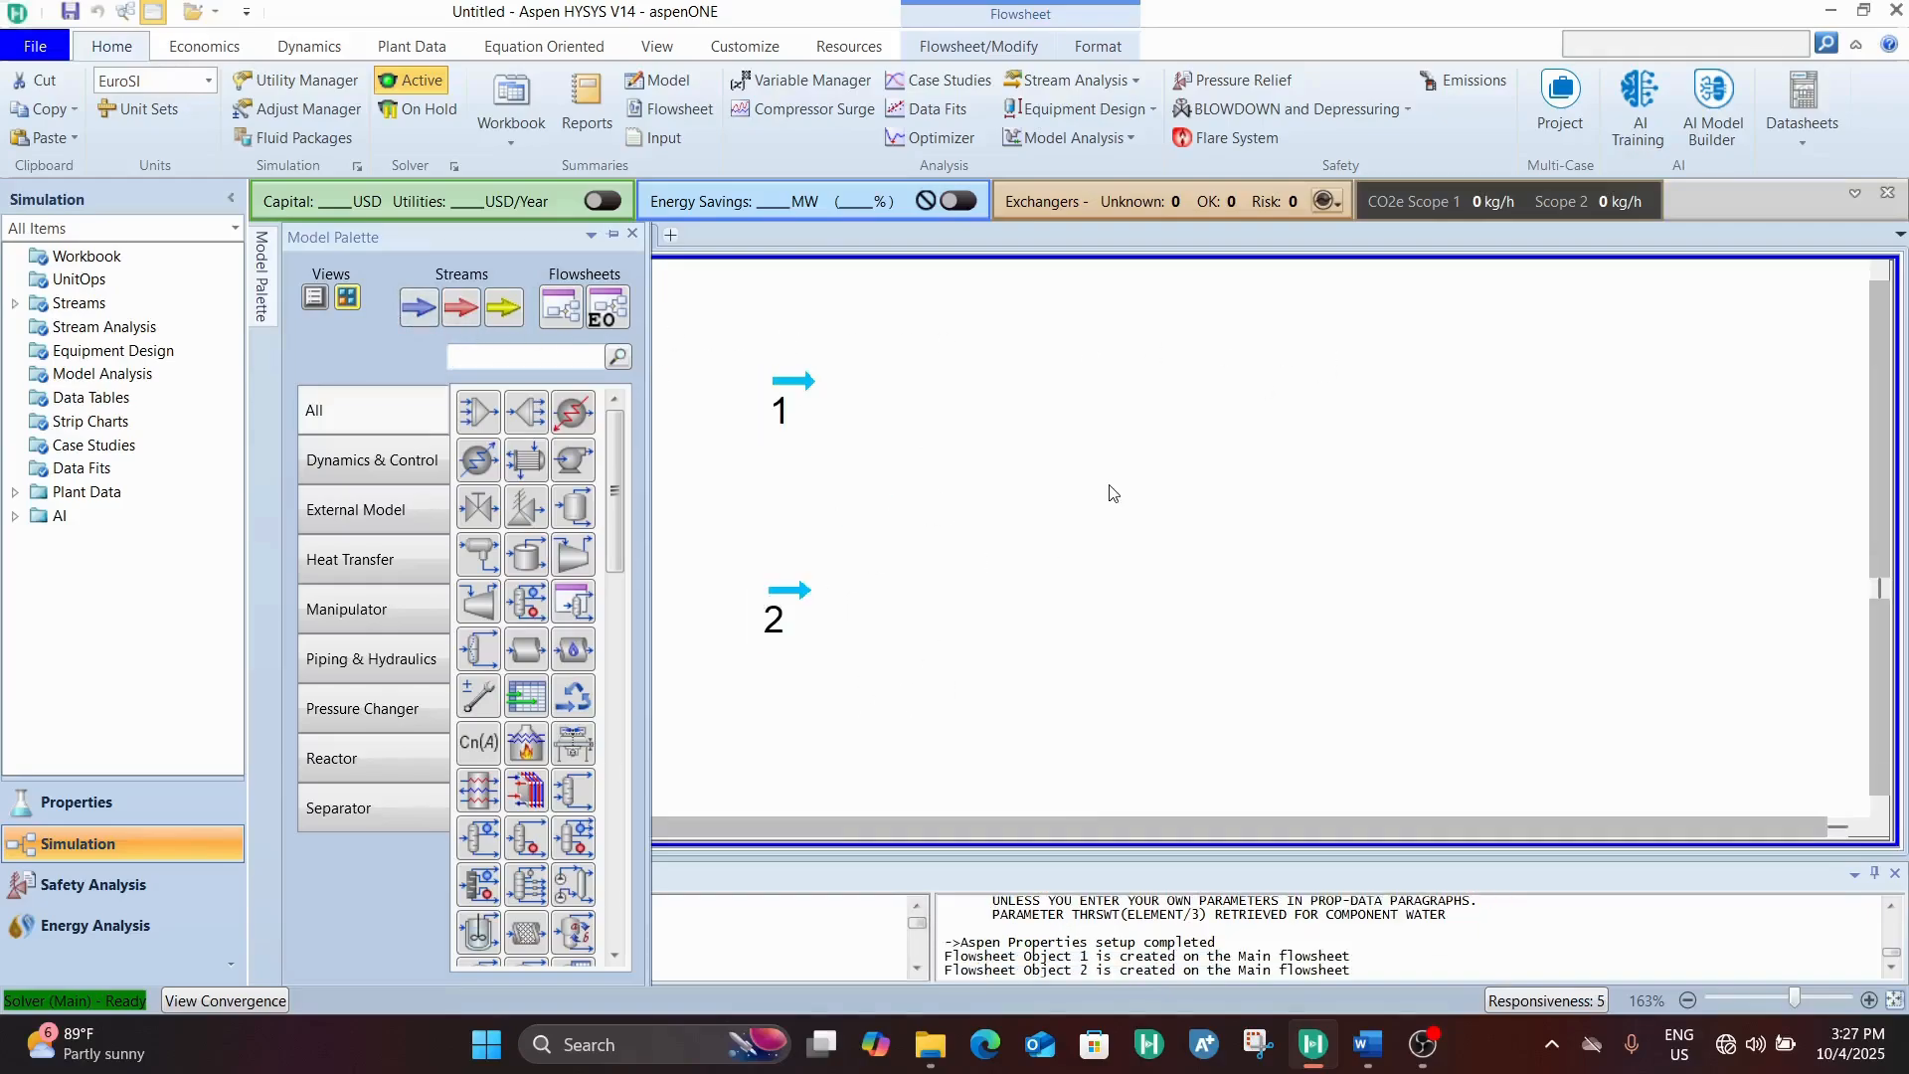
# Reposition streams 1 and 2 near the flowsheet's left edge, with stream 1 above stream 2
pyautogui.moveTo(793, 381); pyautogui.dragTo(629, 394)
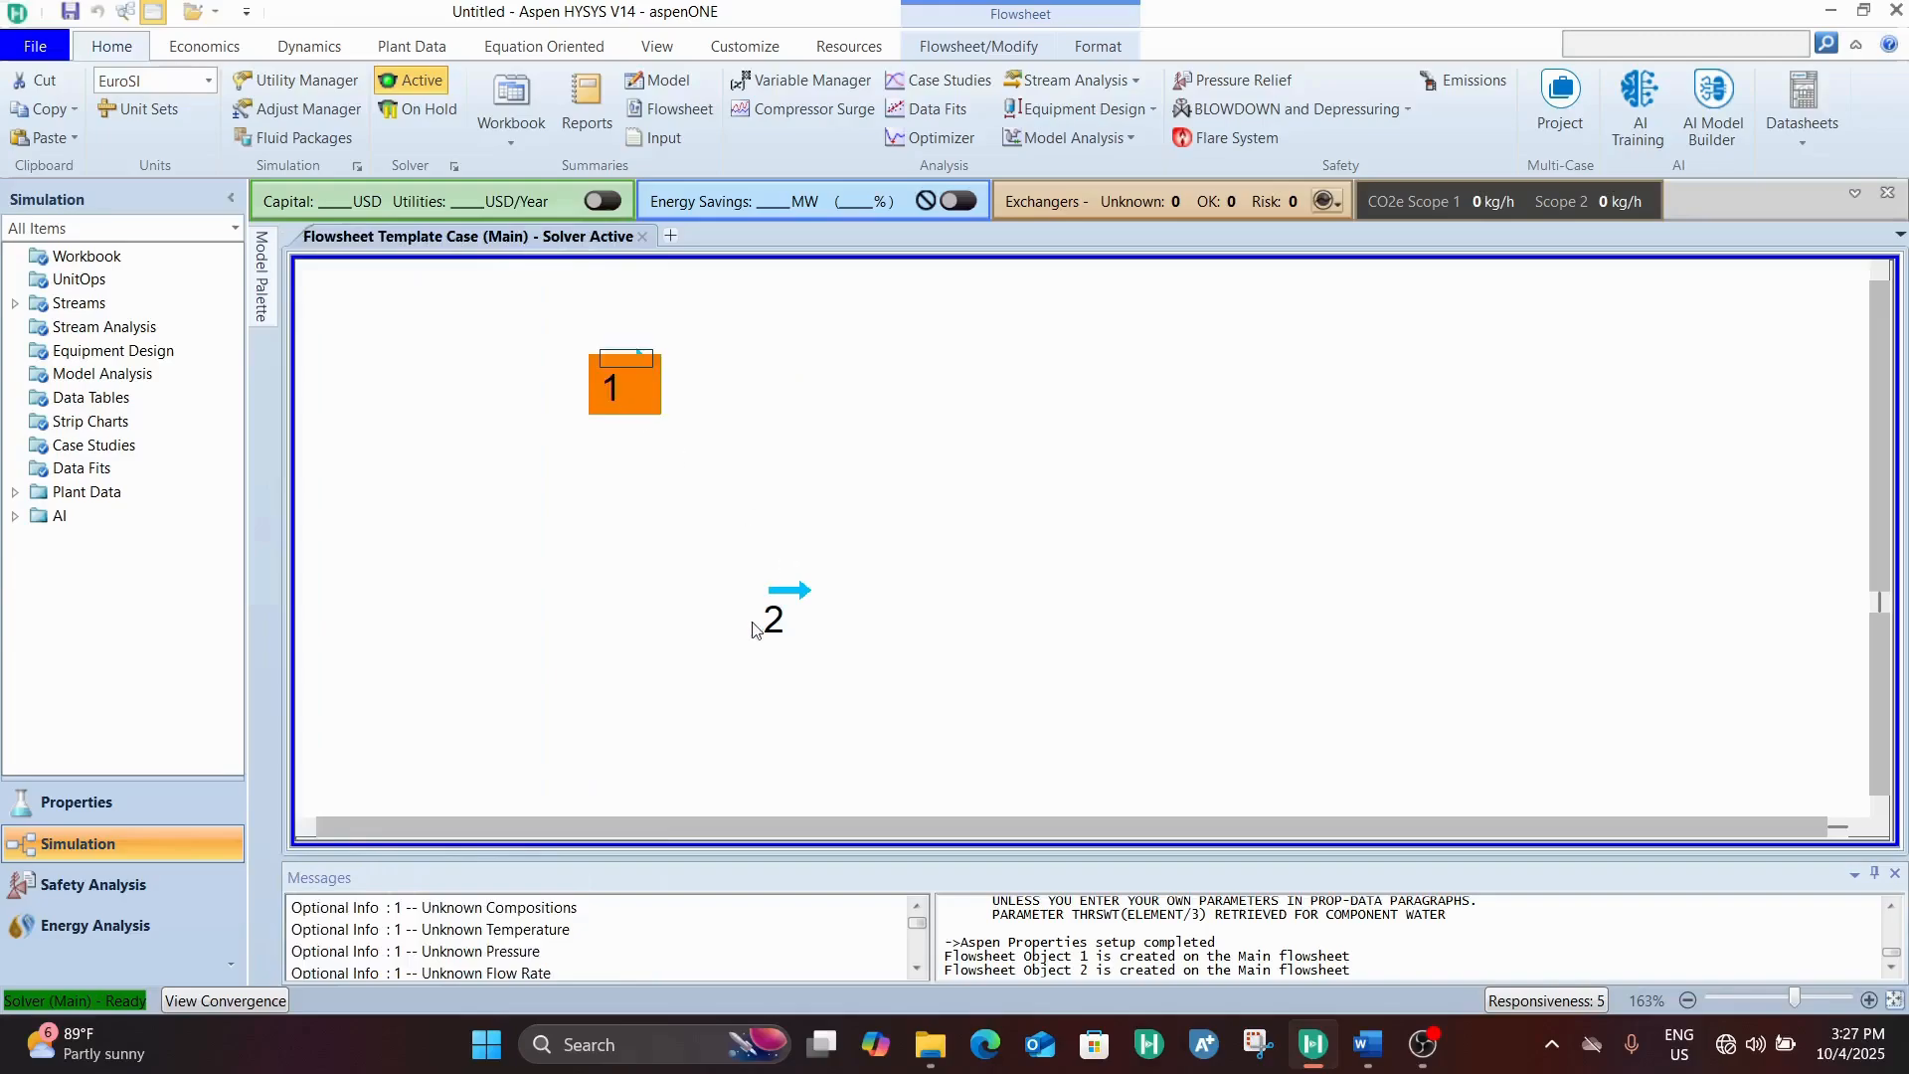
pyautogui.moveTo(760, 626); pyautogui.dragTo(504, 614)
pyautogui.moveTo(642, 359); pyautogui.dragTo(547, 371)
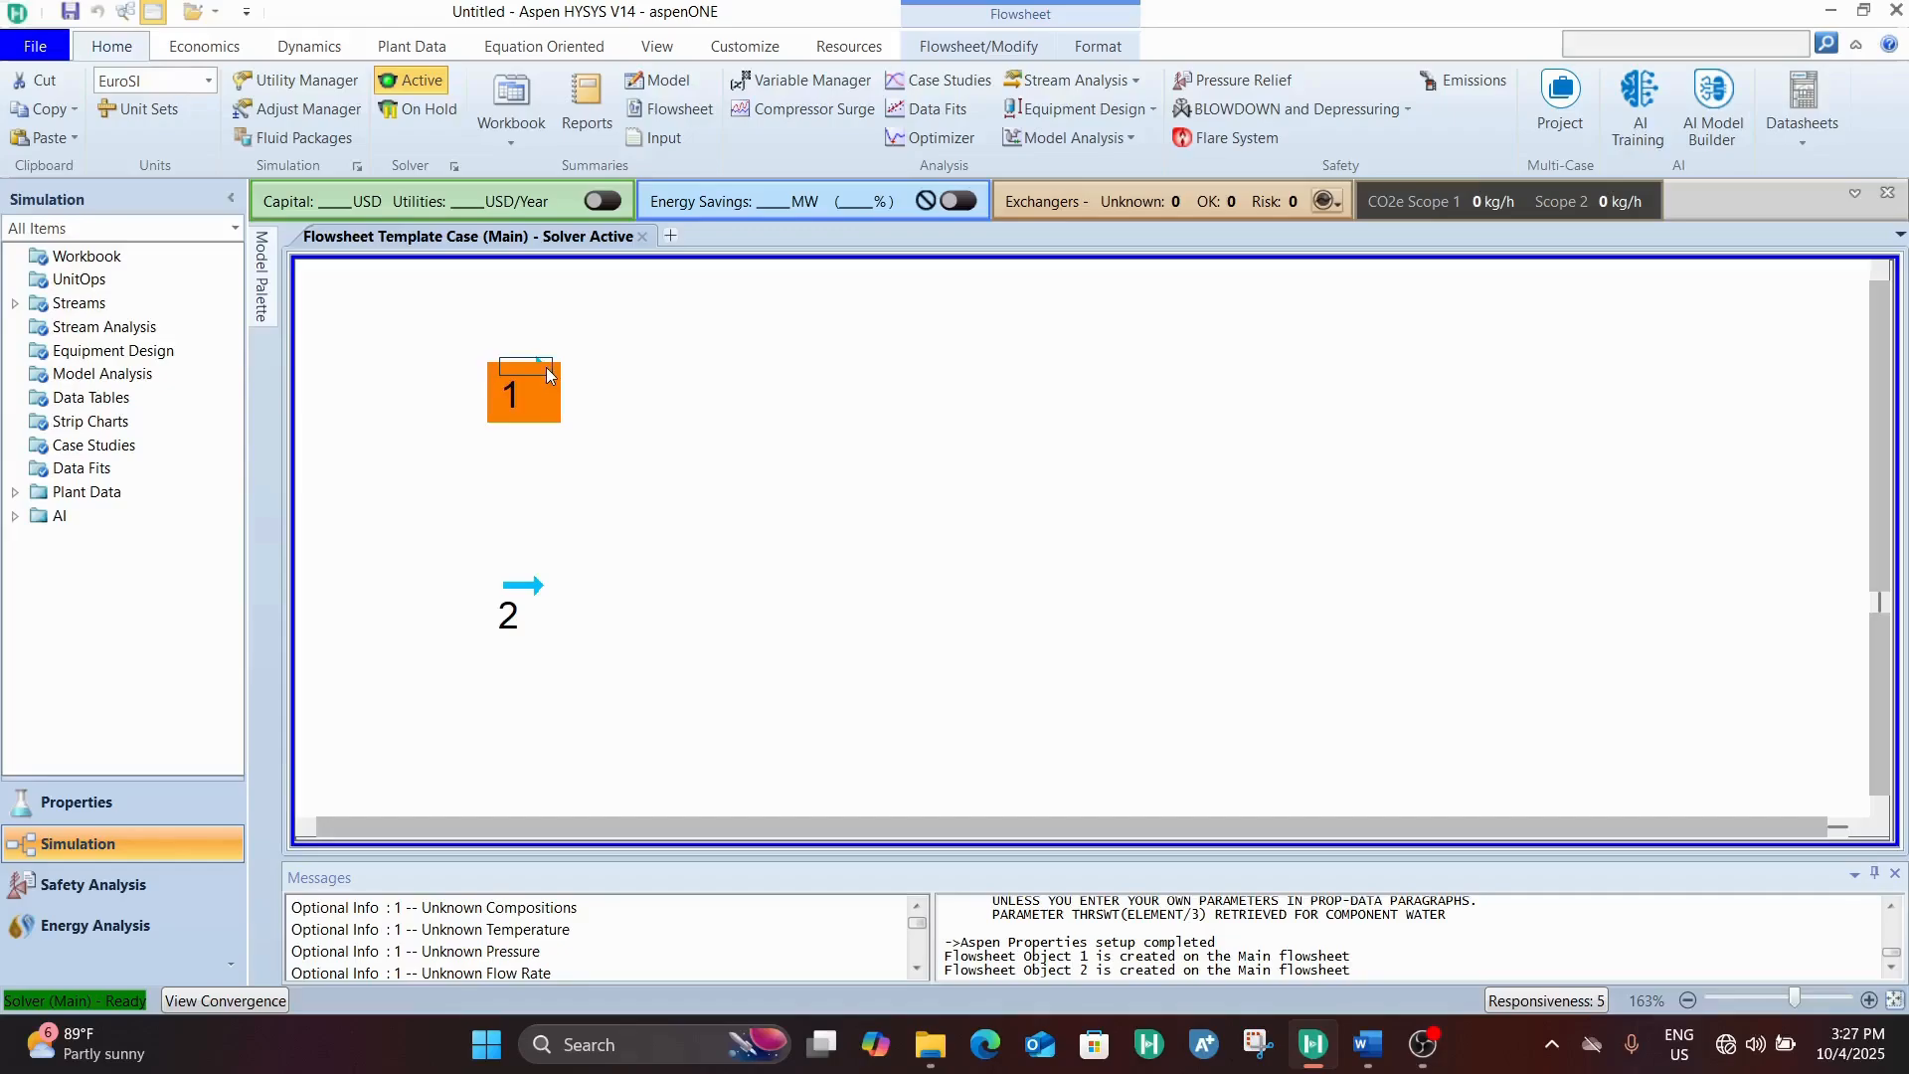
pyautogui.click(447, 344)
# Set the temperature of material stream 2 to 25 C and its pressure to 1 bar
pyautogui.moveTo(526, 623)
pyautogui.doubleClick(522, 585)
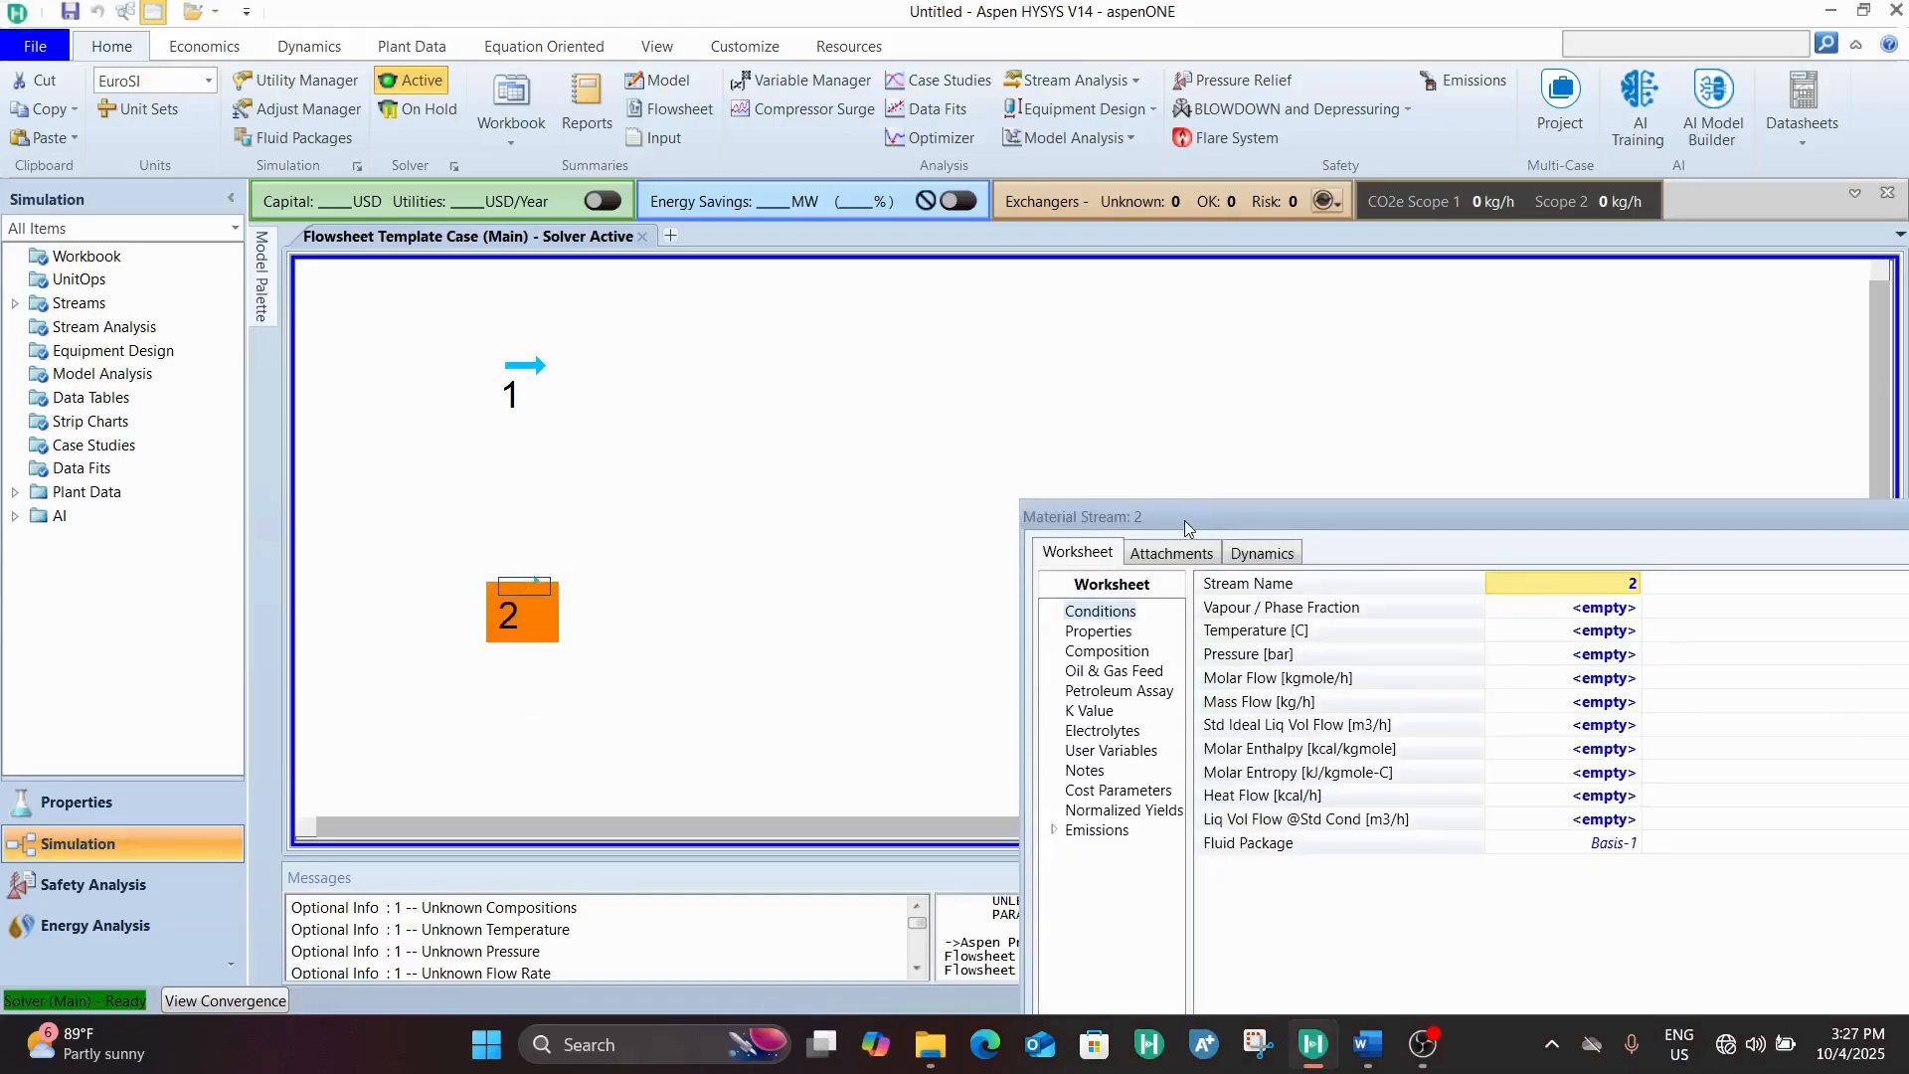
pyautogui.moveTo(1193, 527); pyautogui.dragTo(761, 156)
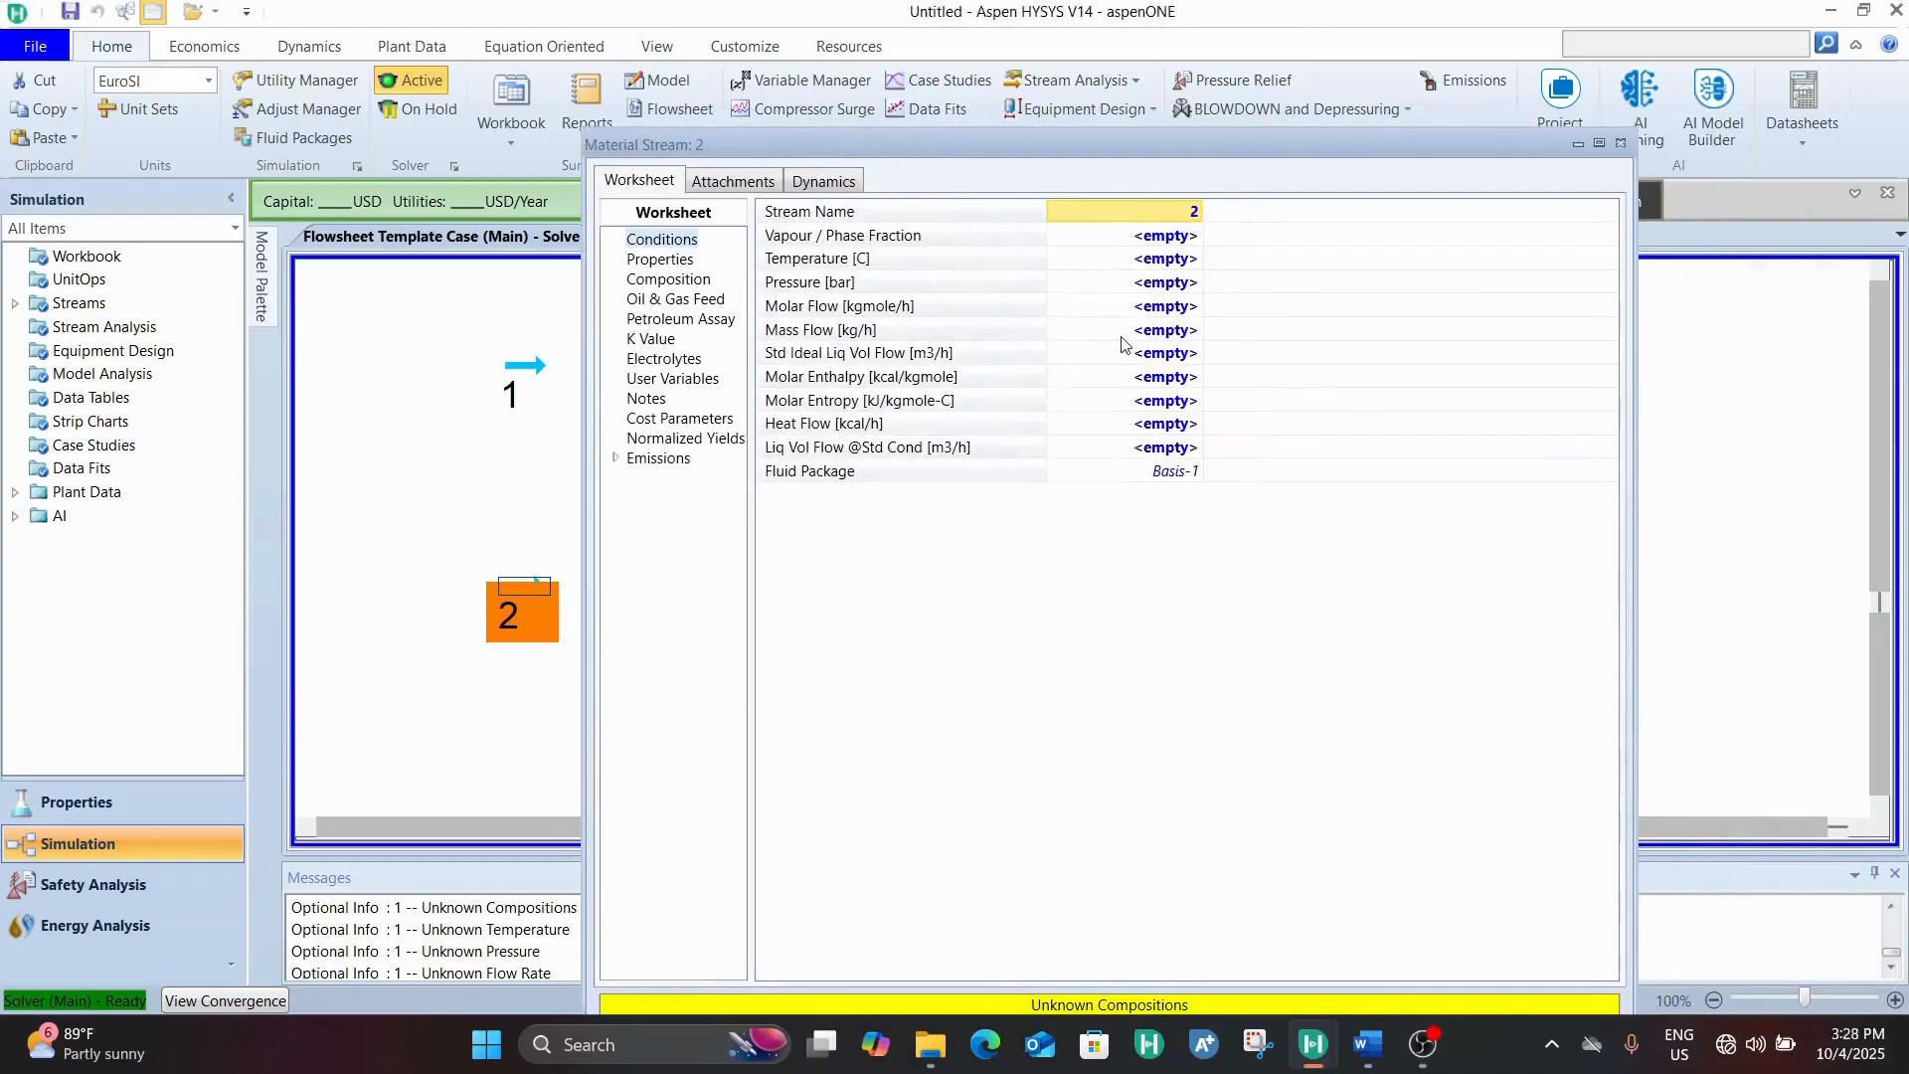
pyautogui.click(1183, 263)
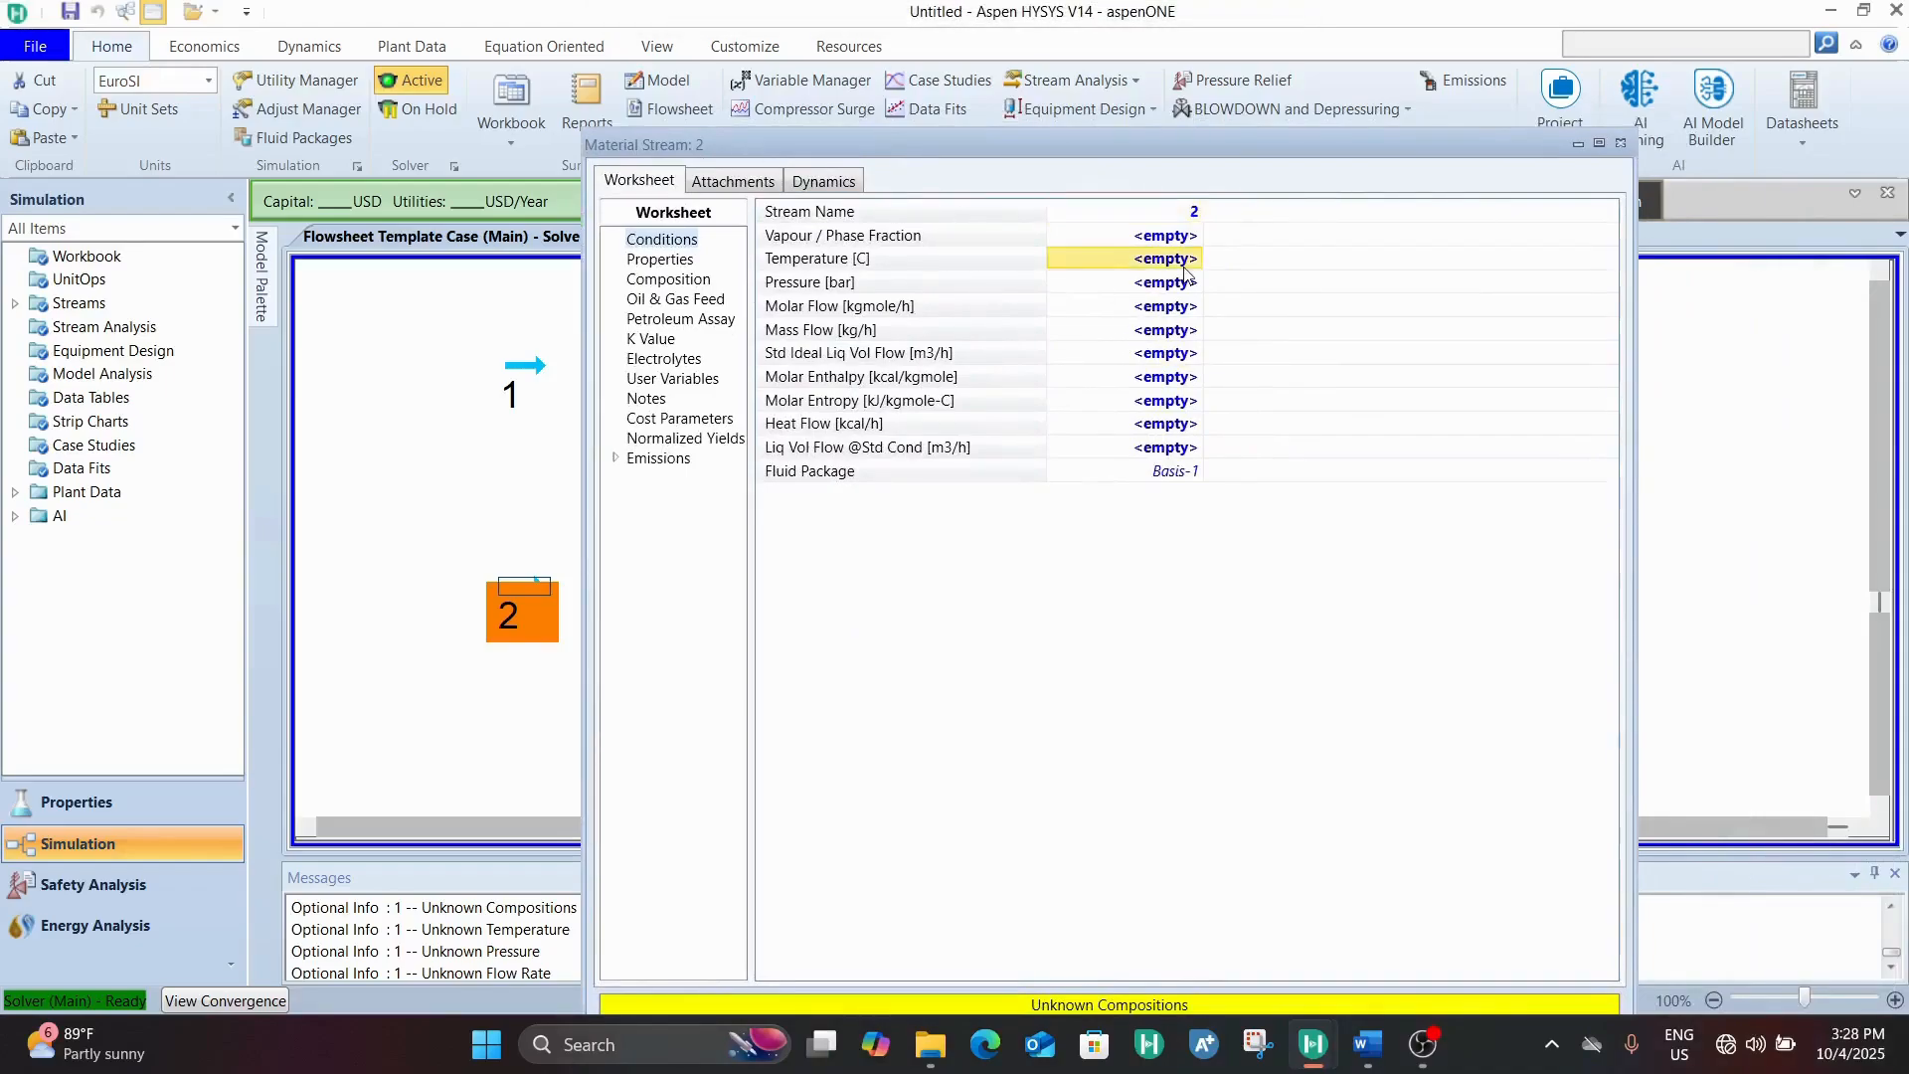
pyautogui.write('25')
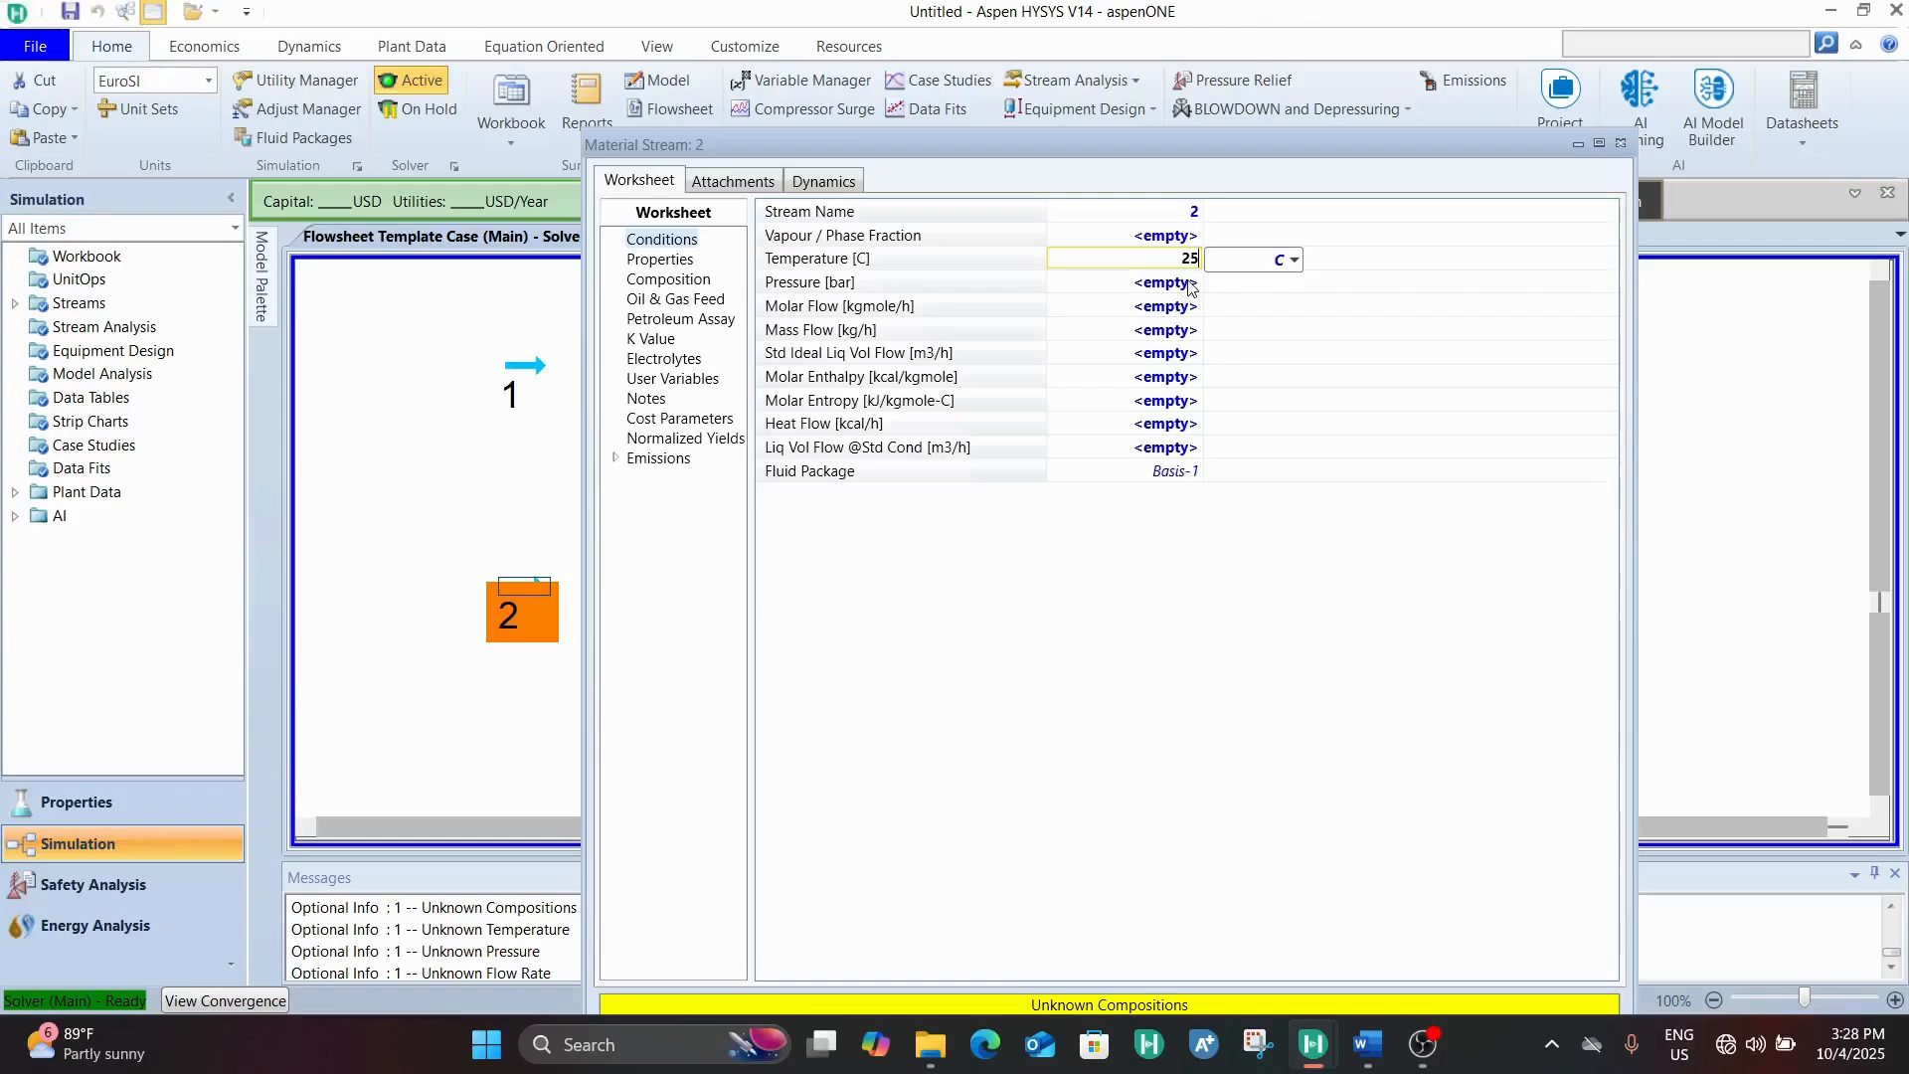
pyautogui.click(1190, 287)
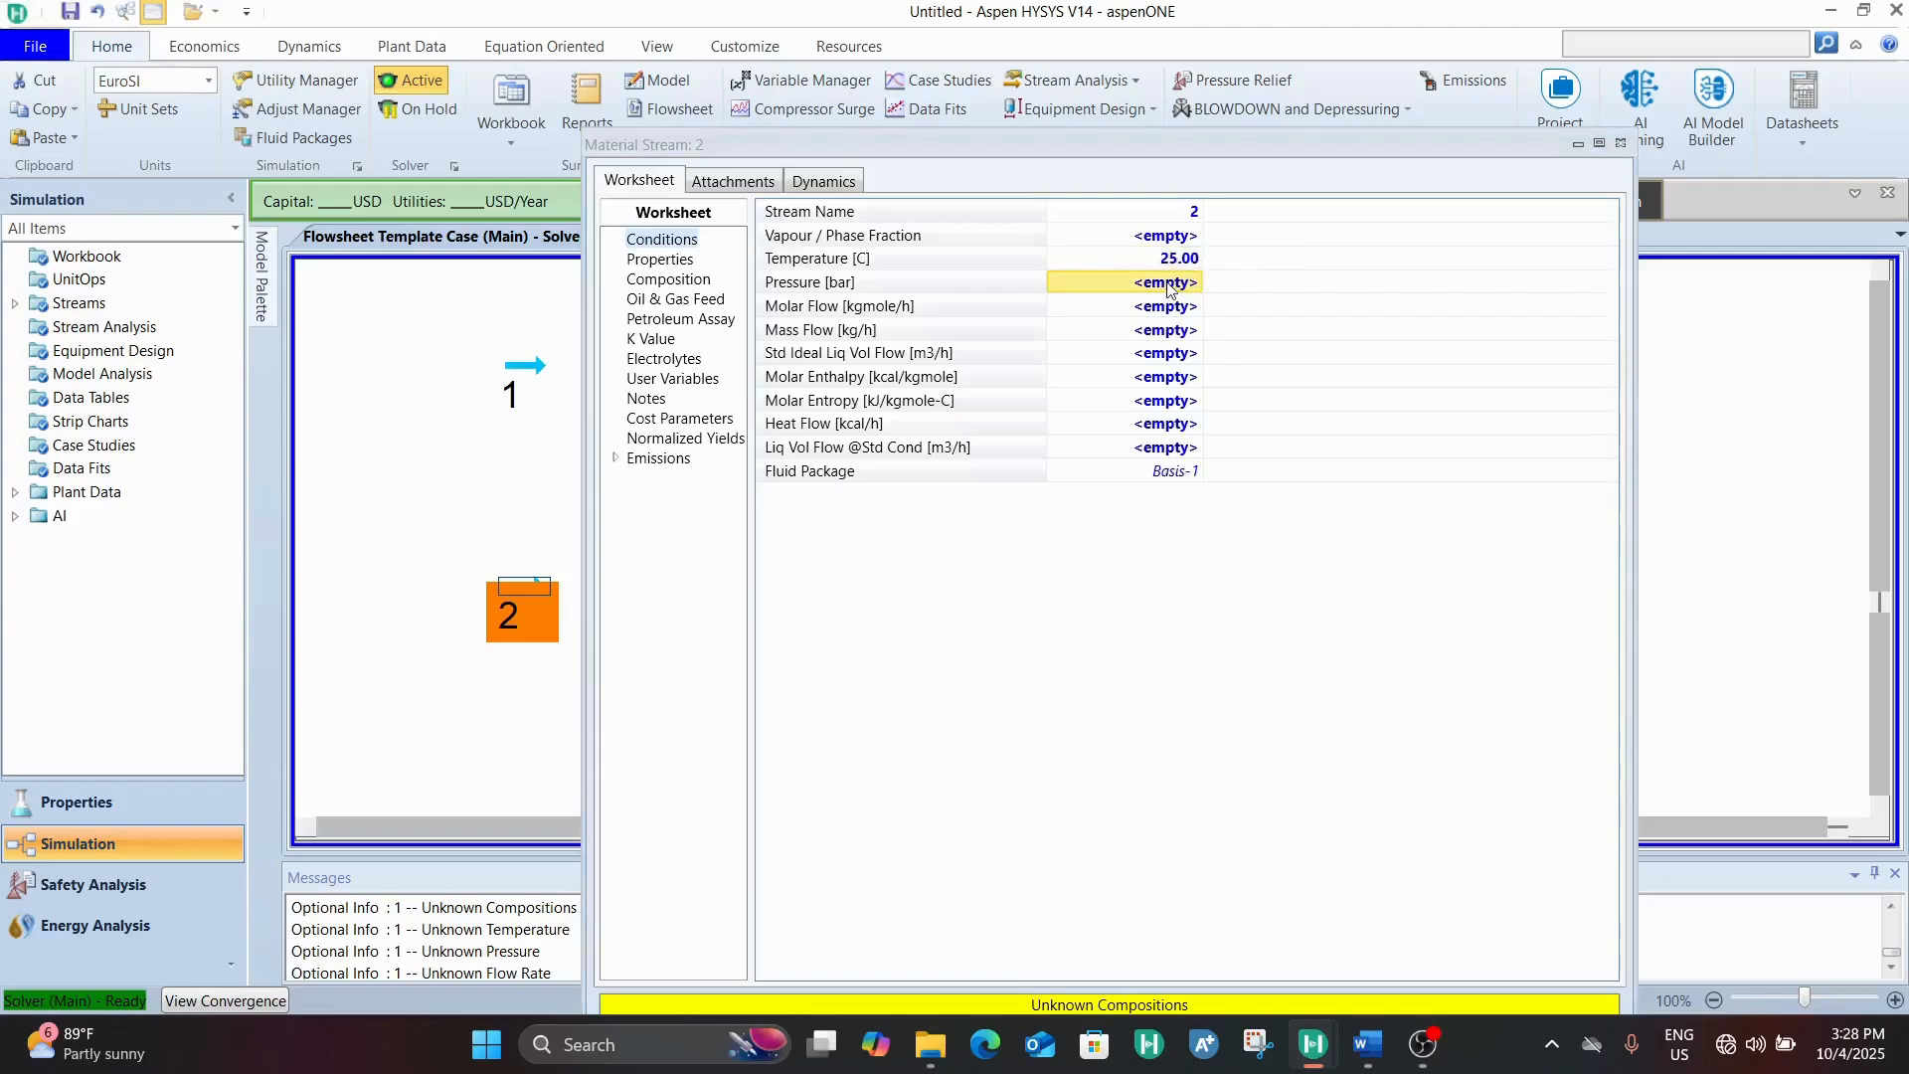
pyautogui.write('1')
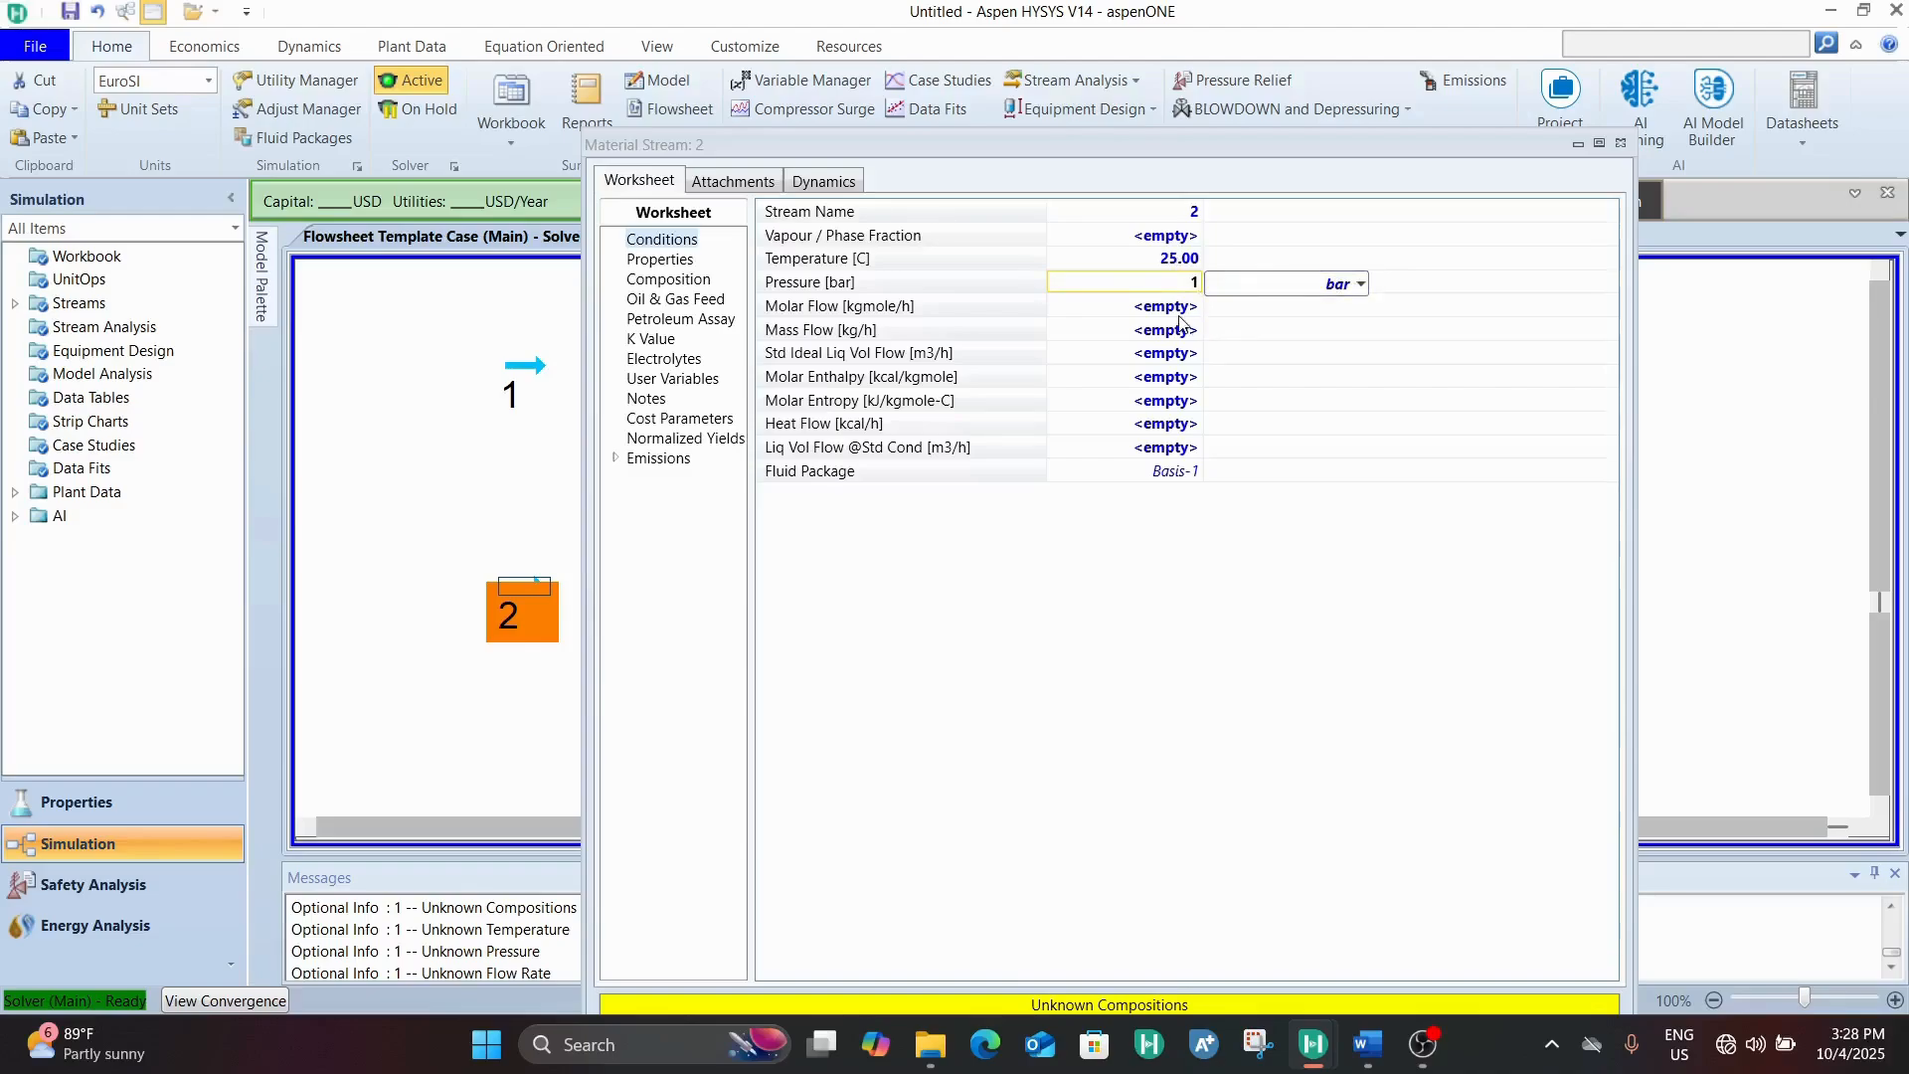
pyautogui.press('Return')
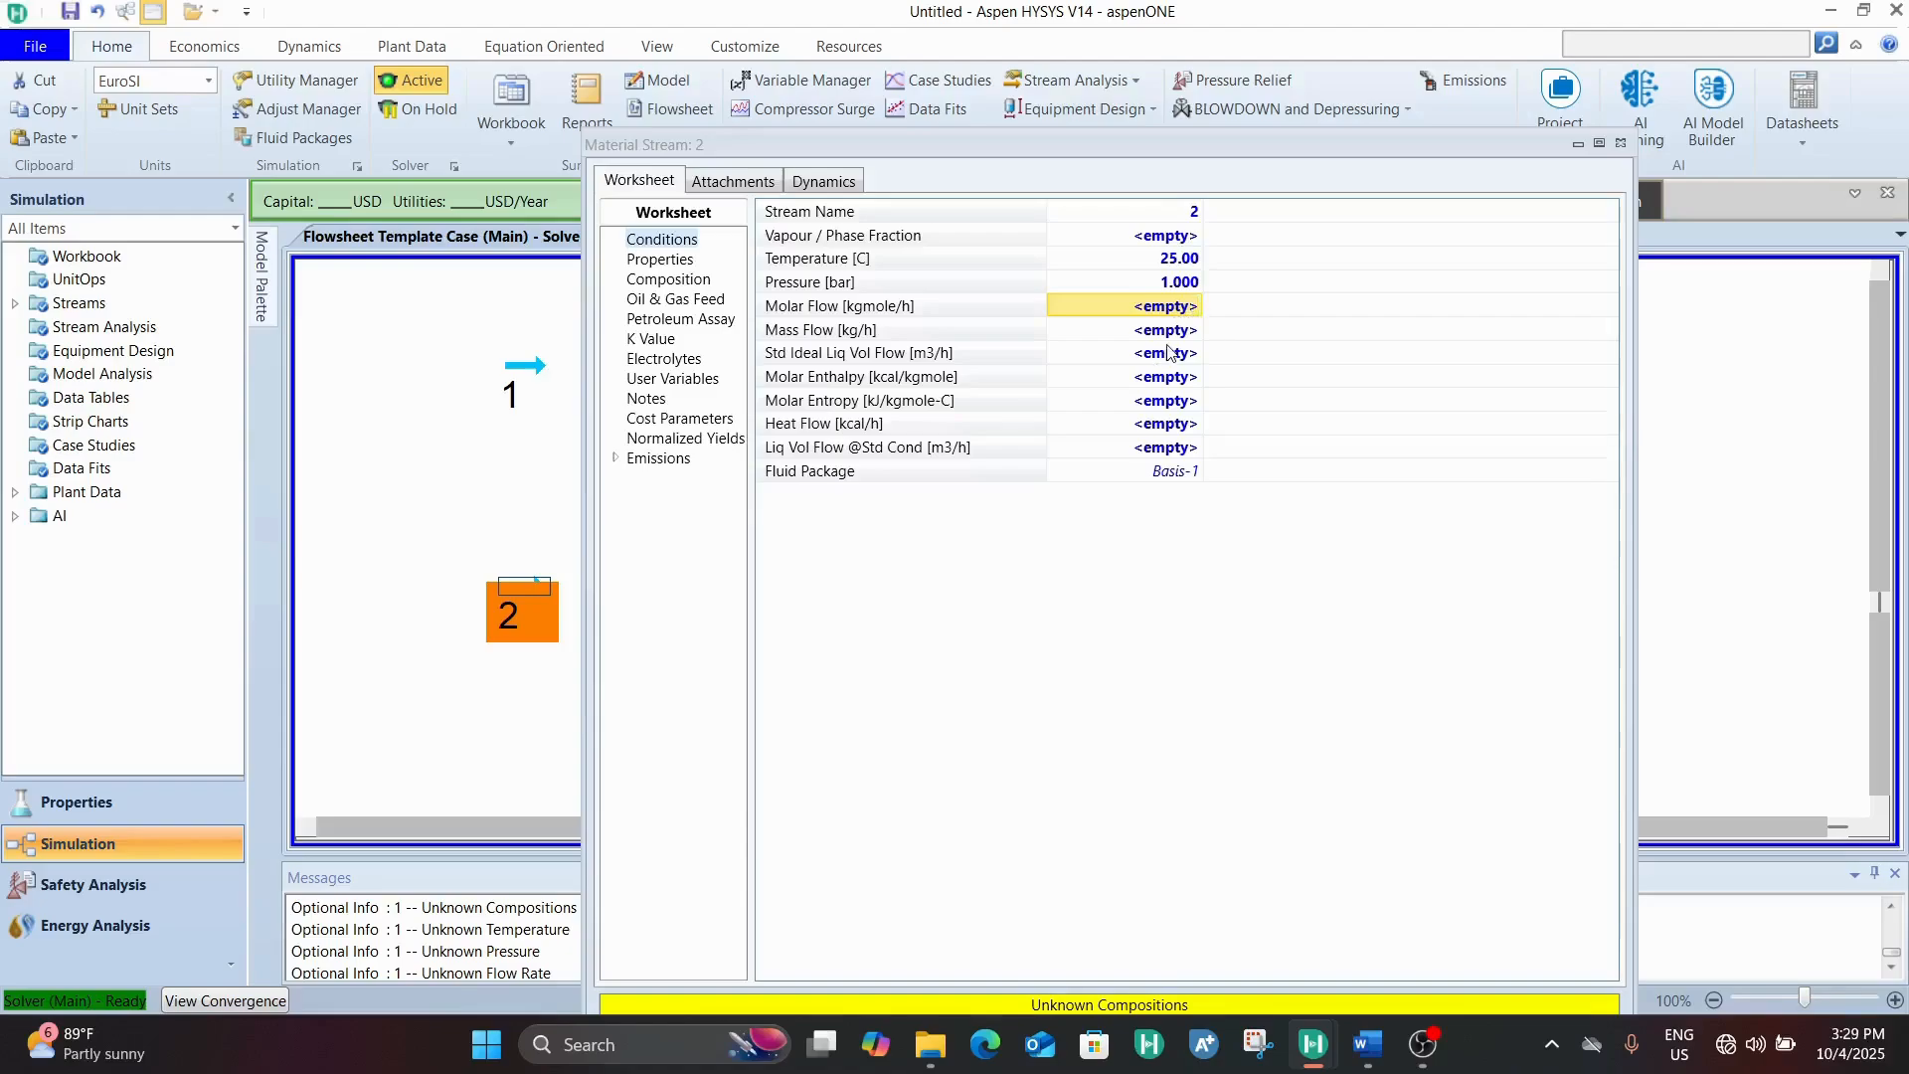
# Set the mass flow of material stream 2 to 1500 kg/h
pyautogui.click(1169, 350)
pyautogui.click(1177, 333)
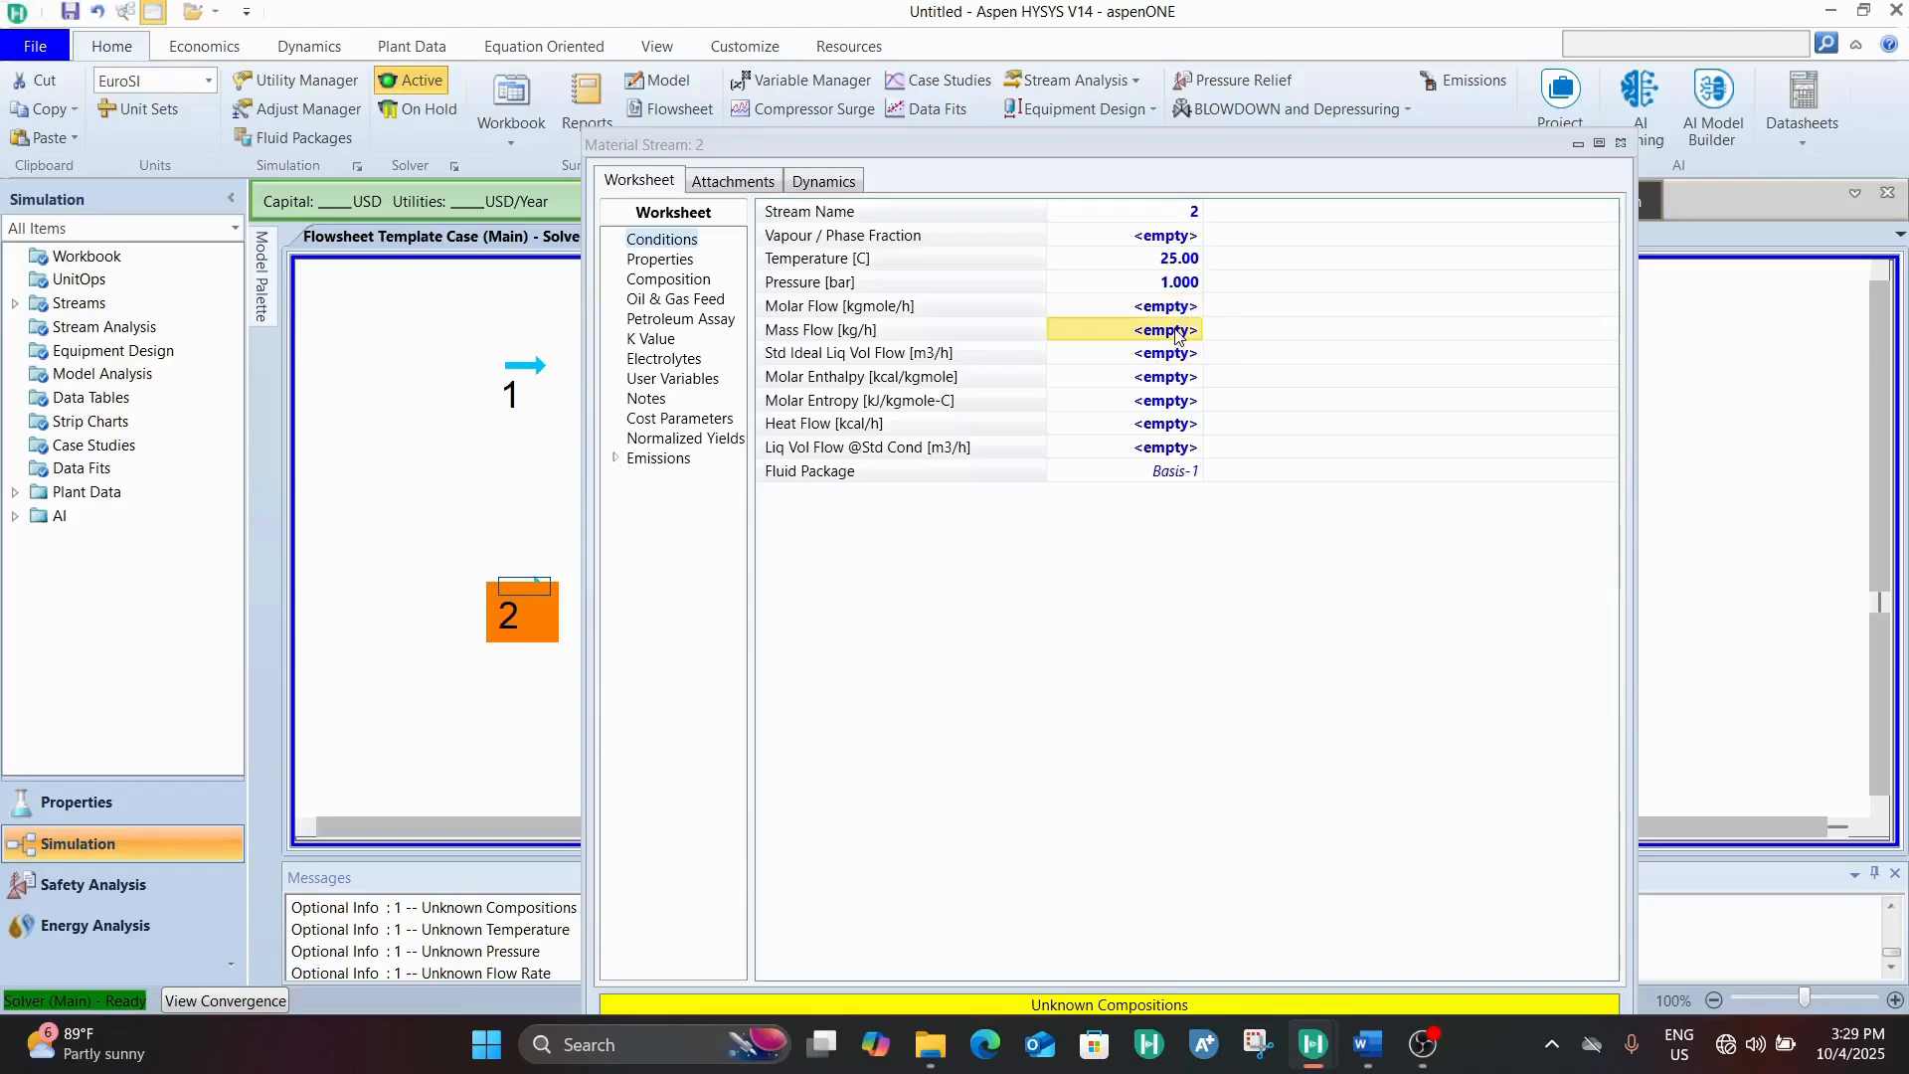
pyautogui.write('1500')
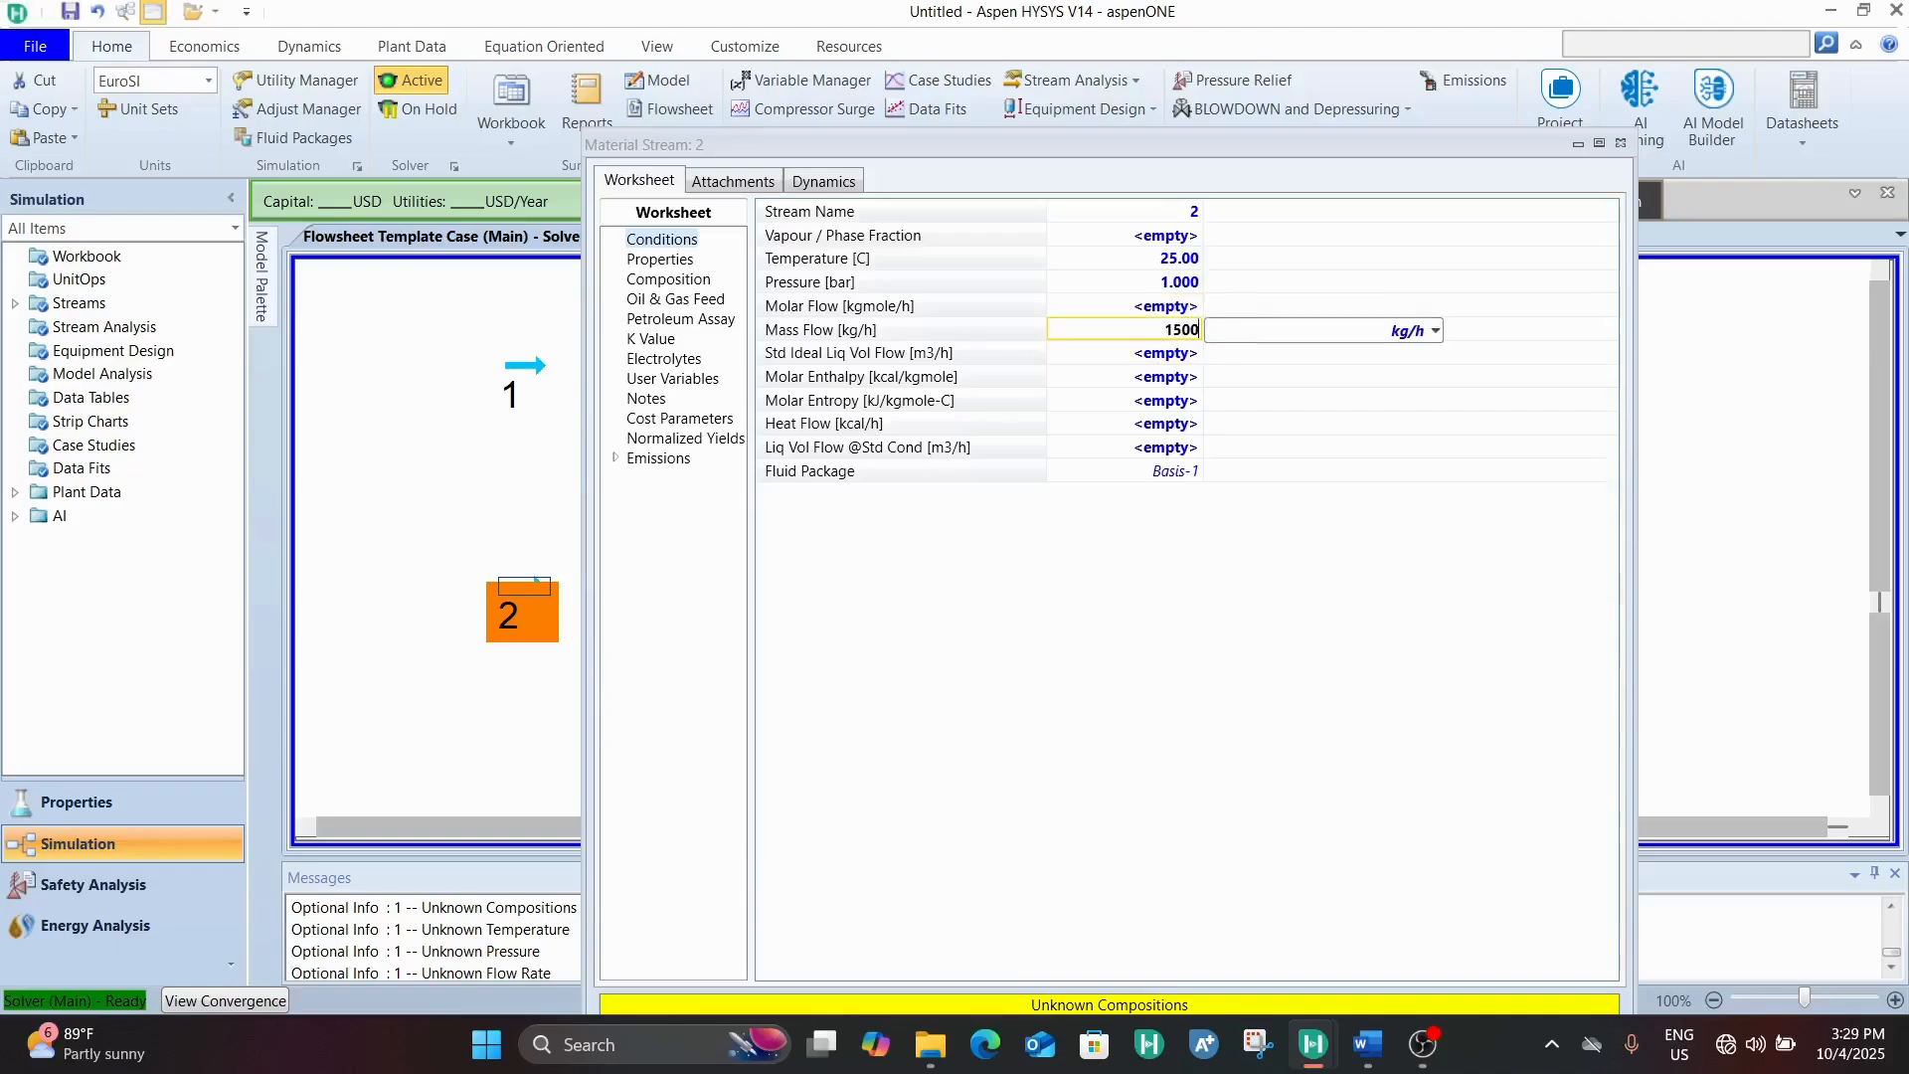
pyautogui.click(1179, 305)
# Define stream 2 as pure potassium hydroxide with a mole fraction of 1, check its conditions and close the stream
pyautogui.click(699, 283)
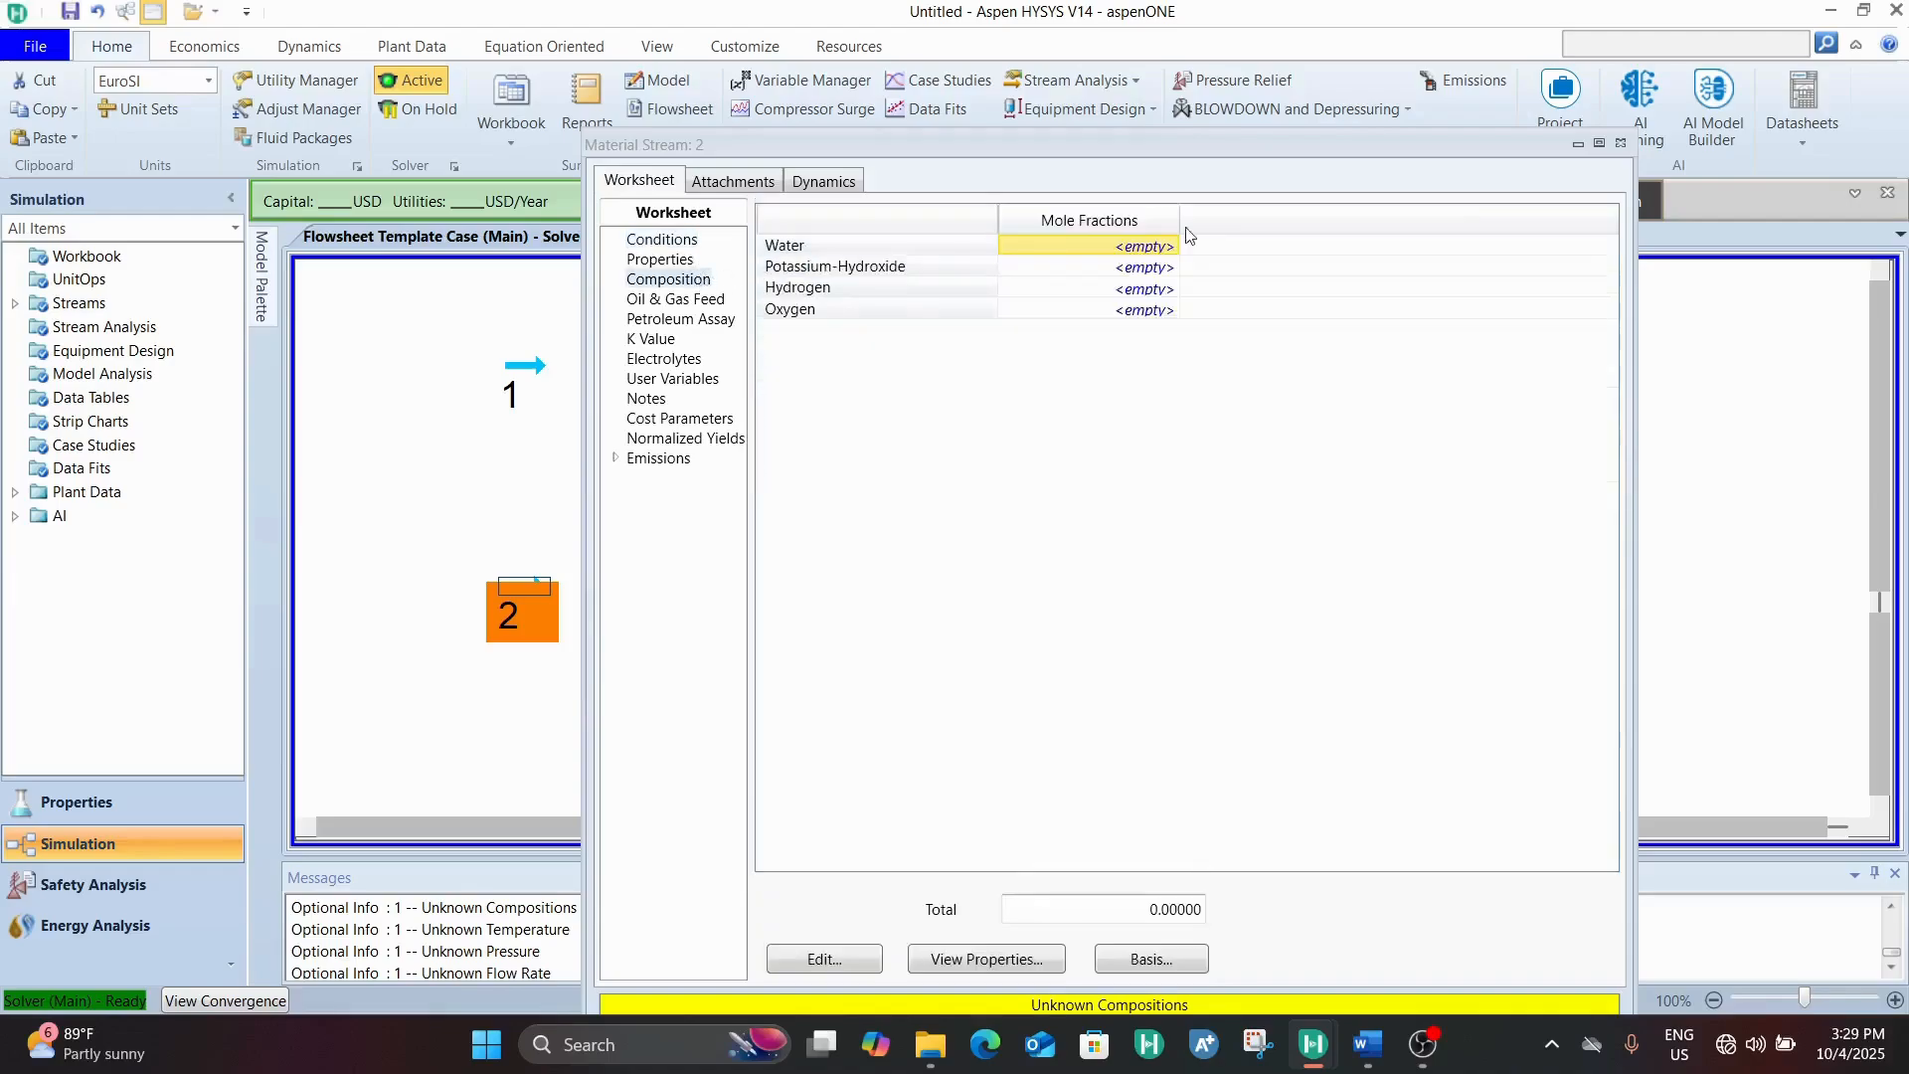
pyautogui.click(1153, 269)
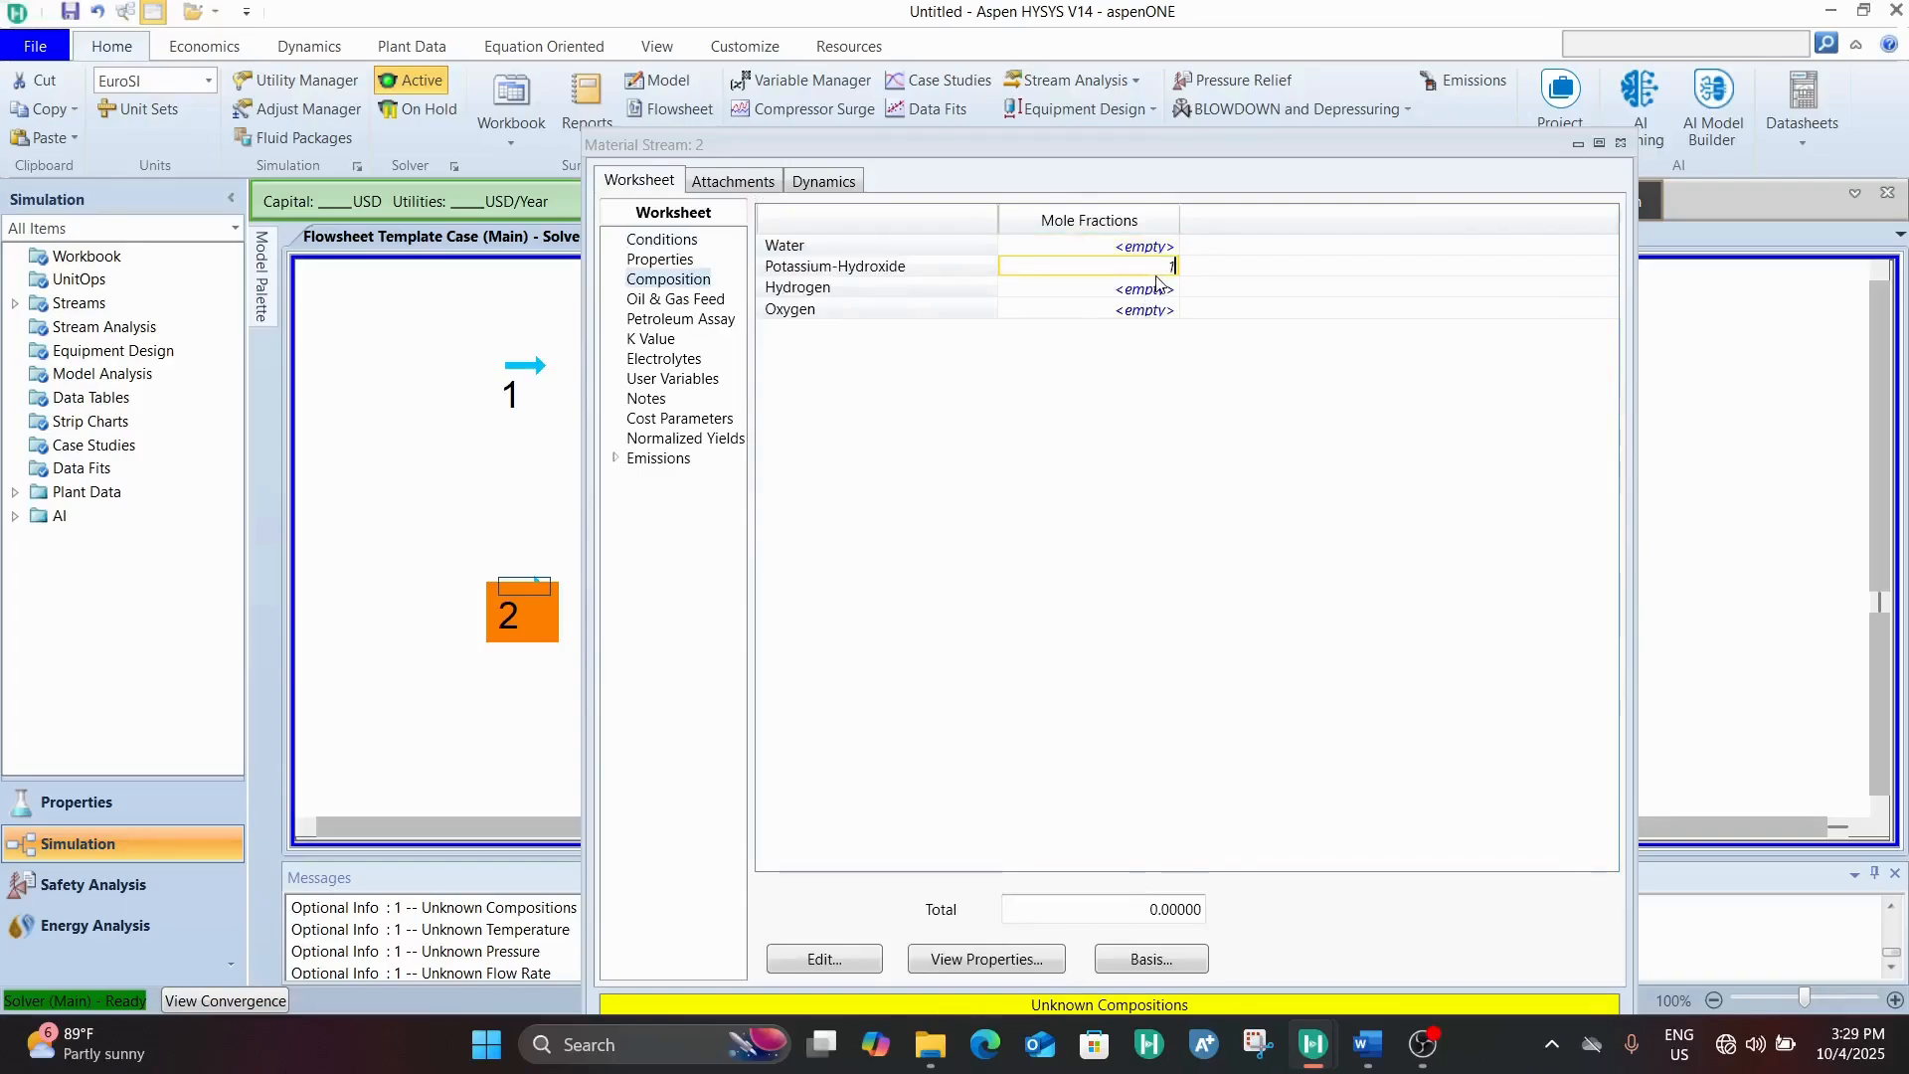
pyautogui.write('1')
pyautogui.press('Return')
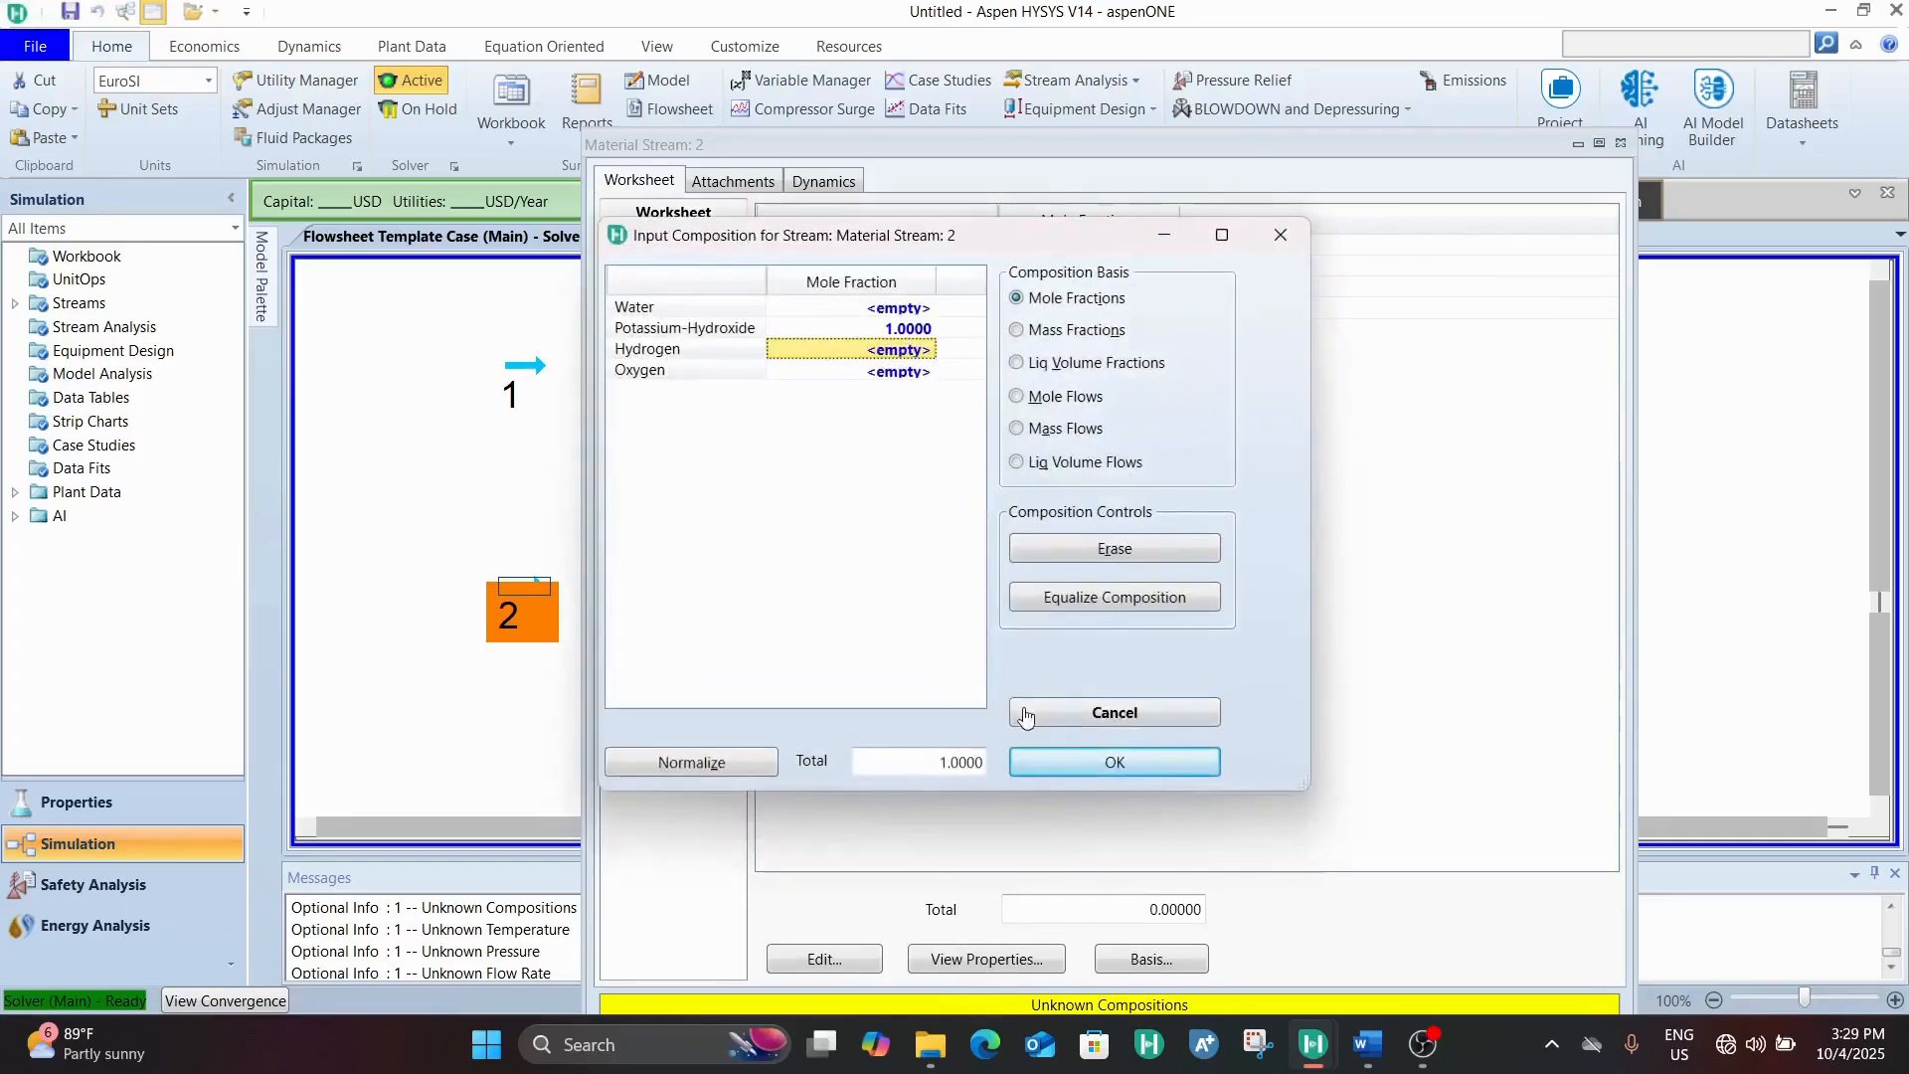
pyautogui.click(1094, 764)
pyautogui.click(679, 244)
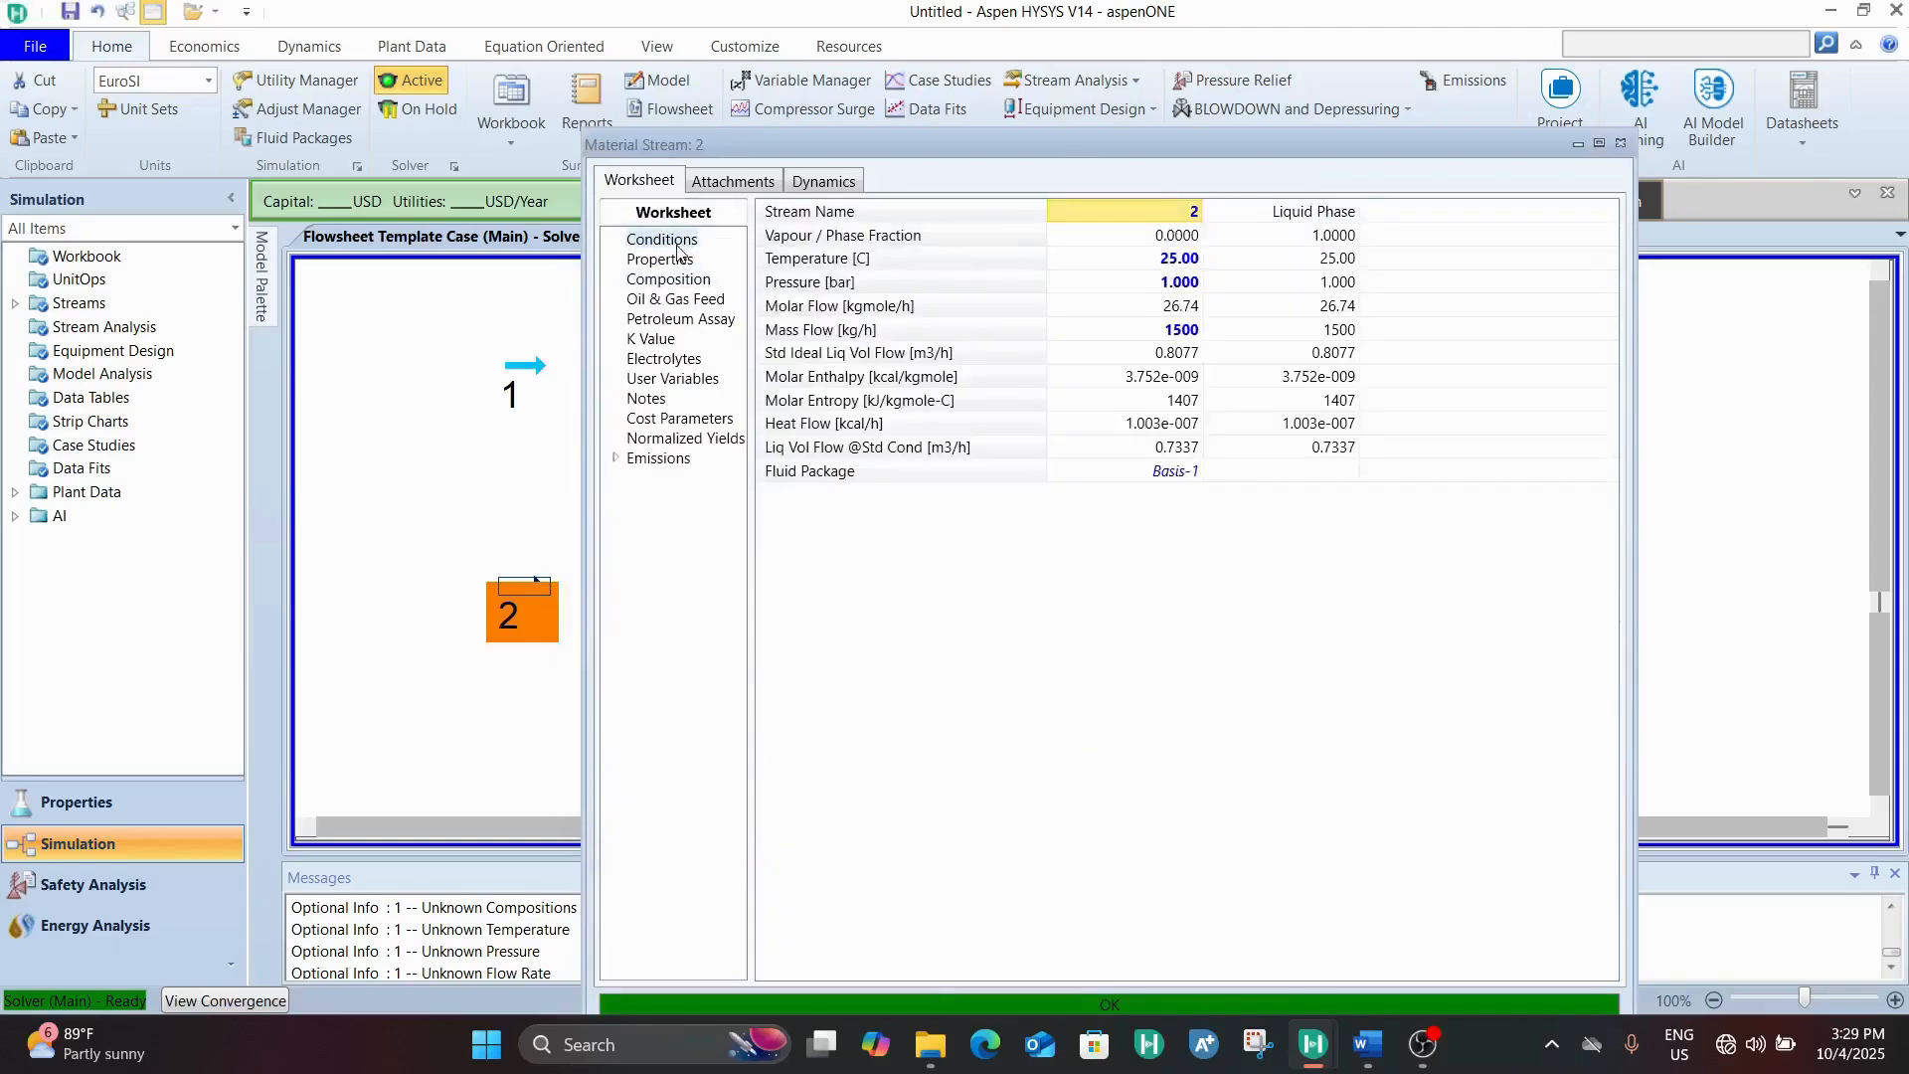
pyautogui.click(1161, 246)
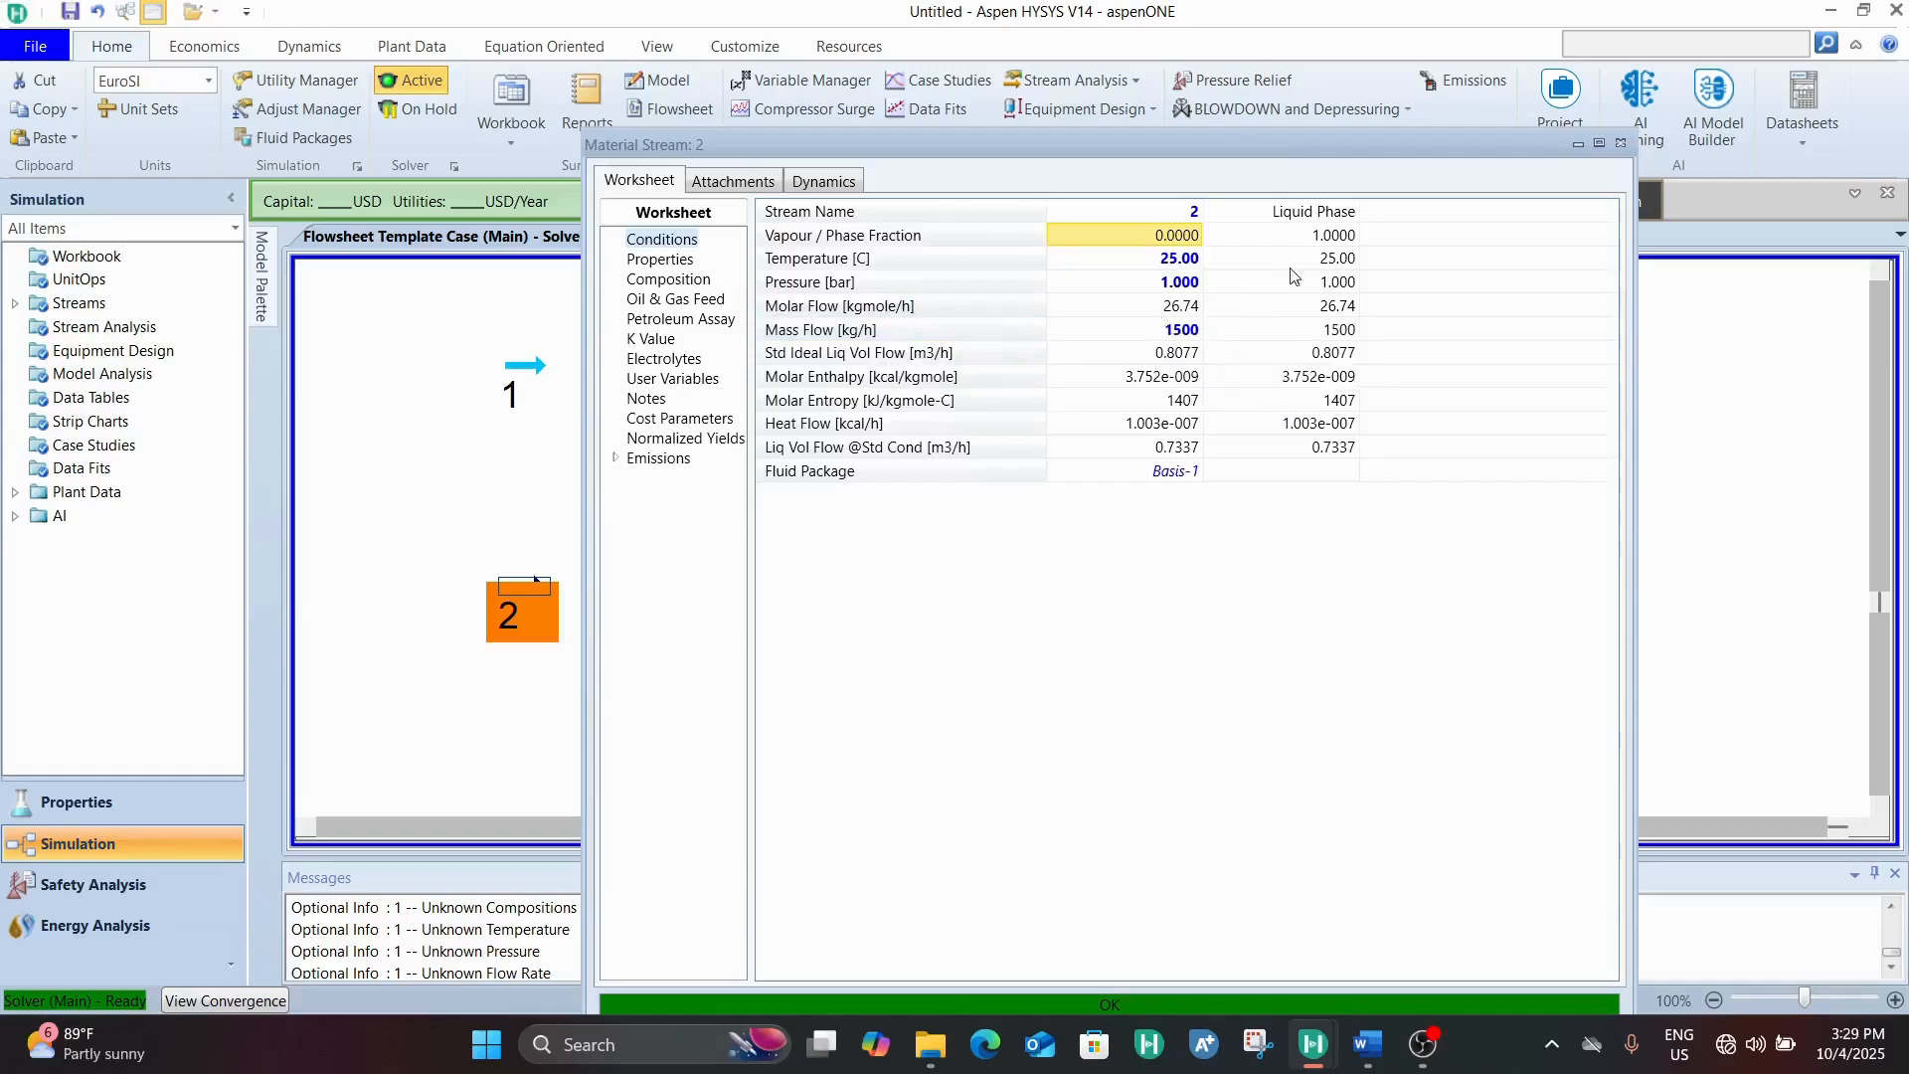
pyautogui.click(1623, 147)
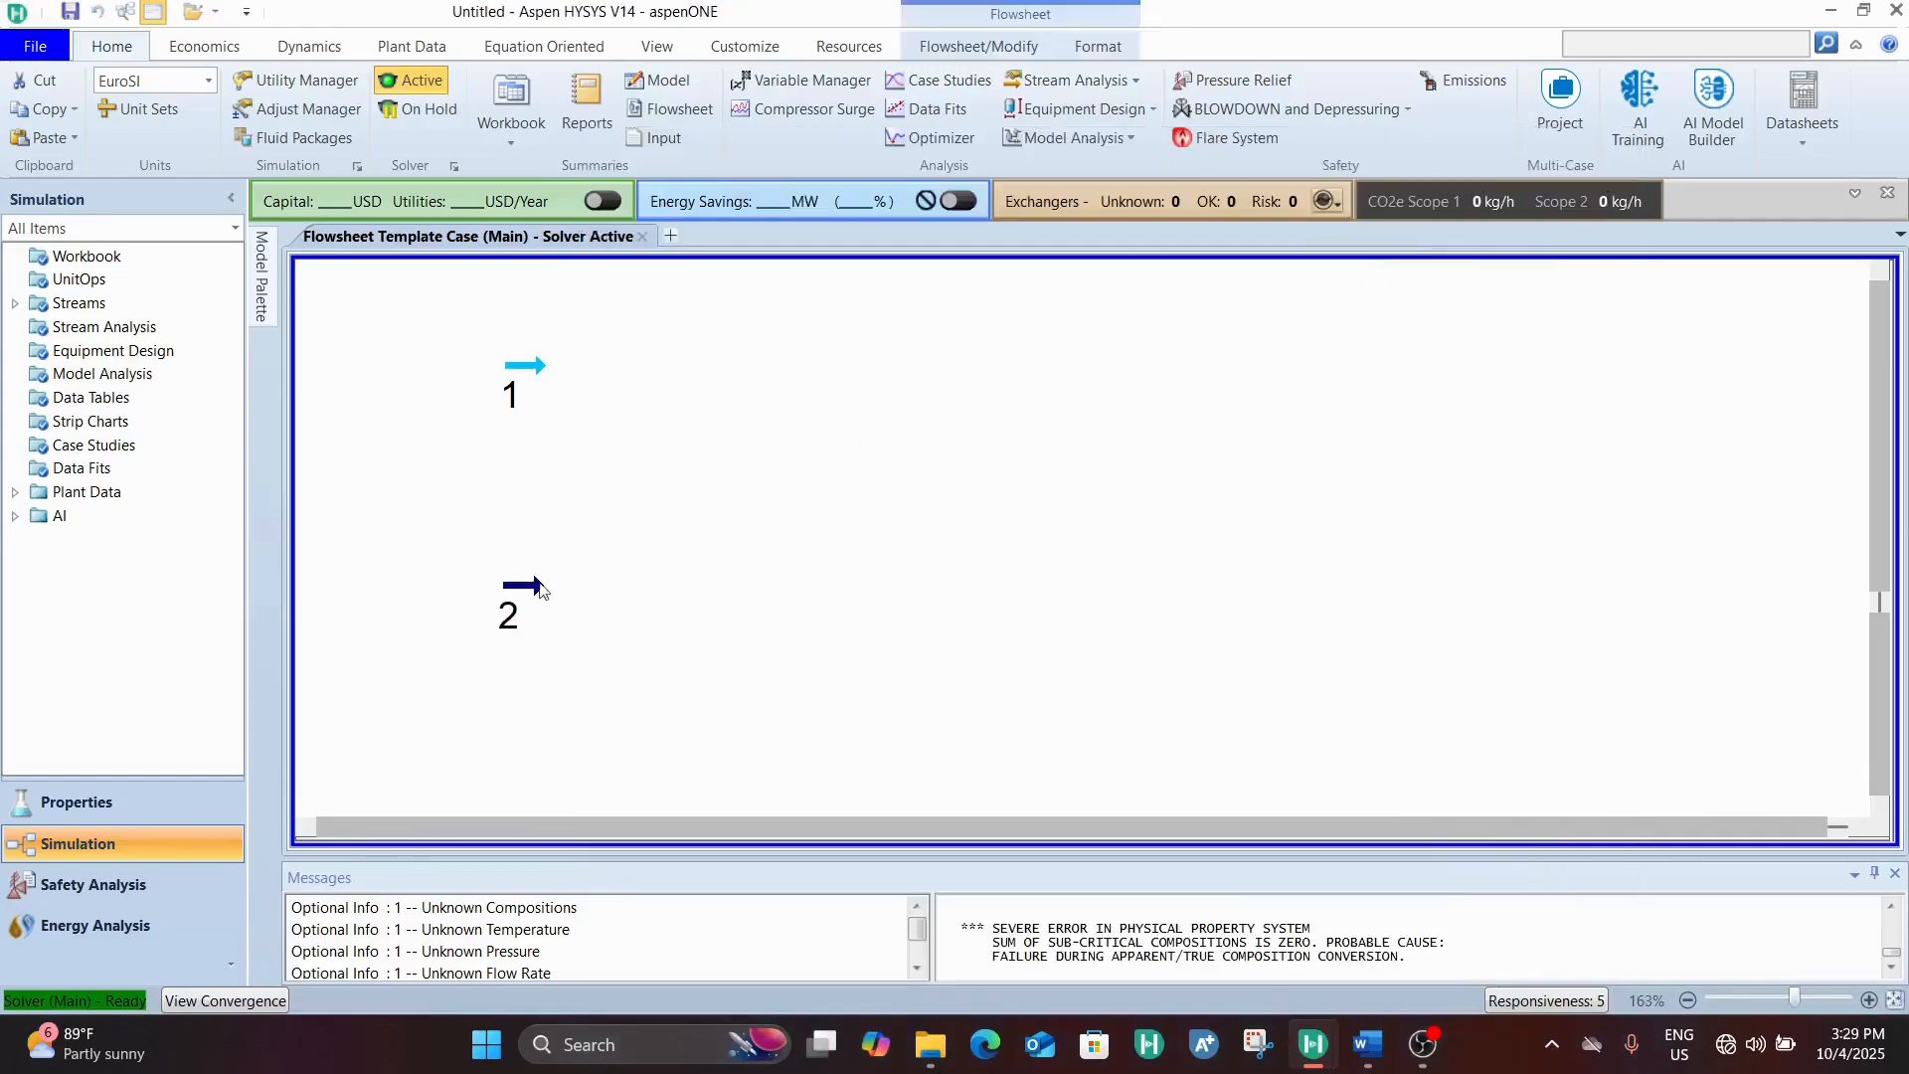
# Rename material stream 2 as POH
pyautogui.doubleClick(523, 600)
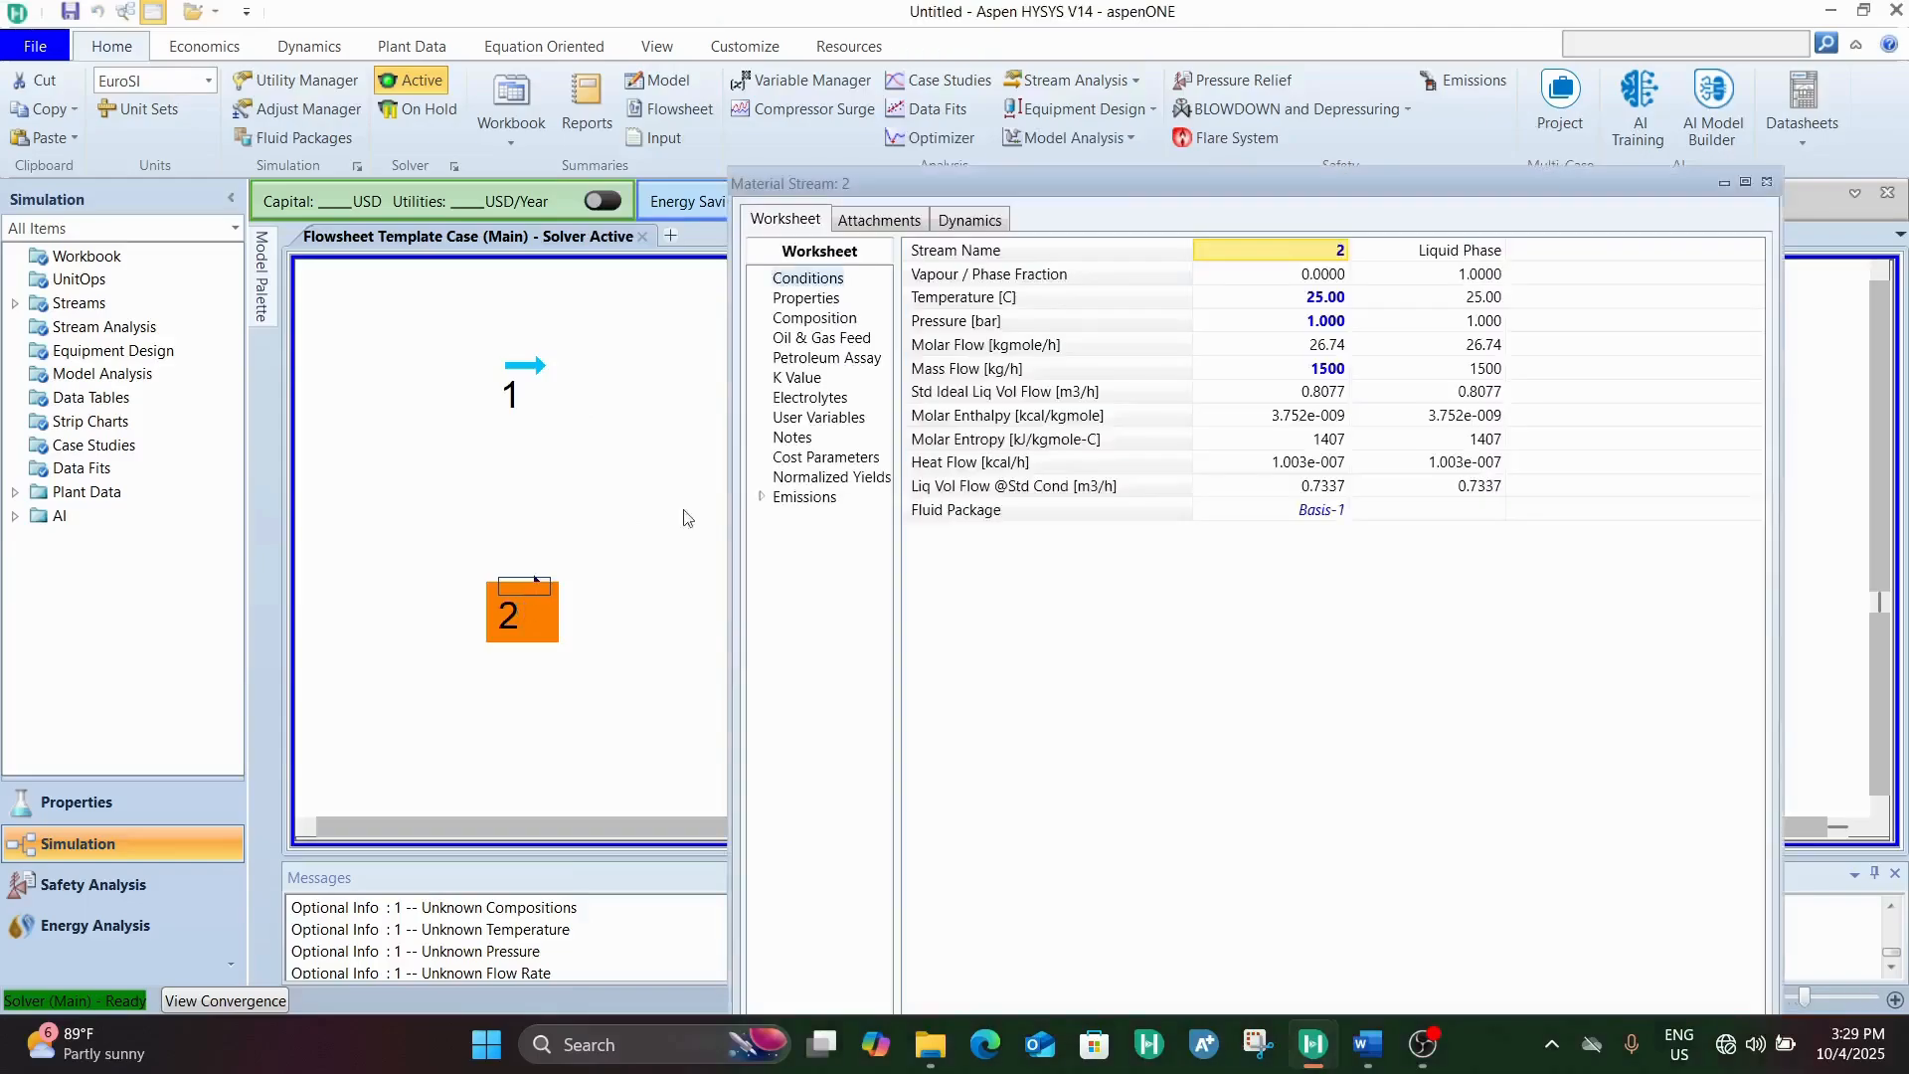
pyautogui.click(1319, 258)
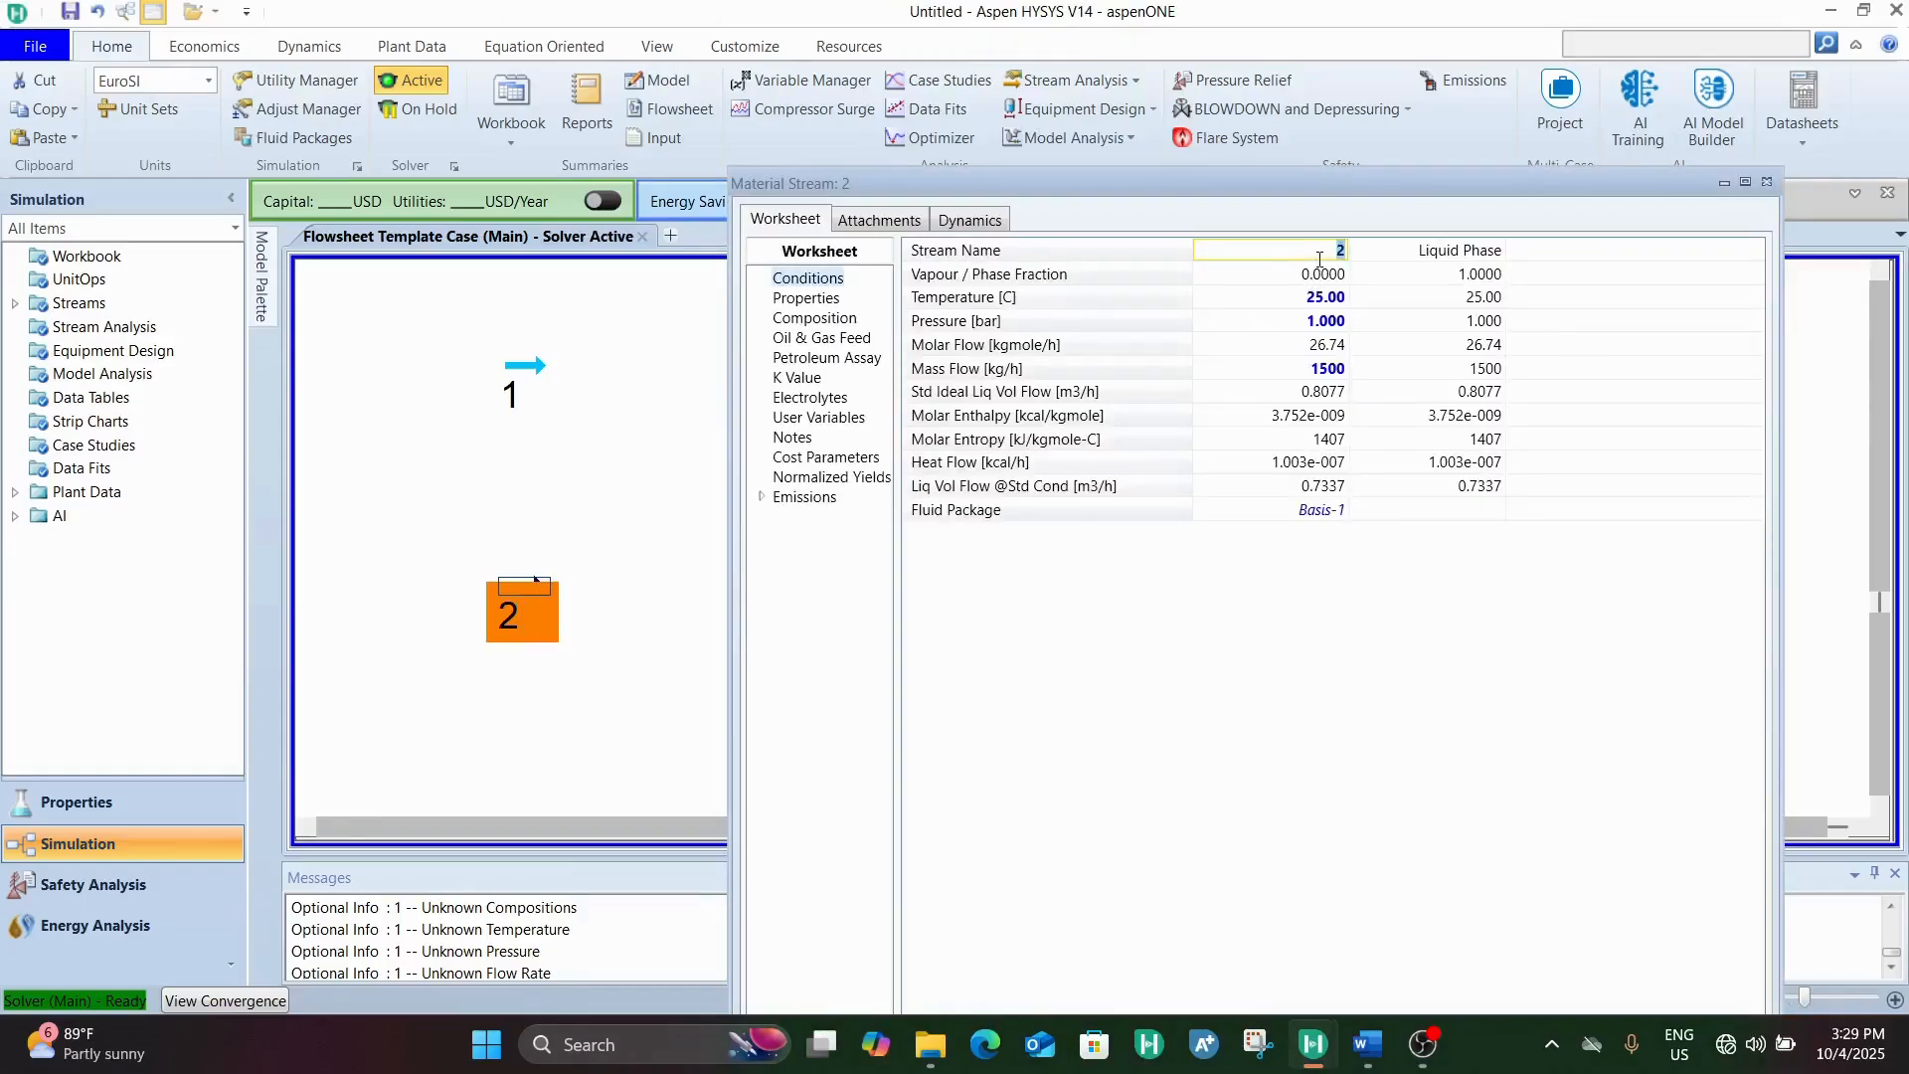
pyautogui.write('POH')
pyautogui.press('Return')
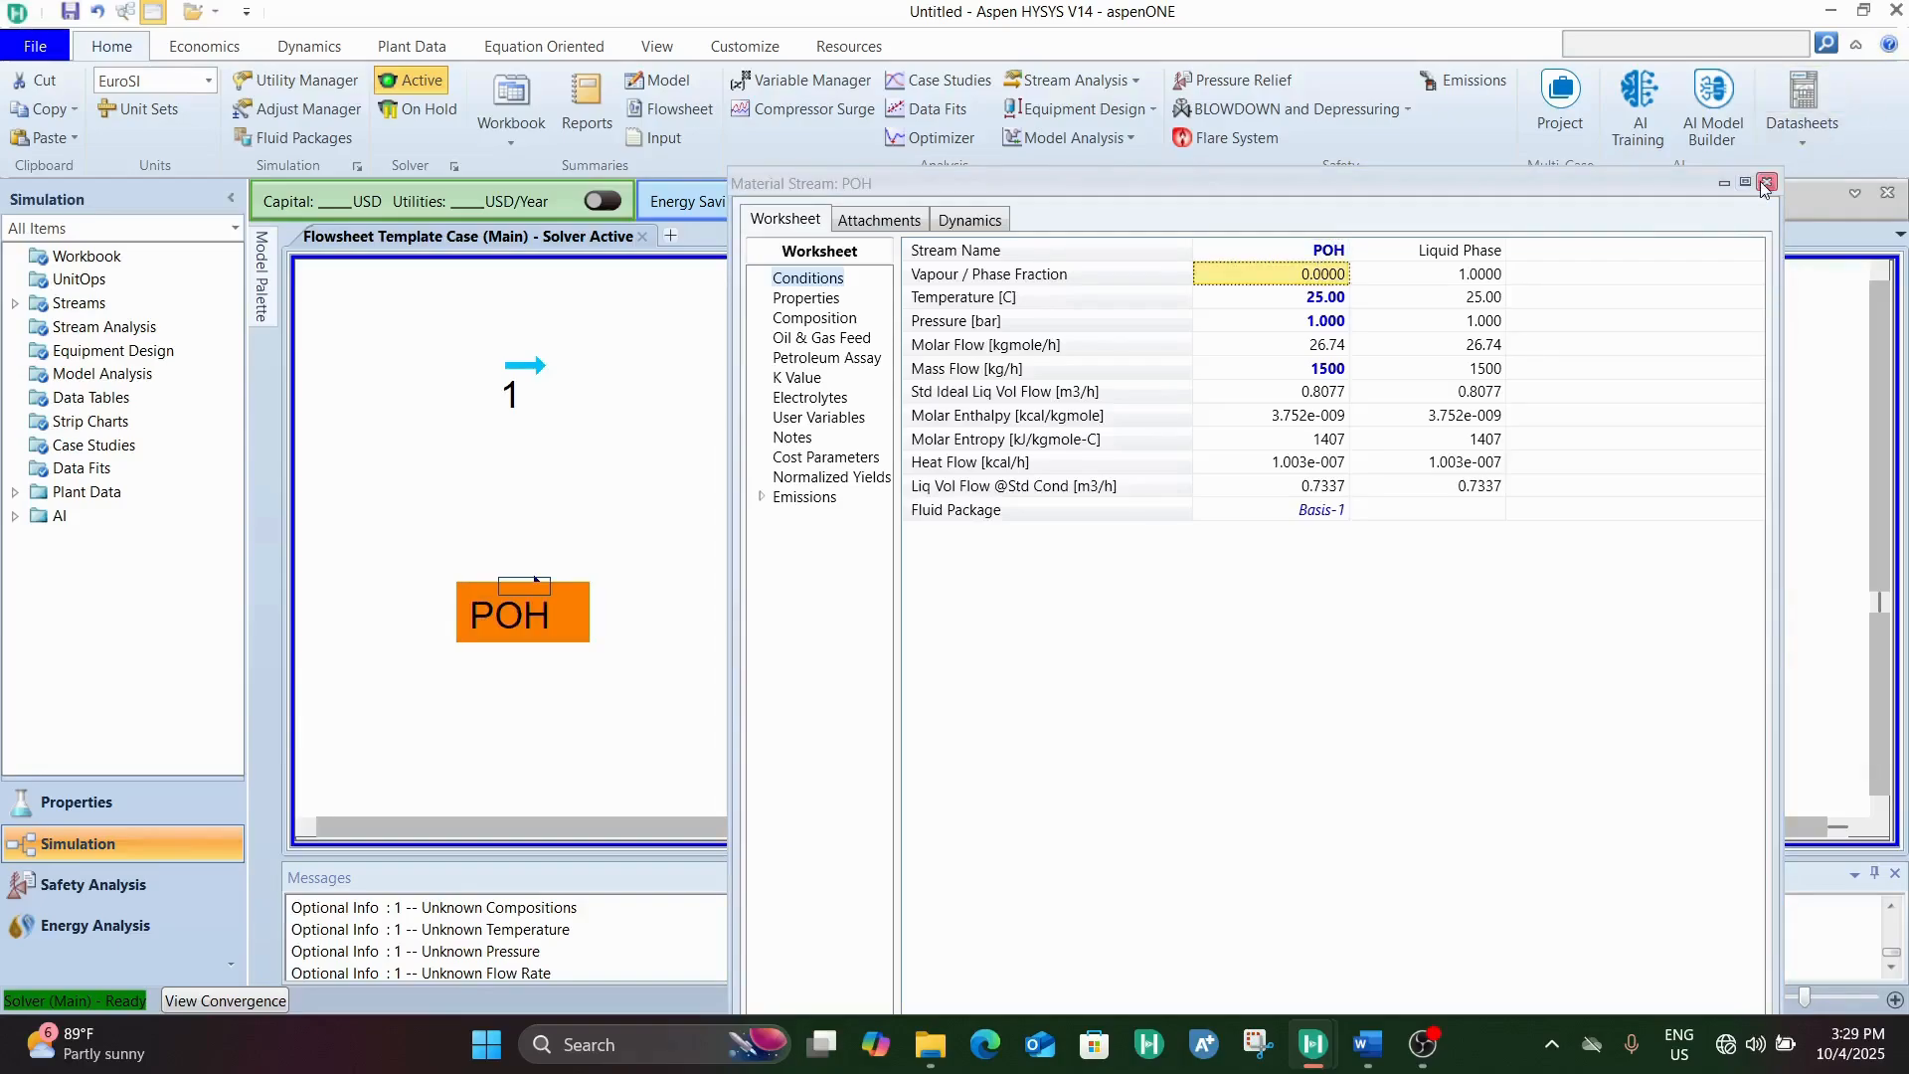
pyautogui.click(1766, 183)
# Rename material stream 1 as H2O
pyautogui.doubleClick(521, 374)
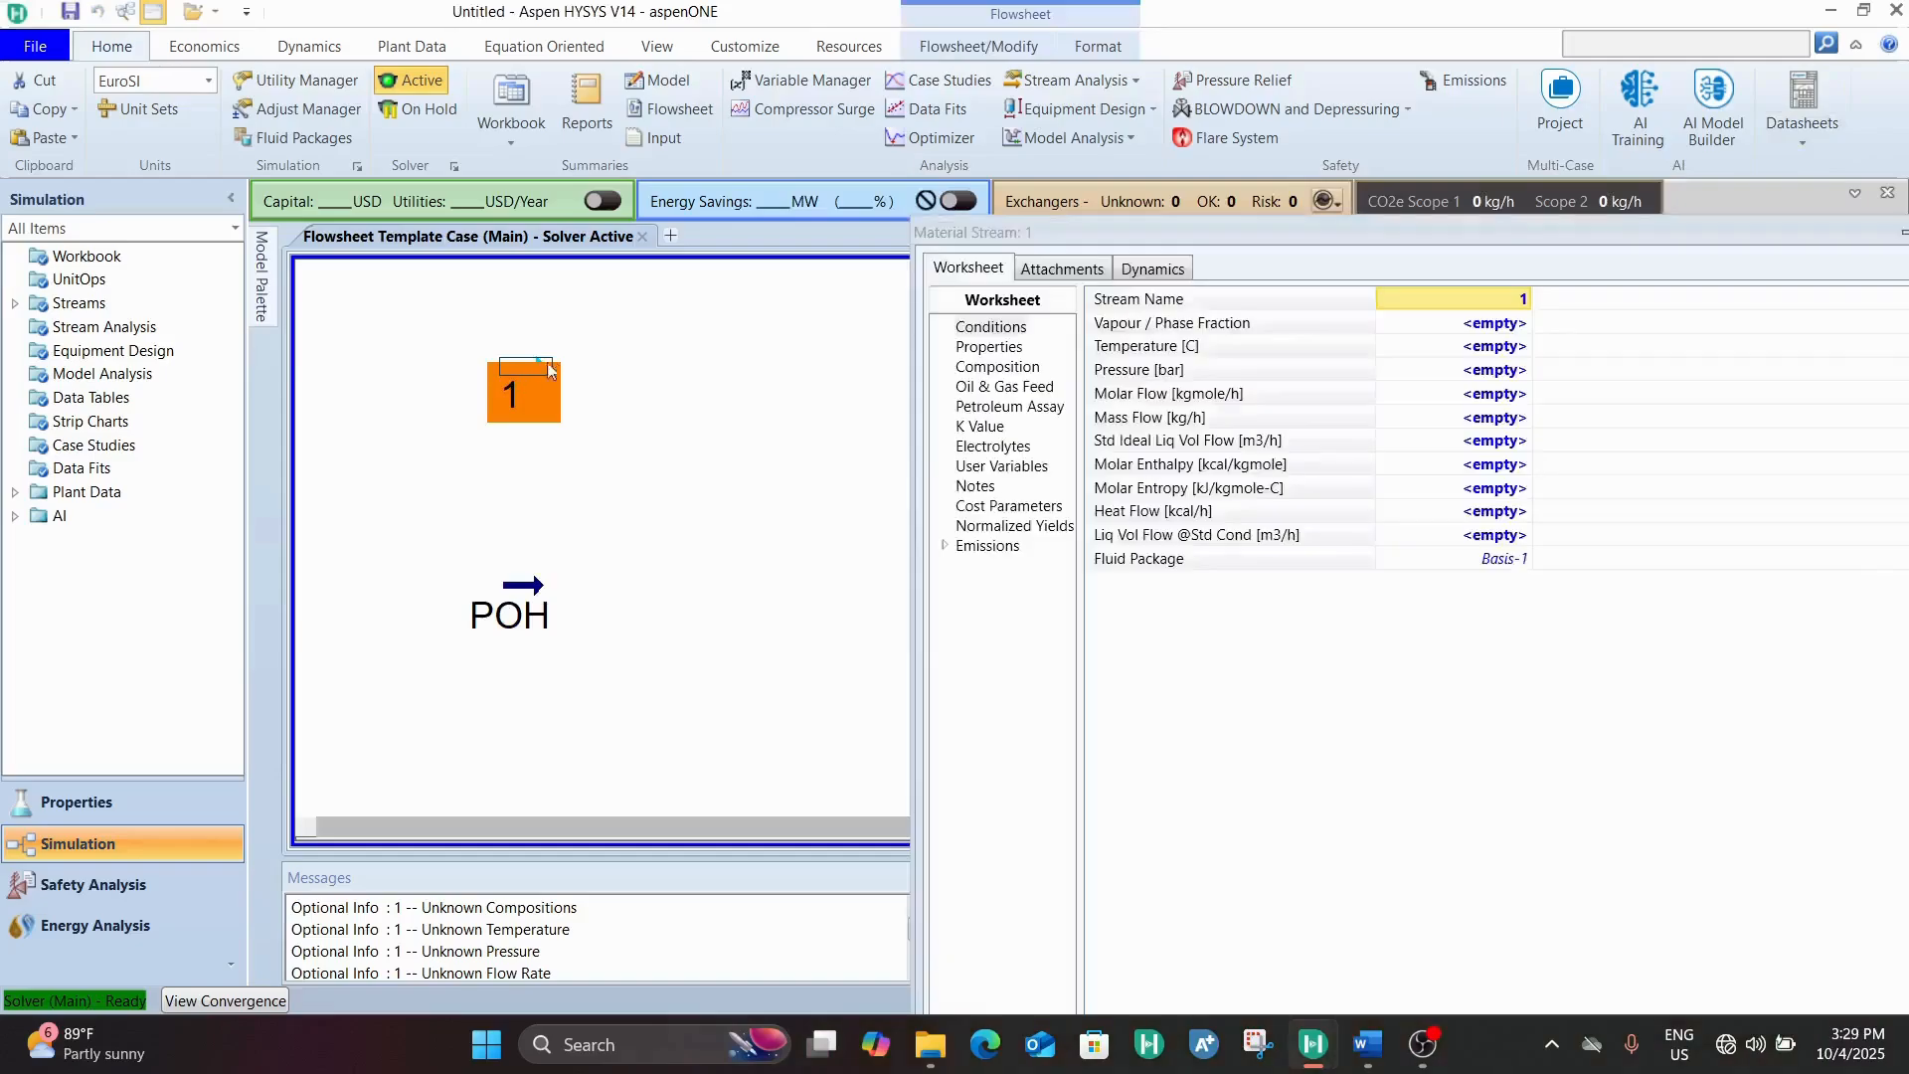
pyautogui.click(1431, 302)
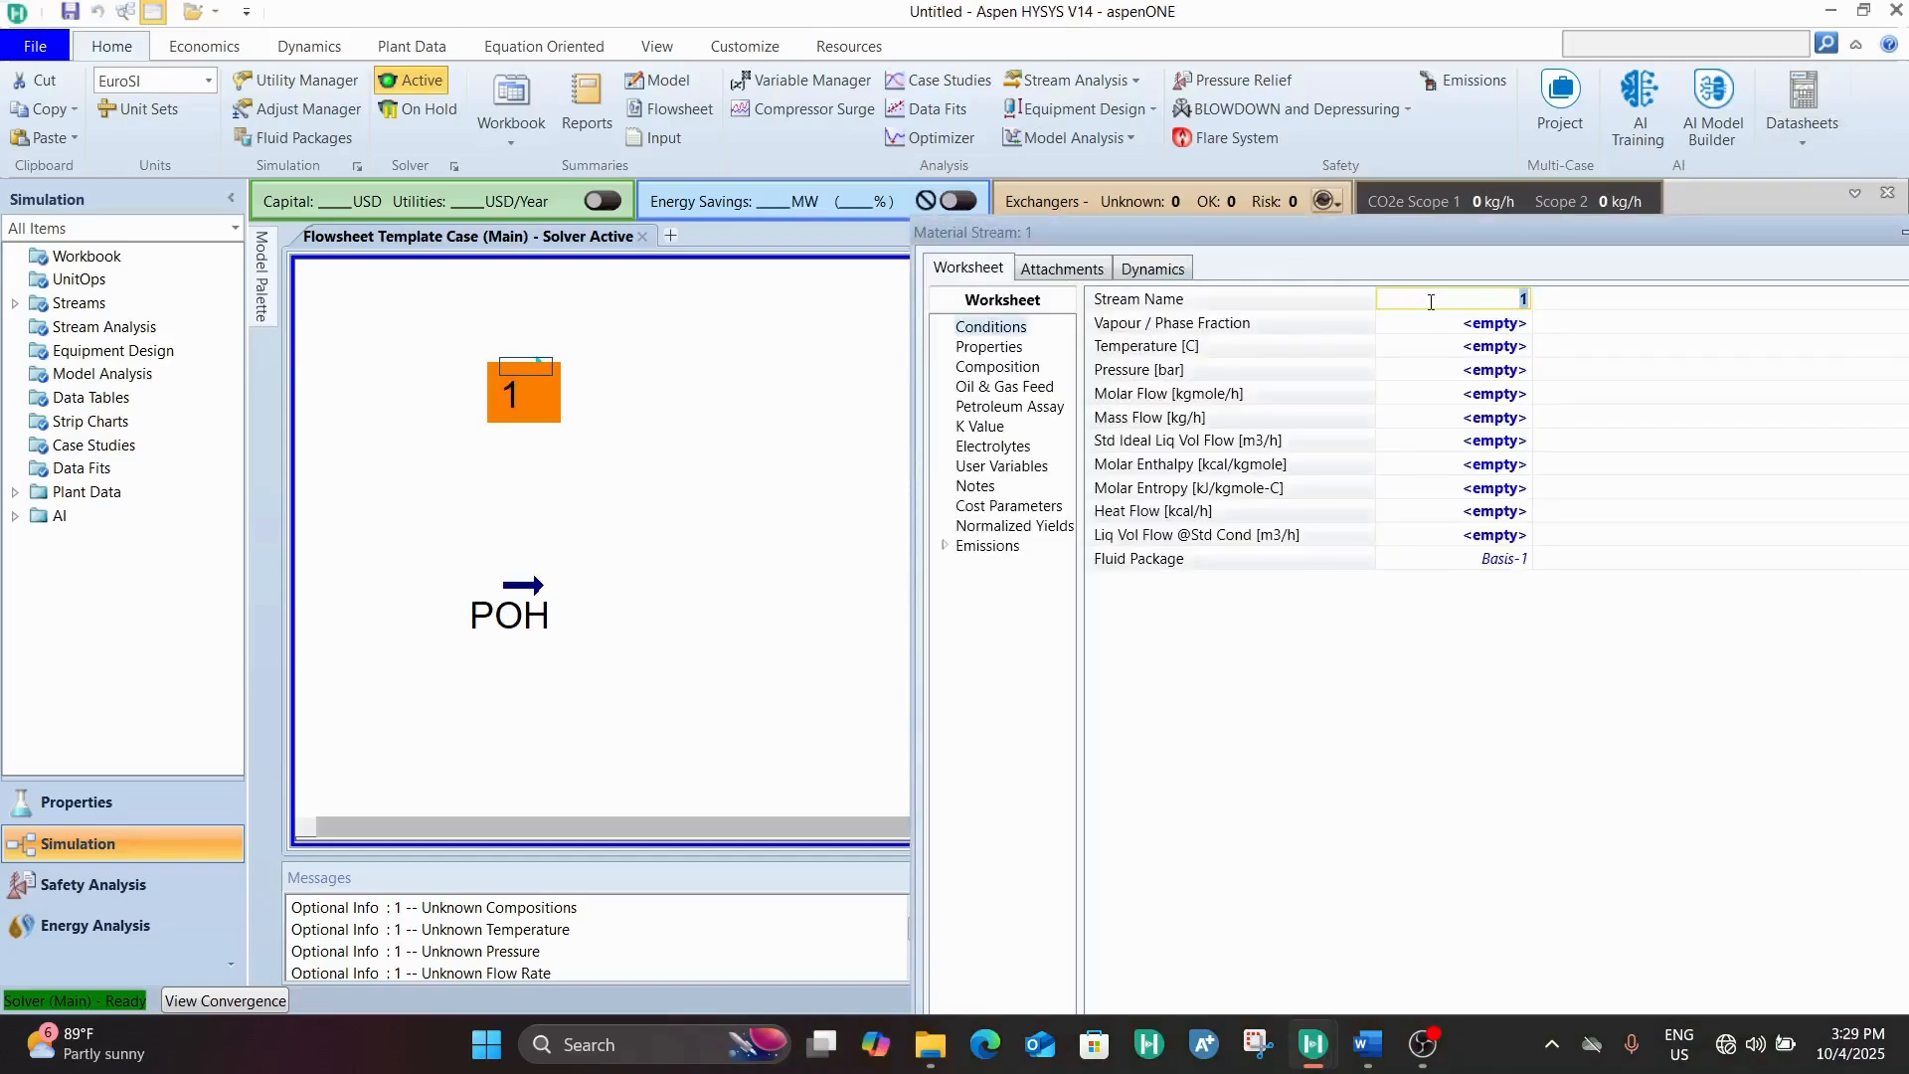
pyautogui.write('H20')
pyautogui.press('BackSpace')
pyautogui.write('O')
pyautogui.press('Return')
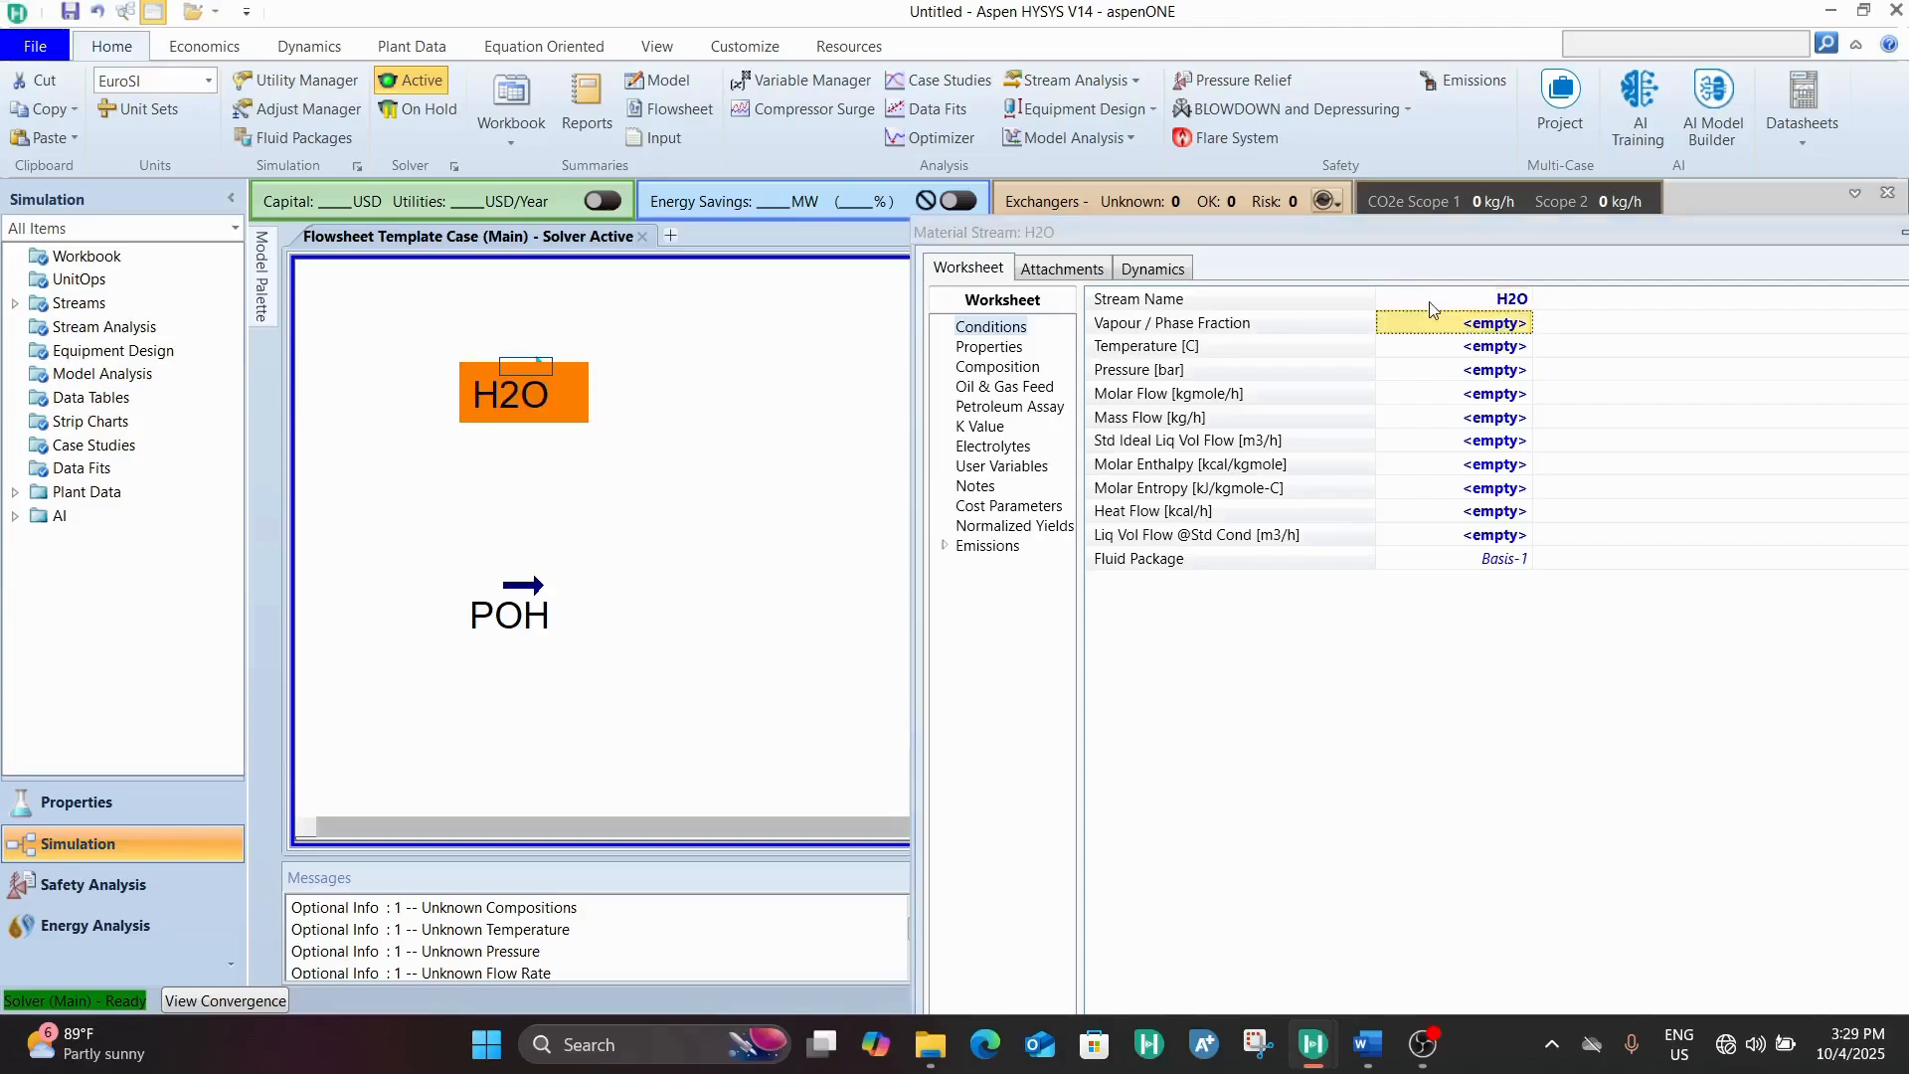
# Set the H2O stream's temperature to 25 C, pressure to 1 bar and mass flow to 5000 kg/h
pyautogui.click(1506, 346)
pyautogui.write('25')
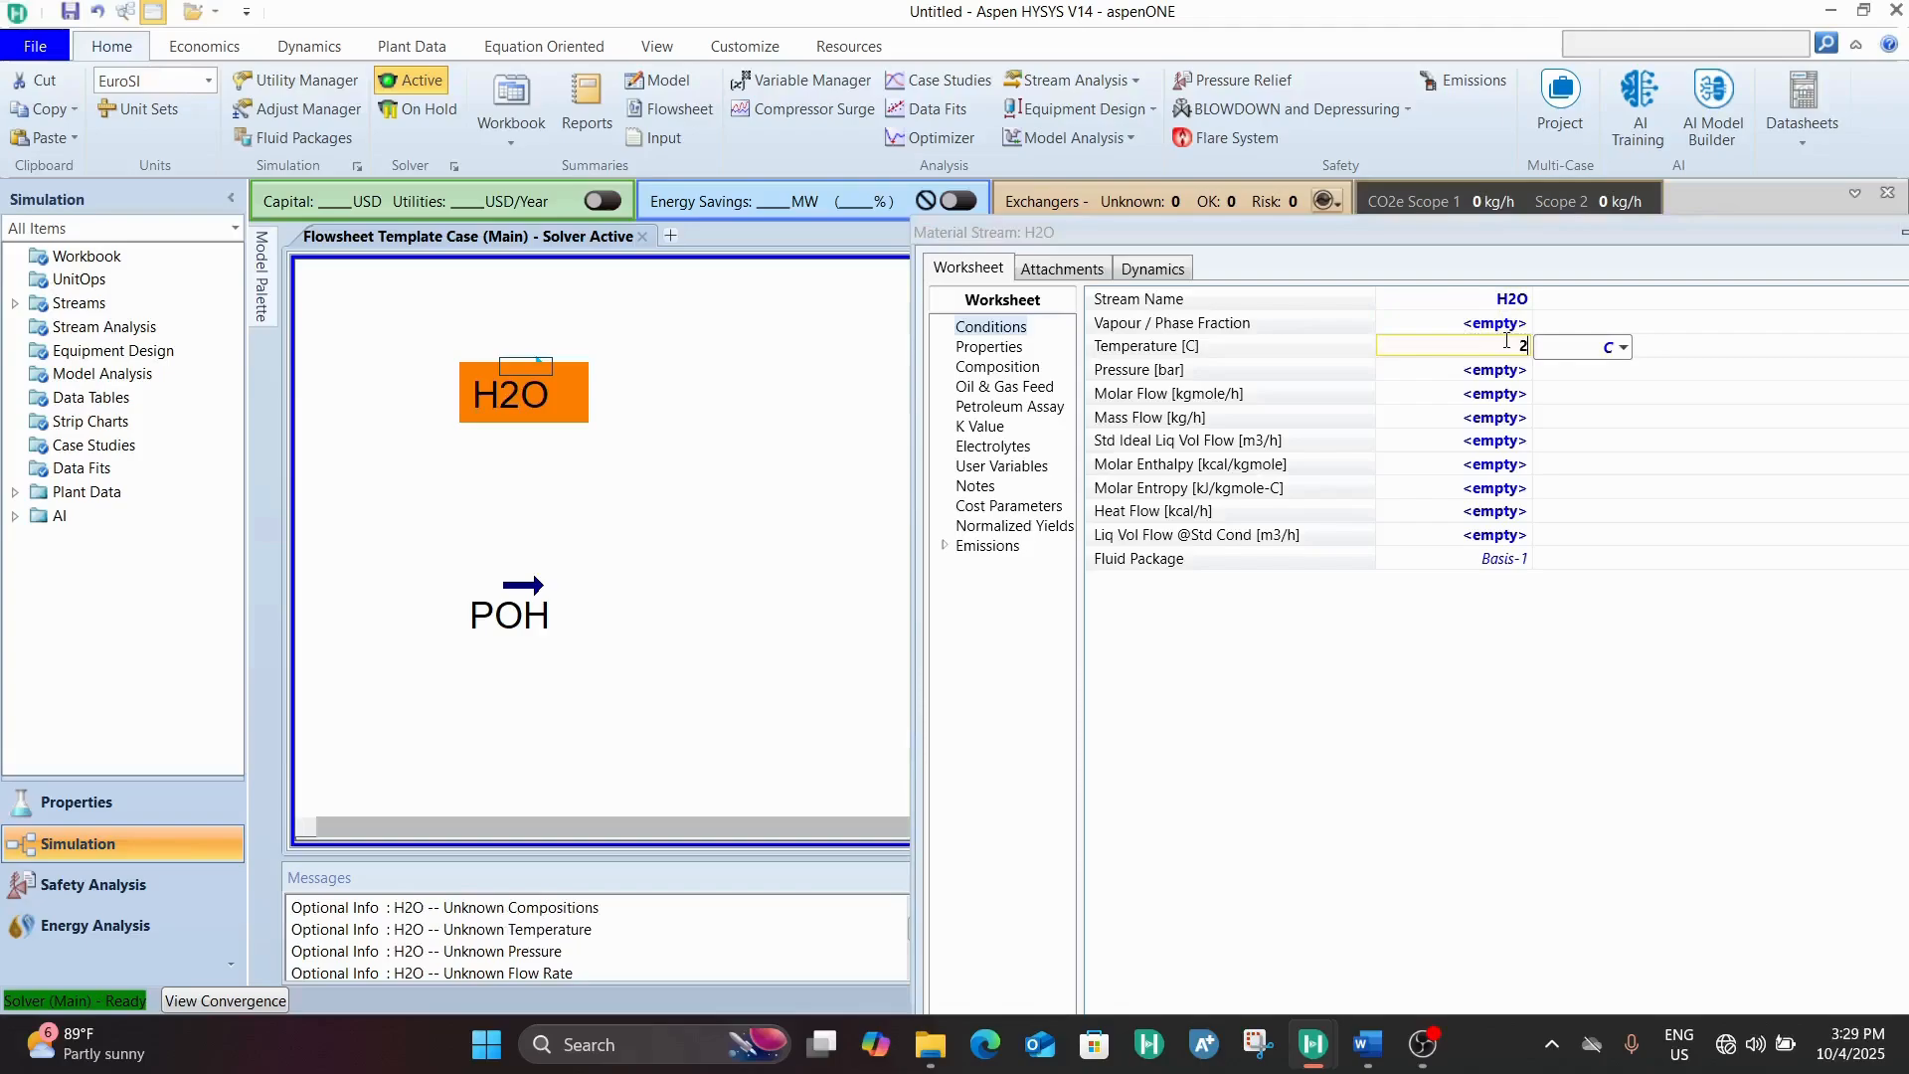
pyautogui.click(1514, 373)
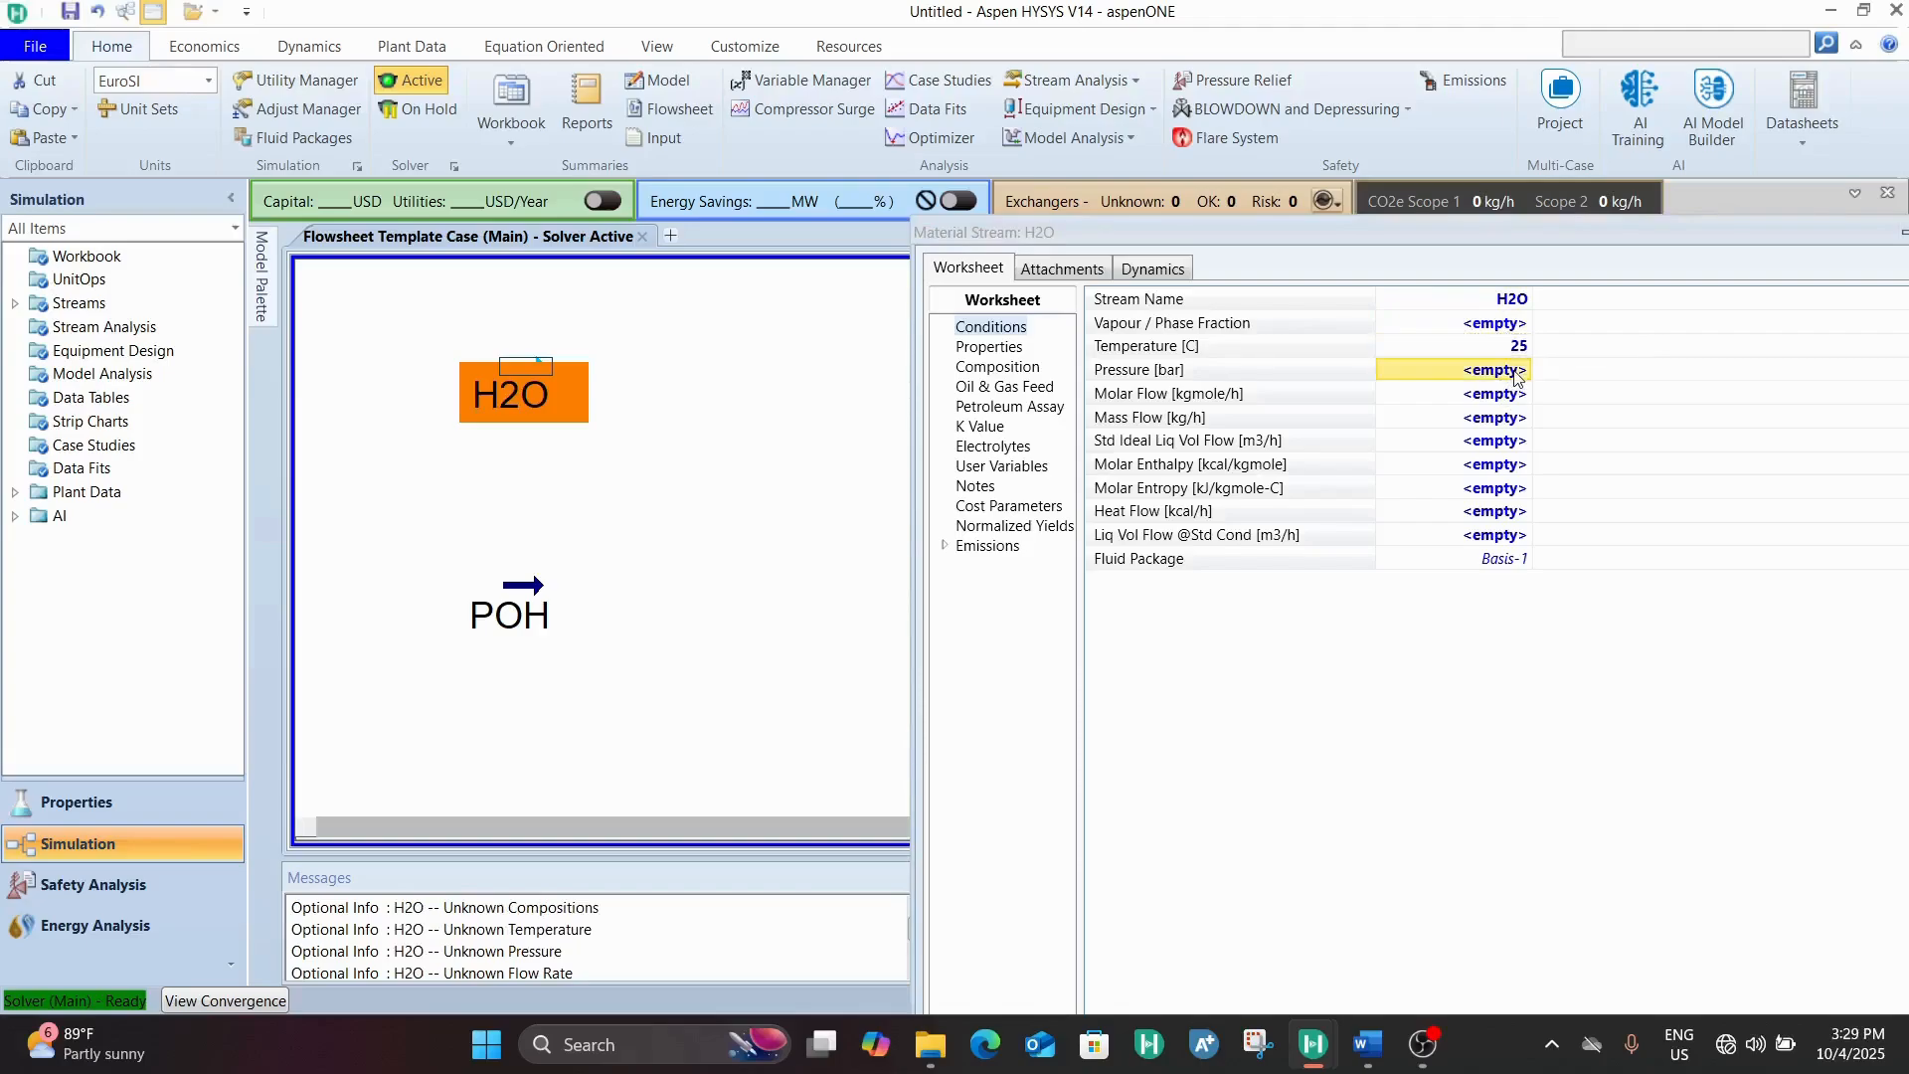
pyautogui.write('1')
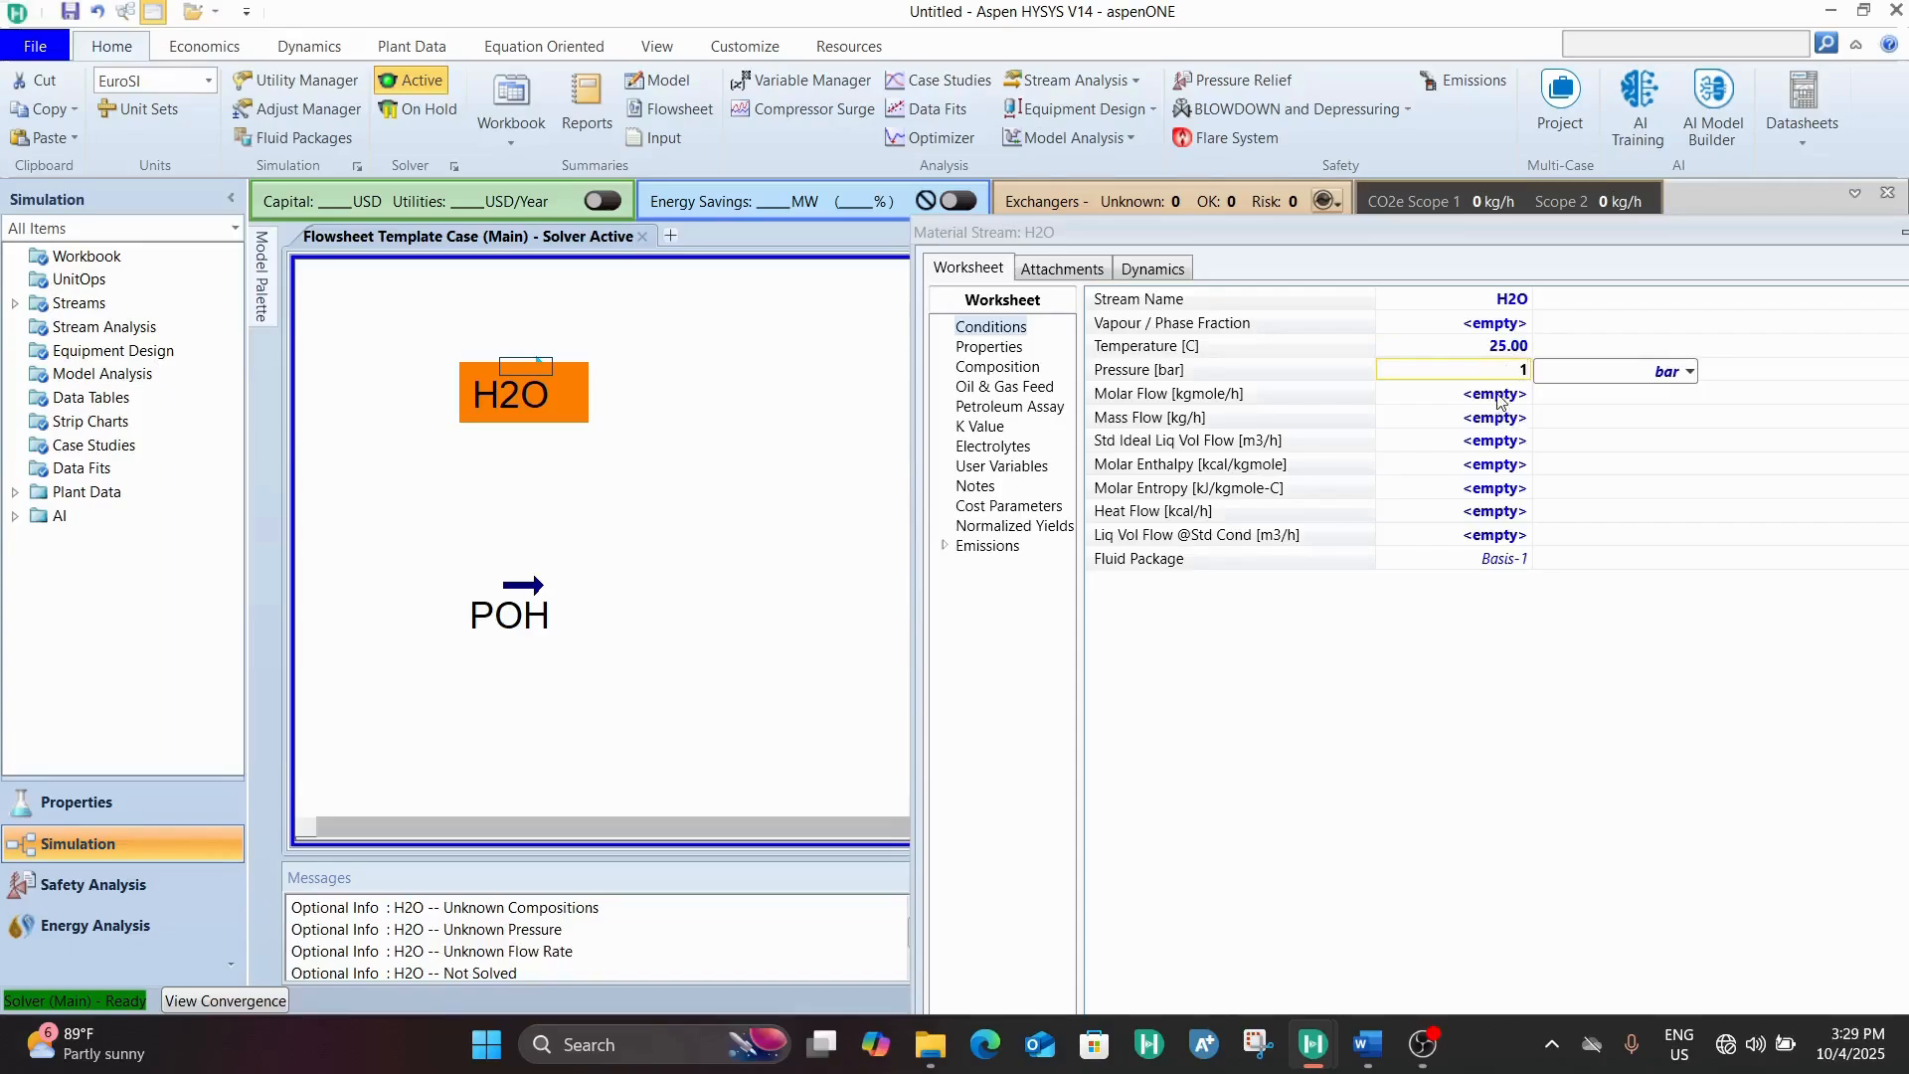
pyautogui.click(1471, 423)
pyautogui.write('5000')
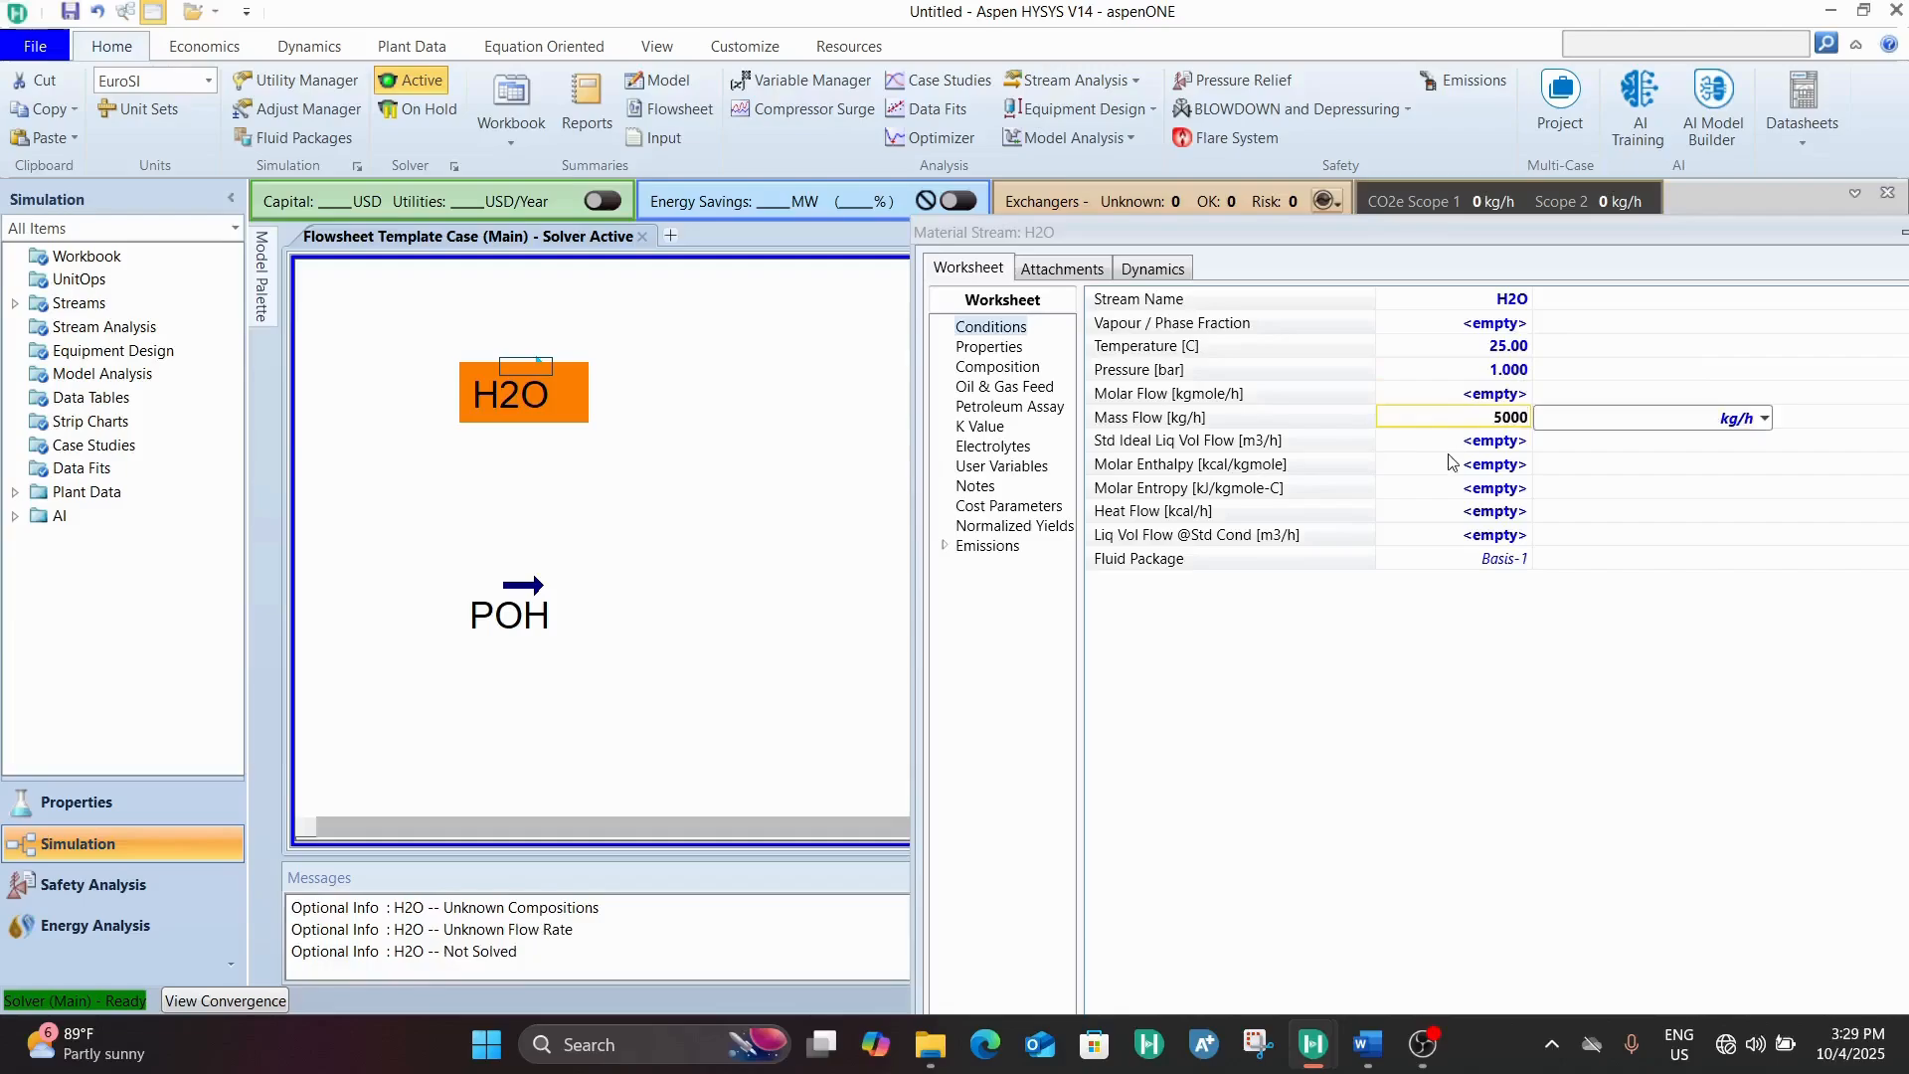
pyautogui.press('Return')
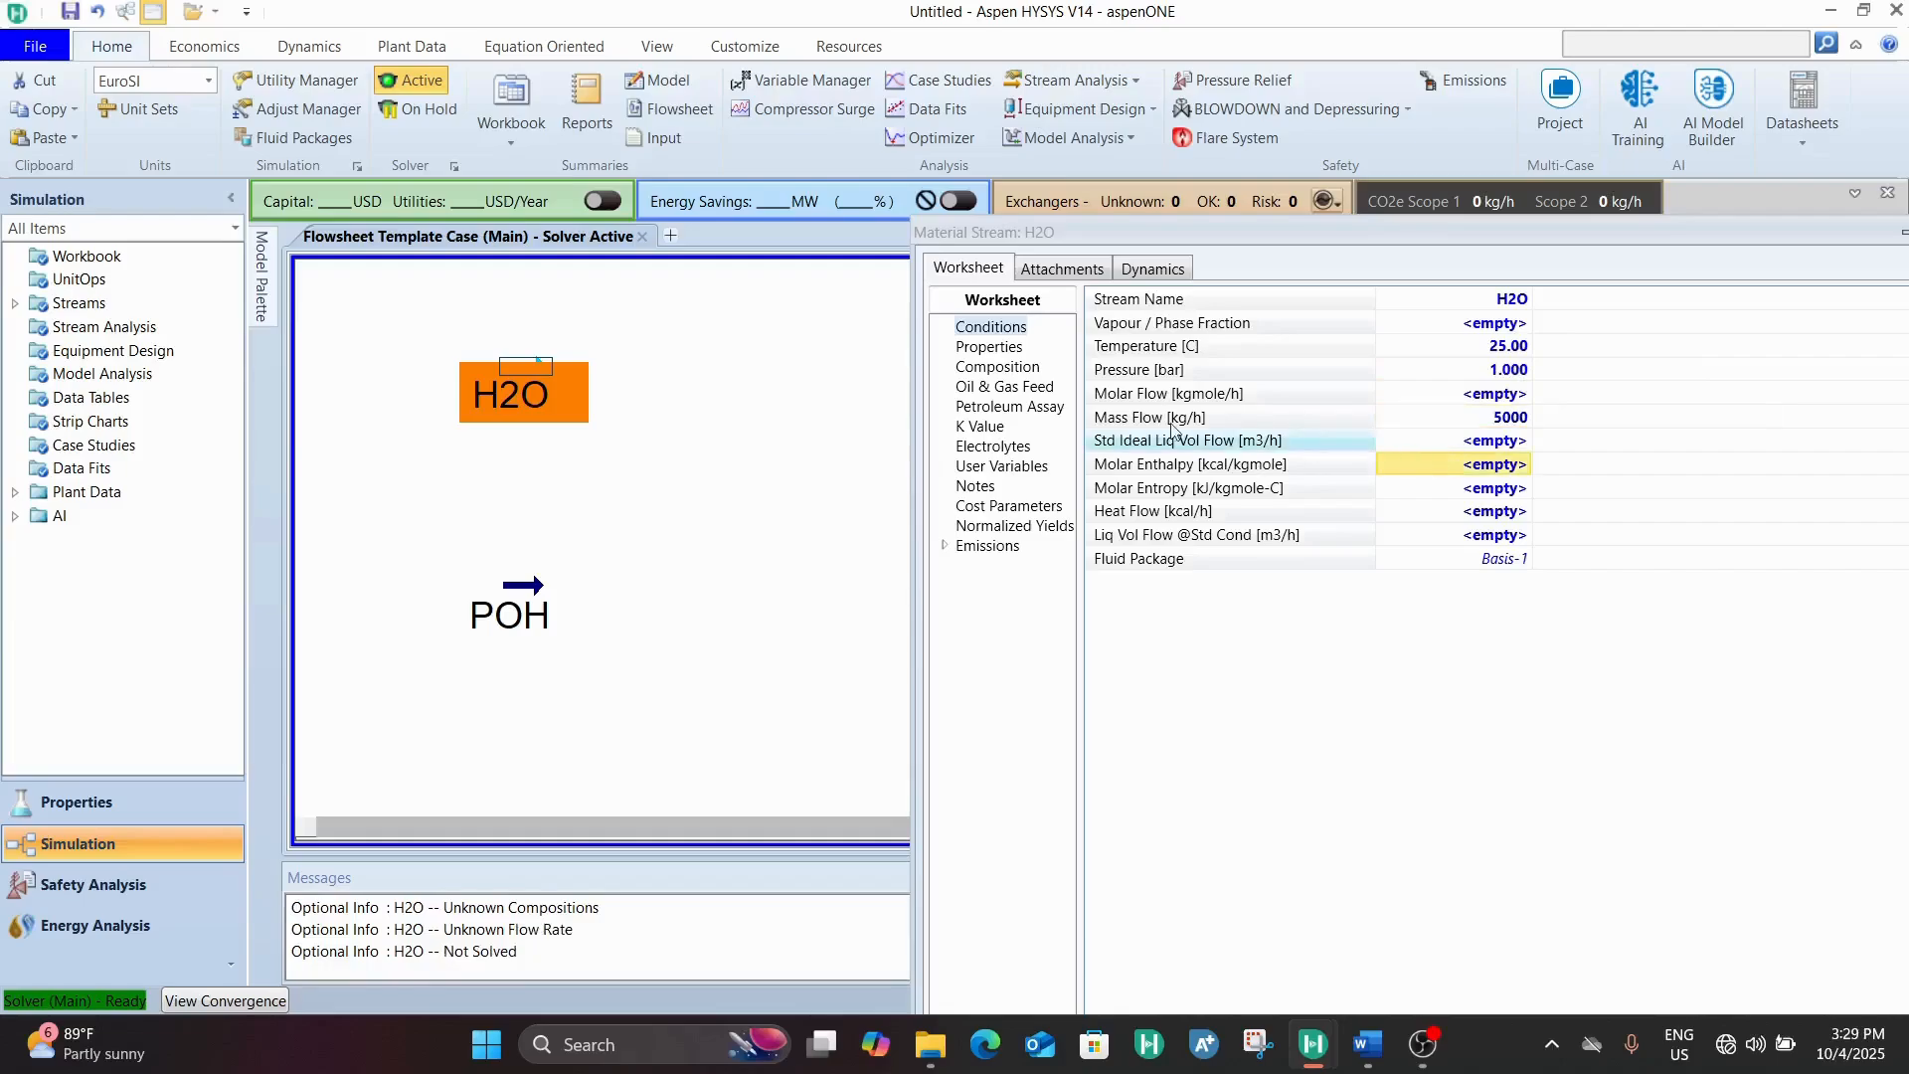
# Define the H2O stream as pure water with a mole fraction of 1 and close the stream
pyautogui.click(997, 367)
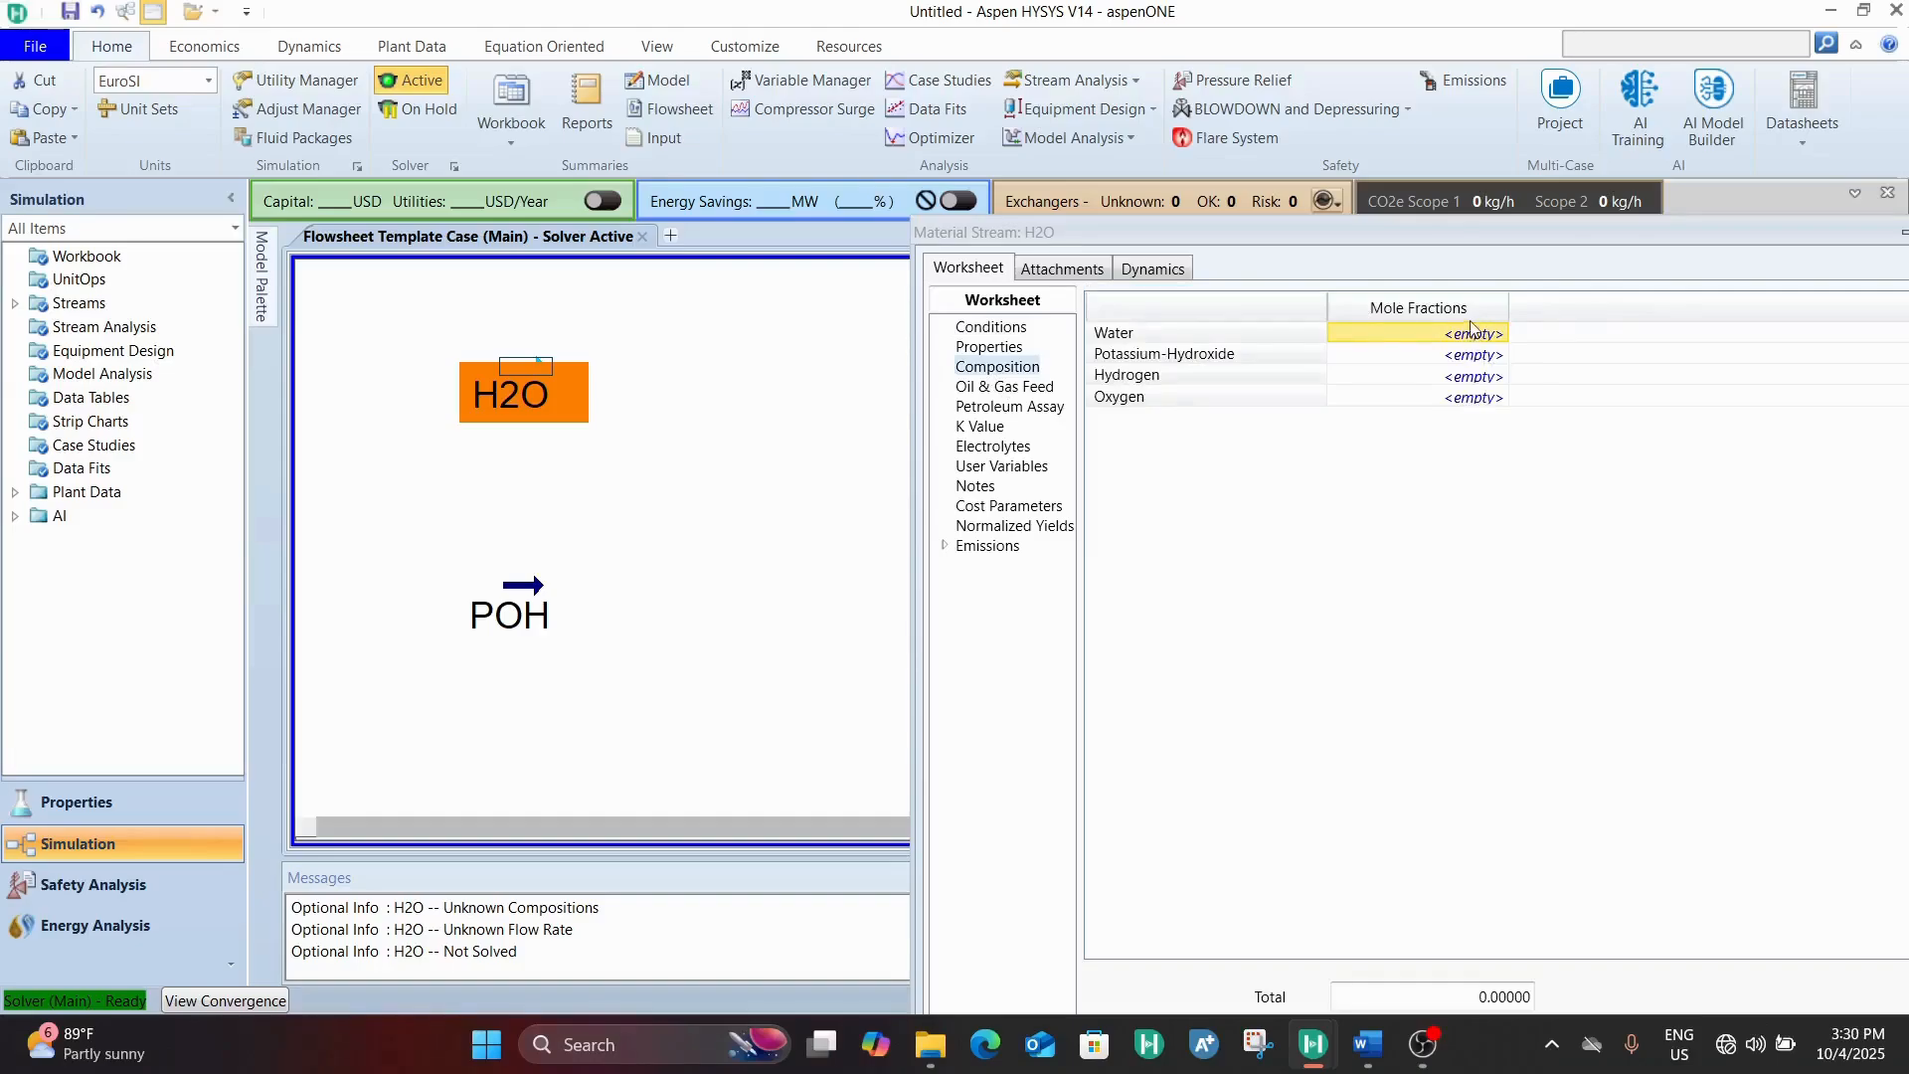
pyautogui.write('1')
pyautogui.click(1490, 396)
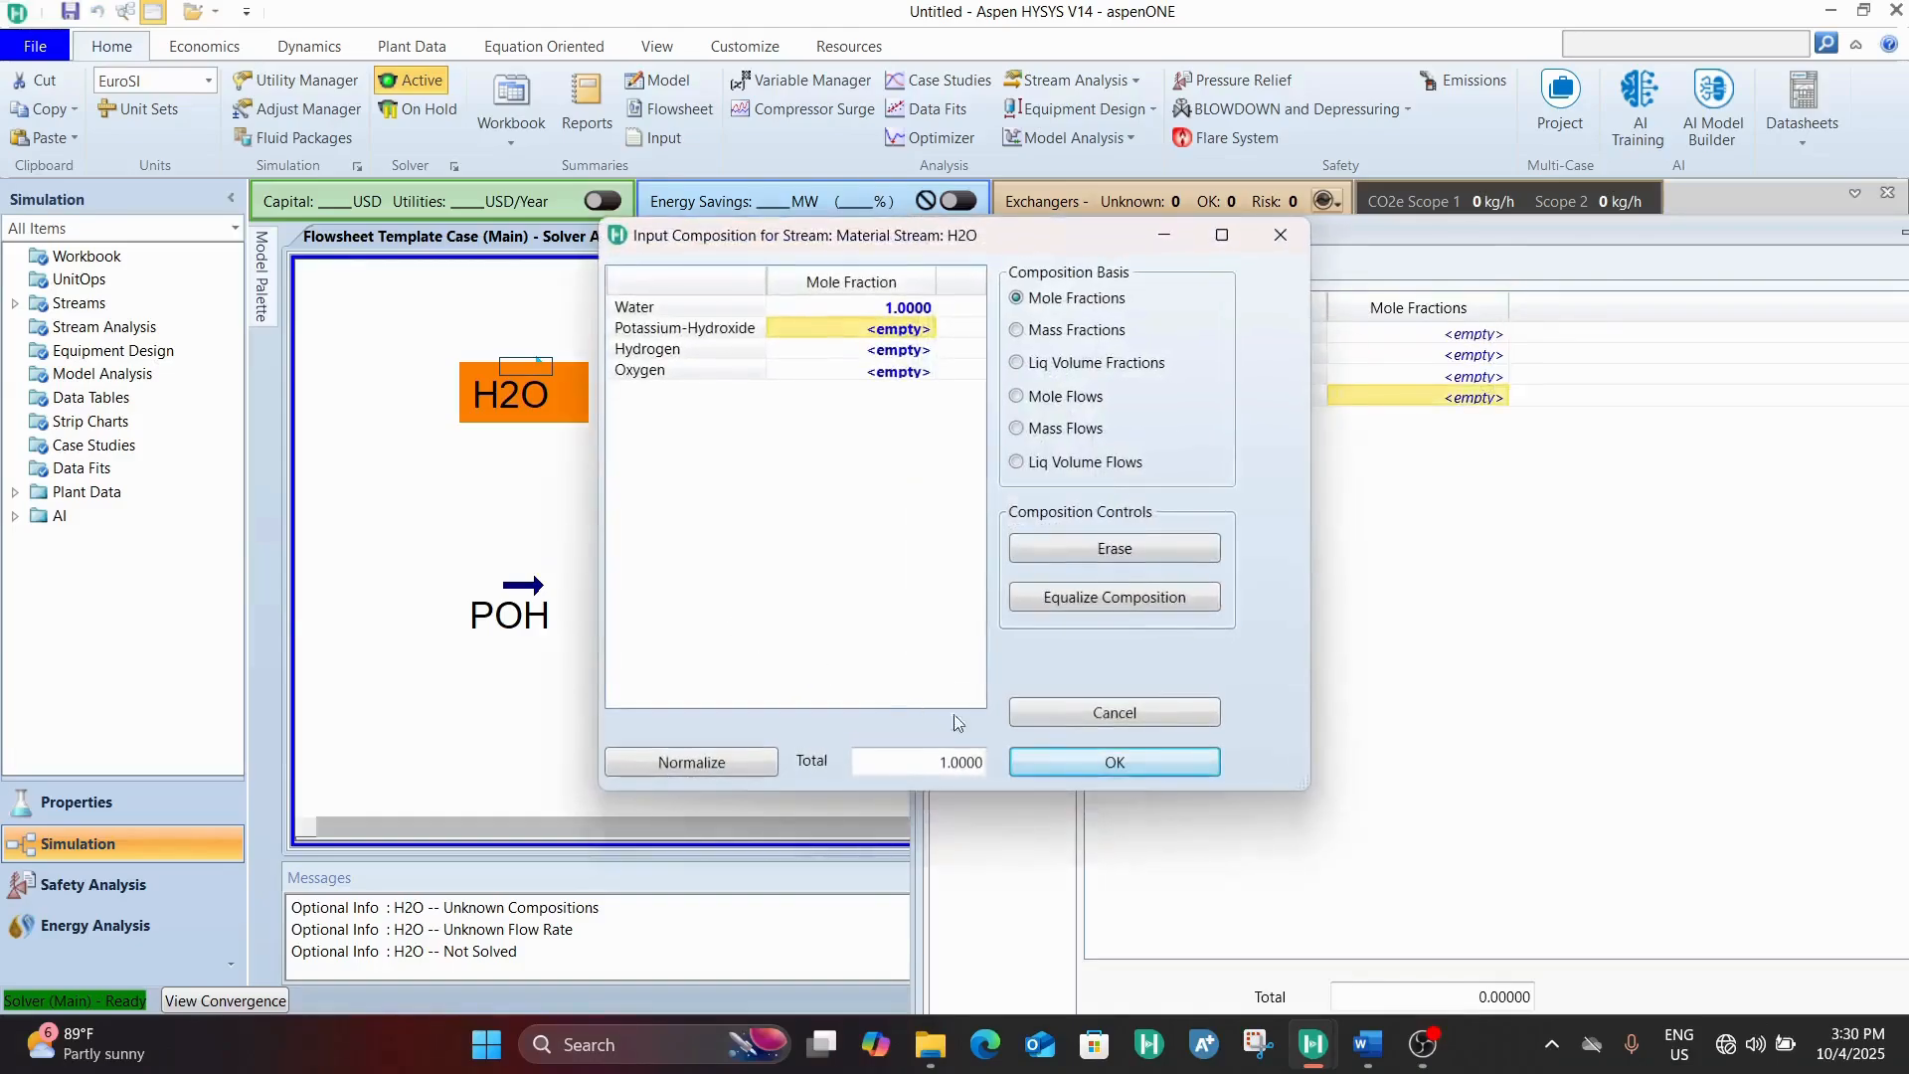
pyautogui.click(1063, 762)
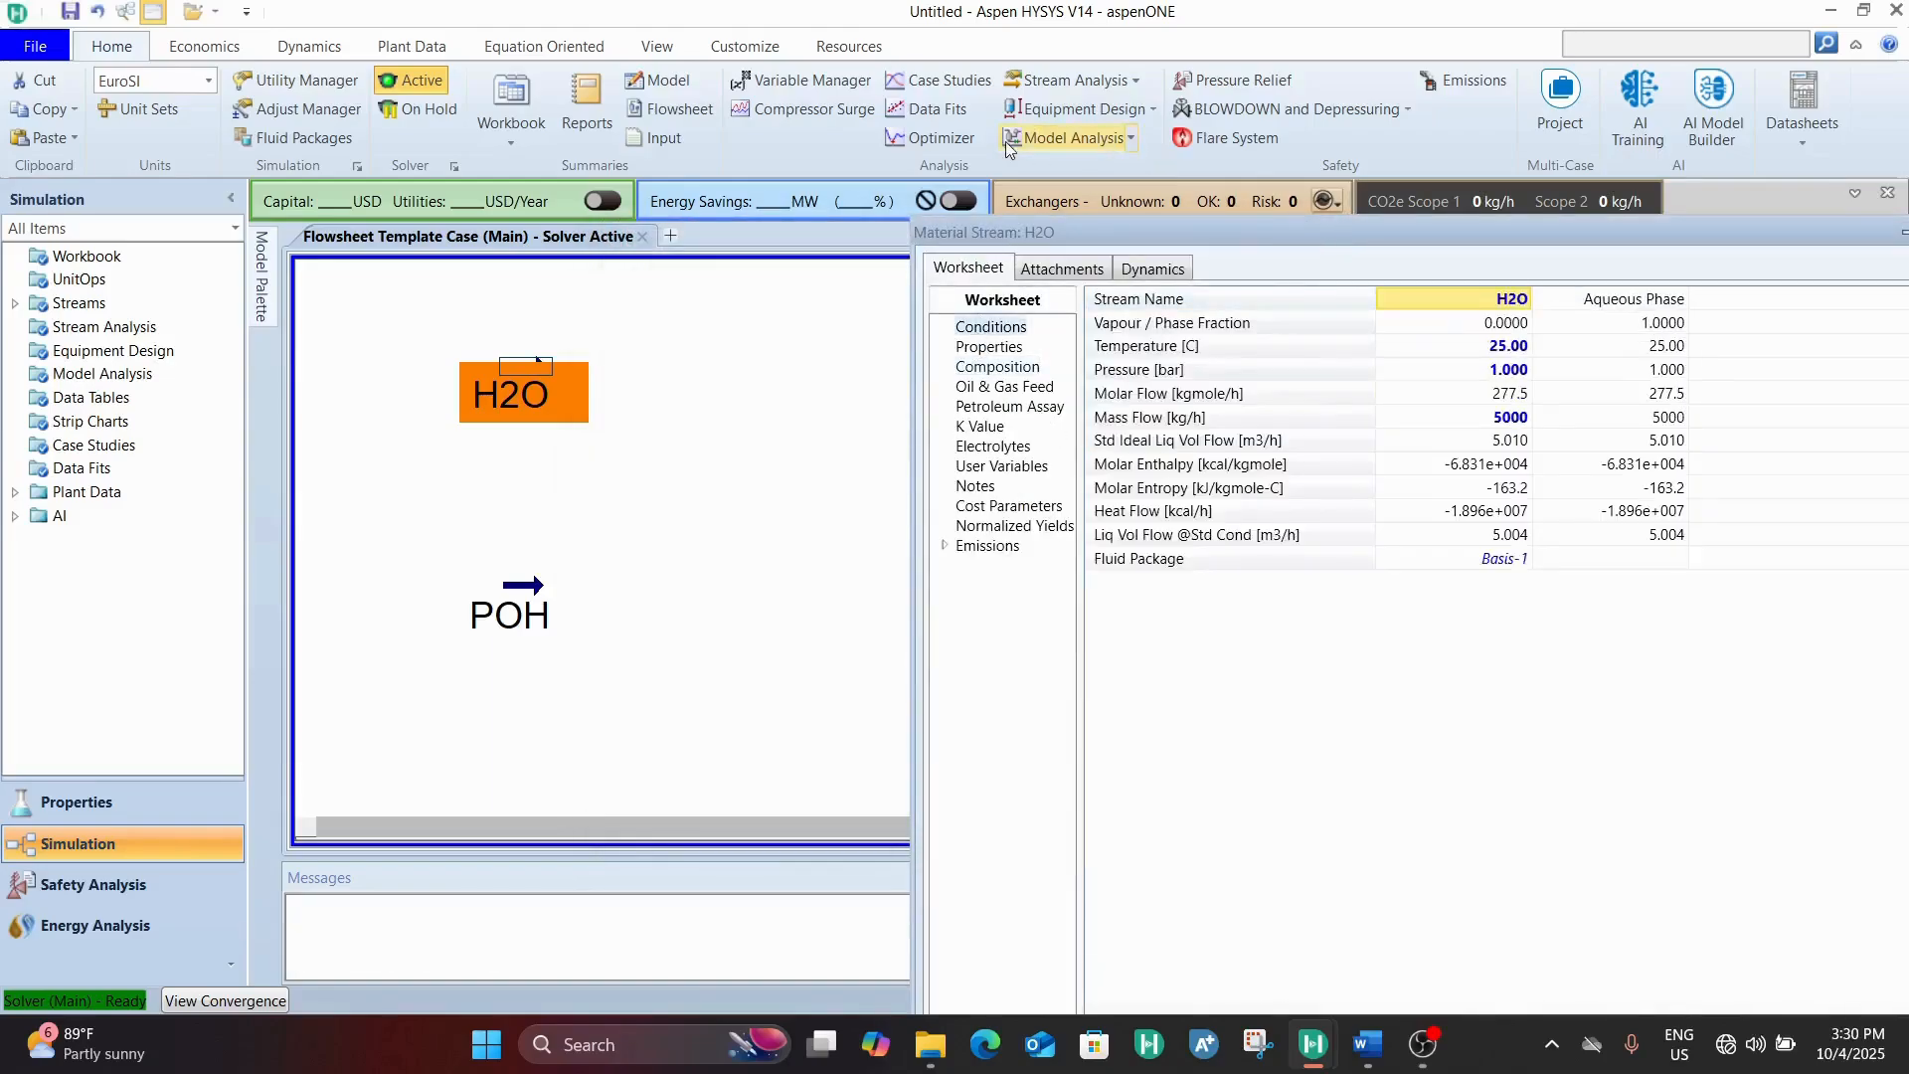
pyautogui.moveTo(1242, 230); pyautogui.dragTo(796, 105)
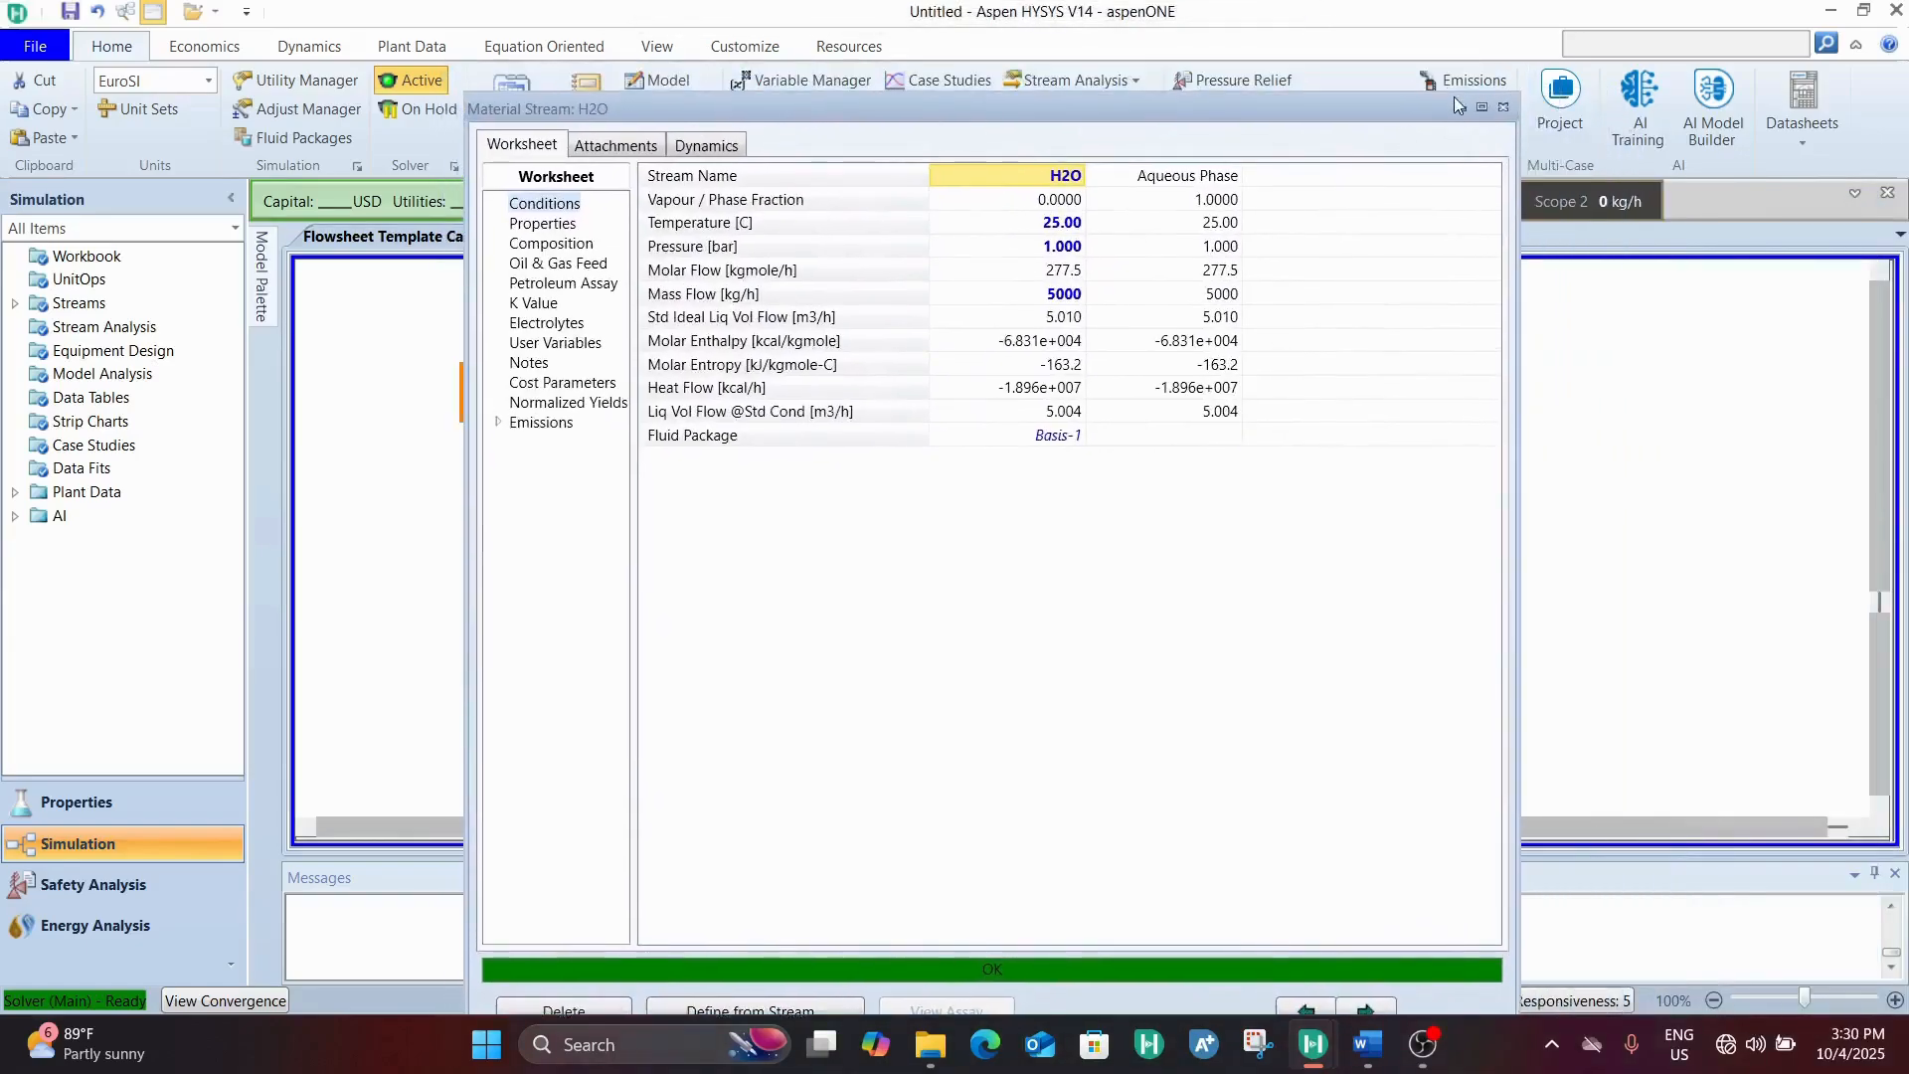
pyautogui.click(1501, 110)
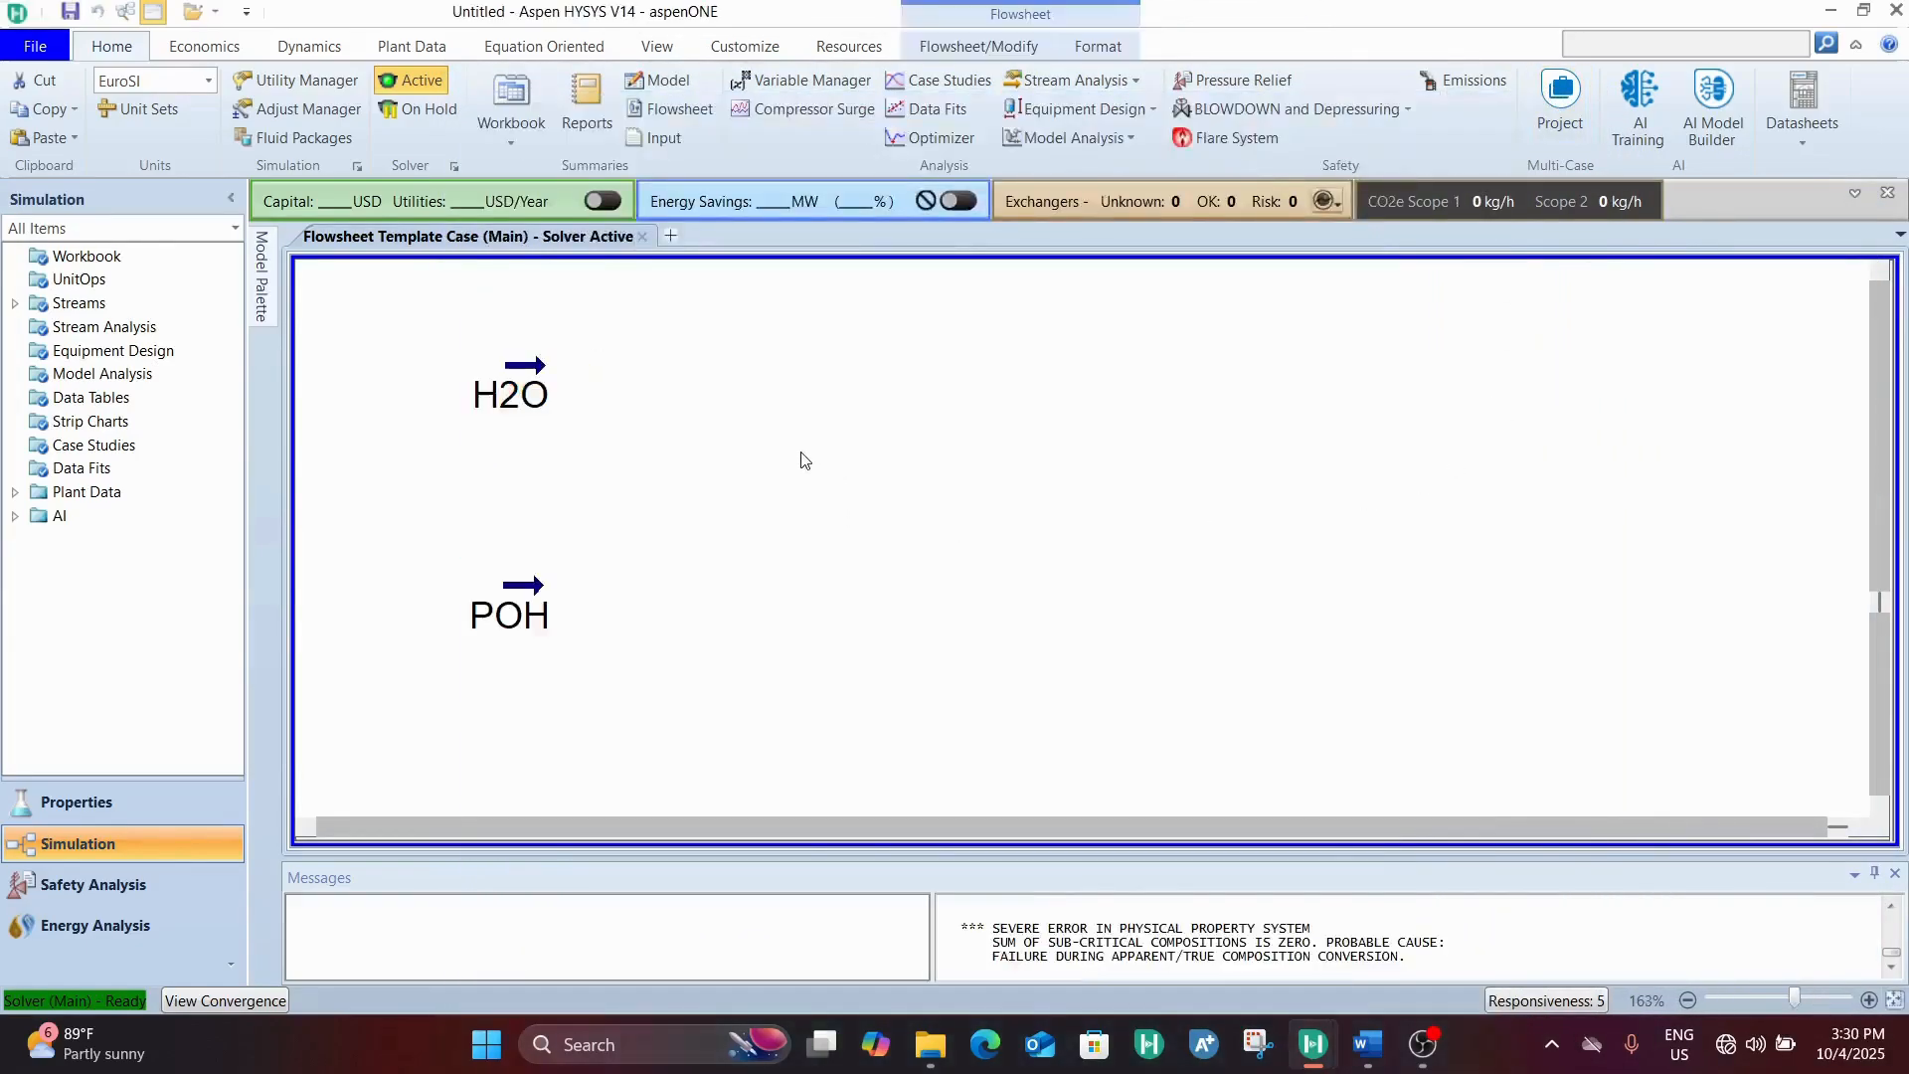
# Reposition the H2O and POH streams near the flowsheet's left edge, with H2O above POH, leaving room for a mixer
pyautogui.click(513, 404)
pyautogui.moveTo(513, 403); pyautogui.dragTo(504, 448)
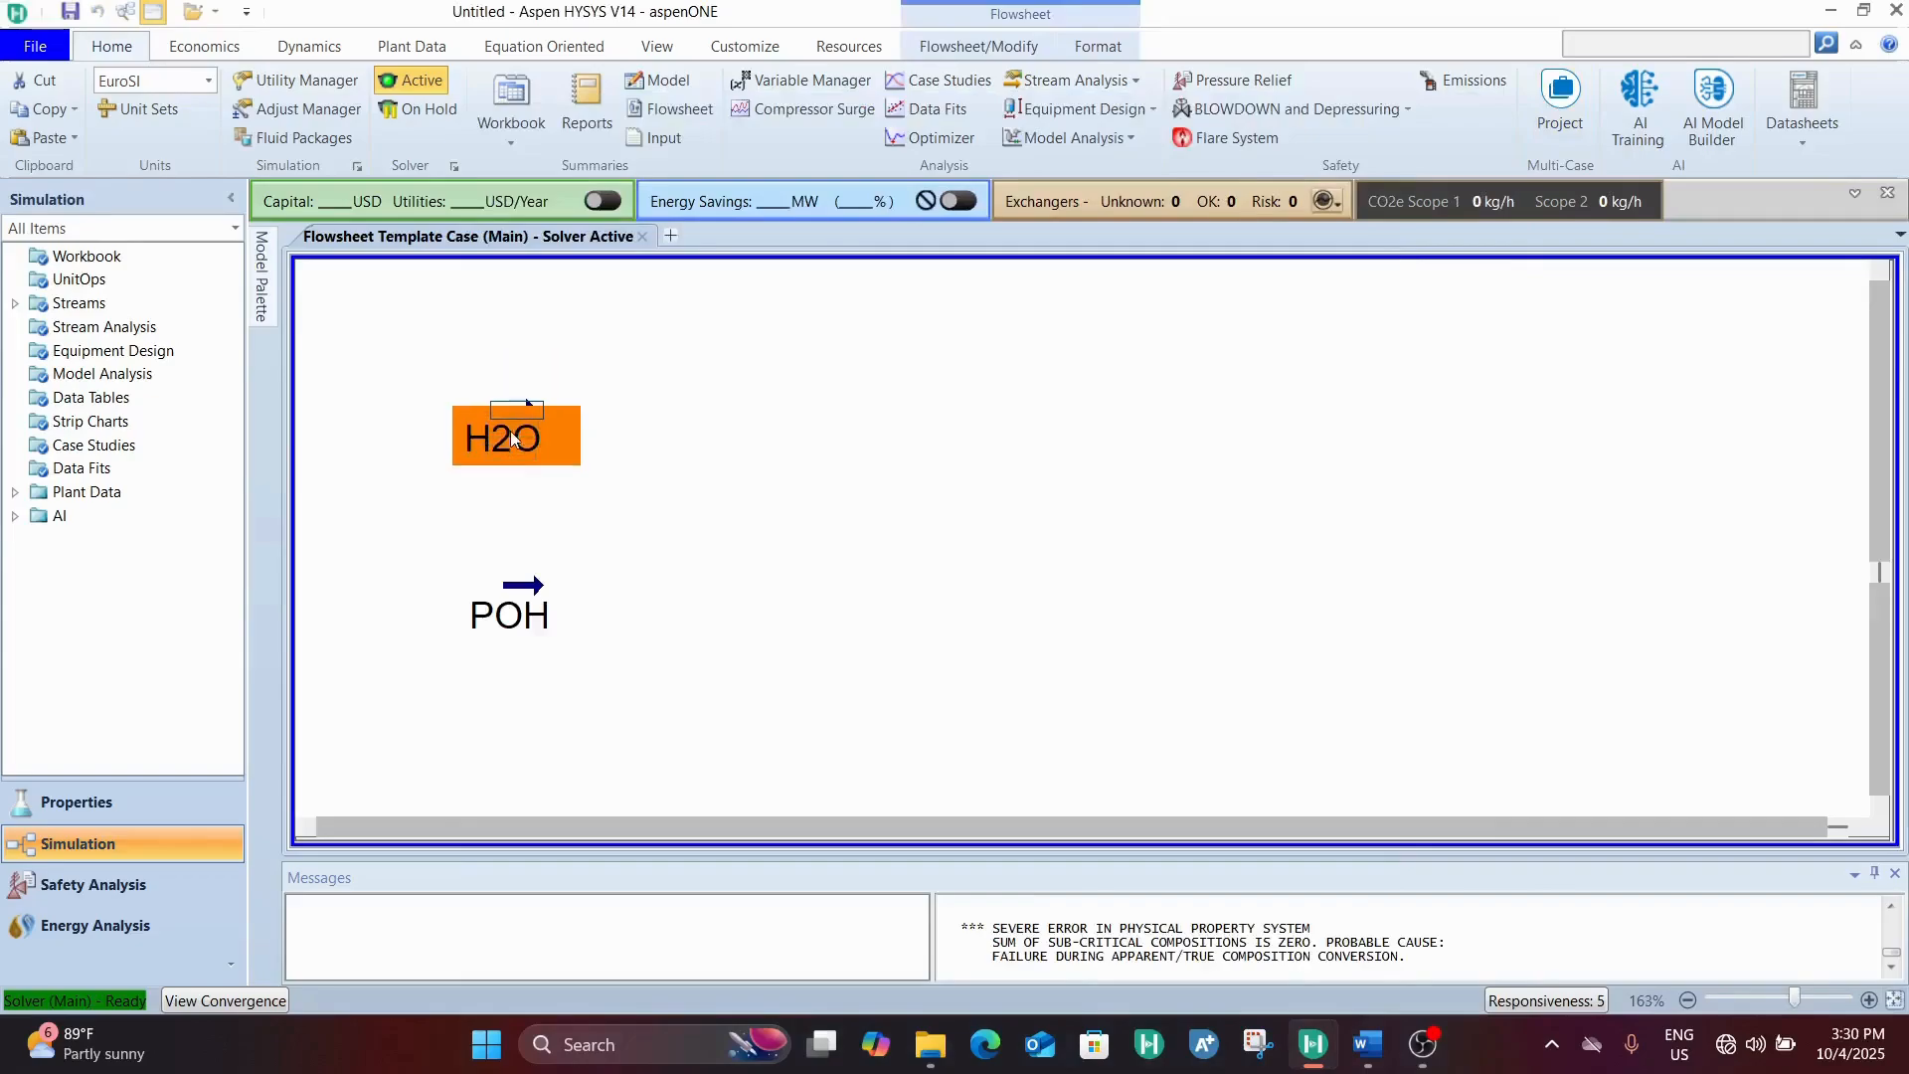
pyautogui.click(506, 593)
pyautogui.moveTo(505, 593); pyautogui.dragTo(505, 610)
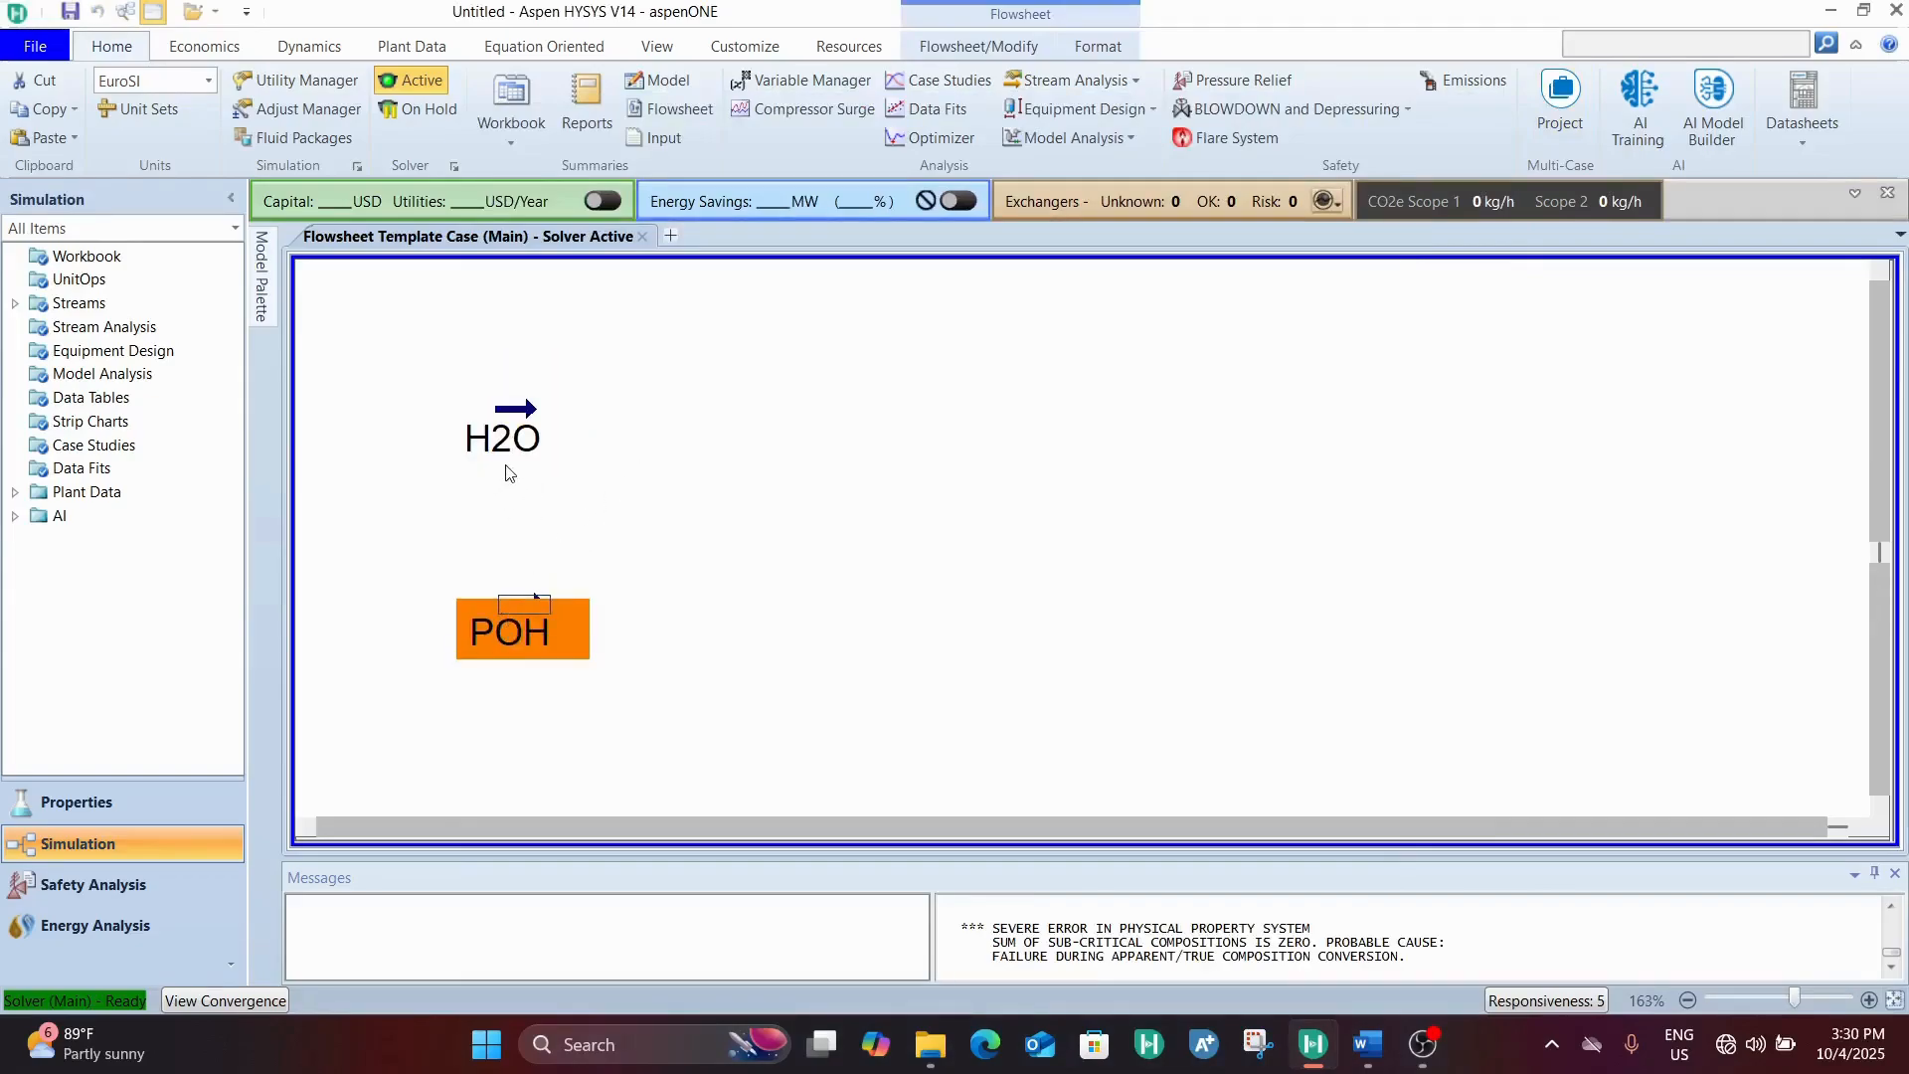
pyautogui.scroll(-1, 651, 343)
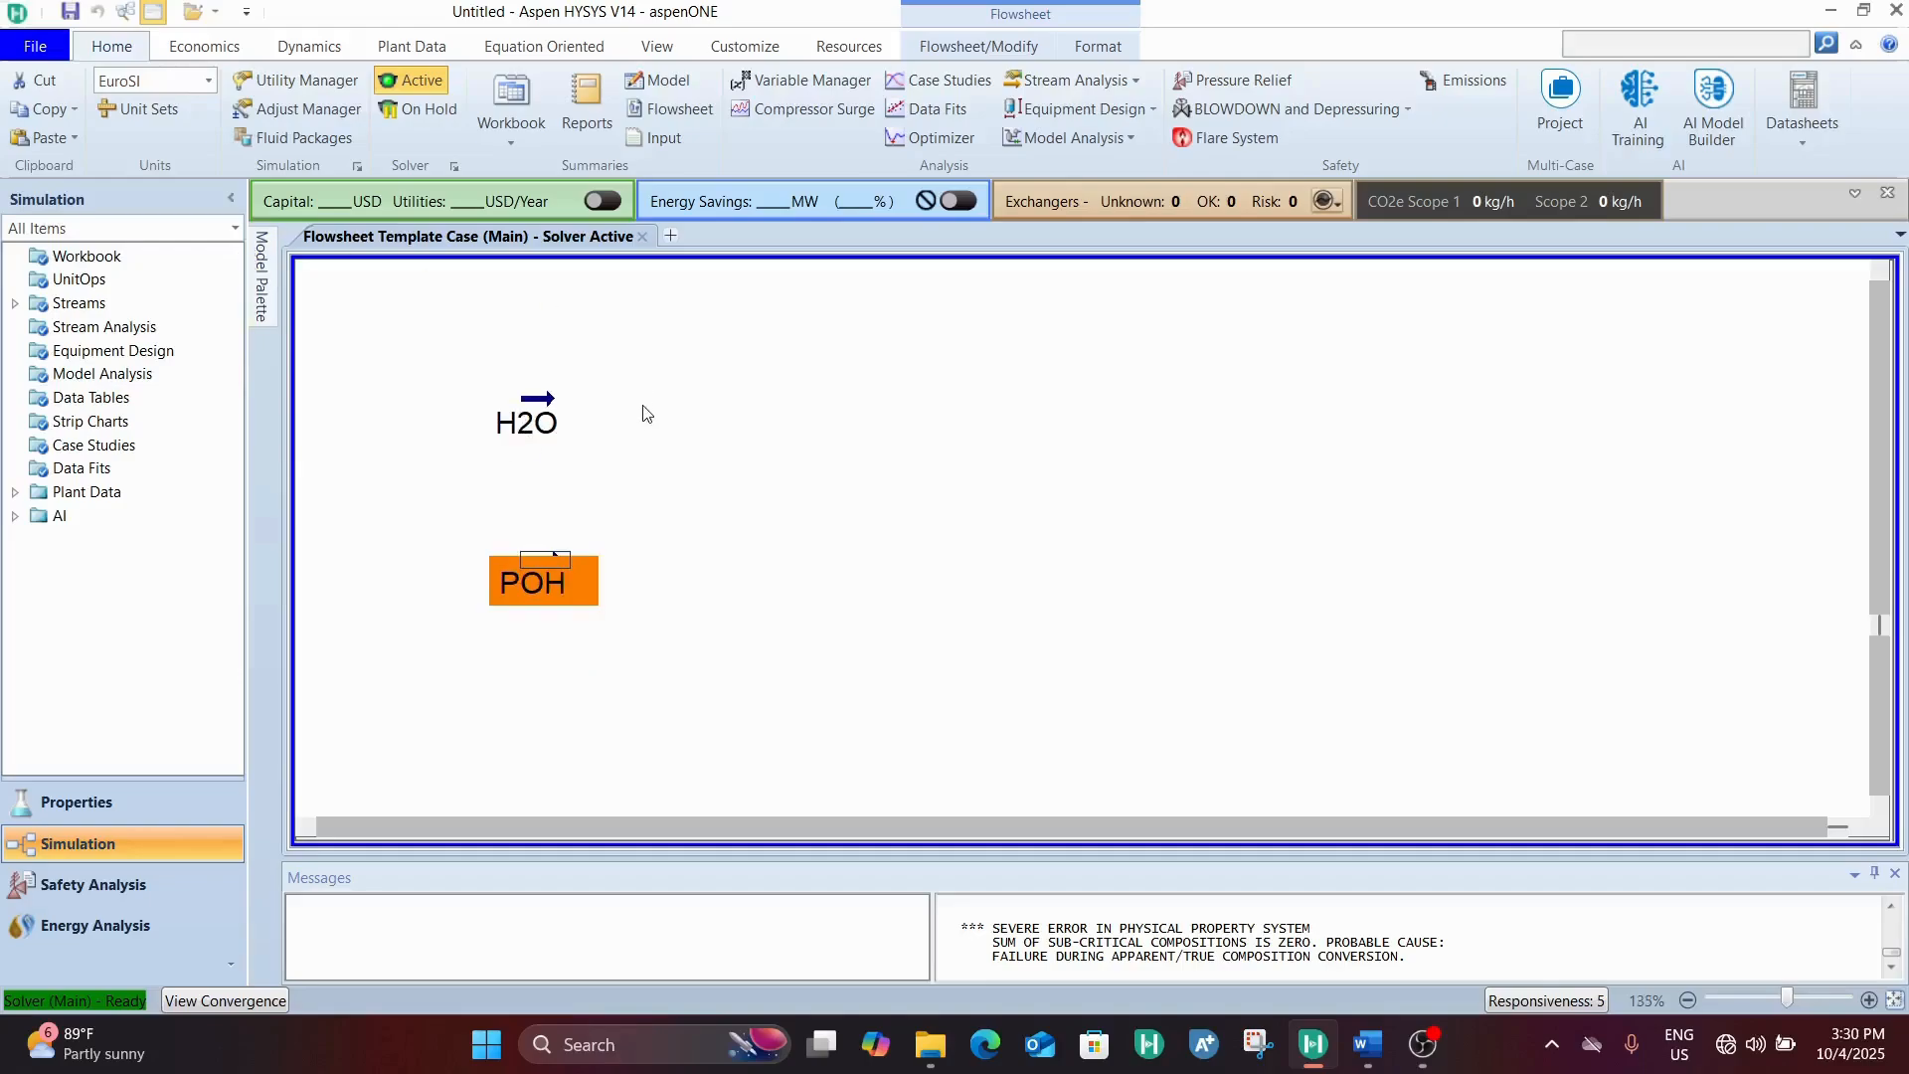
pyautogui.moveTo(449, 581); pyautogui.dragTo(450, 581)
pyautogui.moveTo(537, 423); pyautogui.dragTo(447, 428)
# Place a mixer on the flowsheet just downstream of the H2O and POH streams, at a height between them
pyautogui.moveTo(266, 280)
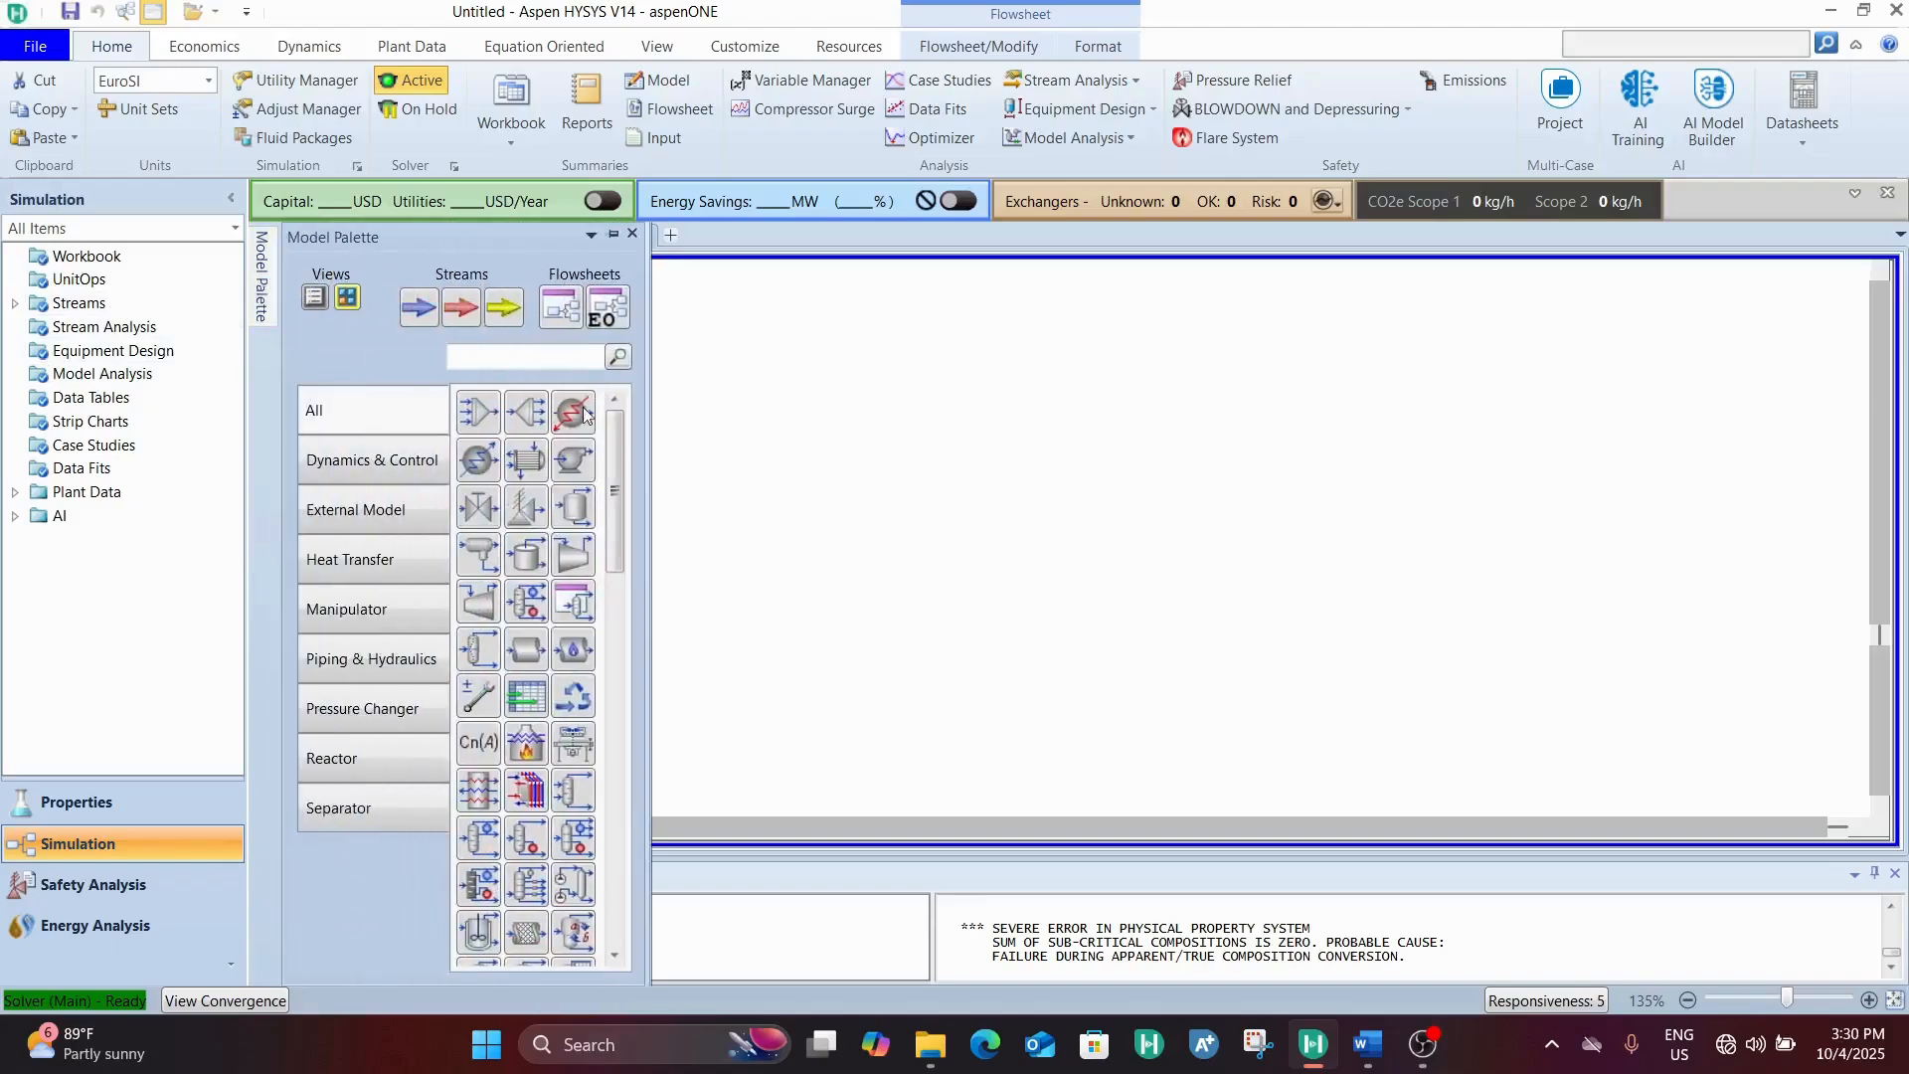
pyautogui.click(482, 413)
pyautogui.click(764, 518)
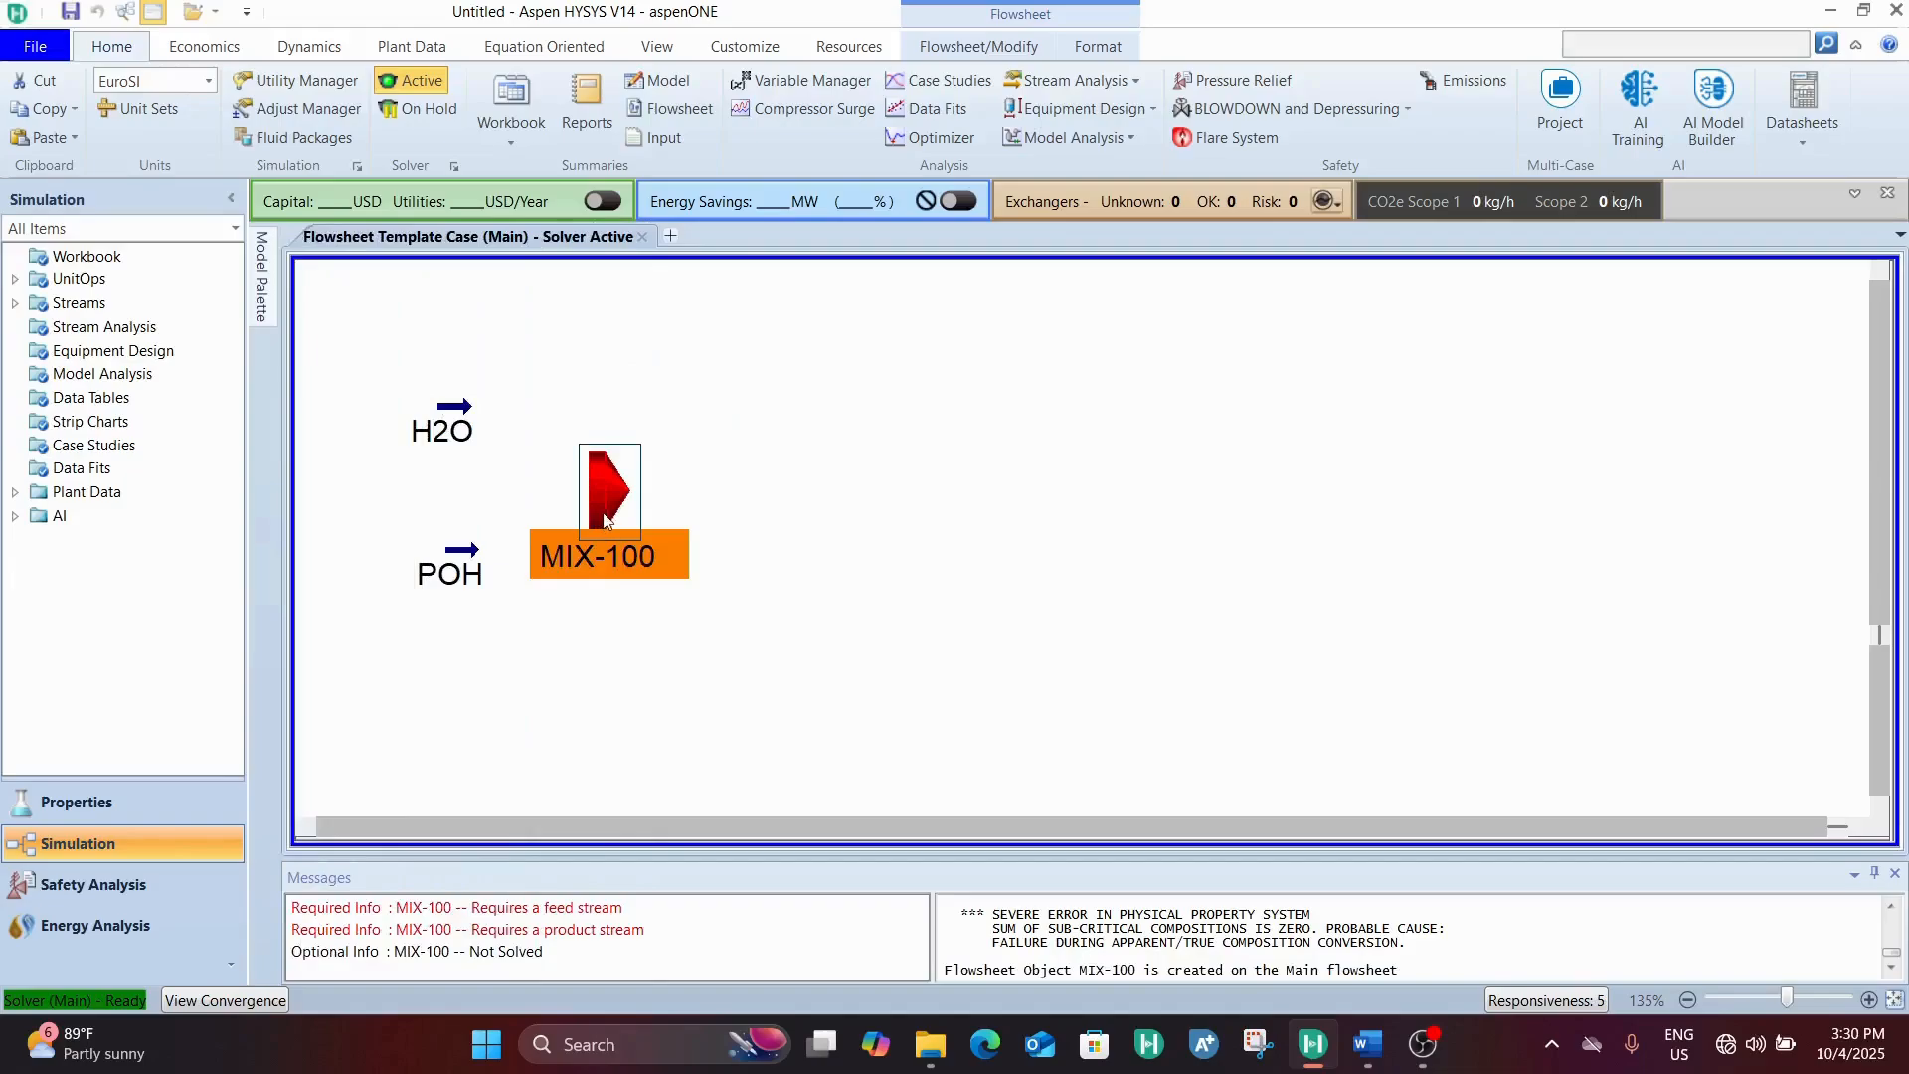
pyautogui.moveTo(598, 522); pyautogui.dragTo(603, 506)
# Connect the H2O and POH streams as inlets of mixer MIX-100
pyautogui.doubleClick(604, 506)
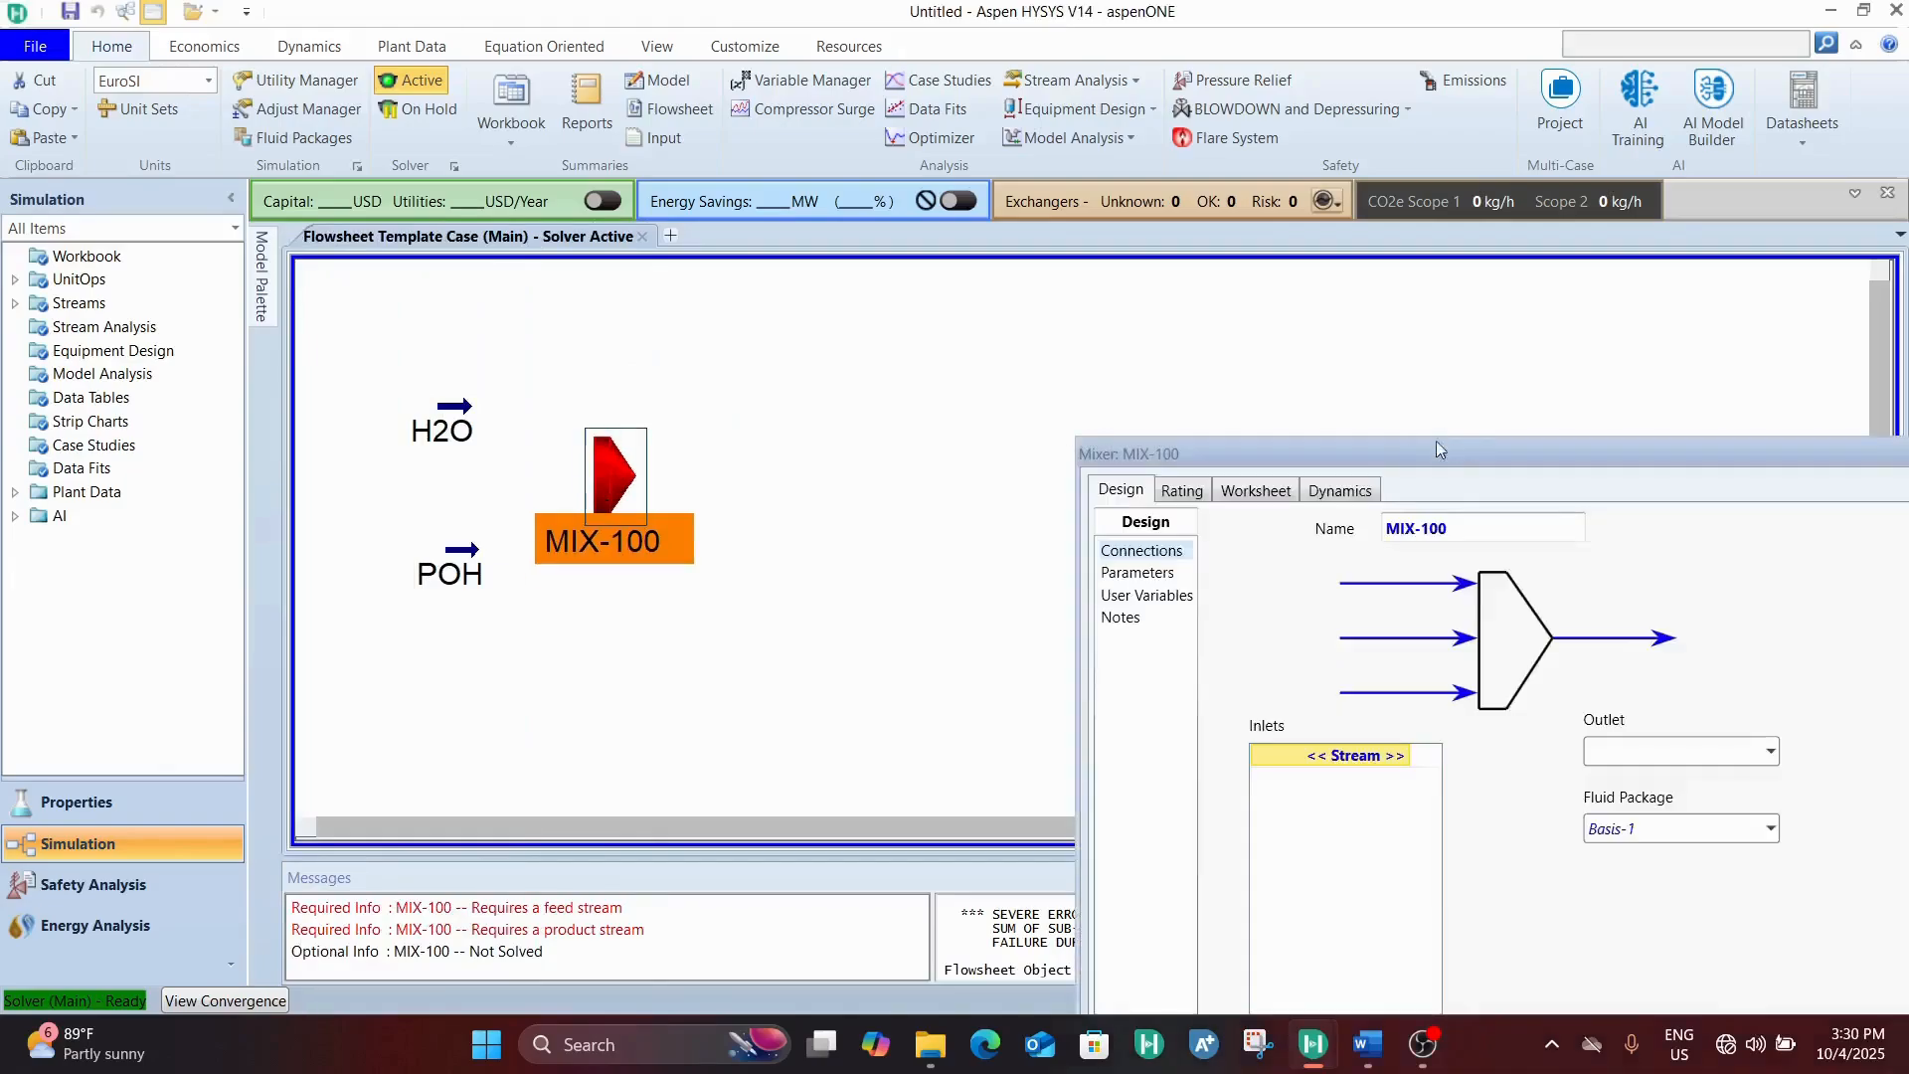
pyautogui.moveTo(1436, 439); pyautogui.dragTo(884, 179)
pyautogui.click(838, 494)
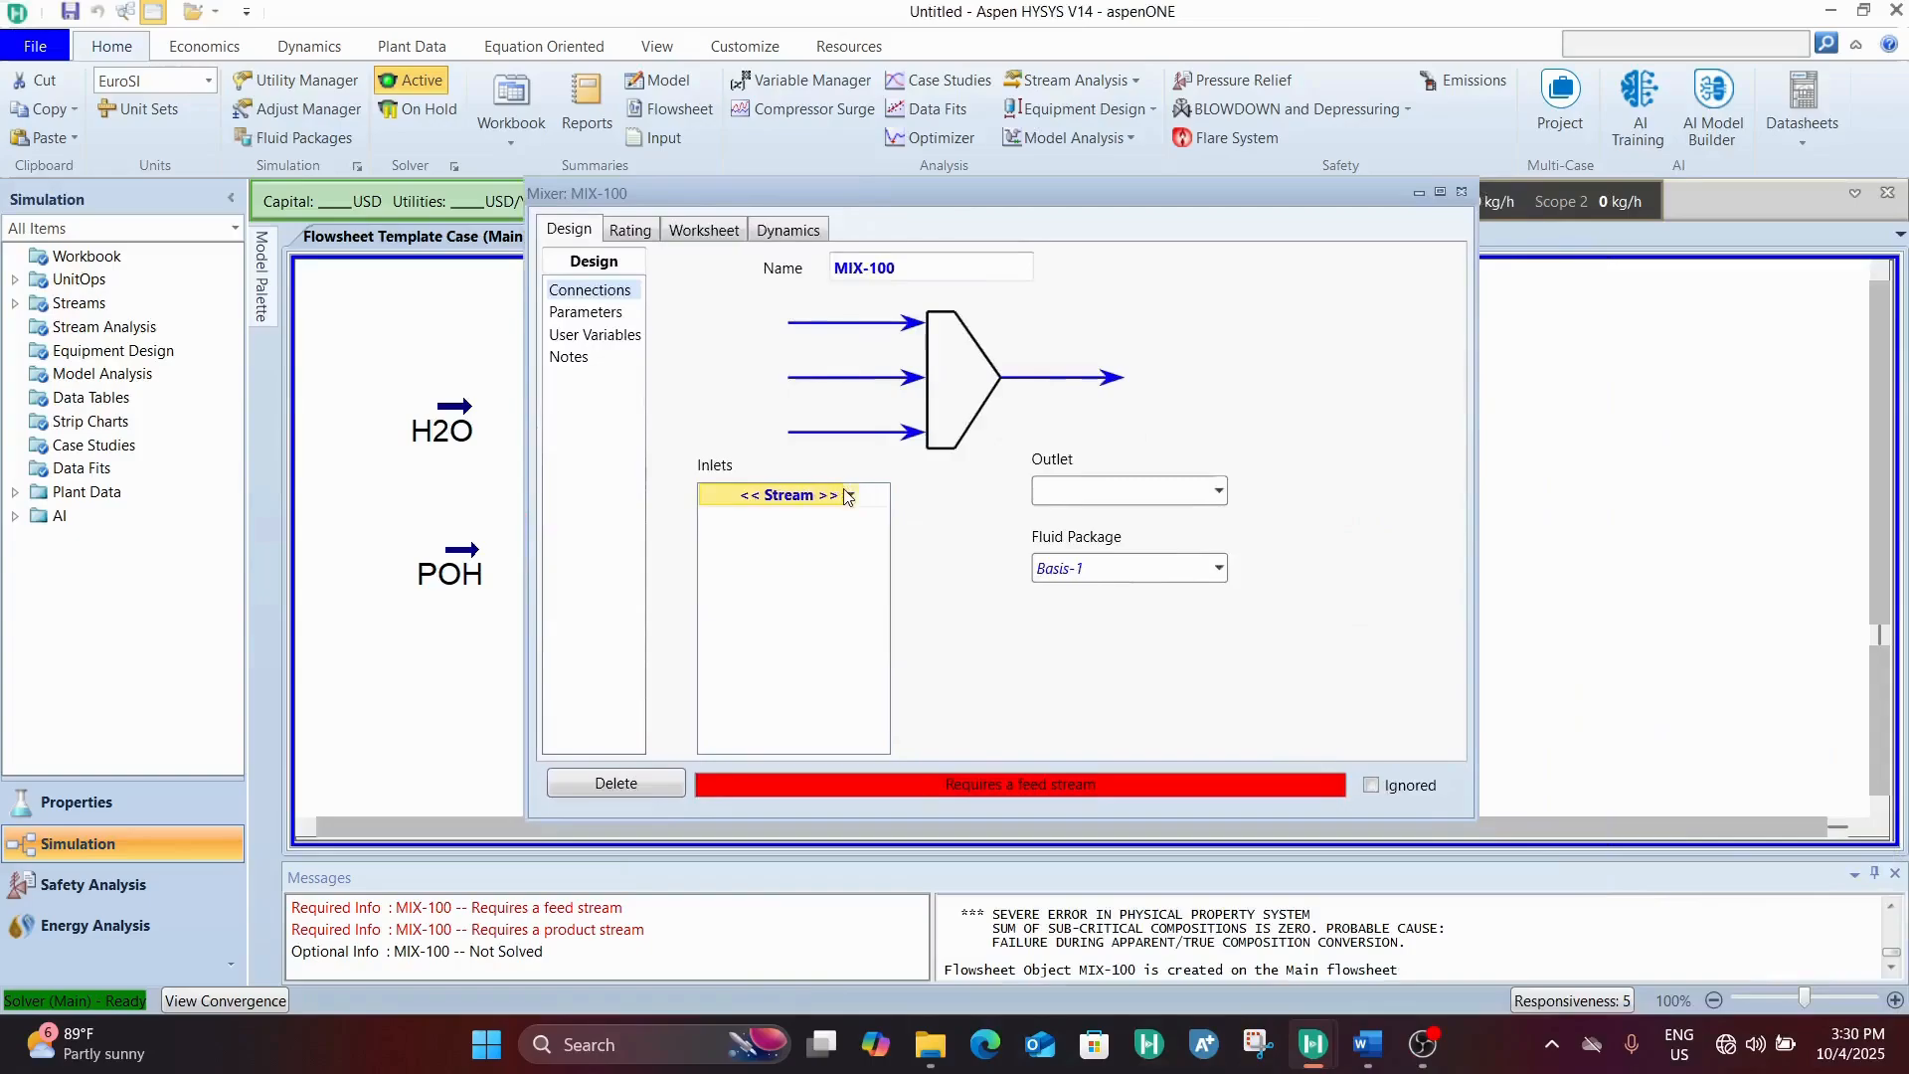
pyautogui.click(852, 495)
pyautogui.click(793, 542)
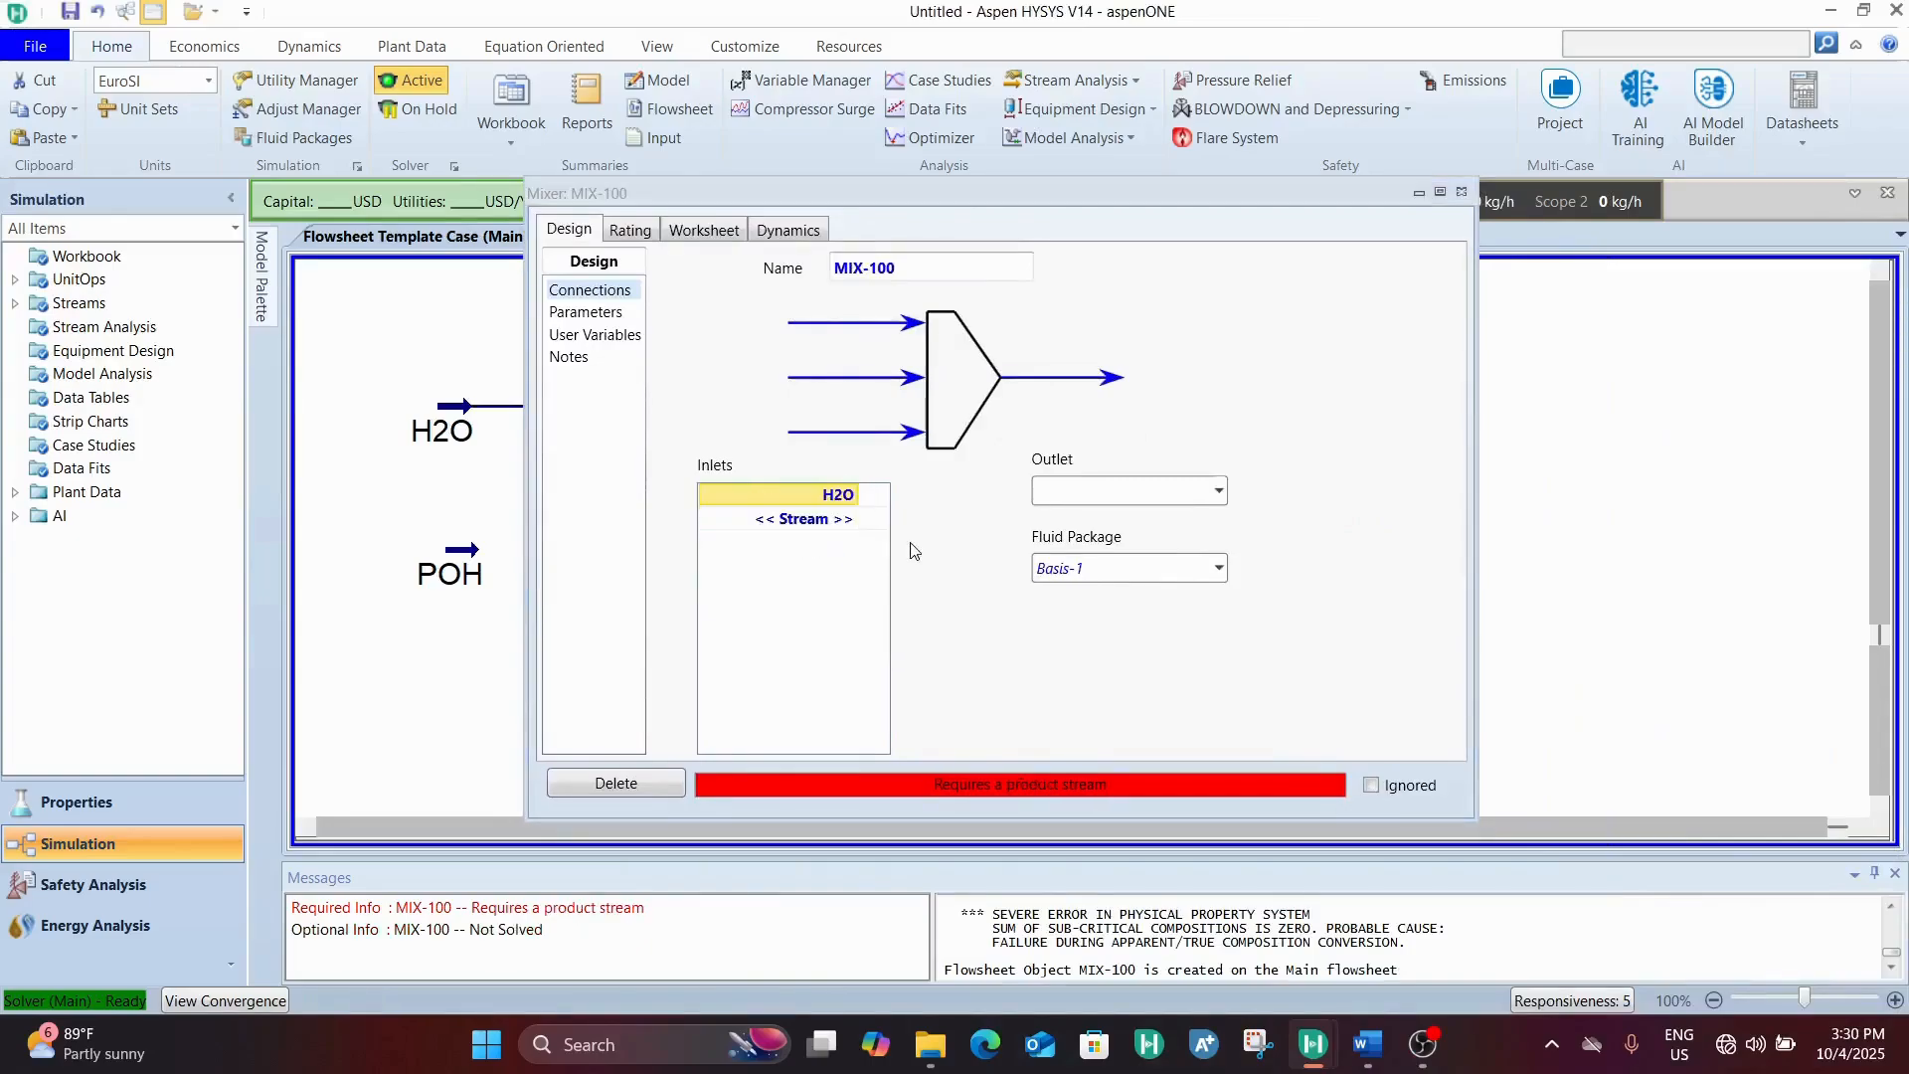
pyautogui.click(855, 521)
pyautogui.click(852, 519)
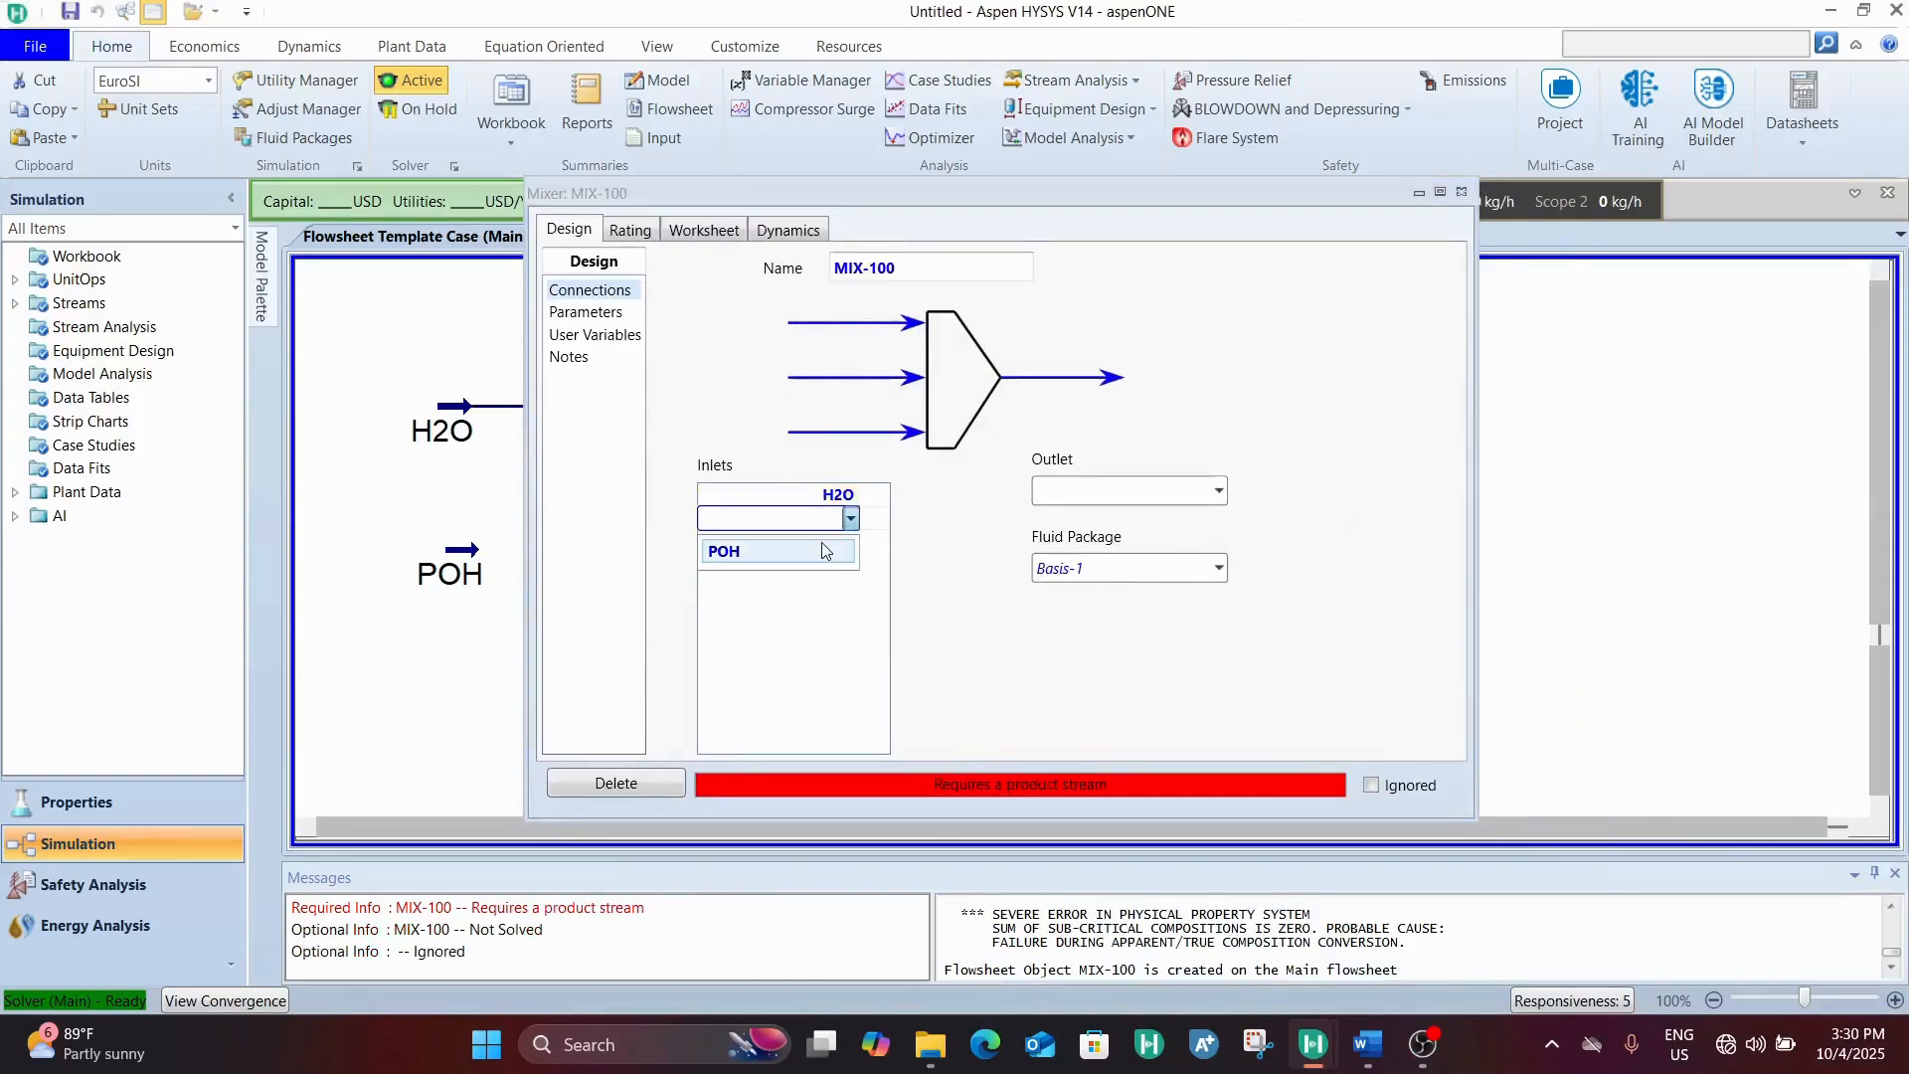
pyautogui.click(725, 547)
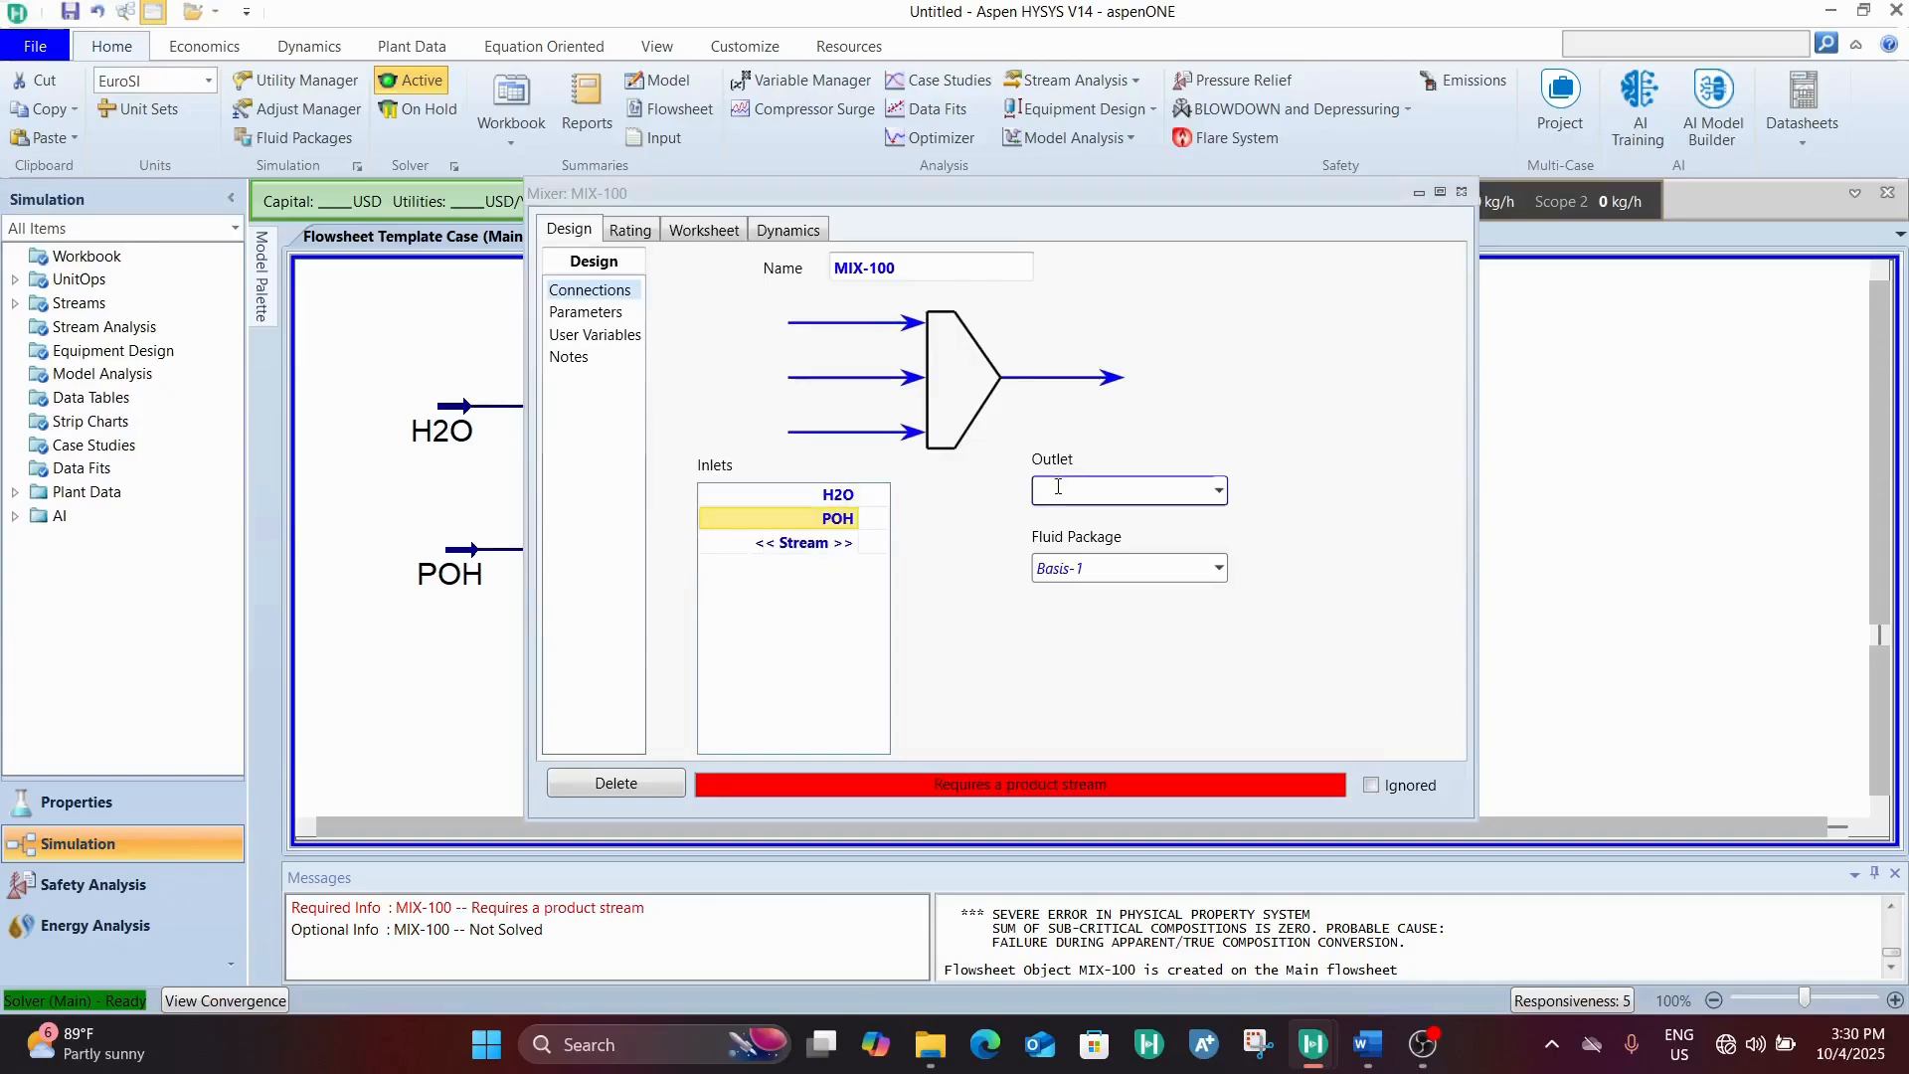
# Create an outlet stream named MIXED for mixer MIX-100
pyautogui.click(1058, 487)
pyautogui.write('MIXED')
pyautogui.press('Return')
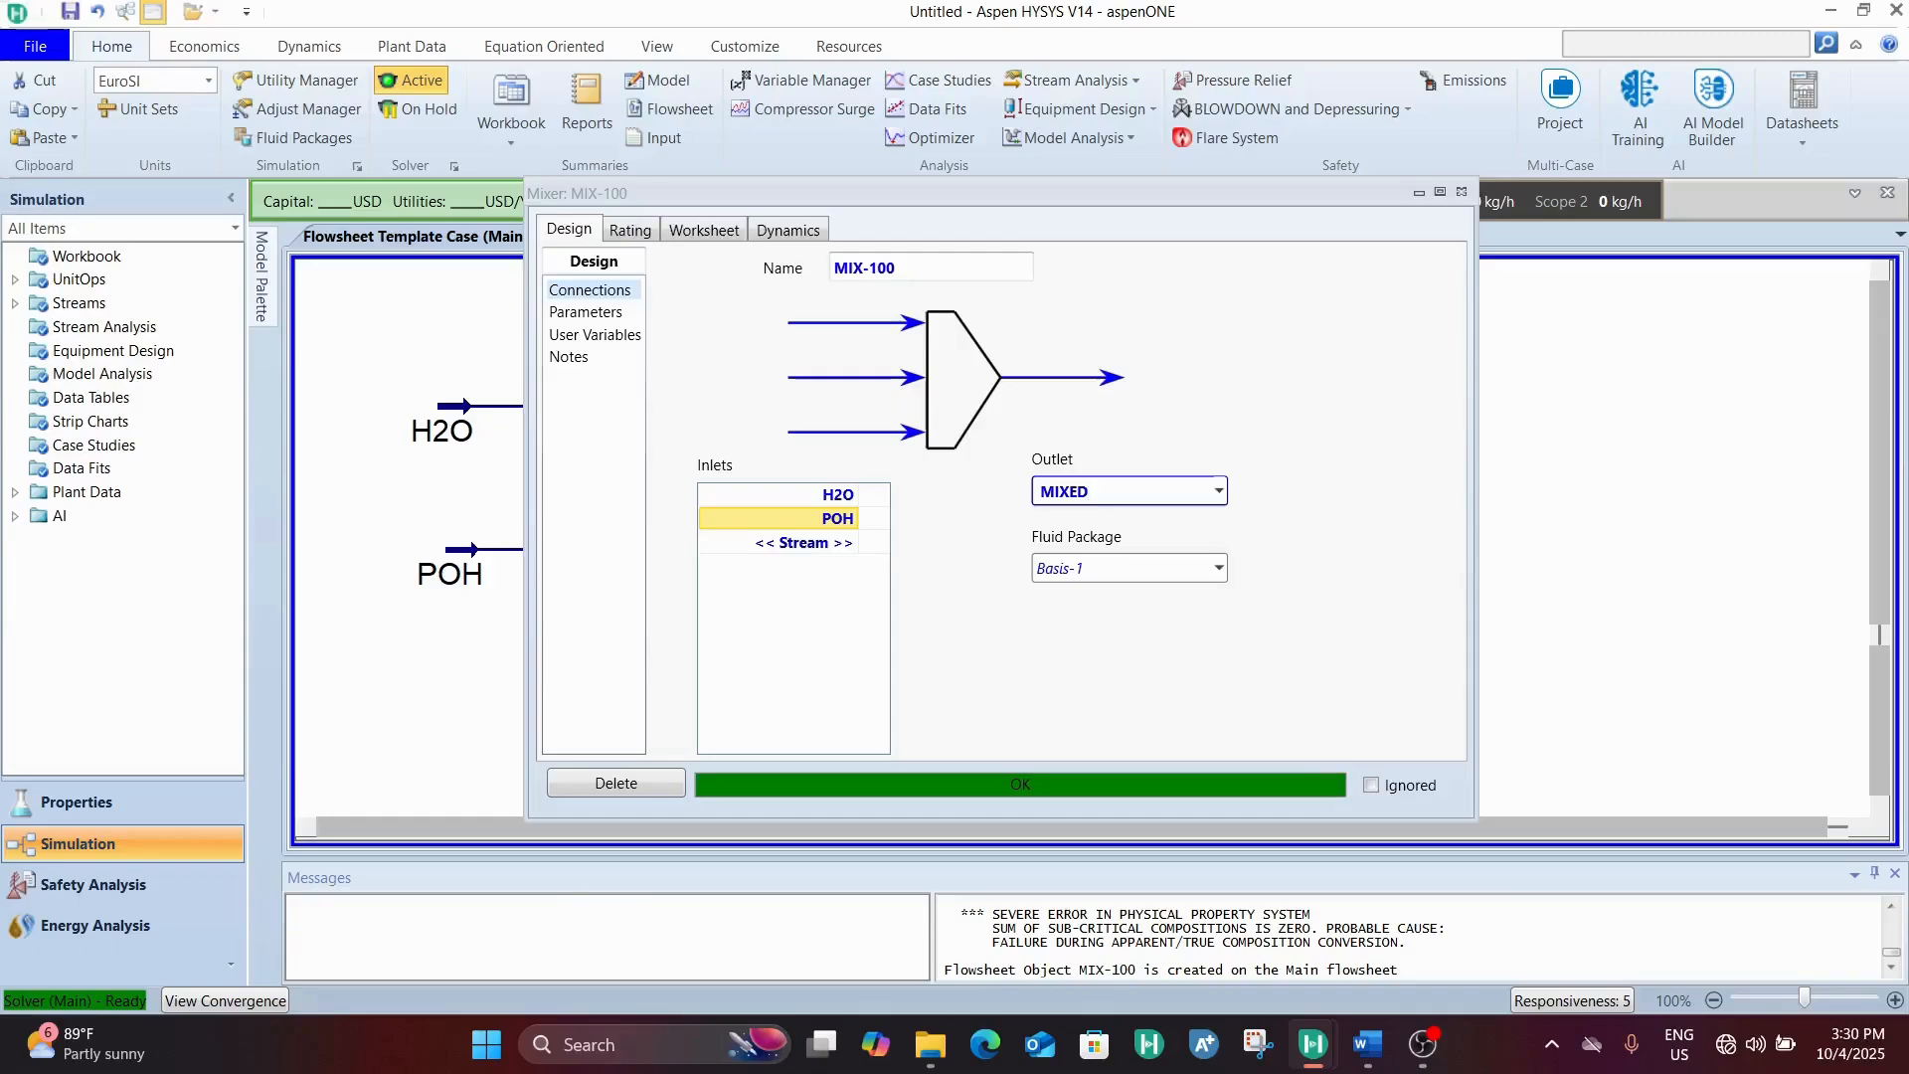
# Close the mixer's settings and move the MIXED stream slightly further downstream of MIX-100, leaving free flowsheet space beyond it
pyautogui.click(1461, 191)
pyautogui.click(1099, 531)
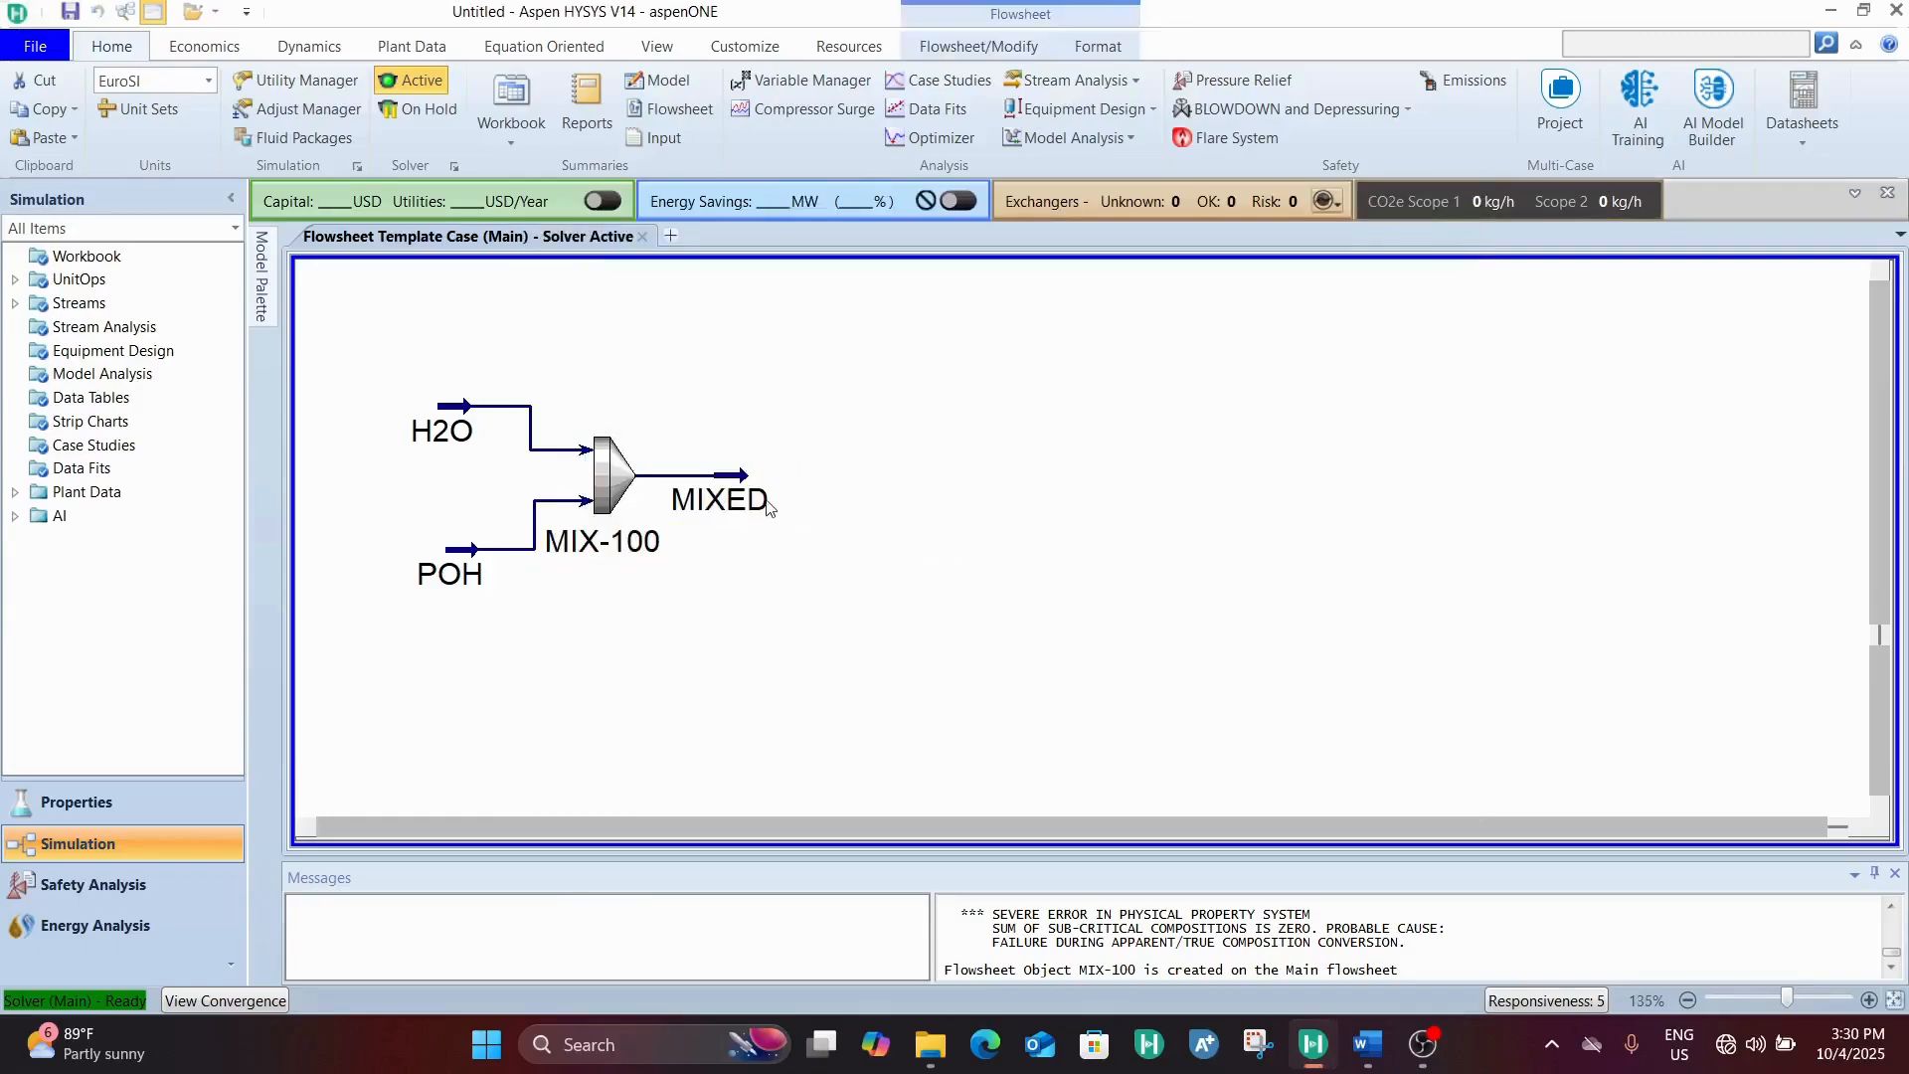
pyautogui.moveTo(744, 501); pyautogui.dragTo(785, 505)
pyautogui.scroll(-5, 785, 505)
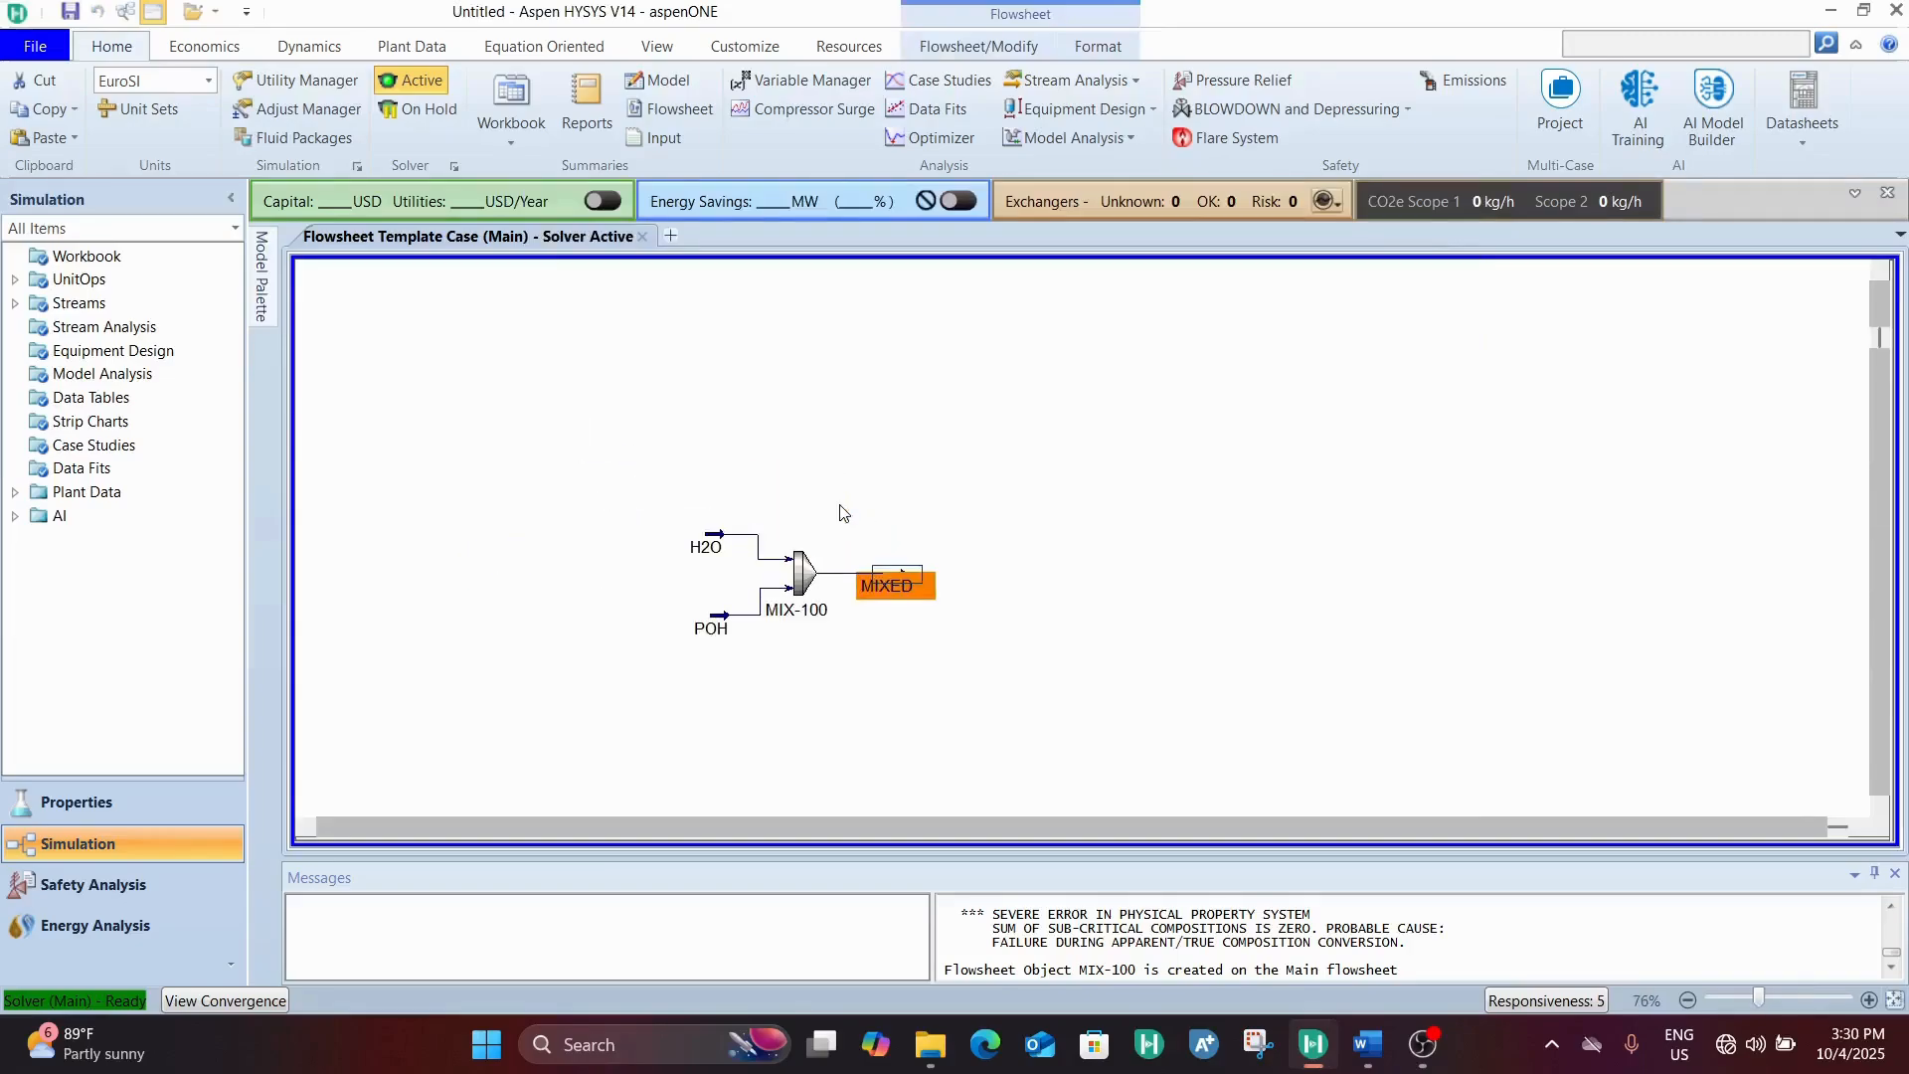
pyautogui.click(1858, 826)
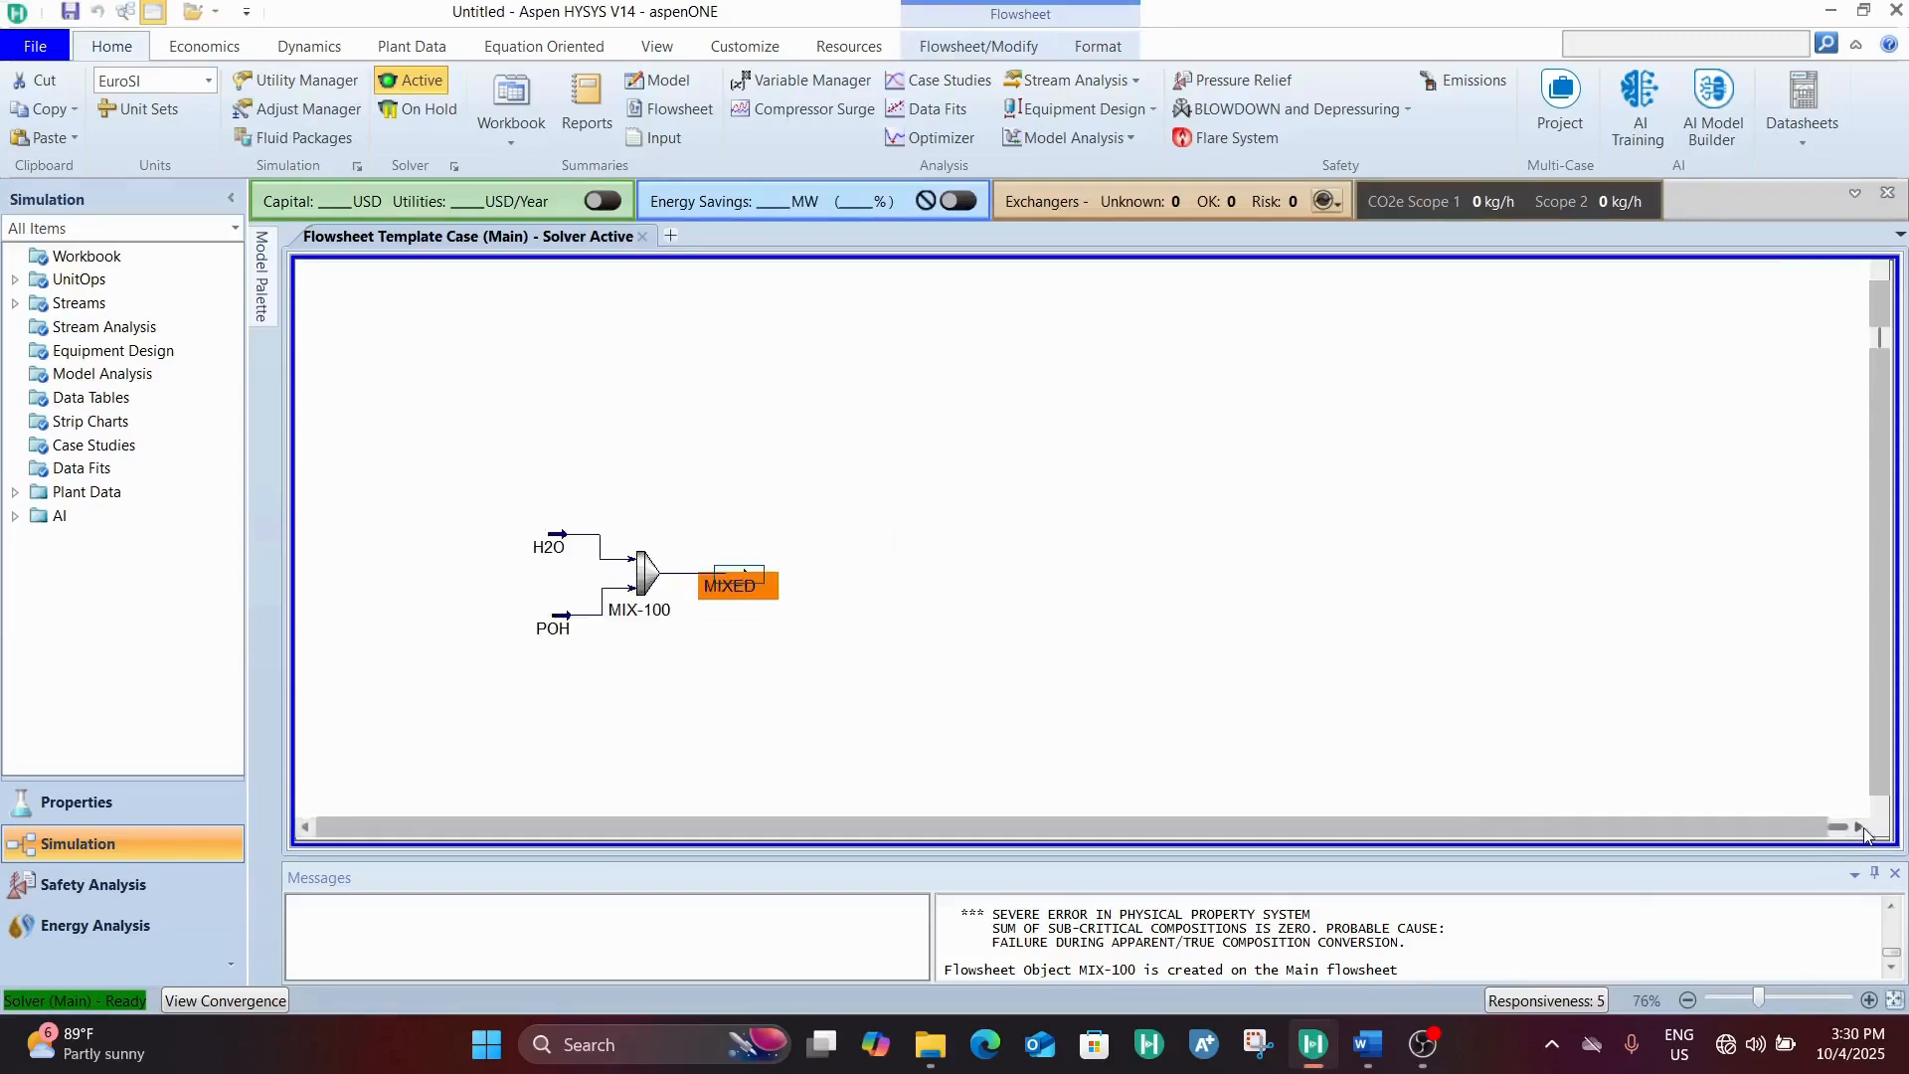
pyautogui.click(1858, 826)
pyautogui.click(831, 529)
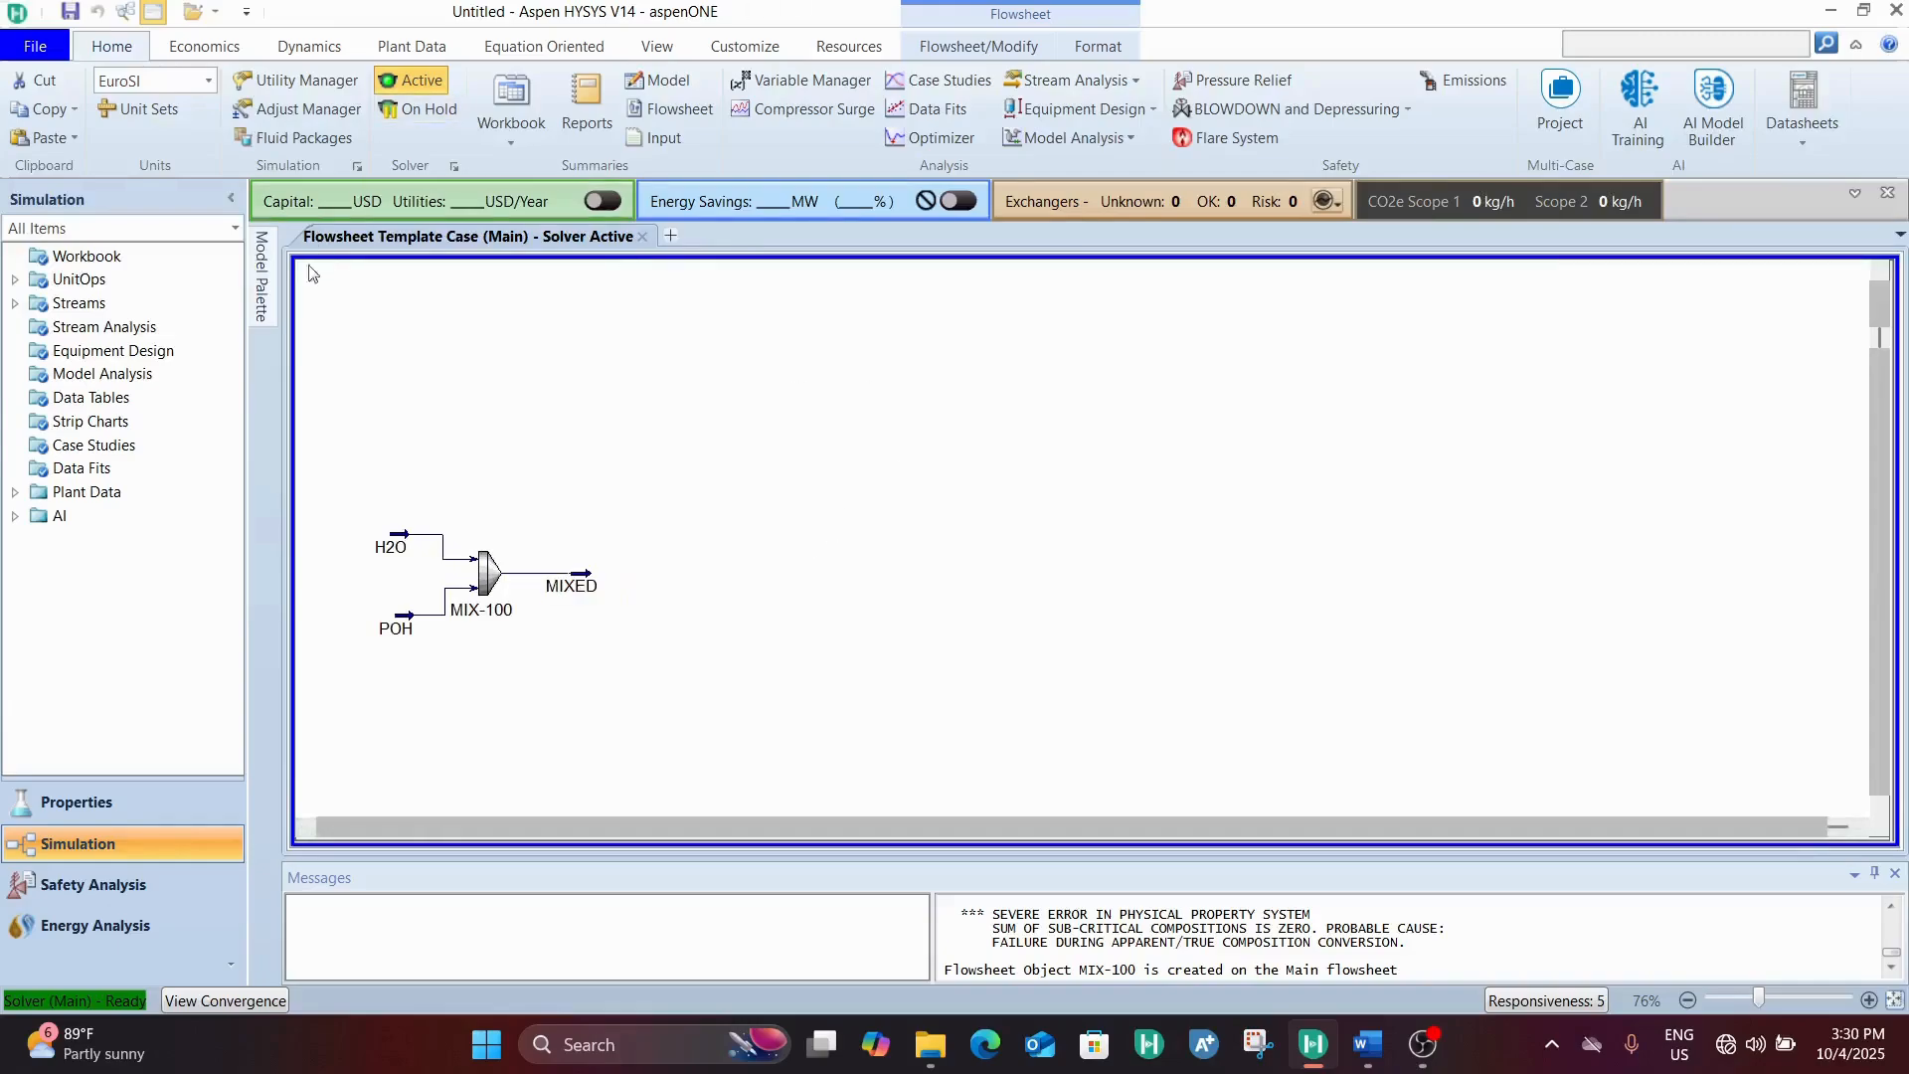
pyautogui.moveTo(272, 320)
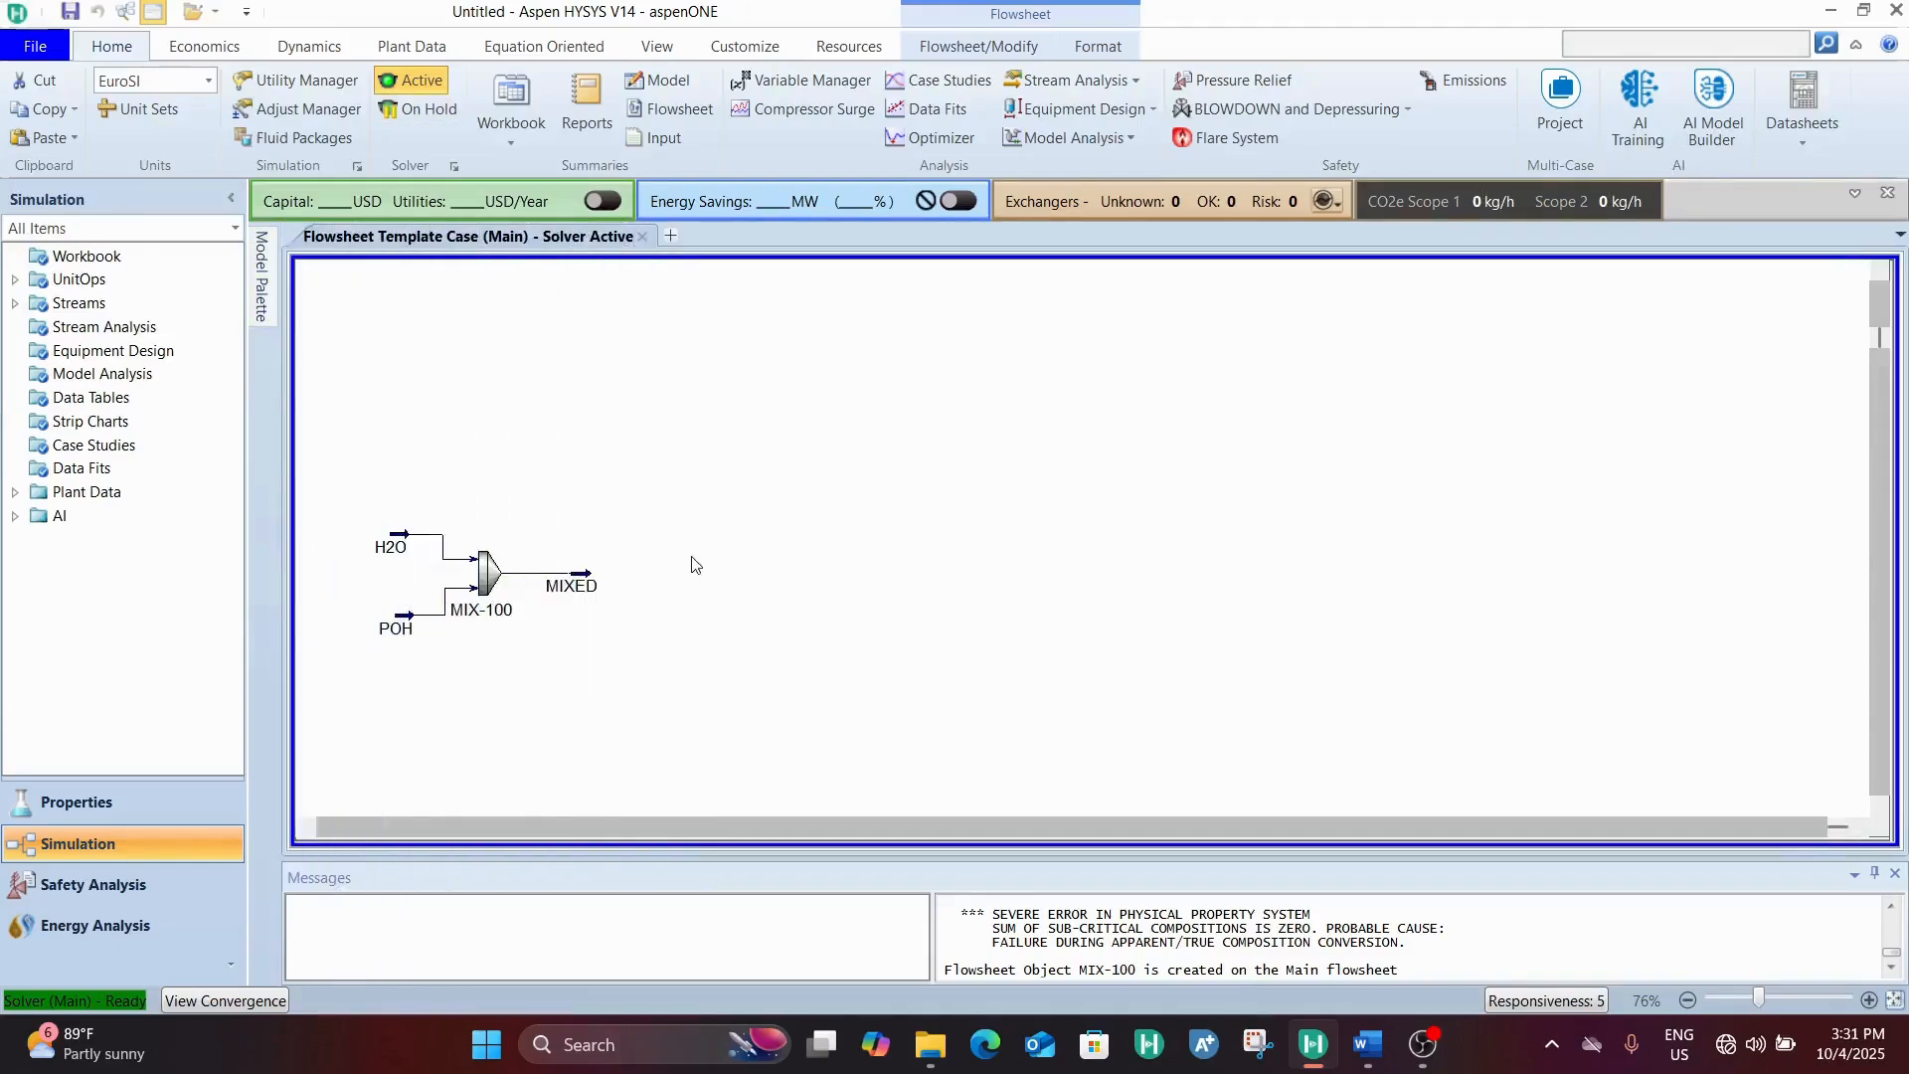
# Examine the vapour fraction and temperature of the MIXED stream
pyautogui.doubleClick(565, 586)
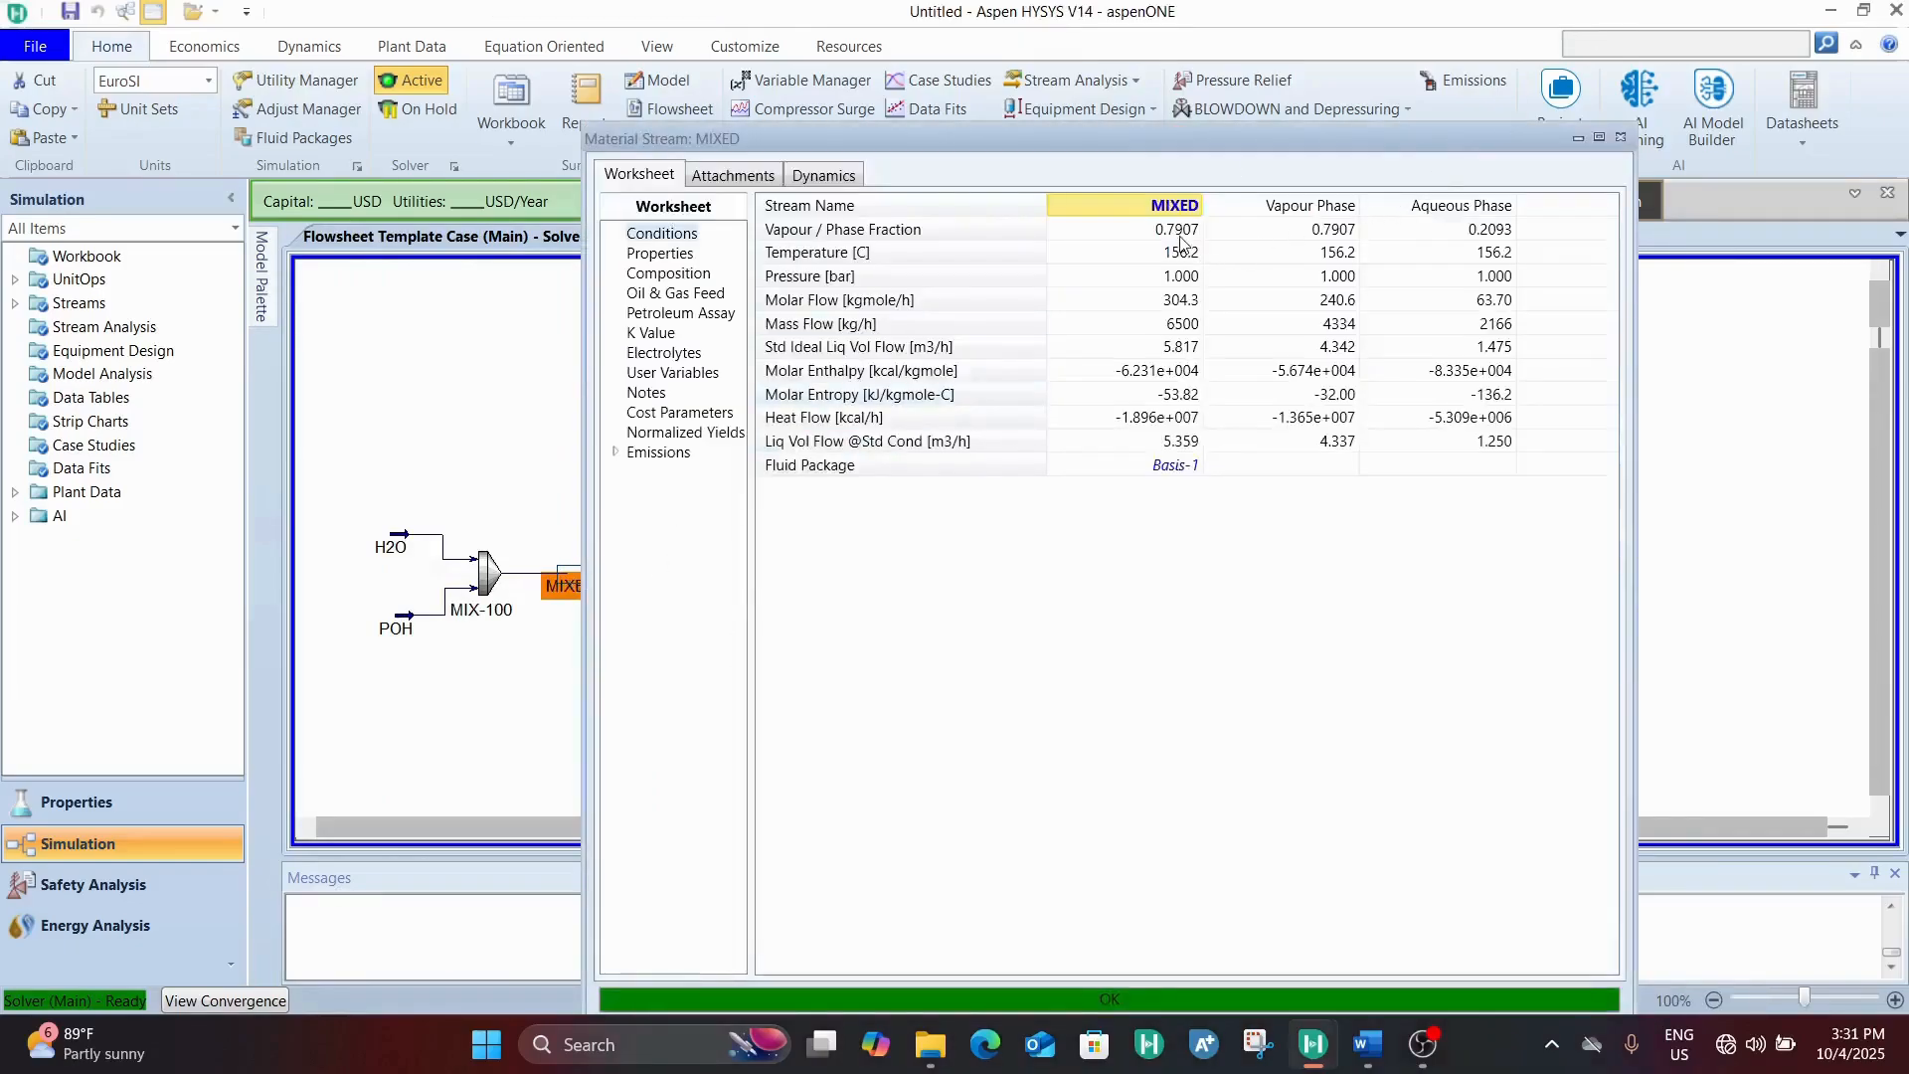
pyautogui.click(1185, 262)
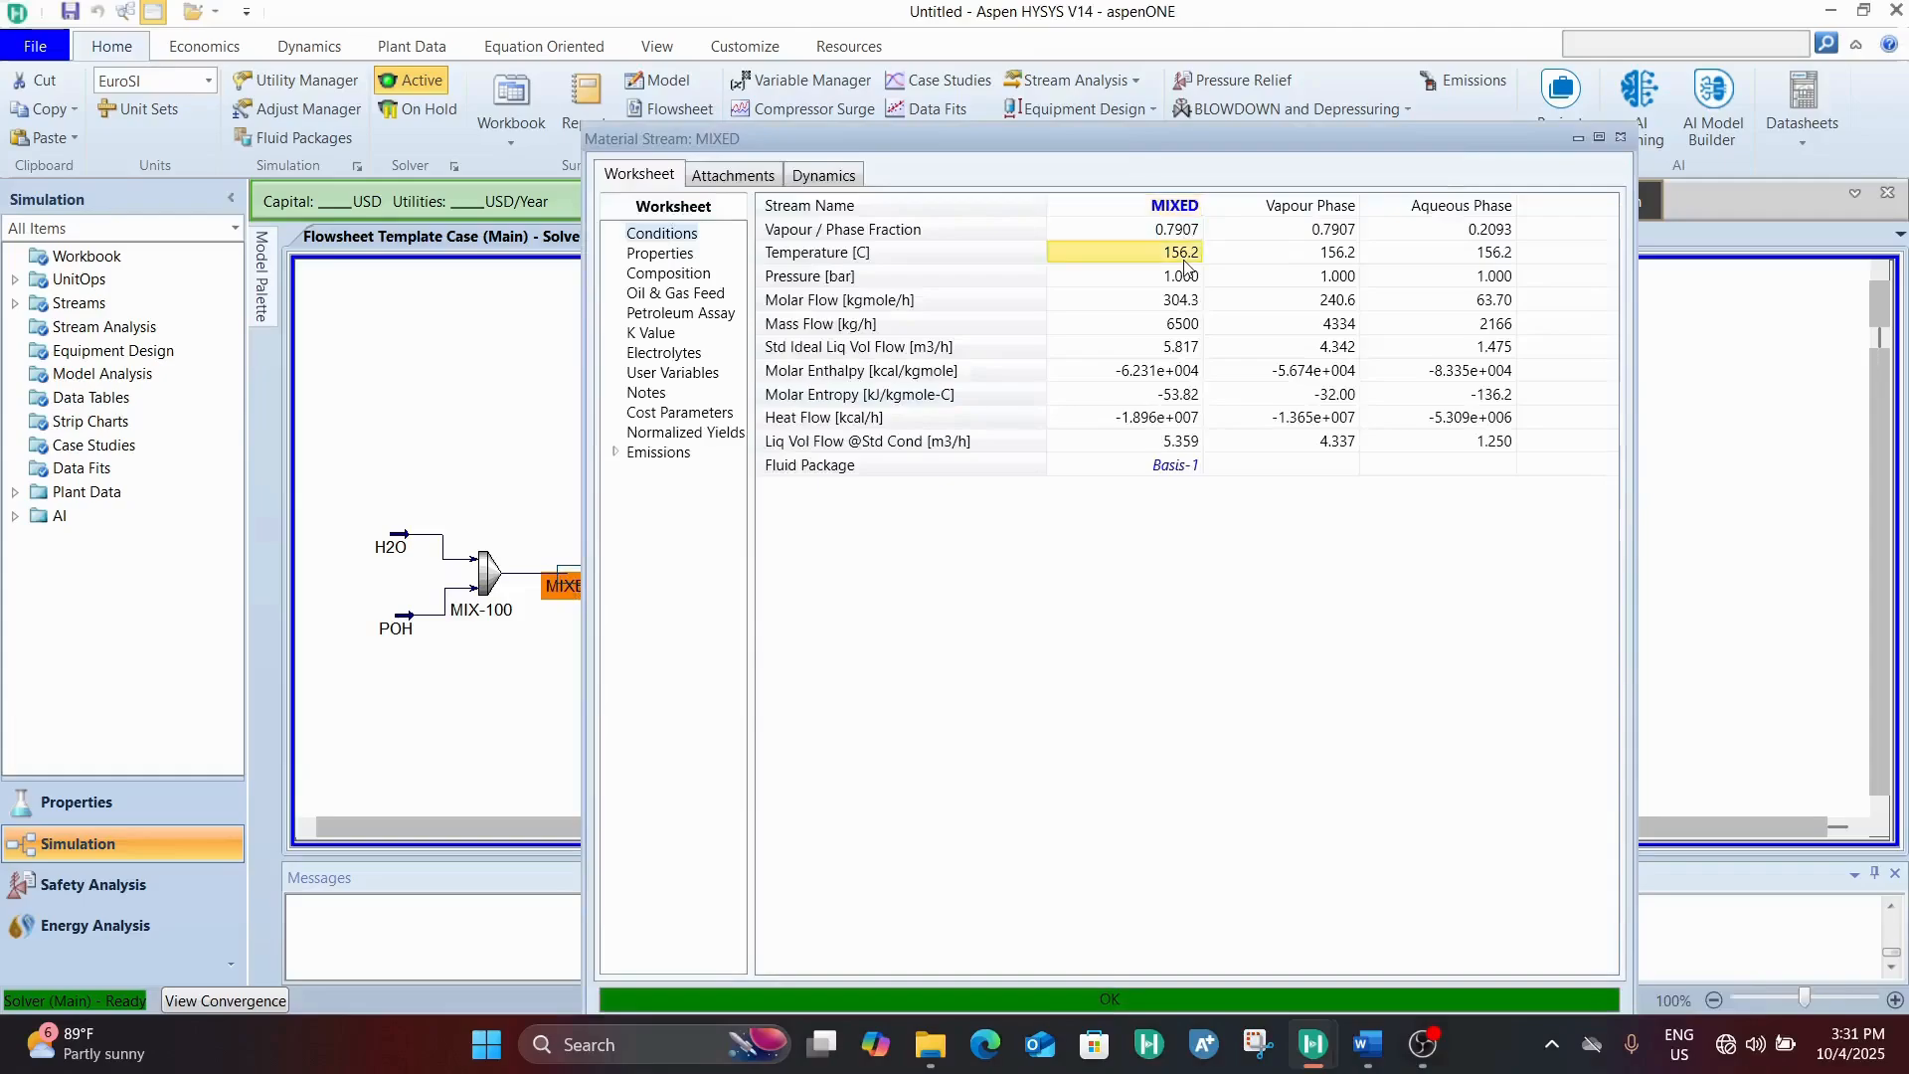
pyautogui.click(1178, 233)
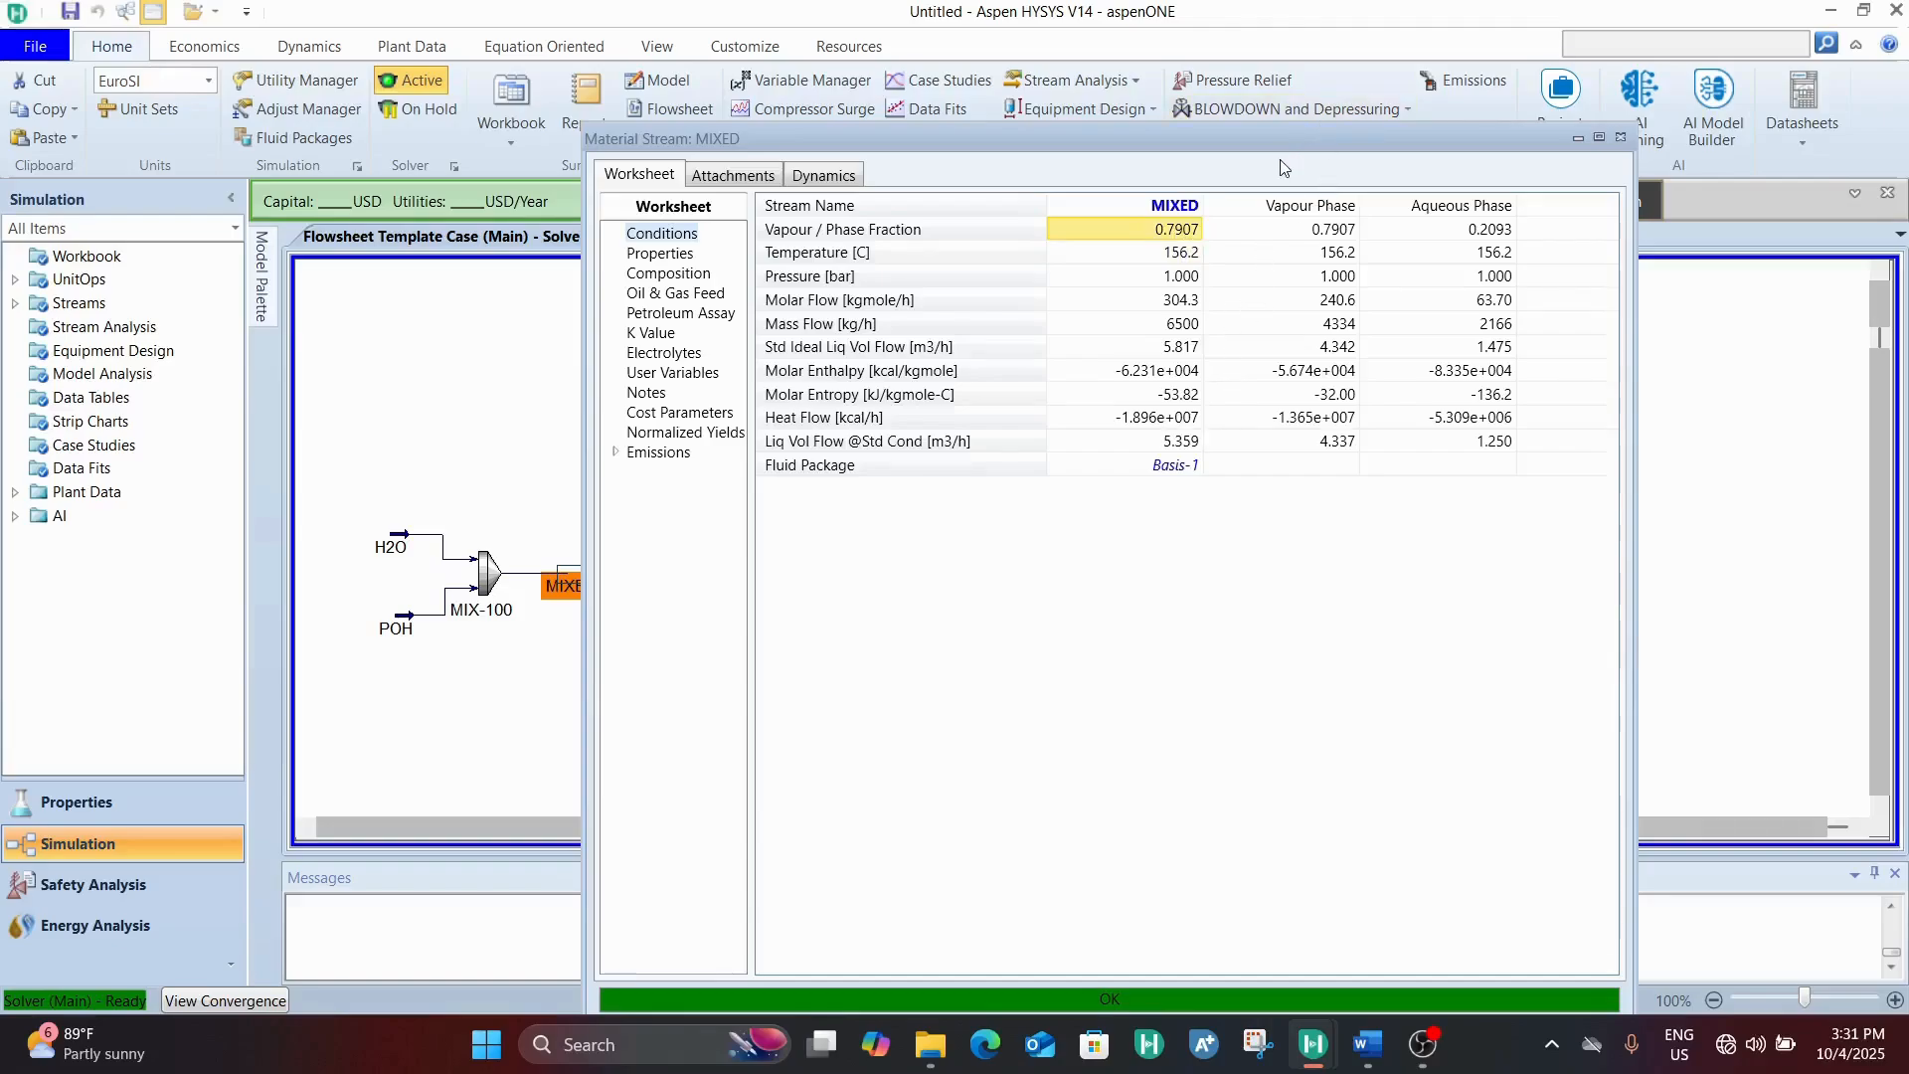
pyautogui.click(1174, 250)
# Check the conditions of the H2O and POH feed streams, especially their temperatures, against those of the MIXED stream
pyautogui.doubleClick(402, 552)
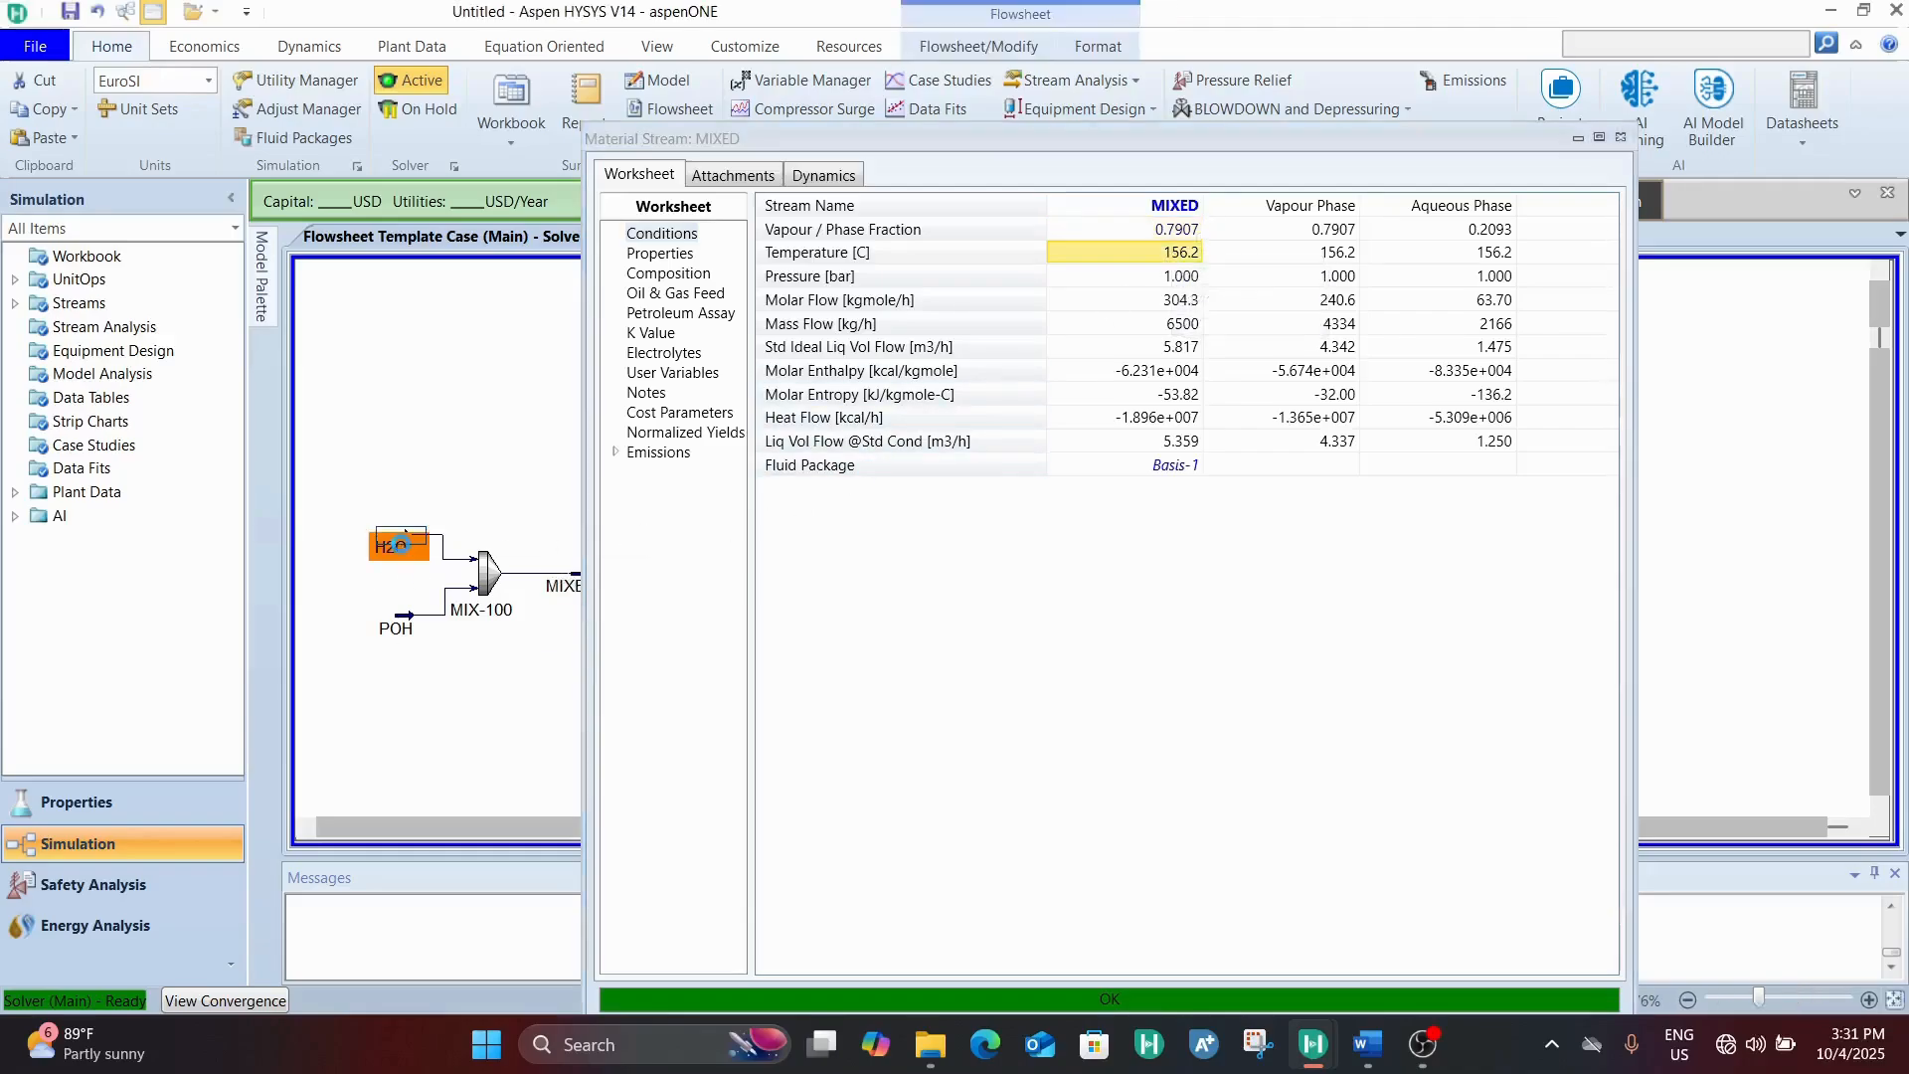
pyautogui.click(1619, 138)
pyautogui.doubleClick(409, 626)
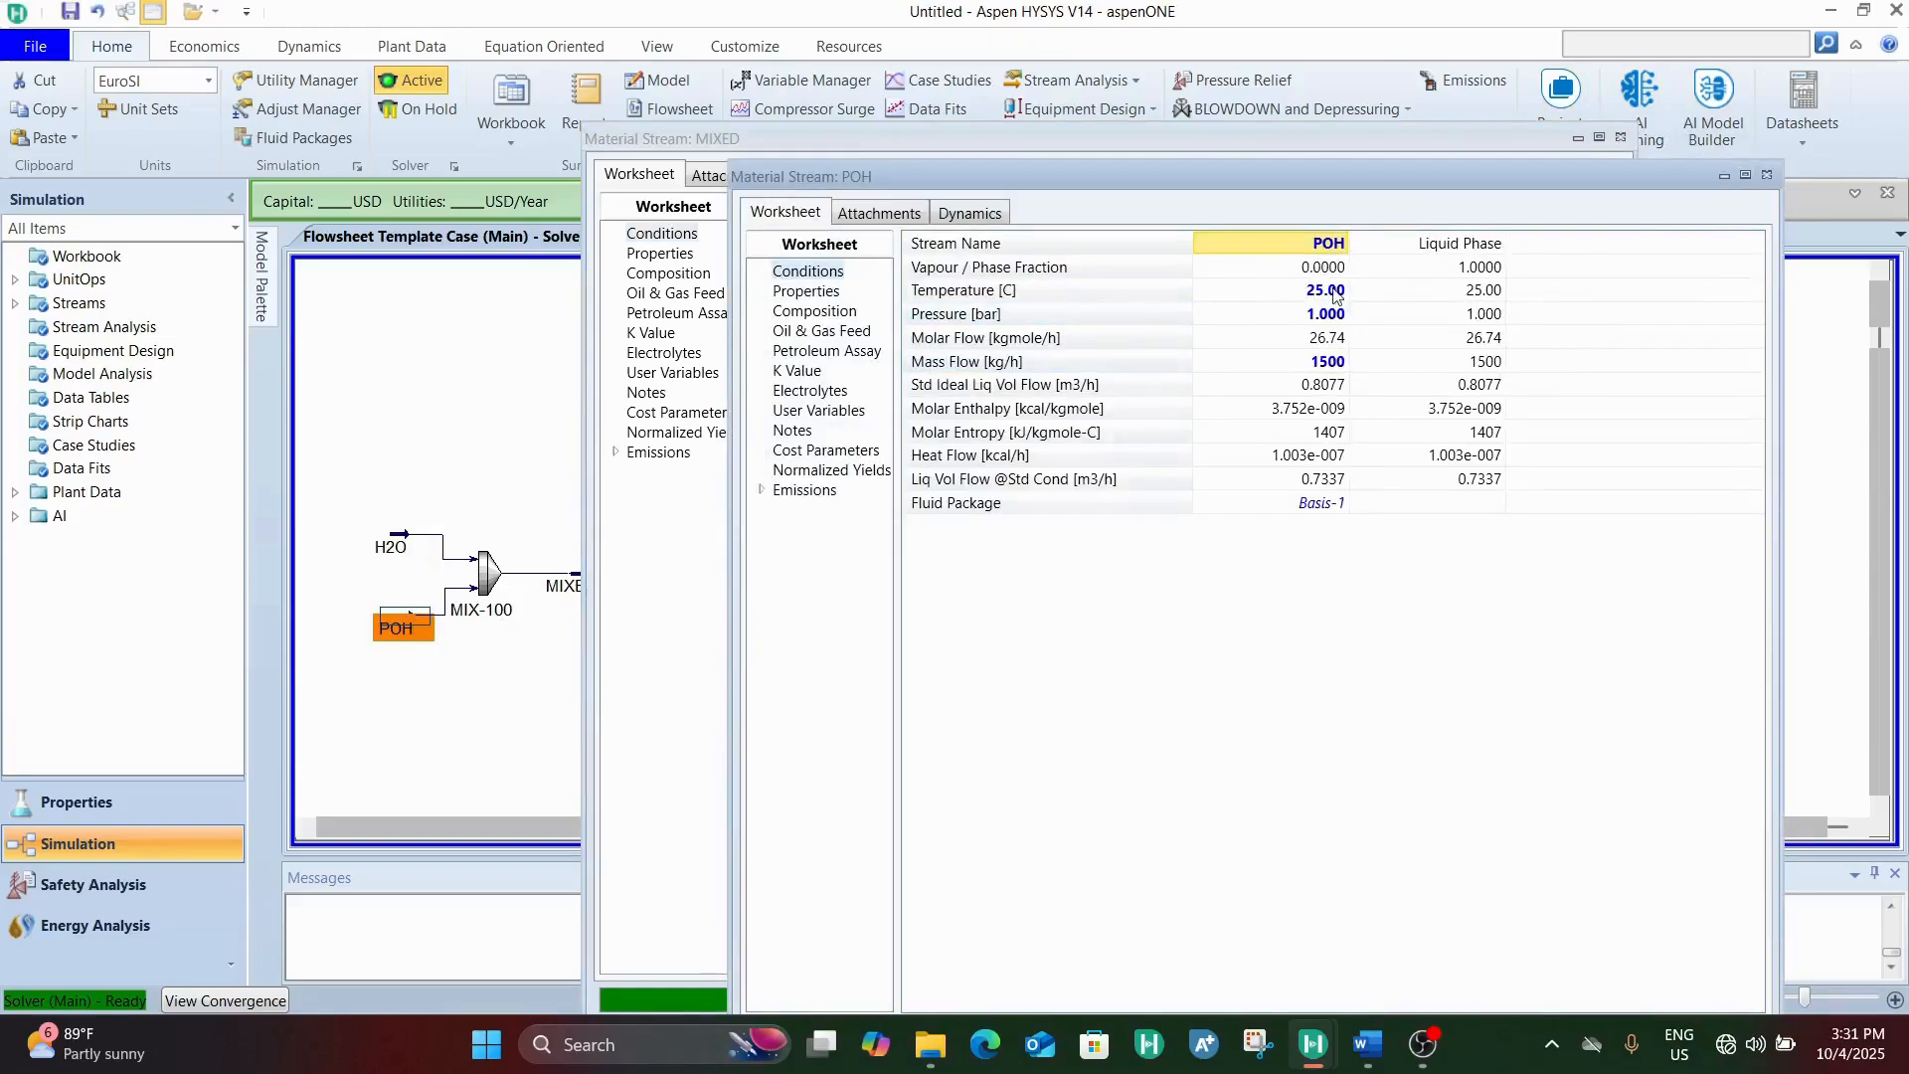
pyautogui.click(1336, 294)
pyautogui.click(1759, 179)
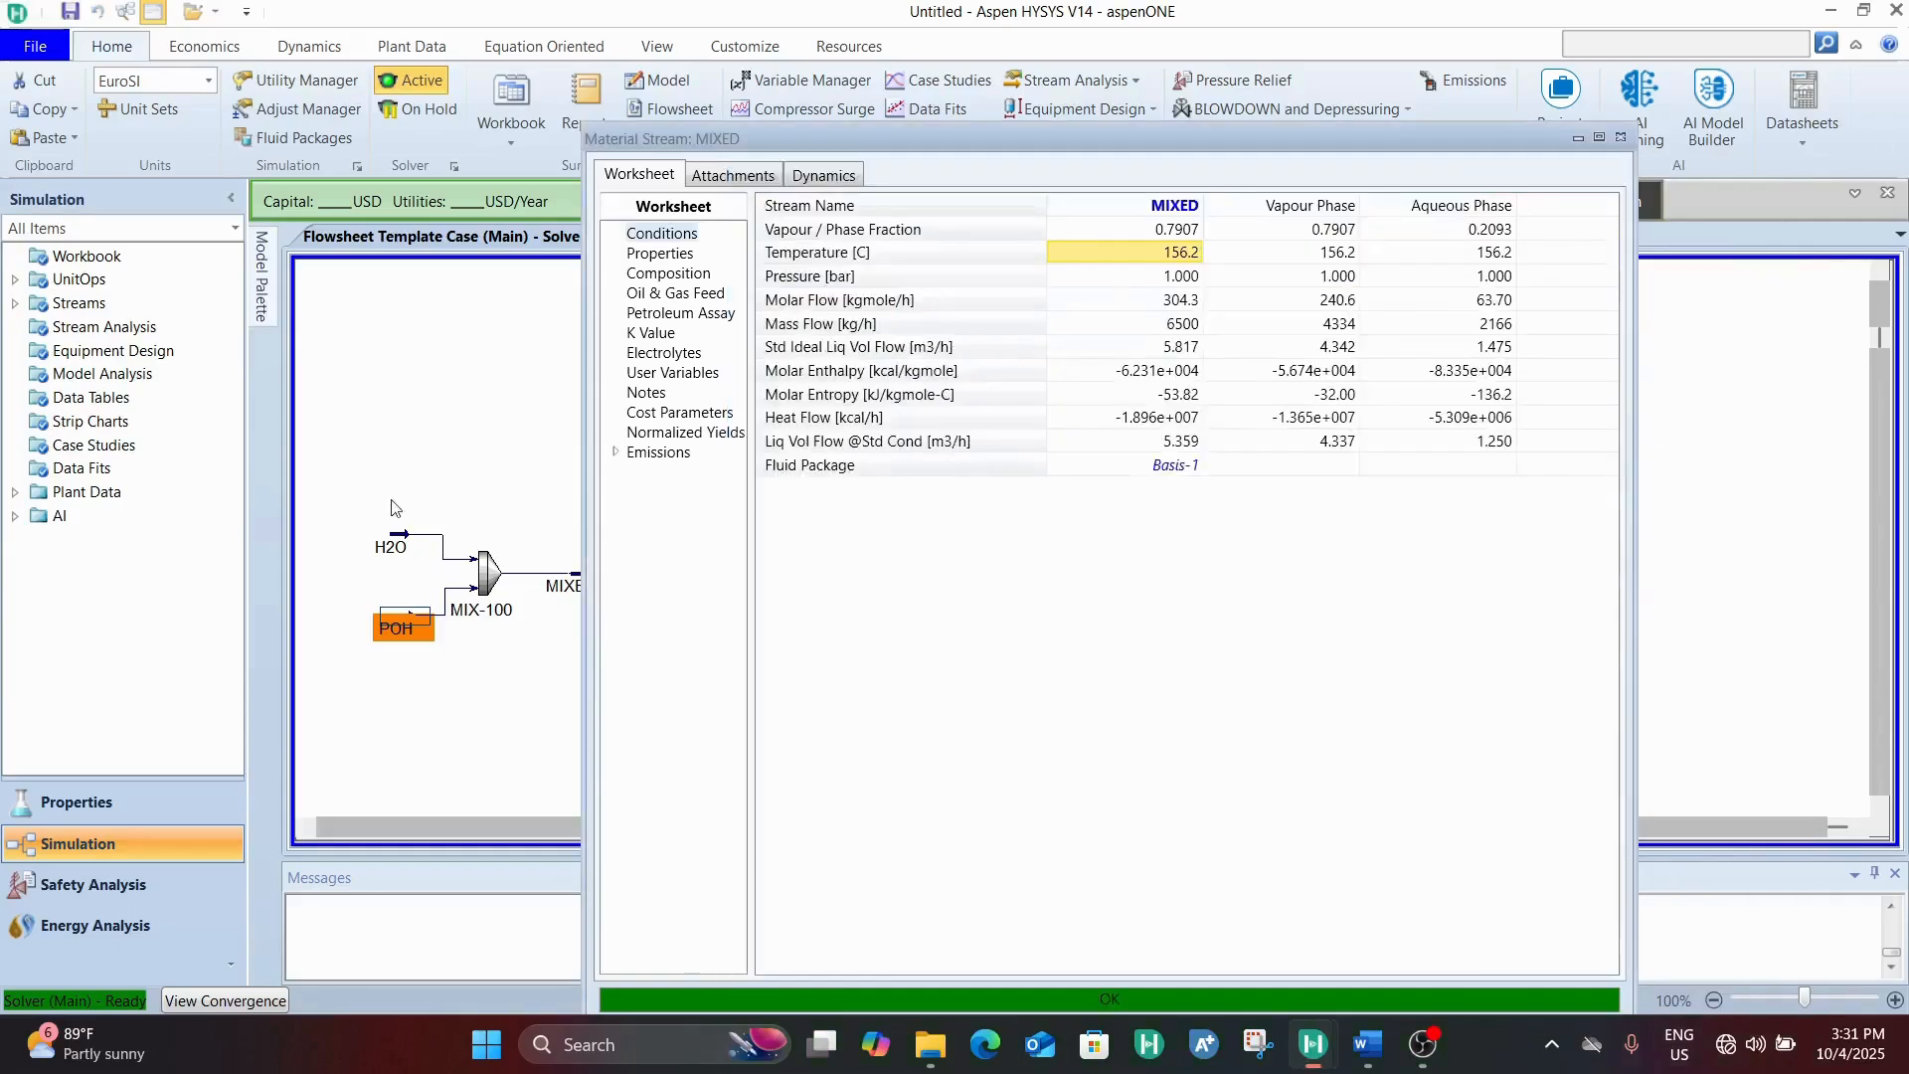
pyautogui.click(399, 553)
pyautogui.doubleClick(400, 553)
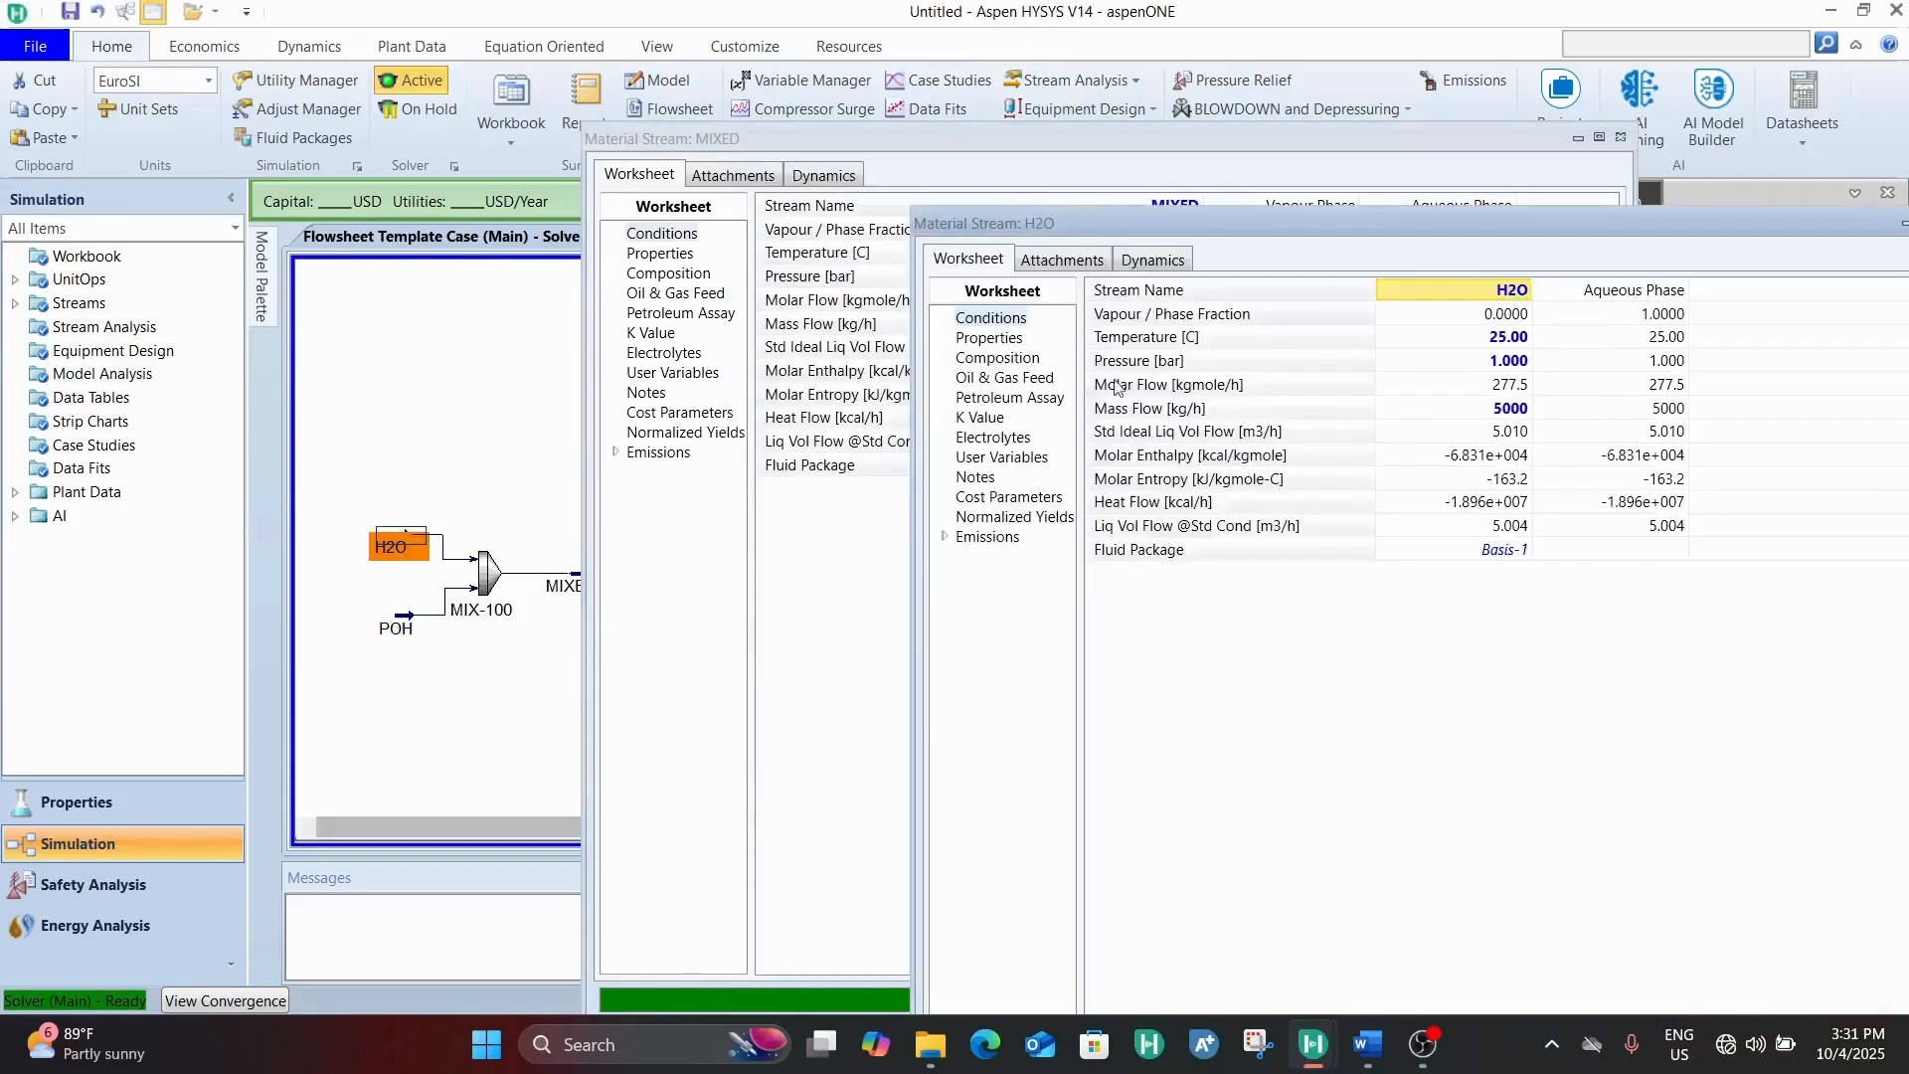
pyautogui.moveTo(1777, 218); pyautogui.dragTo(1475, 167)
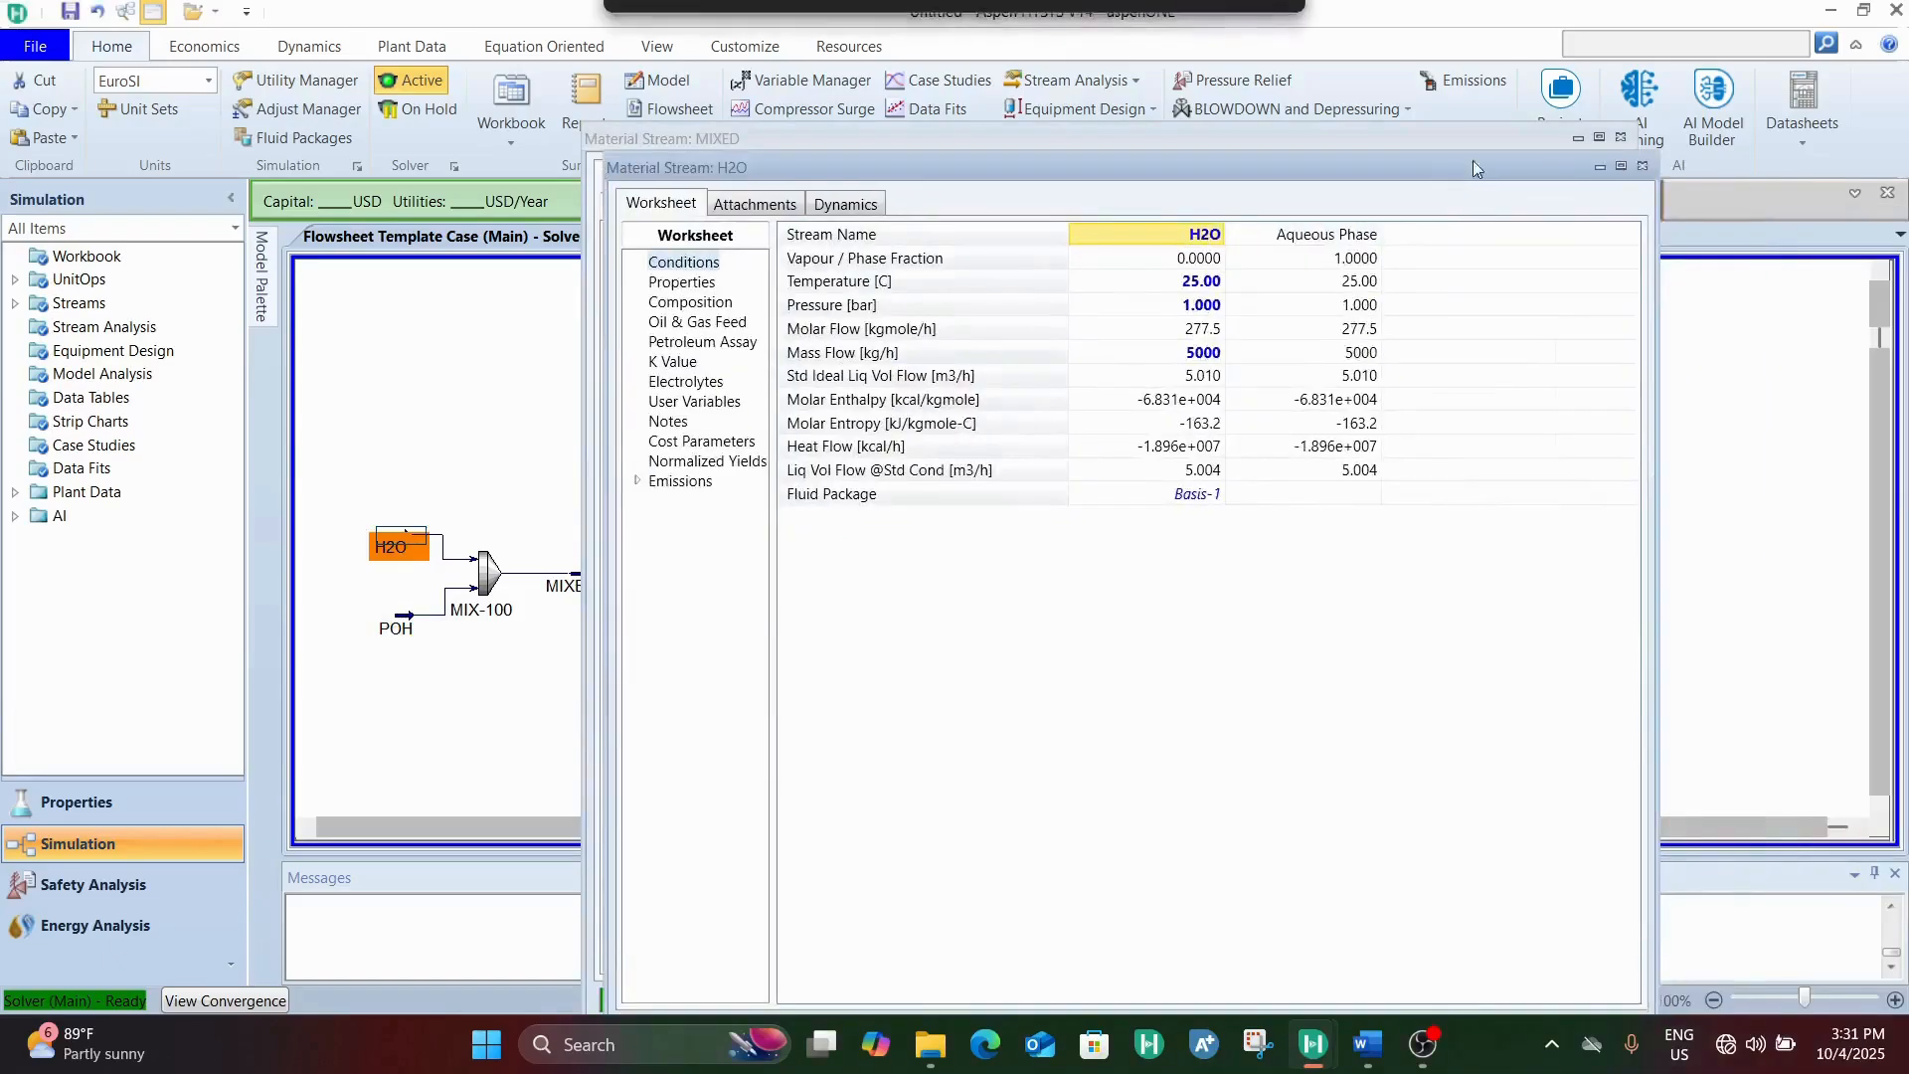
pyautogui.click(1642, 167)
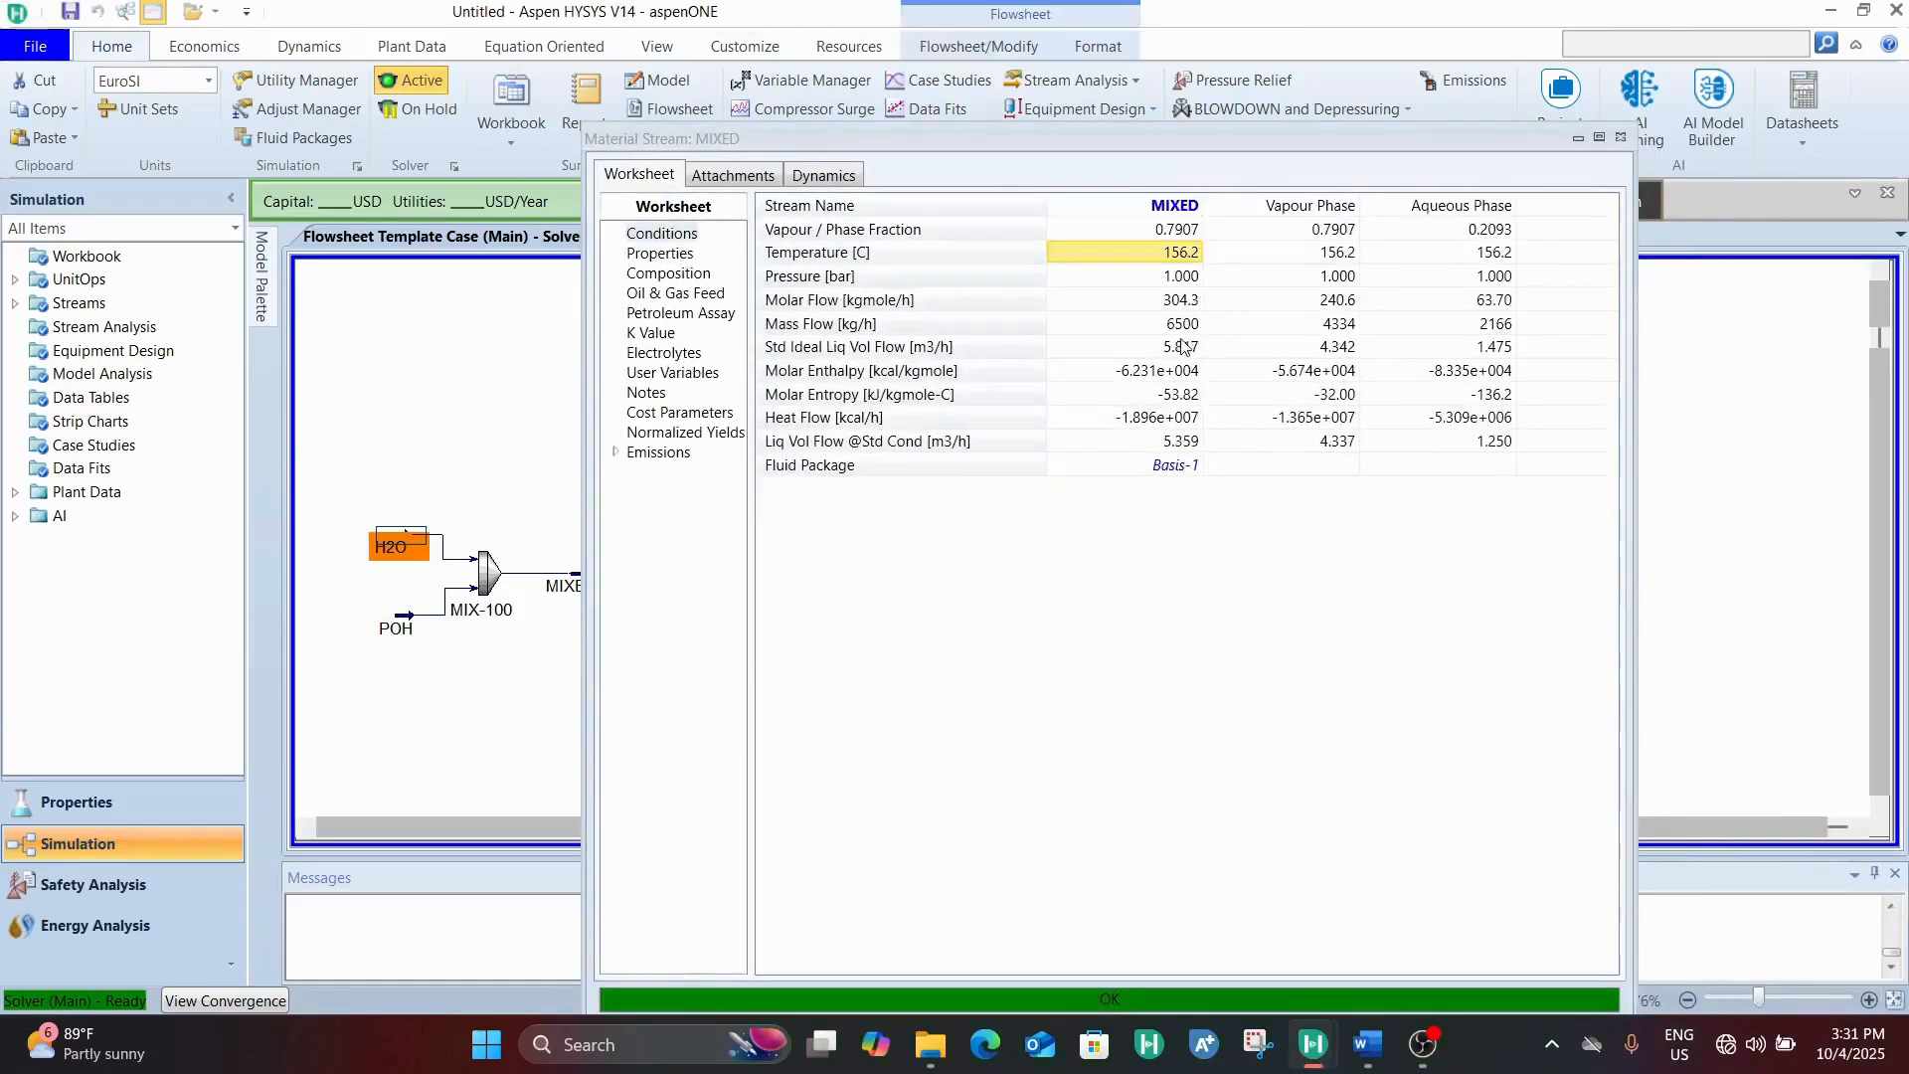
# Review the MIXED stream's temperature and flow conditions once more, and close its property view
pyautogui.click(1192, 258)
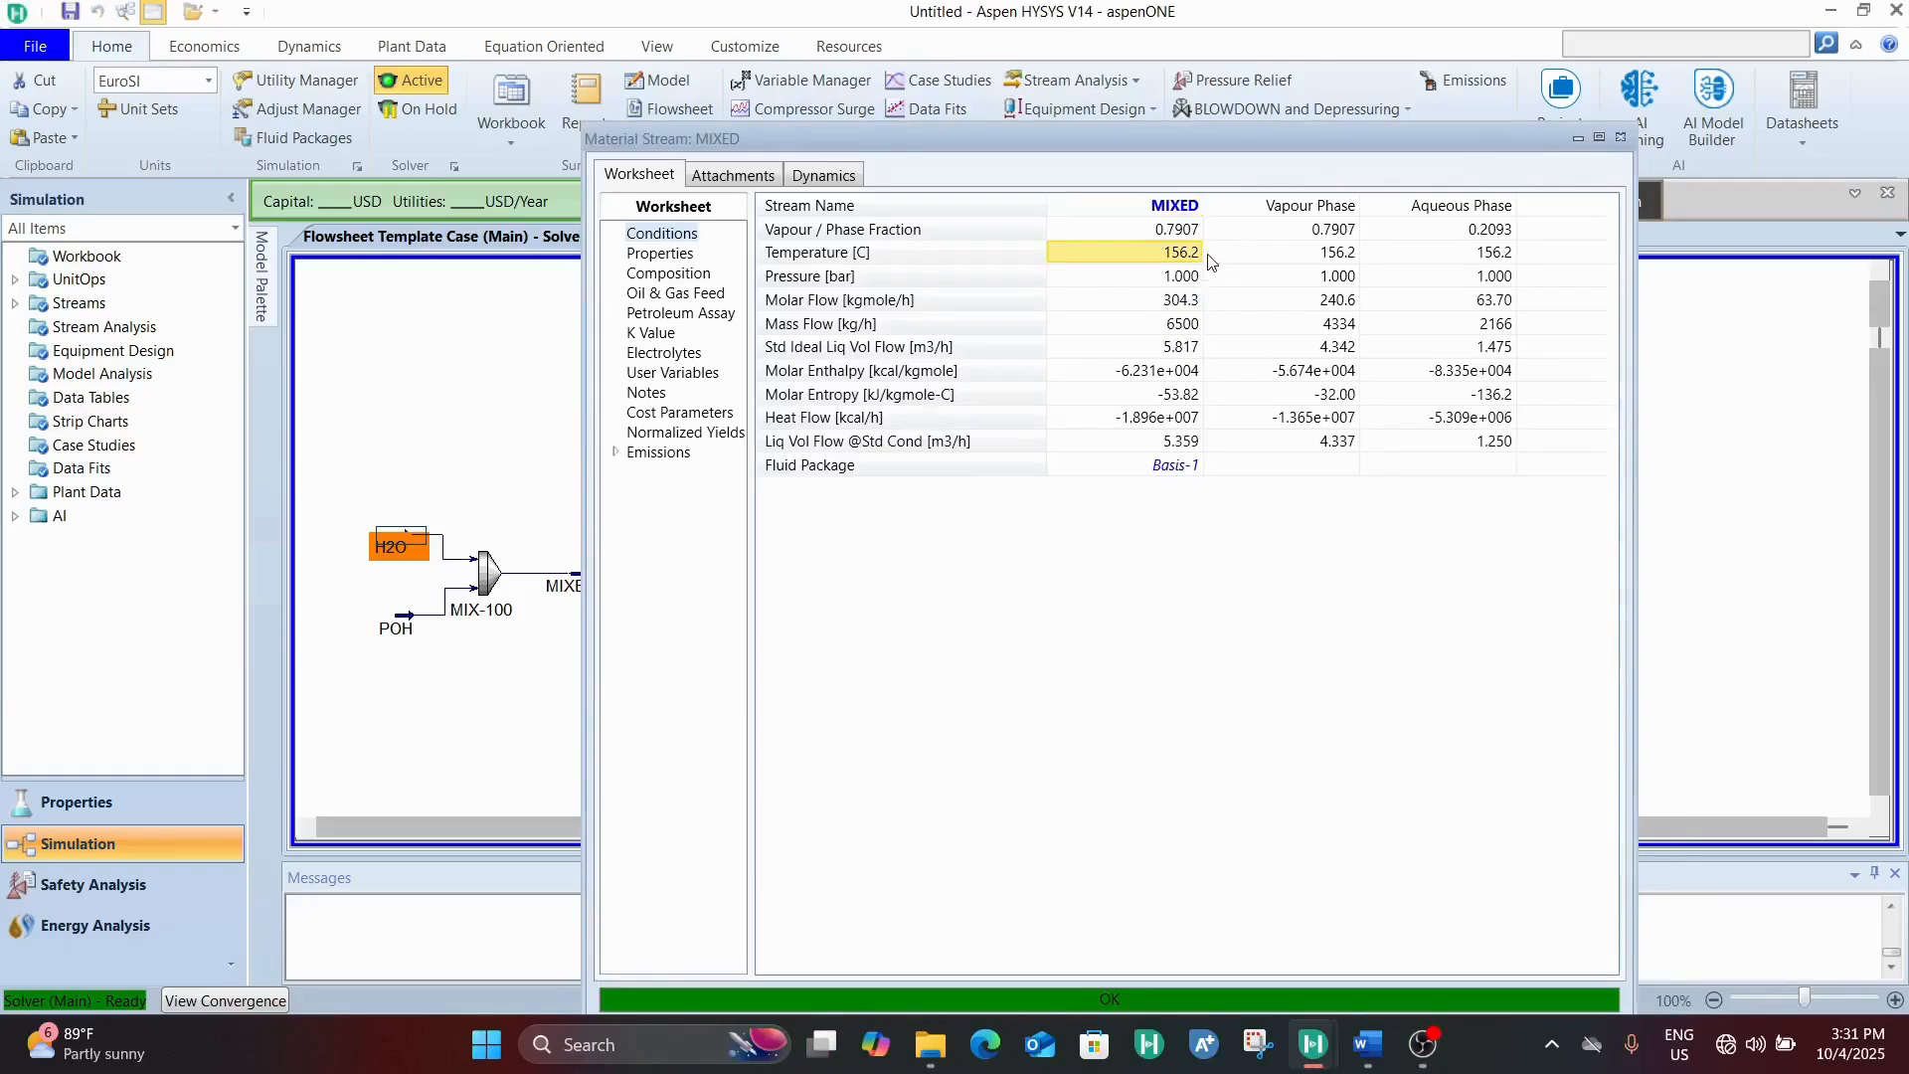
pyautogui.moveTo(1169, 267)
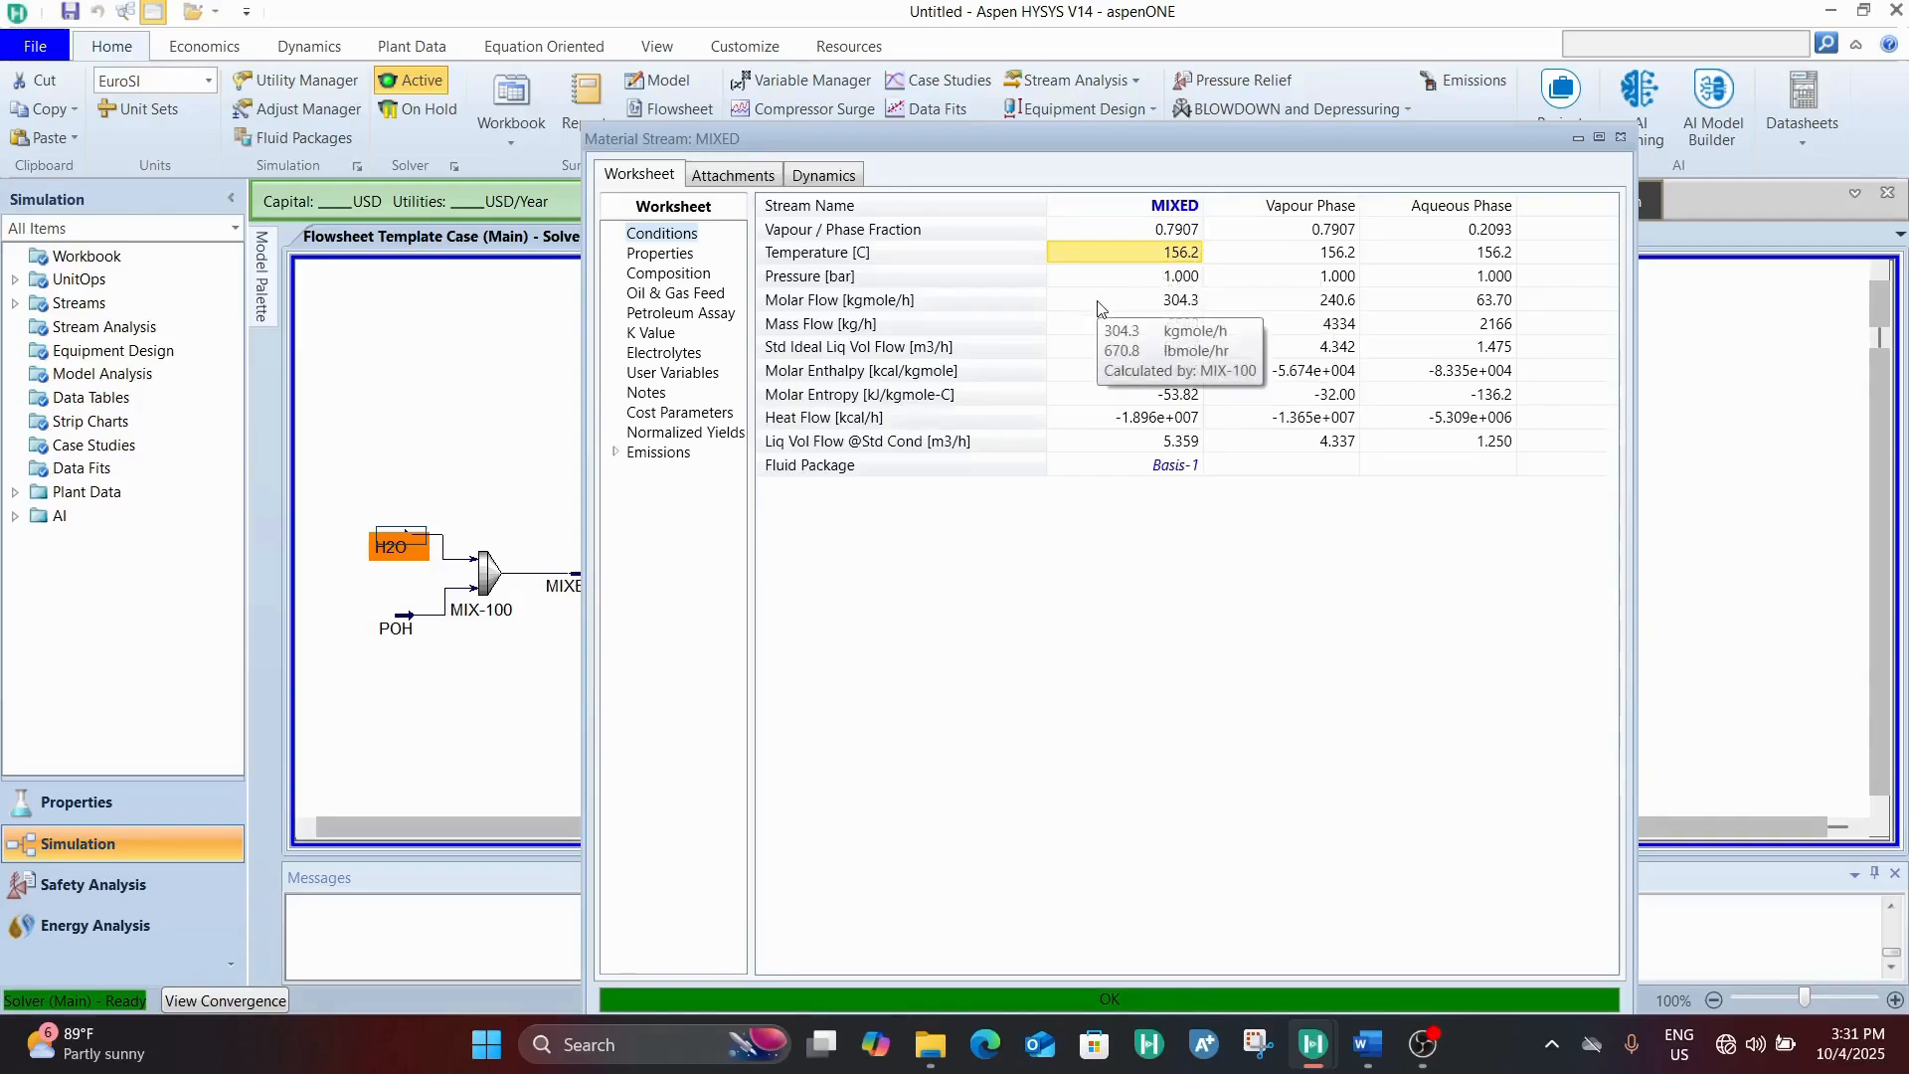
pyautogui.moveTo(1134, 303)
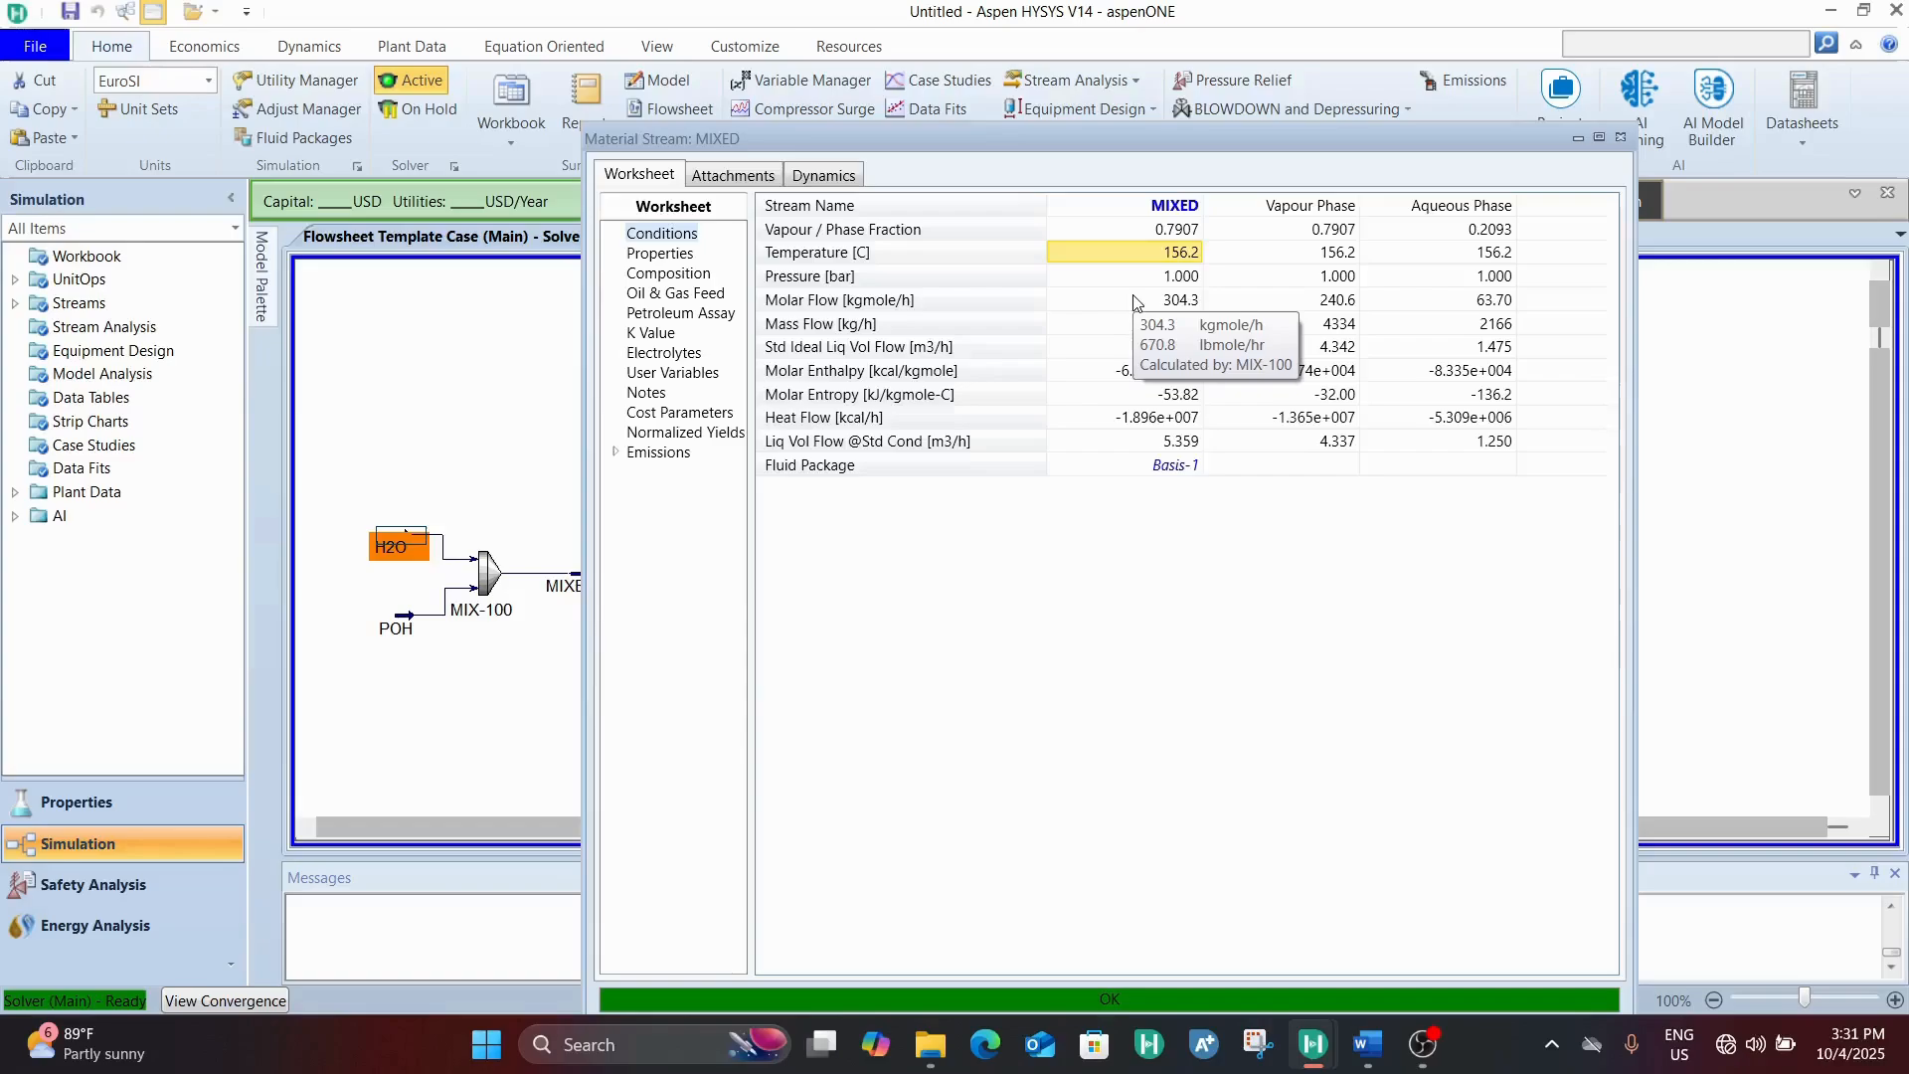
pyautogui.moveTo(1261, 146); pyautogui.dragTo(1137, 86)
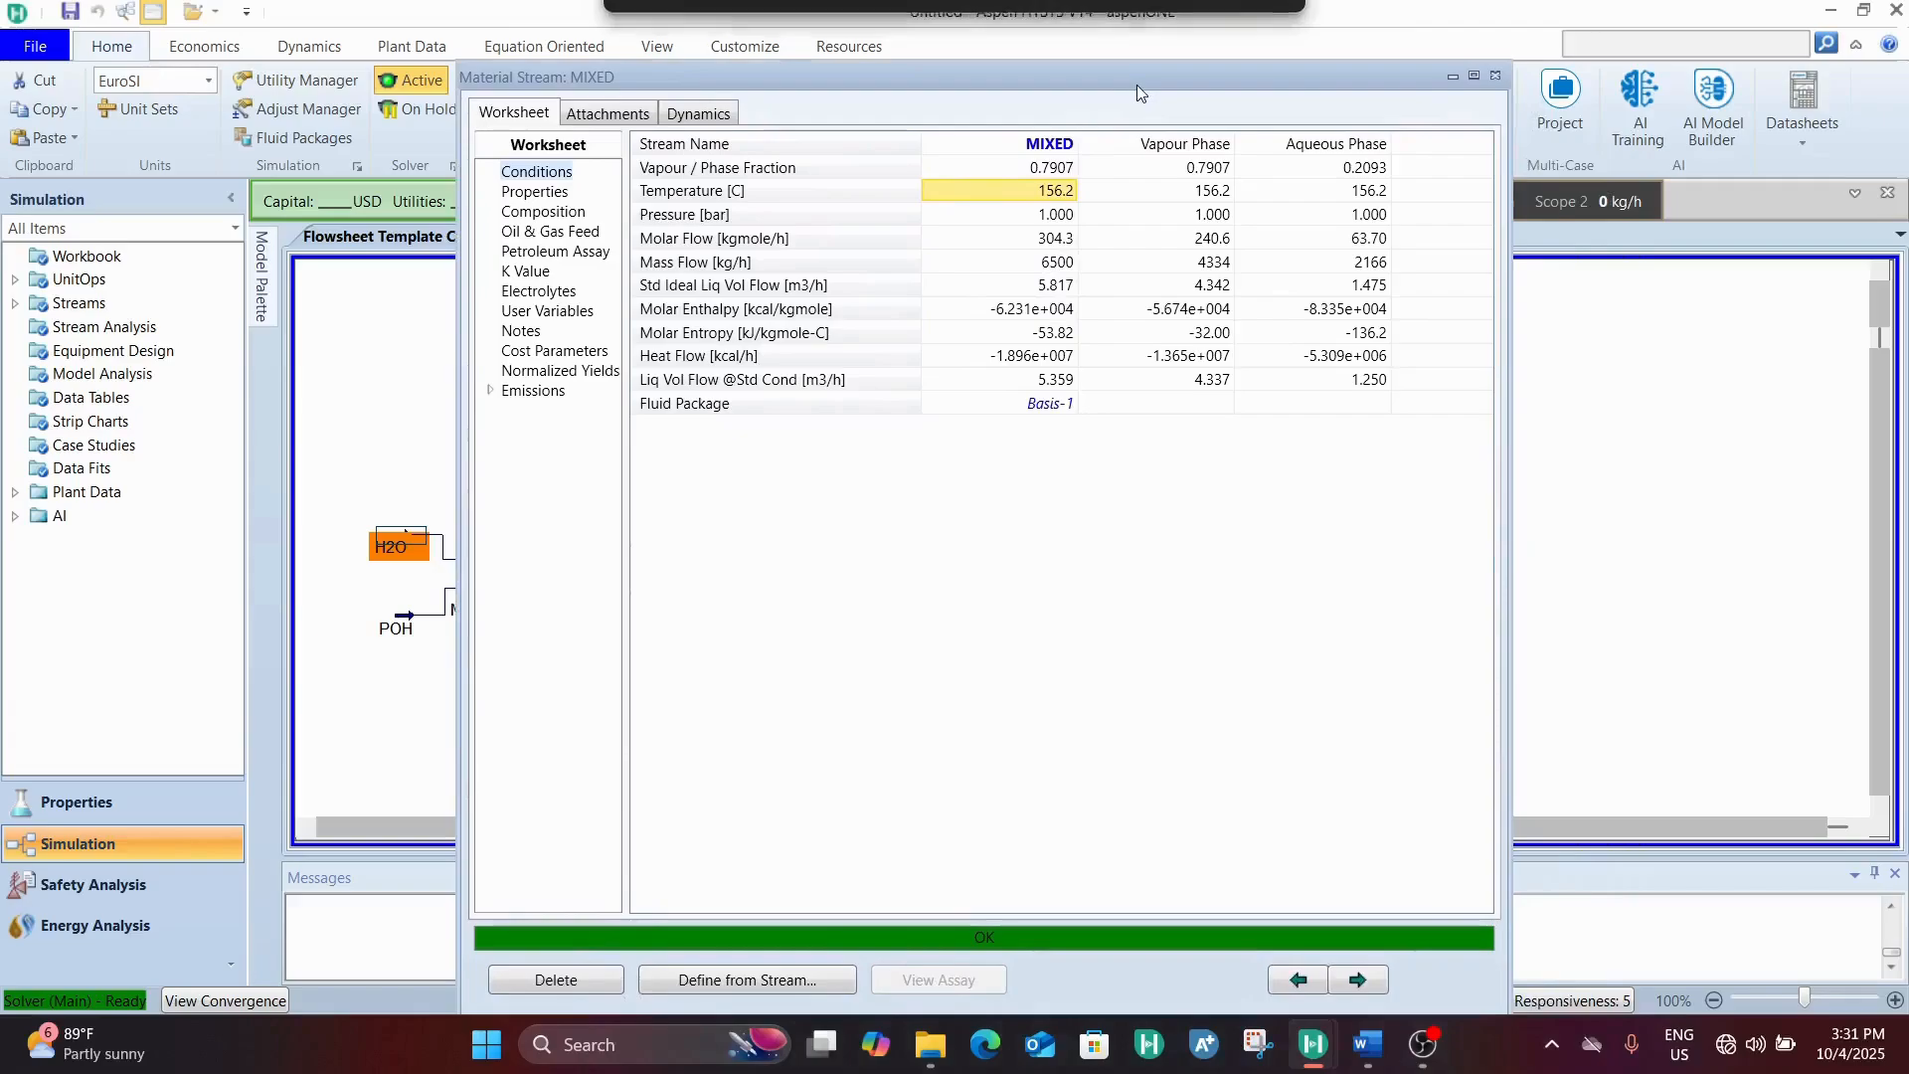
pyautogui.moveTo(1104, 229)
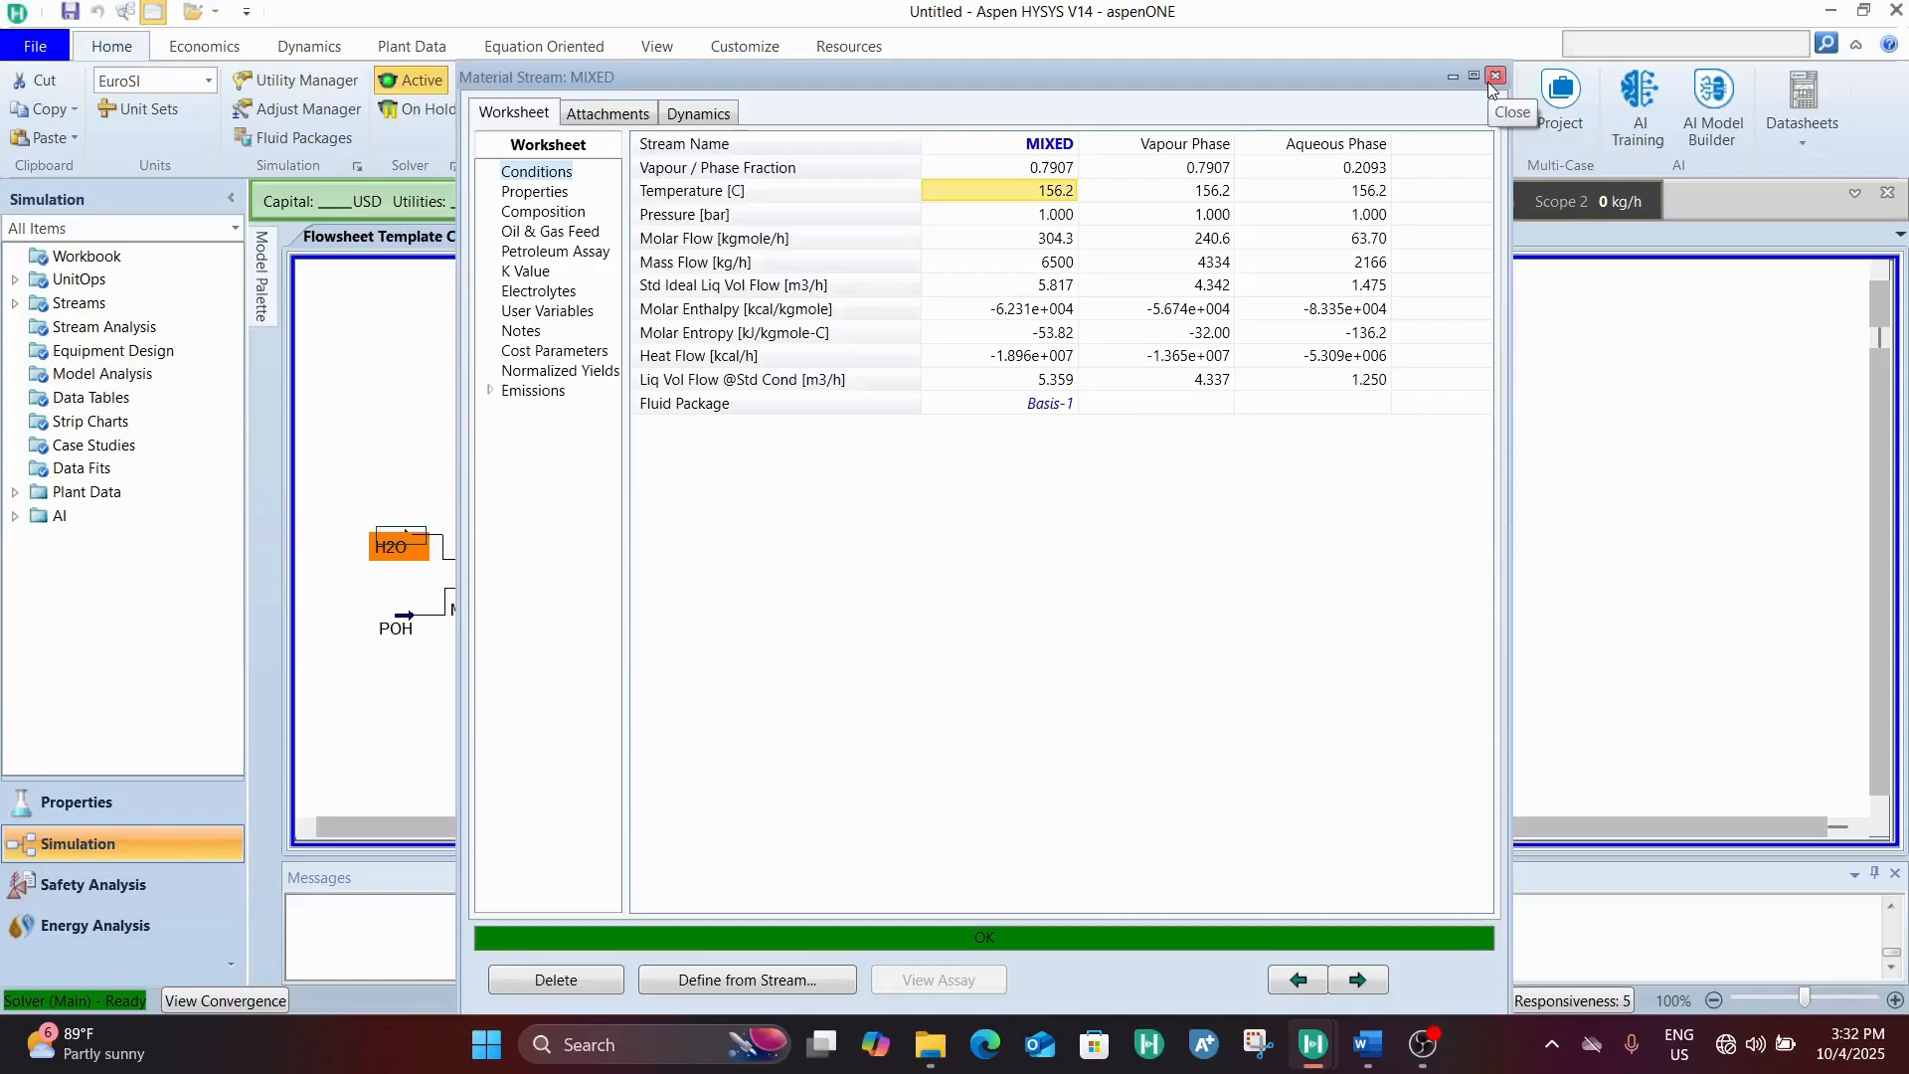
pyautogui.moveTo(1336, 68); pyautogui.dragTo(1309, 113)
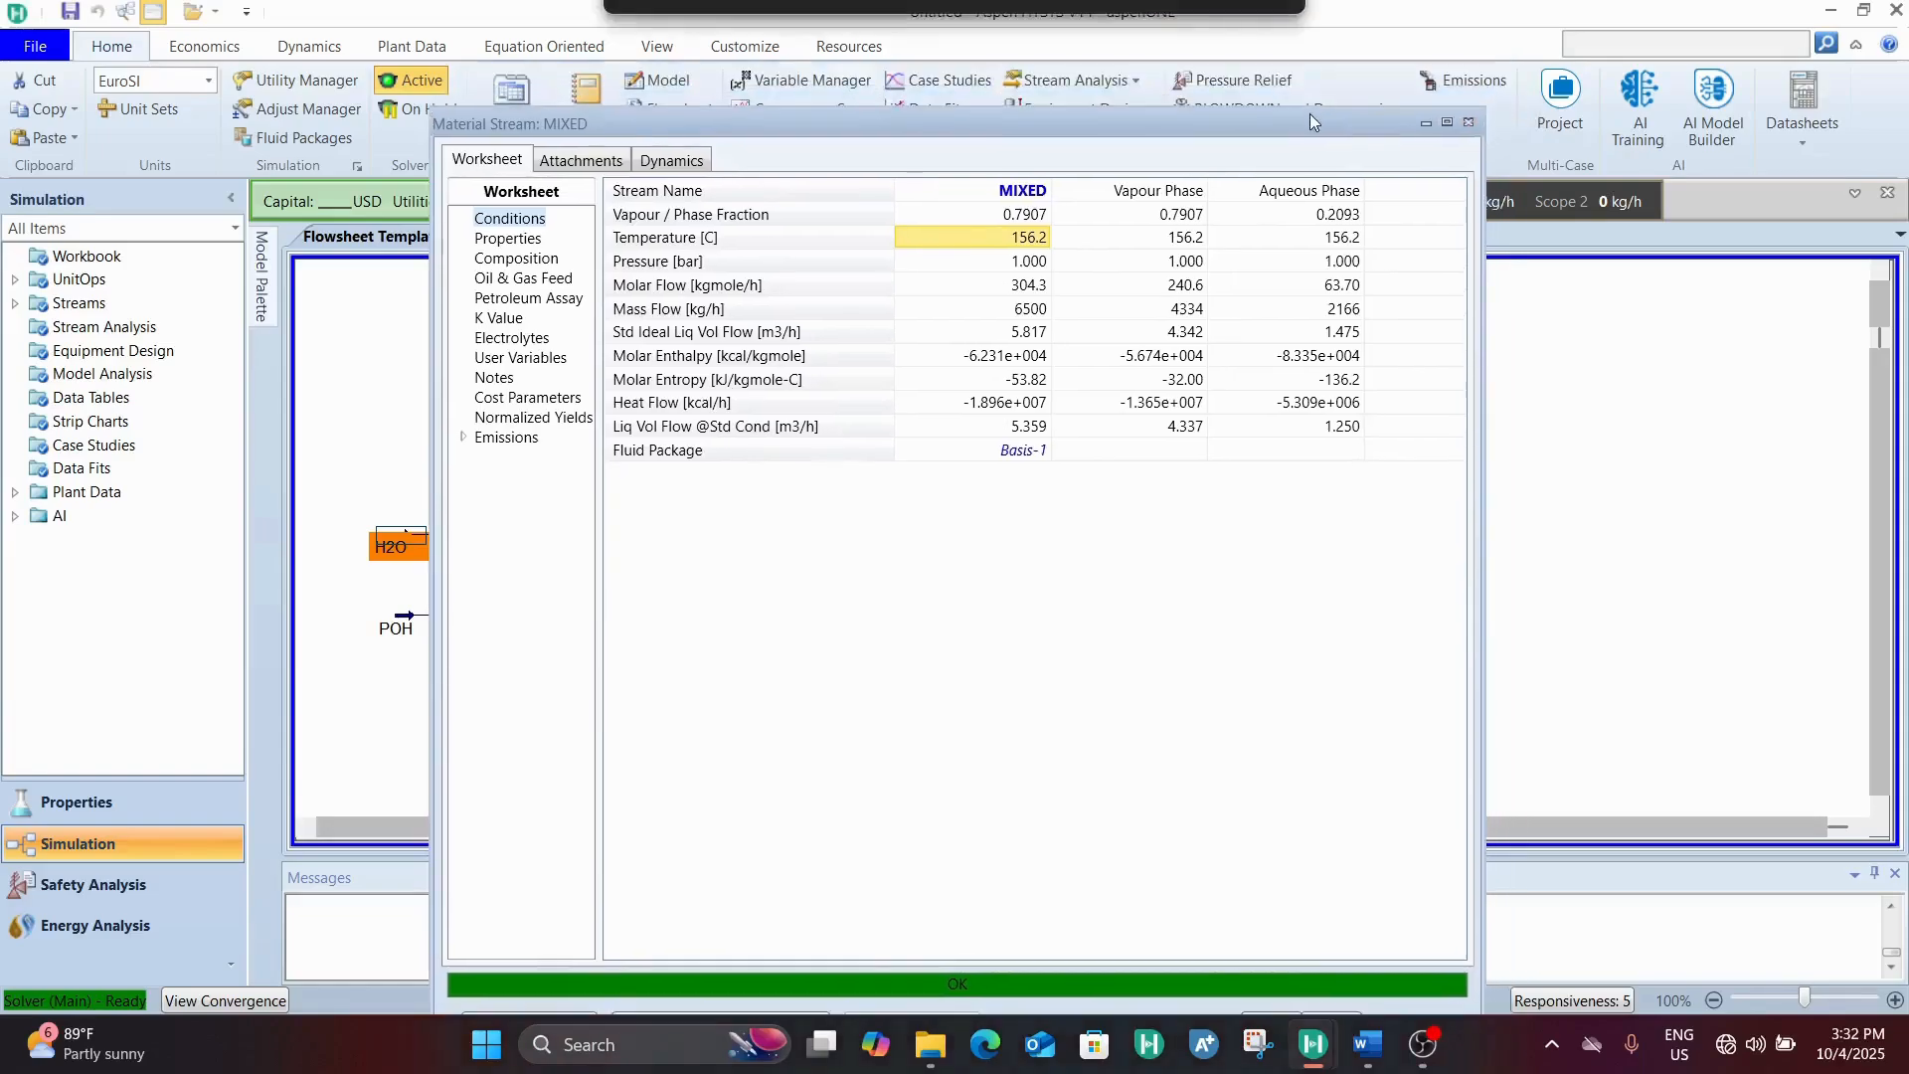
pyautogui.click(1468, 125)
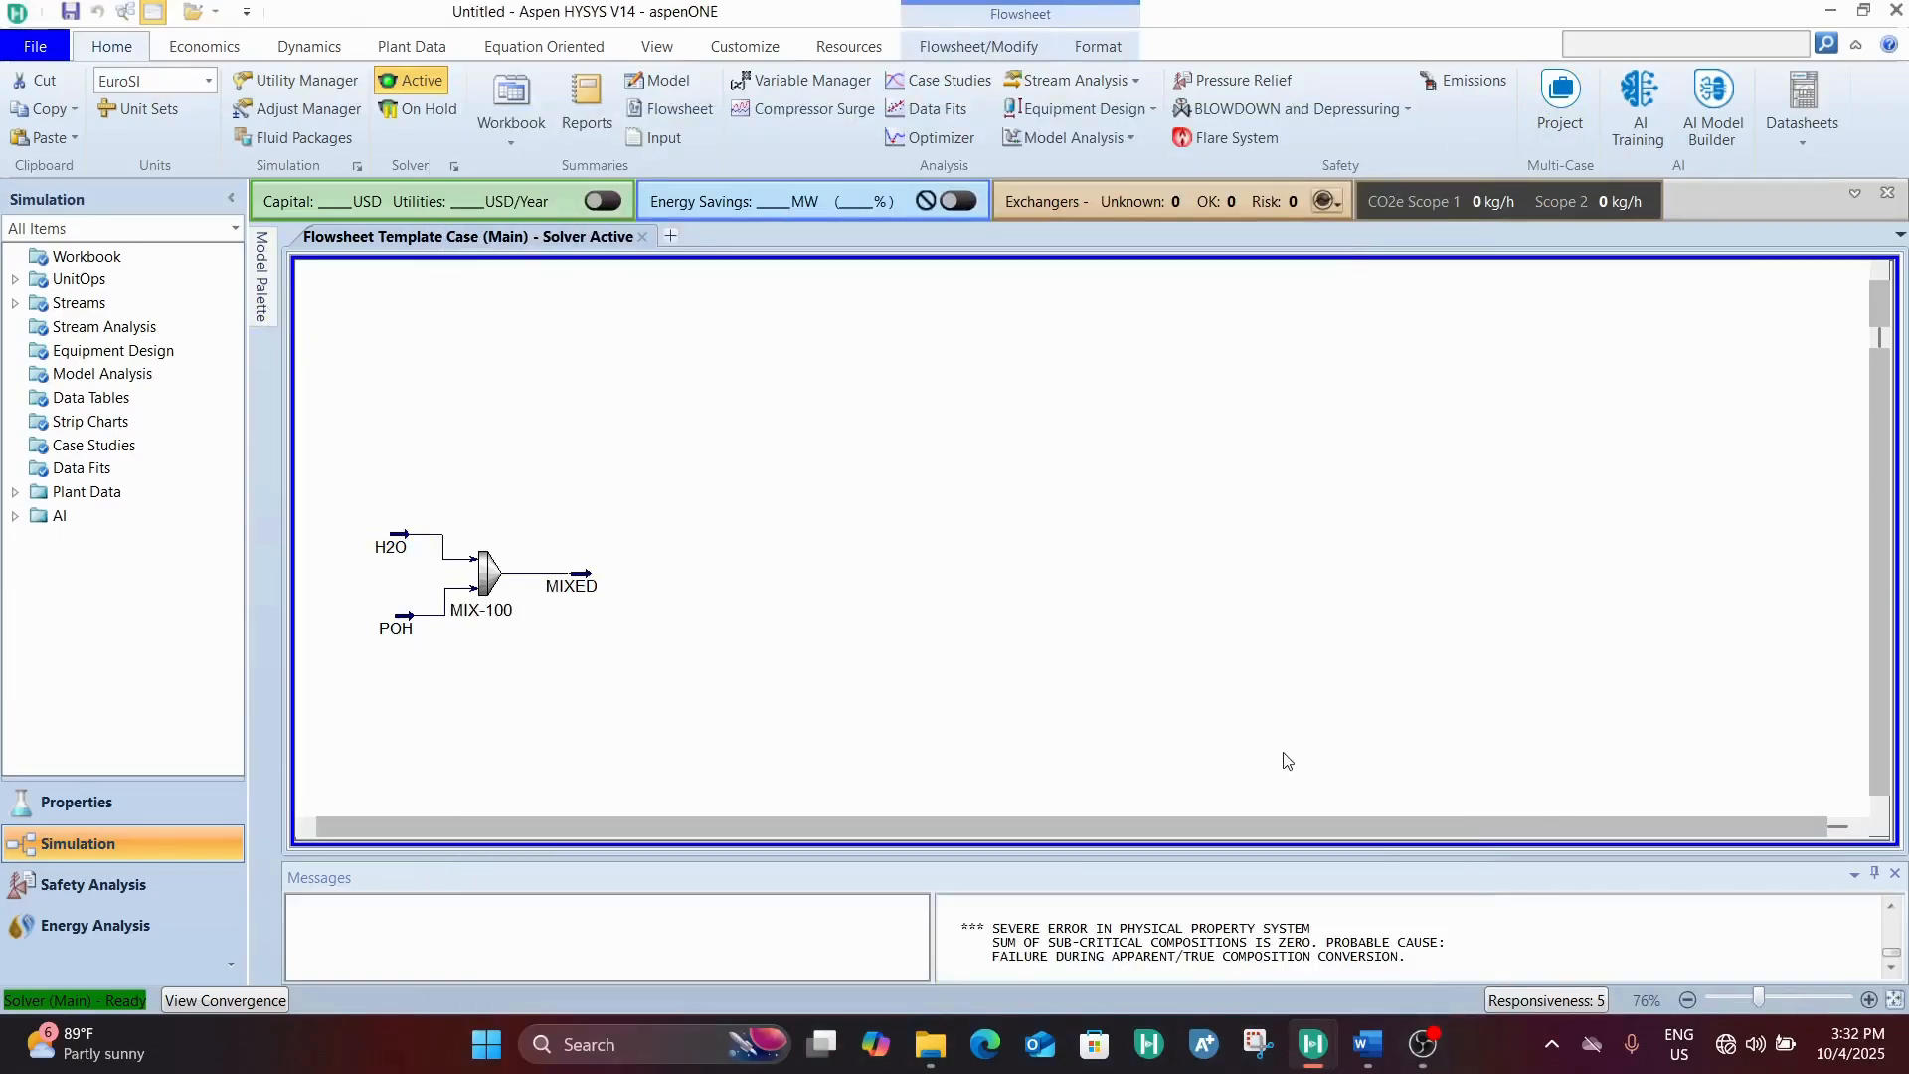
# Switch to Word to read the required electrolyzer inlet conditions, and compare them with the MIXED stream's conditions in HYSYS
pyautogui.click(1370, 1046)
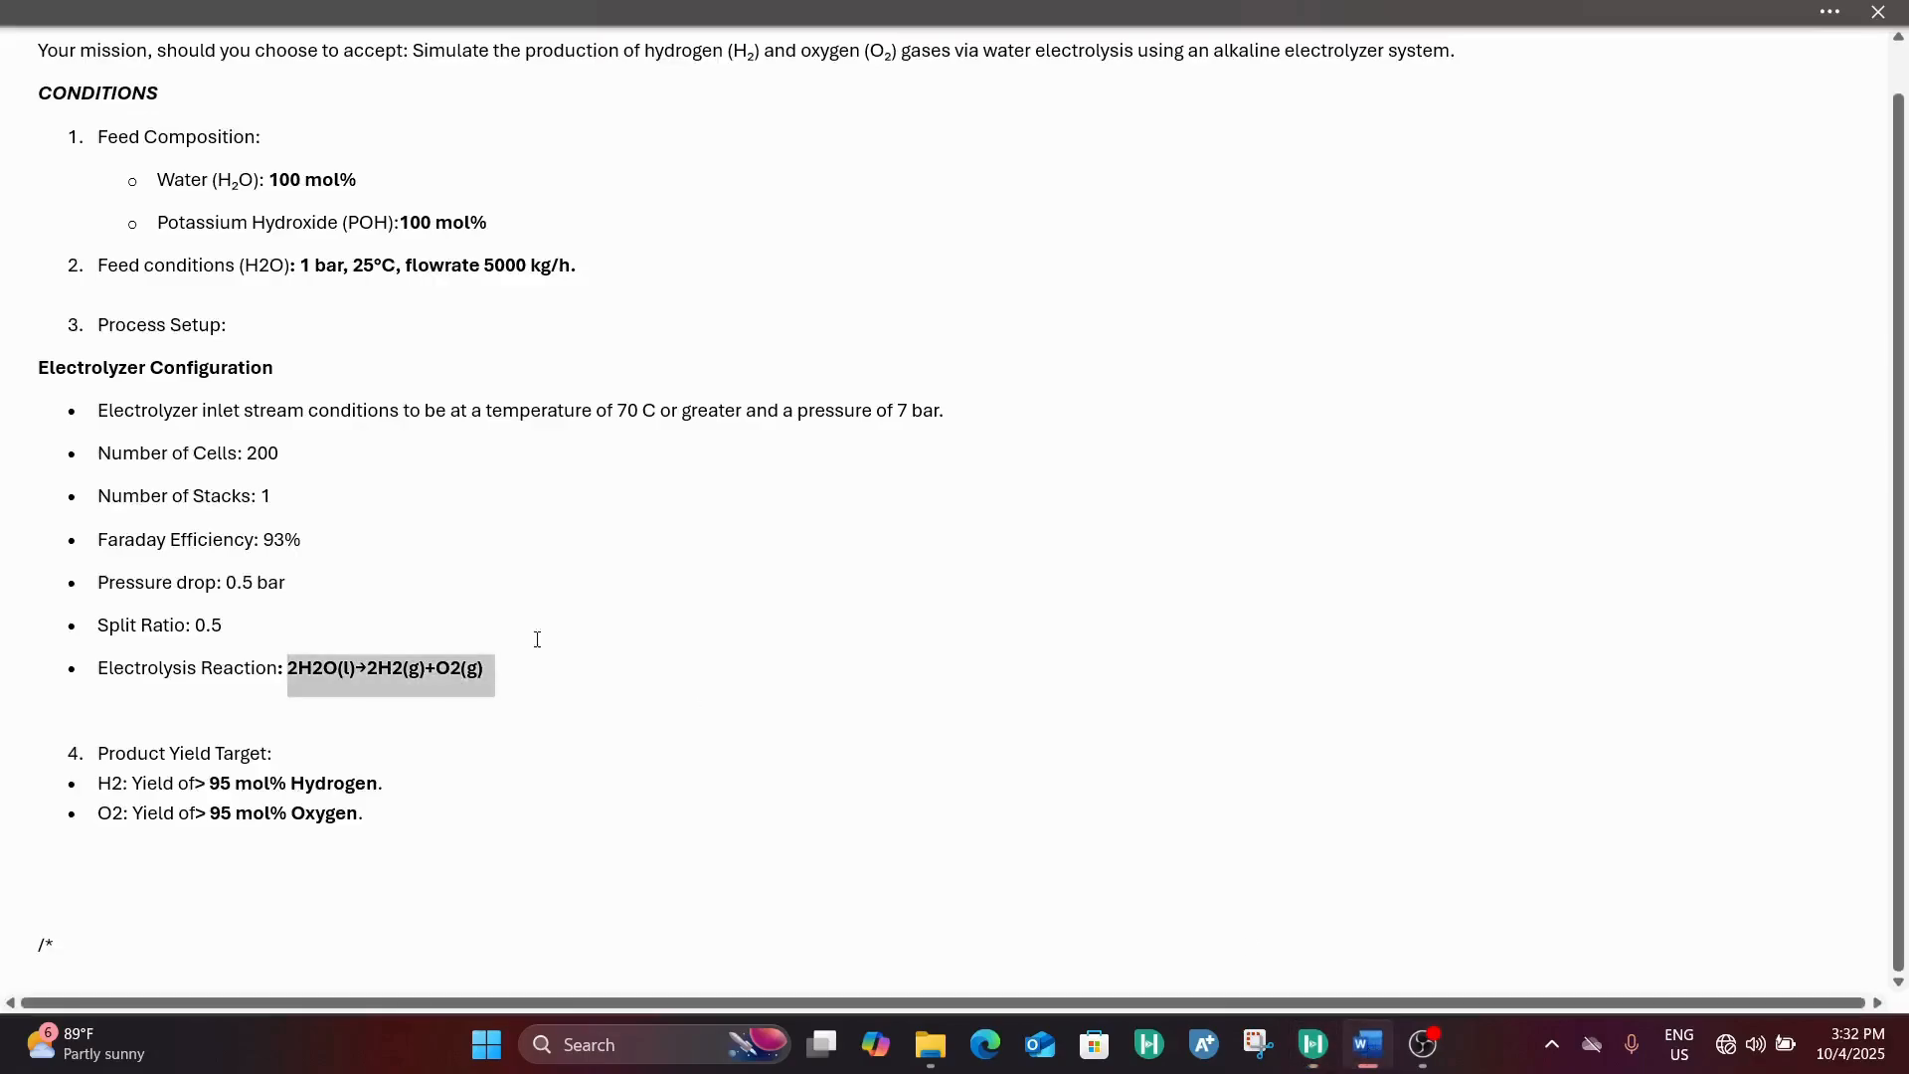
pyautogui.click(471, 593)
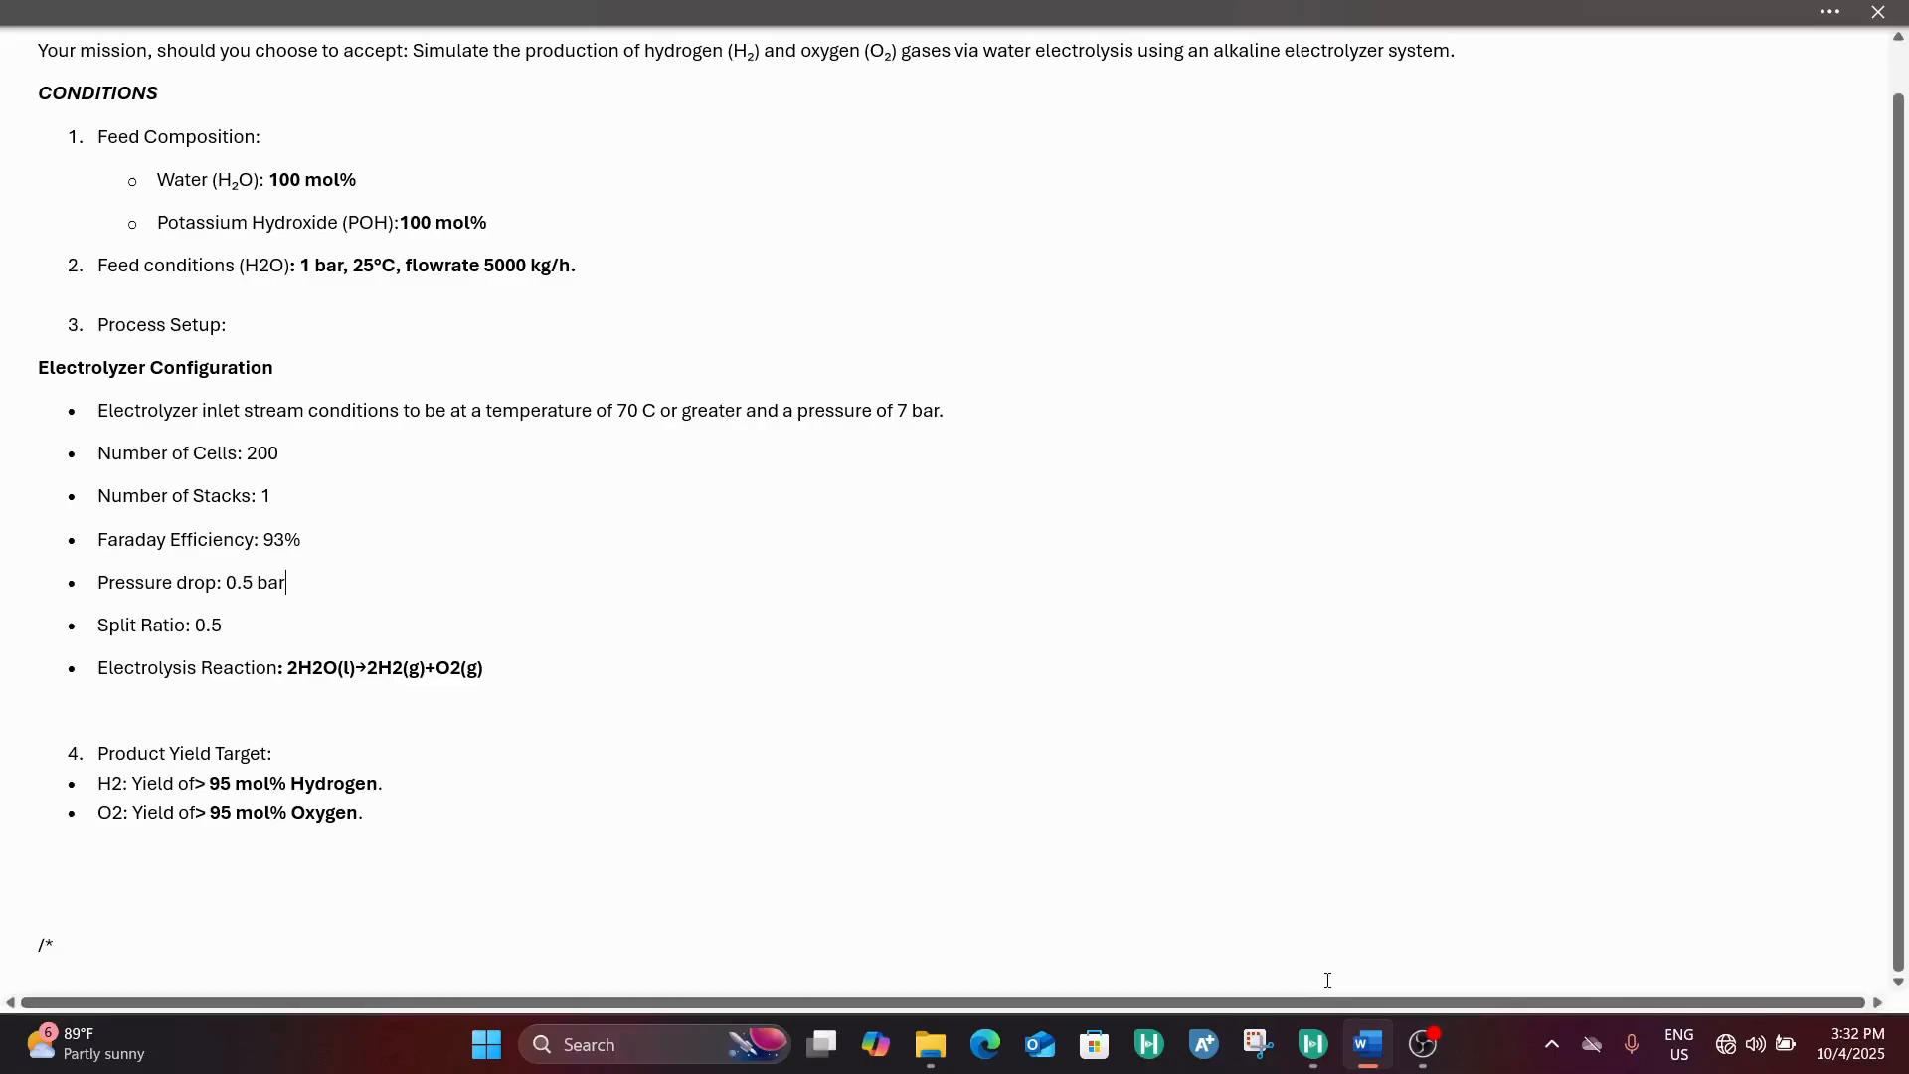
pyautogui.click(1312, 1044)
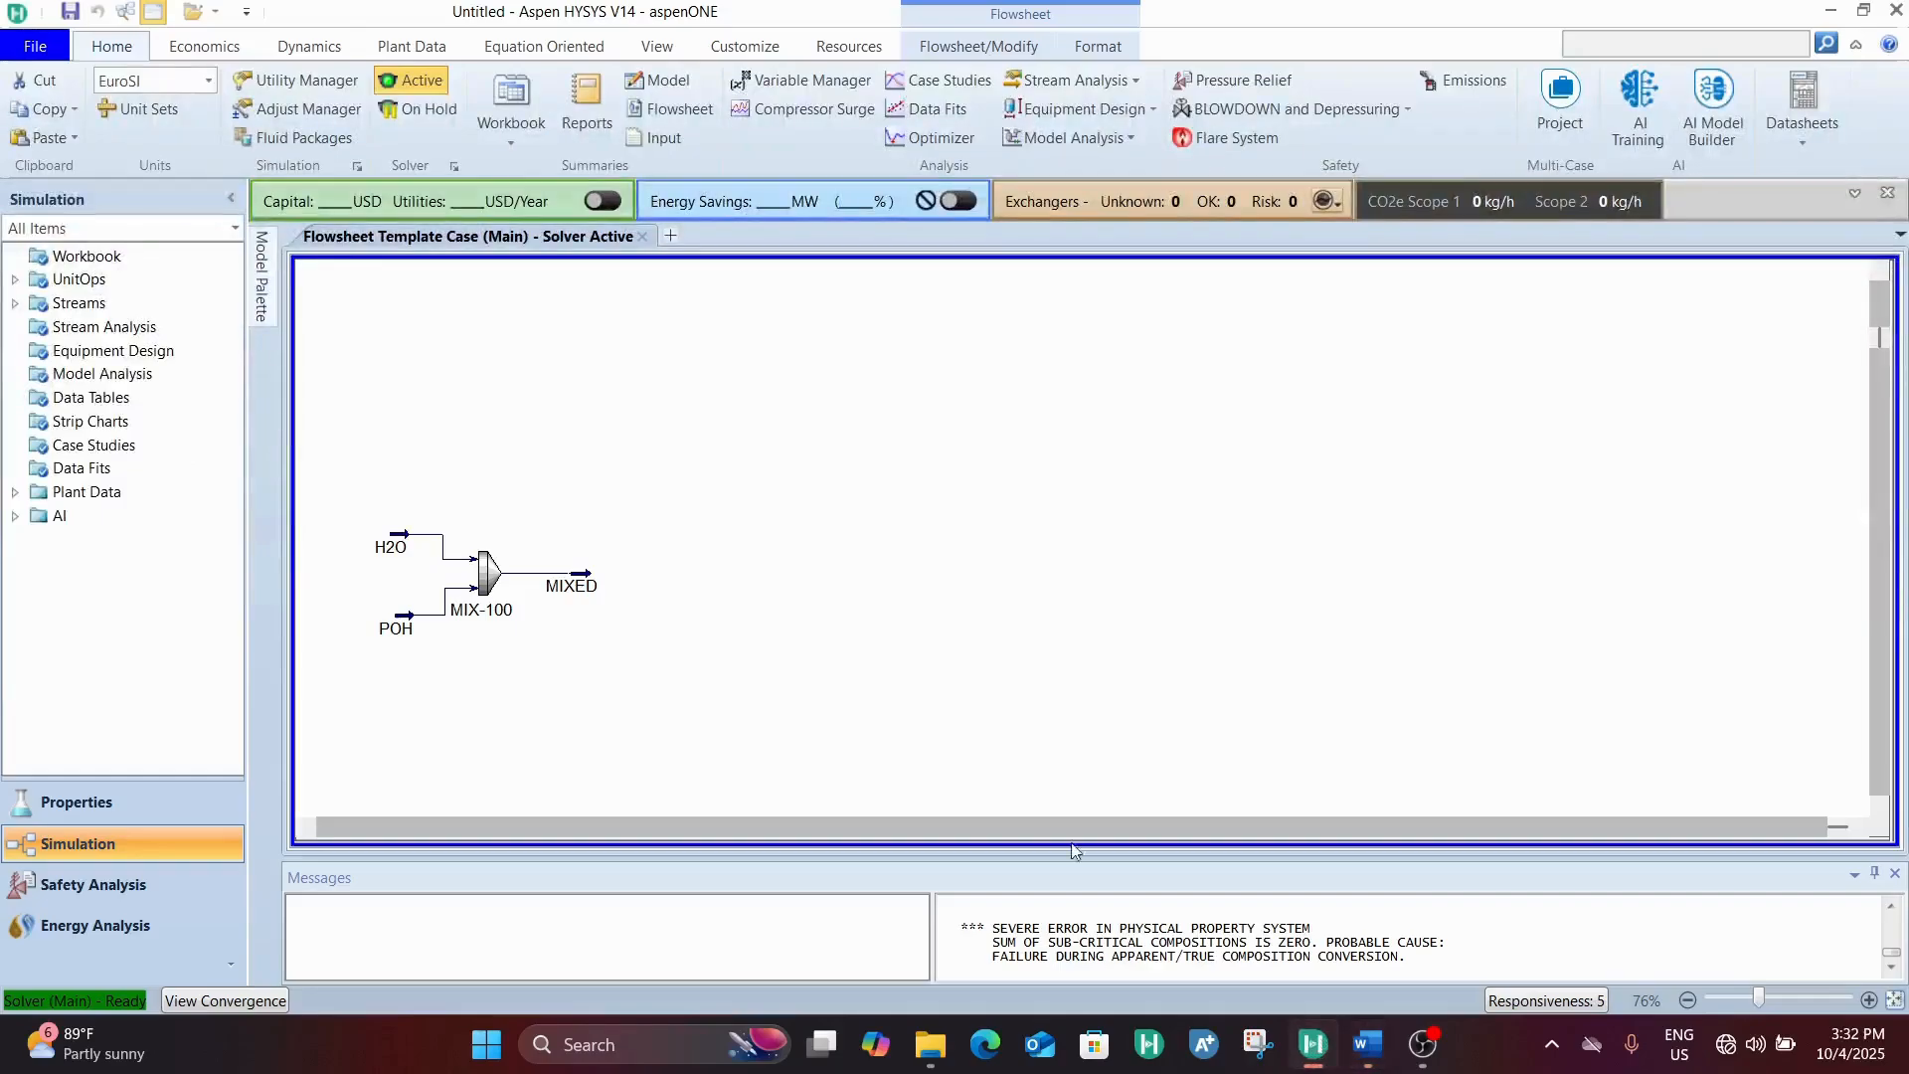
pyautogui.doubleClick(580, 592)
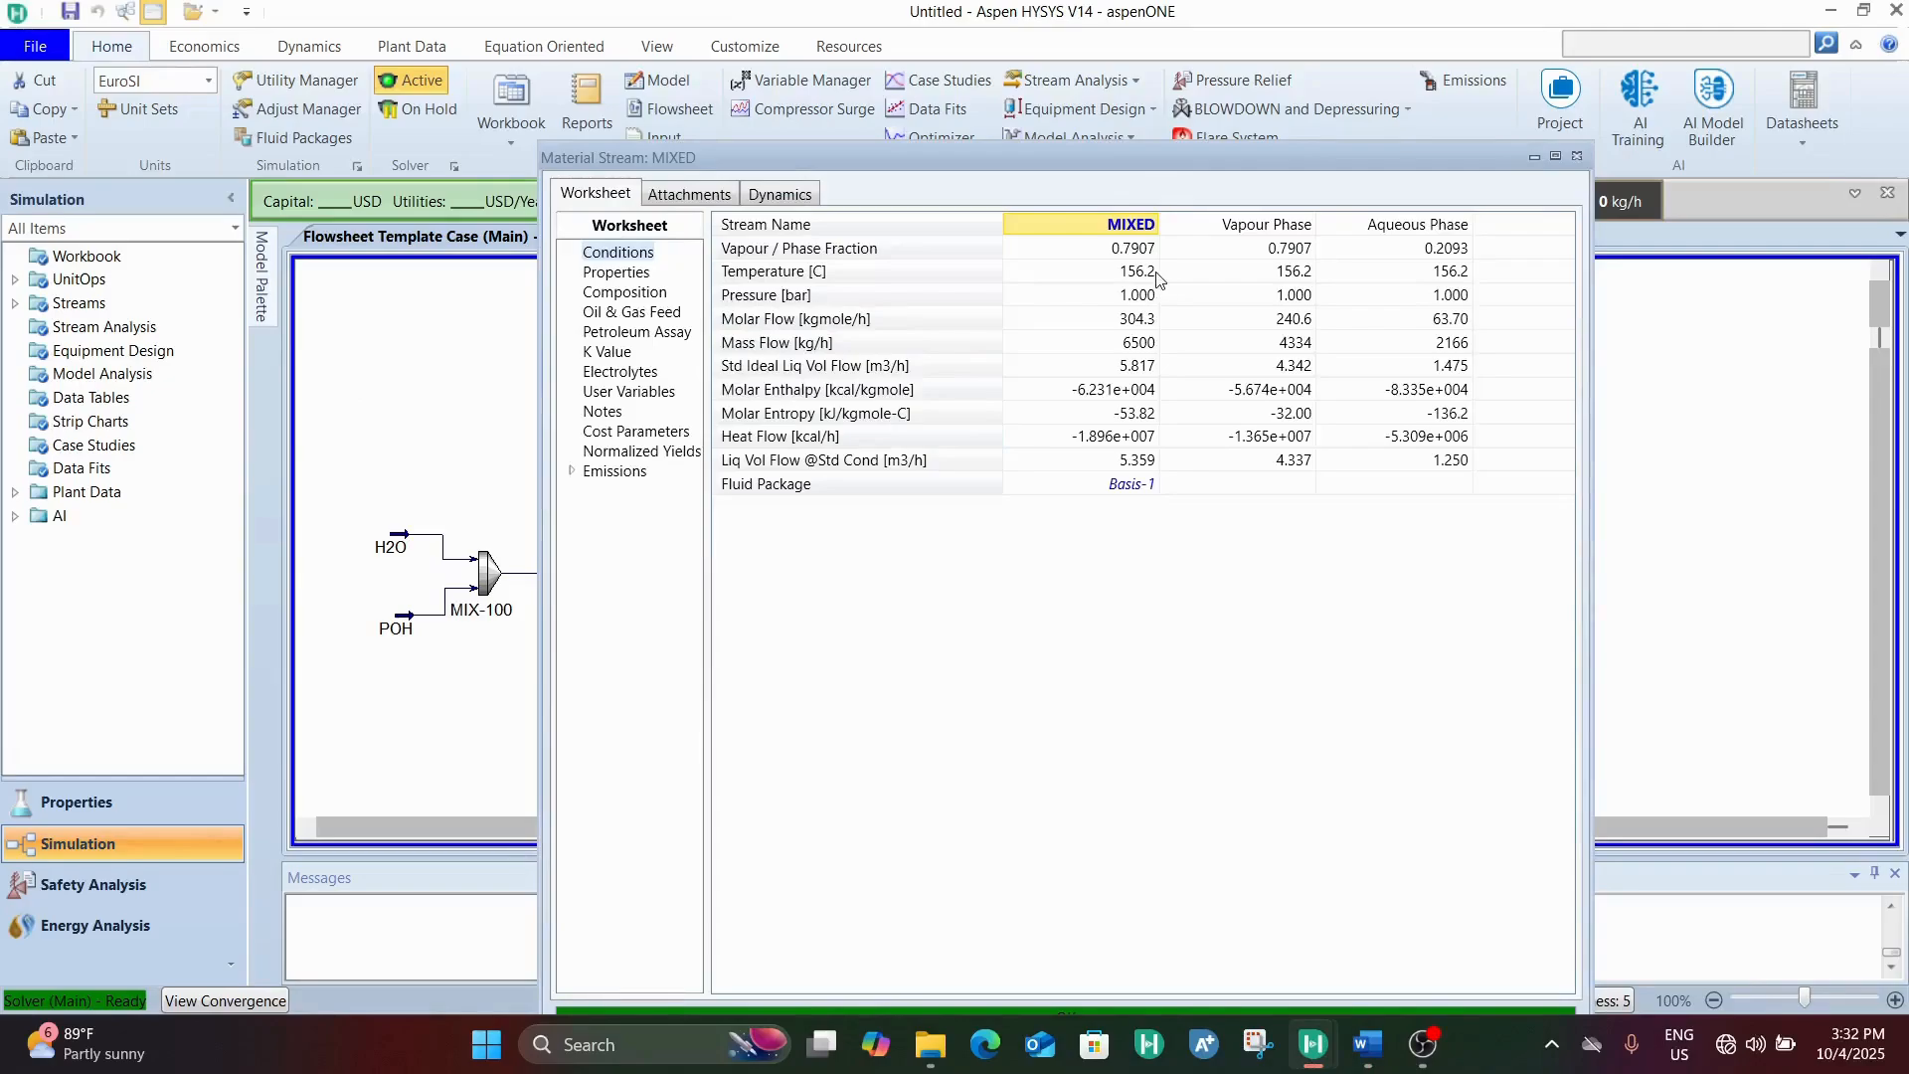
pyautogui.moveTo(1153, 277)
pyautogui.click(1581, 158)
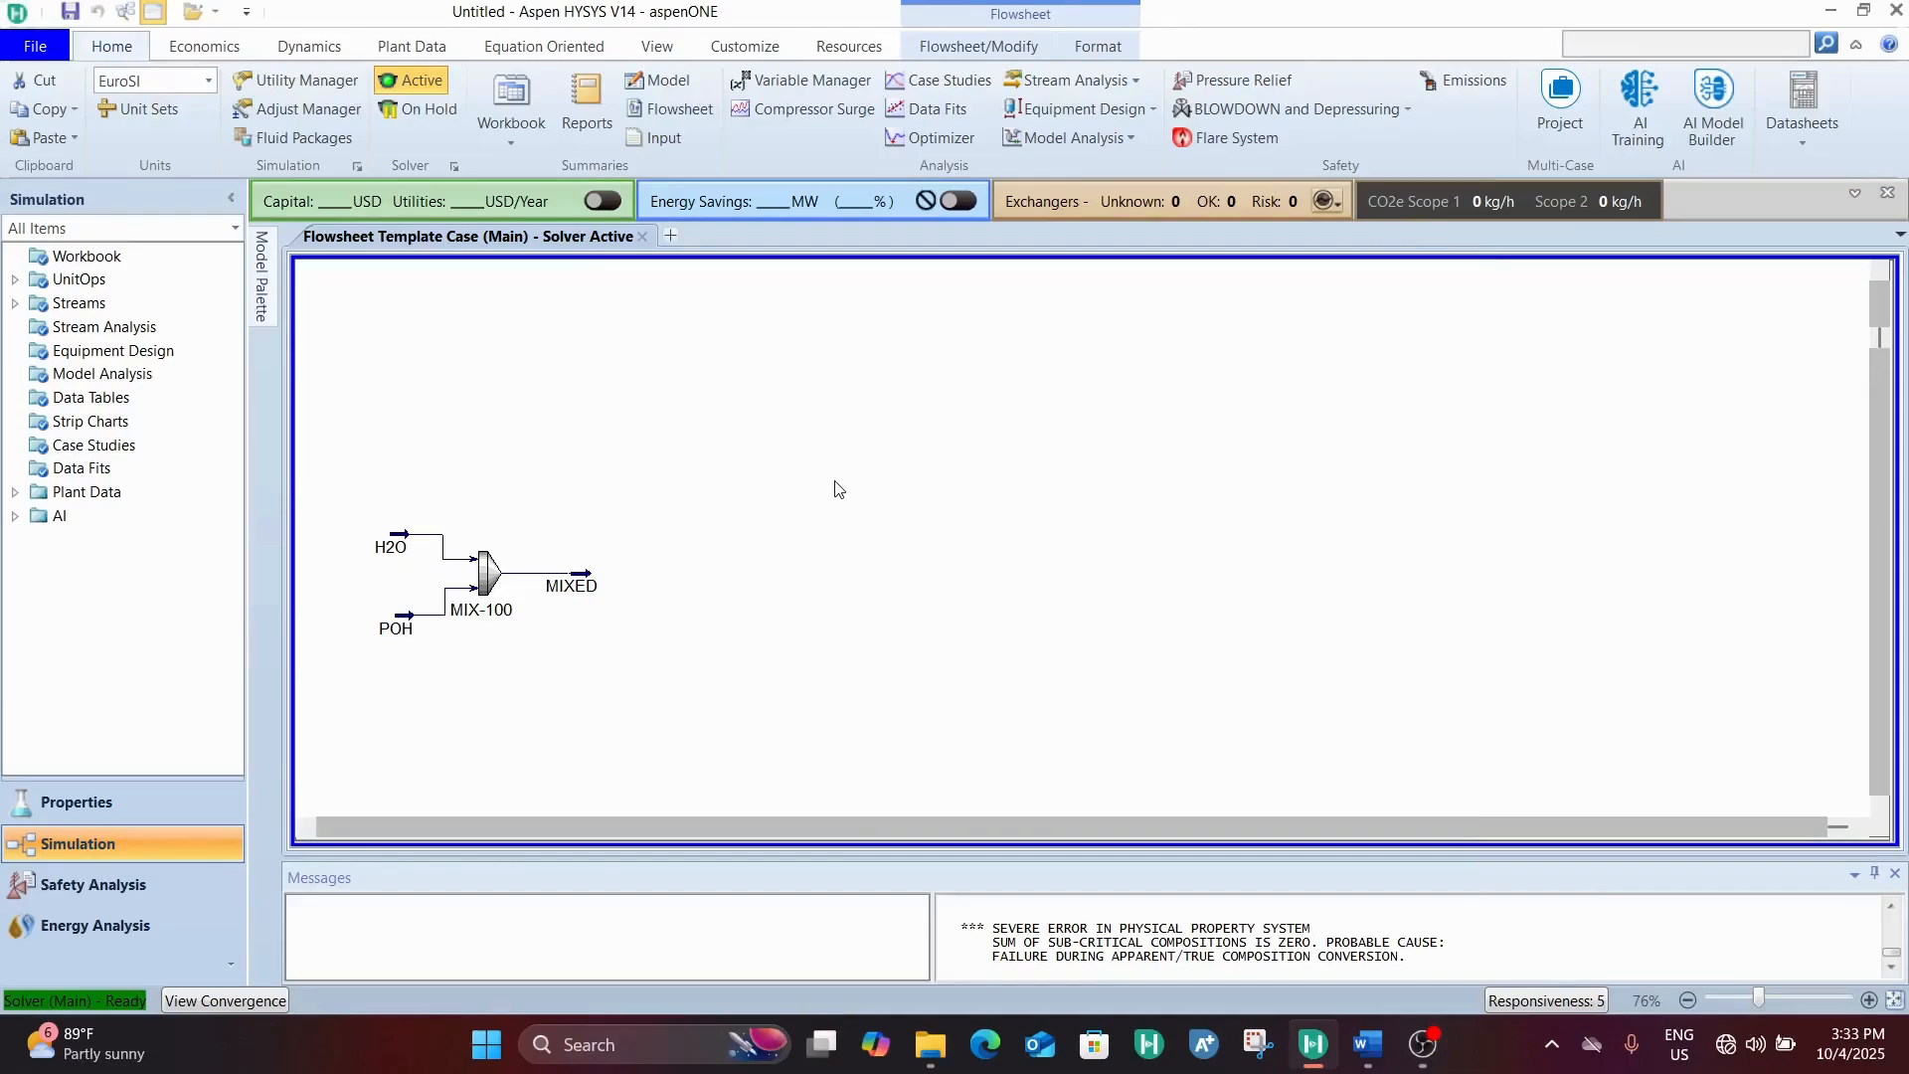
# Place a cooler on the flowsheet just downstream of the MIXED stream, level with it
pyautogui.click(260, 308)
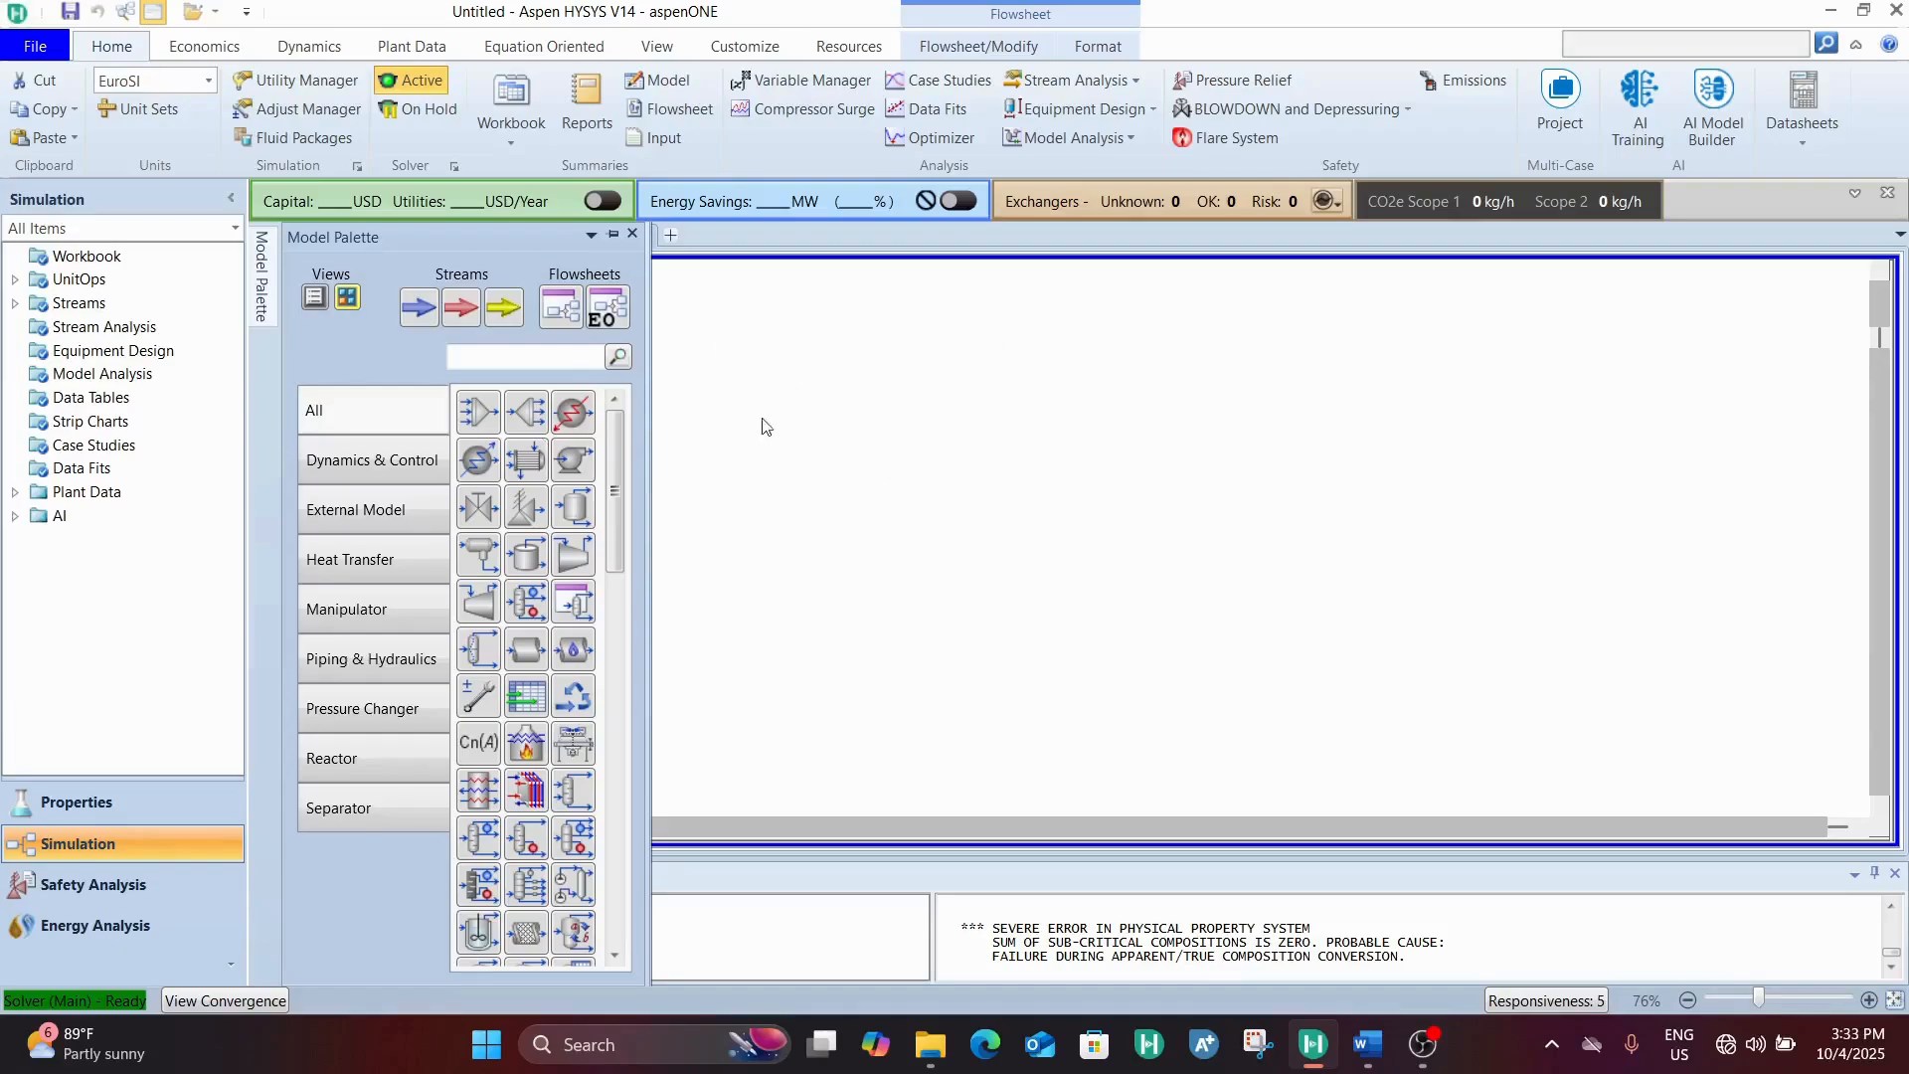
pyautogui.click(472, 469)
pyautogui.click(841, 607)
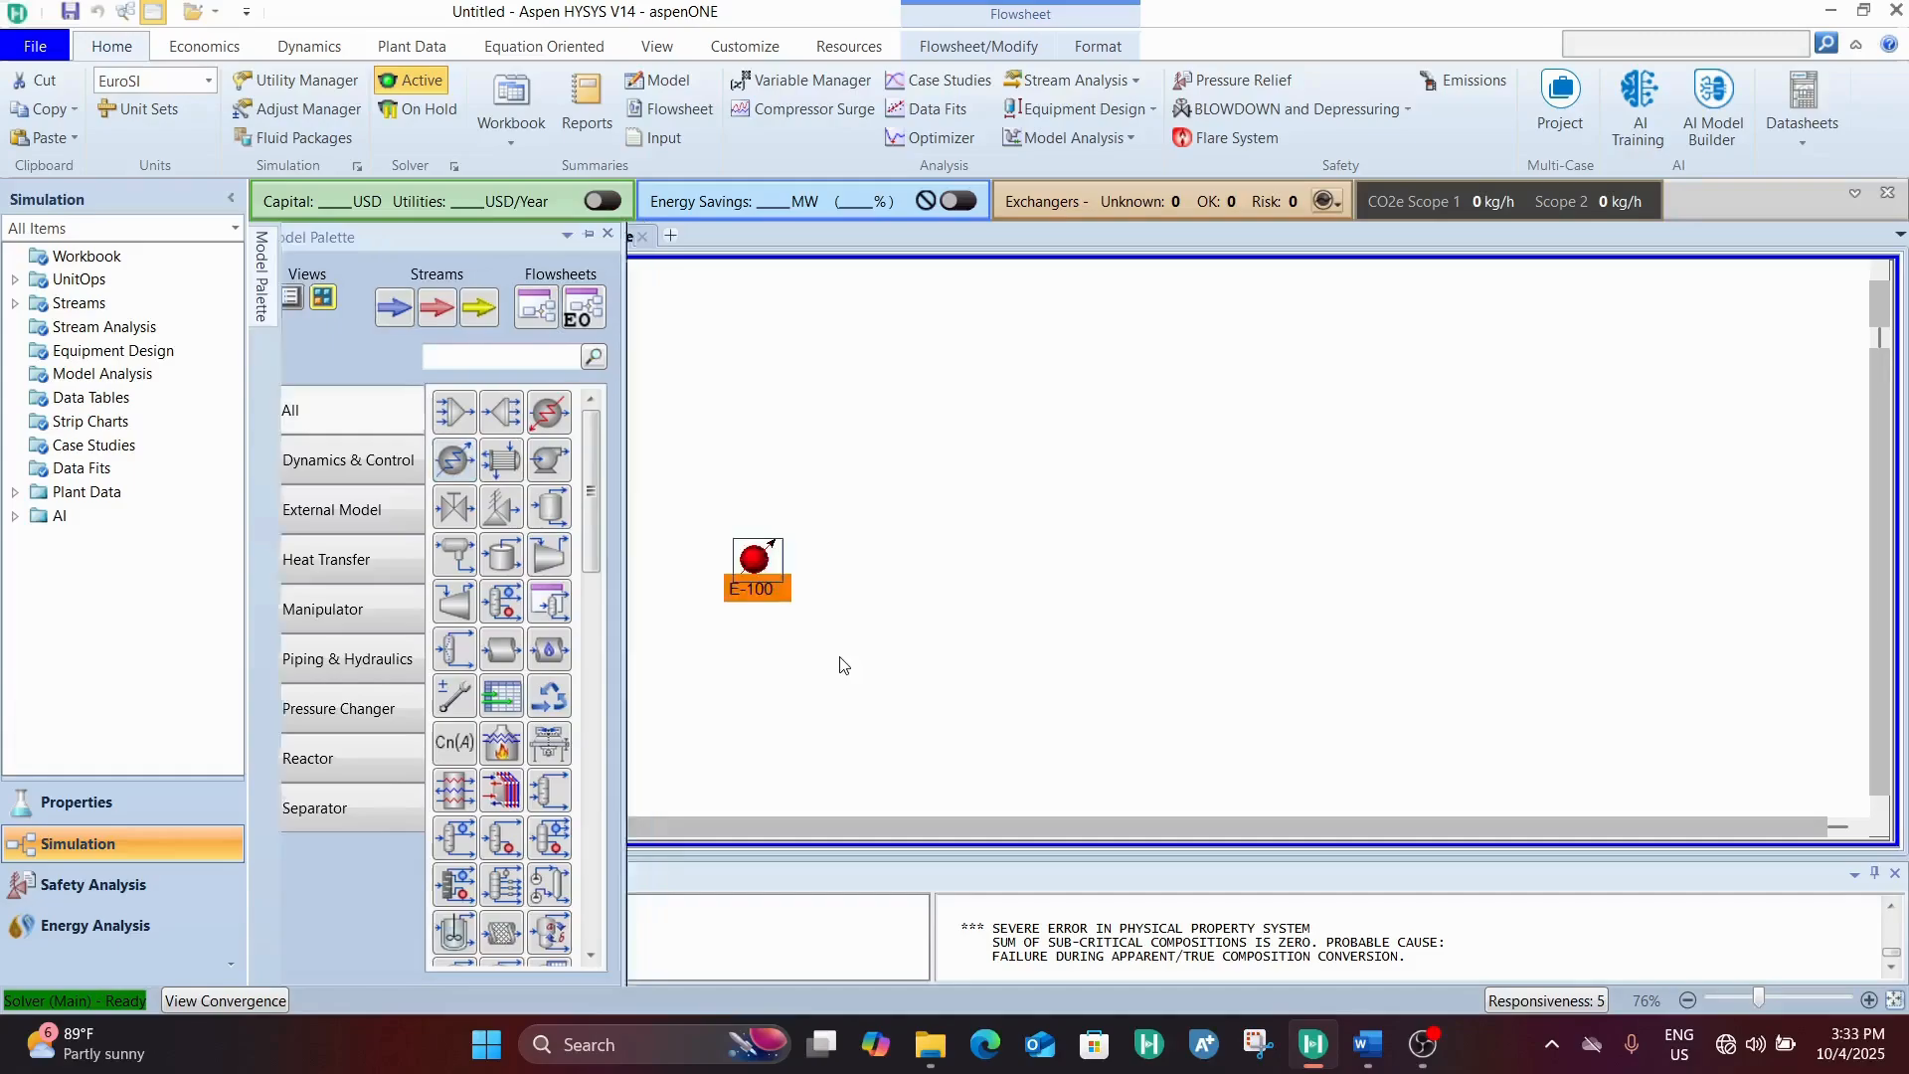
pyautogui.moveTo(668, 610); pyautogui.dragTo(675, 594)
# Connect MIXED as the inlet of cooler E-100 and create its energy stream named E-COOLER
pyautogui.doubleClick(674, 593)
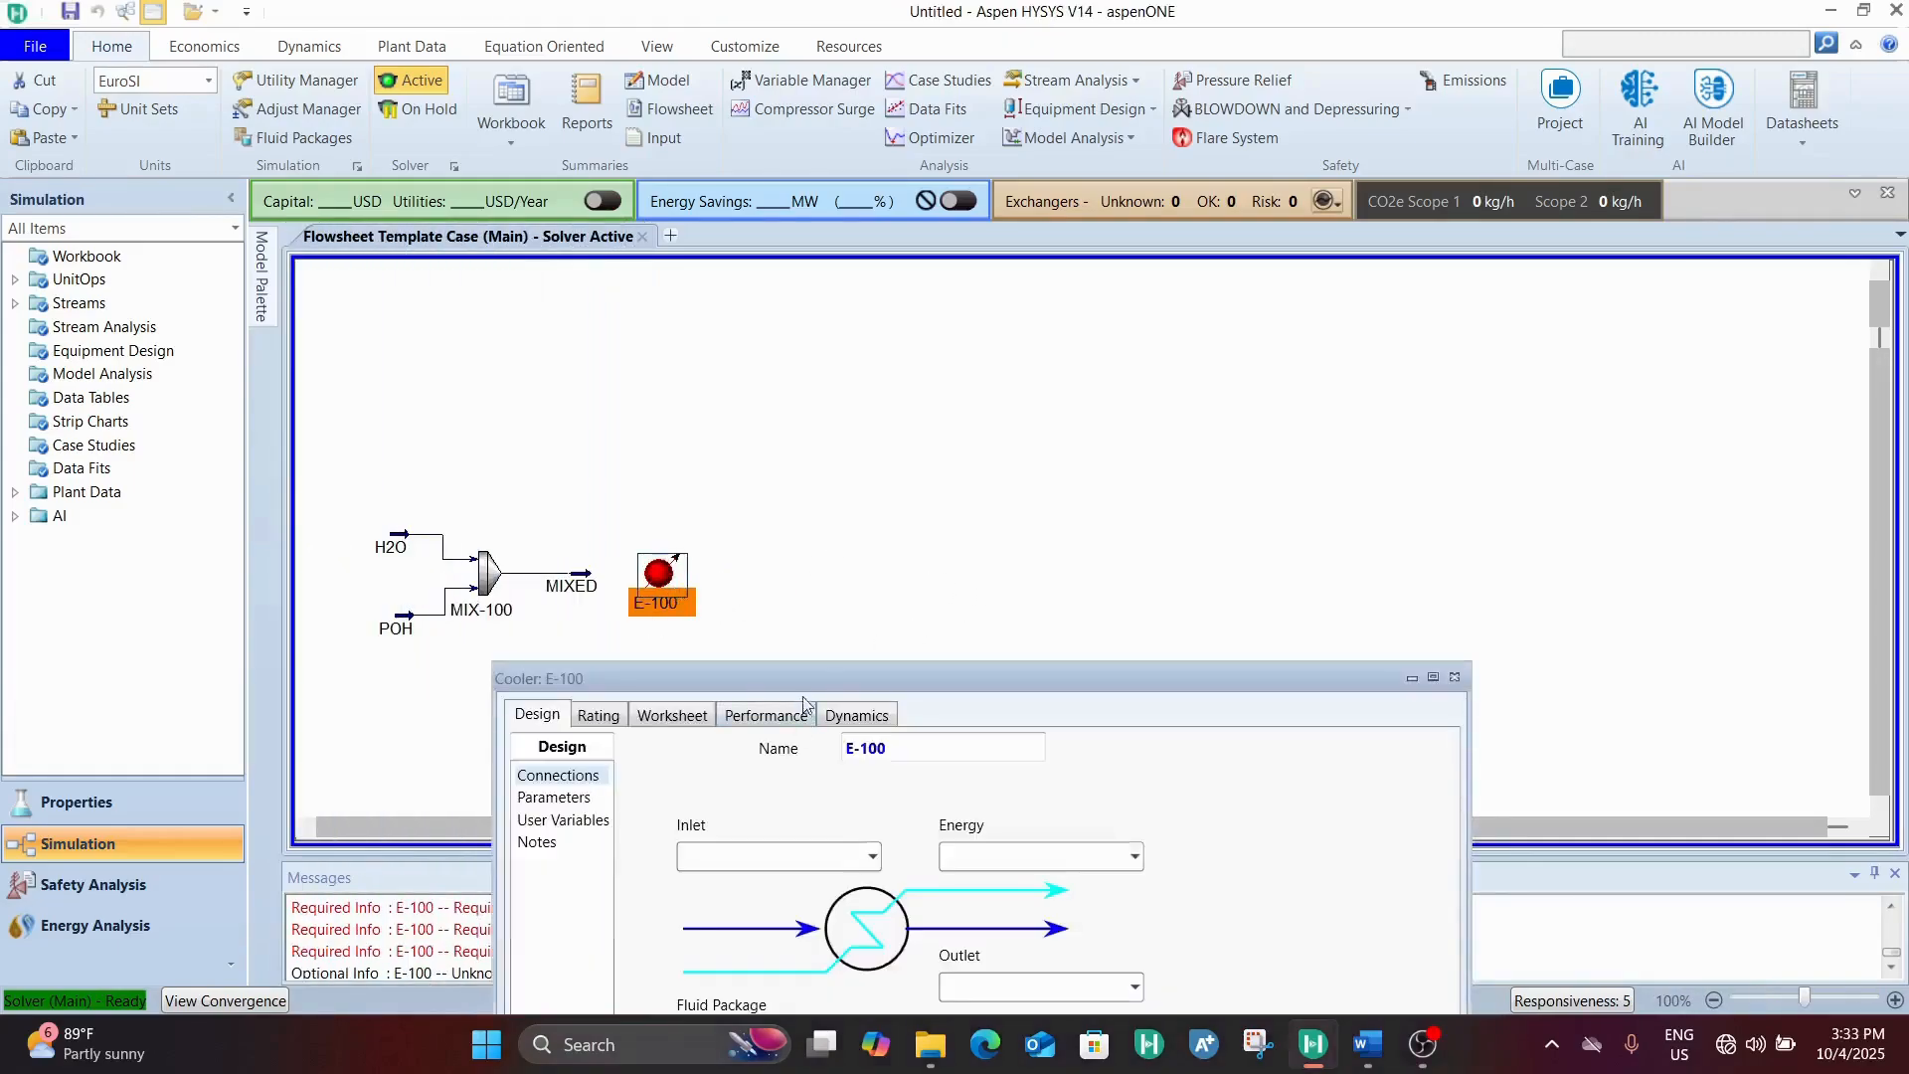
pyautogui.moveTo(860, 676); pyautogui.dragTo(785, 238)
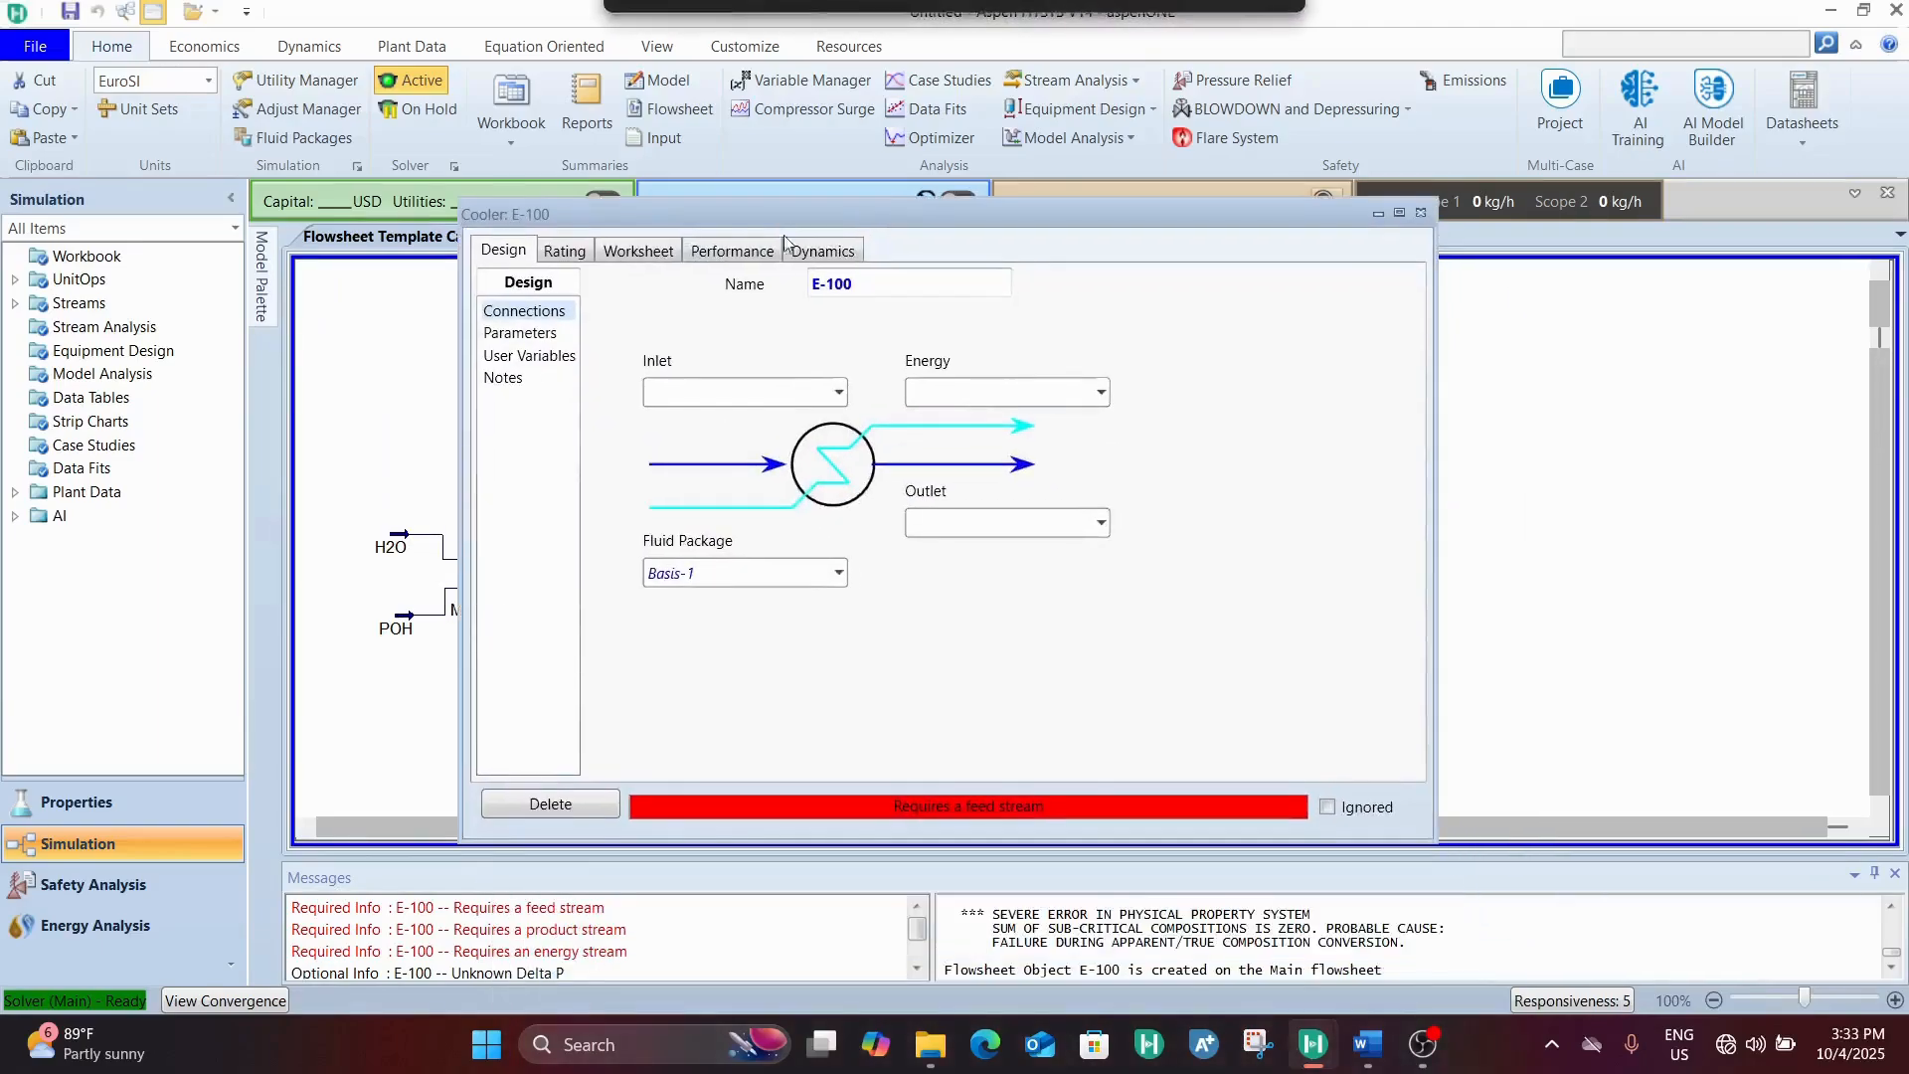
pyautogui.click(839, 394)
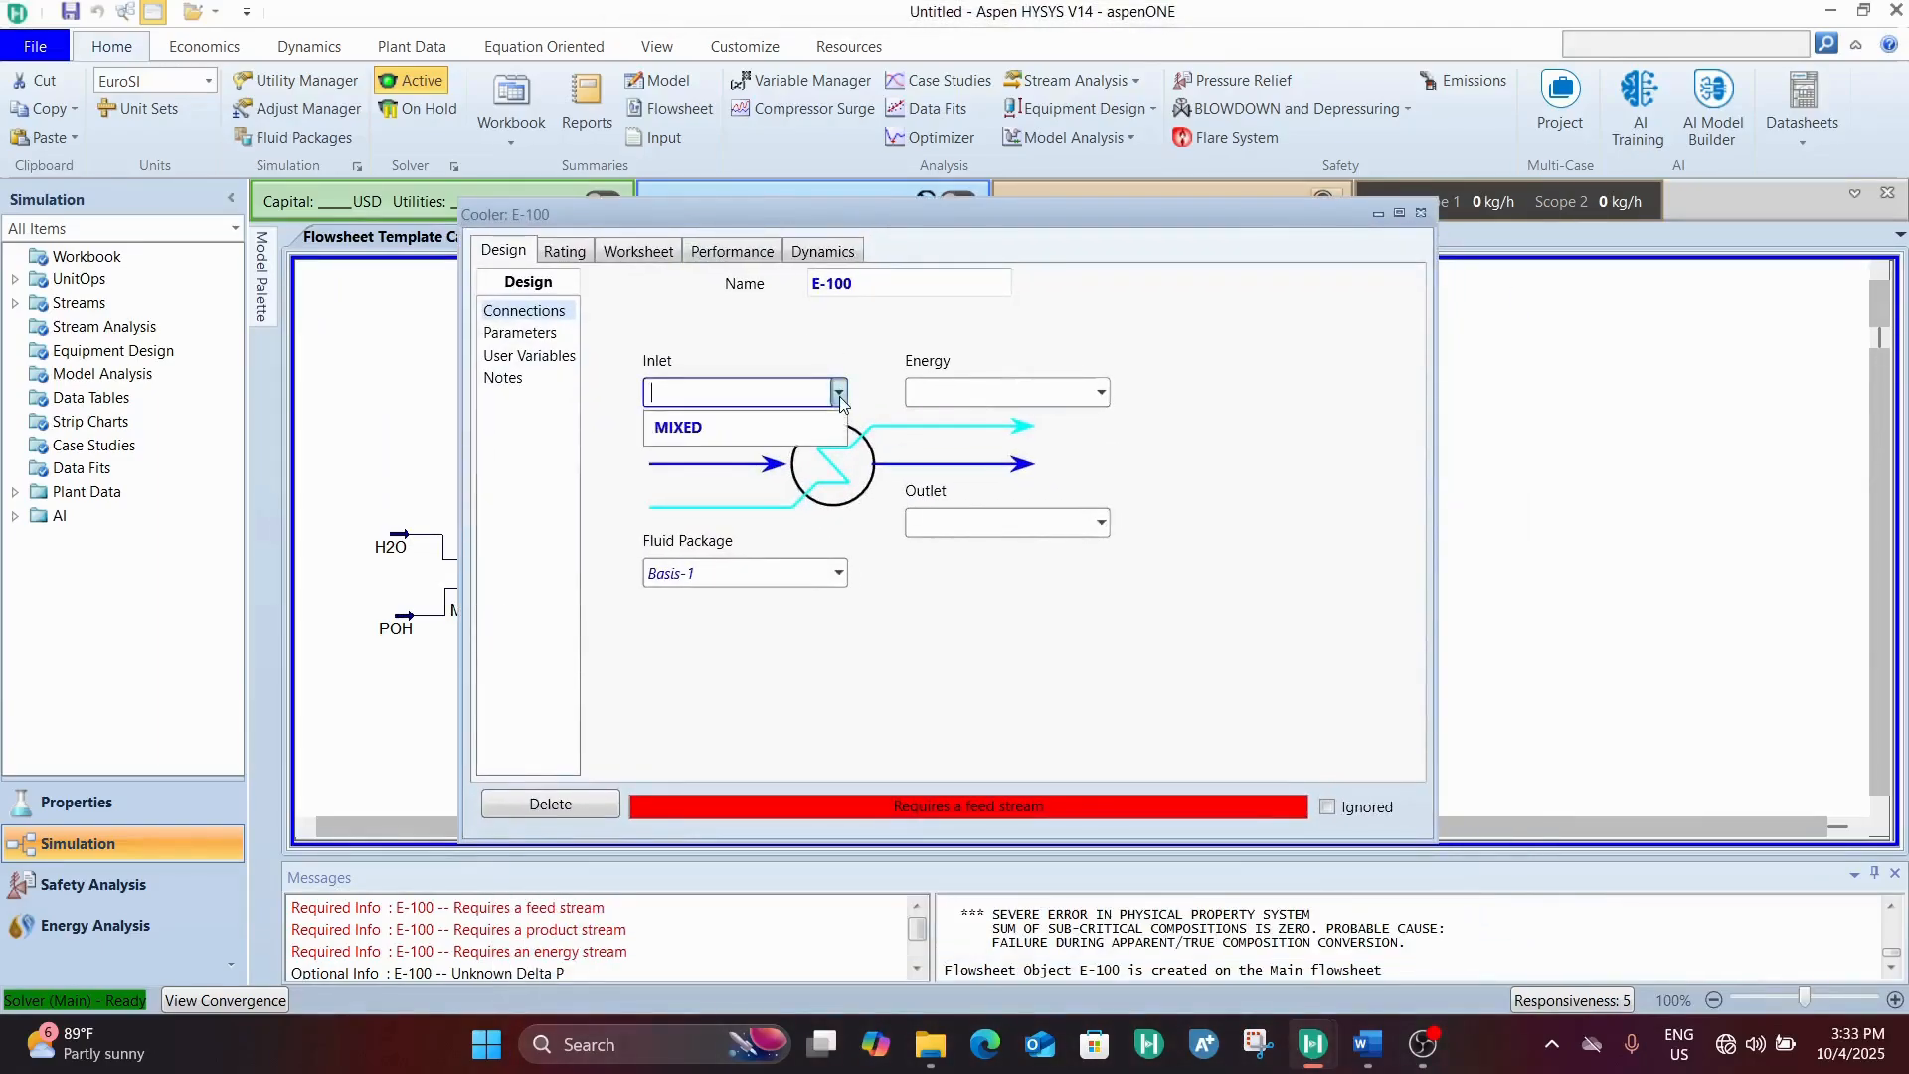
pyautogui.click(787, 433)
pyautogui.click(978, 389)
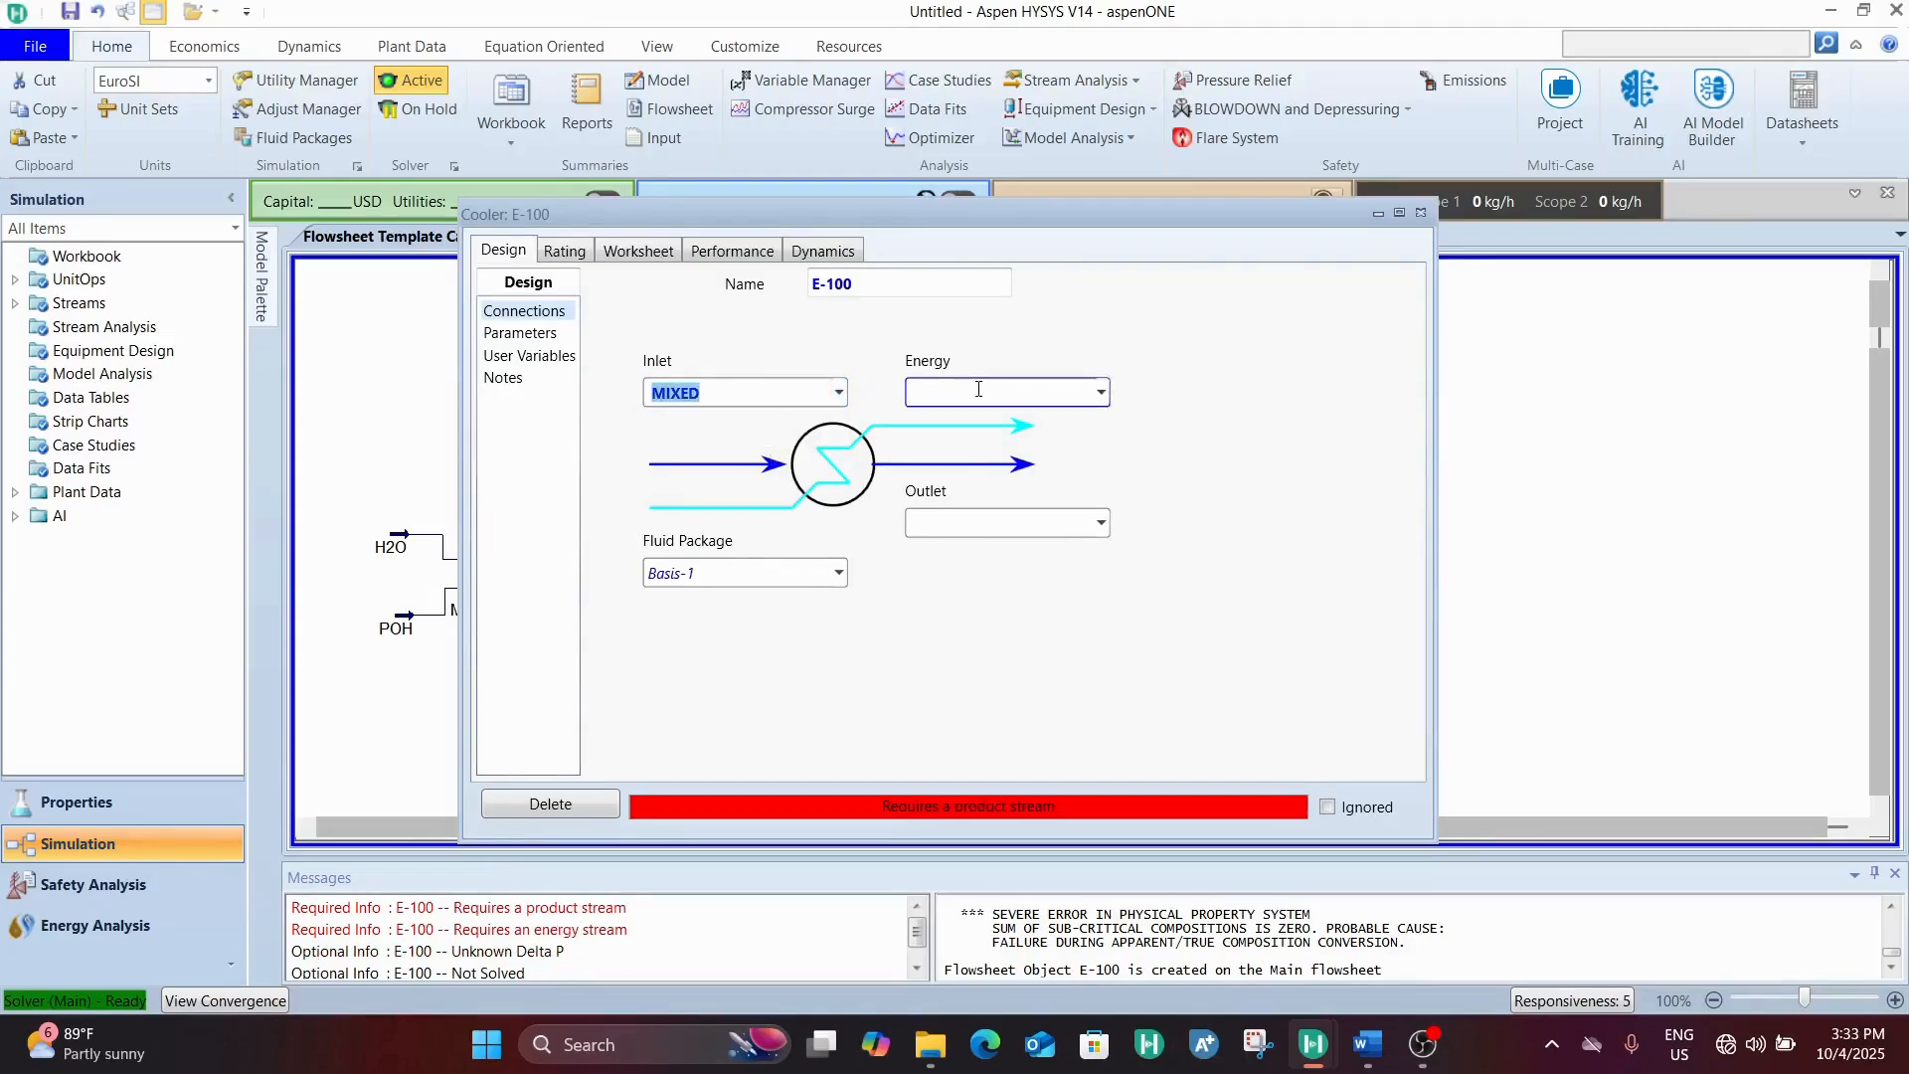
pyautogui.write('E-COOLER')
pyautogui.press('Return')
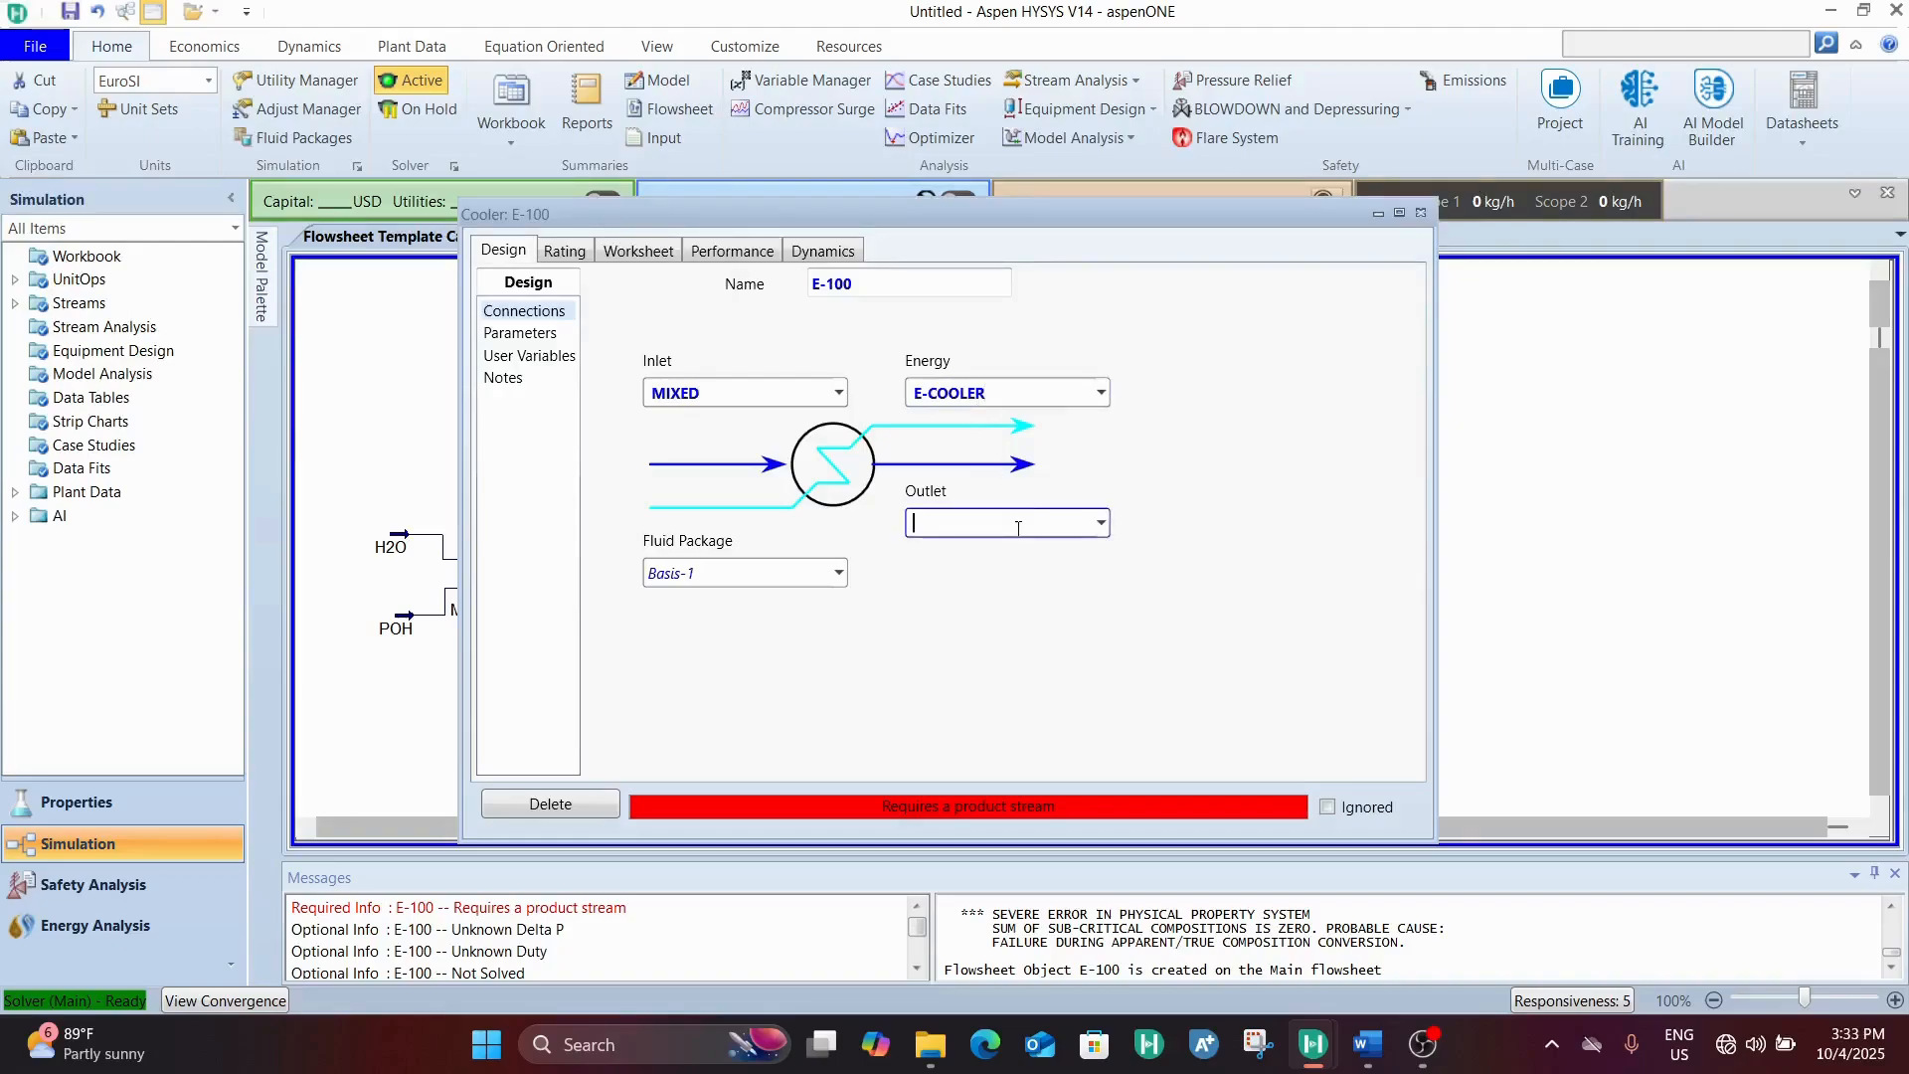
# Create an outlet stream named COOLED for cooler E-100
pyautogui.write('Cool')
pyautogui.write('OLE')
pyautogui.write('D')
pyautogui.press('Return')
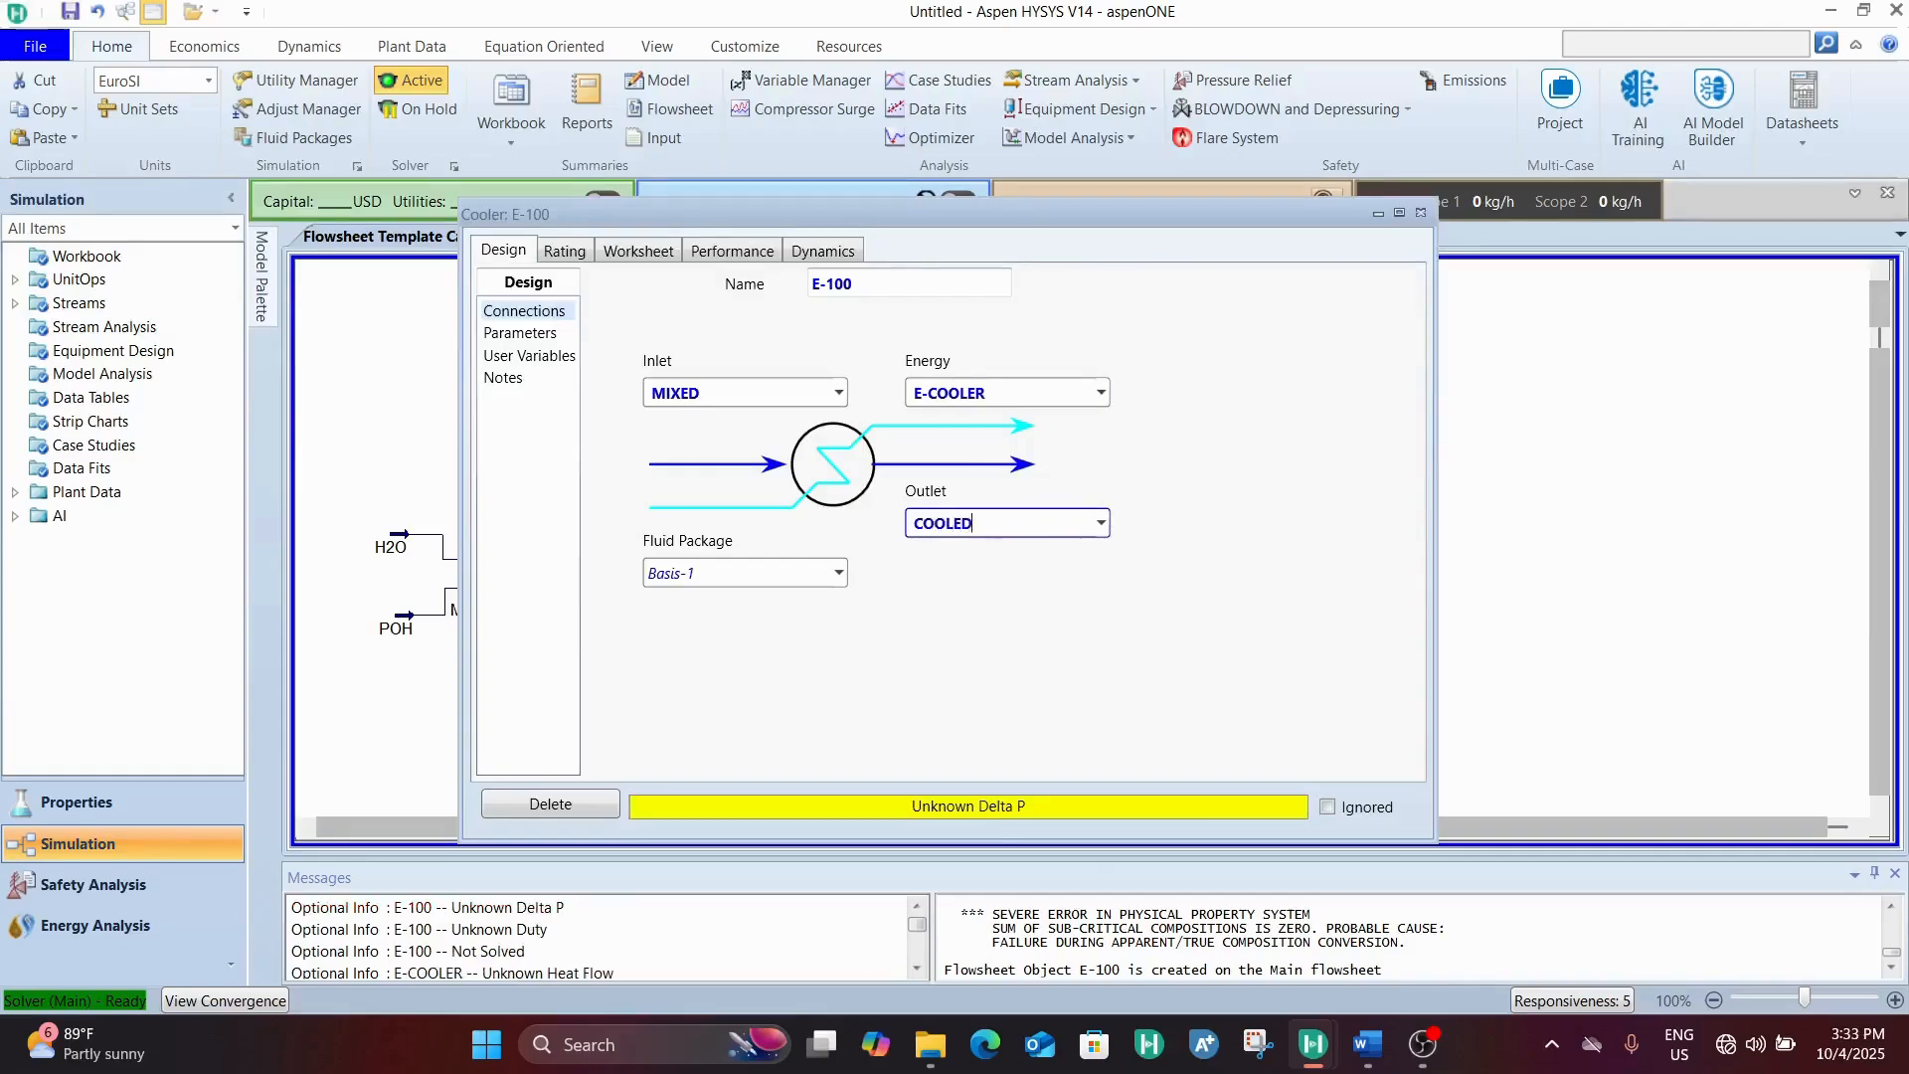
# Set the COOLED outlet stream's pressure to 0.5 bar in the worksheet of cooler E-100
pyautogui.click(641, 253)
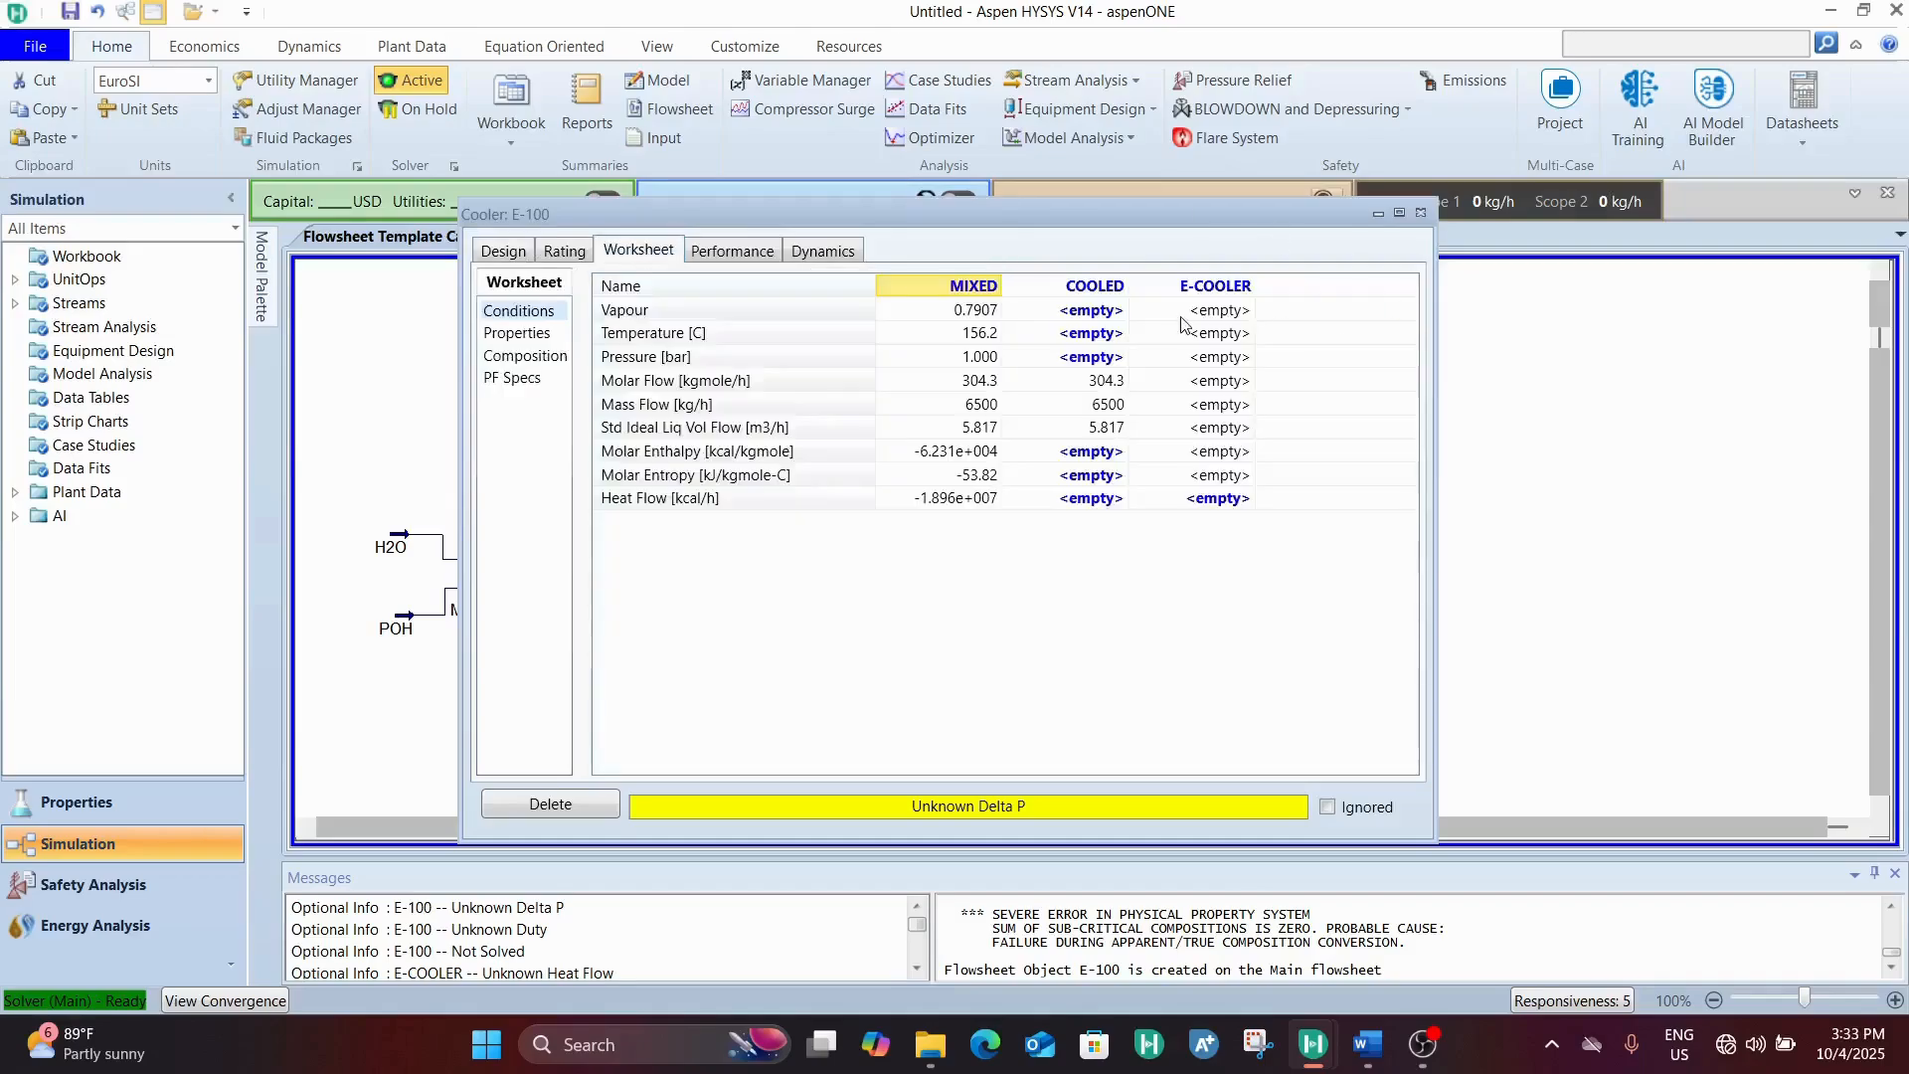
pyautogui.click(1065, 359)
pyautogui.write('0,5')
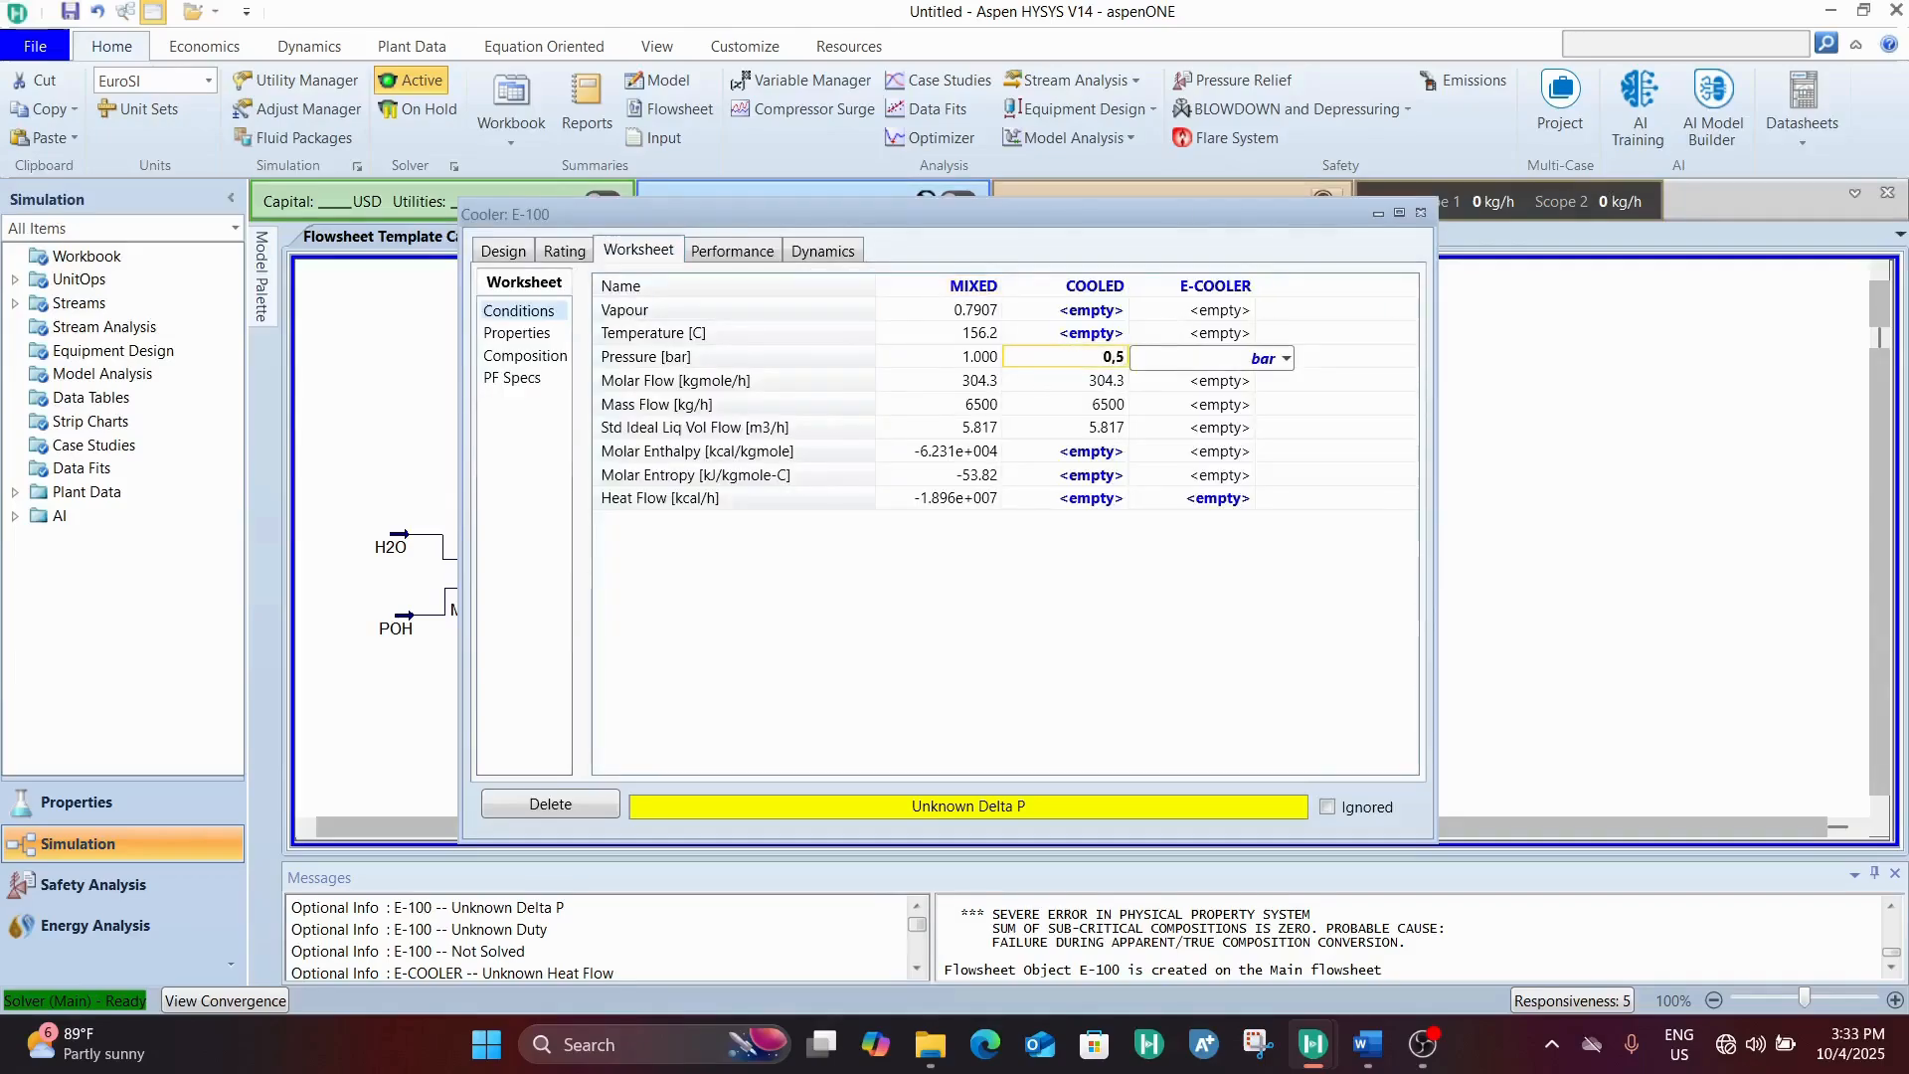
pyautogui.press('Return')
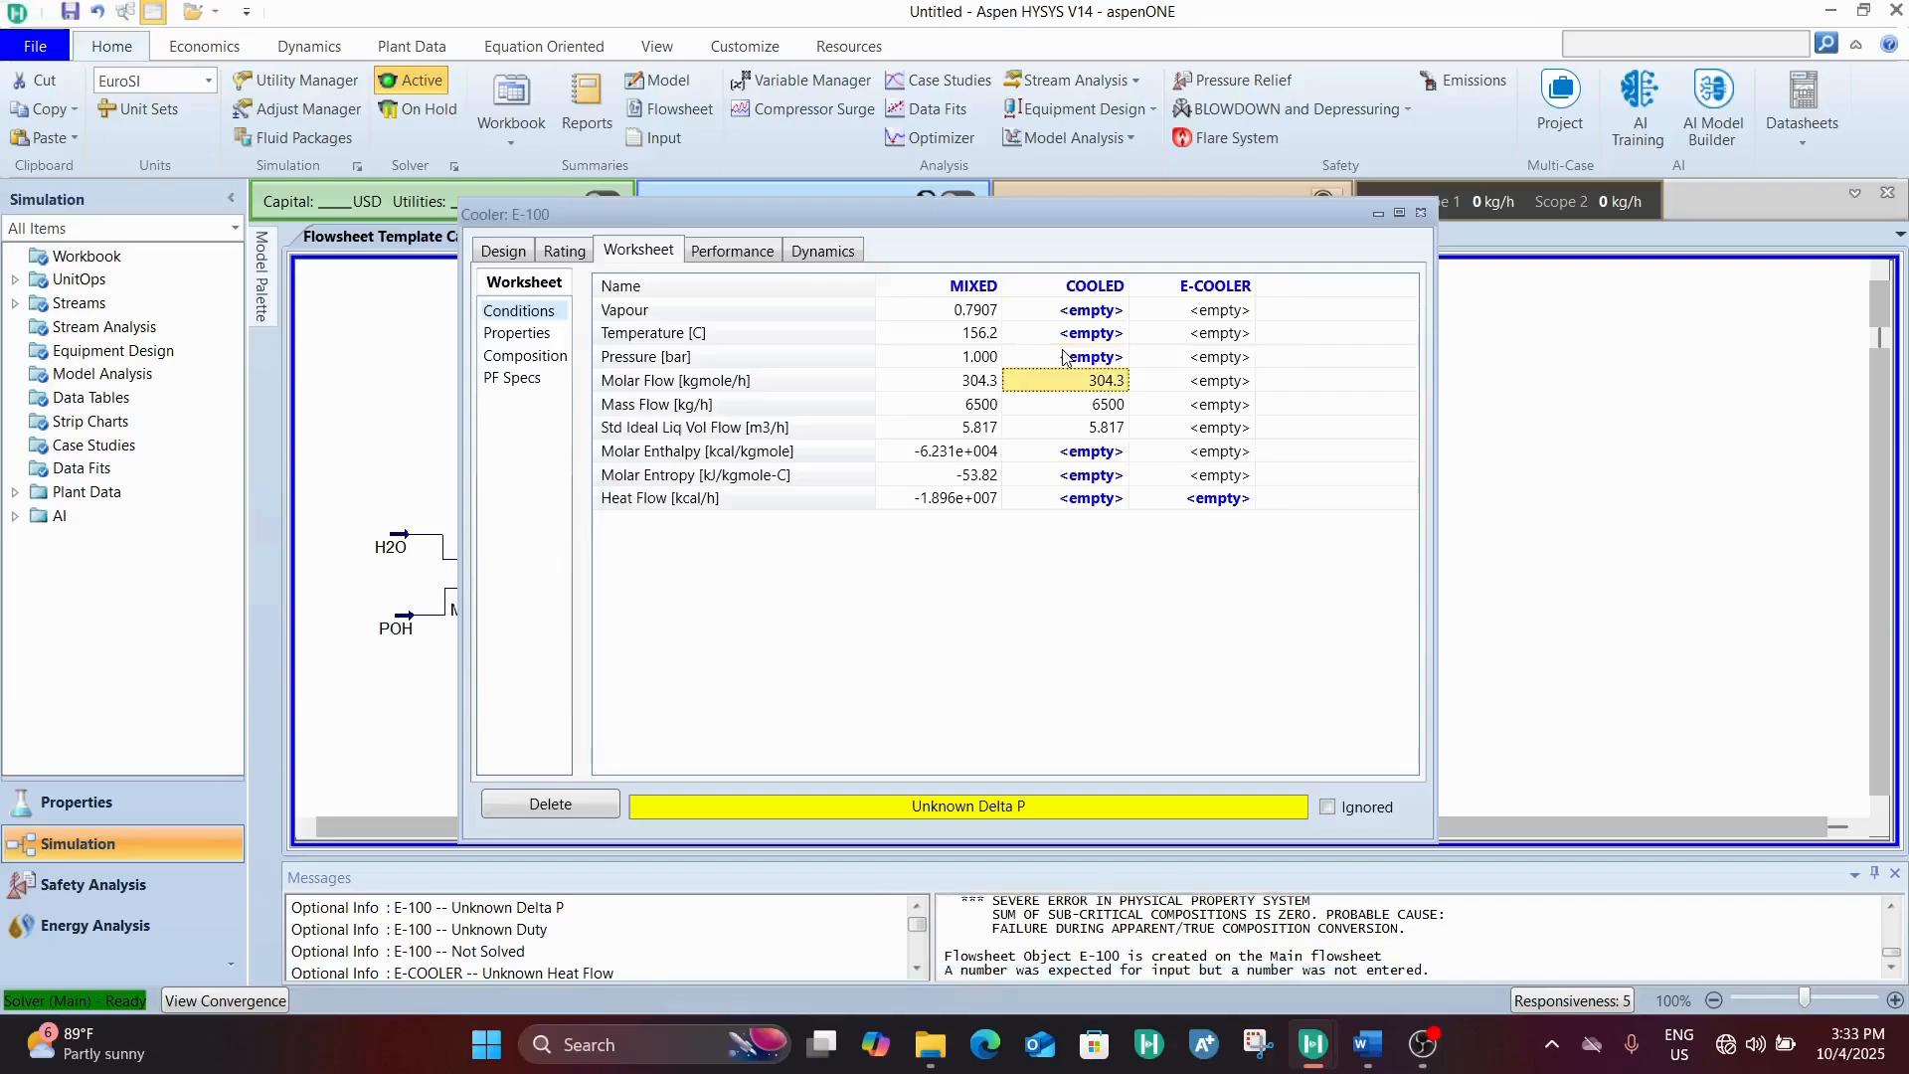
pyautogui.click(1094, 360)
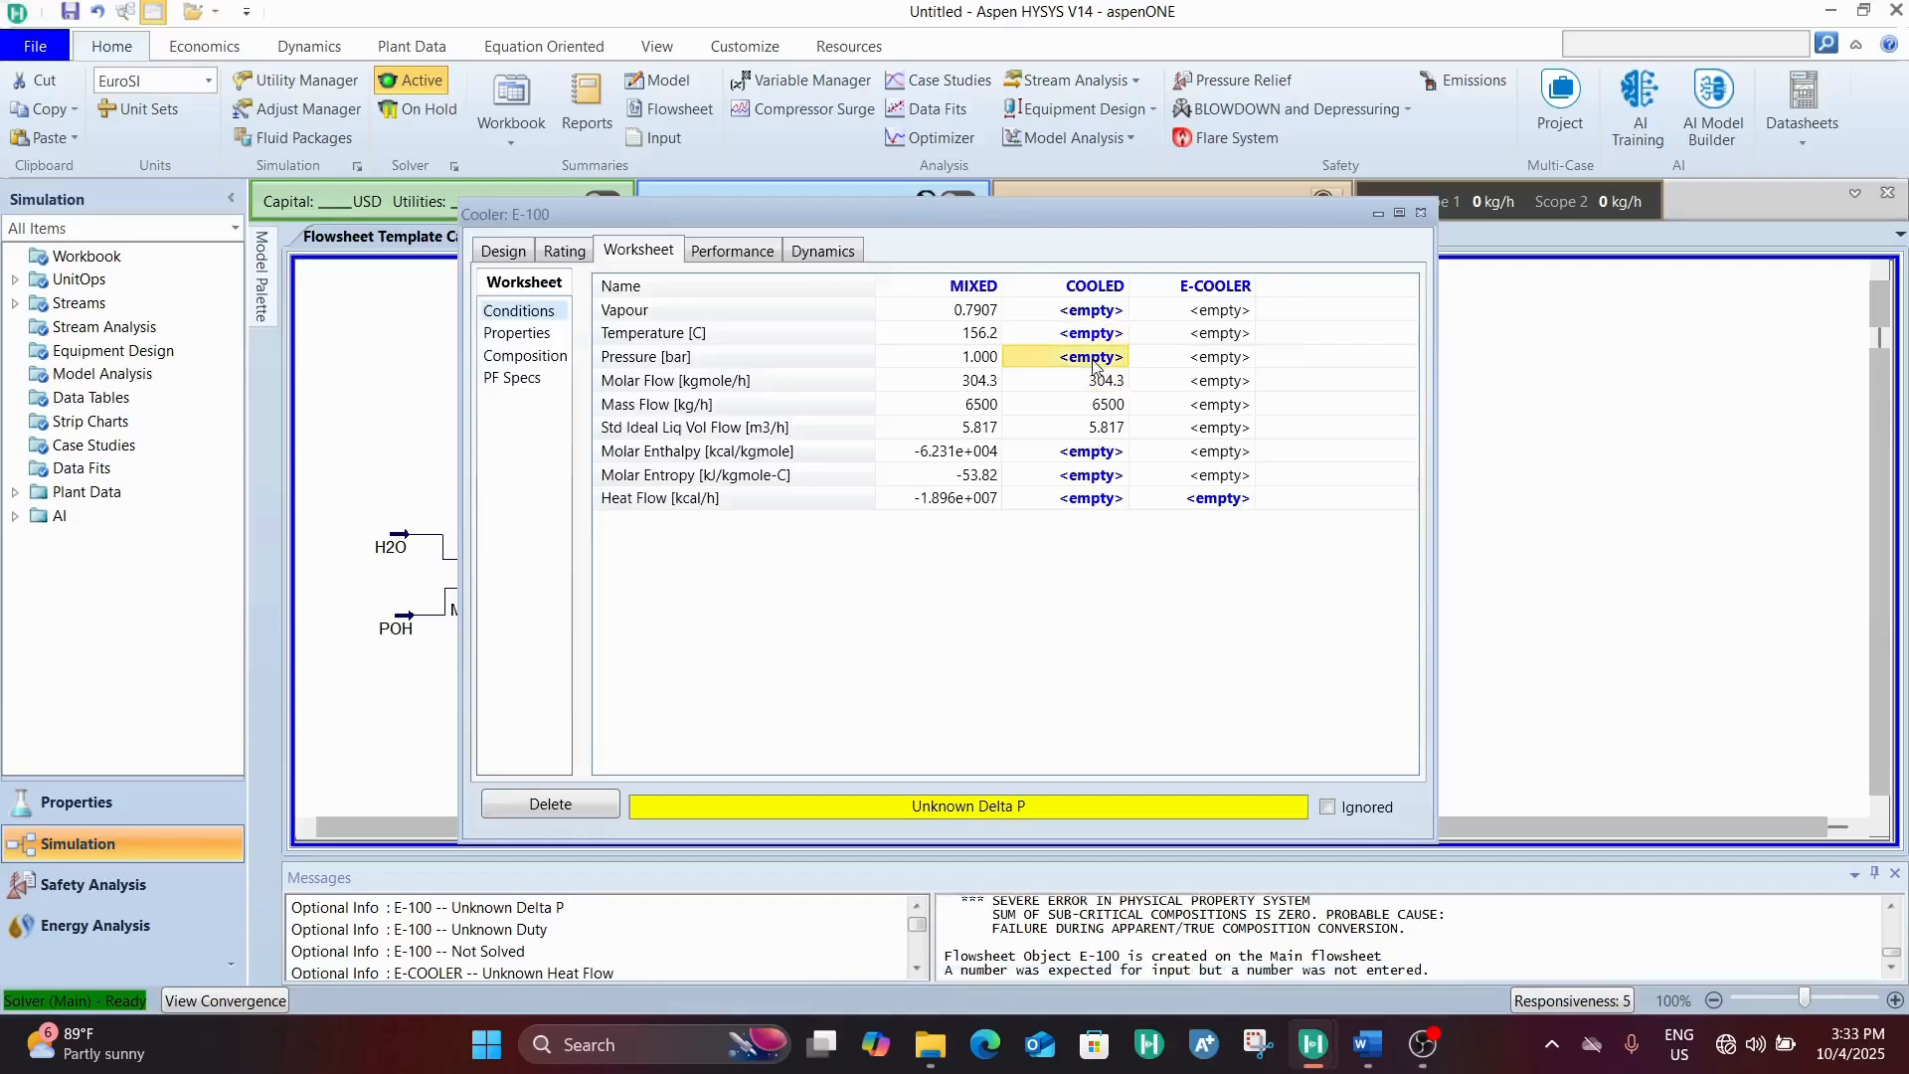
pyautogui.write('0.5')
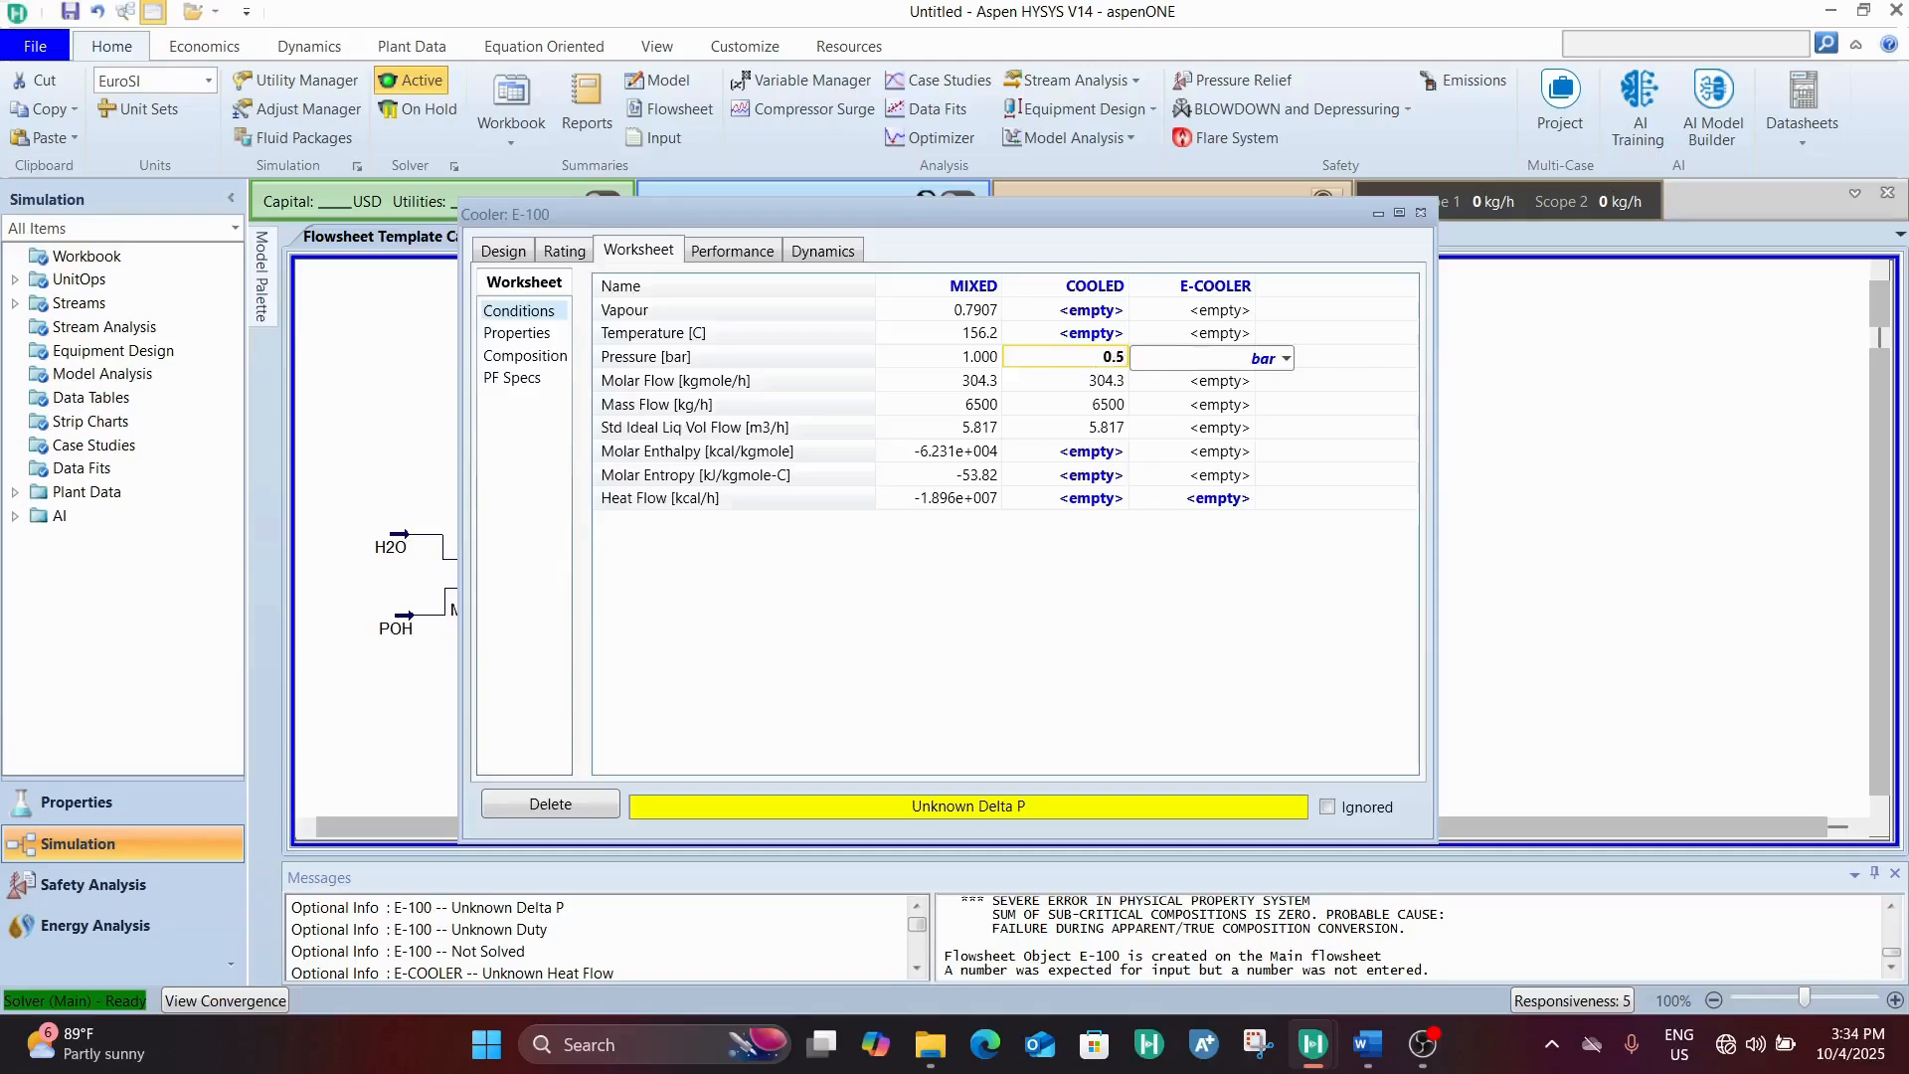
pyautogui.press('Return')
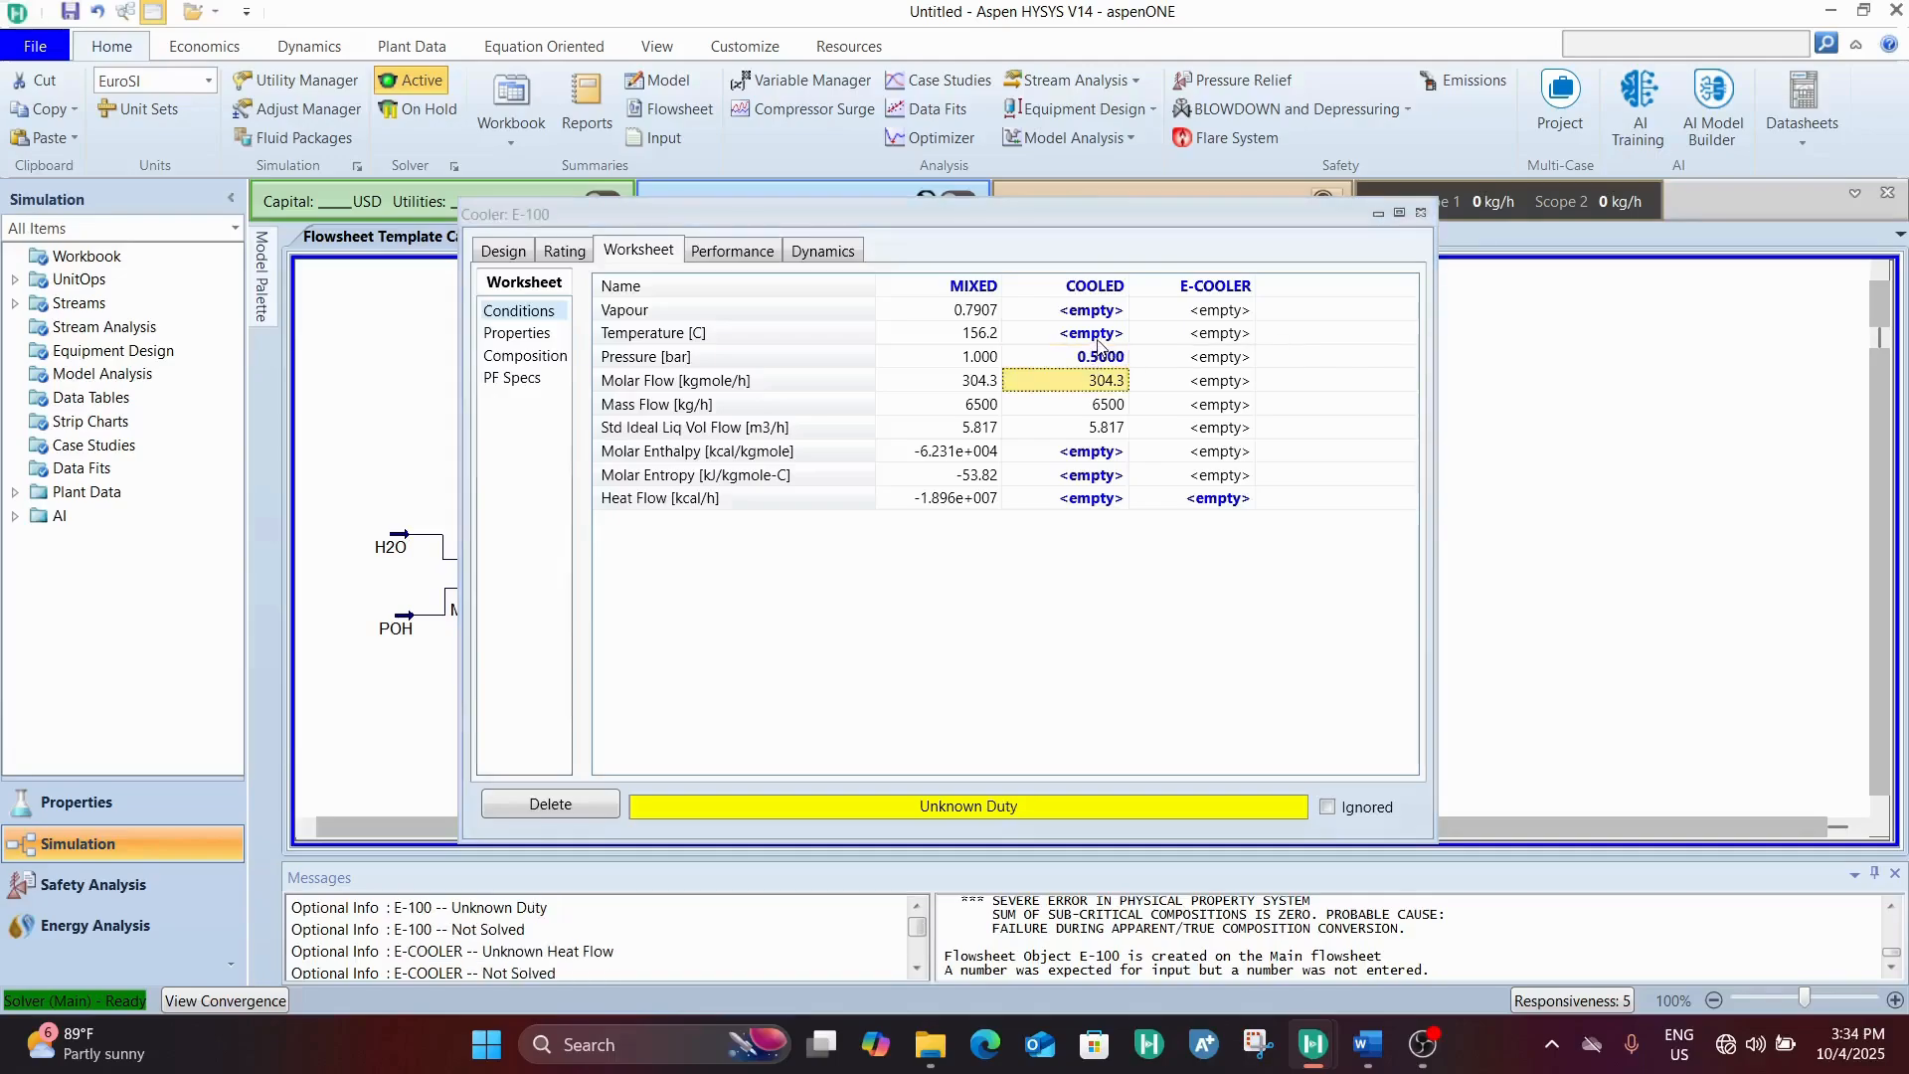
# Set the COOLED stream's temperature to 80 °C and close the cooler's properties
pyautogui.click(1098, 340)
pyautogui.write('80')
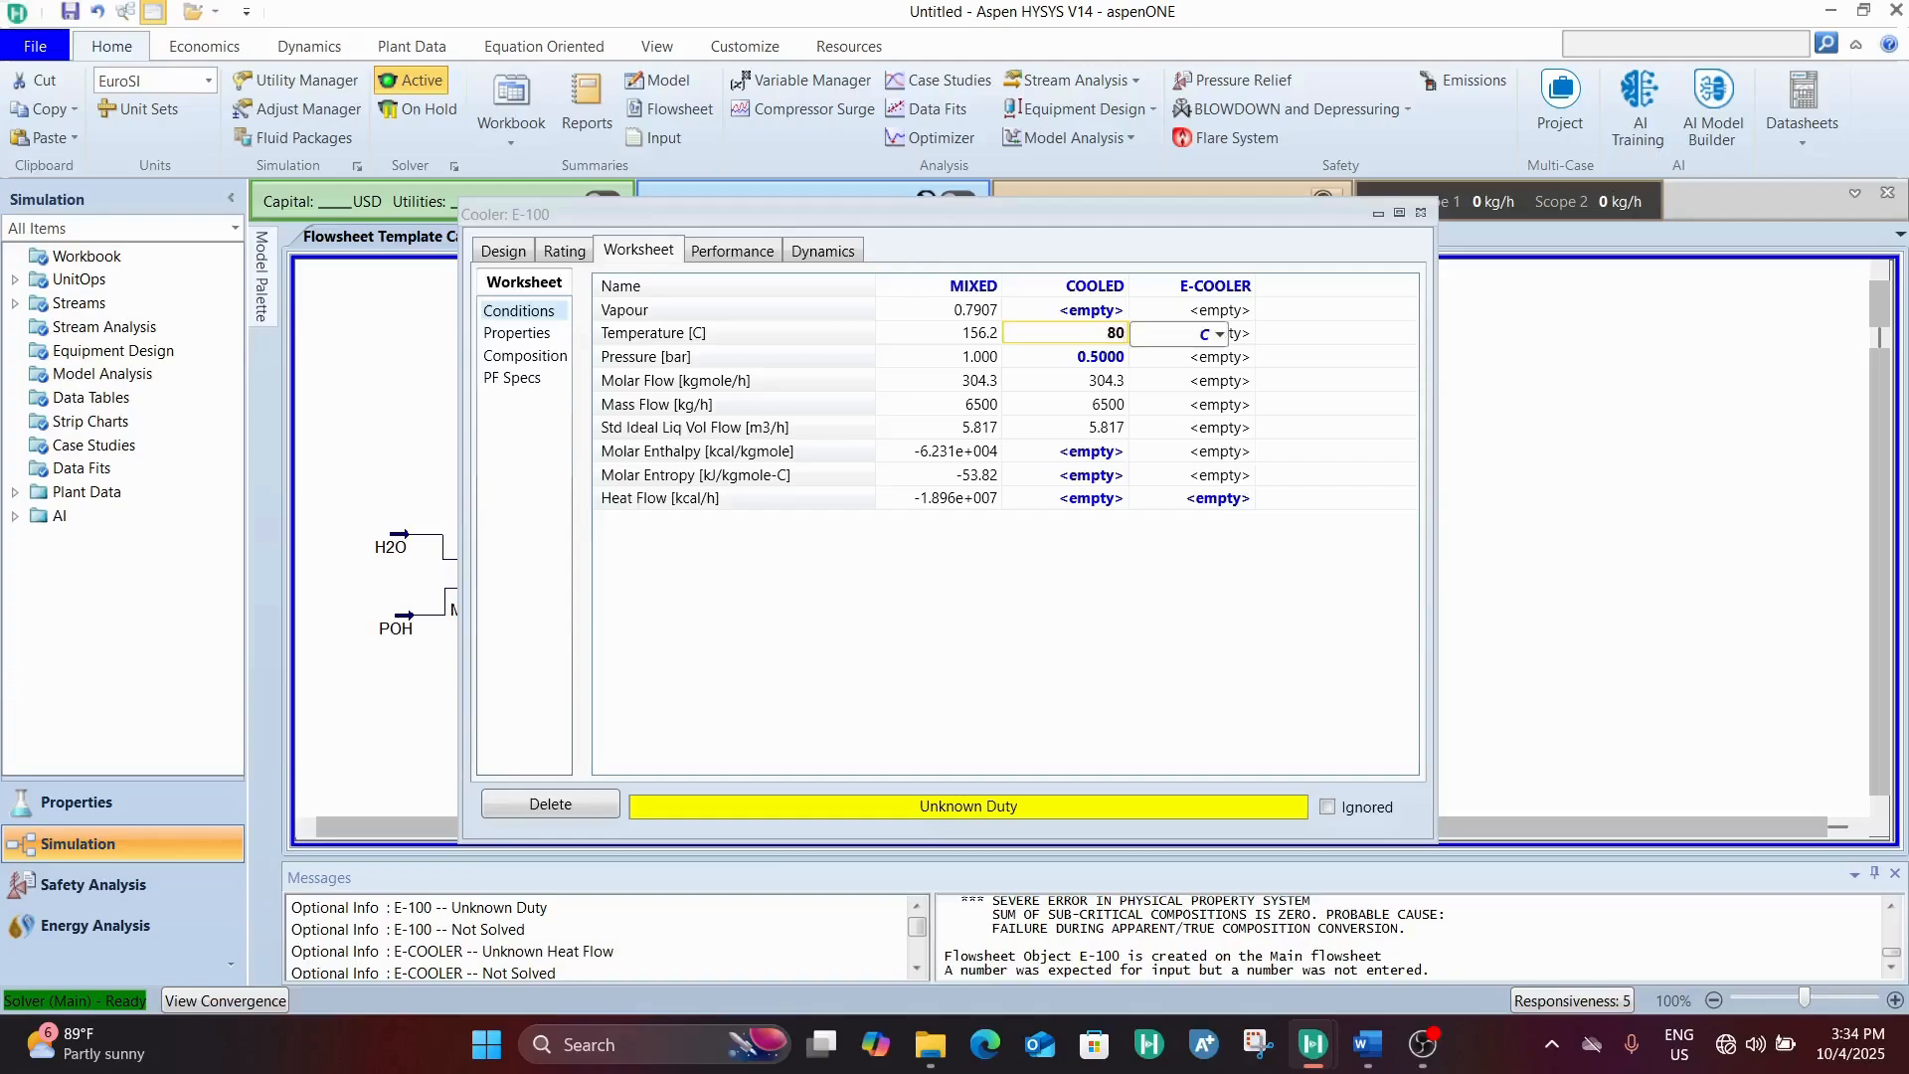
pyautogui.press('Return')
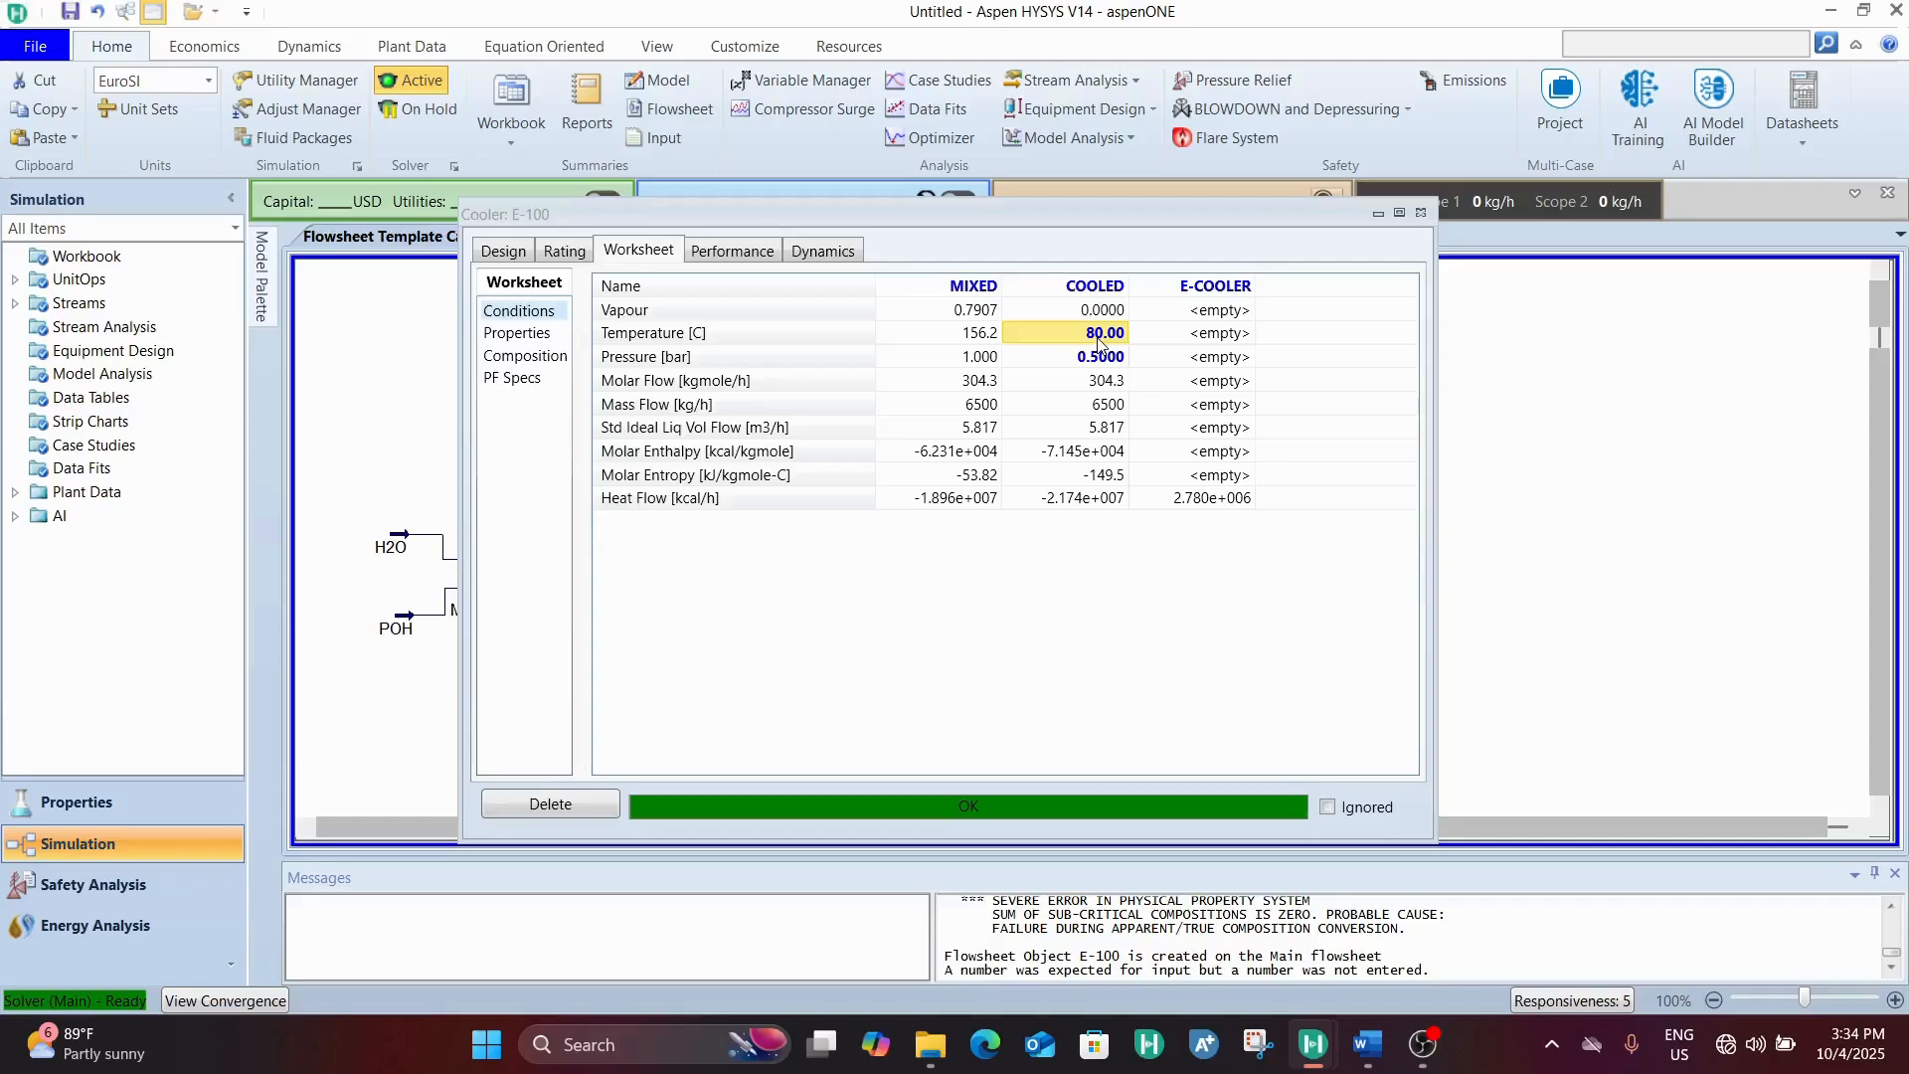
pyautogui.click(1420, 212)
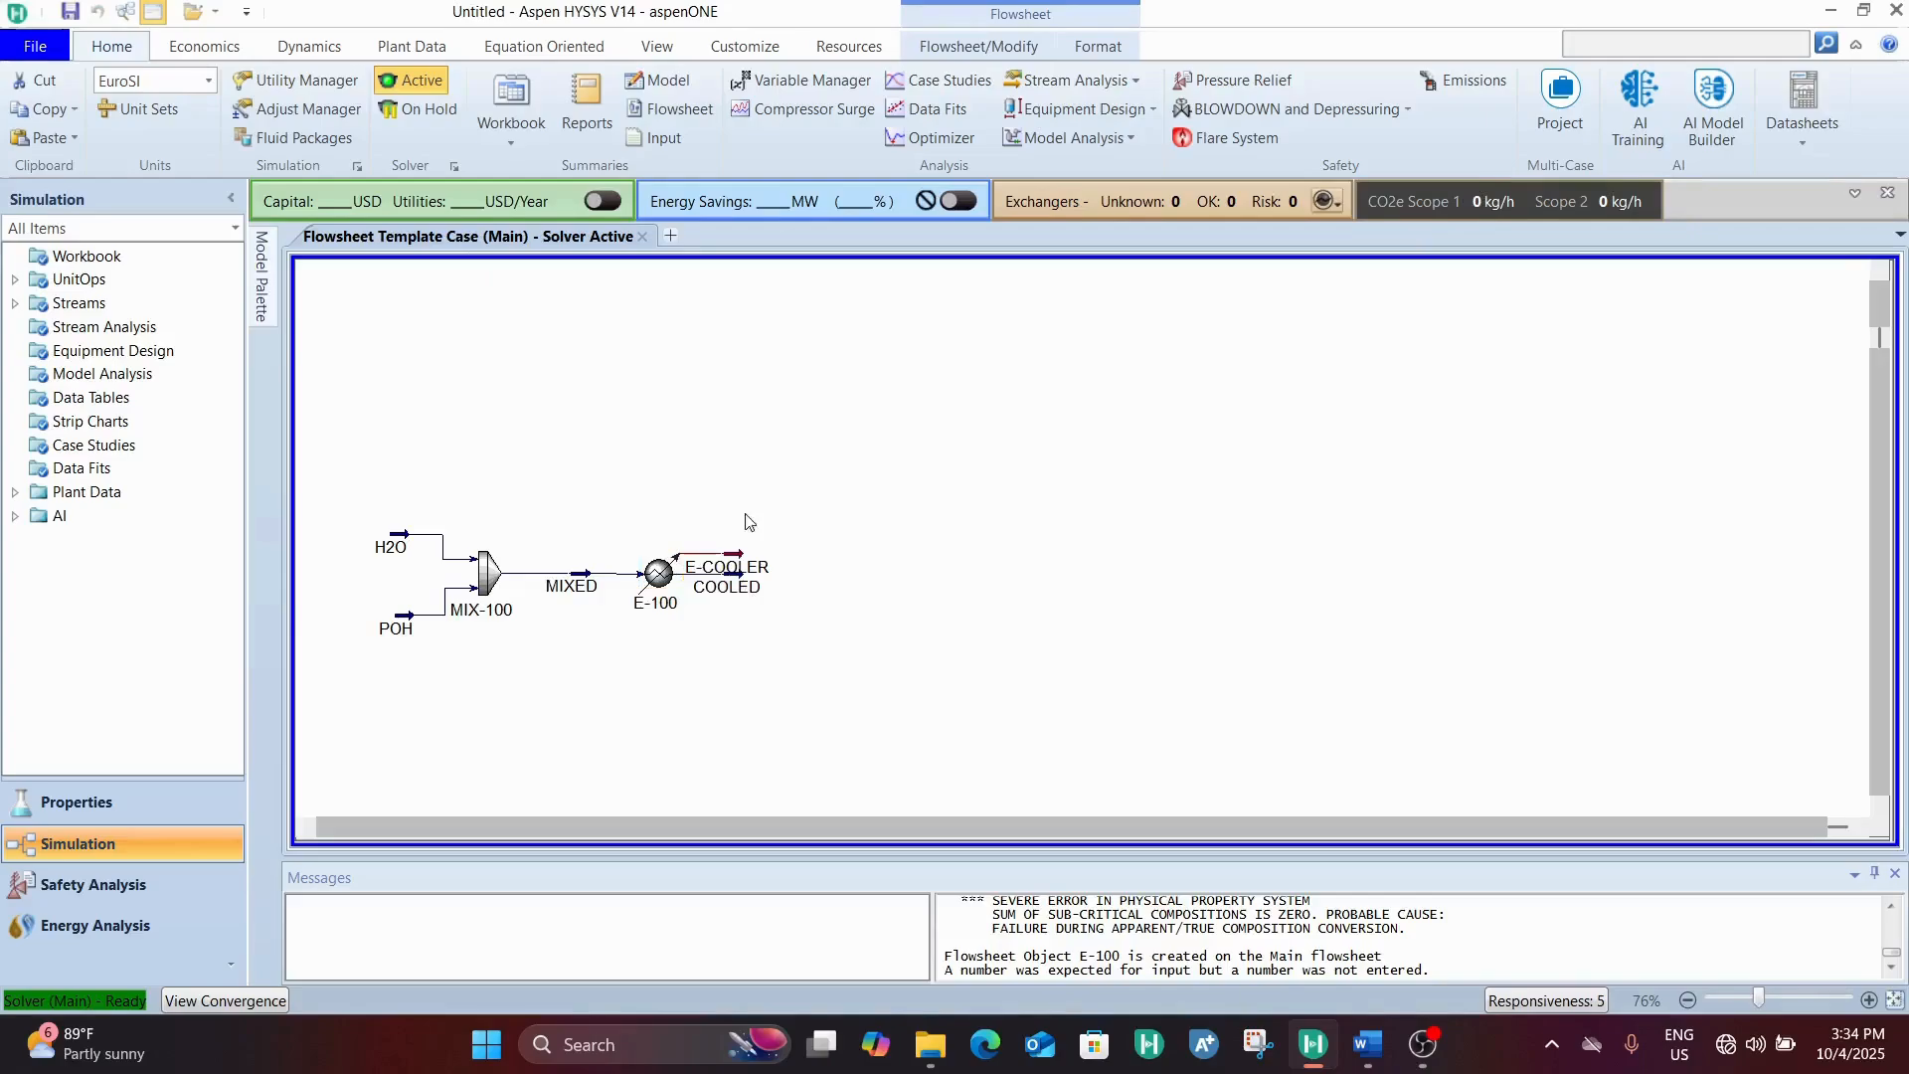
# Move the E-COOLER energy stream above cooler E-100 and shift the COOLED stream slightly further downstream
pyautogui.moveTo(728, 568); pyautogui.dragTo(714, 477)
pyautogui.click(664, 585)
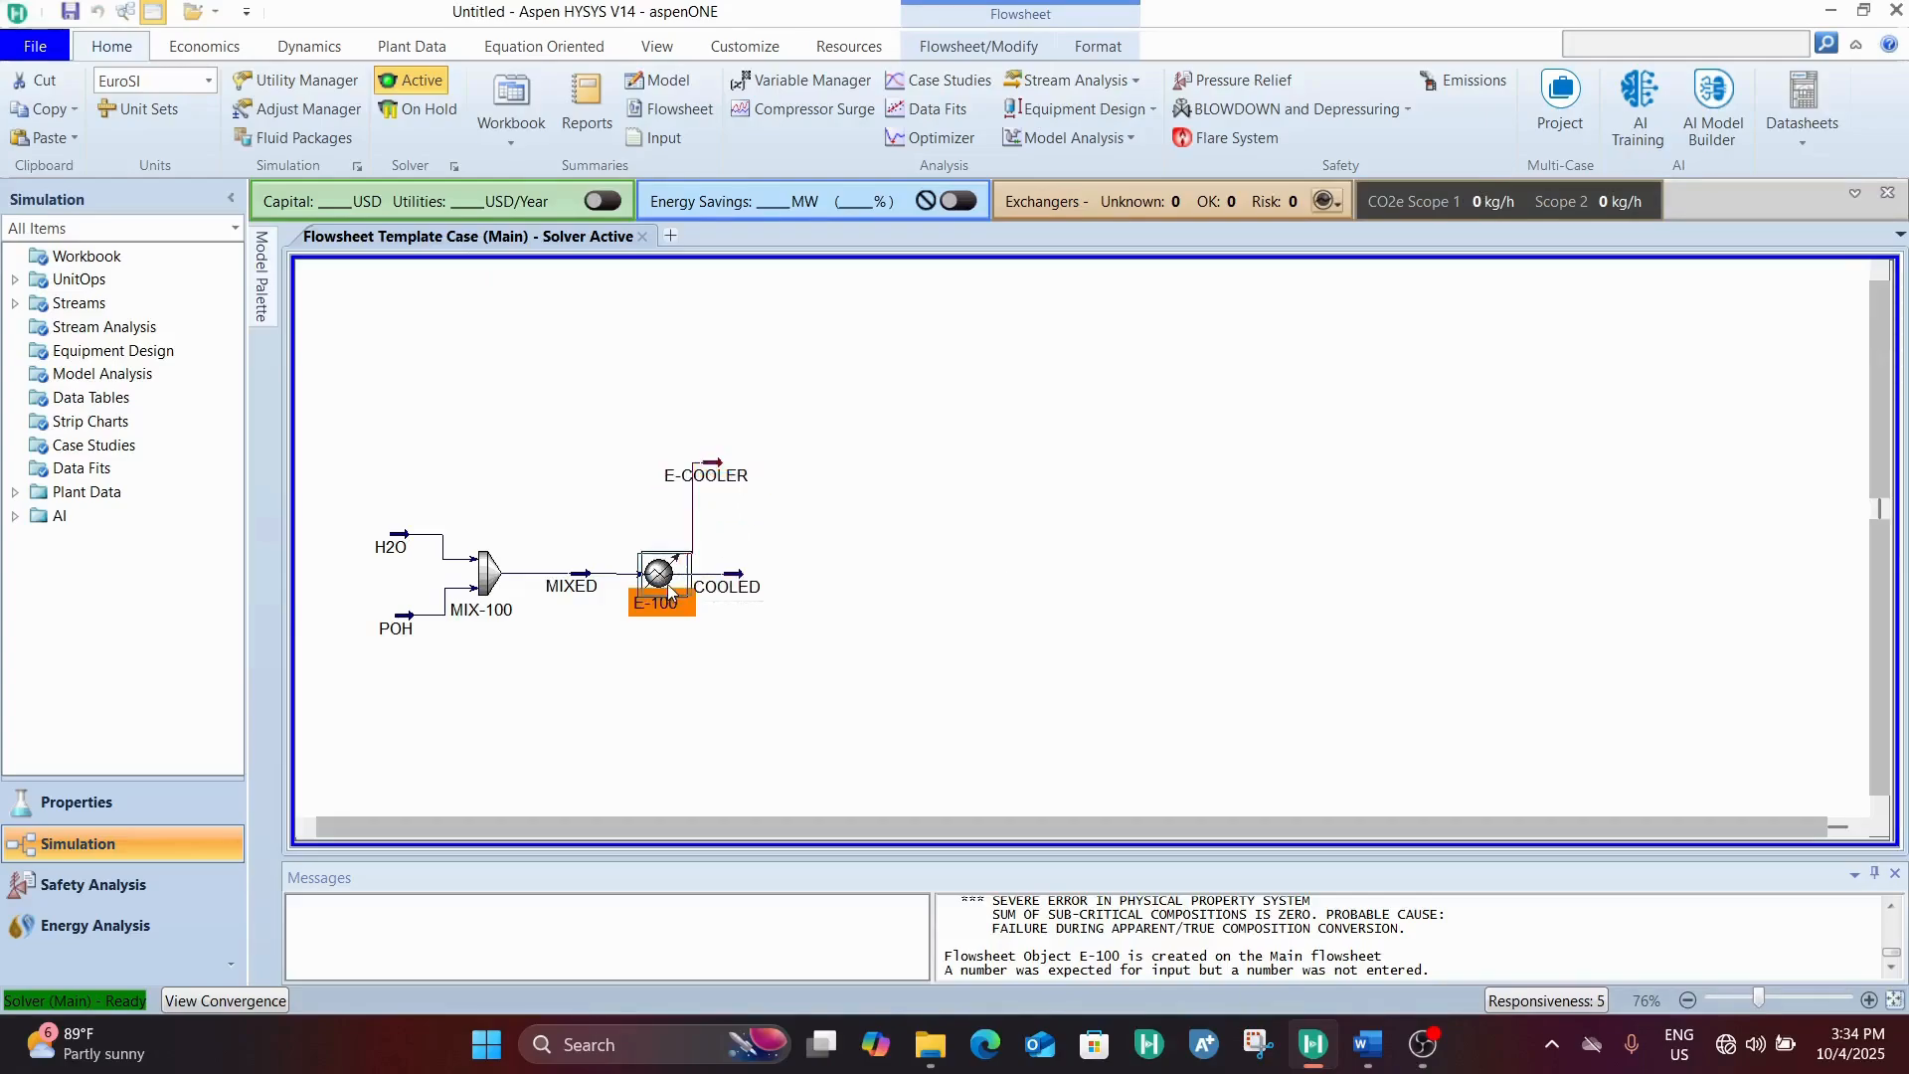
pyautogui.click(779, 598)
pyautogui.moveTo(779, 598); pyautogui.dragTo(770, 582)
pyautogui.click(842, 503)
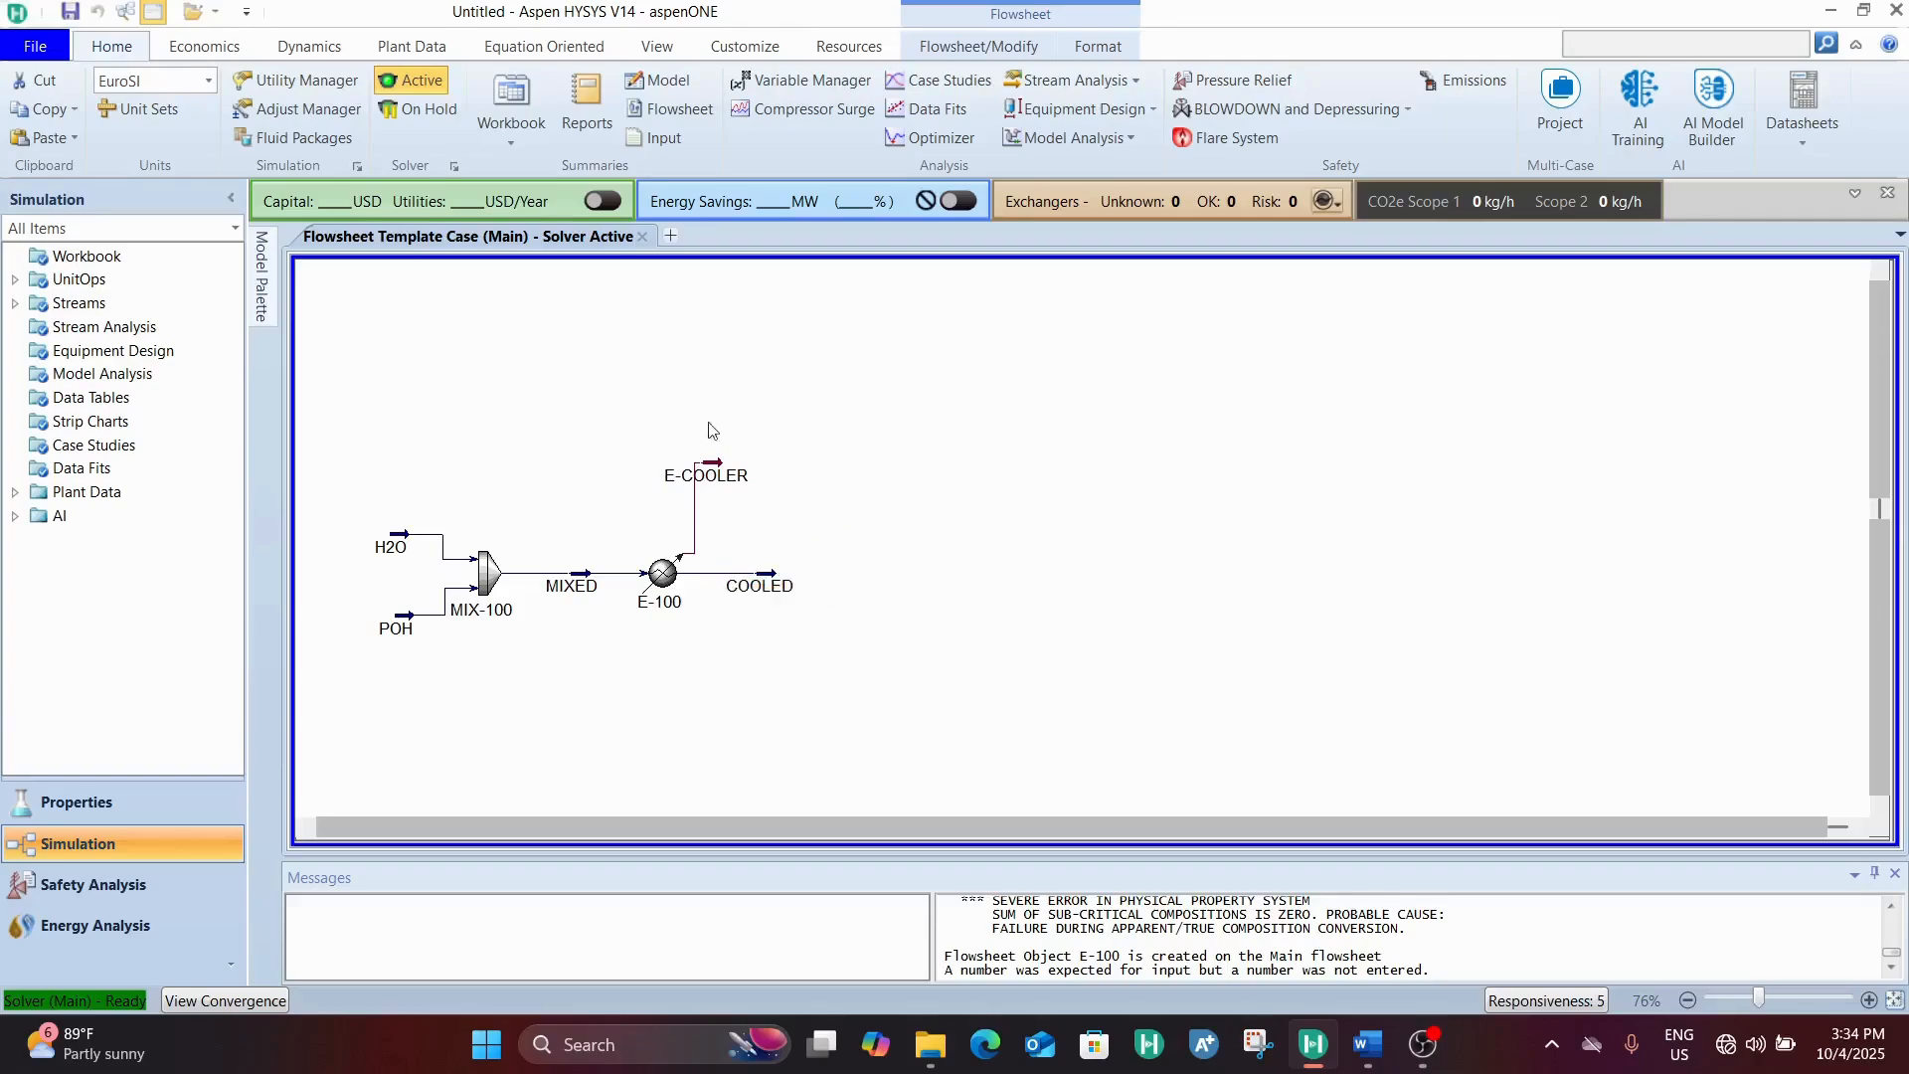
# Add a pump to the flowsheet just downstream of COOLED, checking the COOLED stream's conditions
pyautogui.moveTo(274, 288)
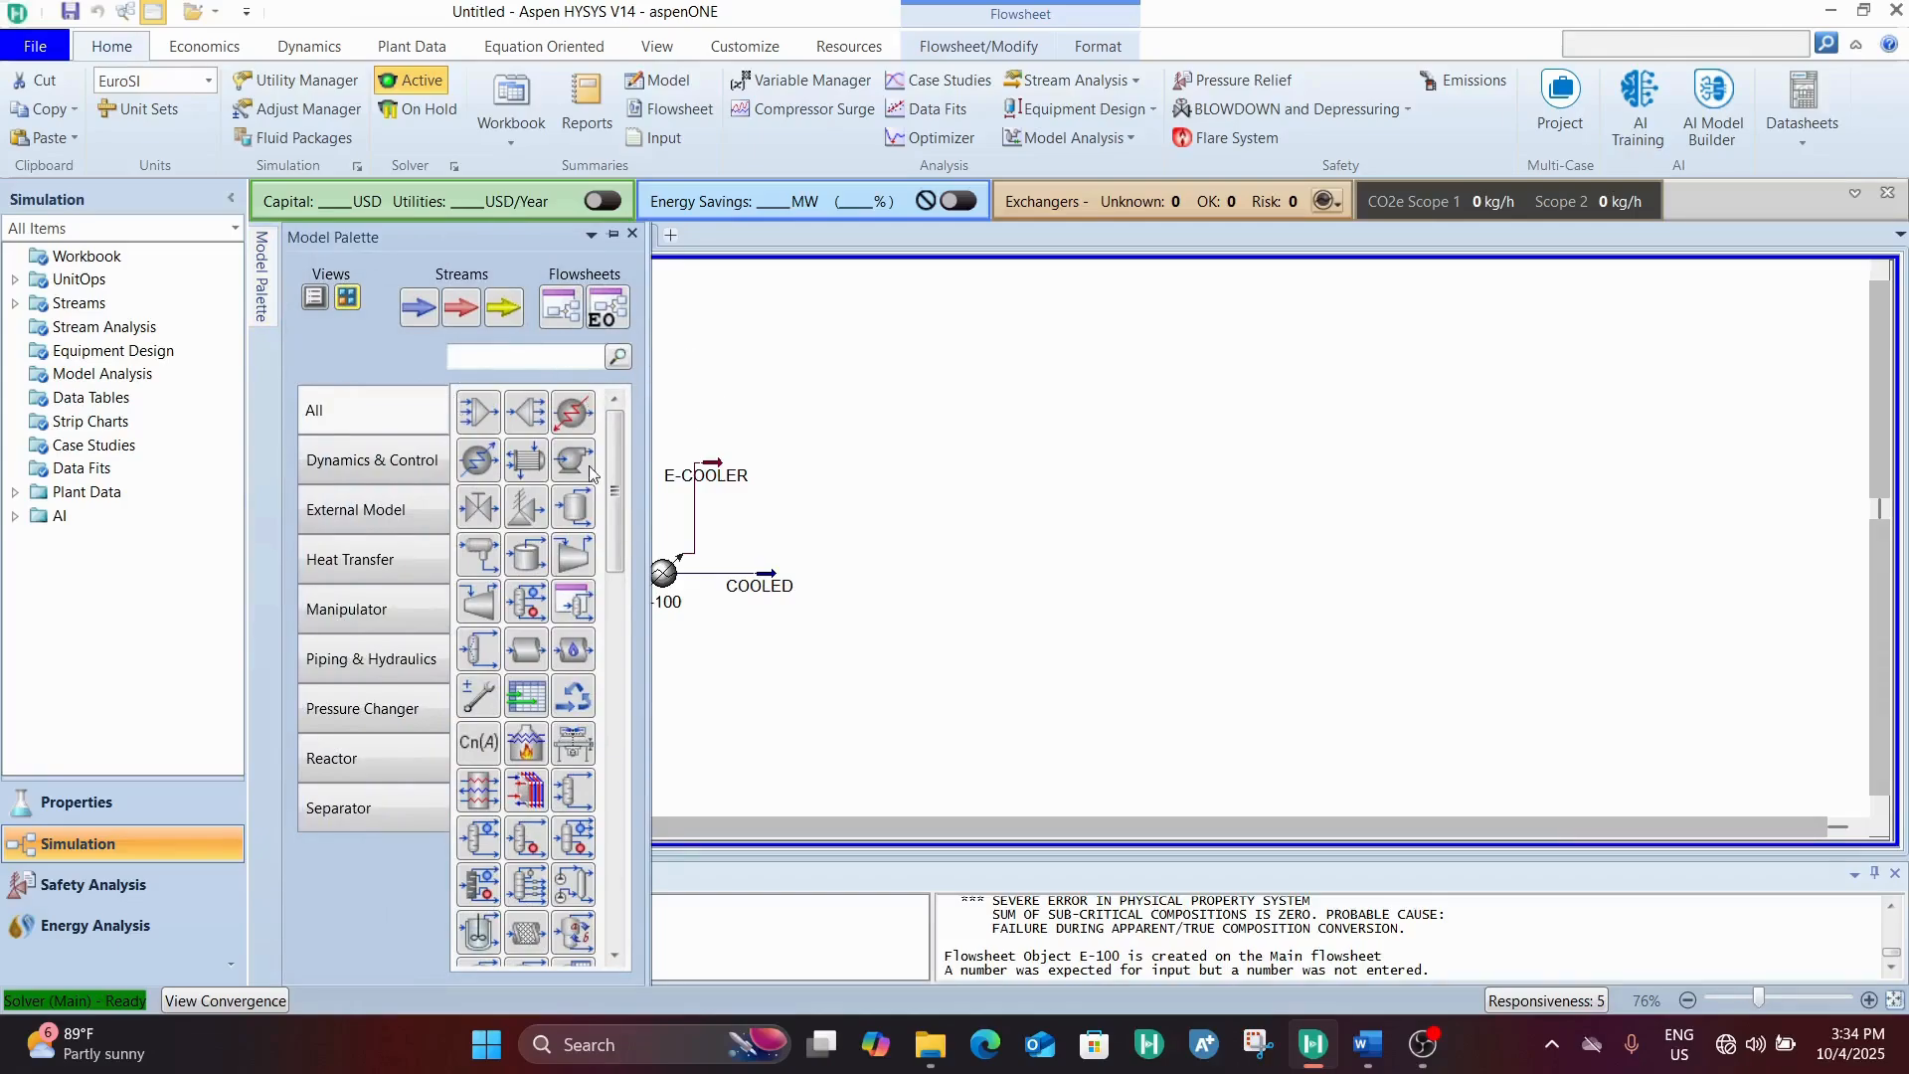
pyautogui.moveTo(570, 462); pyautogui.dragTo(971, 530)
pyautogui.doubleClick(764, 589)
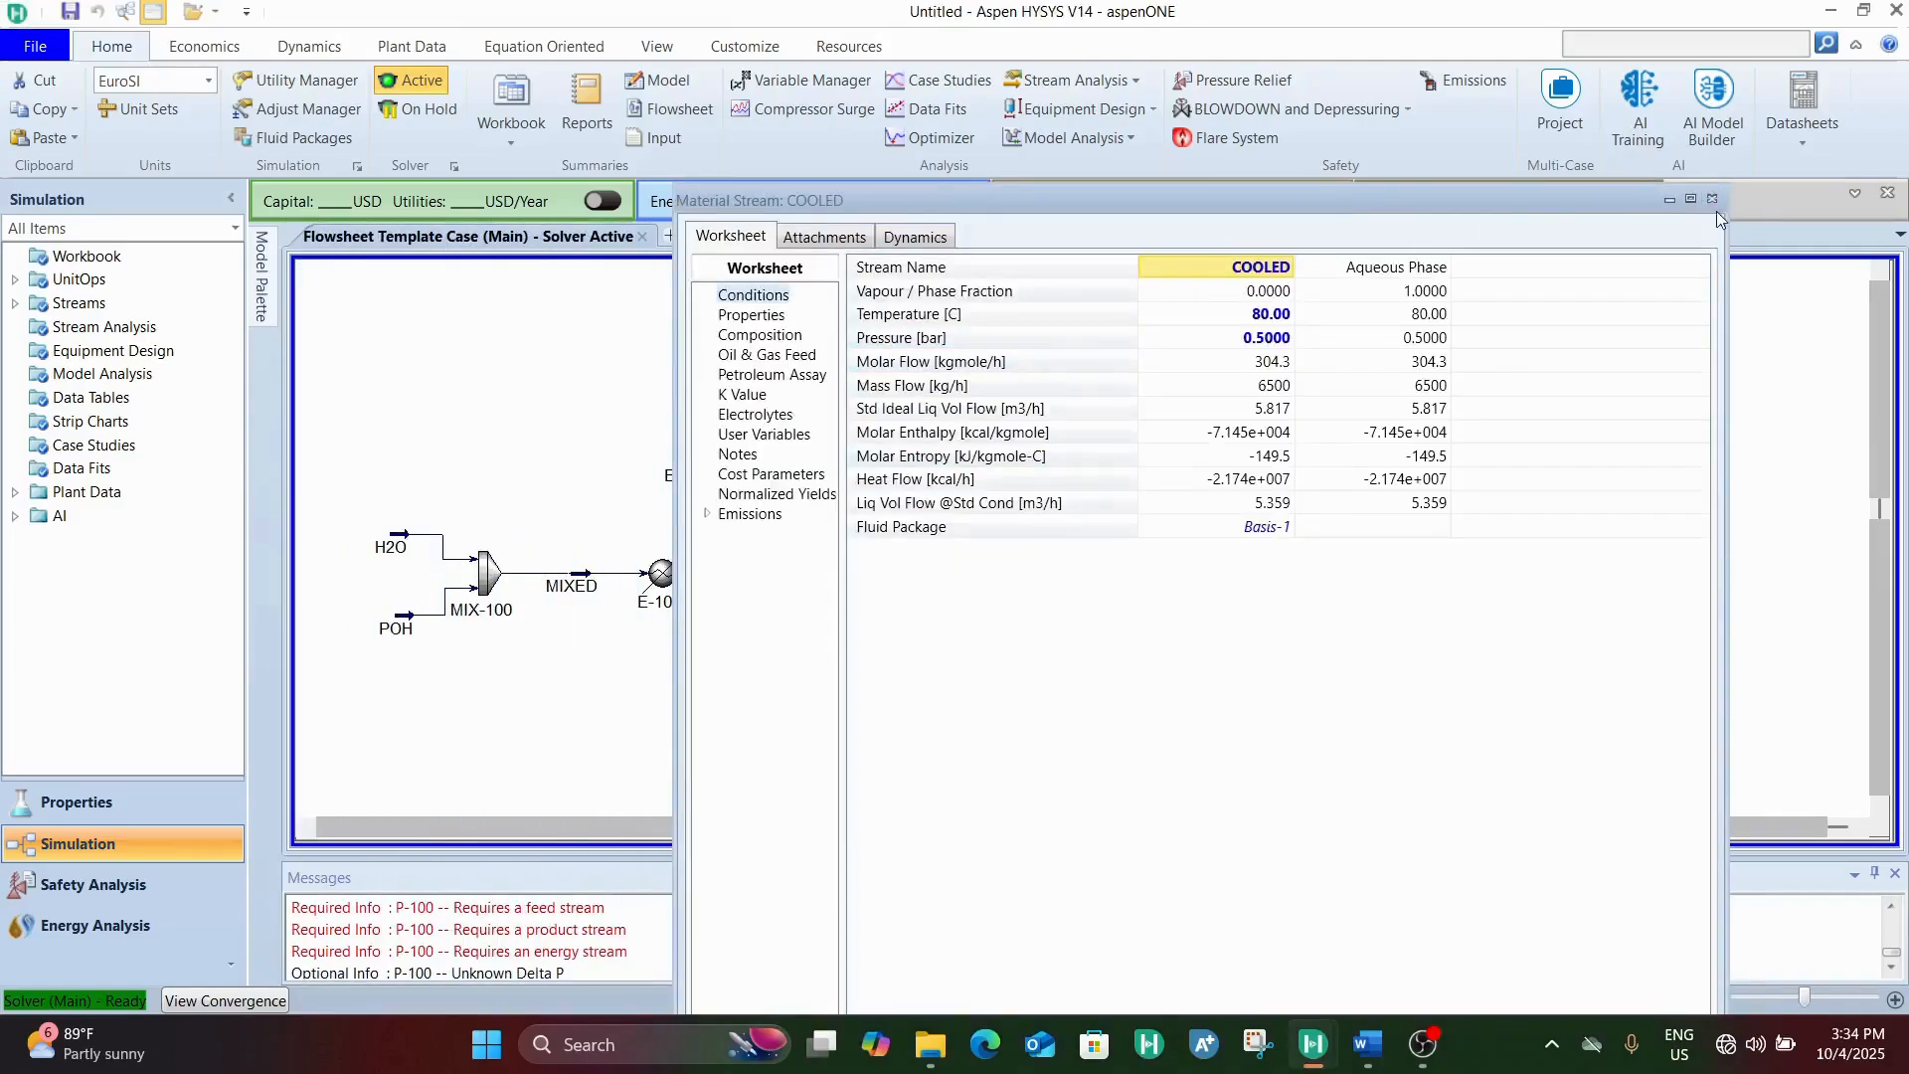
pyautogui.click(1712, 198)
pyautogui.click(966, 532)
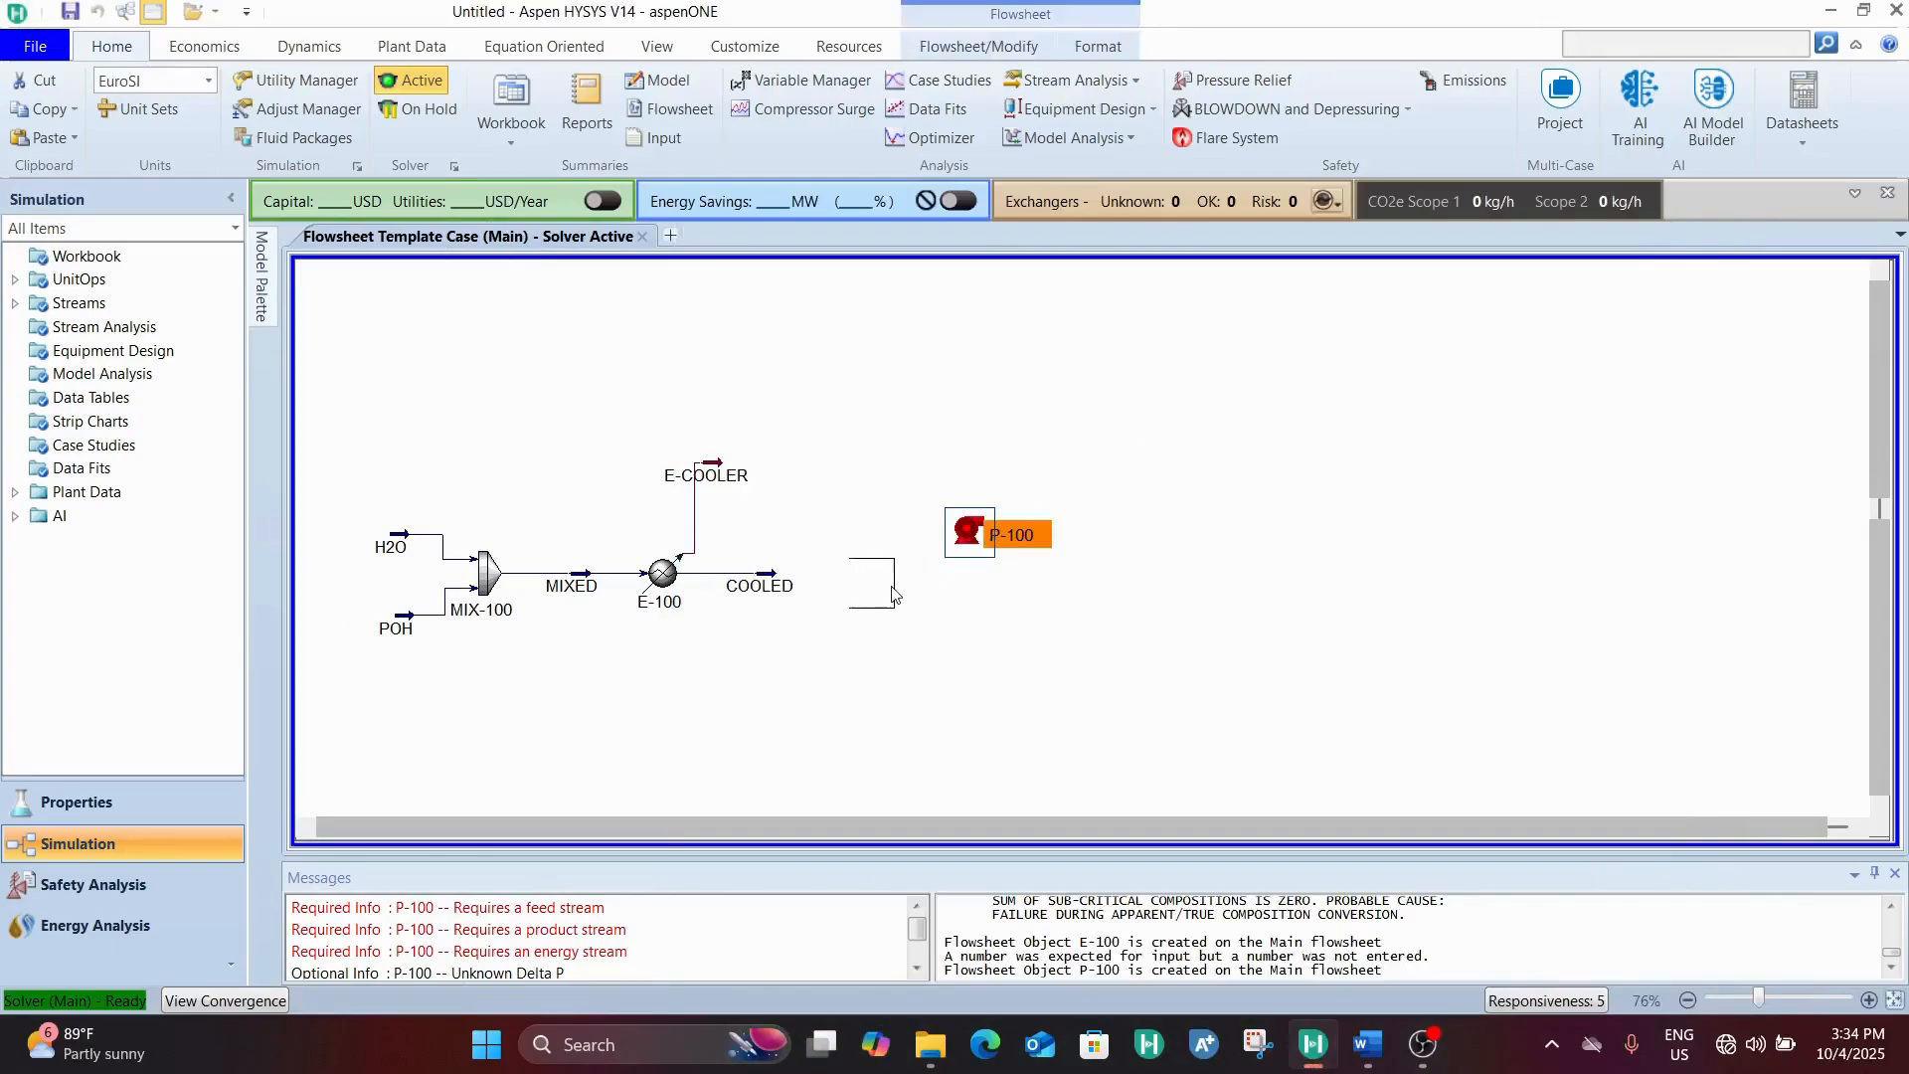
pyautogui.moveTo(966, 544); pyautogui.dragTo(847, 596)
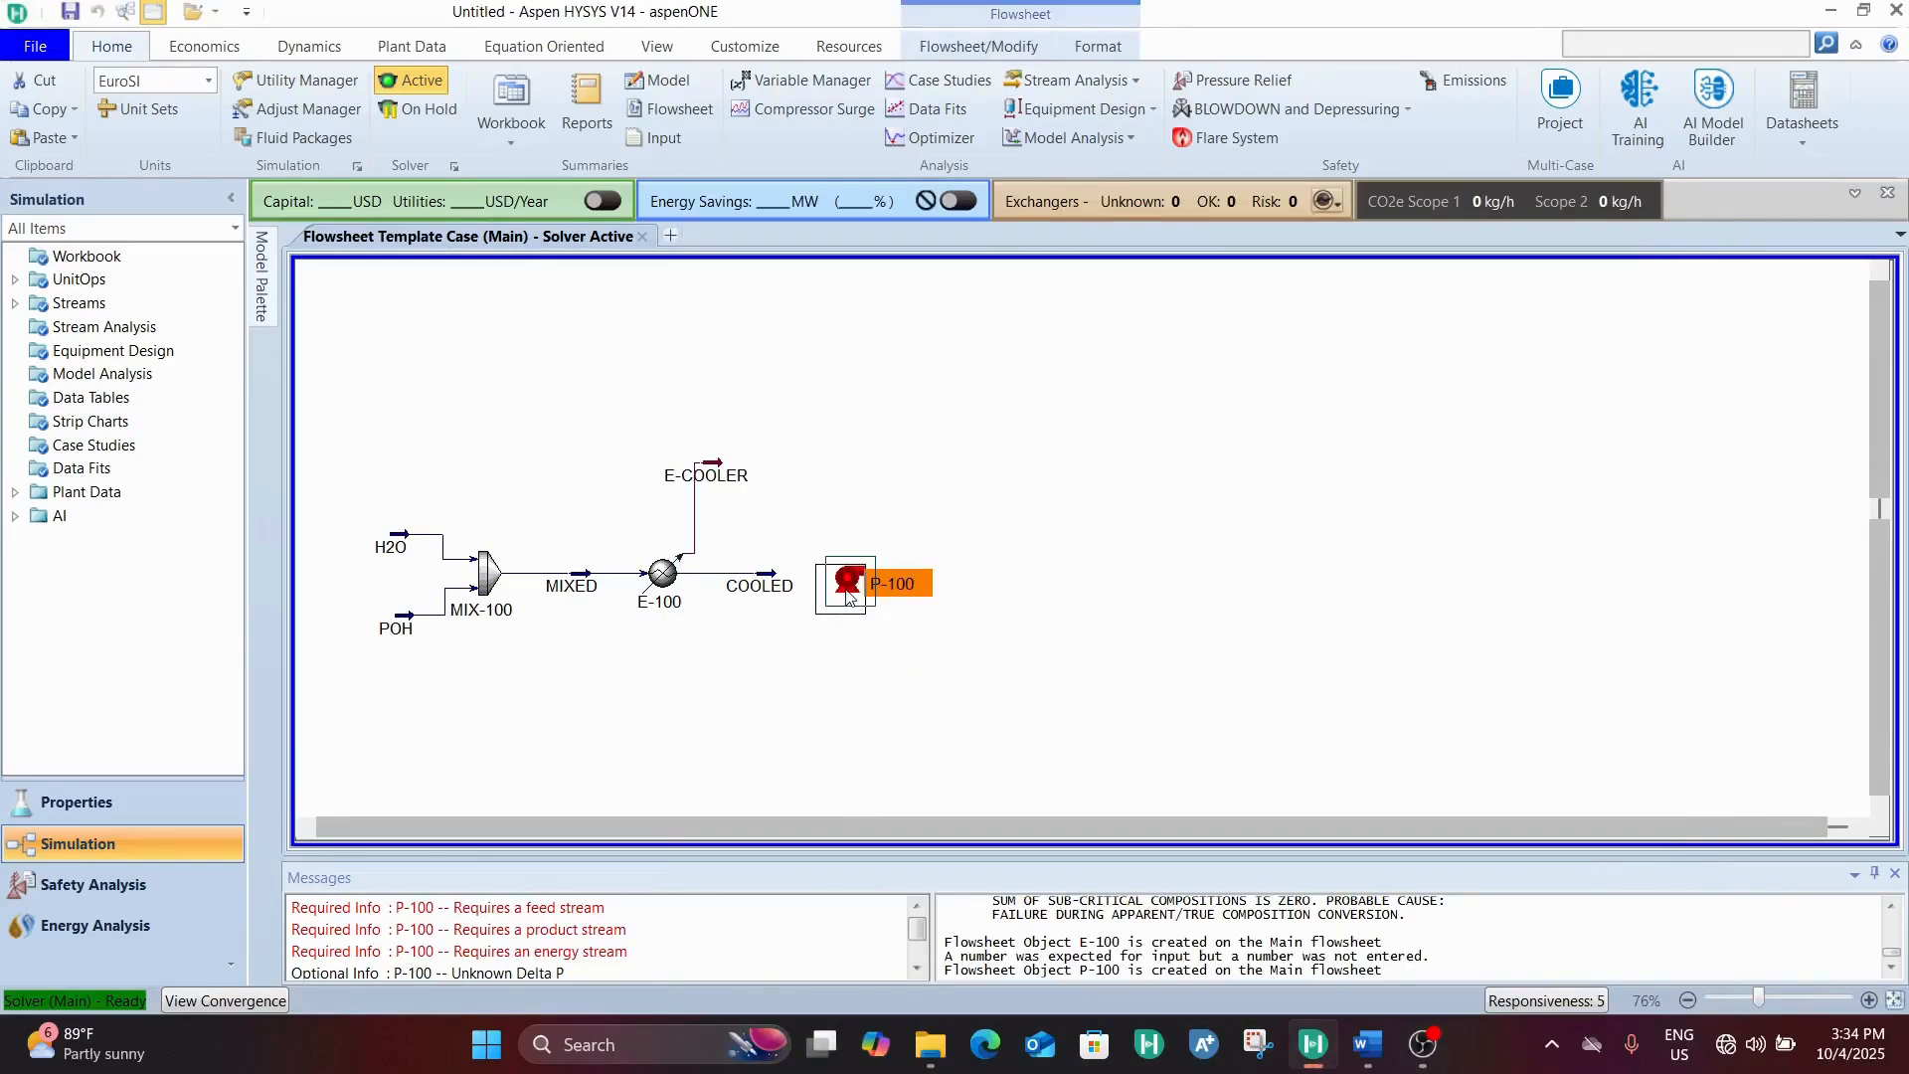
pyautogui.click(758, 702)
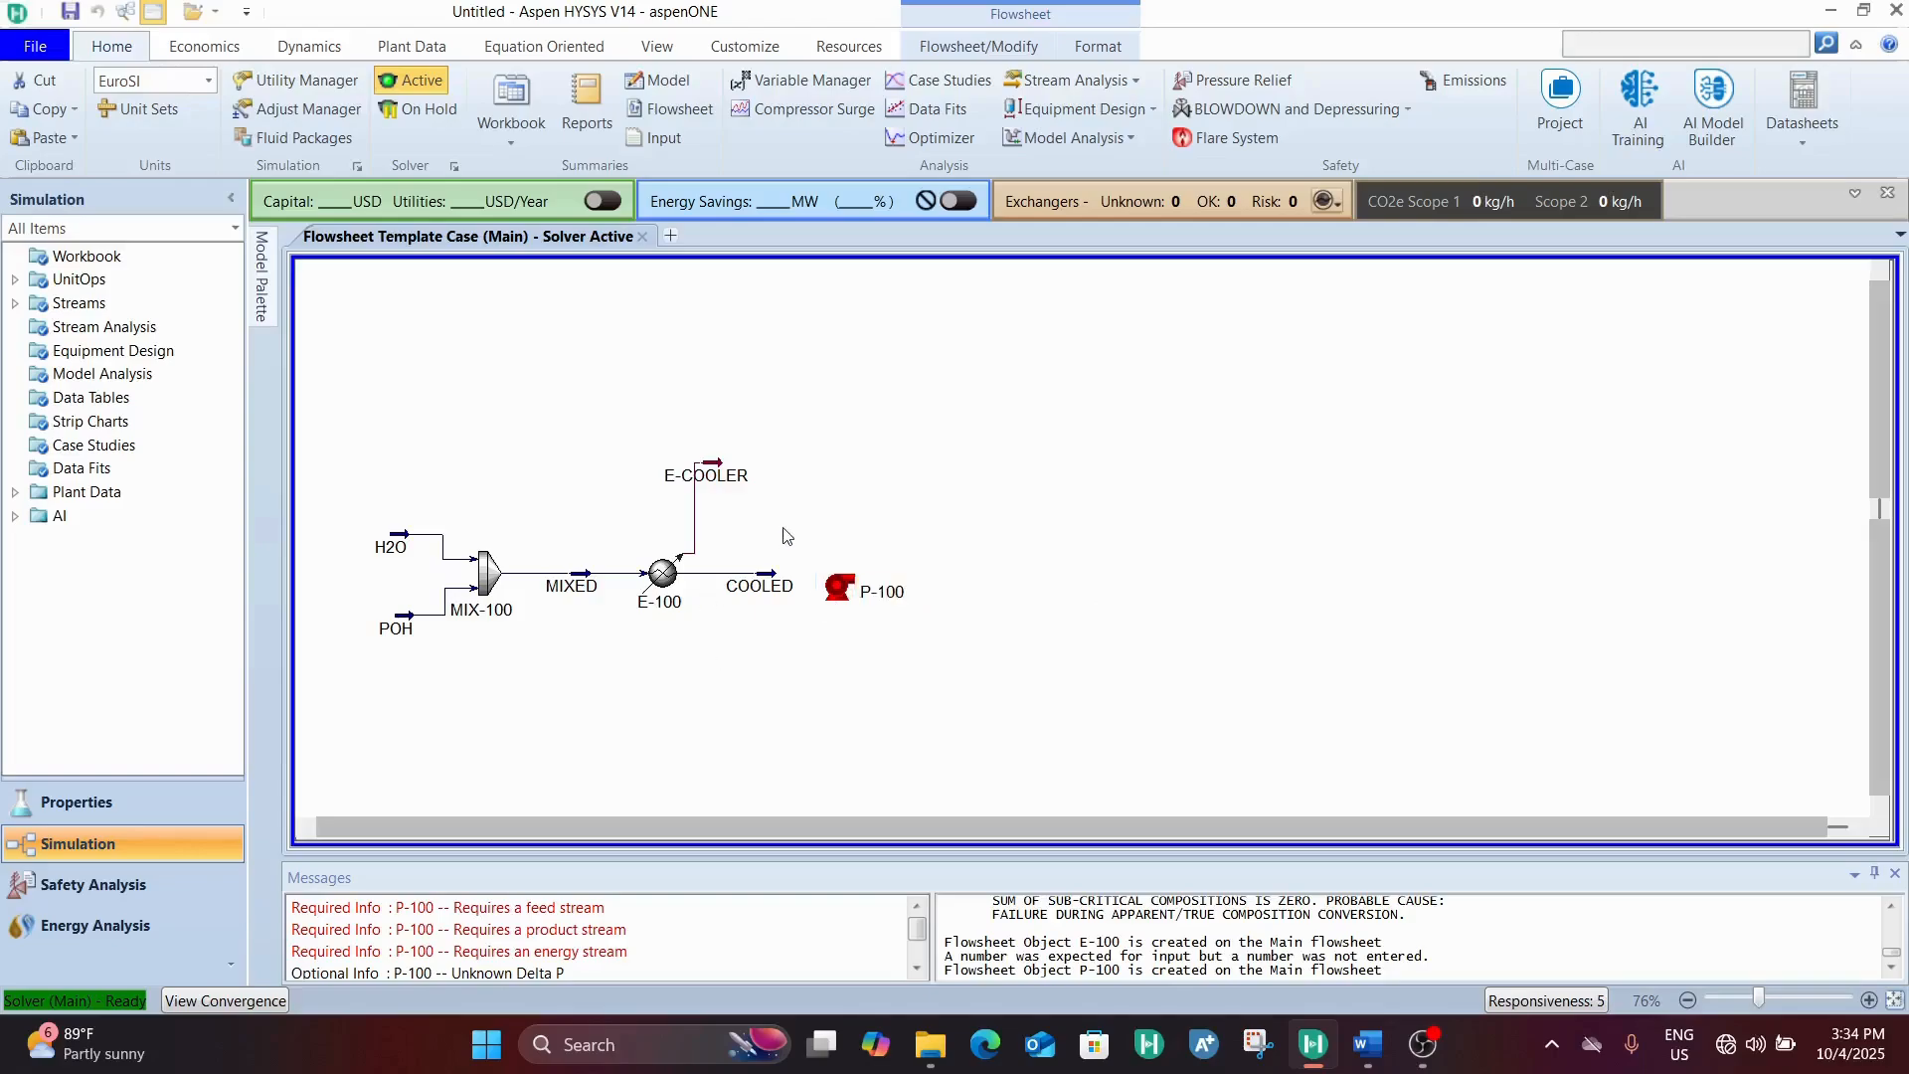
# Move pump P-100 above the MIXED stream and check the MIXED stream's conditions
pyautogui.moveTo(861, 606)
pyautogui.moveTo(861, 607); pyautogui.dragTo(572, 500)
pyautogui.doubleClick(587, 581)
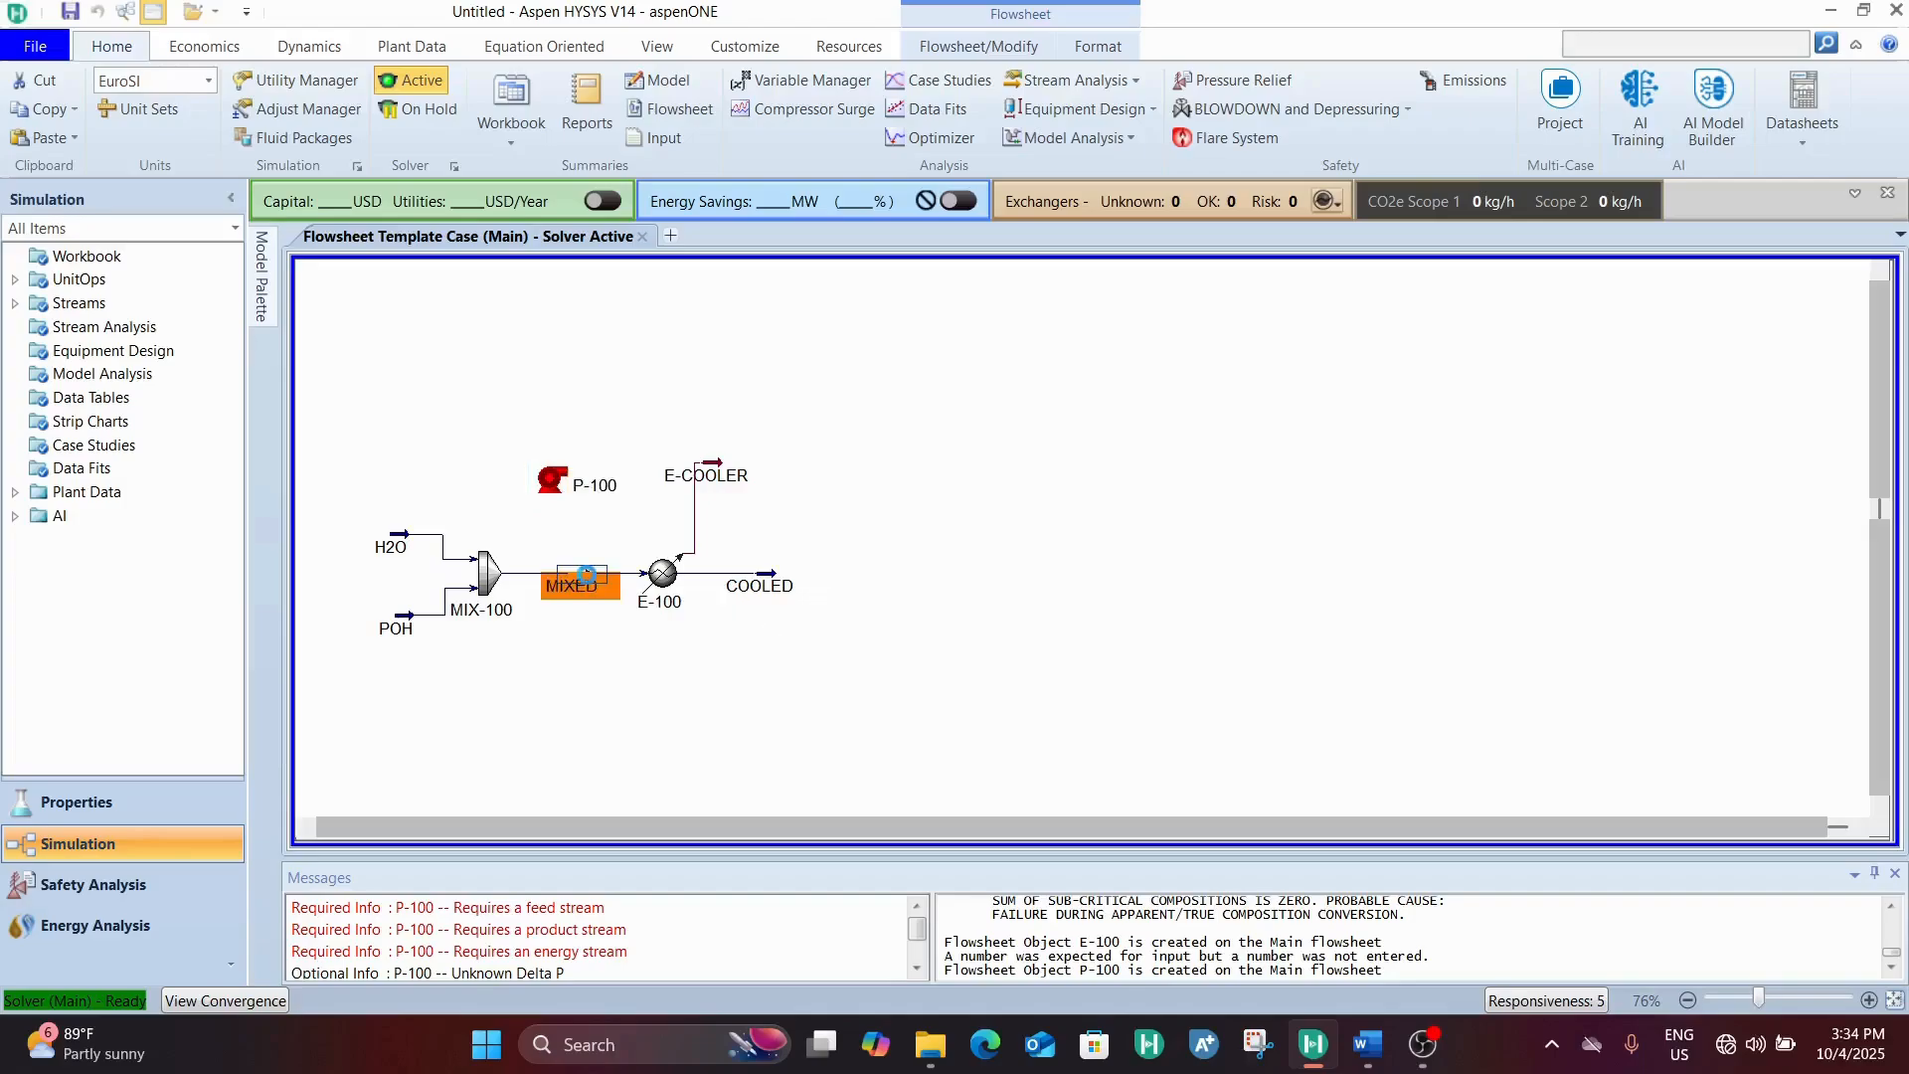
pyautogui.moveTo(1568, 249); pyautogui.dragTo(1133, 219)
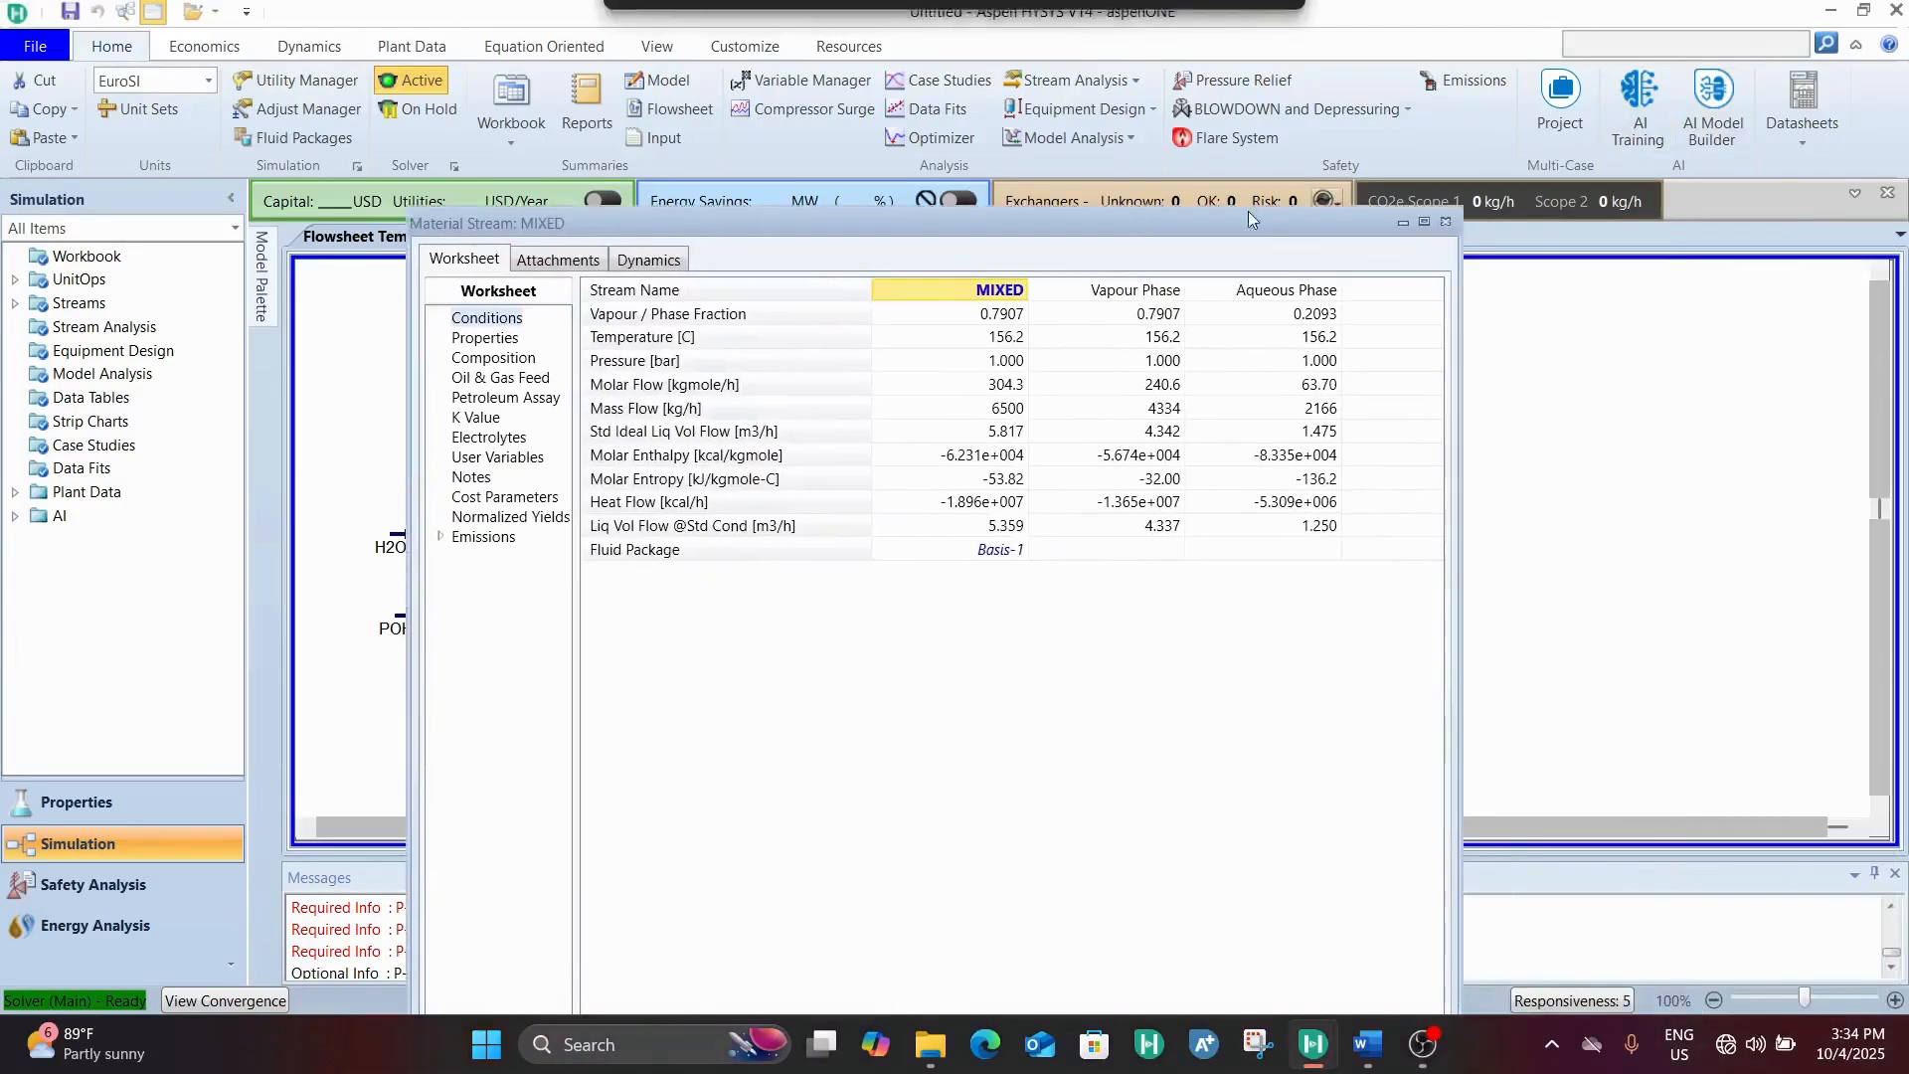
pyautogui.click(1449, 222)
pyautogui.click(688, 334)
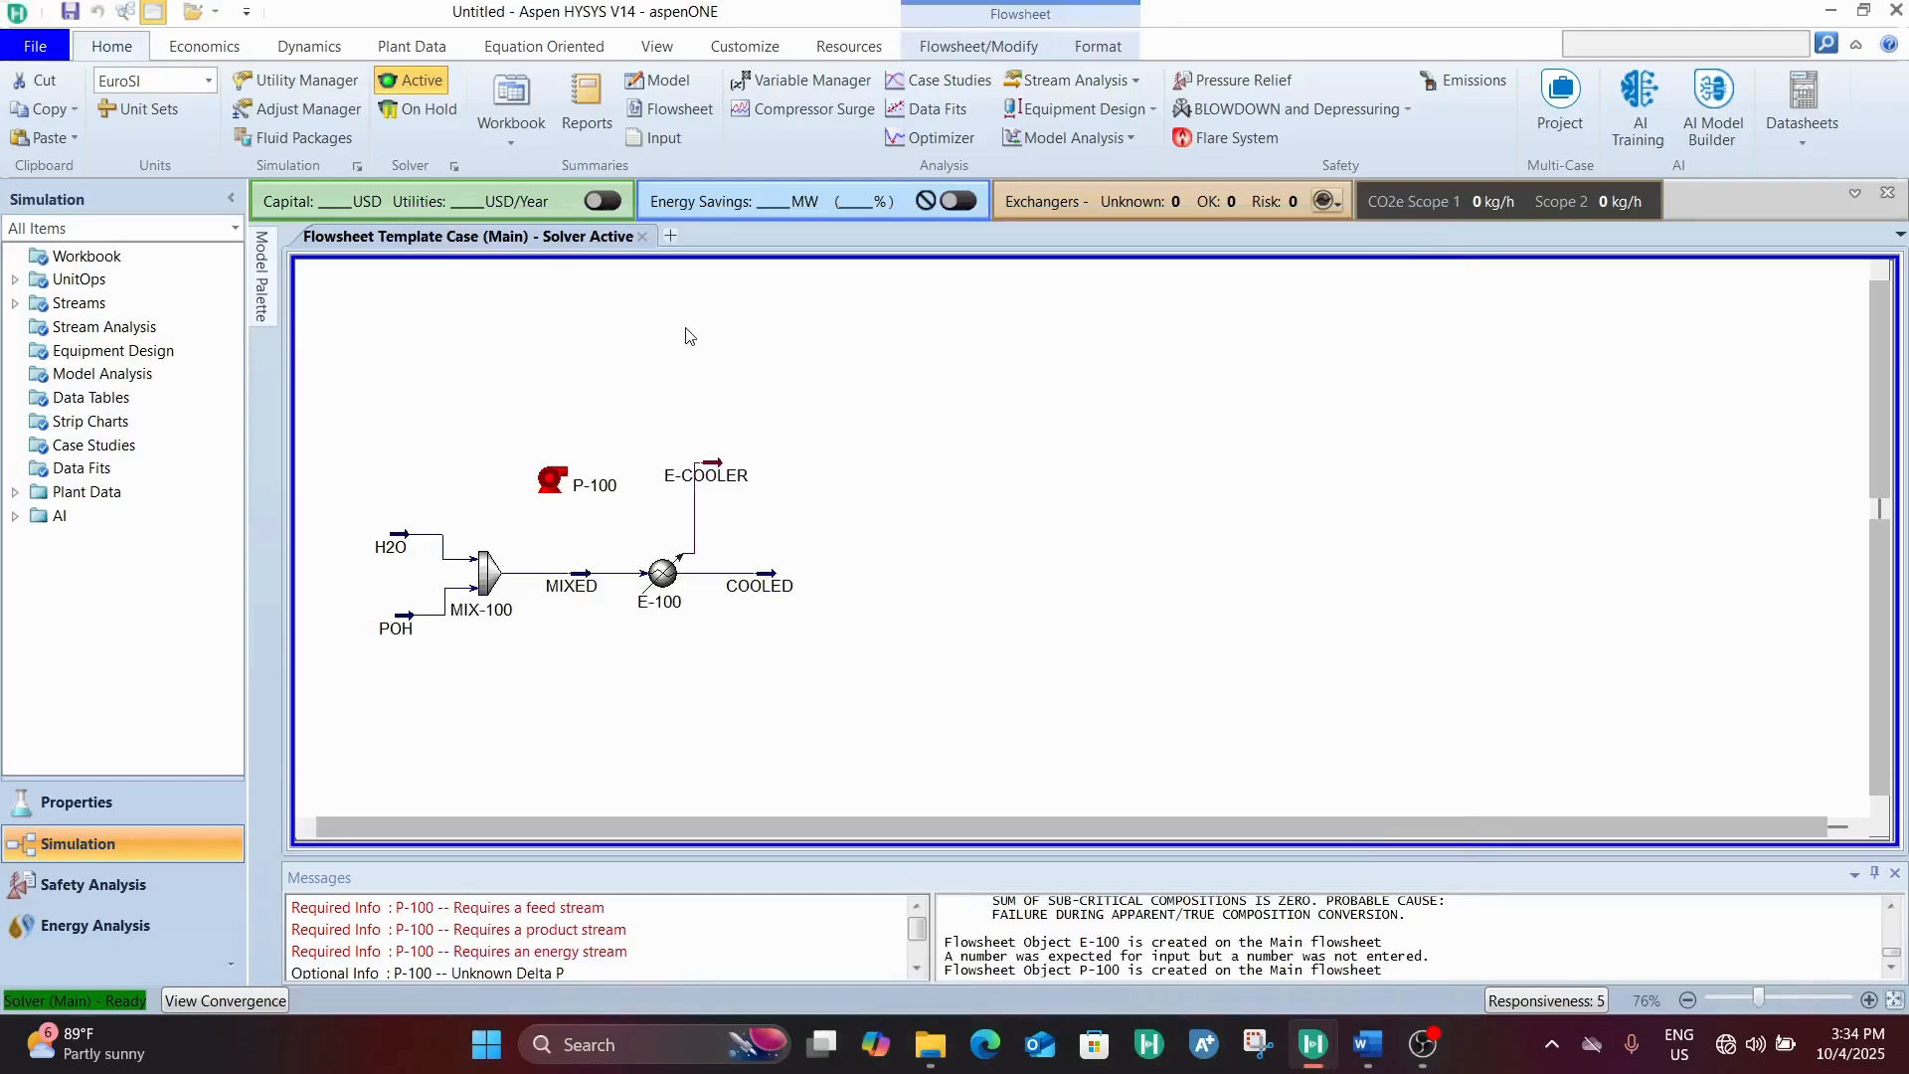
# Spread out the flowsheet by moving COOLED, cooler E-100 and the E-COOLER stream further downstream
pyautogui.moveTo(495, 574)
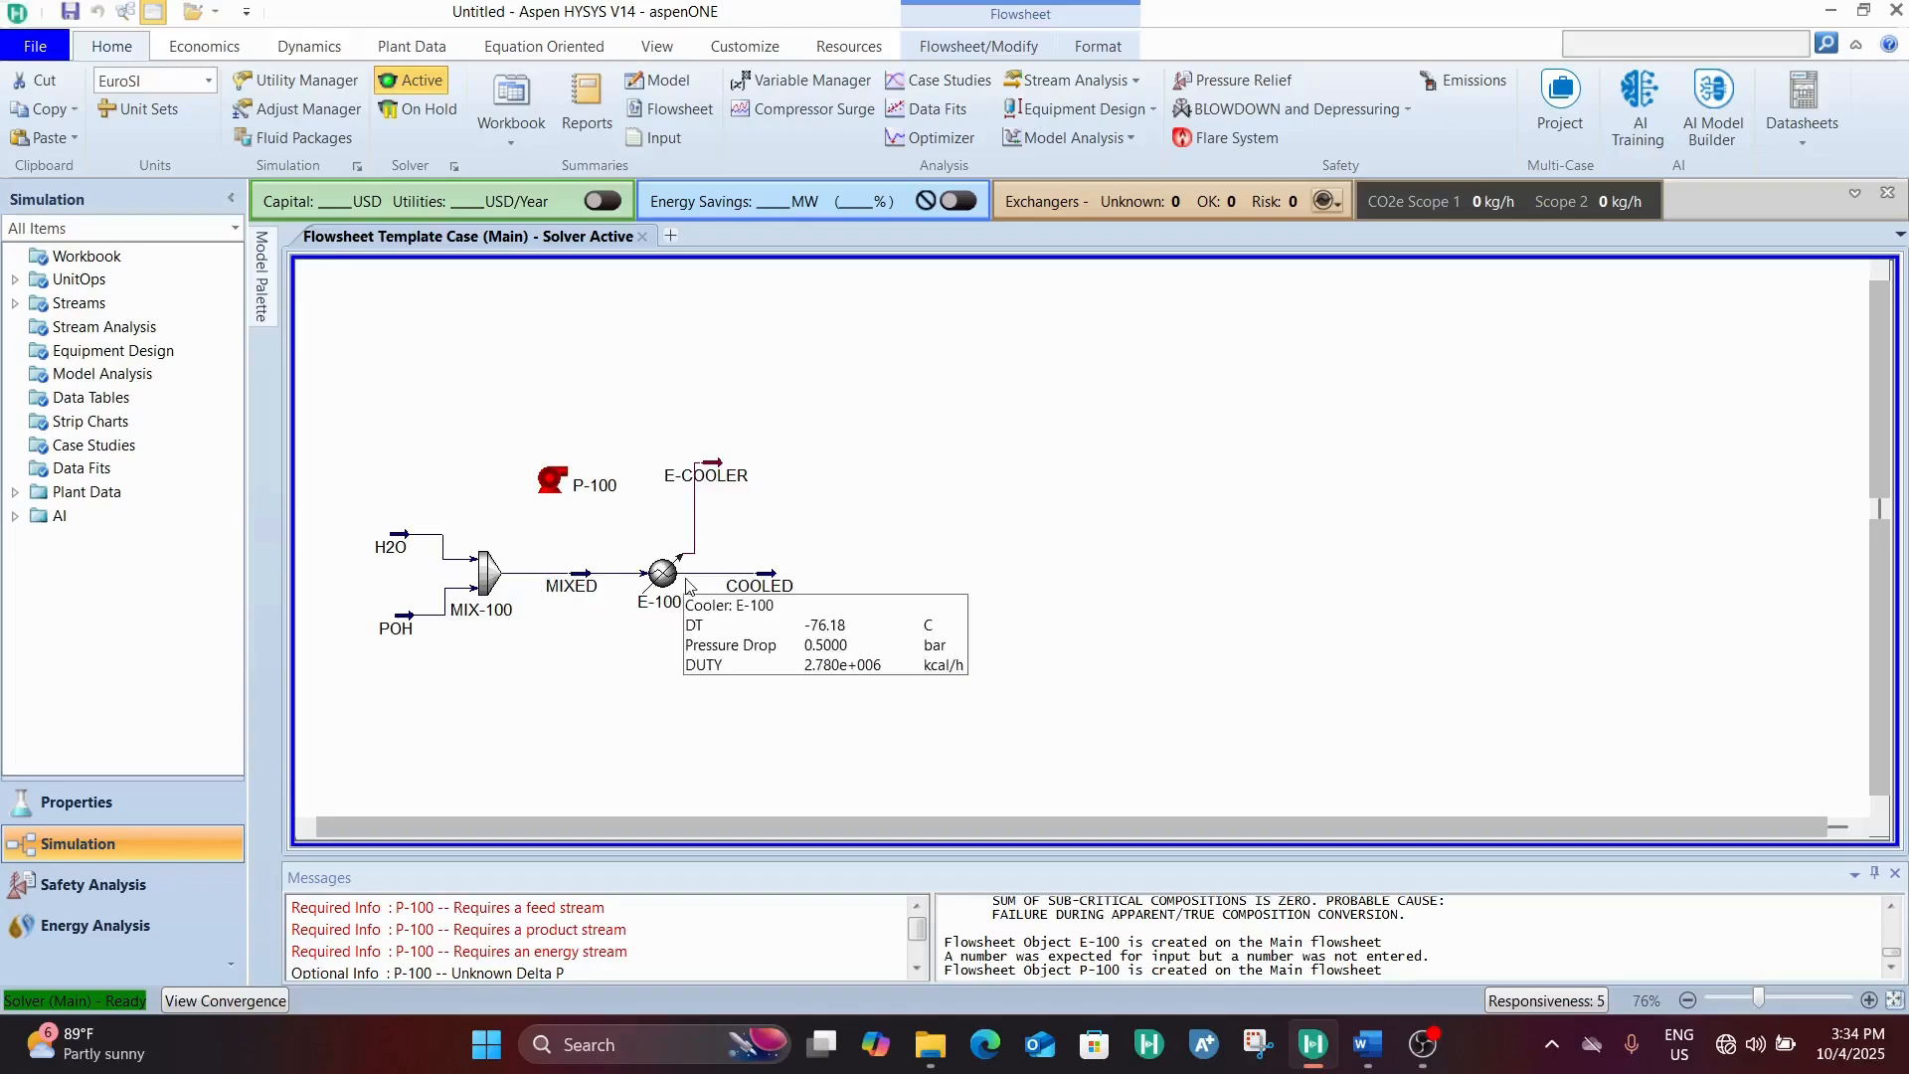
pyautogui.moveTo(664, 569); pyautogui.dragTo(1004, 577)
pyautogui.moveTo(751, 544); pyautogui.dragTo(744, 575)
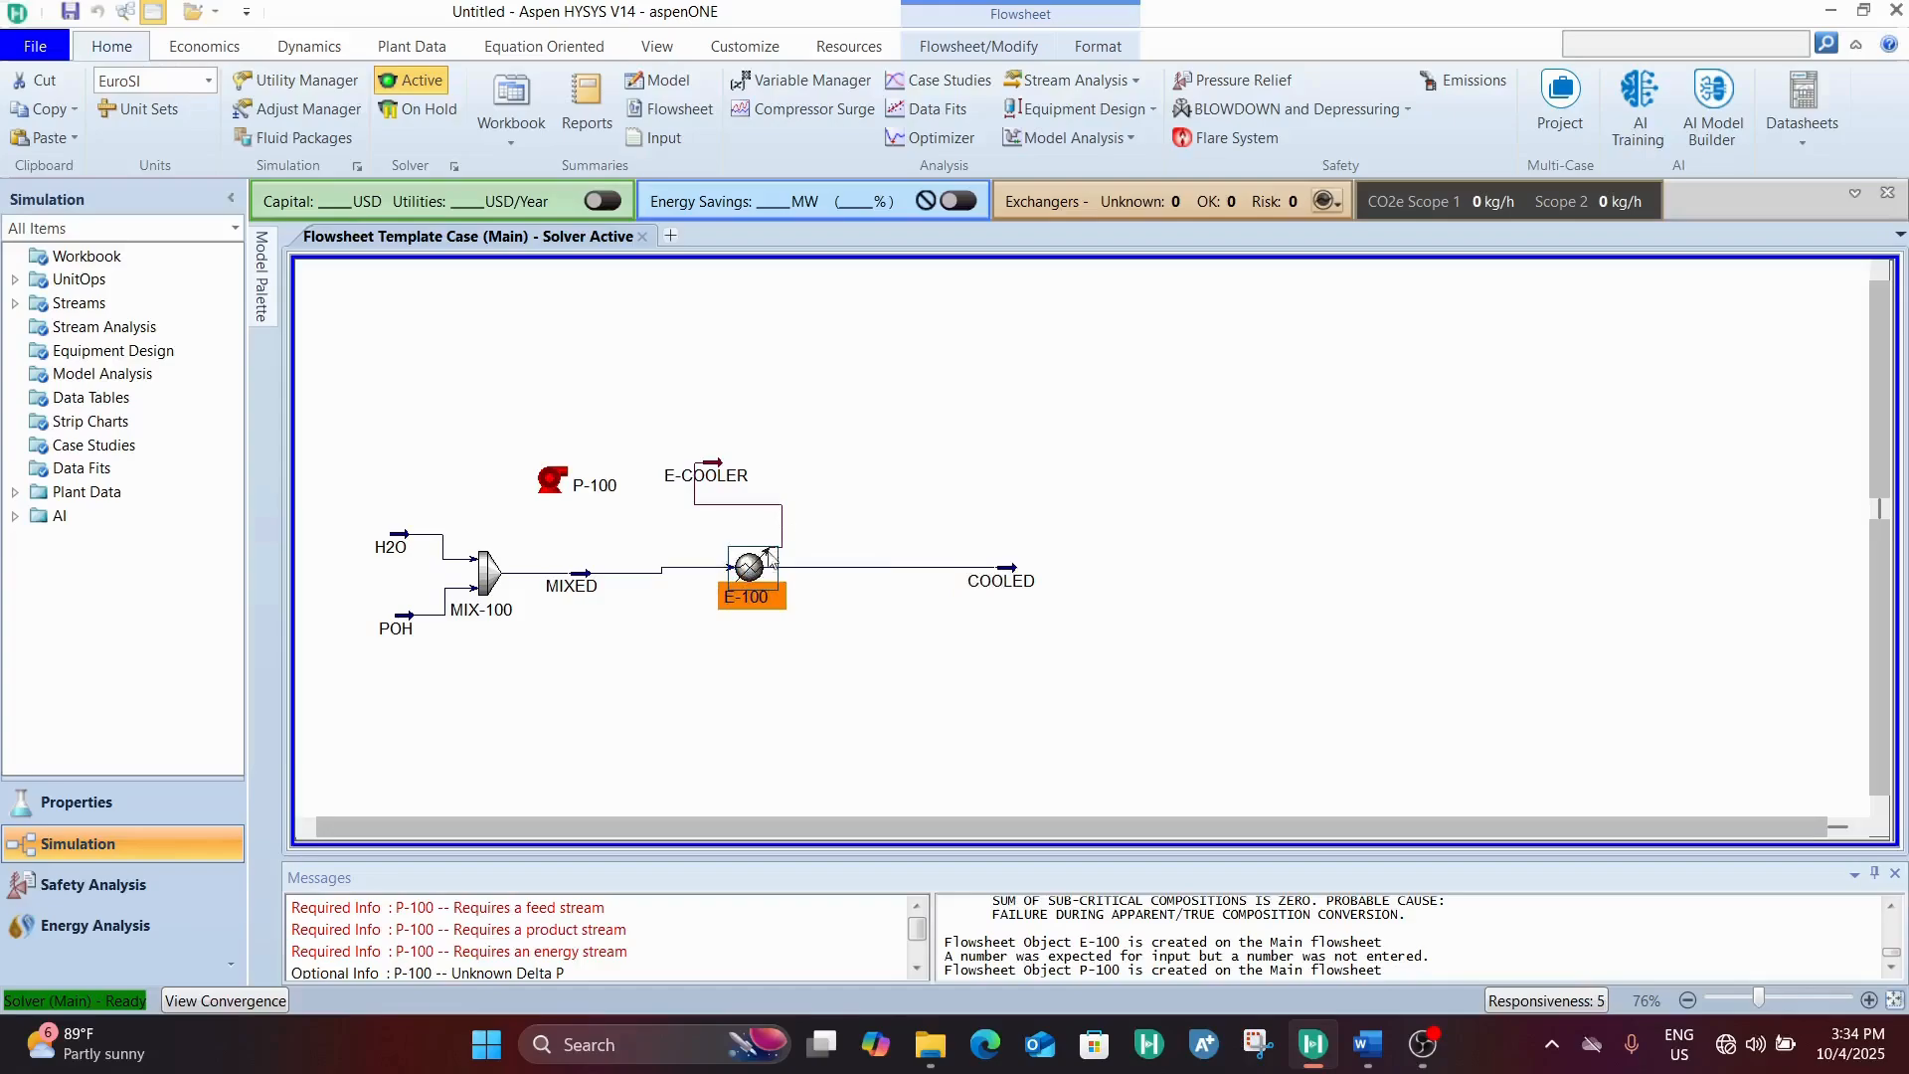
pyautogui.moveTo(708, 469); pyautogui.dragTo(842, 494)
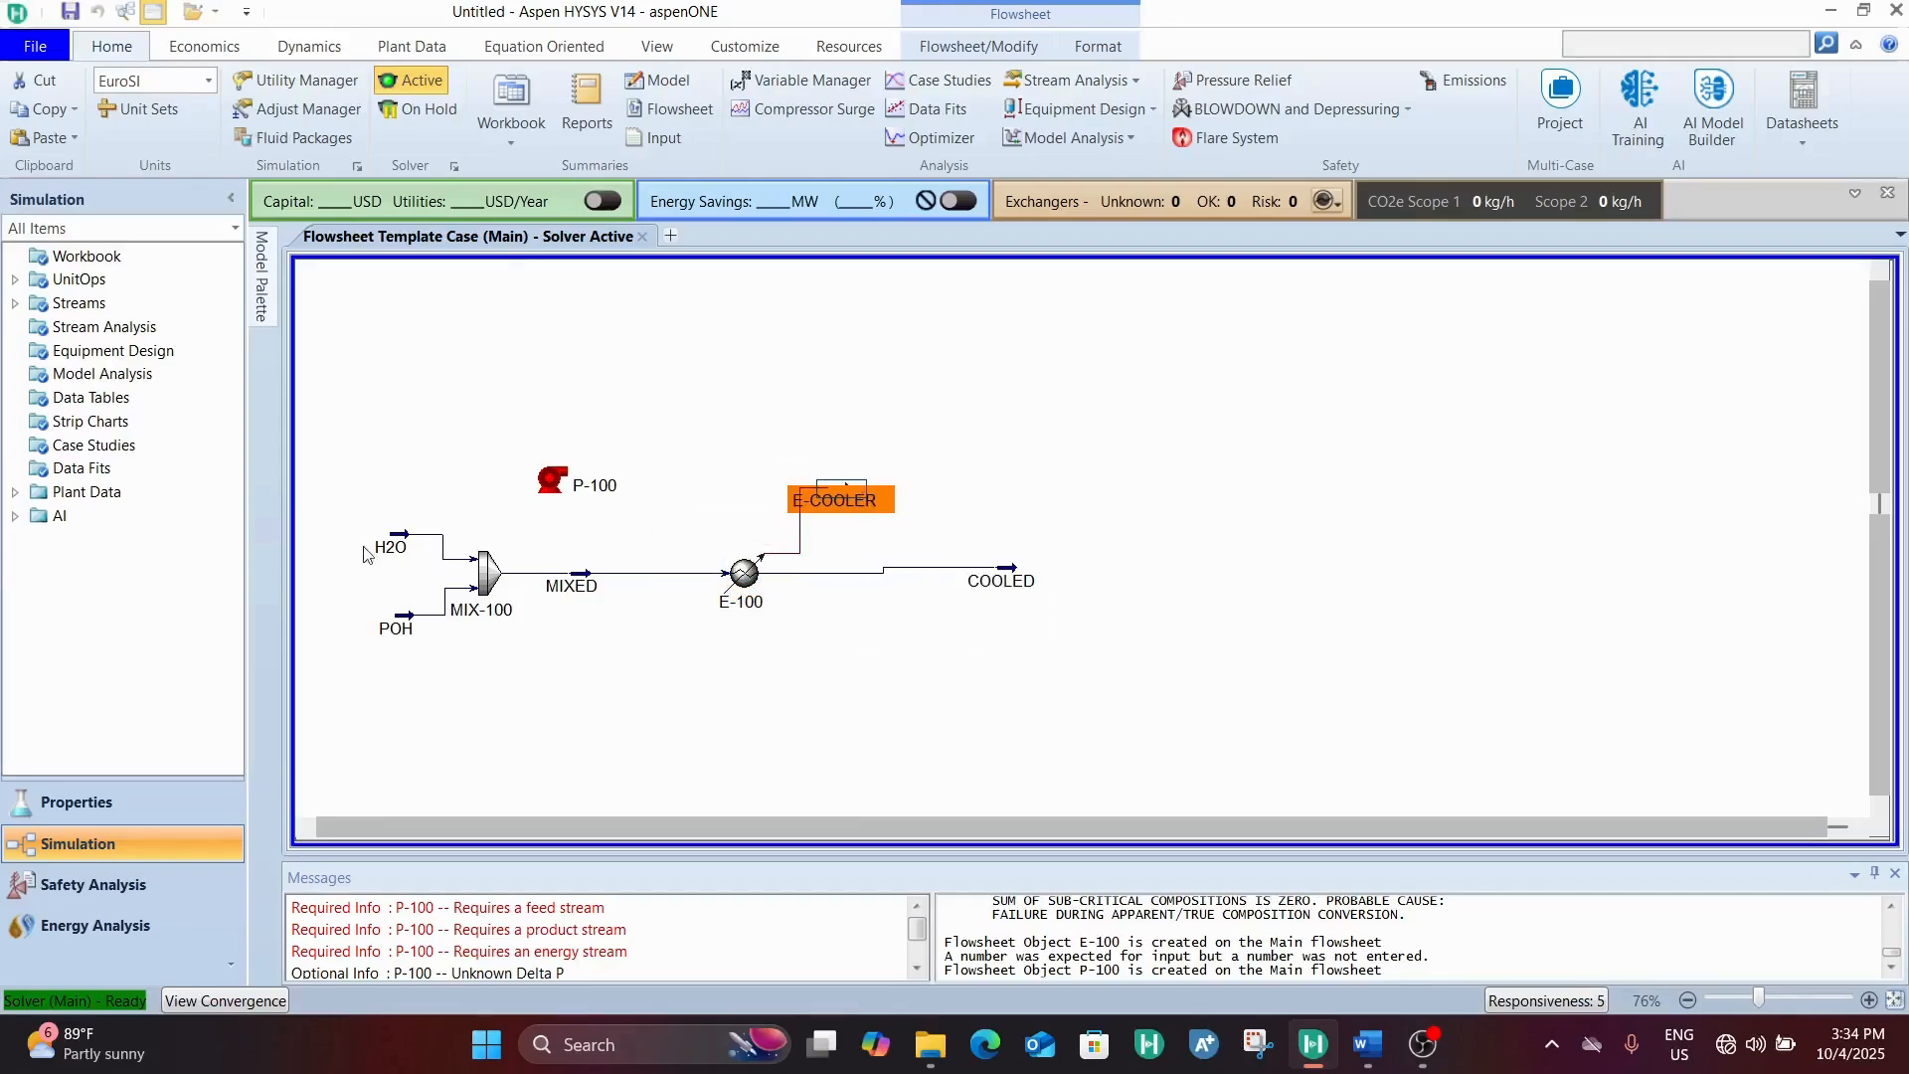
# Examine the conditions of the two feed streams, H2O and POH
pyautogui.click(406, 549)
pyautogui.doubleClick(409, 547)
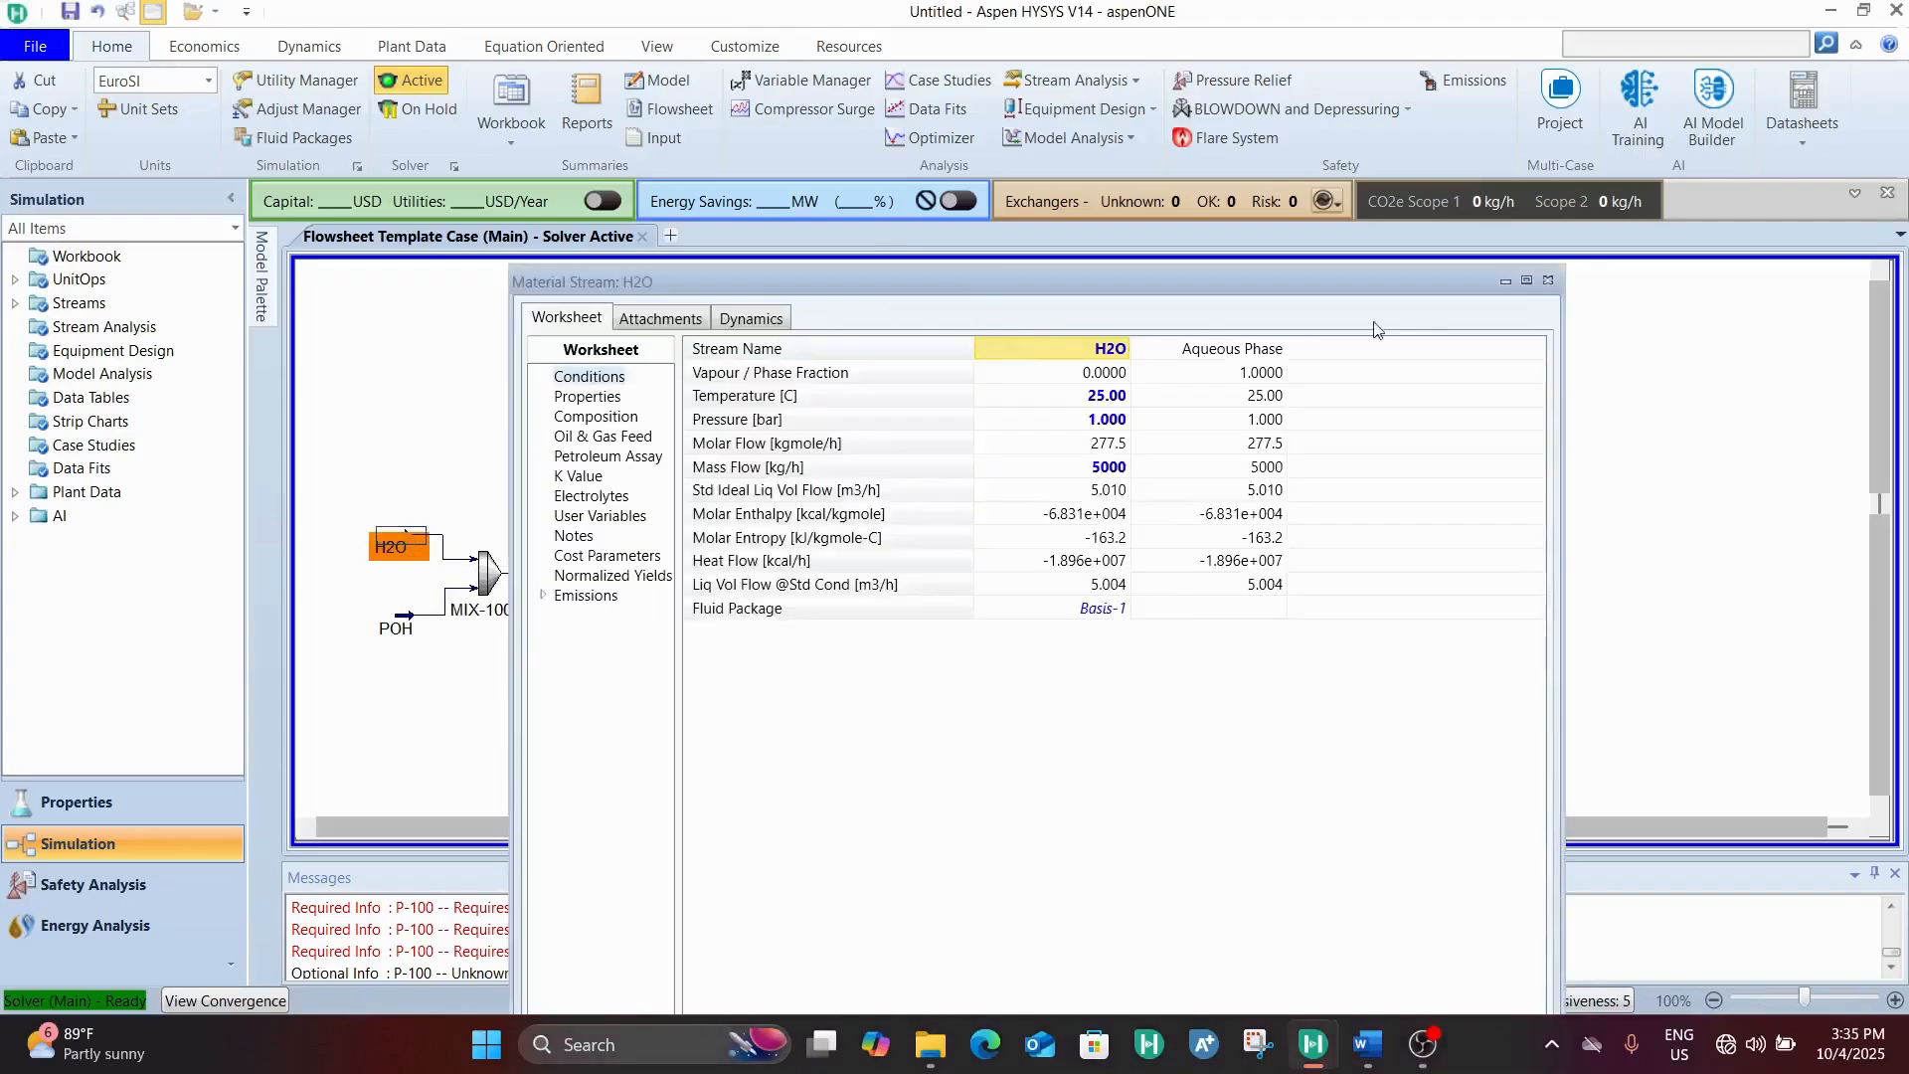
pyautogui.click(1548, 280)
pyautogui.click(398, 627)
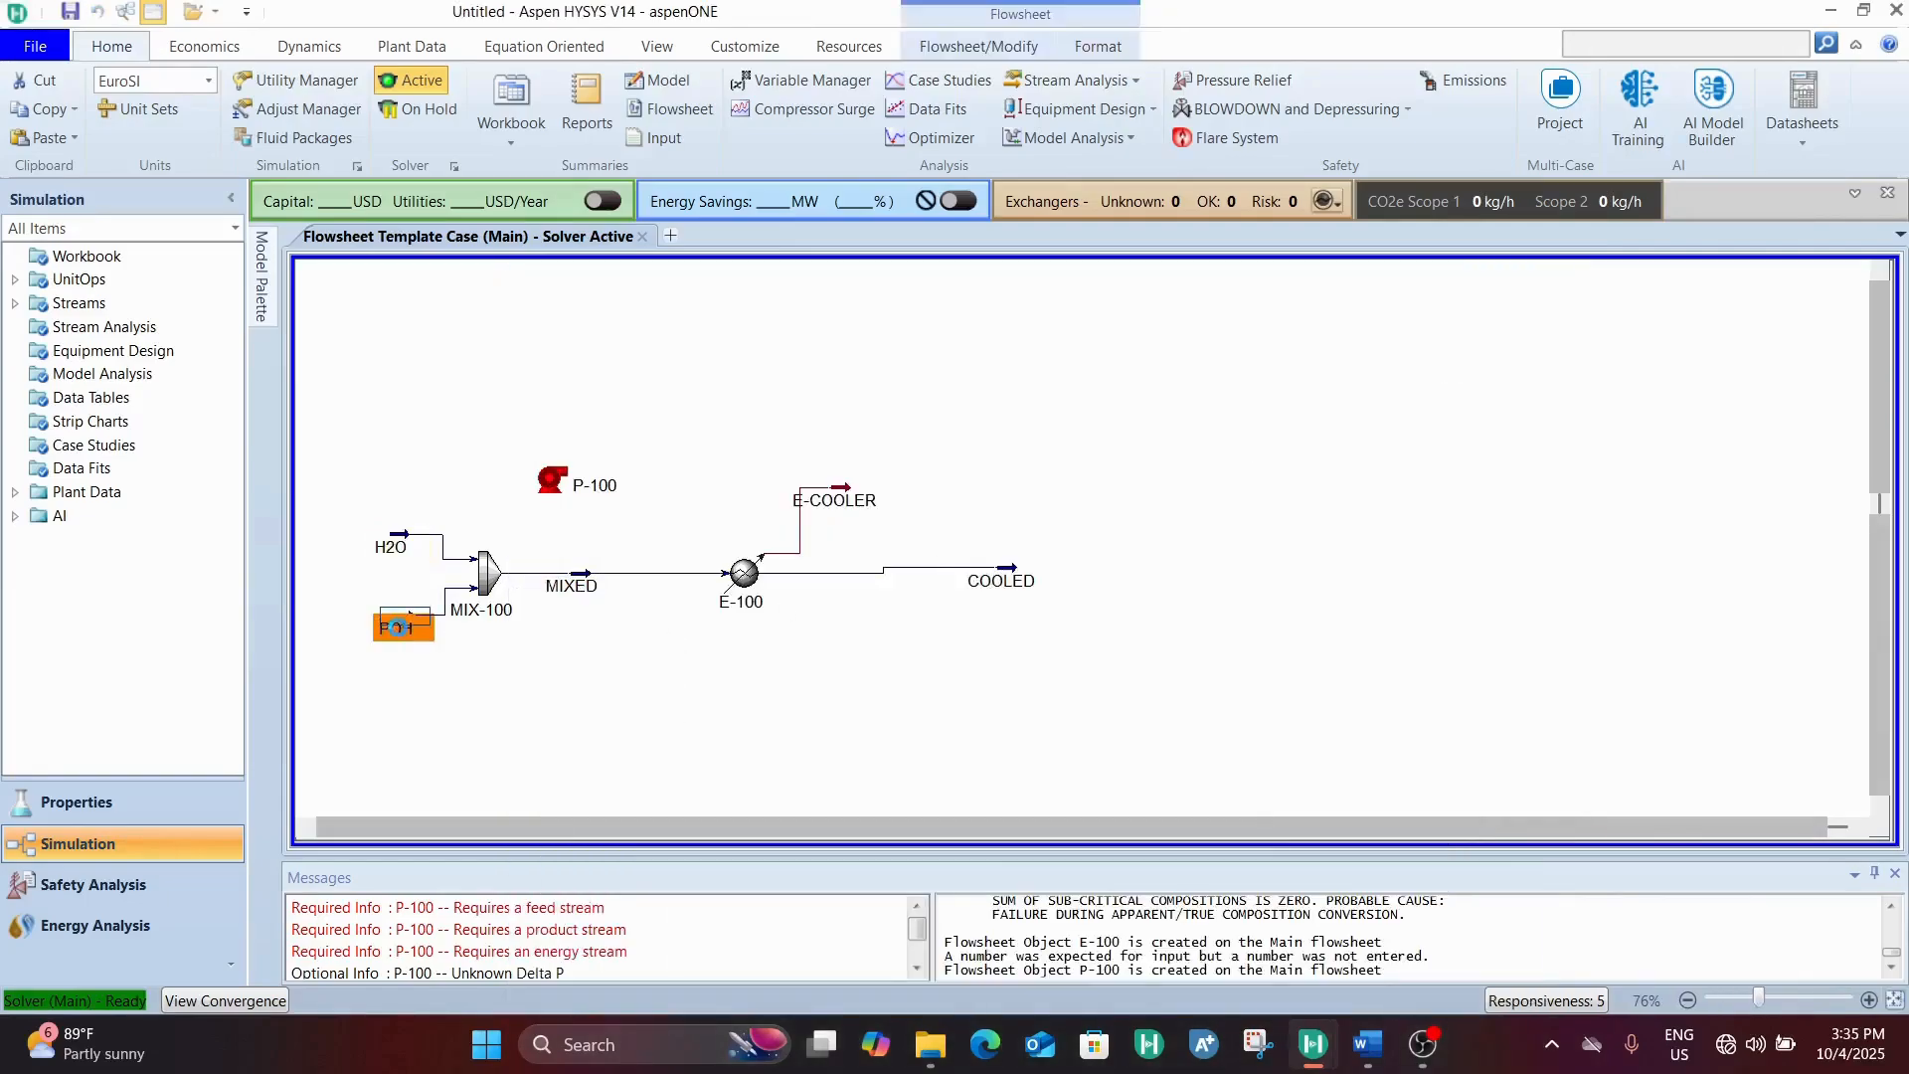
pyautogui.doubleClick(398, 627)
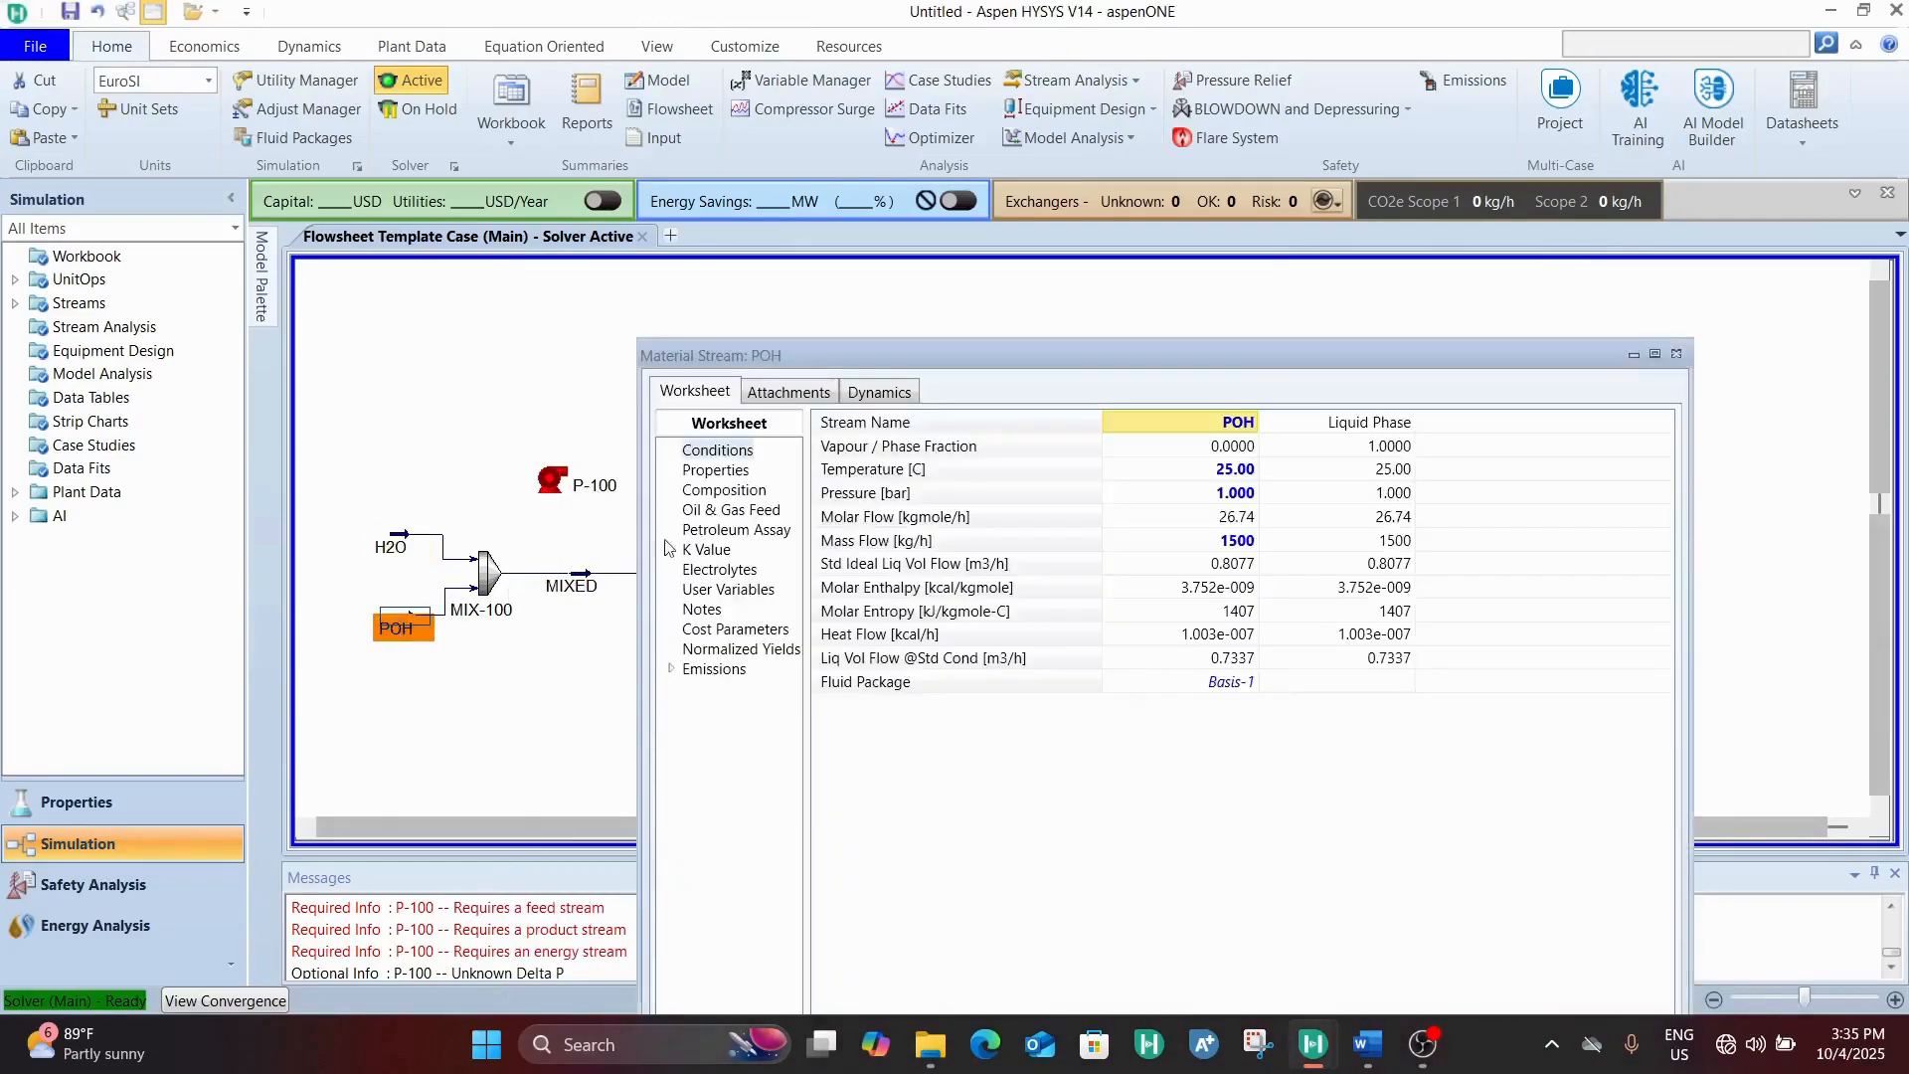
pyautogui.click(1676, 355)
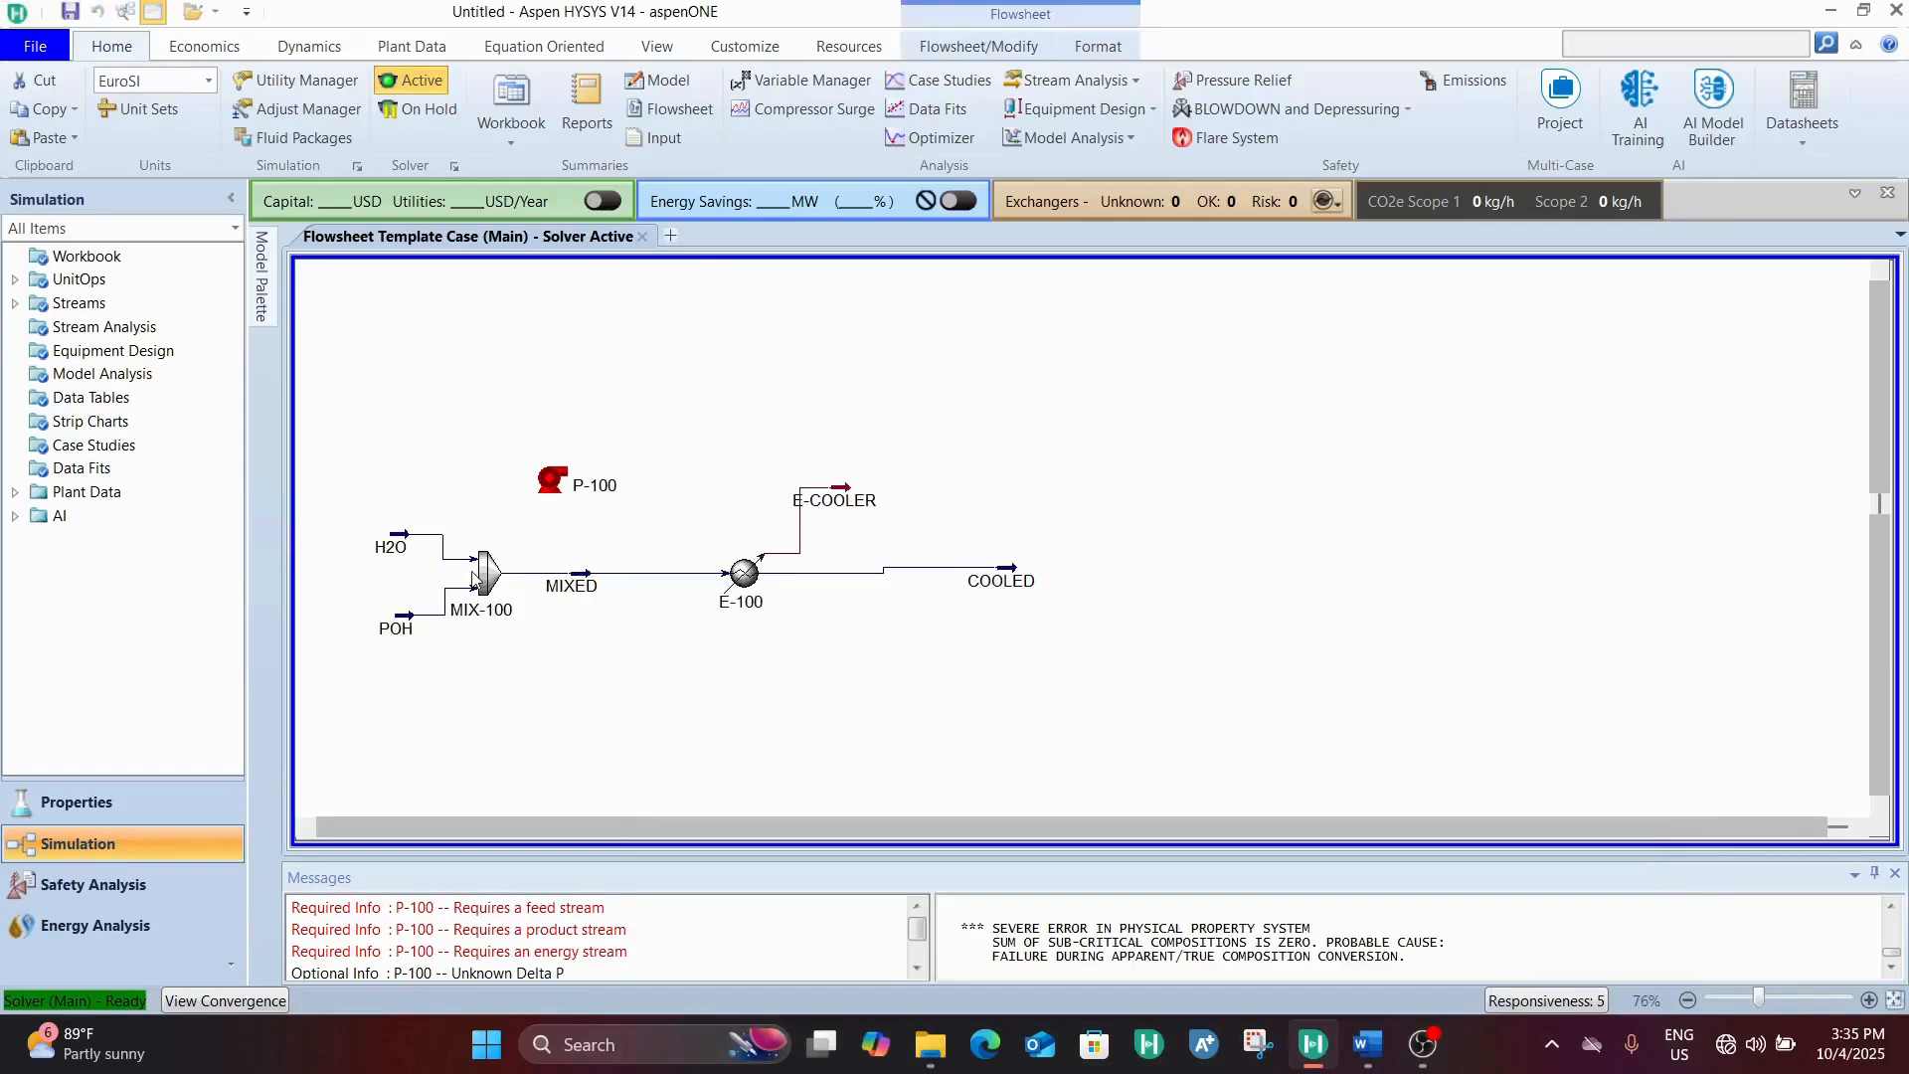
# Shift mixer MIX-100 and its downstream units away from the feeds, and align COOLED with cooler E-100
pyautogui.moveTo(475, 576); pyautogui.dragTo(794, 574)
pyautogui.click(928, 525)
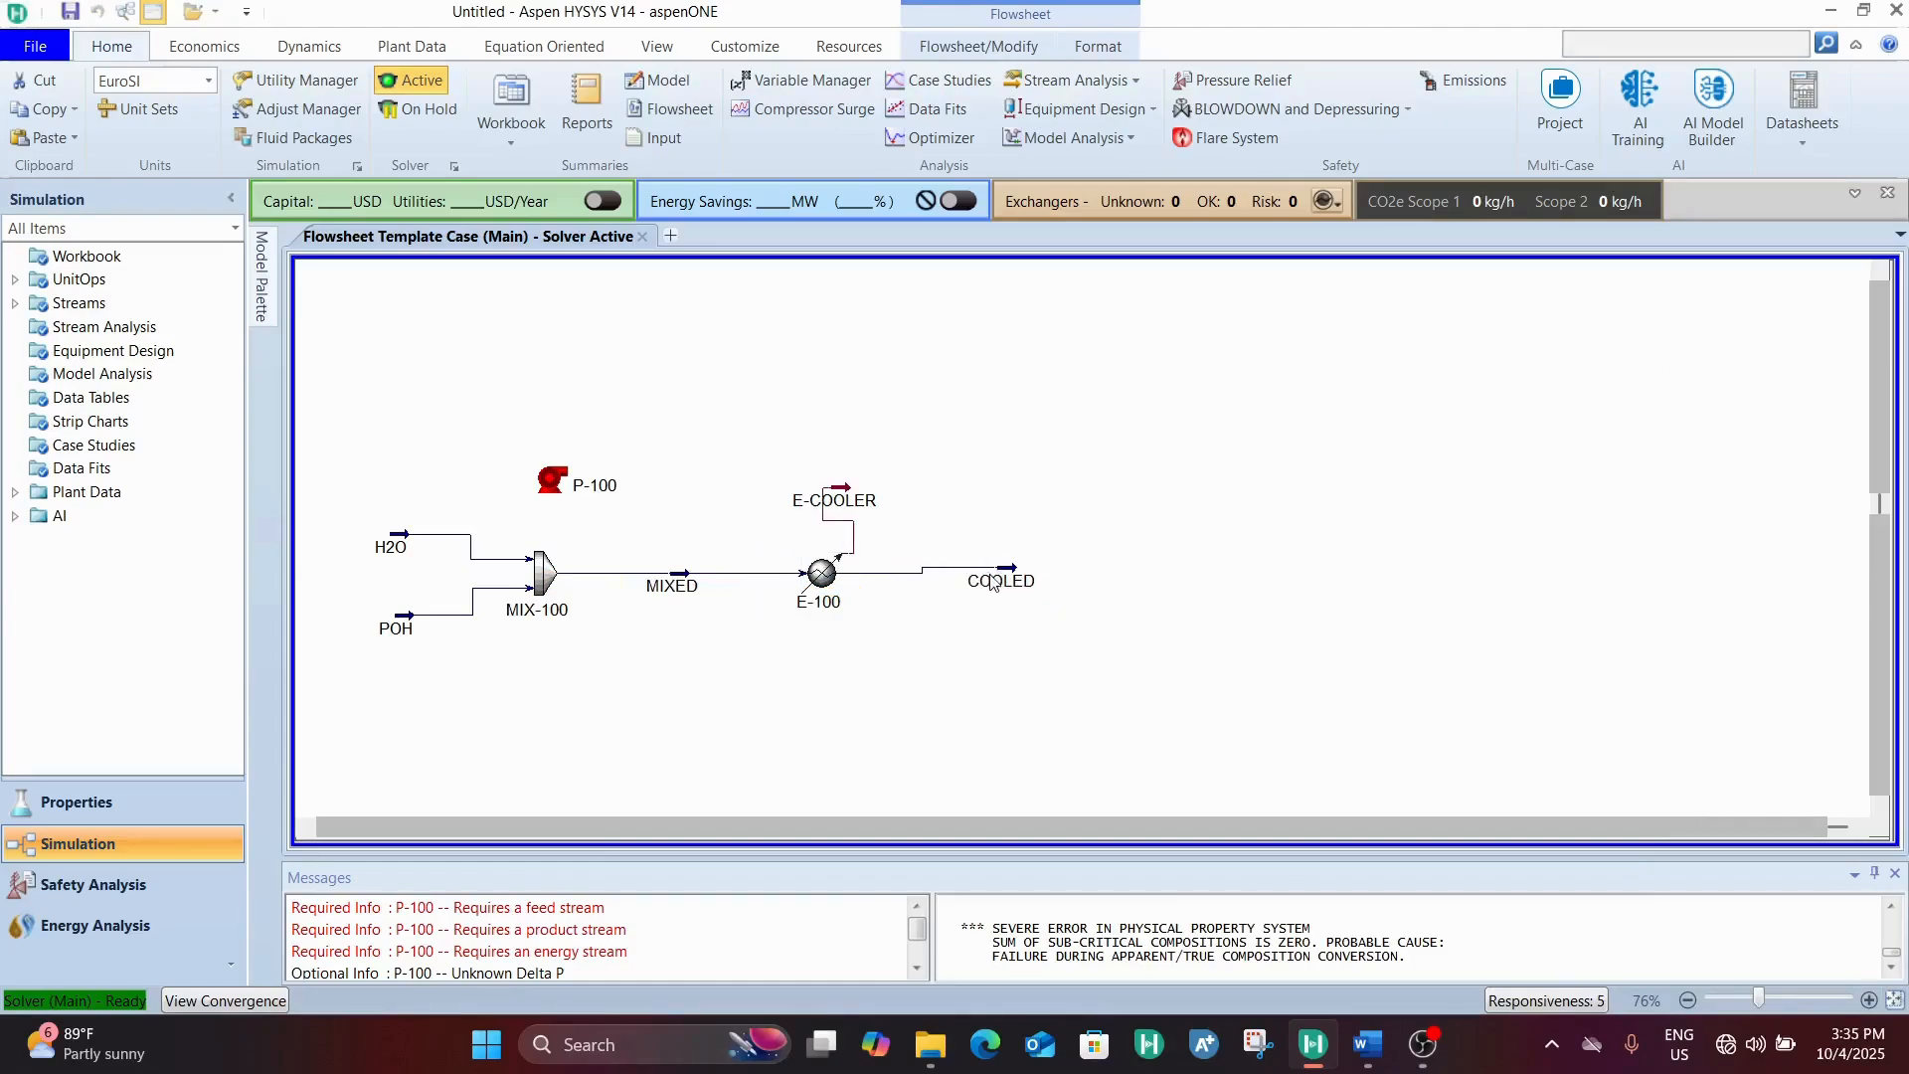
pyautogui.moveTo(990, 581); pyautogui.dragTo(1012, 586)
pyautogui.moveTo(562, 582); pyautogui.dragTo(572, 583)
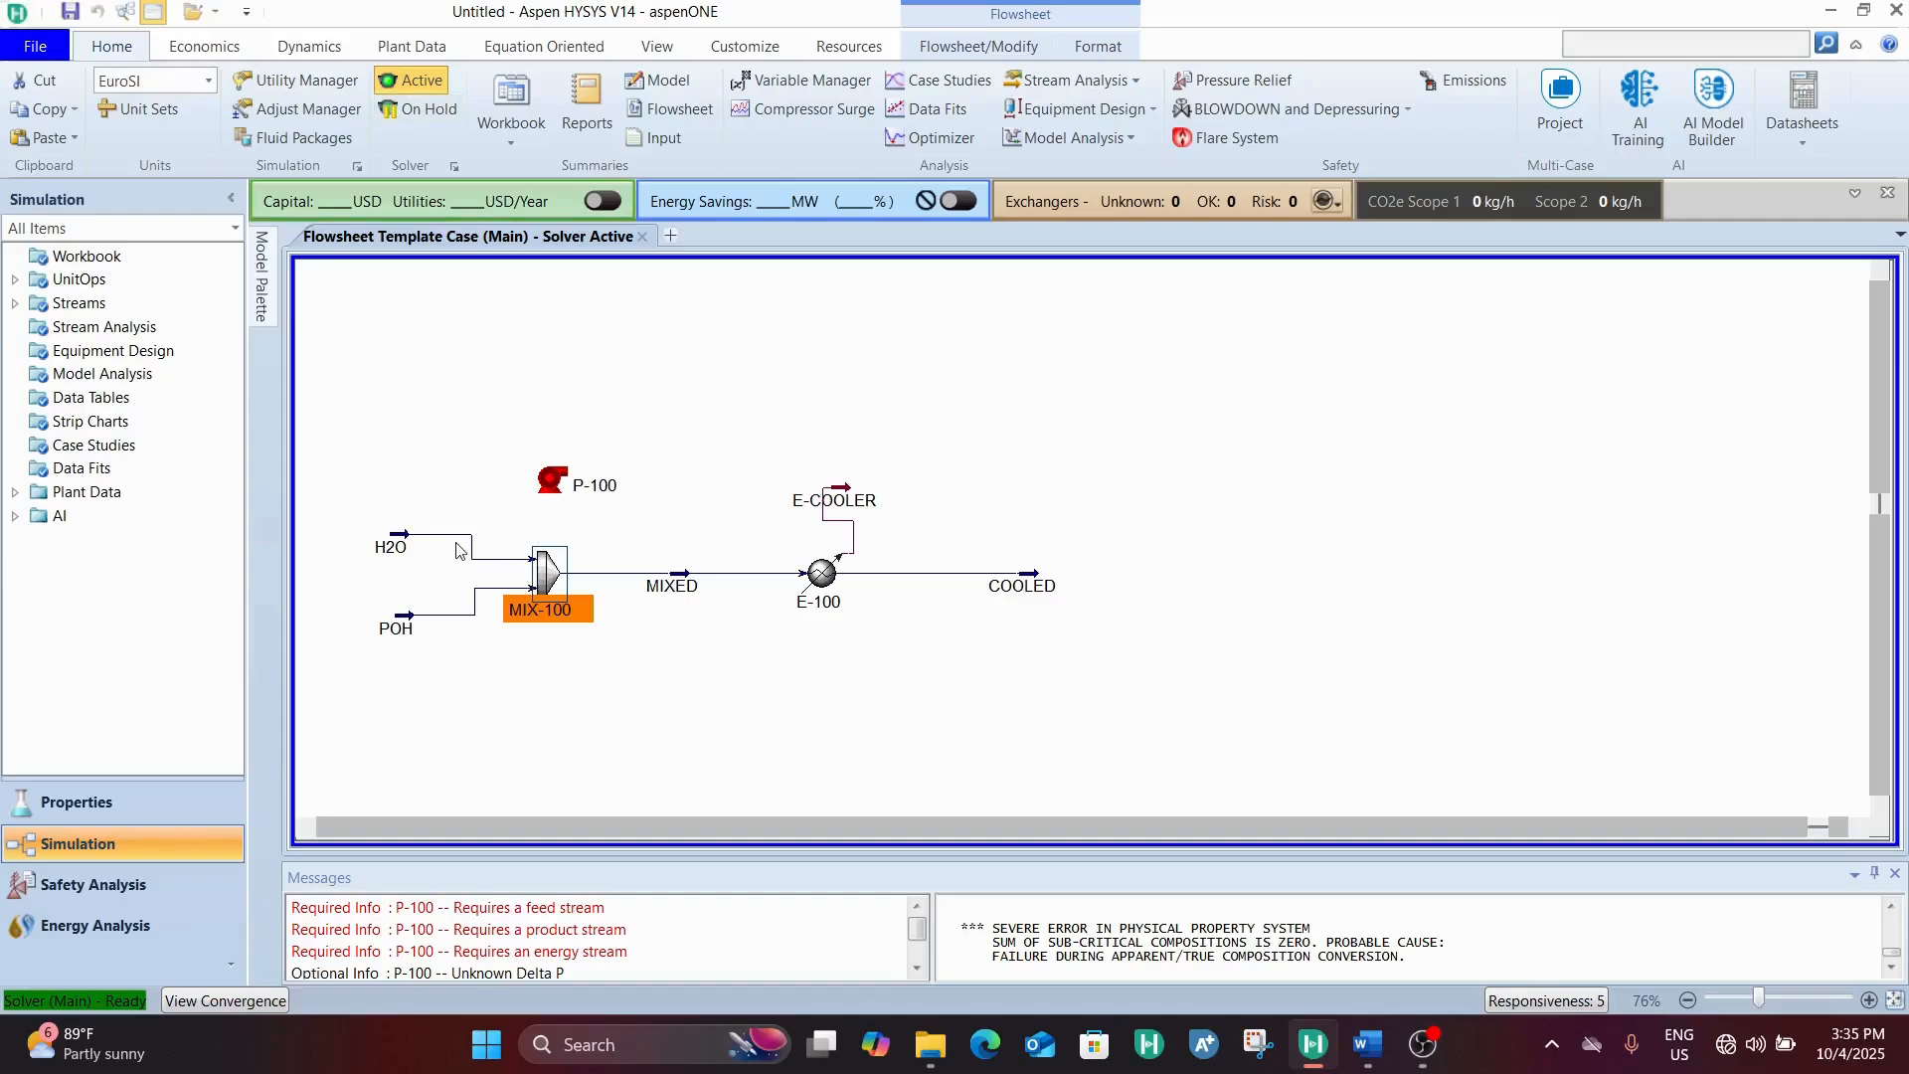
# Break the connections of the H2O and POH feed streams to mixer MIX-100
pyautogui.rightClick(495, 563)
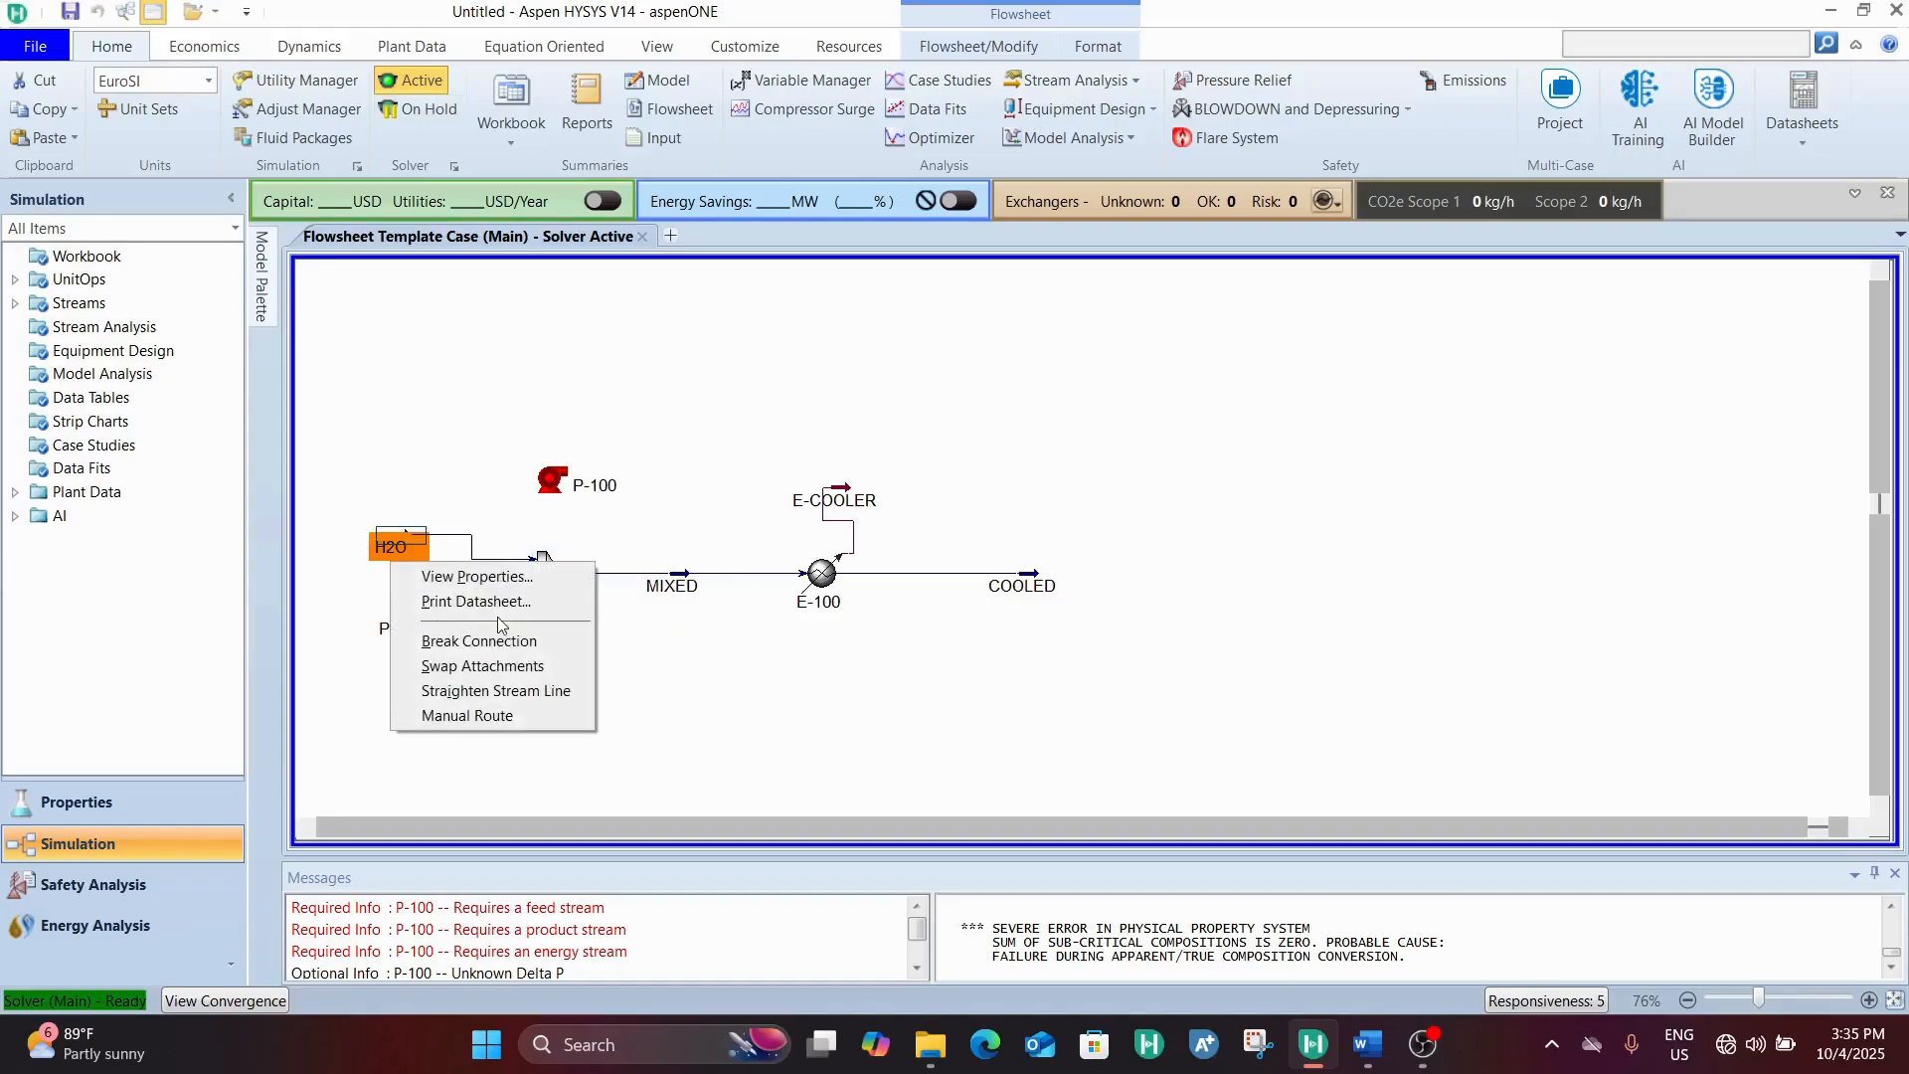
pyautogui.click(488, 641)
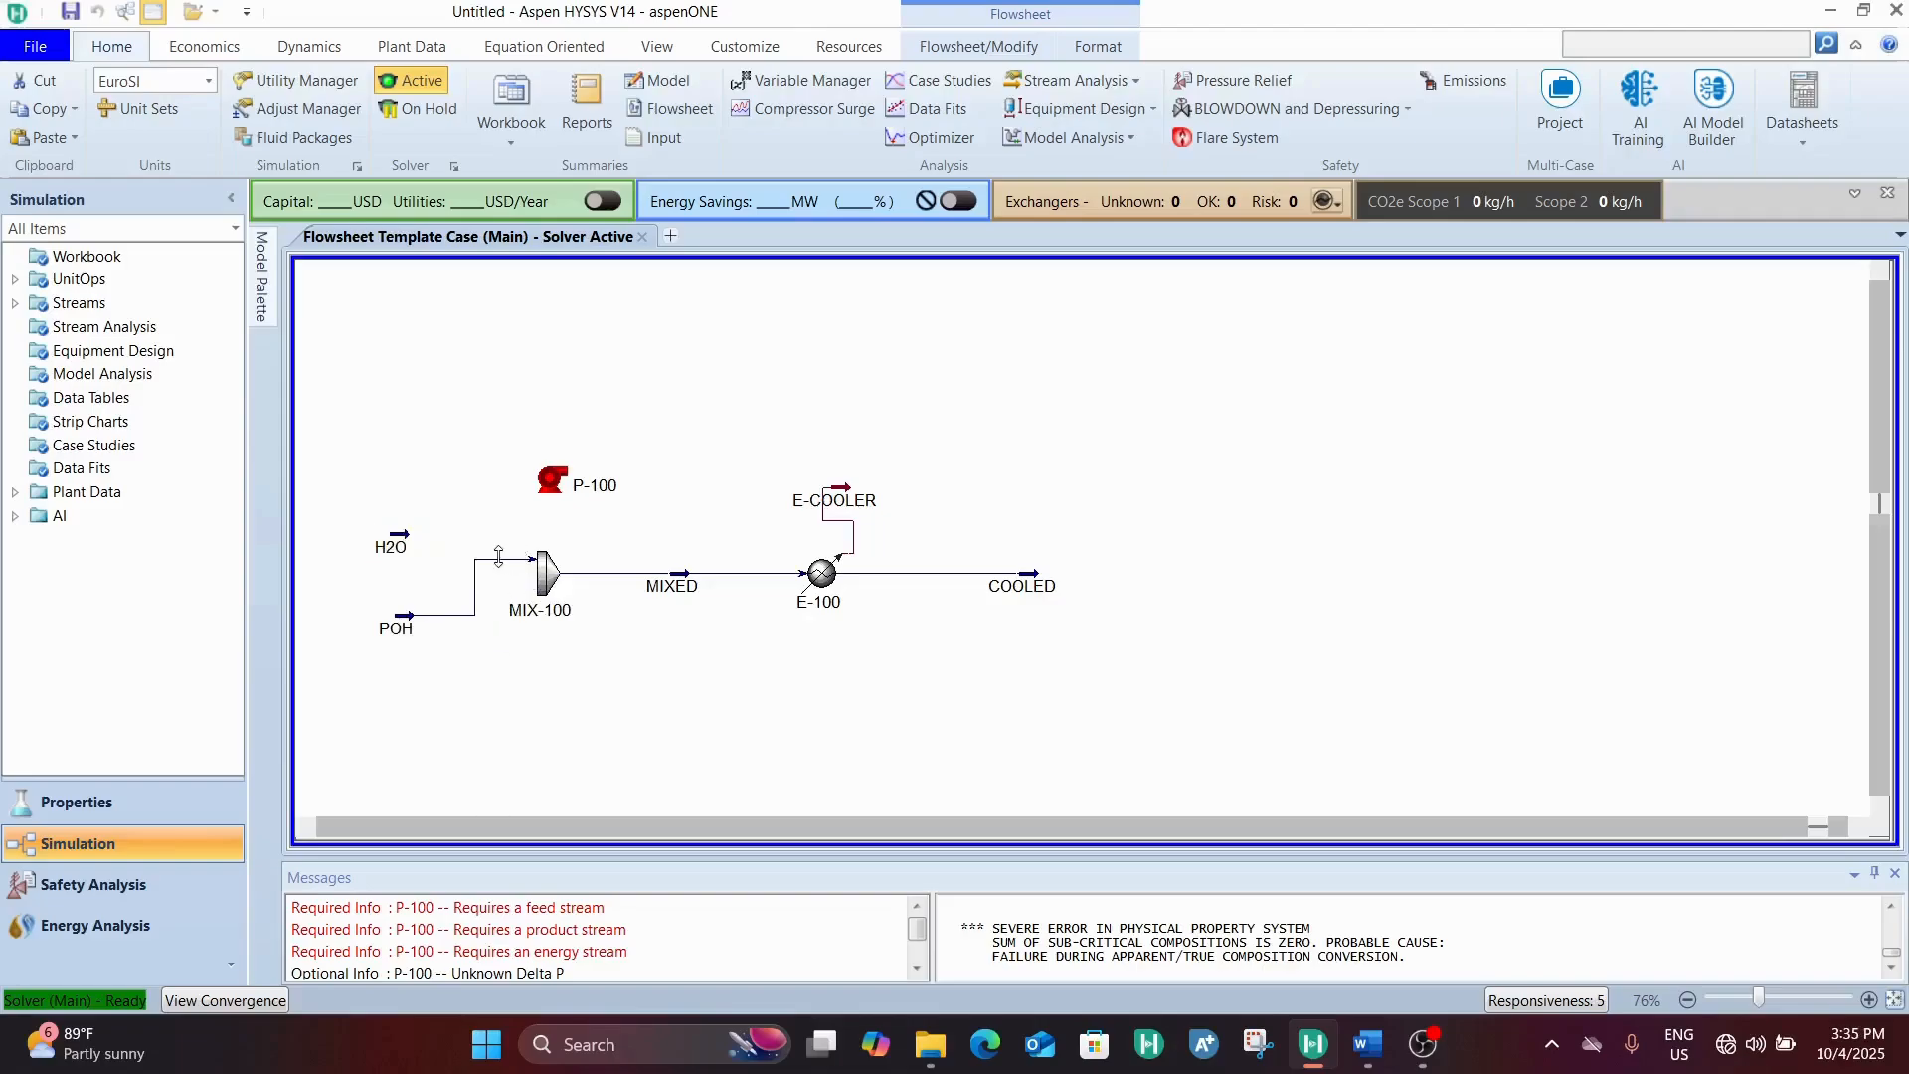
pyautogui.rightClick(494, 559)
pyautogui.click(487, 636)
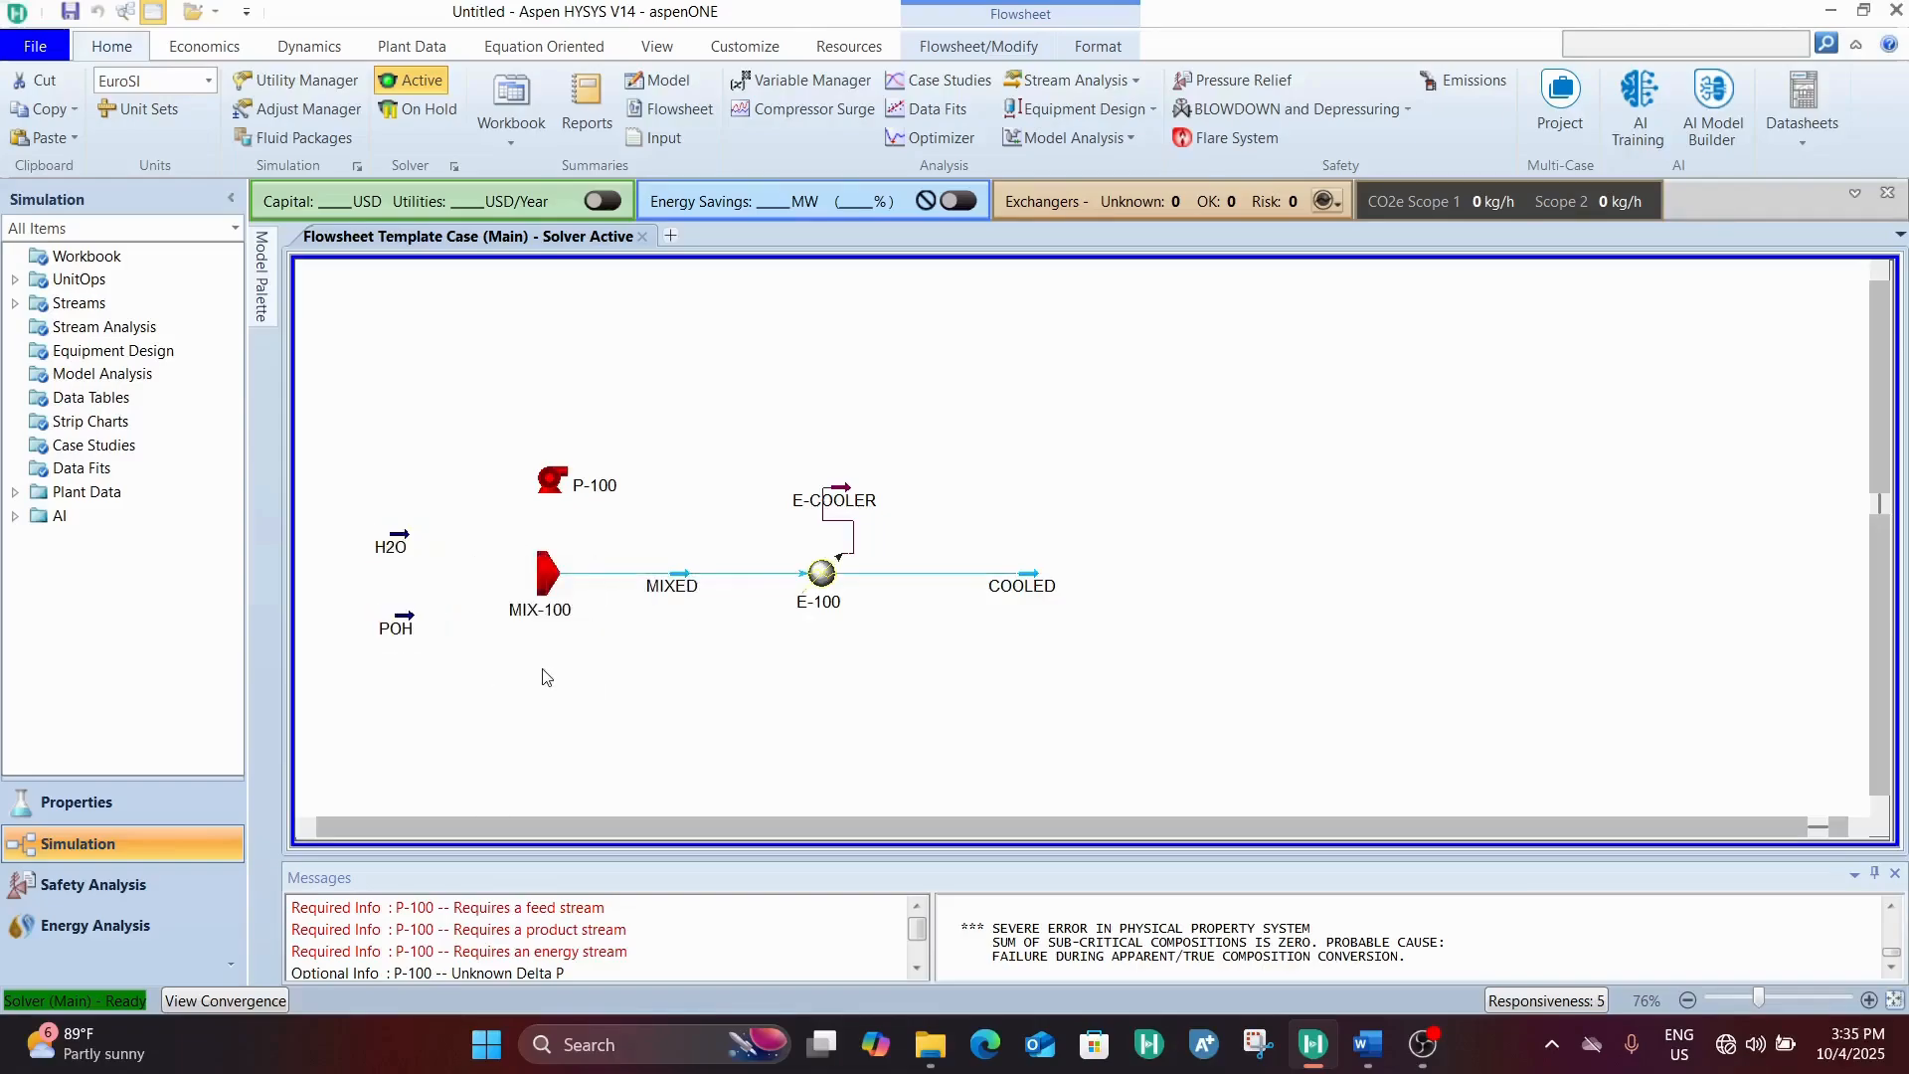
# Move mixer MIX-100 further from the feeds and place pump P-100 directly after the H2O stream
pyautogui.click(569, 590)
pyautogui.moveTo(570, 590); pyautogui.dragTo(621, 590)
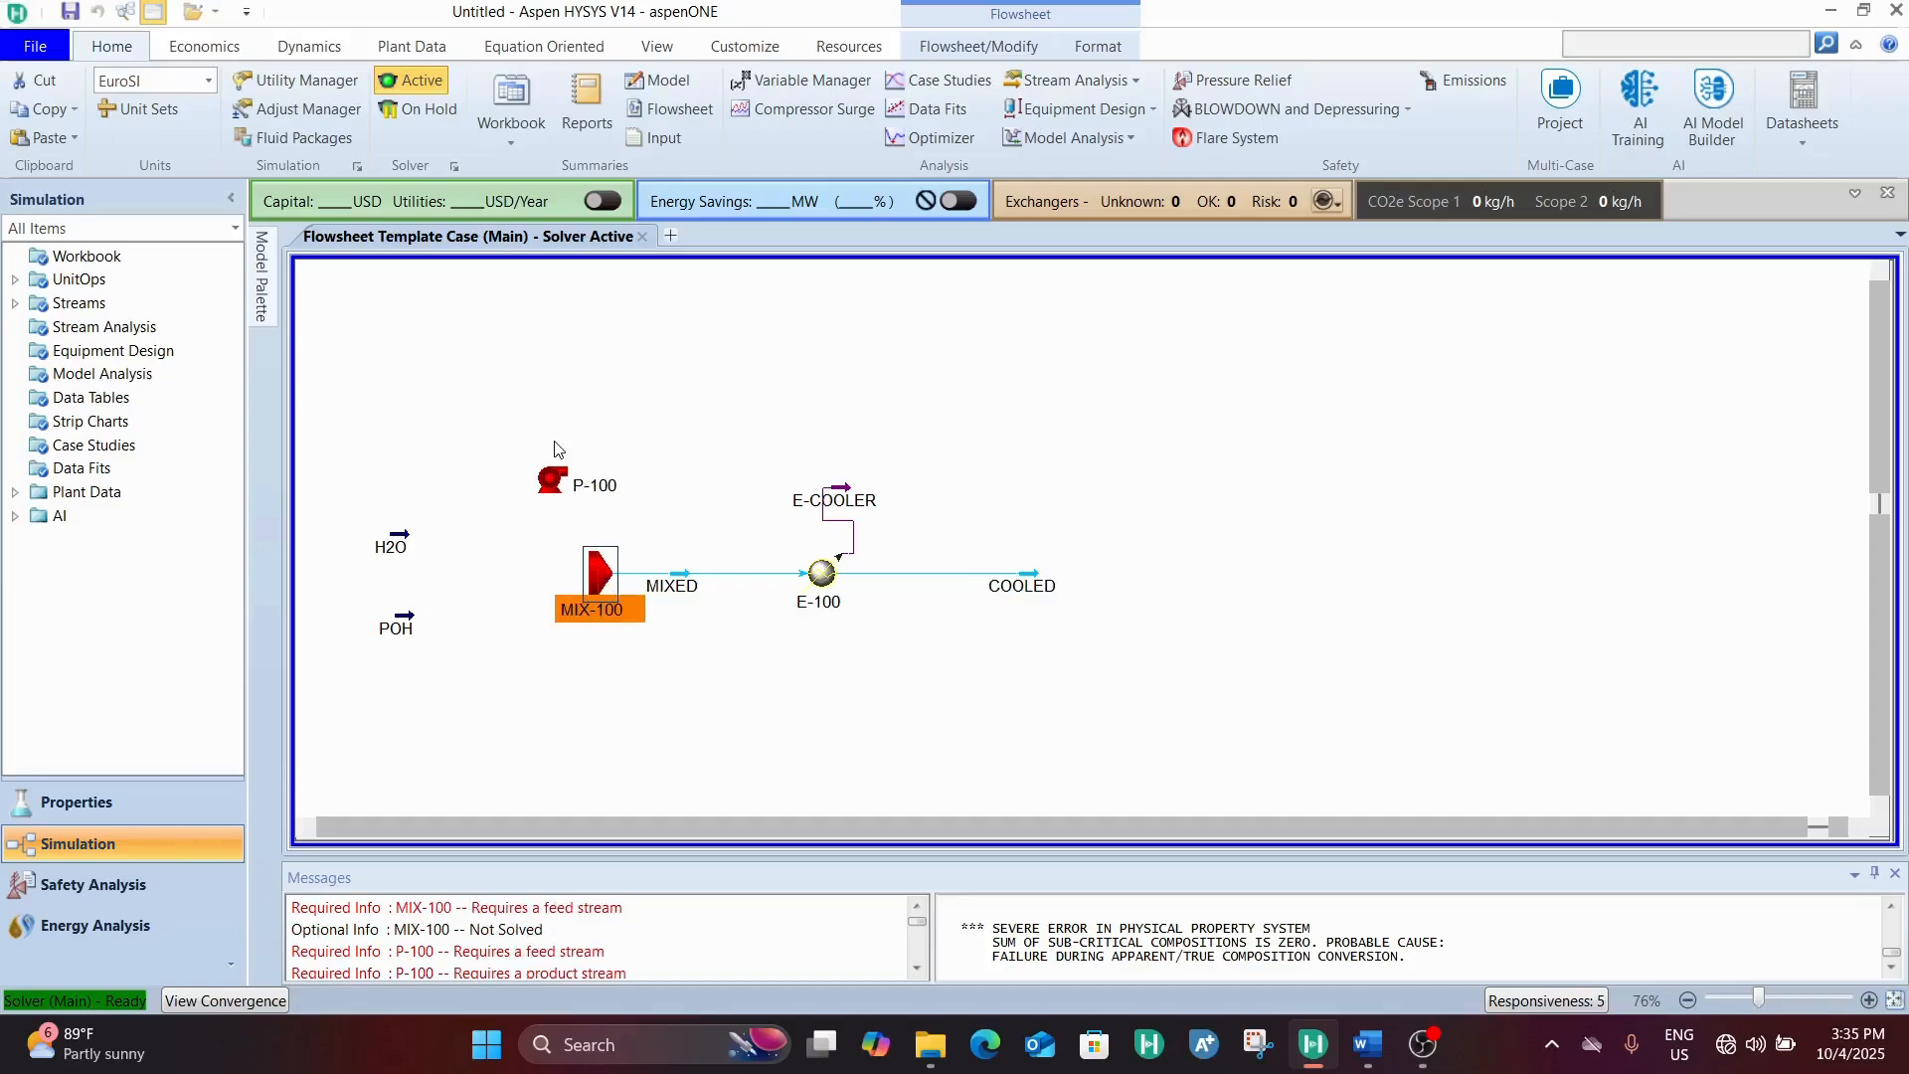
pyautogui.moveTo(546, 487); pyautogui.dragTo(448, 544)
# Connect pump P-100 with inlet H2O, outlet PUMPED H20 and energy stream E-PUMP
pyautogui.doubleClick(445, 545)
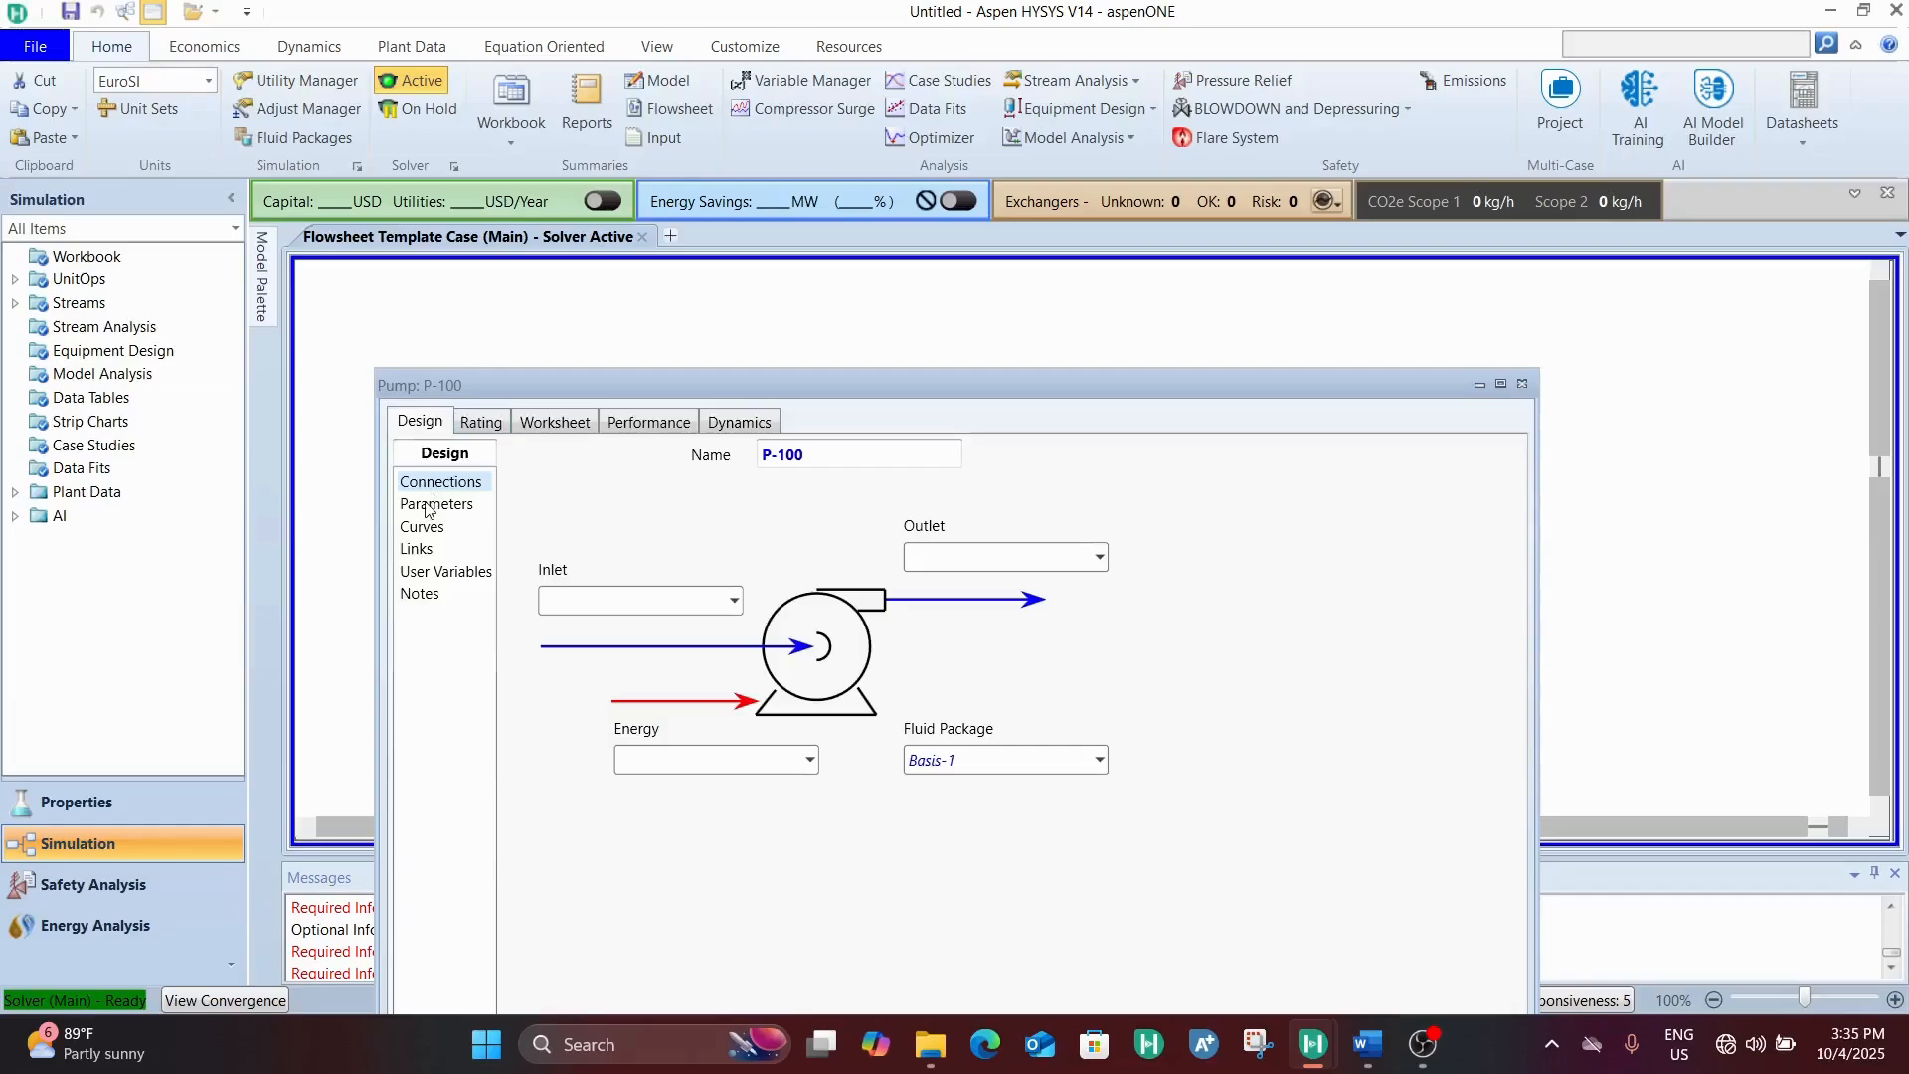
pyautogui.click(533, 423)
pyautogui.click(414, 422)
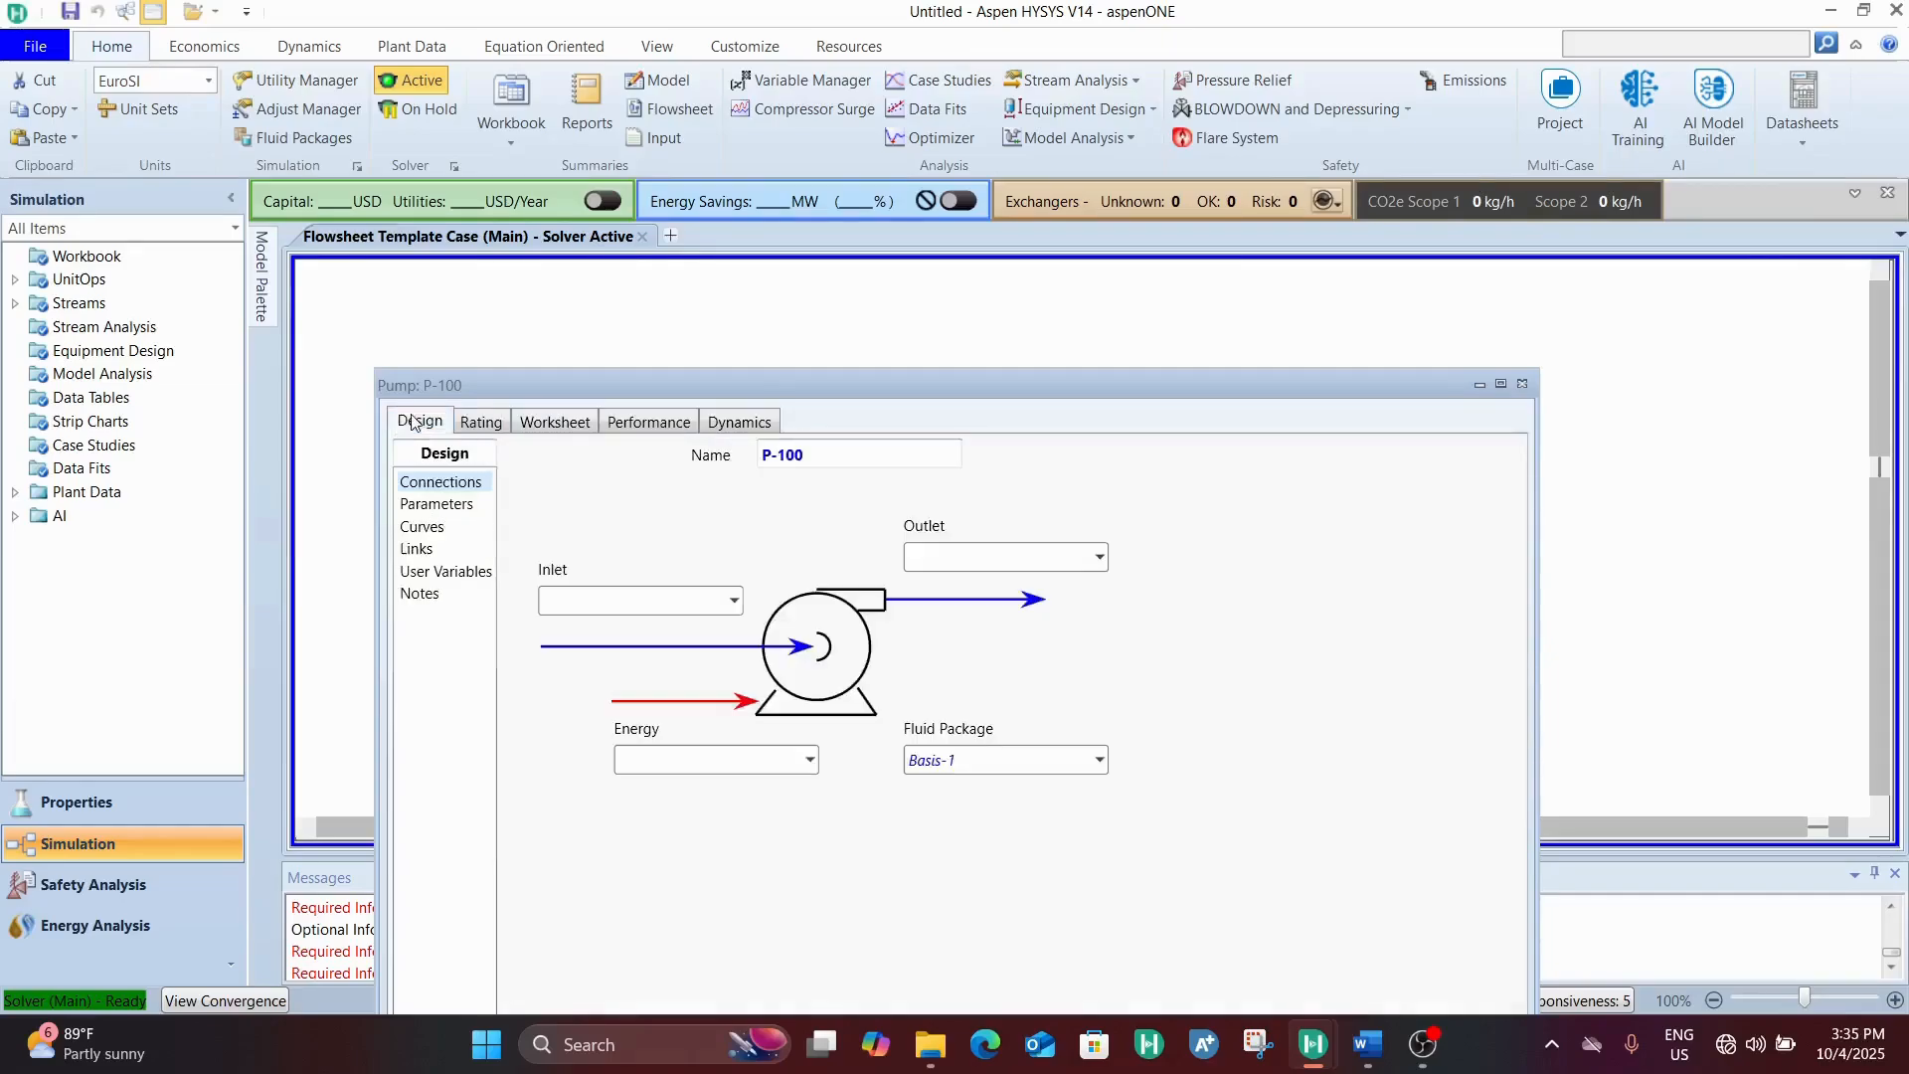
pyautogui.click(731, 600)
pyautogui.click(651, 656)
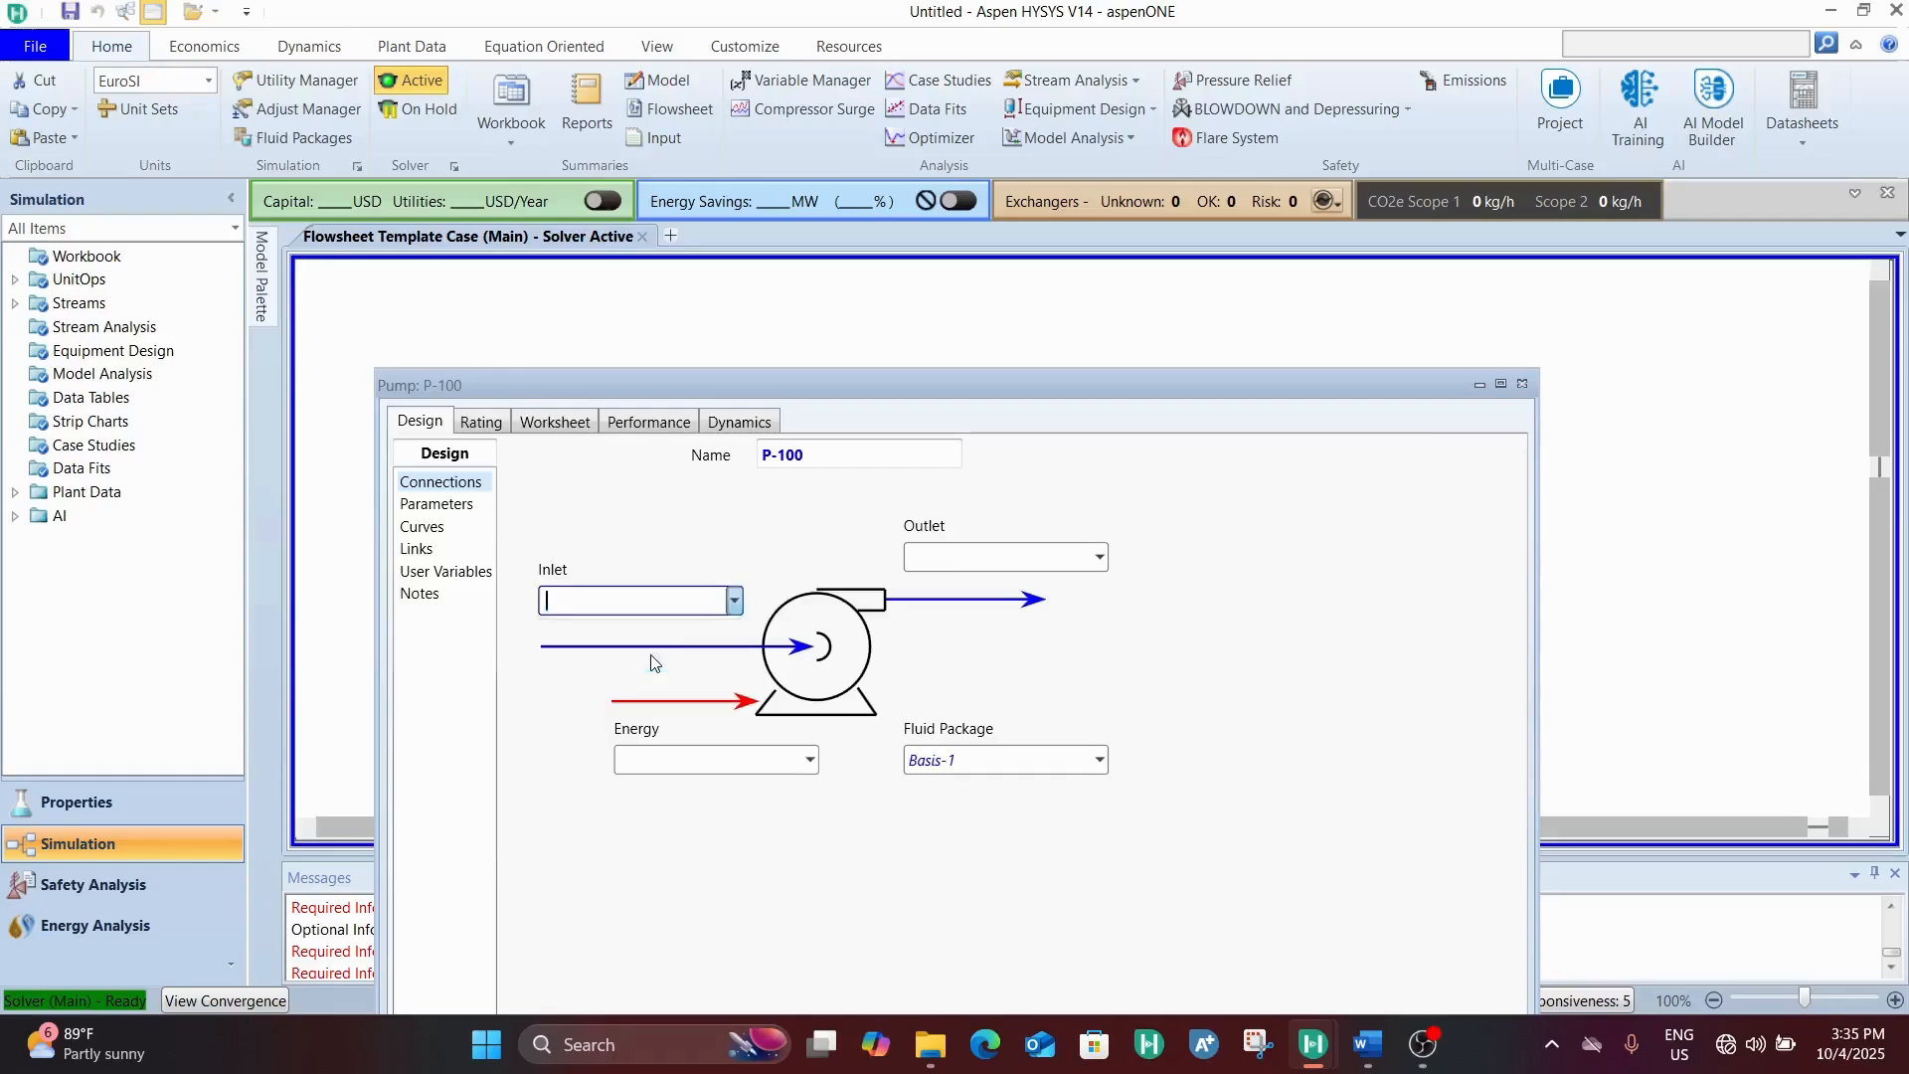
pyautogui.click(960, 559)
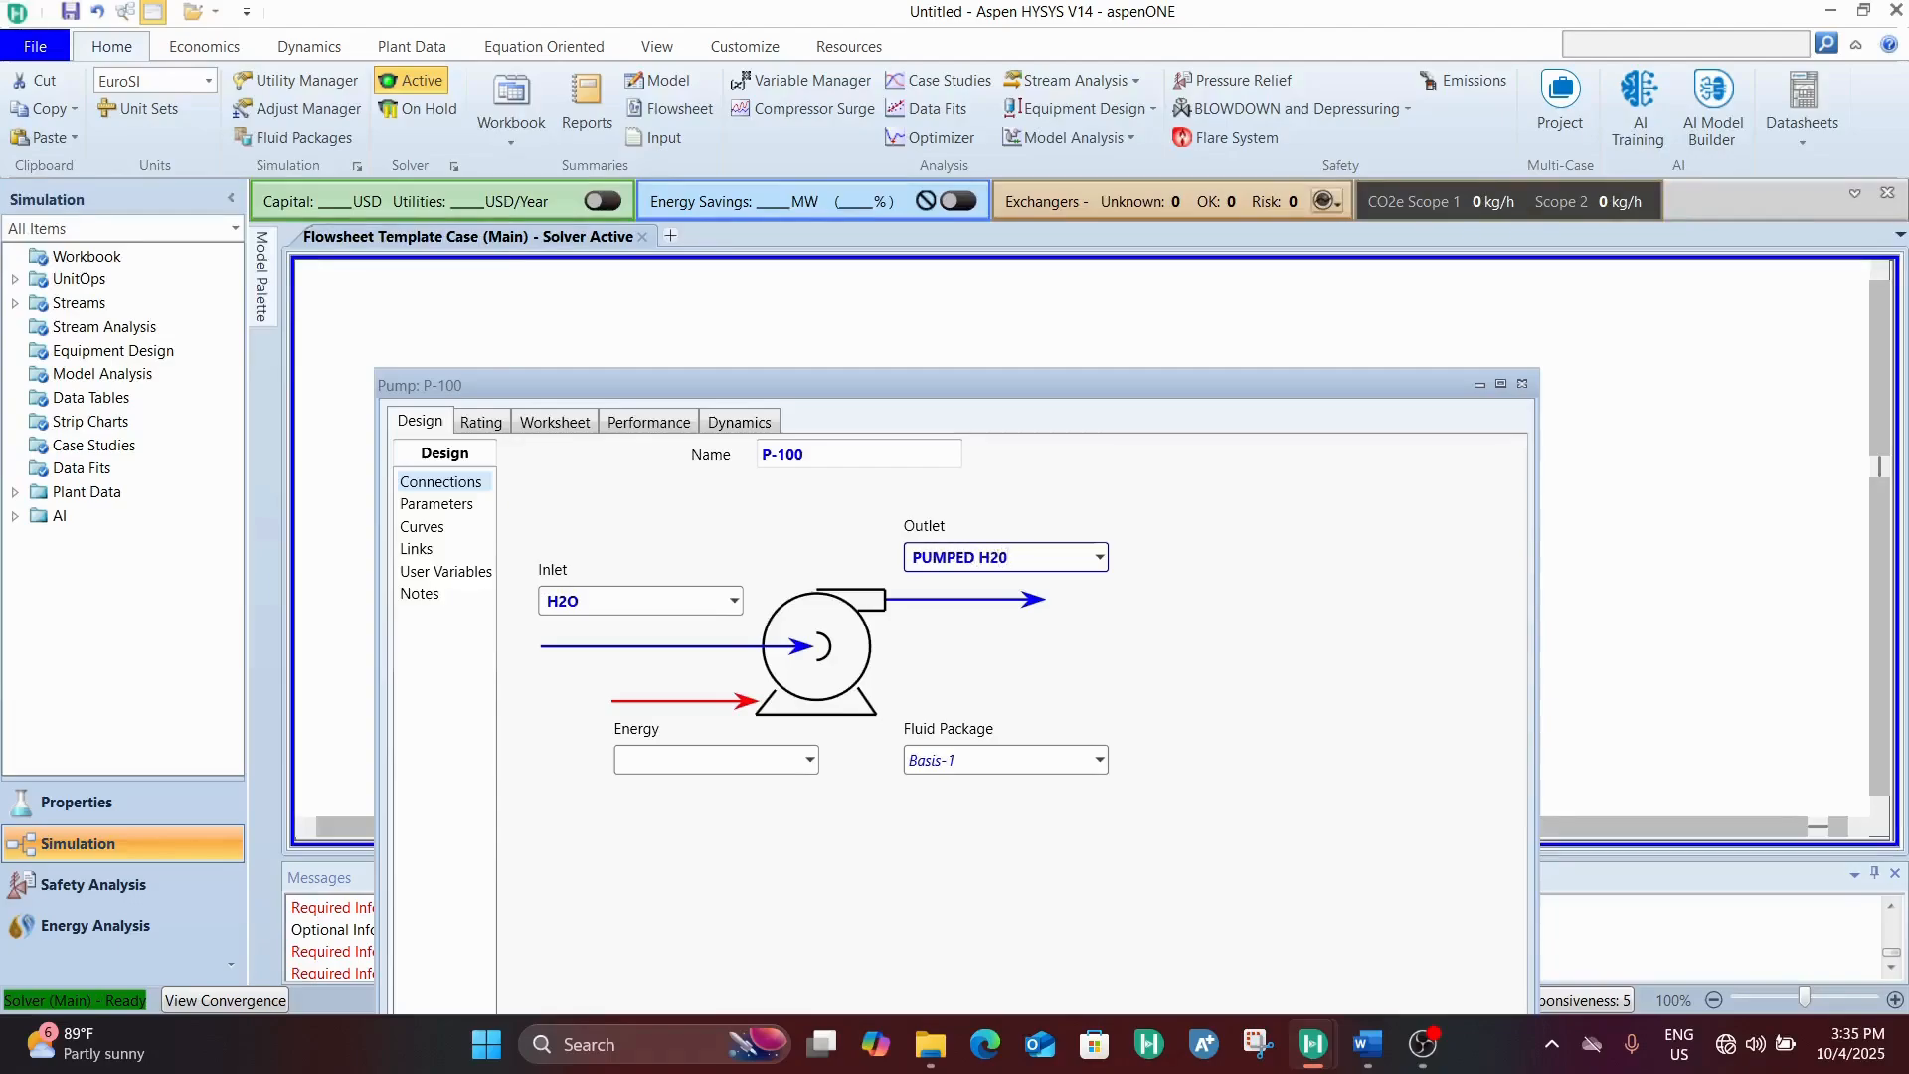
pyautogui.press('Return')
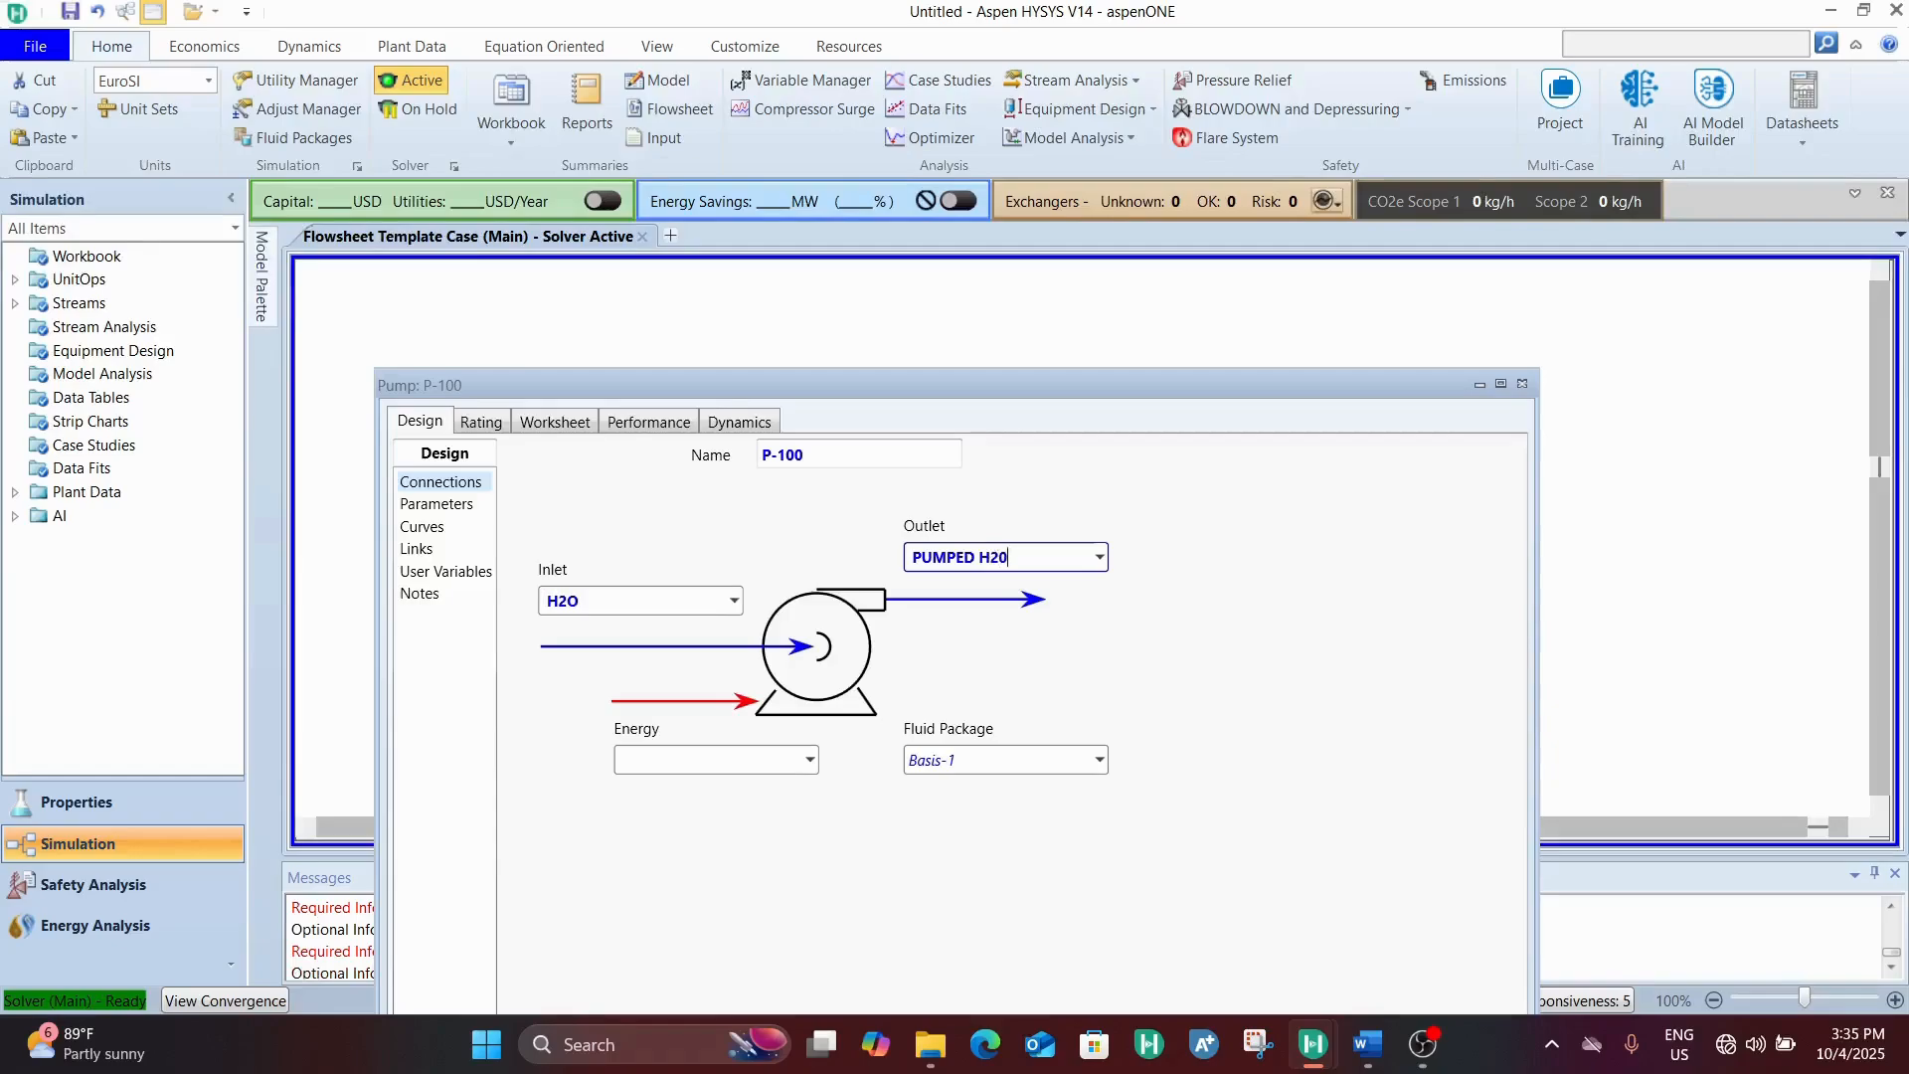
pyautogui.click(708, 773)
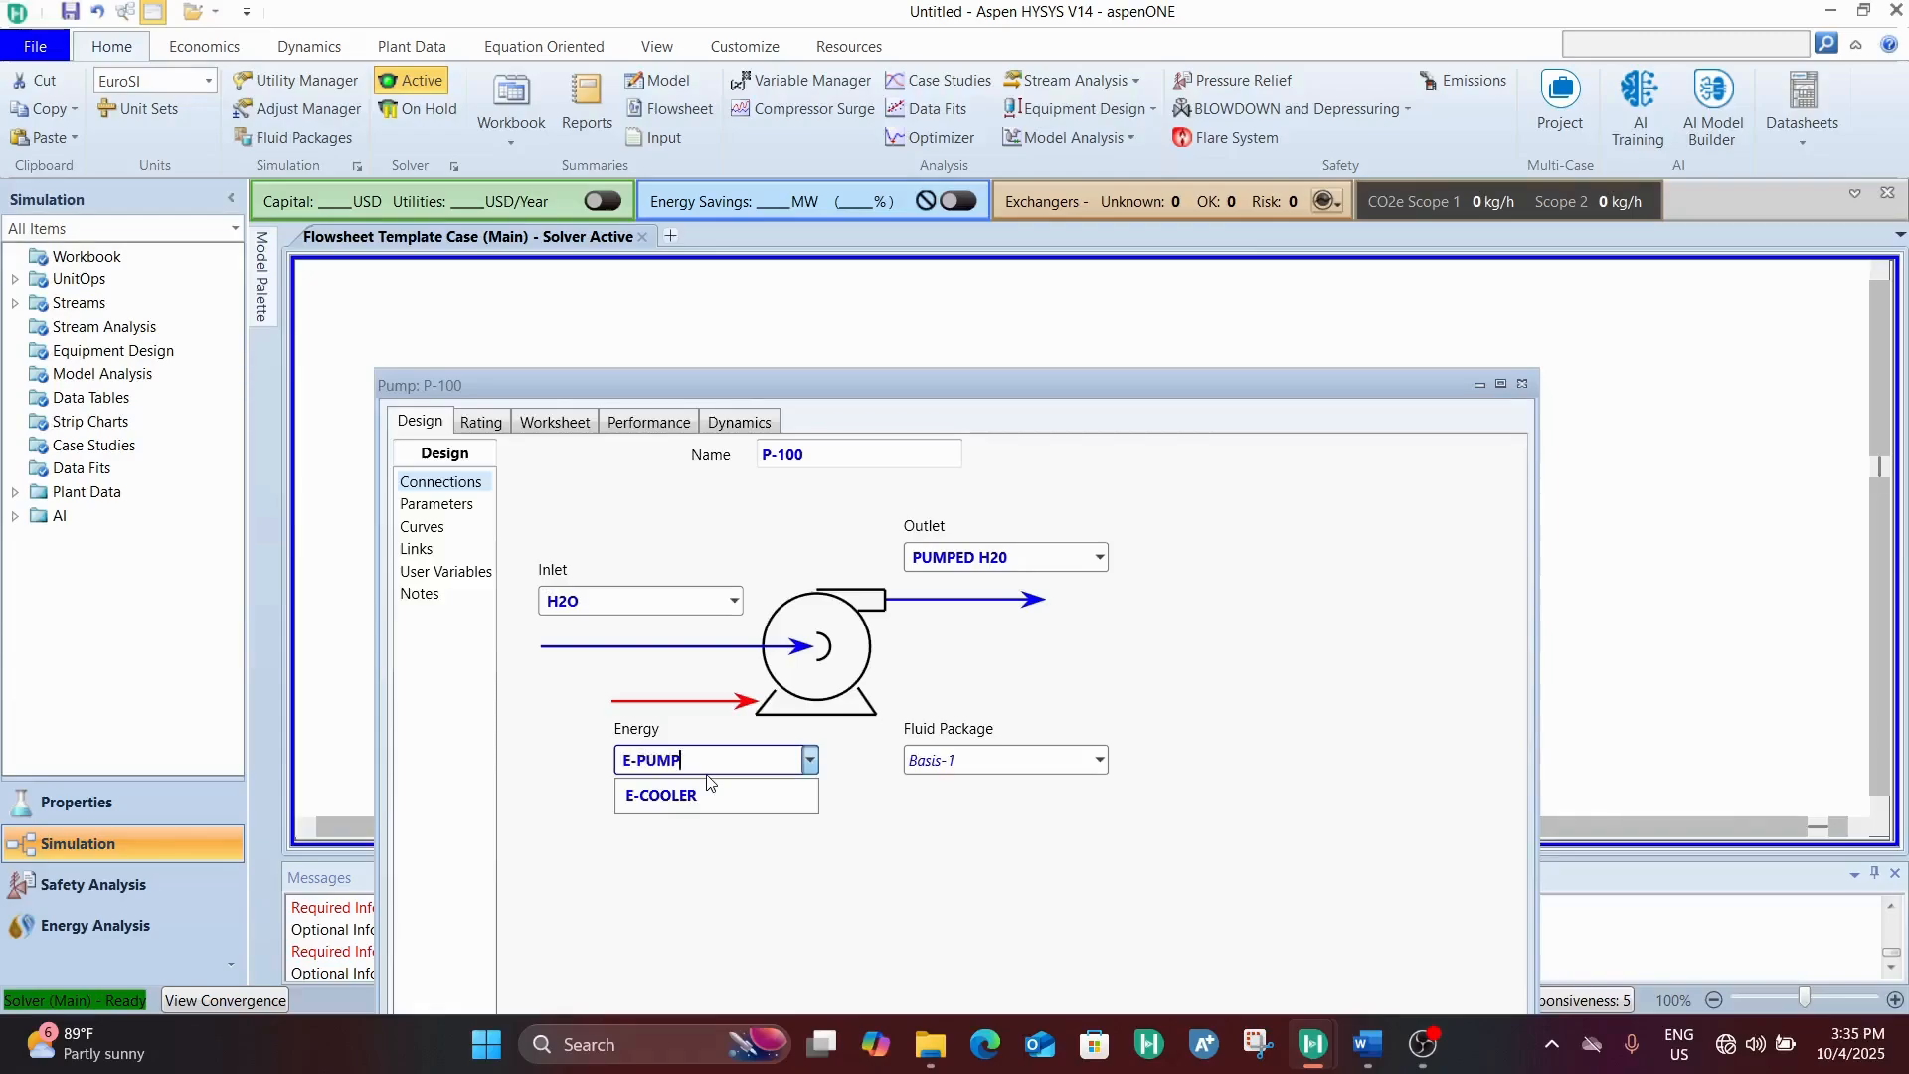
pyautogui.press('Return')
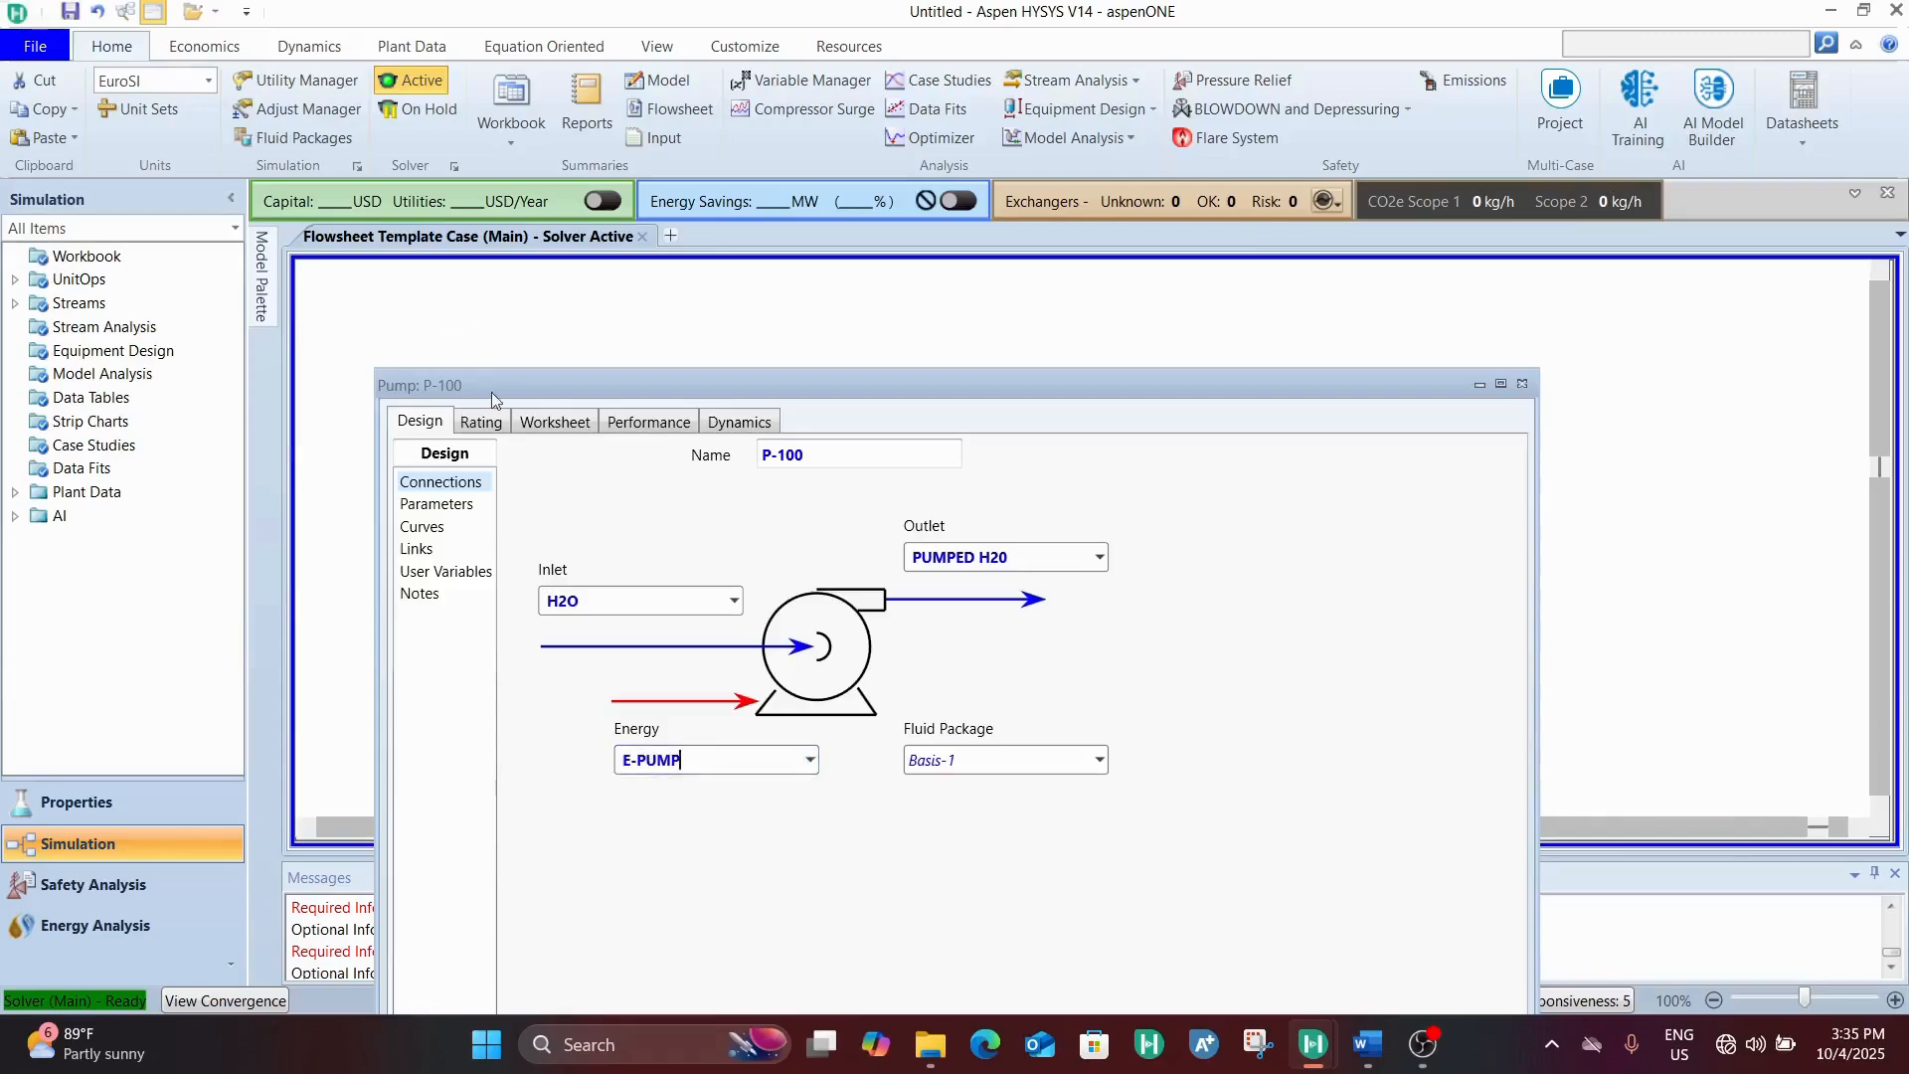
# Set pump P-100's Delta P to 6.5 bar and check the PUMPED H20 pressure in its worksheet
pyautogui.click(435, 506)
pyautogui.click(633, 513)
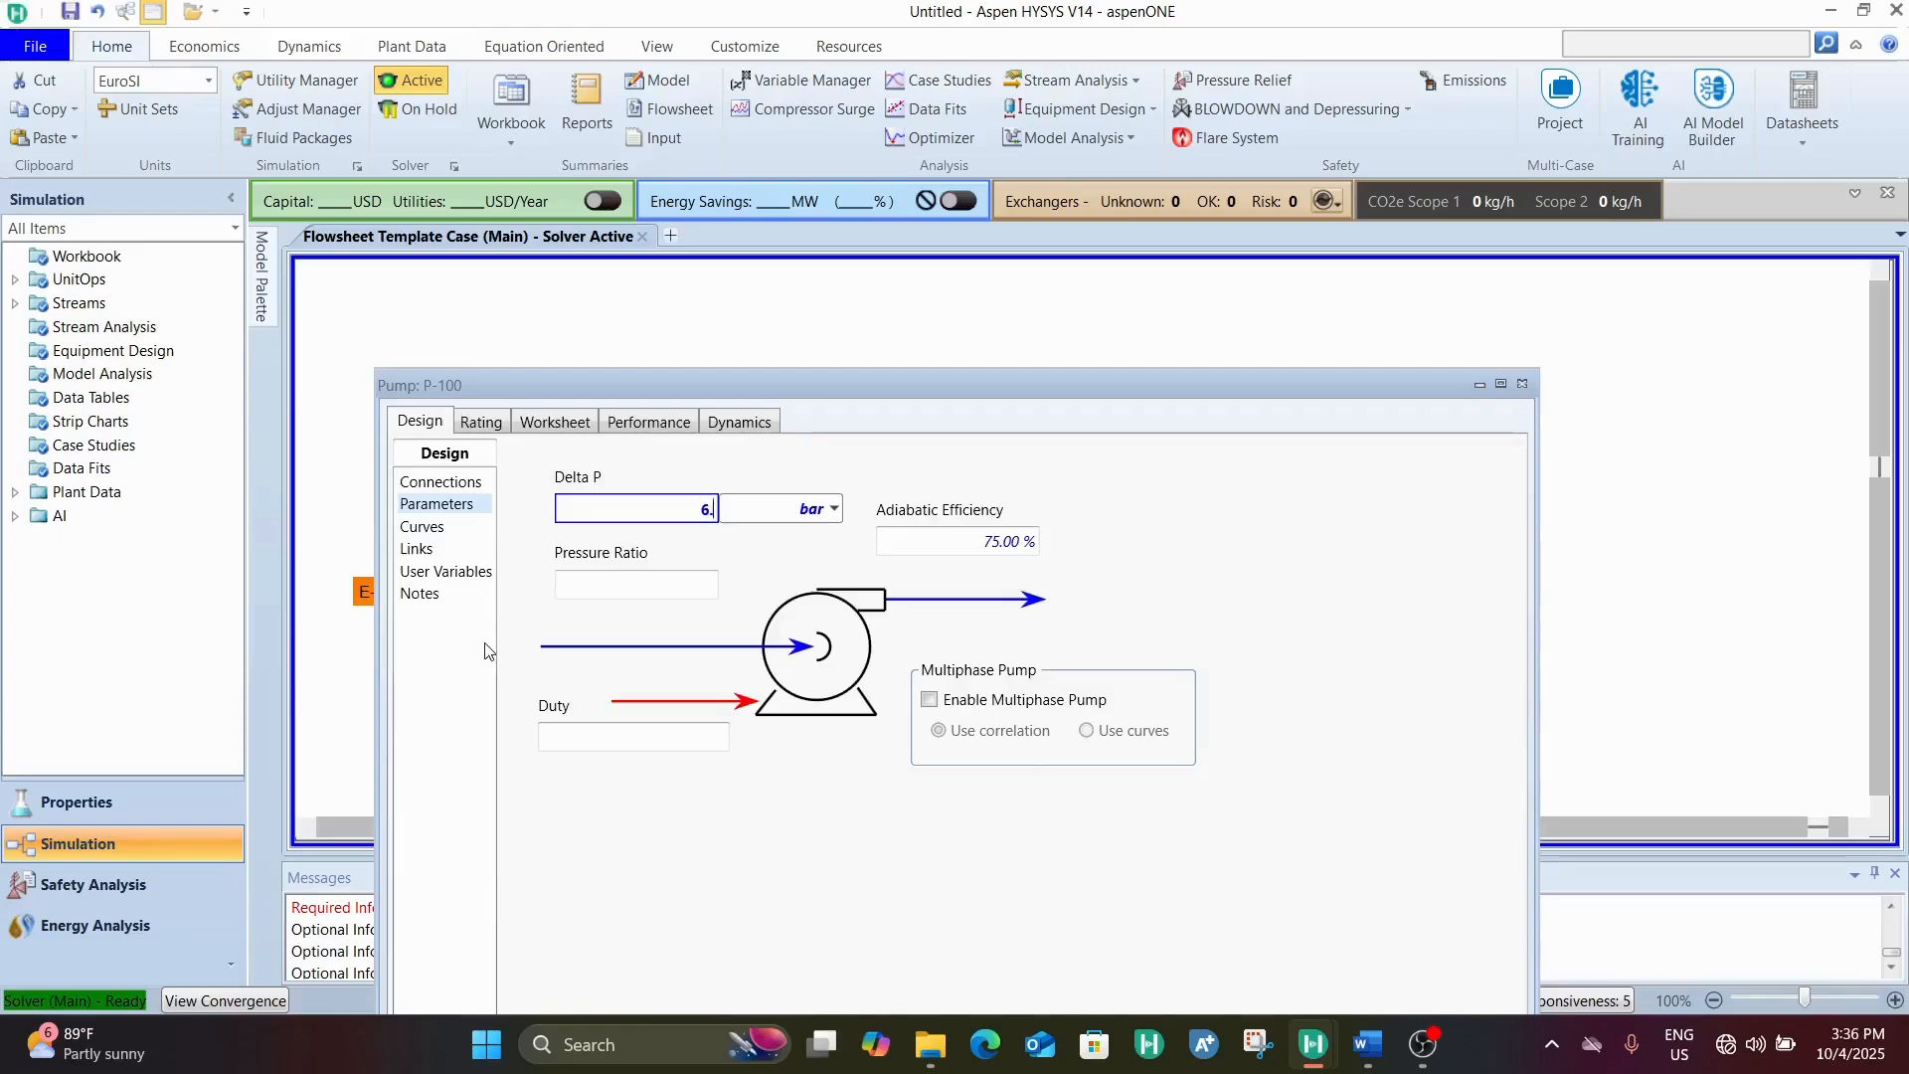
pyautogui.press('Return')
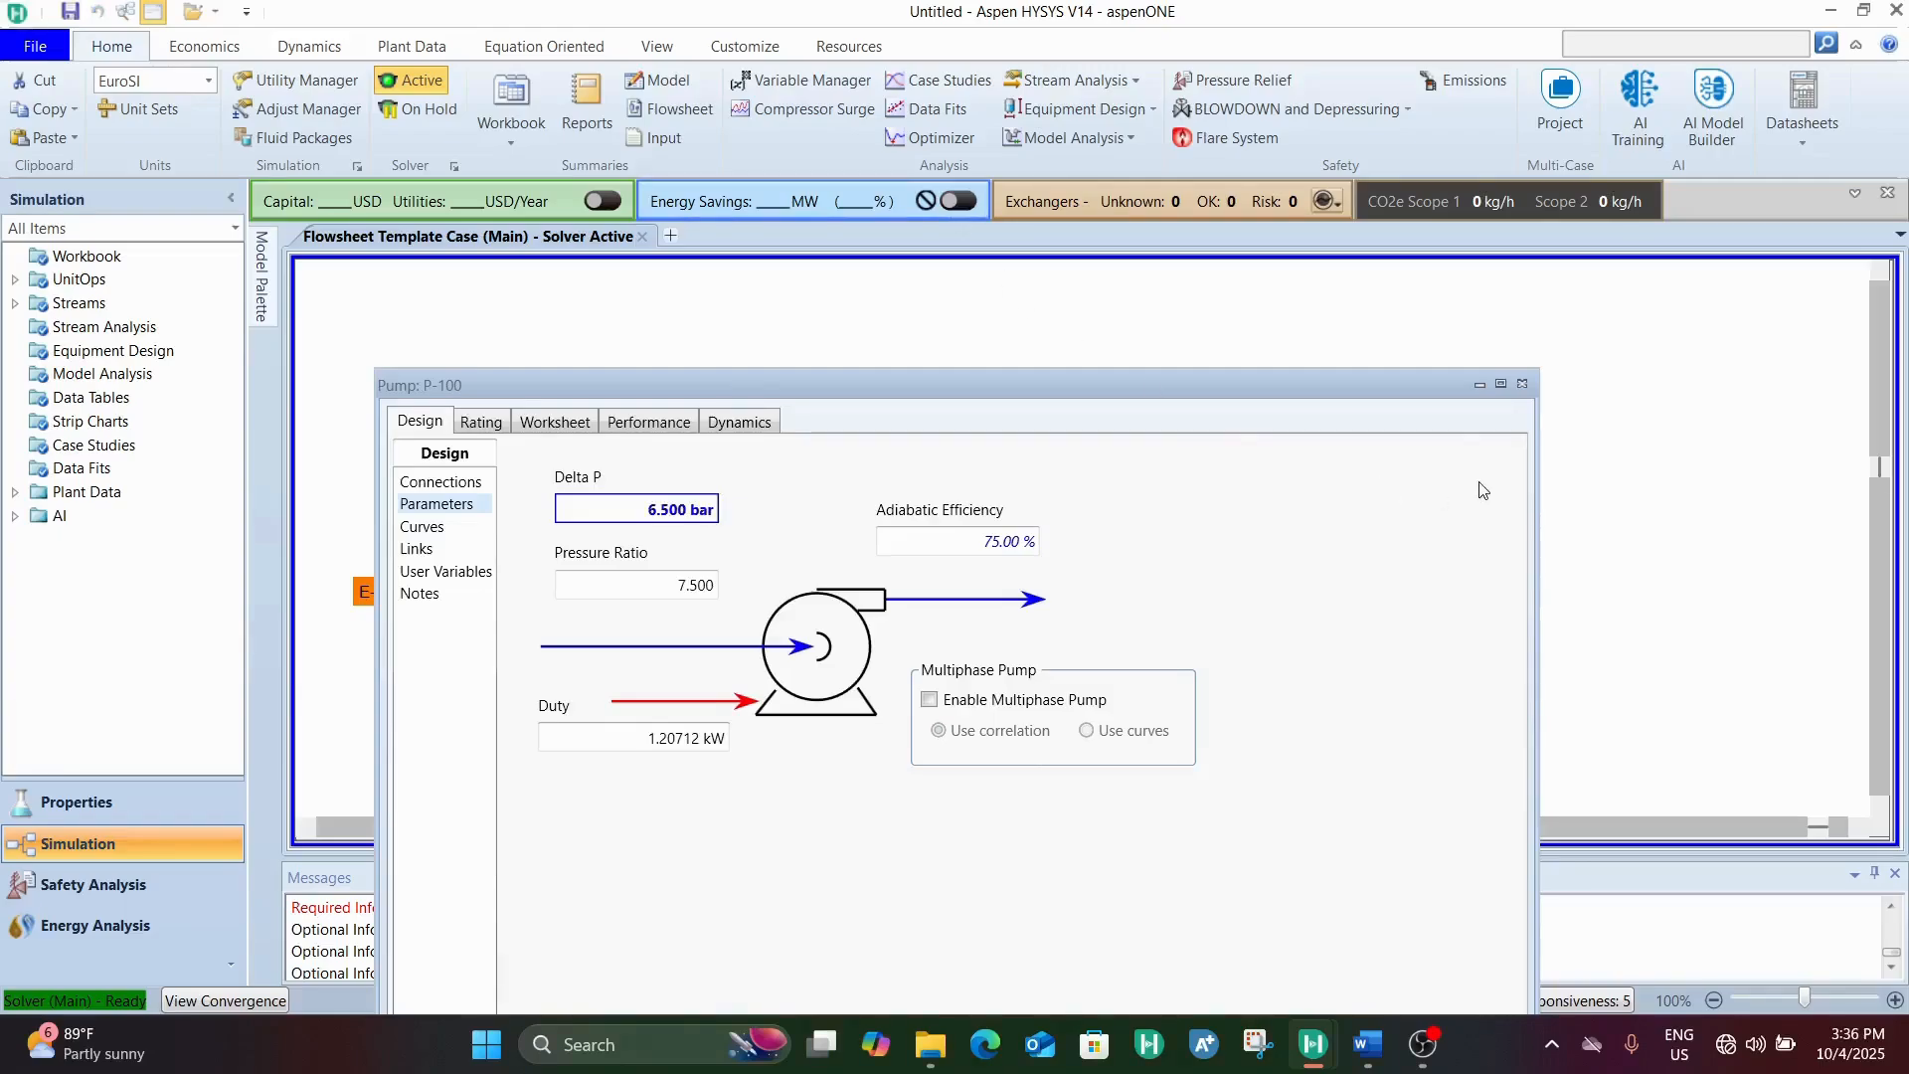
pyautogui.click(557, 423)
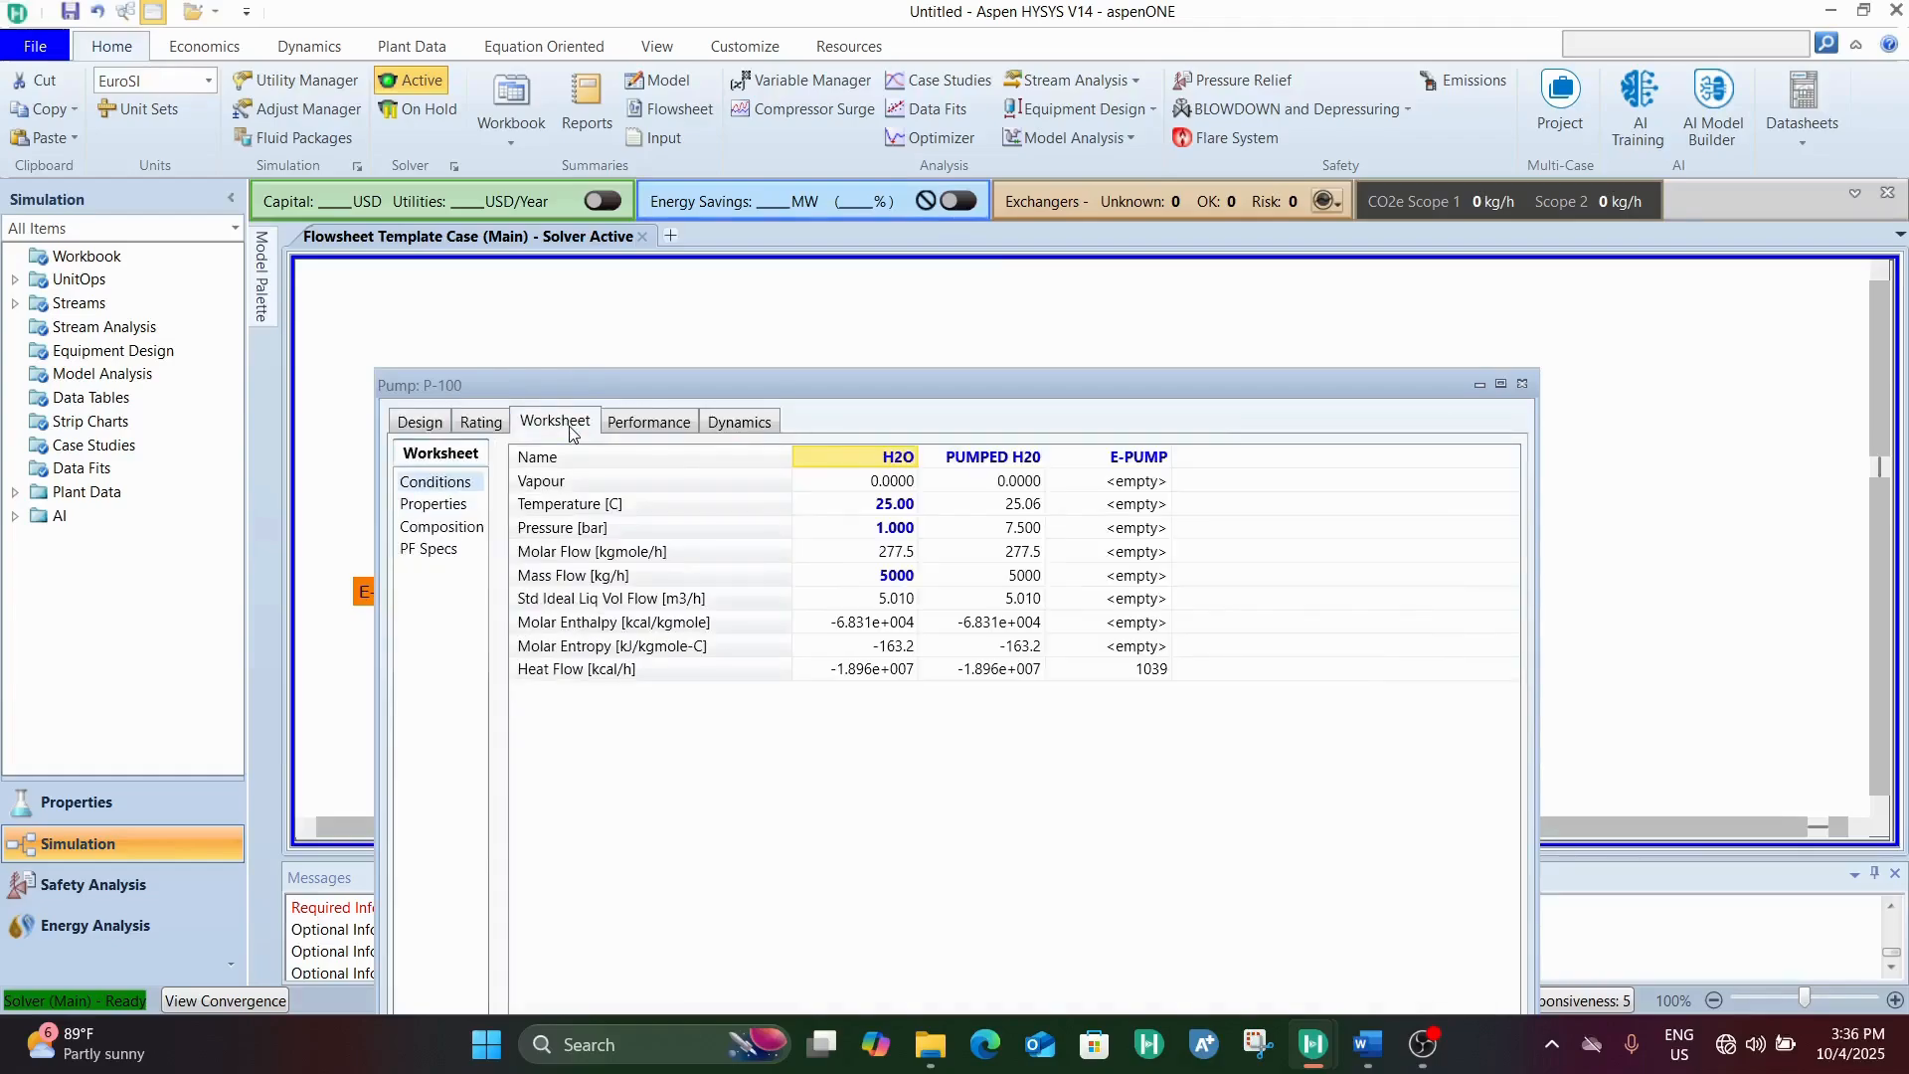
pyautogui.click(1024, 537)
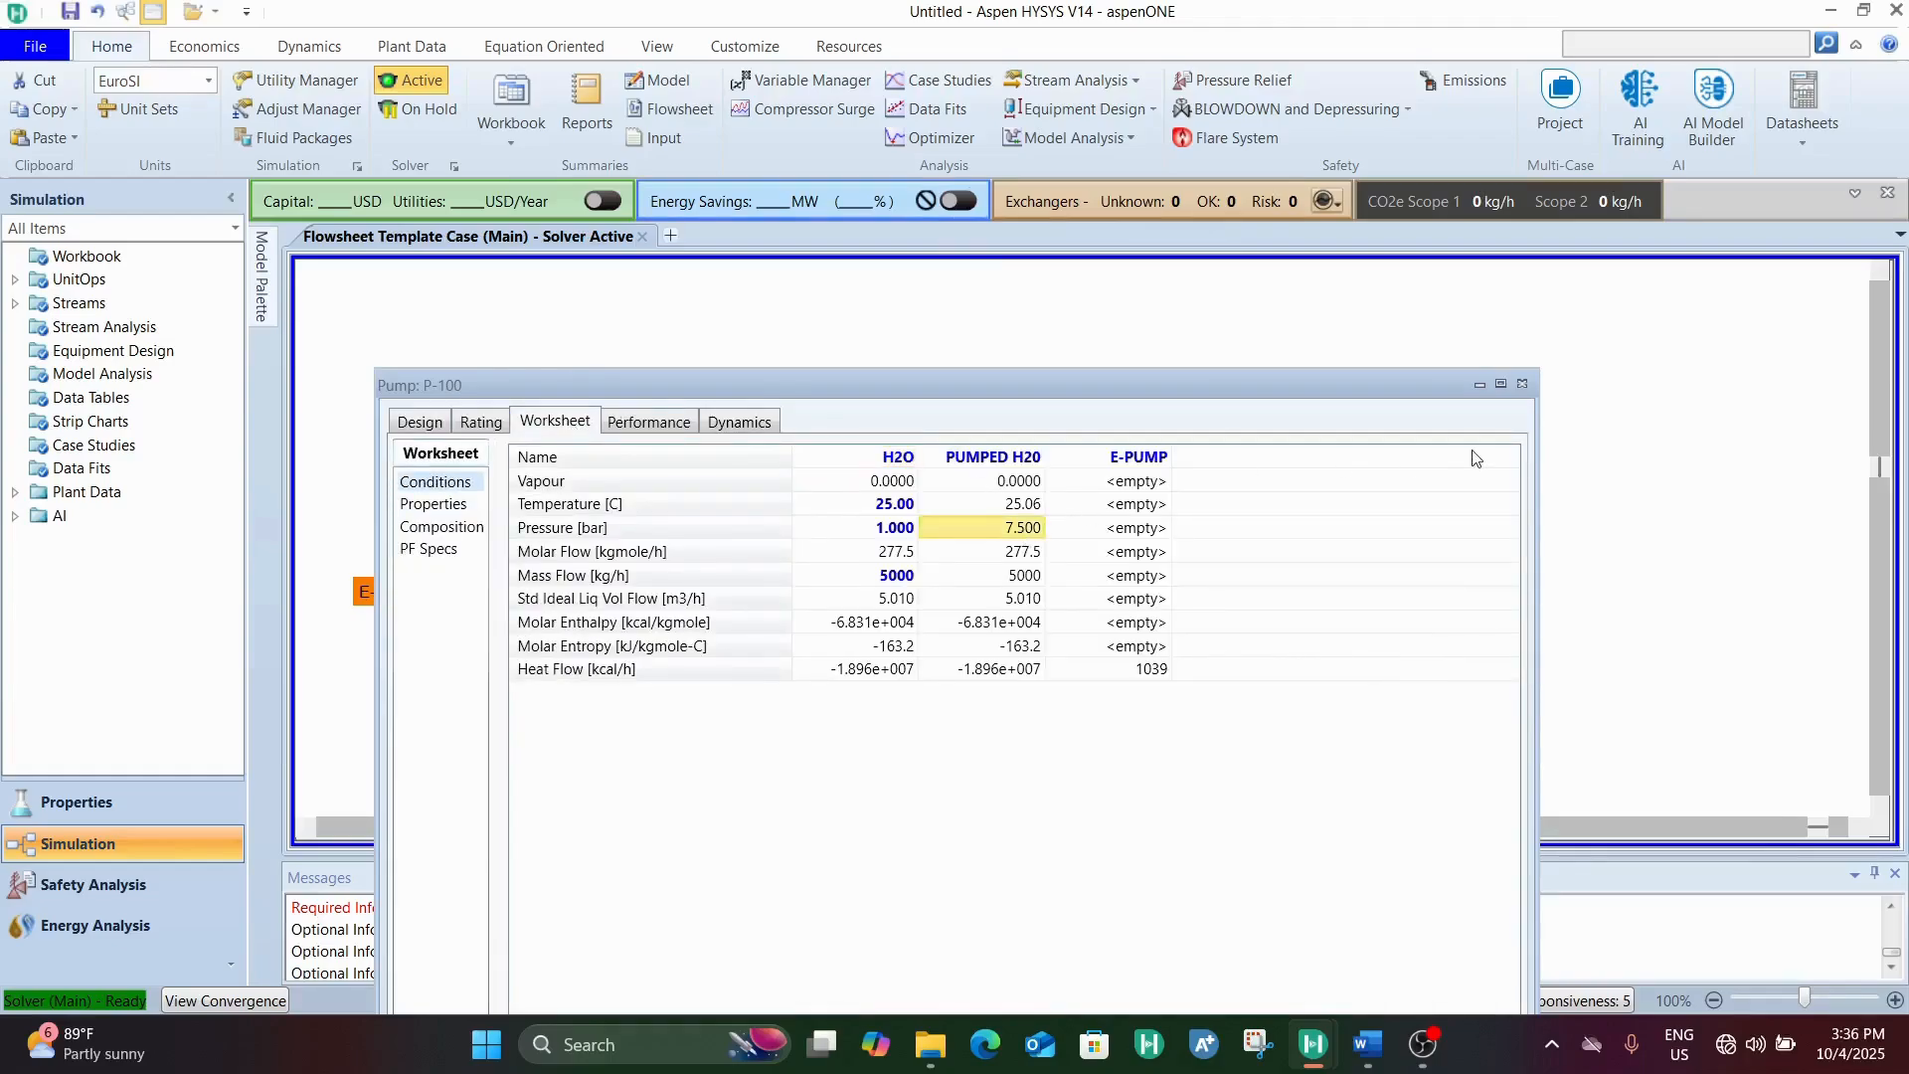
pyautogui.click(1522, 383)
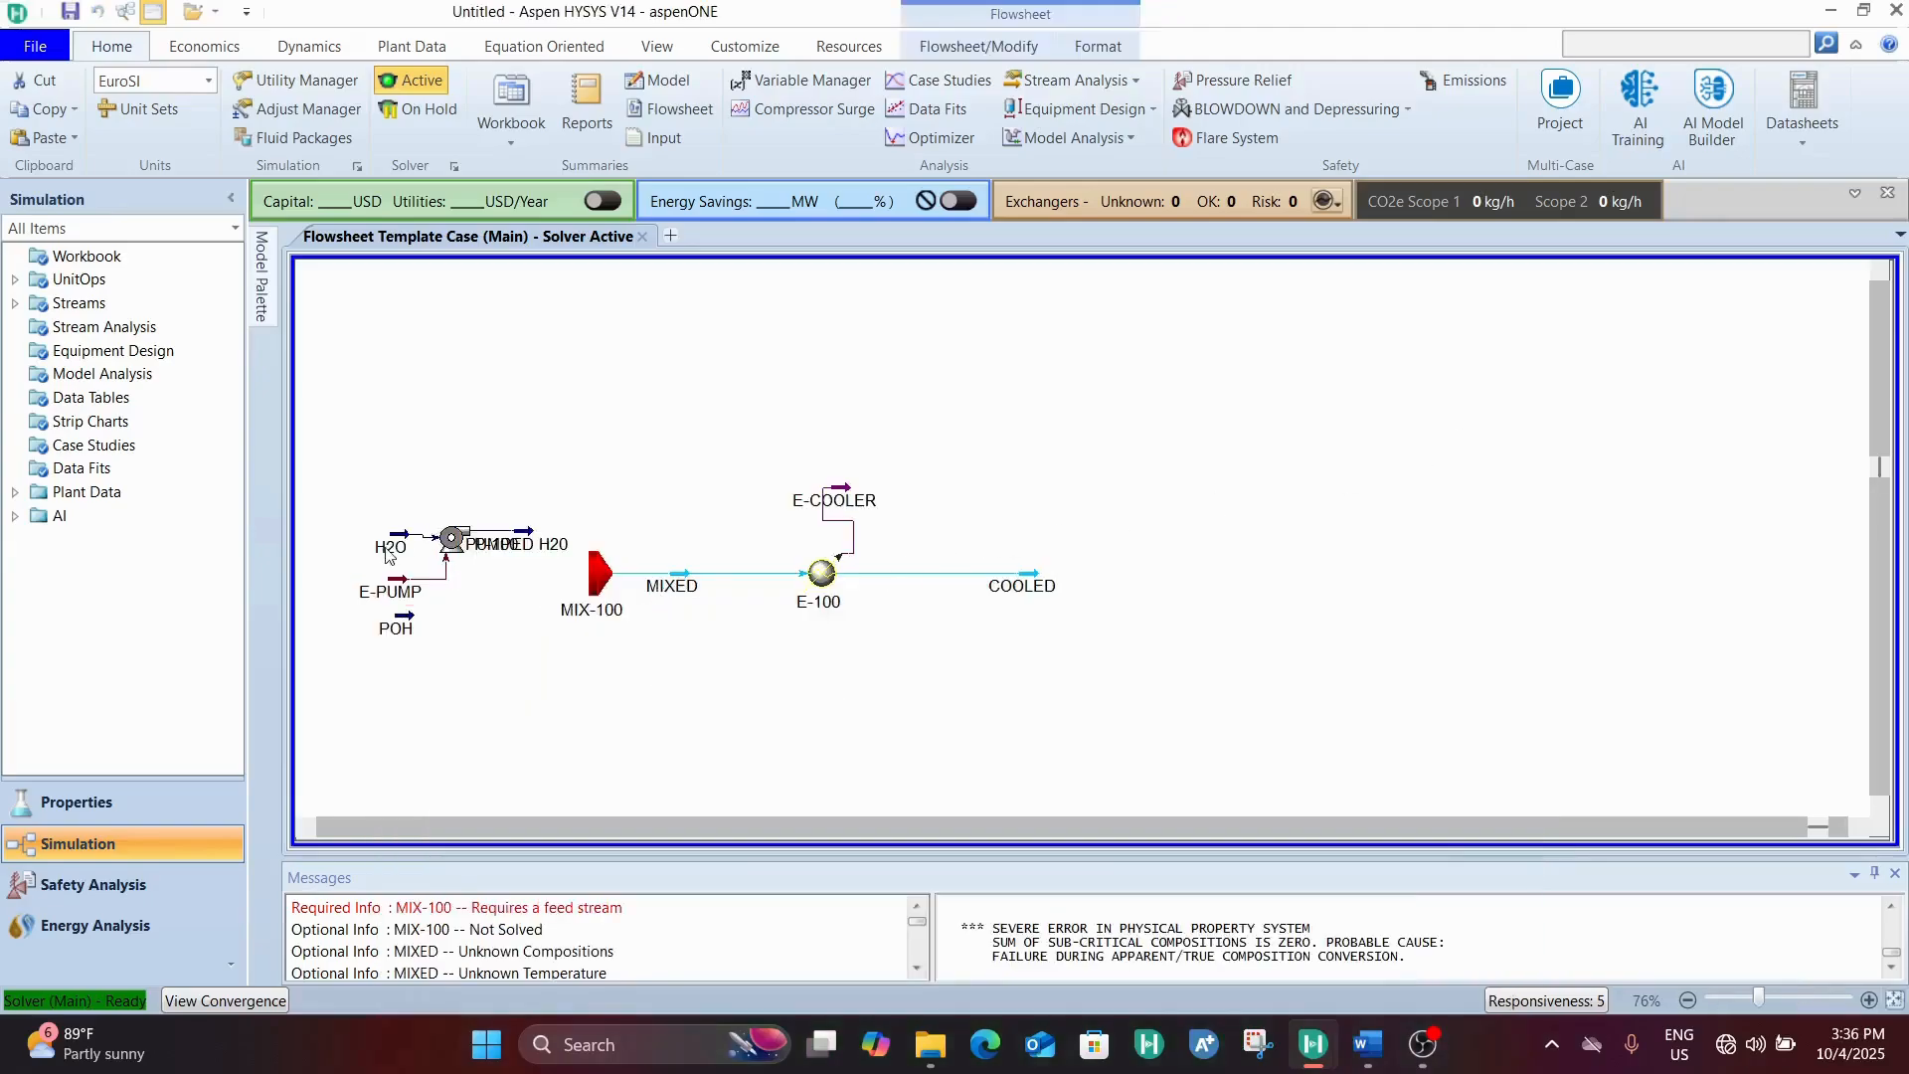
# Spread out the flowsheet around pump P-100 by repositioning H2O, MIX-100, PUMPED H20 and E-PUMP
pyautogui.moveTo(388, 555); pyautogui.dragTo(371, 441)
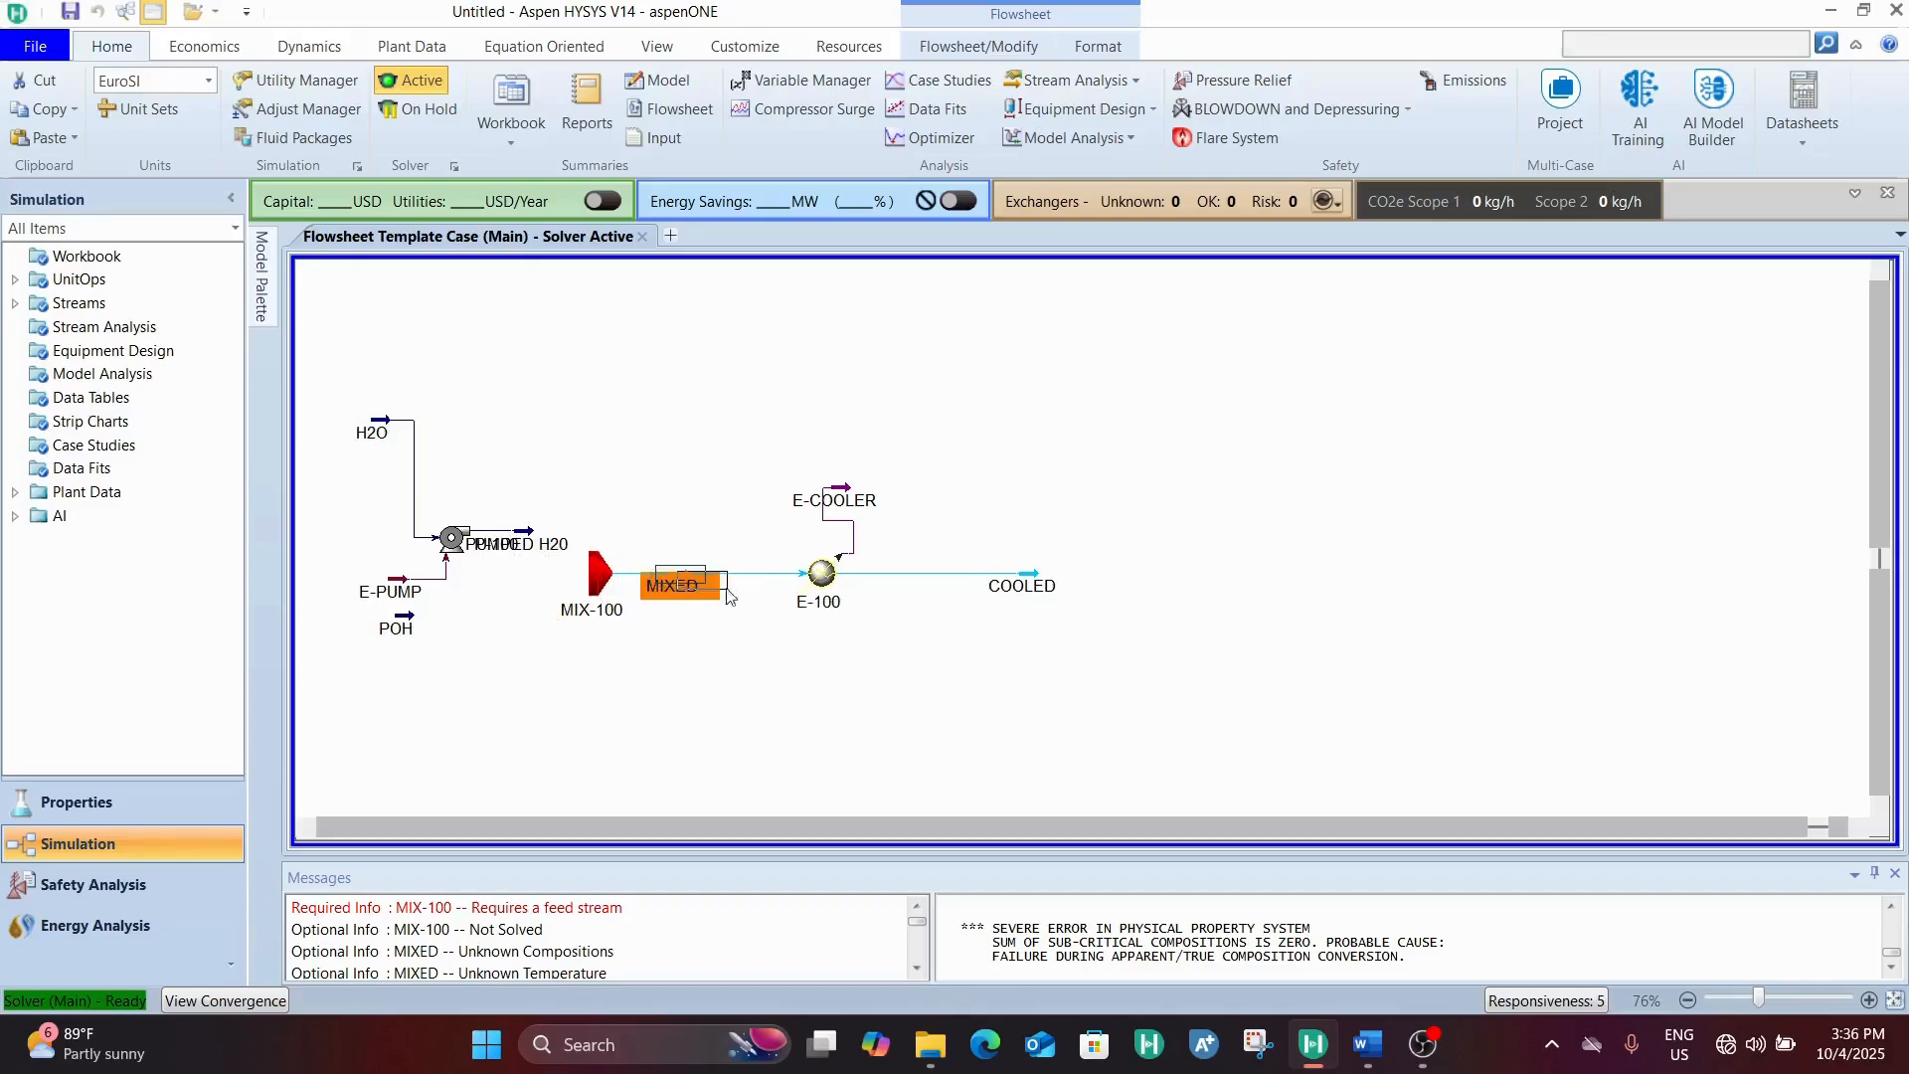
pyautogui.moveTo(589, 558); pyautogui.dragTo(671, 565)
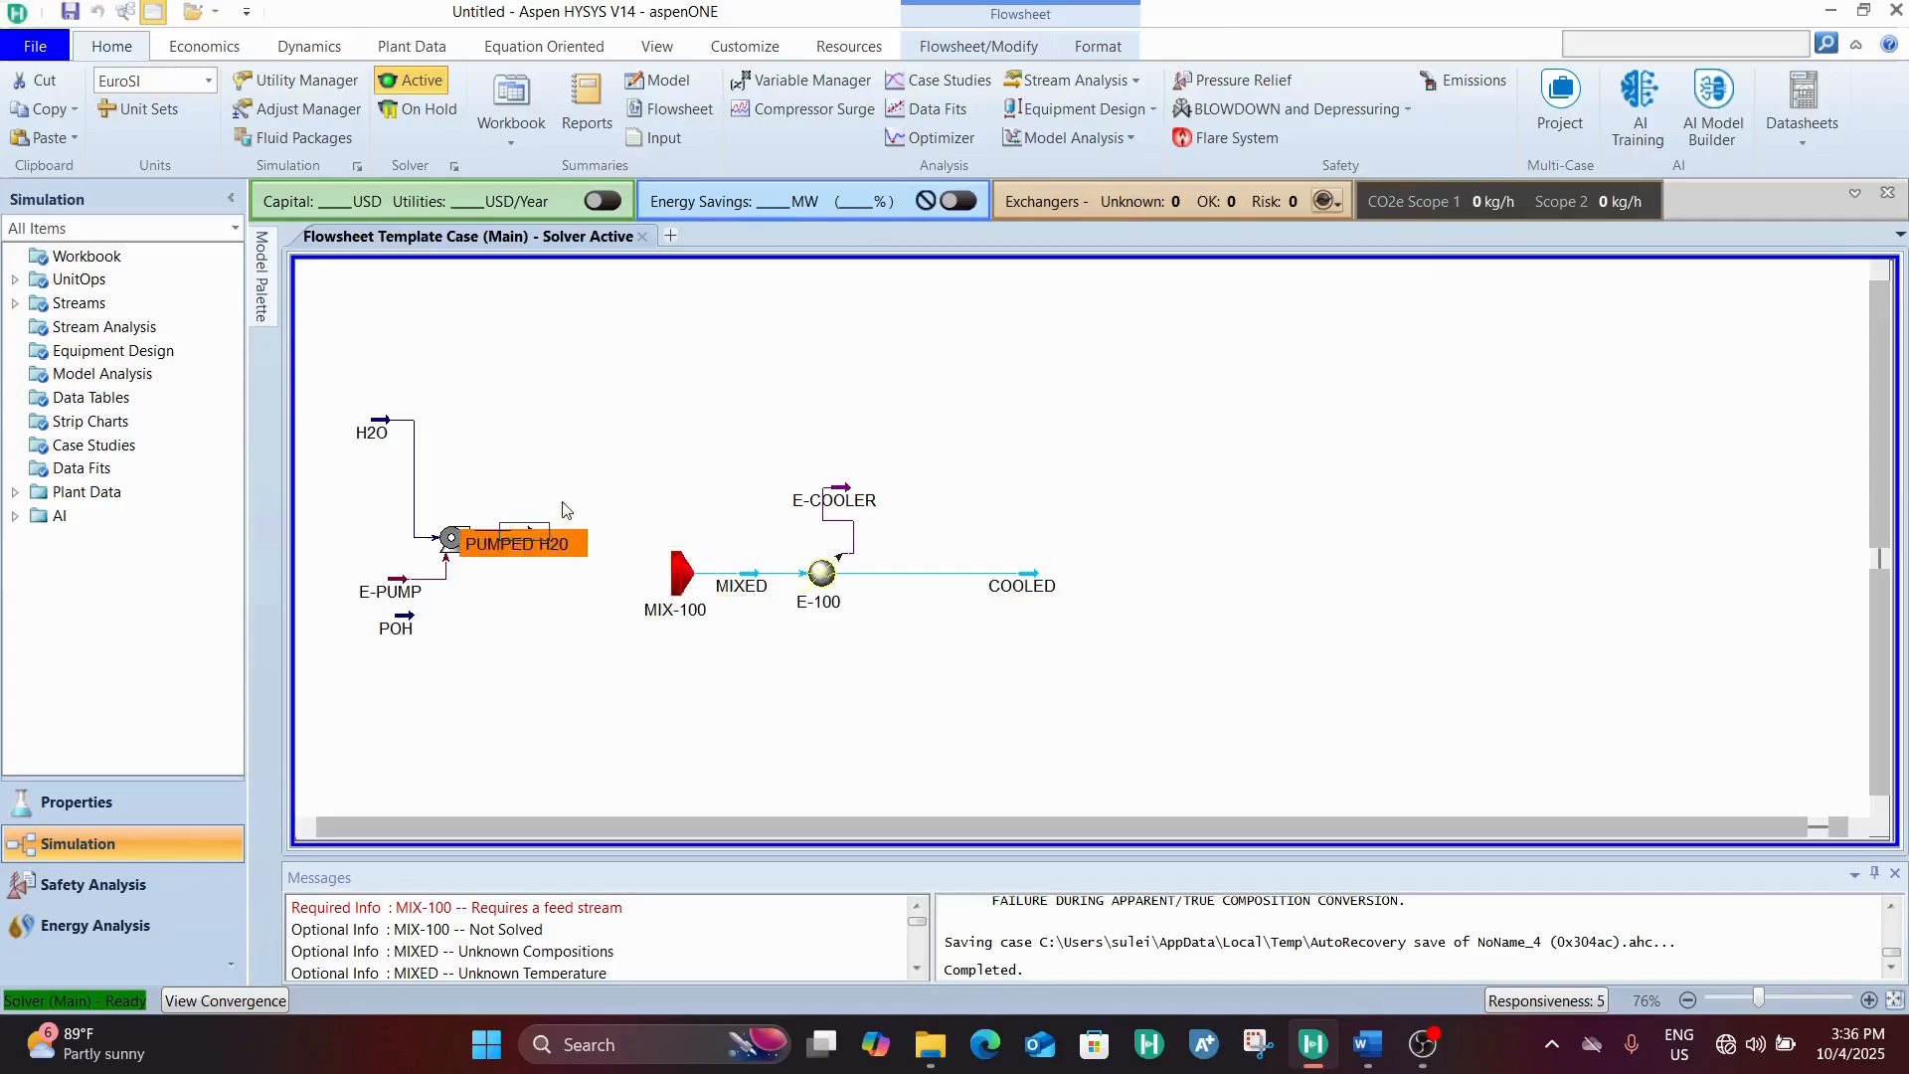
pyautogui.moveTo(525, 527); pyautogui.dragTo(609, 535)
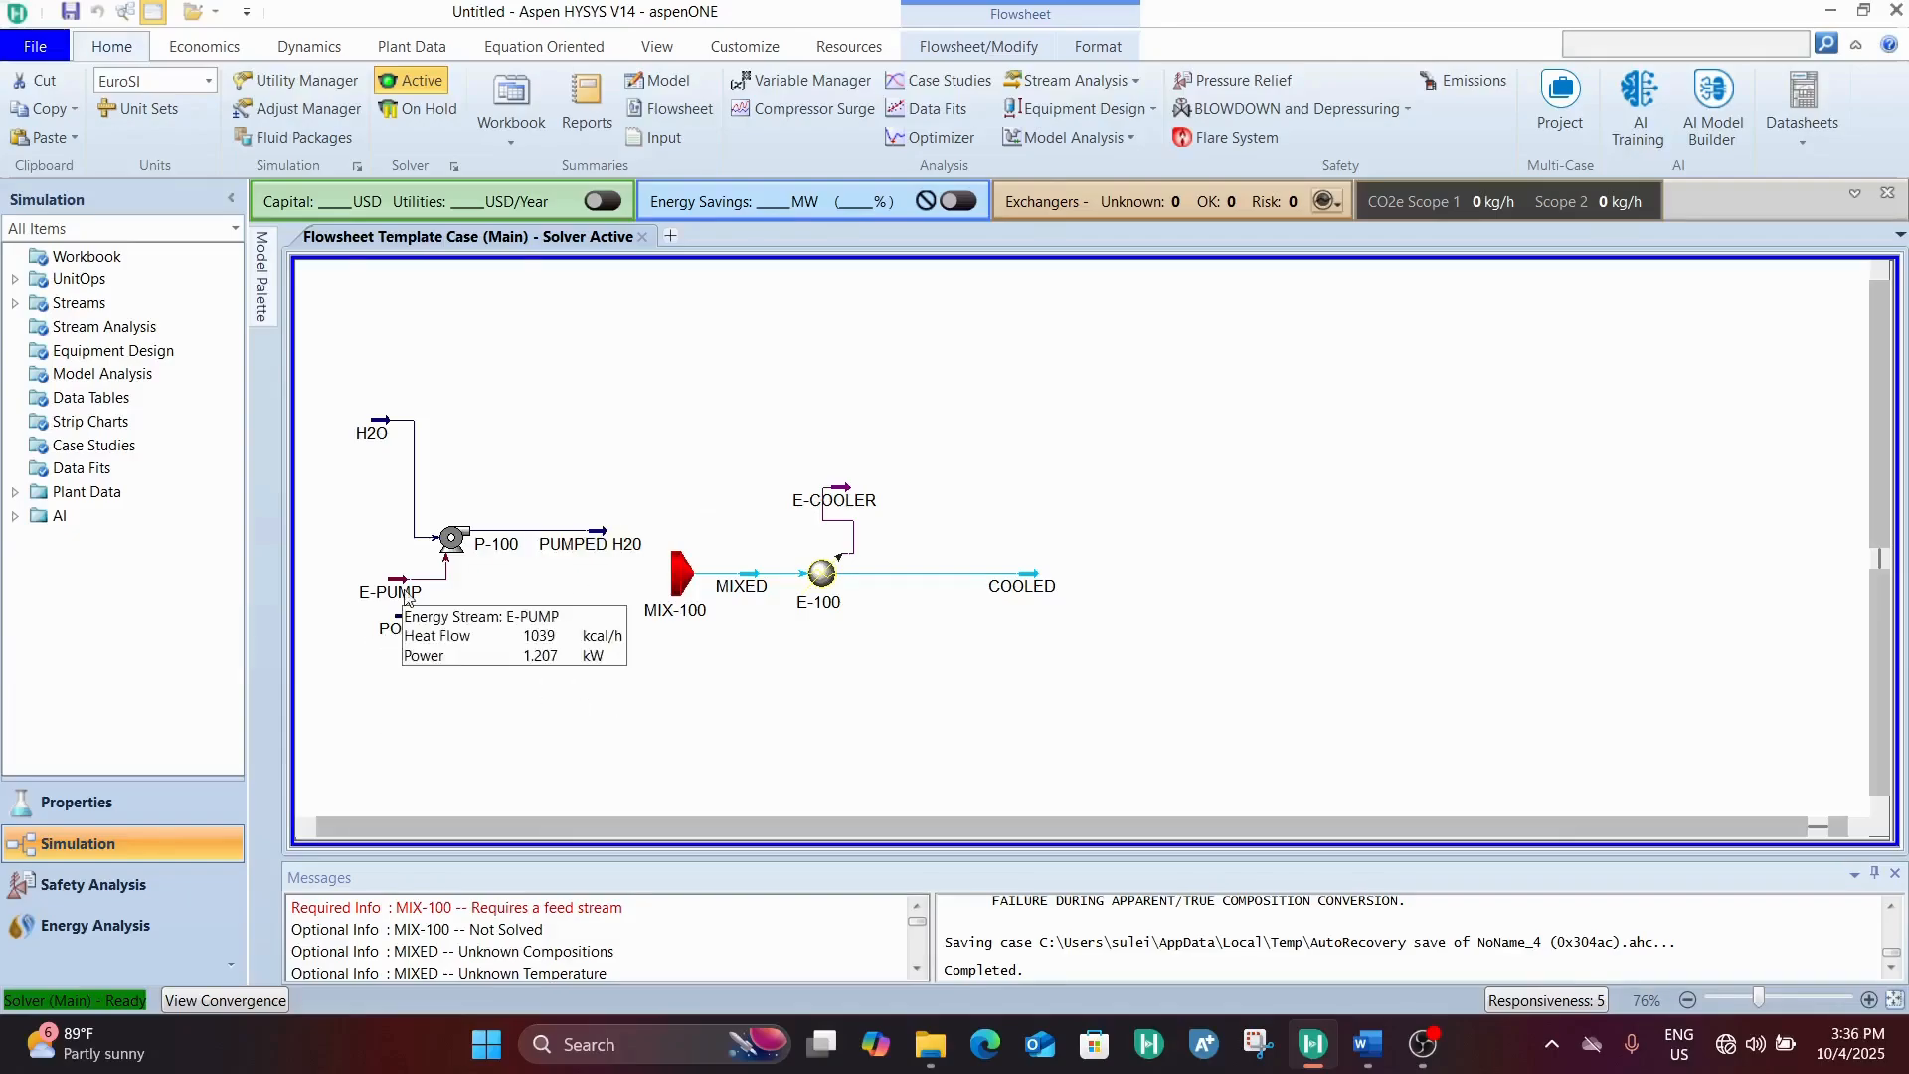
pyautogui.moveTo(398, 582); pyautogui.dragTo(371, 536)
# Move the P-100 label above the pump icon, clear of its outlet line
pyautogui.click(506, 550)
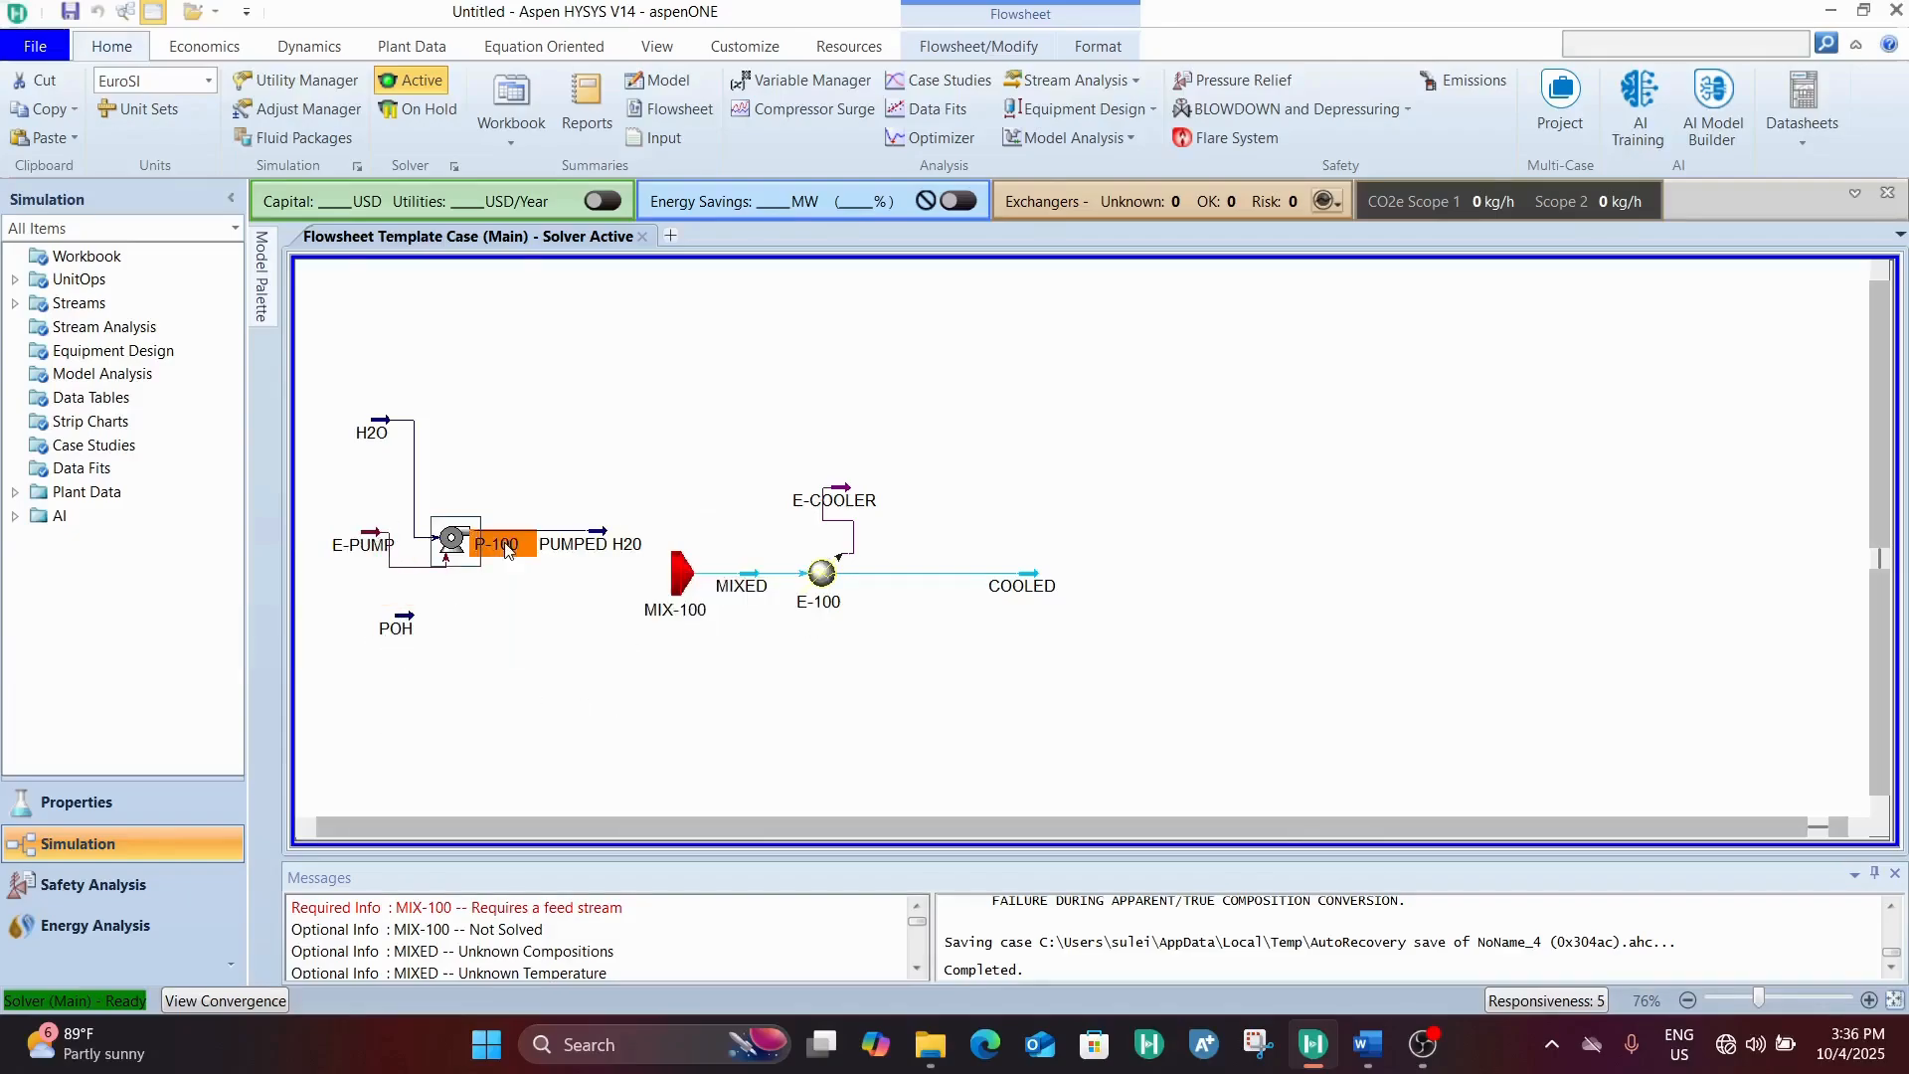
pyautogui.rightClick(500, 550)
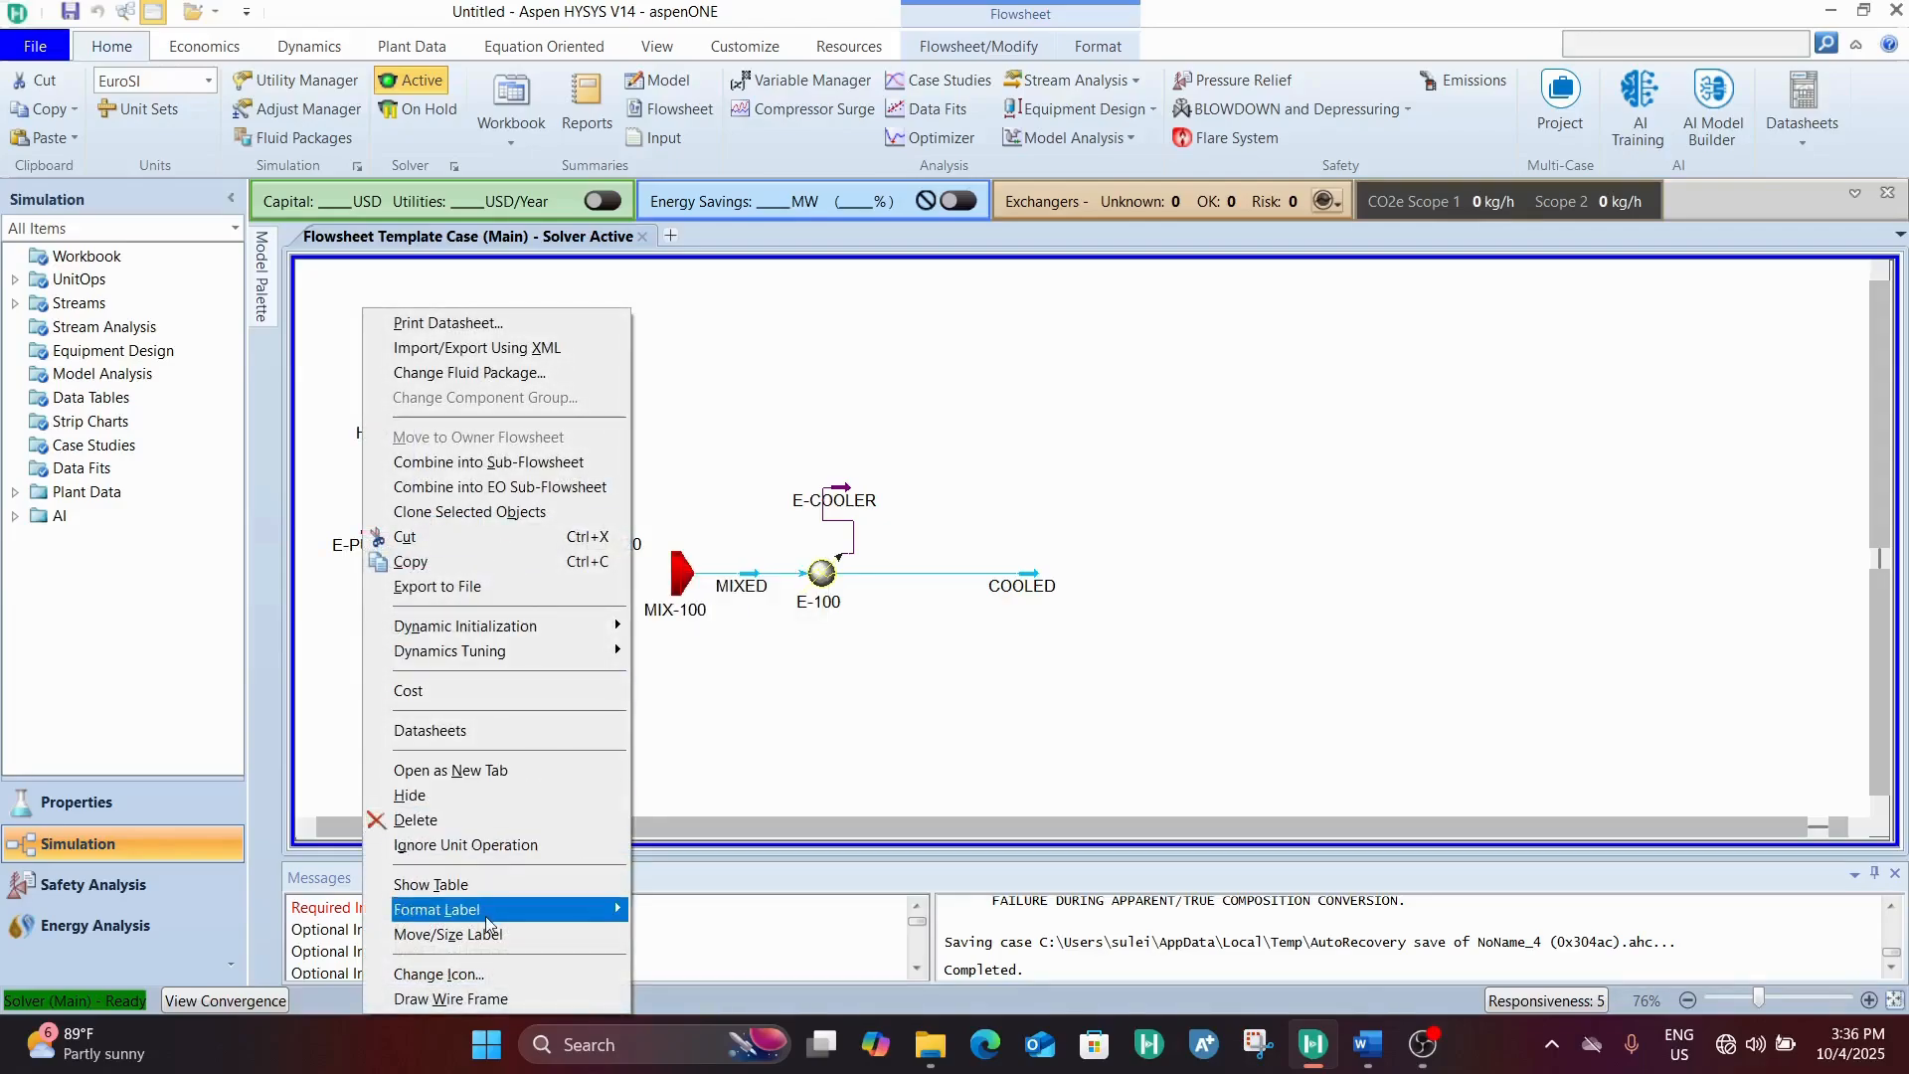
pyautogui.moveTo(487, 913)
pyautogui.click(499, 933)
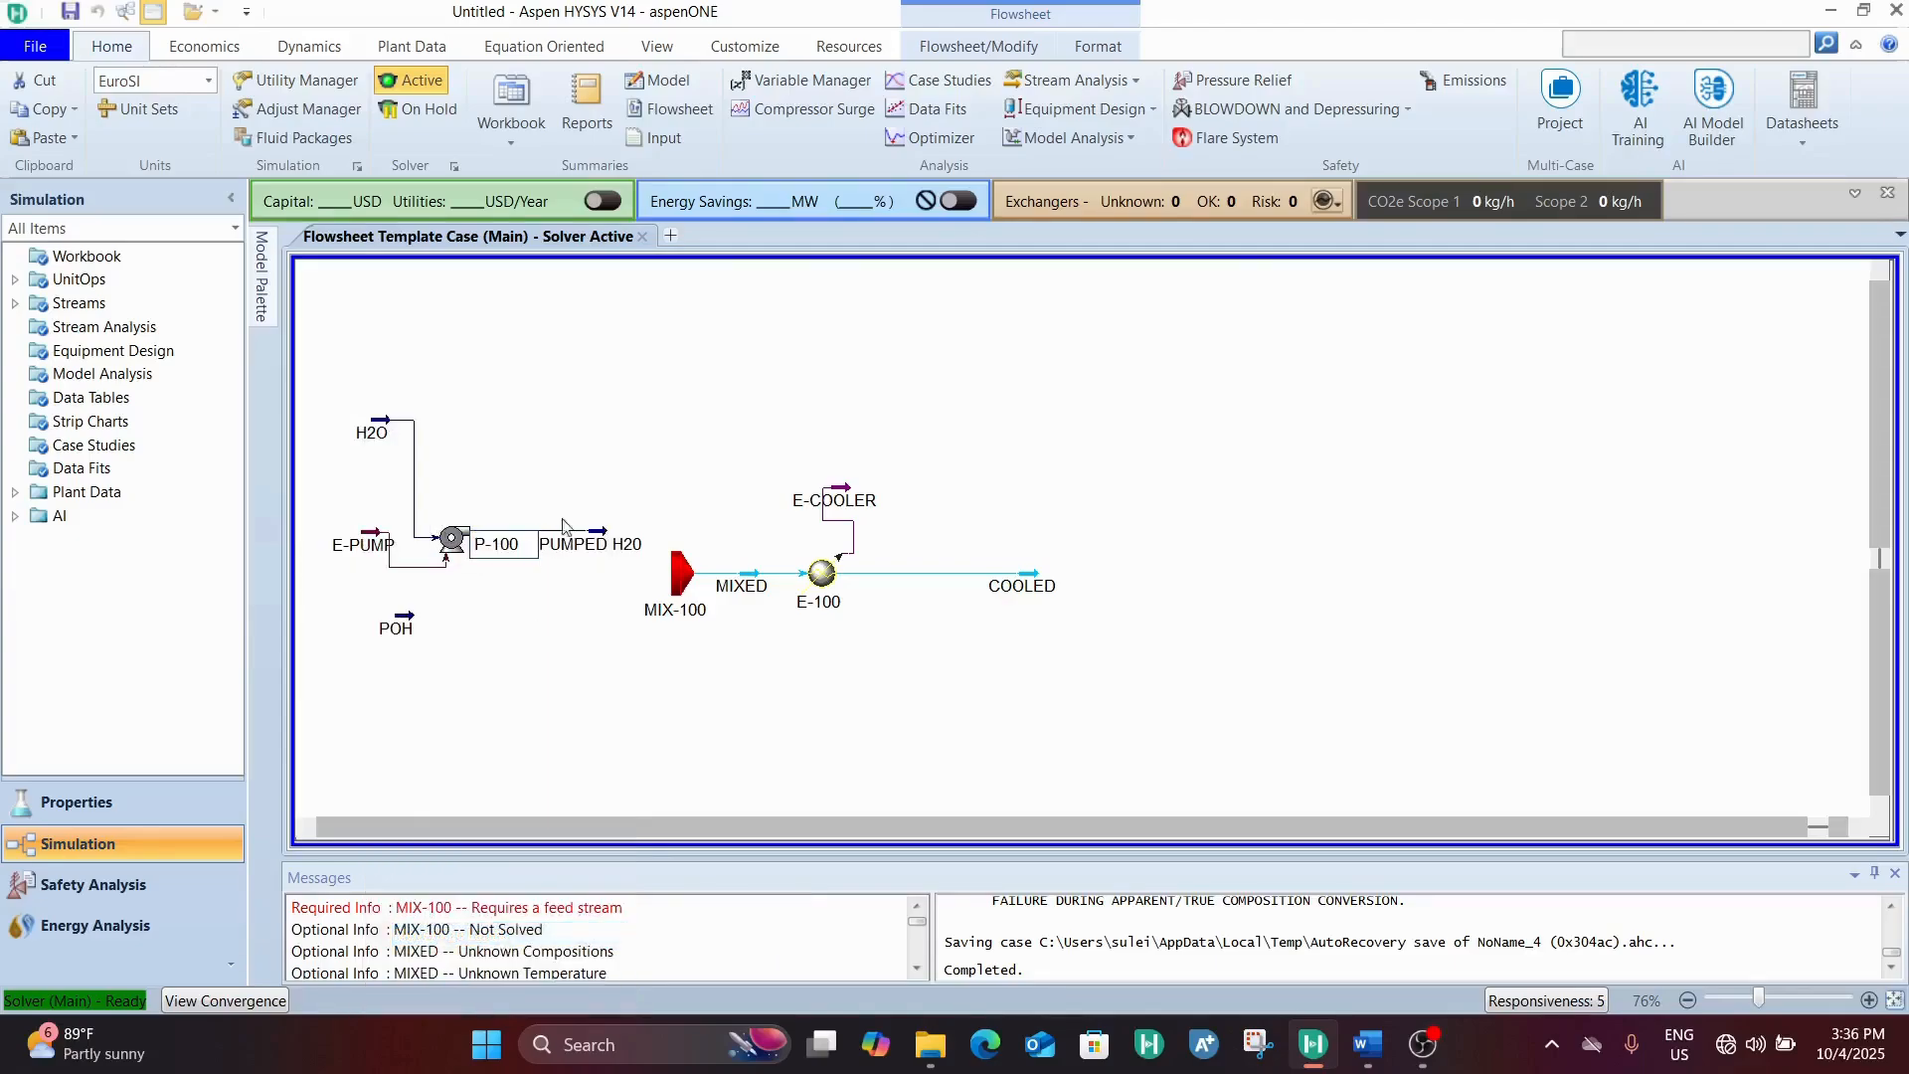
pyautogui.moveTo(504, 553); pyautogui.dragTo(489, 518)
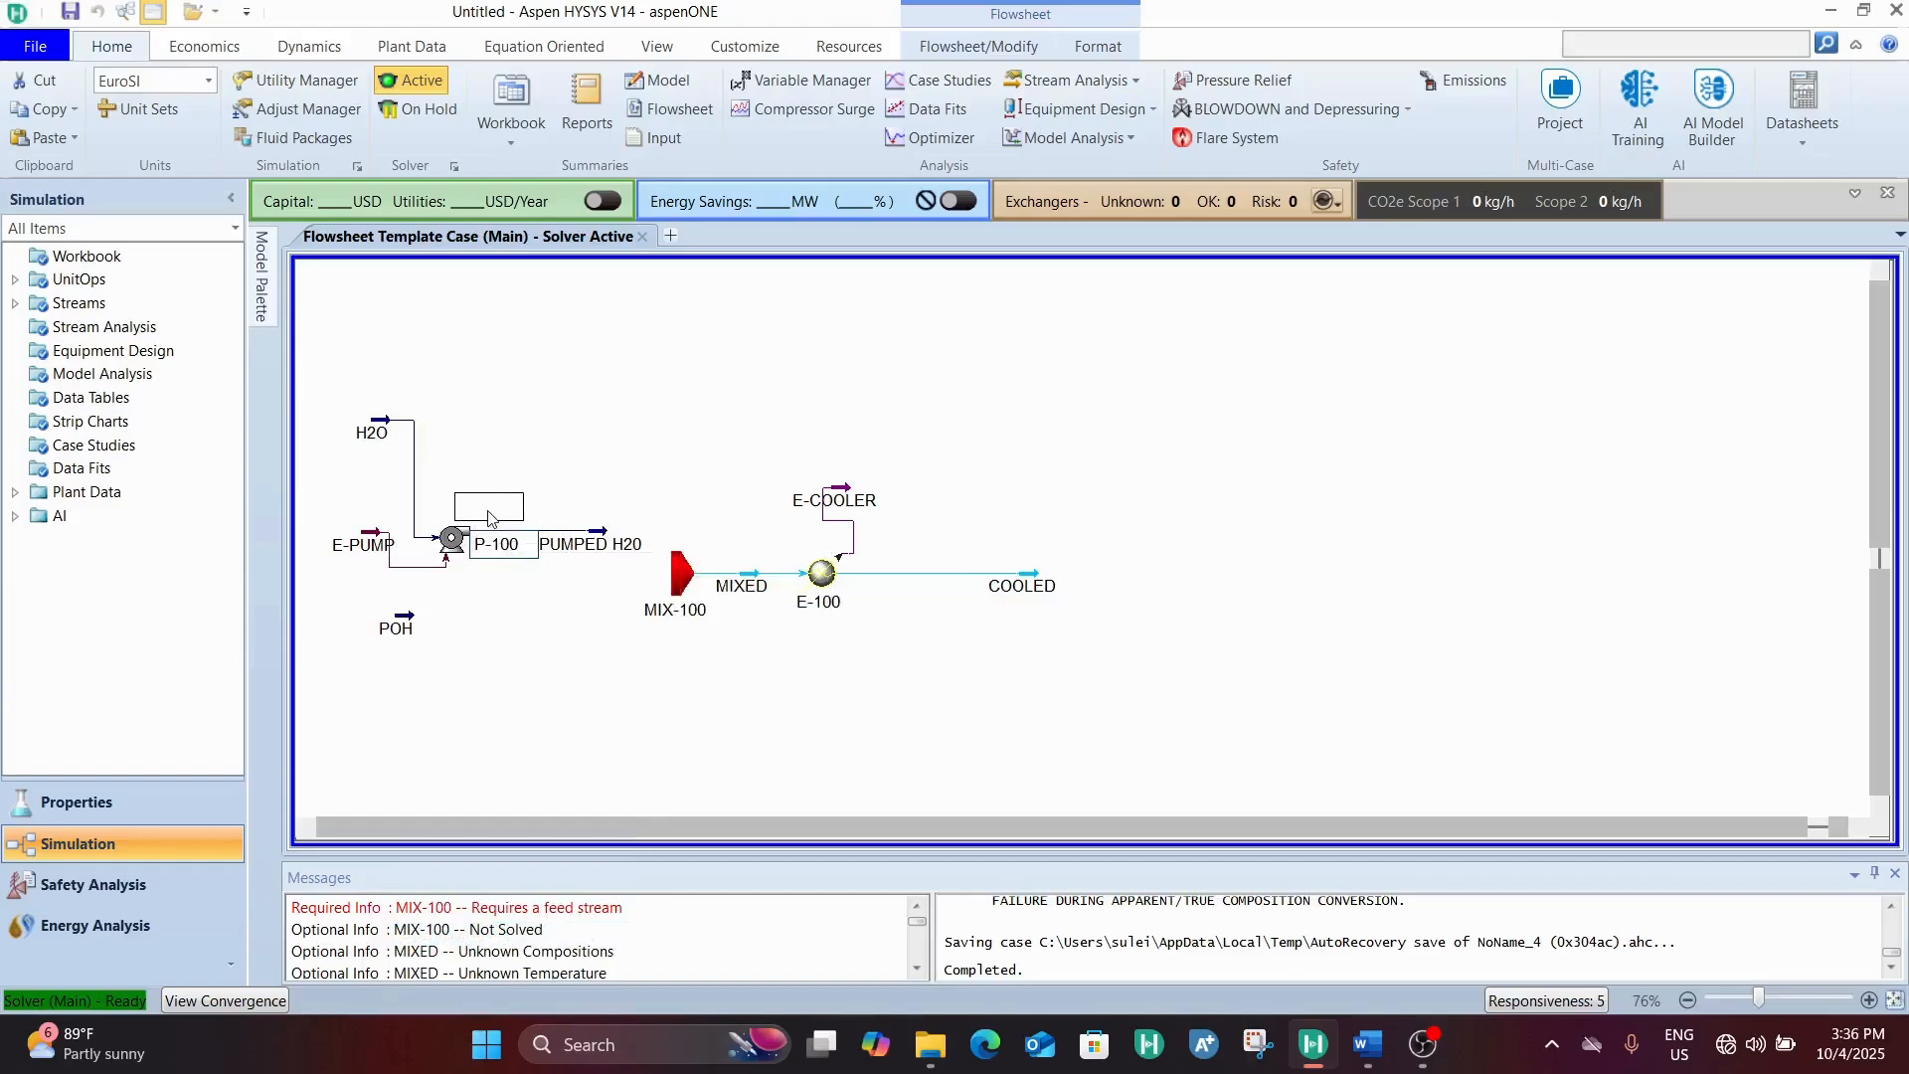
pyautogui.click(497, 614)
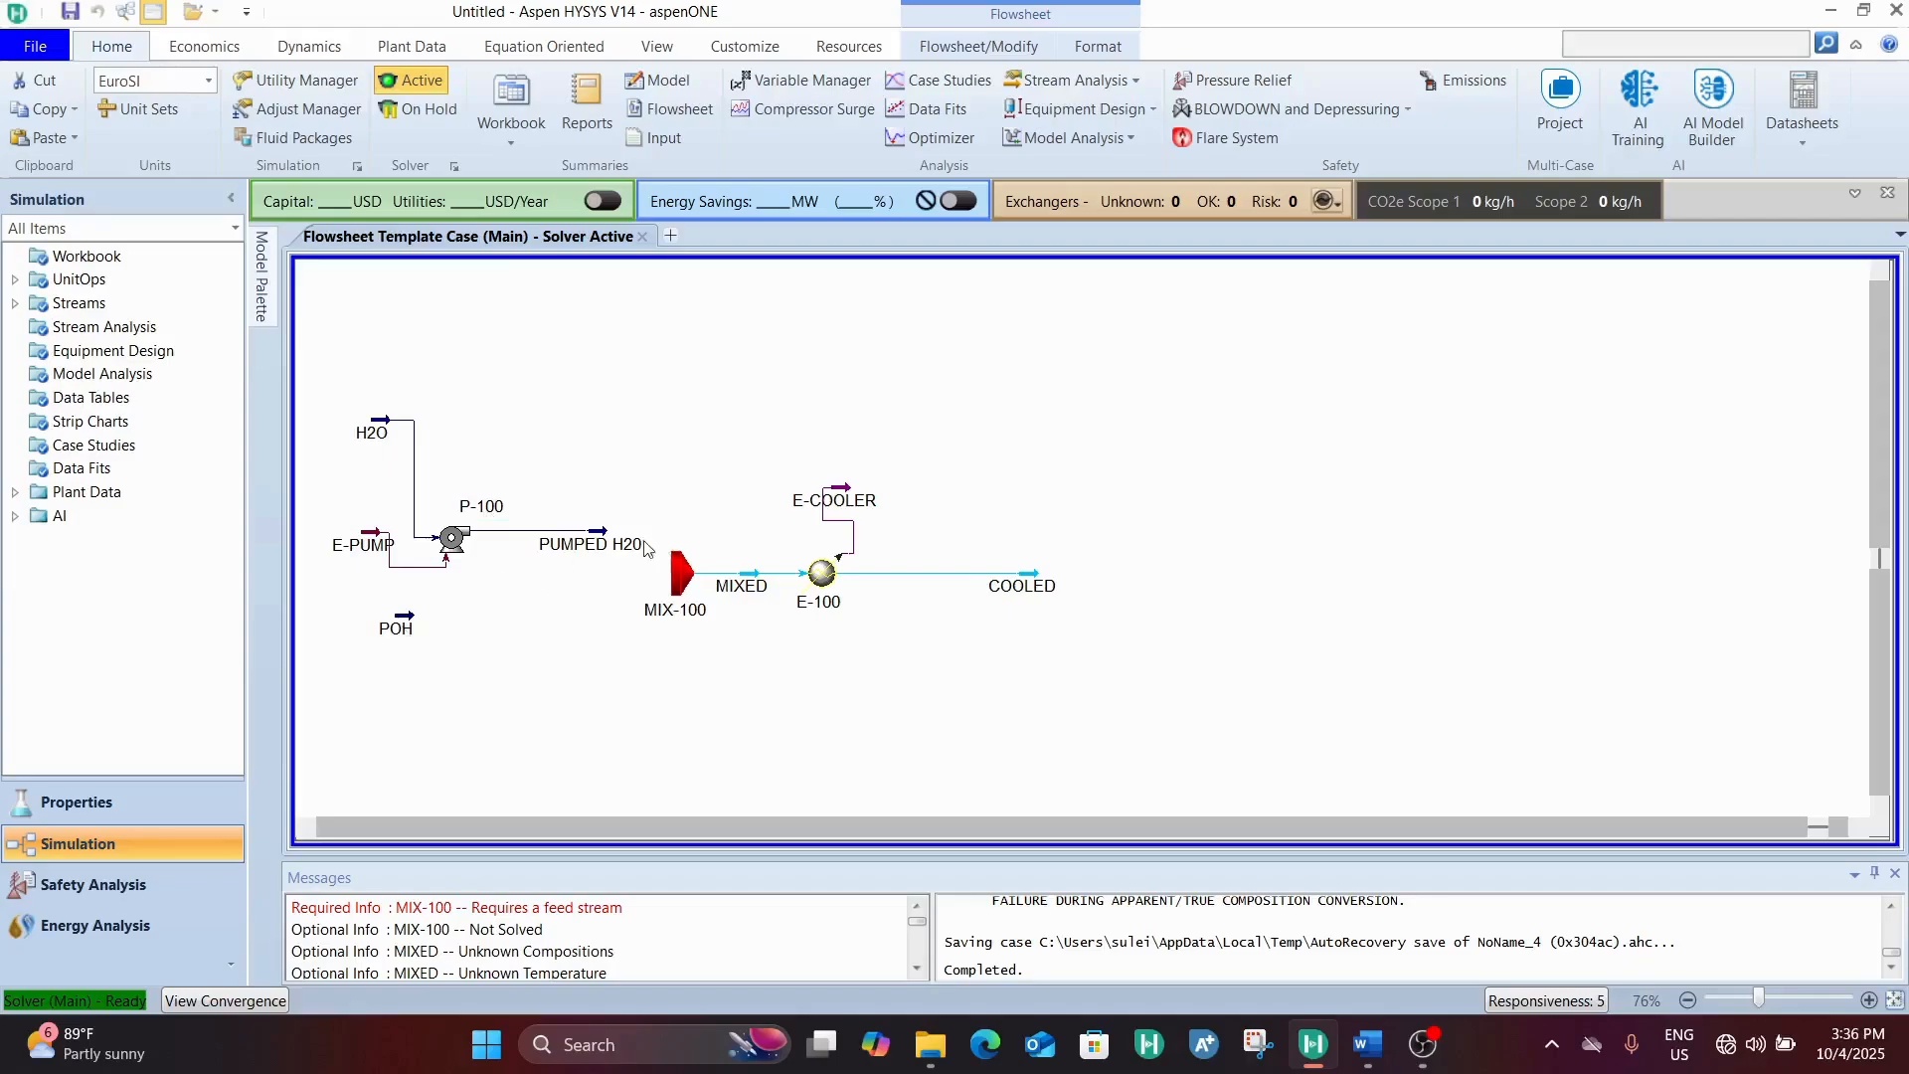
# Shift the POH stream into line below E-PUMP and place a second pump directly after it
pyautogui.click(397, 631)
pyautogui.moveTo(397, 627)
pyautogui.mouseDown()
pyautogui.moveTo(398, 661)
pyautogui.moveTo(388, 606)
pyautogui.moveTo(369, 624)
pyautogui.mouseUp()
pyautogui.click(564, 694)
pyautogui.click(262, 279)
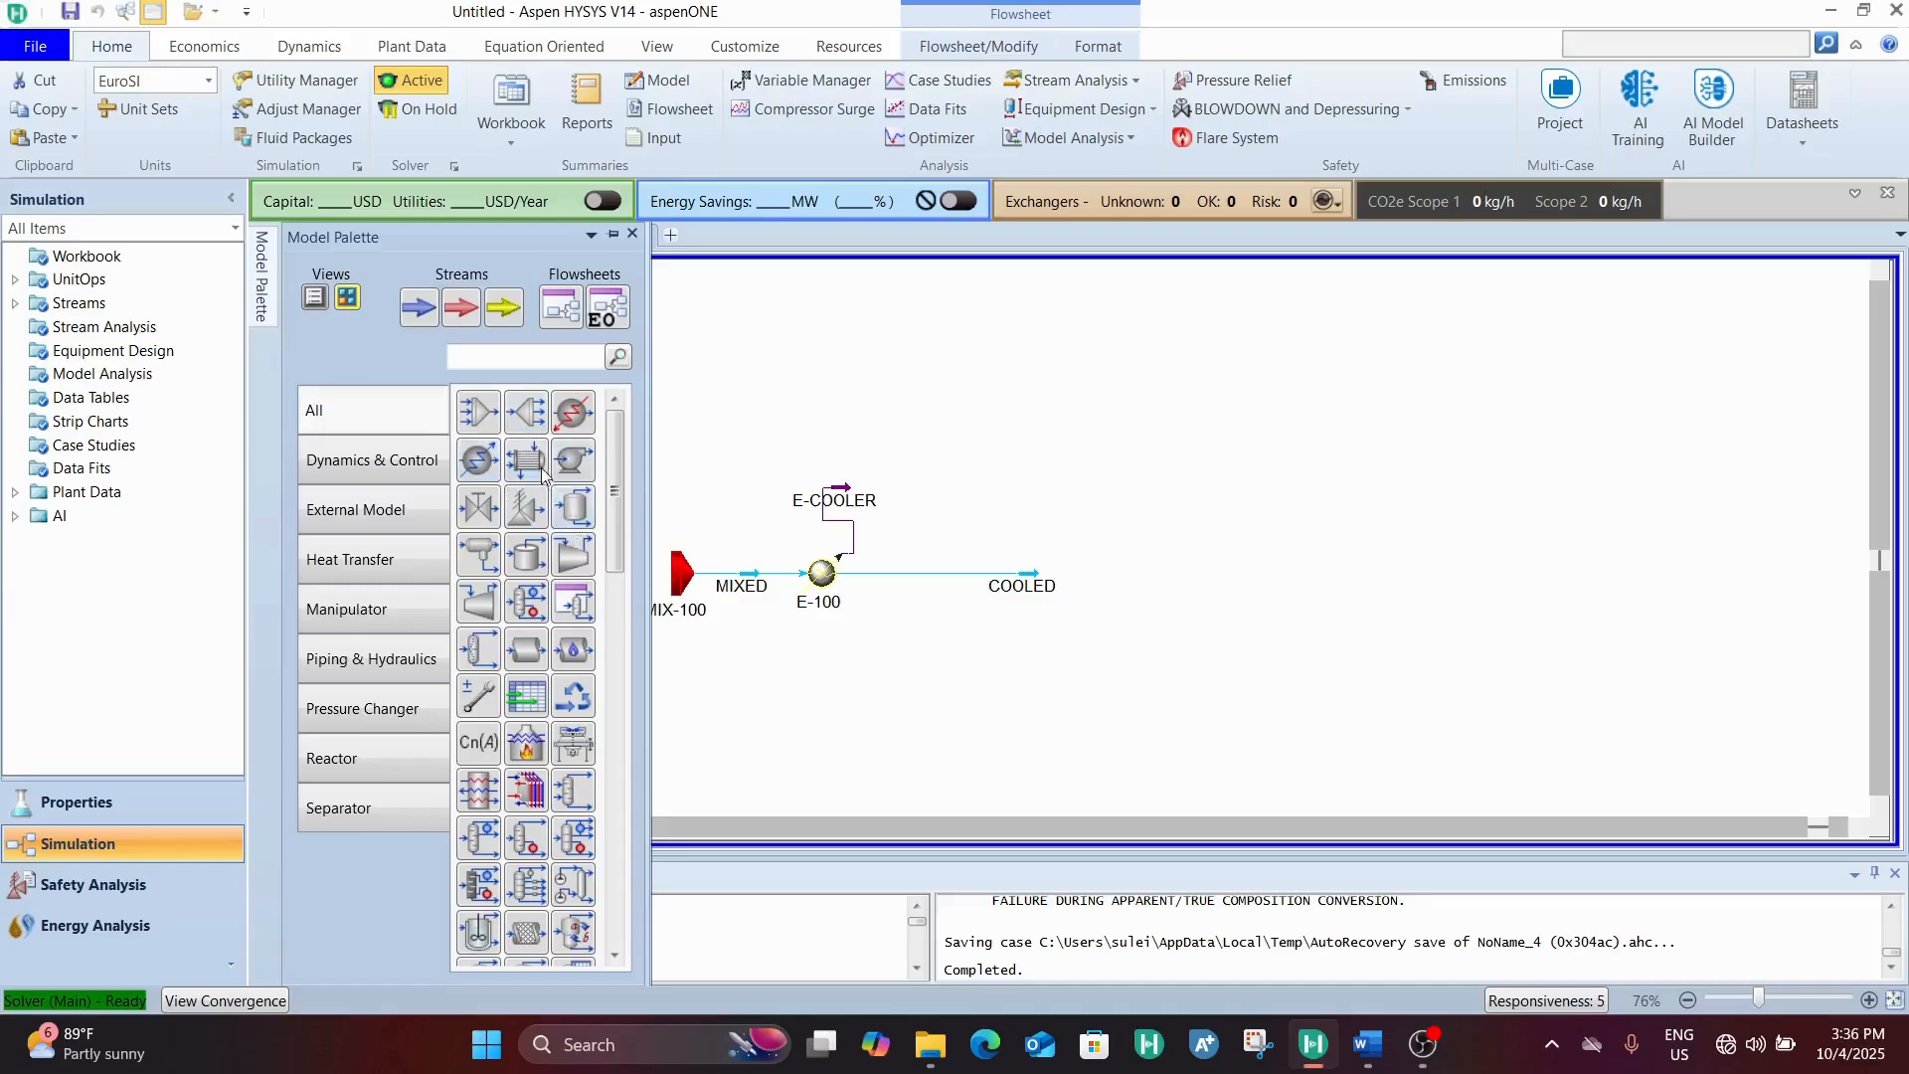
pyautogui.click(573, 462)
pyautogui.click(746, 674)
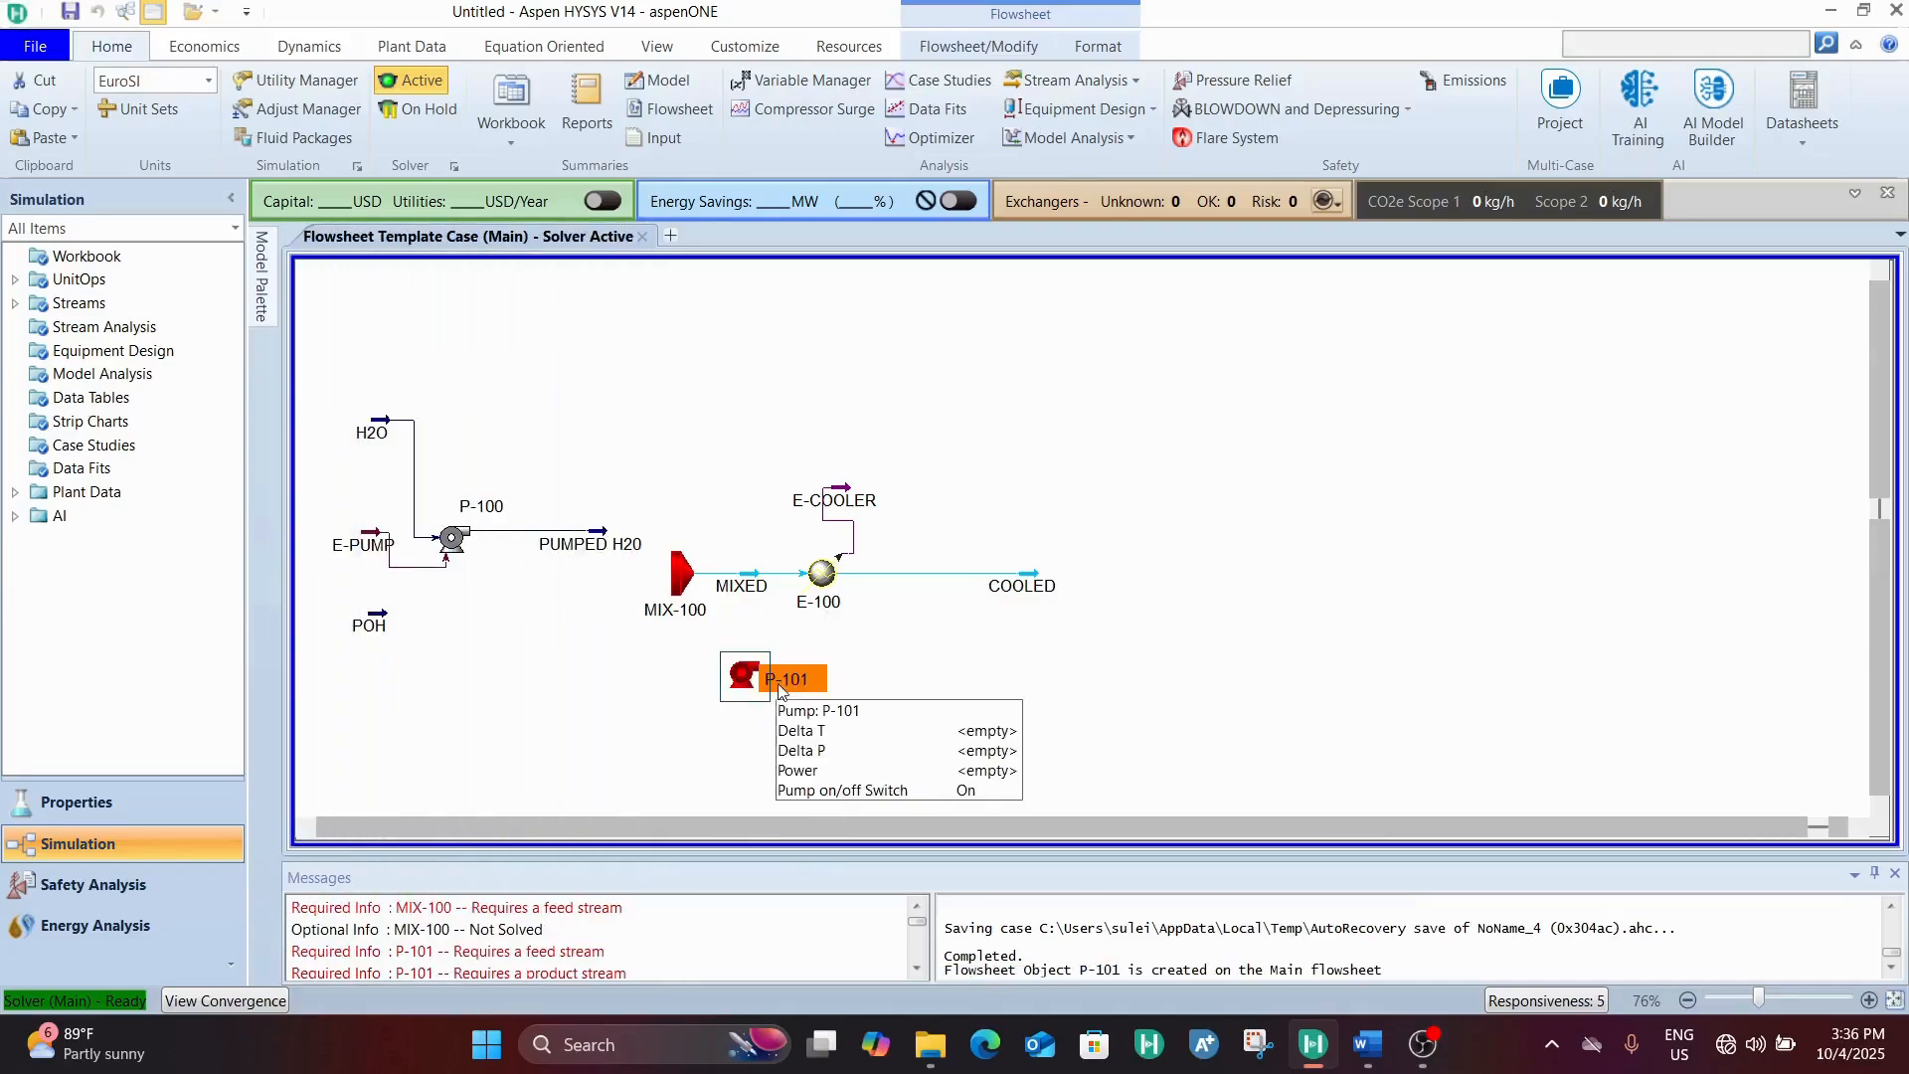
pyautogui.moveTo(780, 690); pyautogui.dragTo(421, 633)
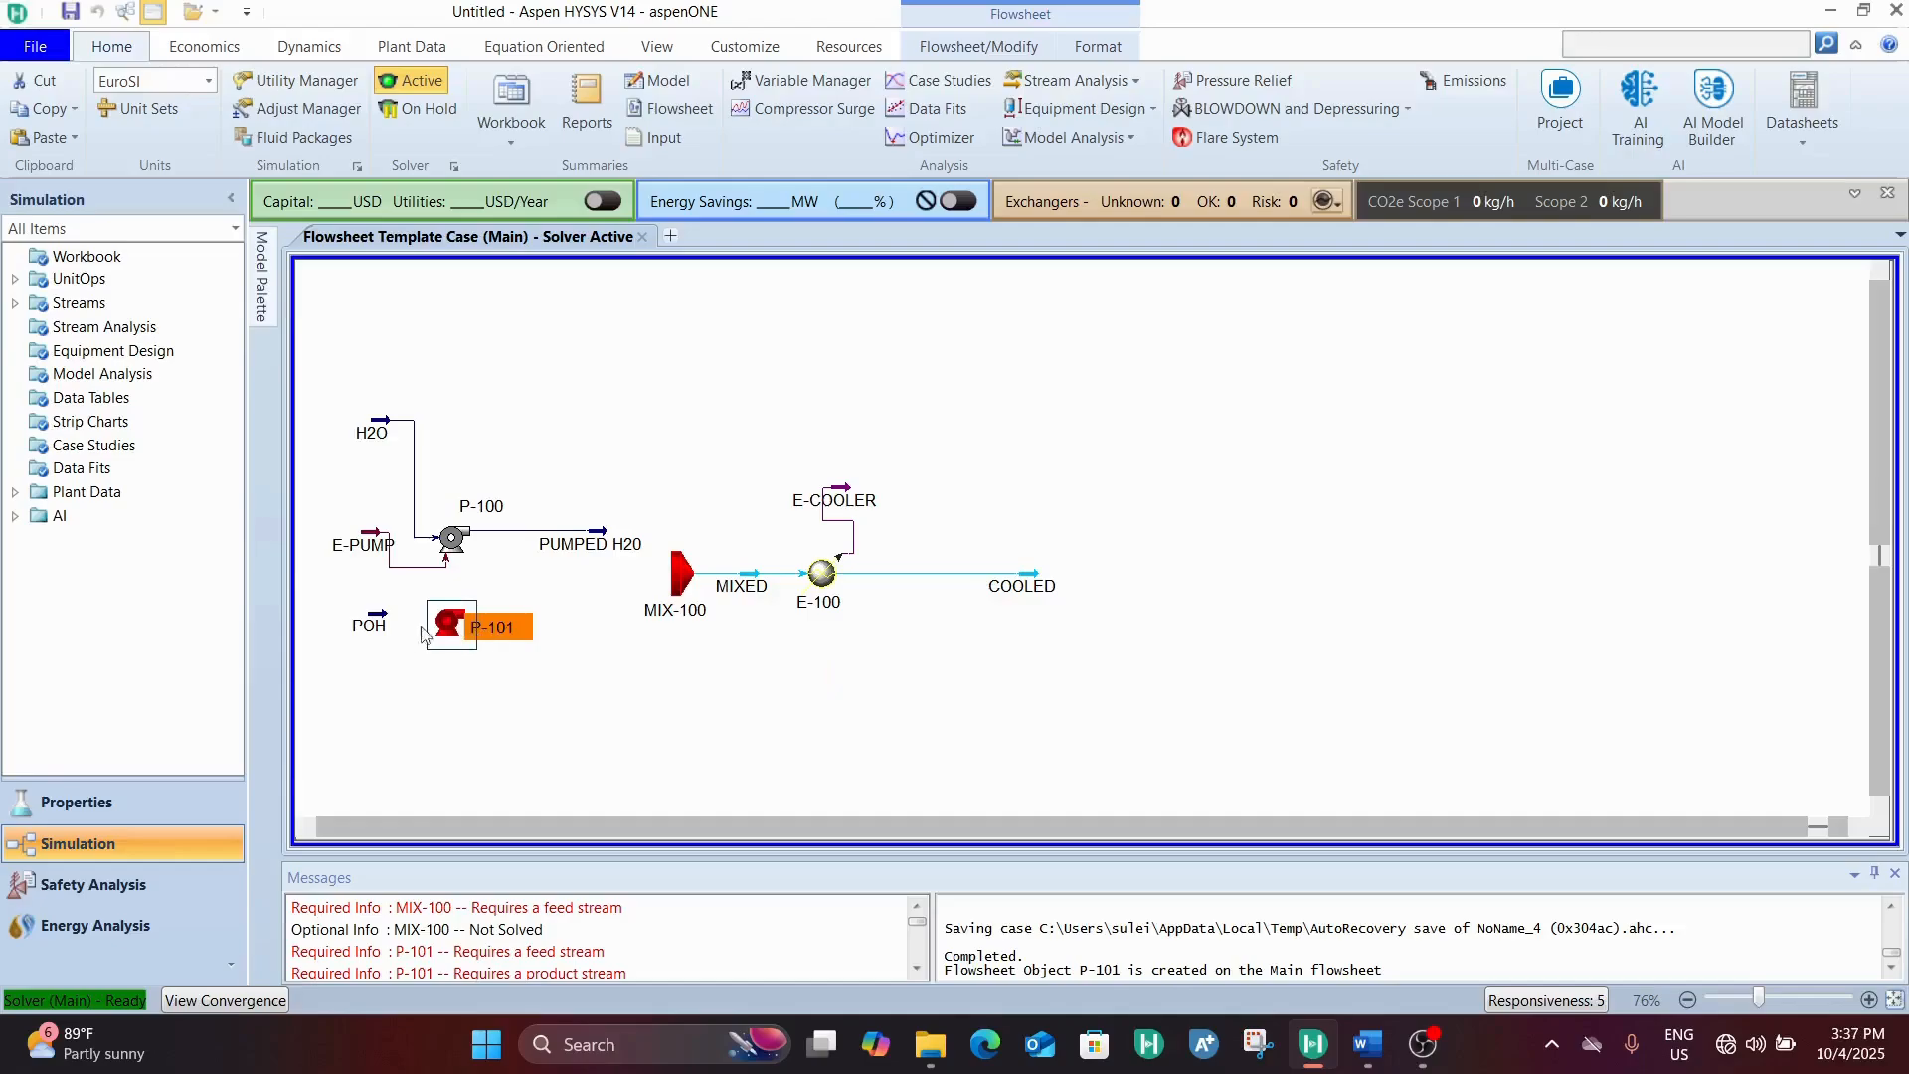
pyautogui.click(368, 640)
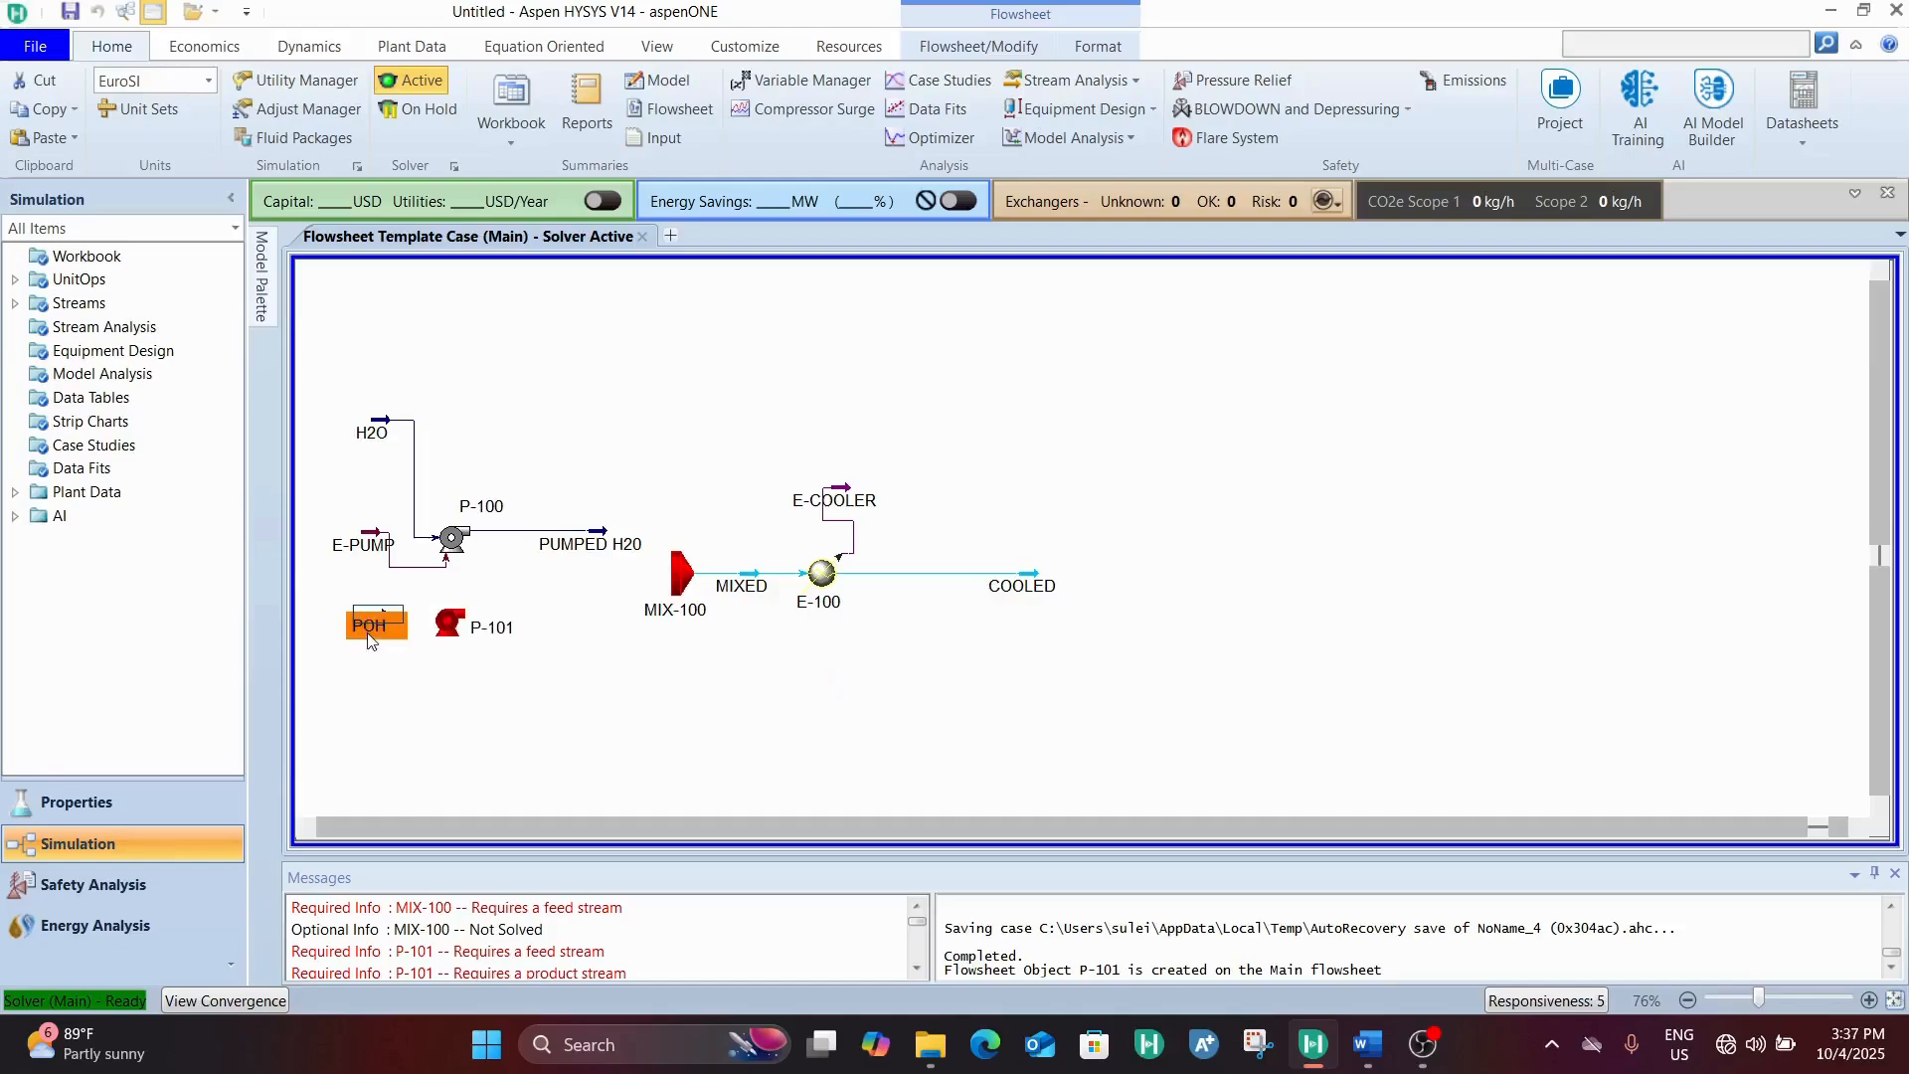
# Connect pump P-101 with inlet POH, outlet PUMPED POH and energy stream E-PUMP 2
pyautogui.doubleClick(476, 637)
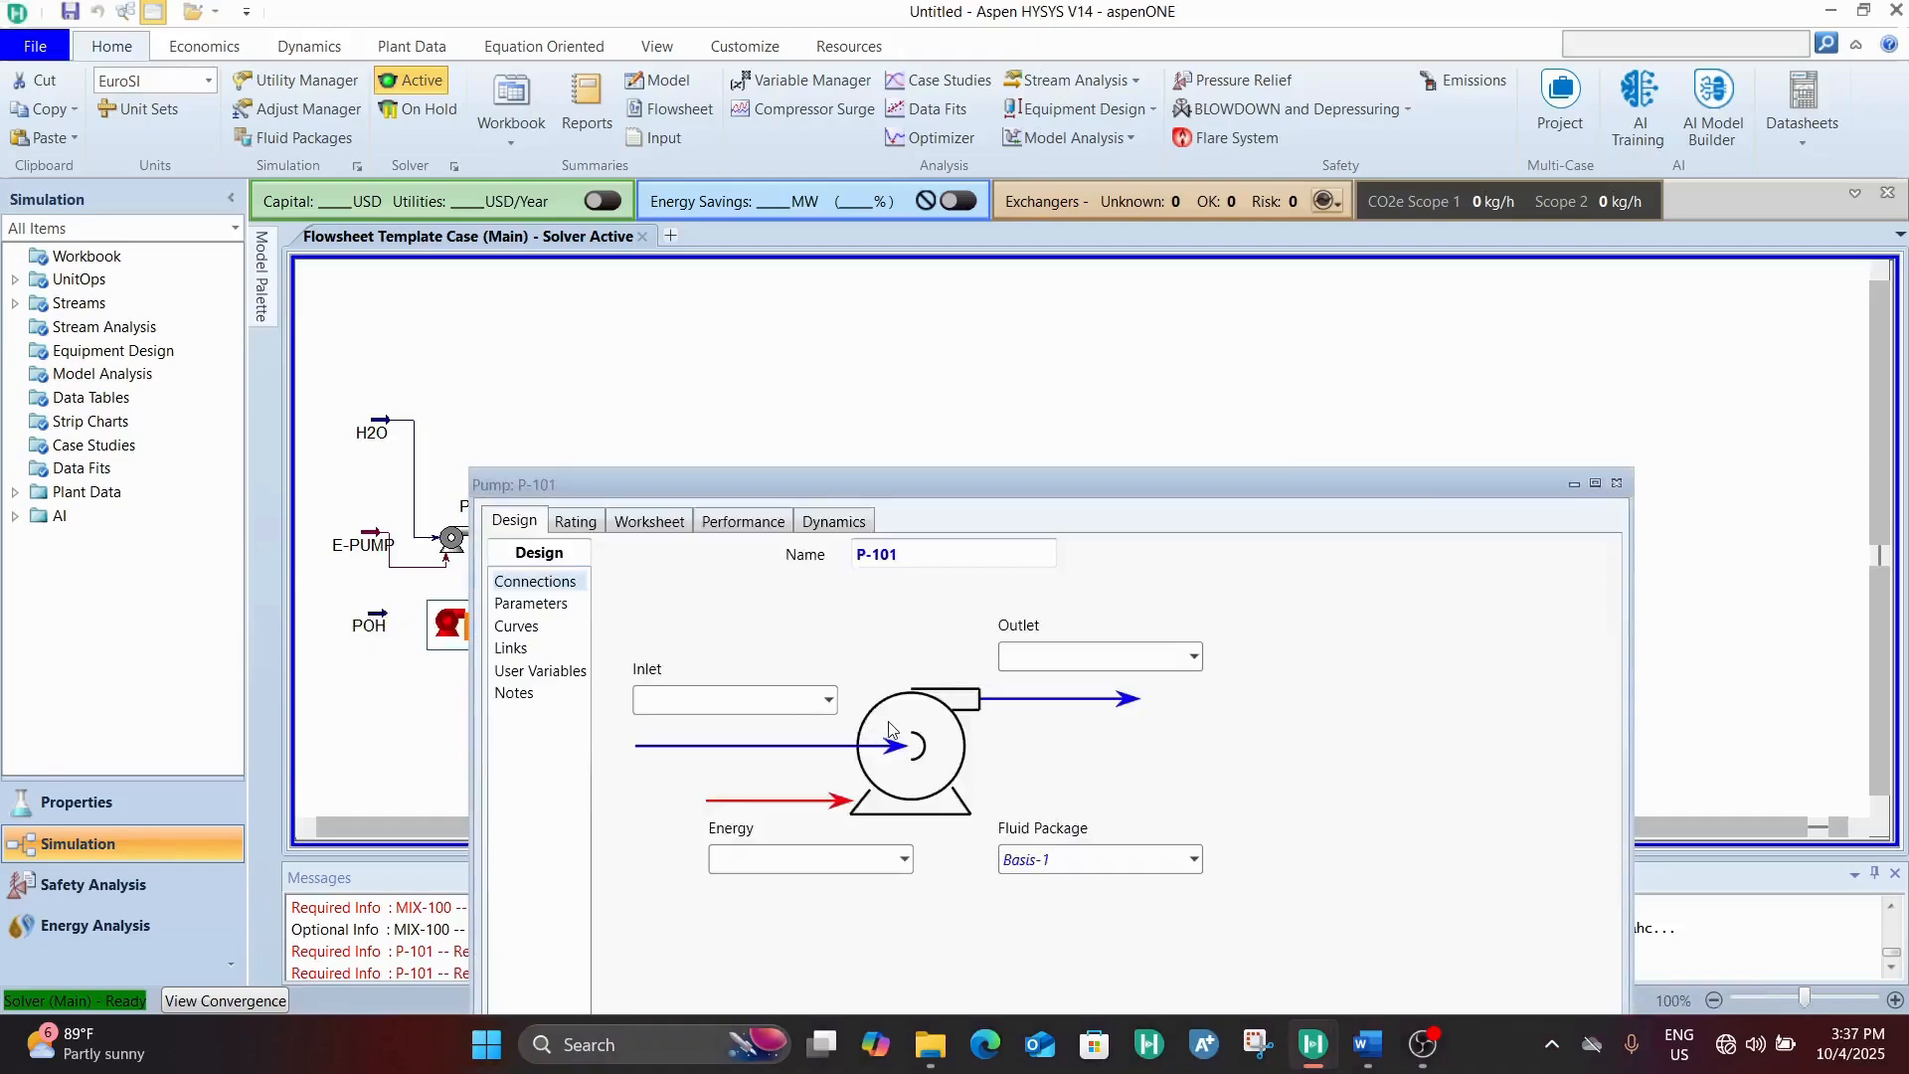
pyautogui.click(827, 700)
pyautogui.click(661, 758)
pyautogui.click(1046, 661)
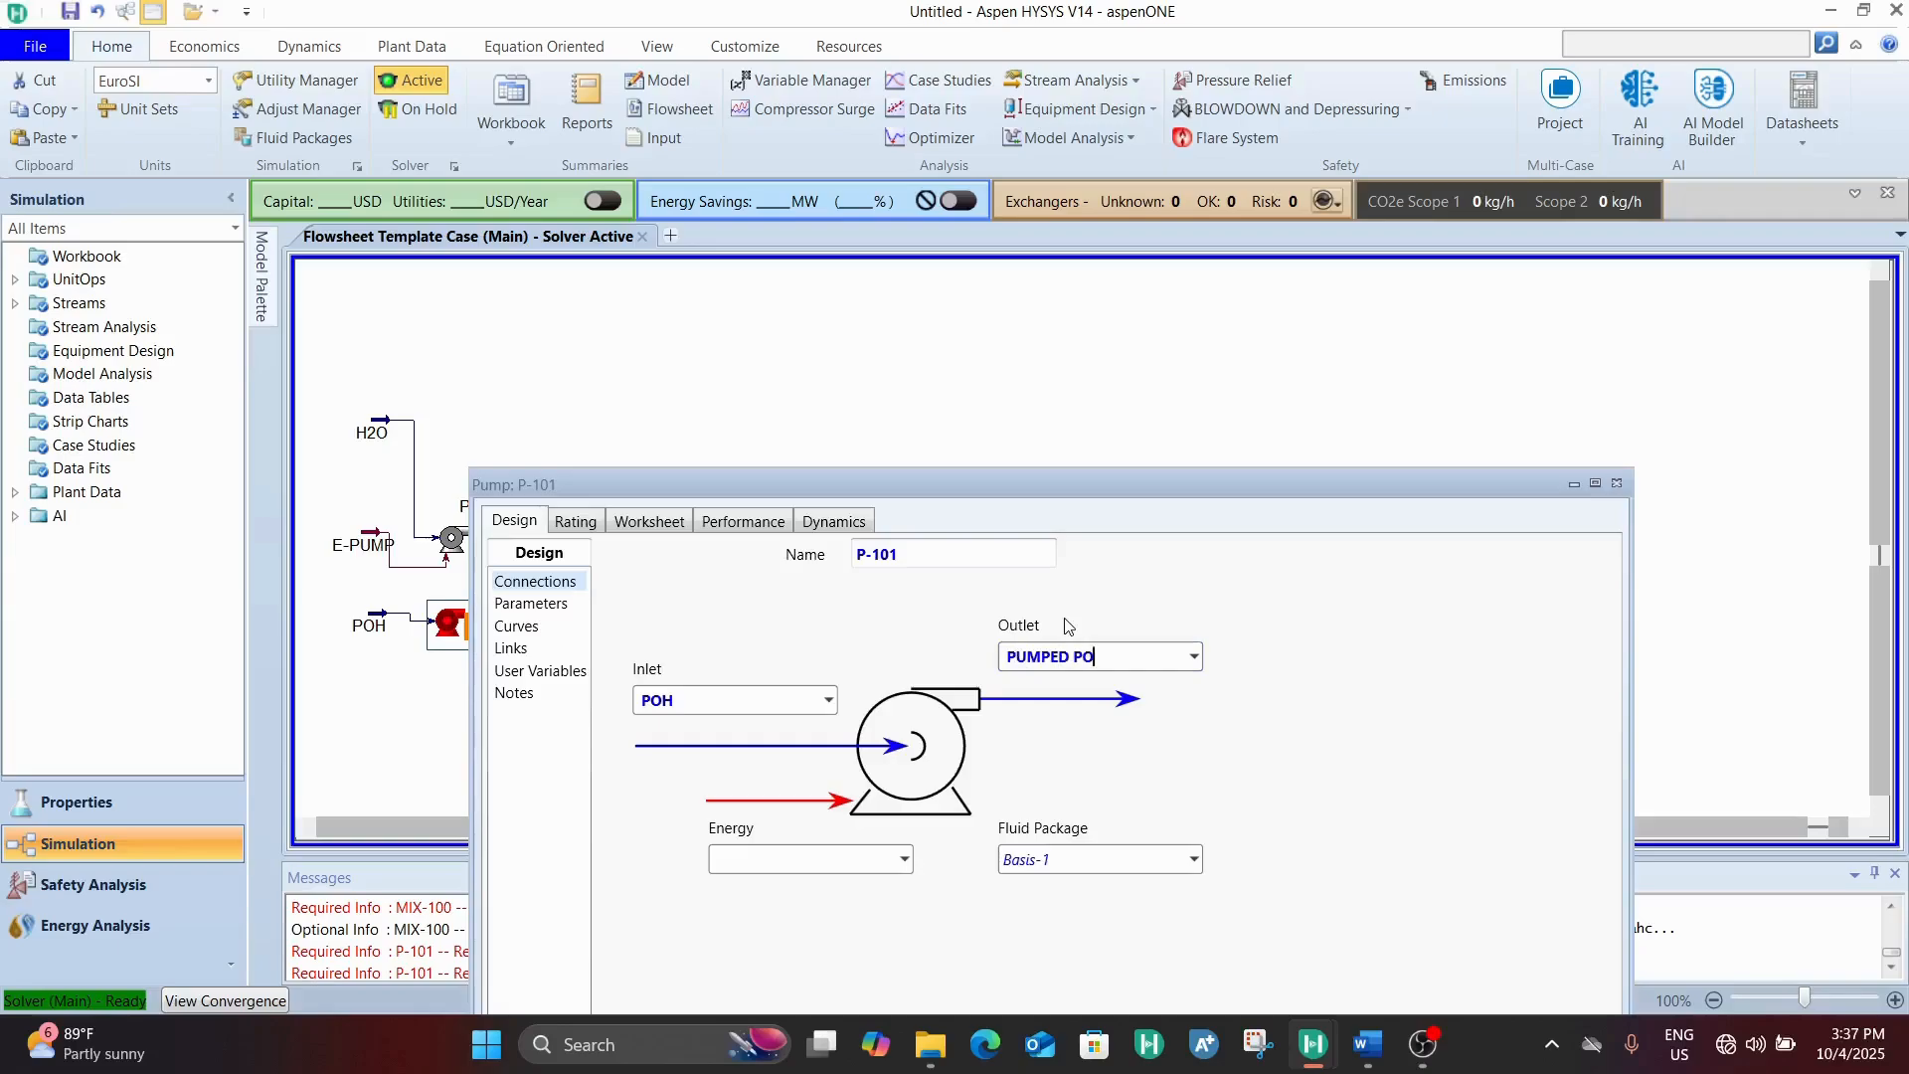
pyautogui.write('PUMPED POH')
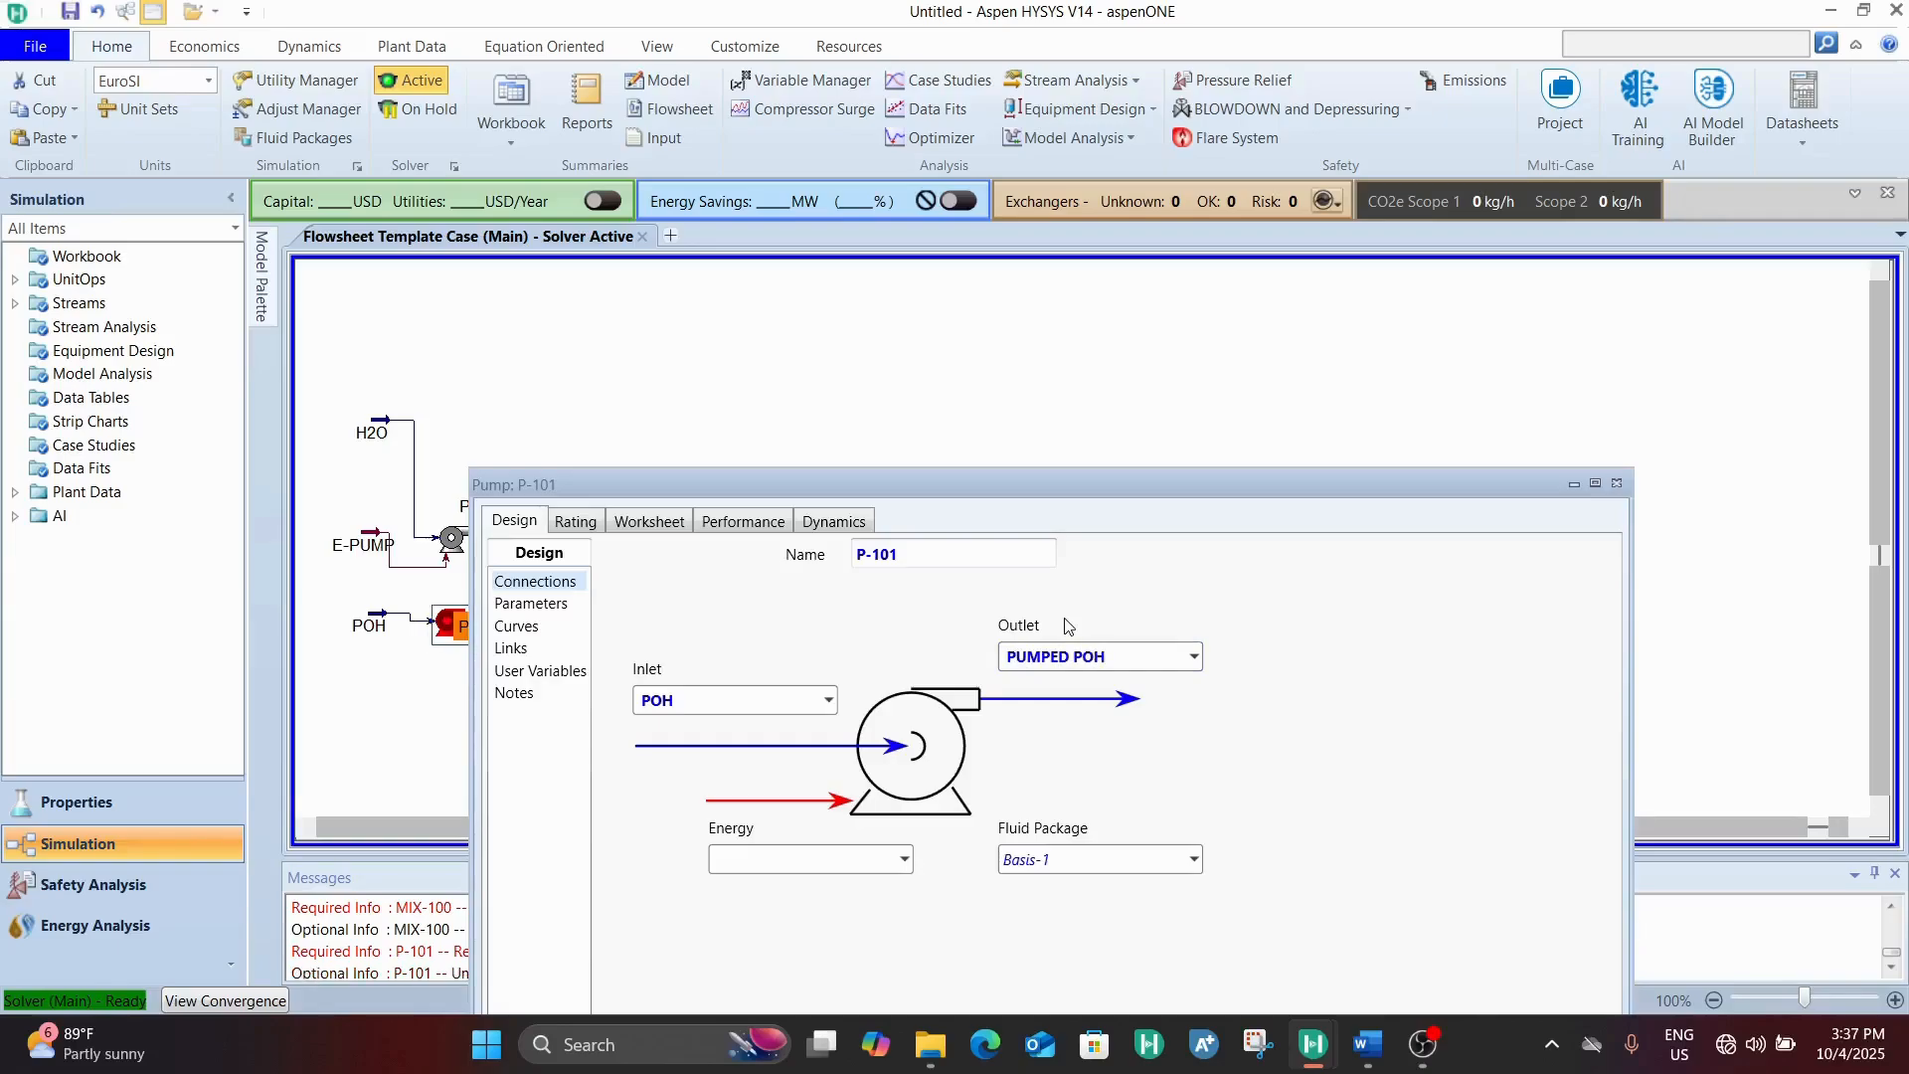
pyautogui.click(746, 867)
pyautogui.press('Return')
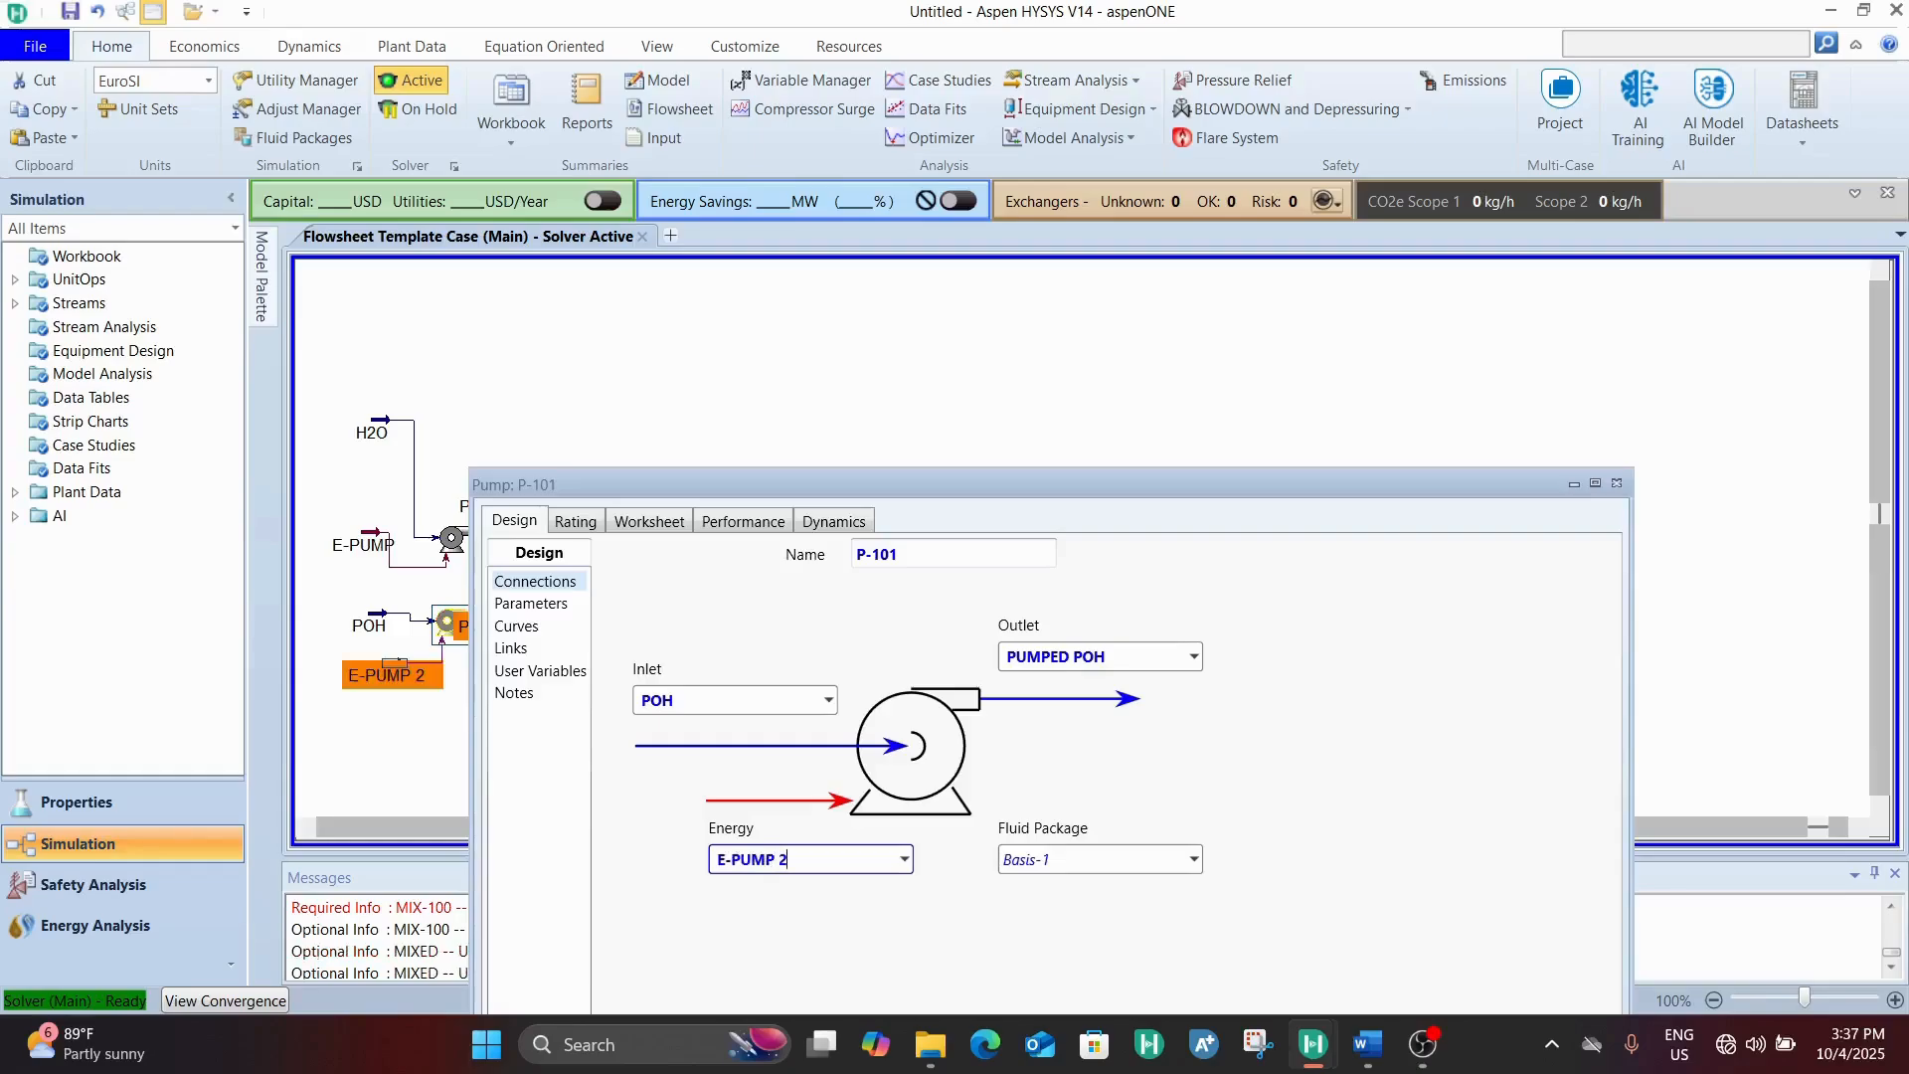
# Set pump P-101's Delta P to 6.5 bar and check the PUMPED POH pressure in its worksheet
pyautogui.click(531, 604)
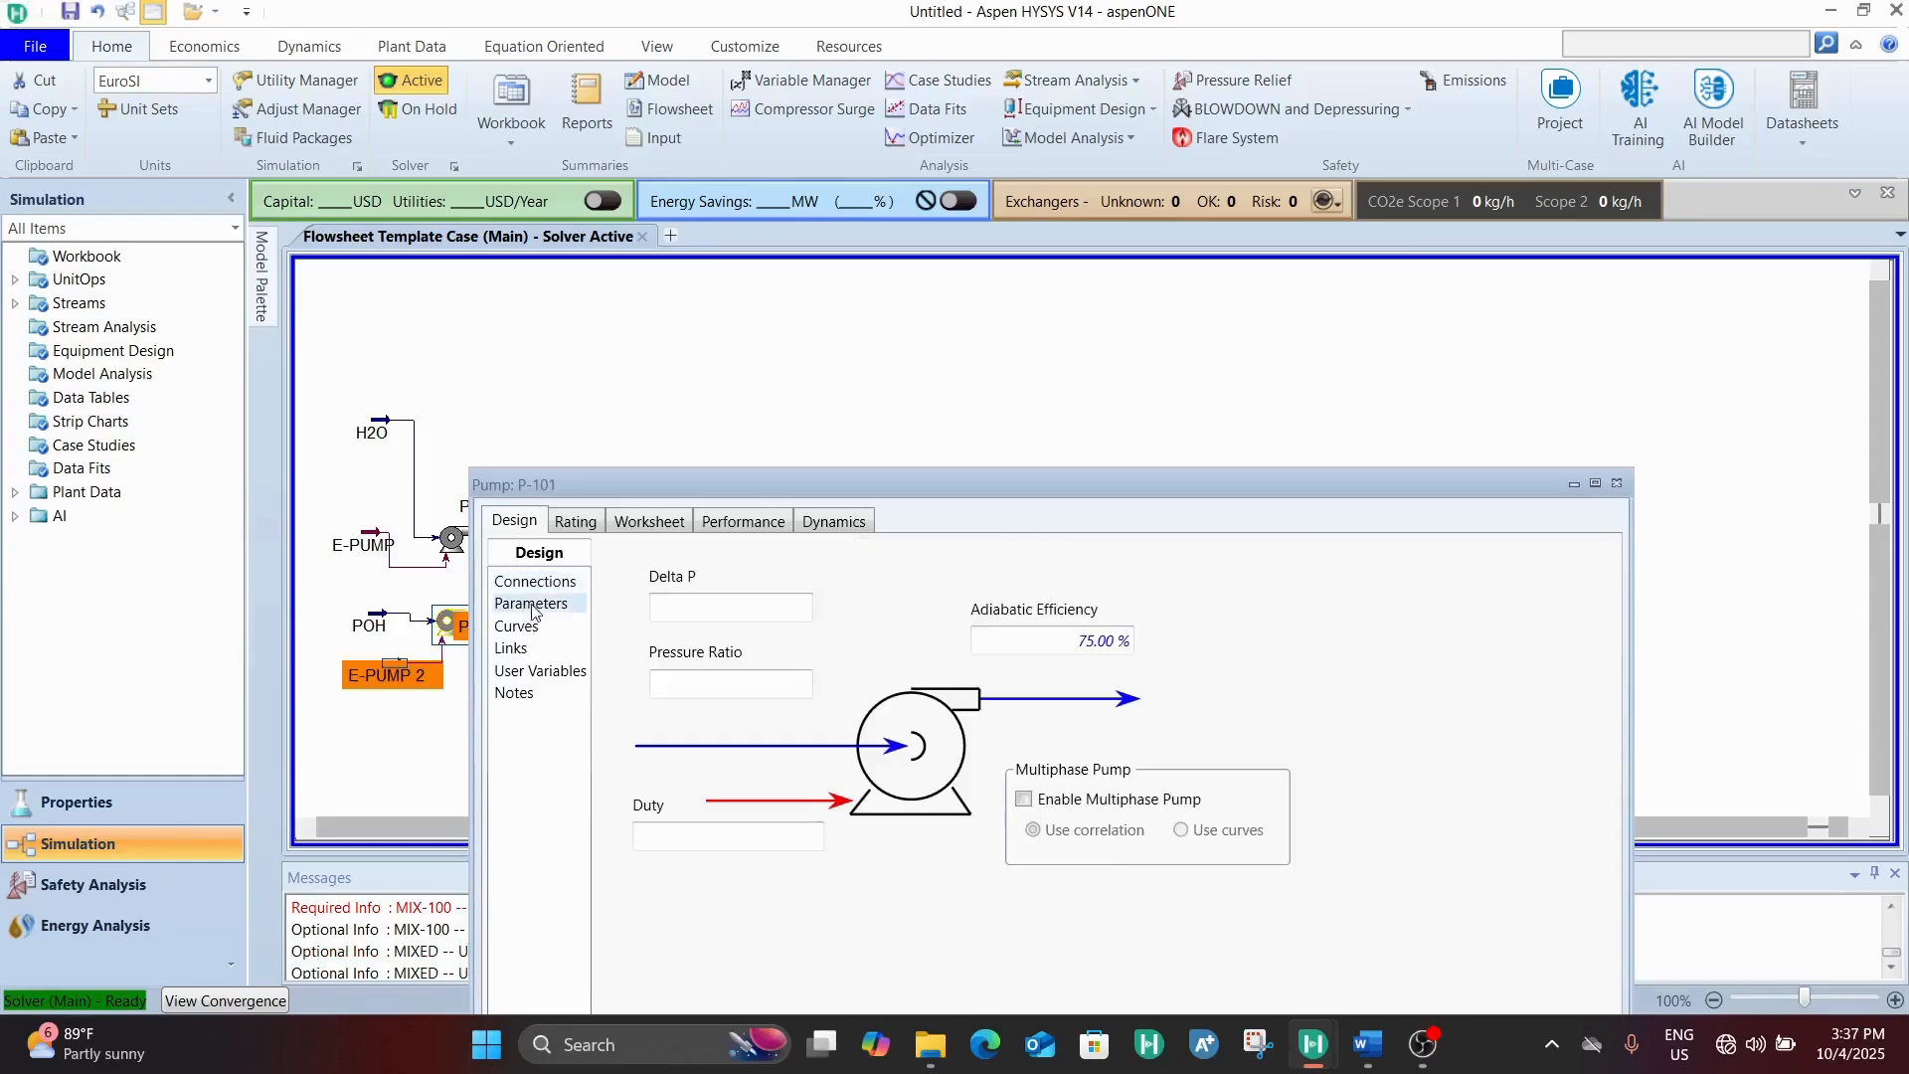
pyautogui.click(727, 609)
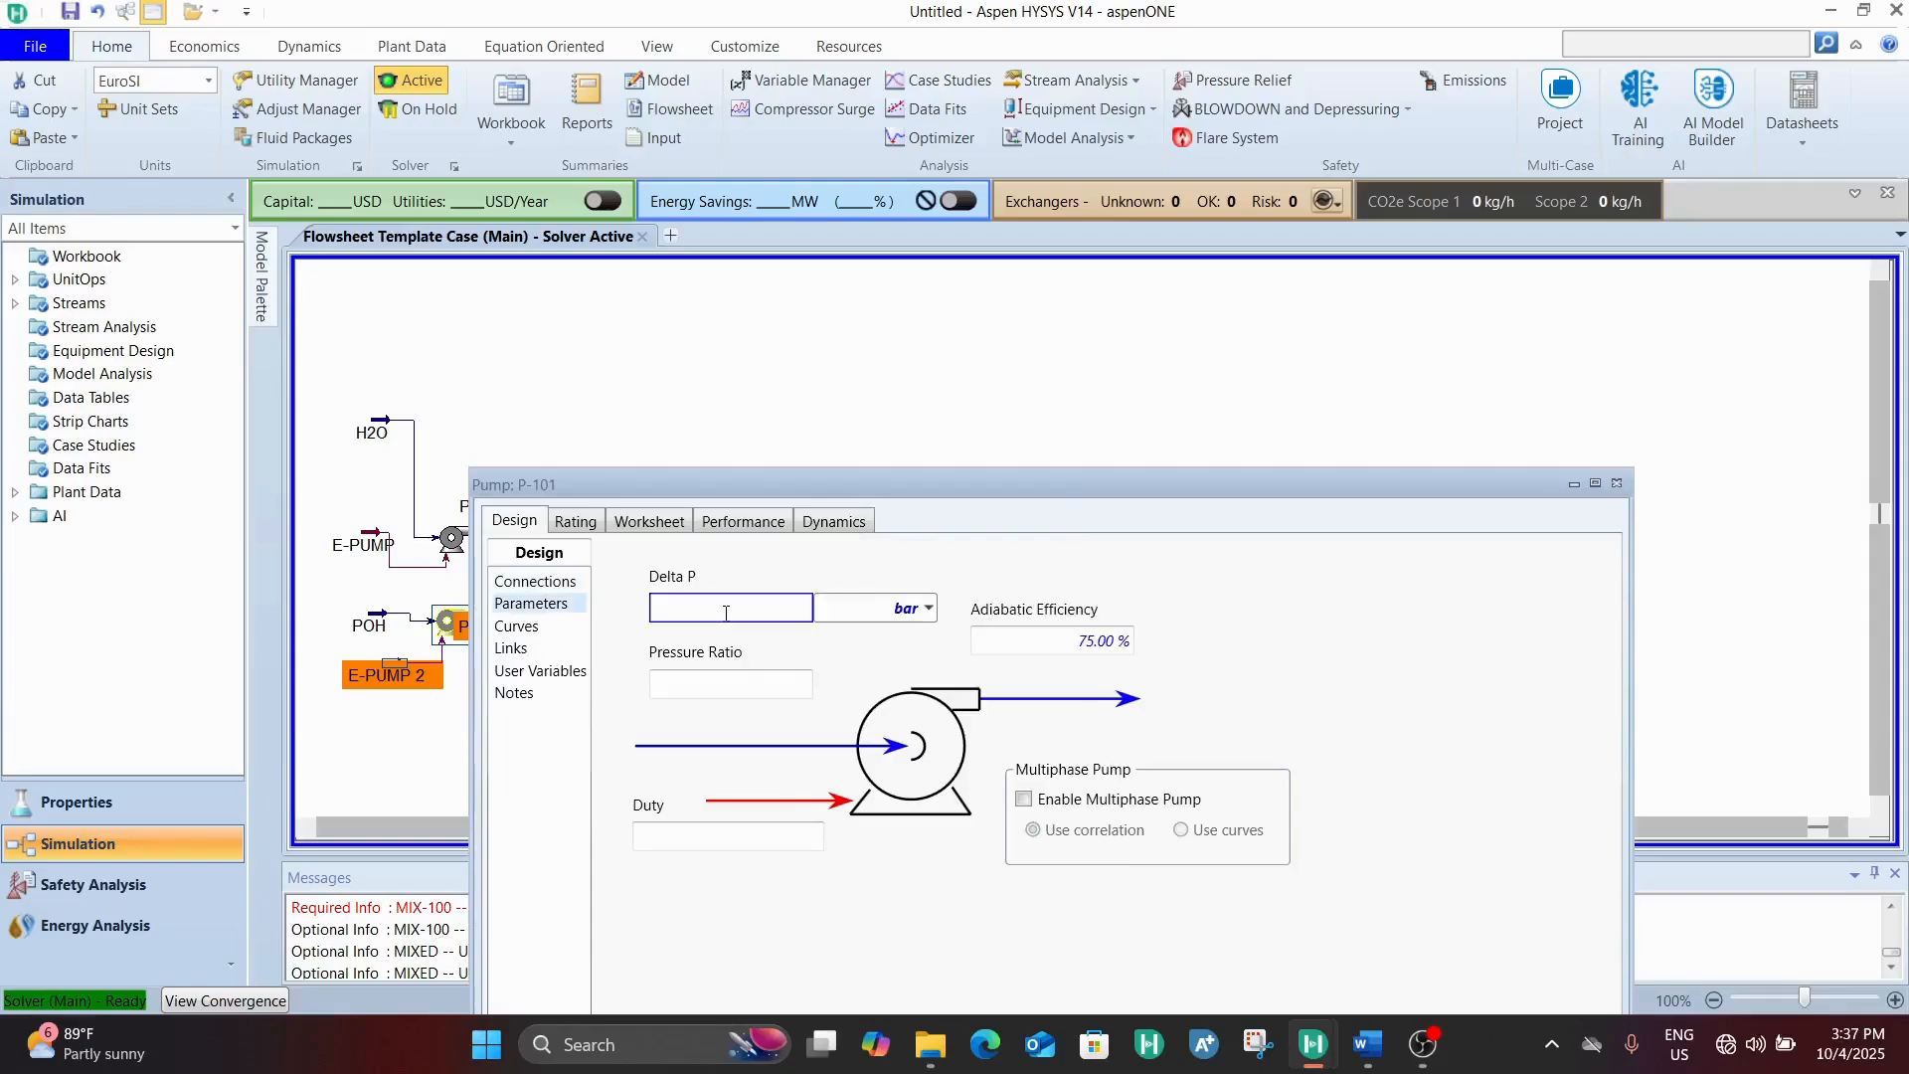
pyautogui.write('6.5')
pyautogui.press('Return')
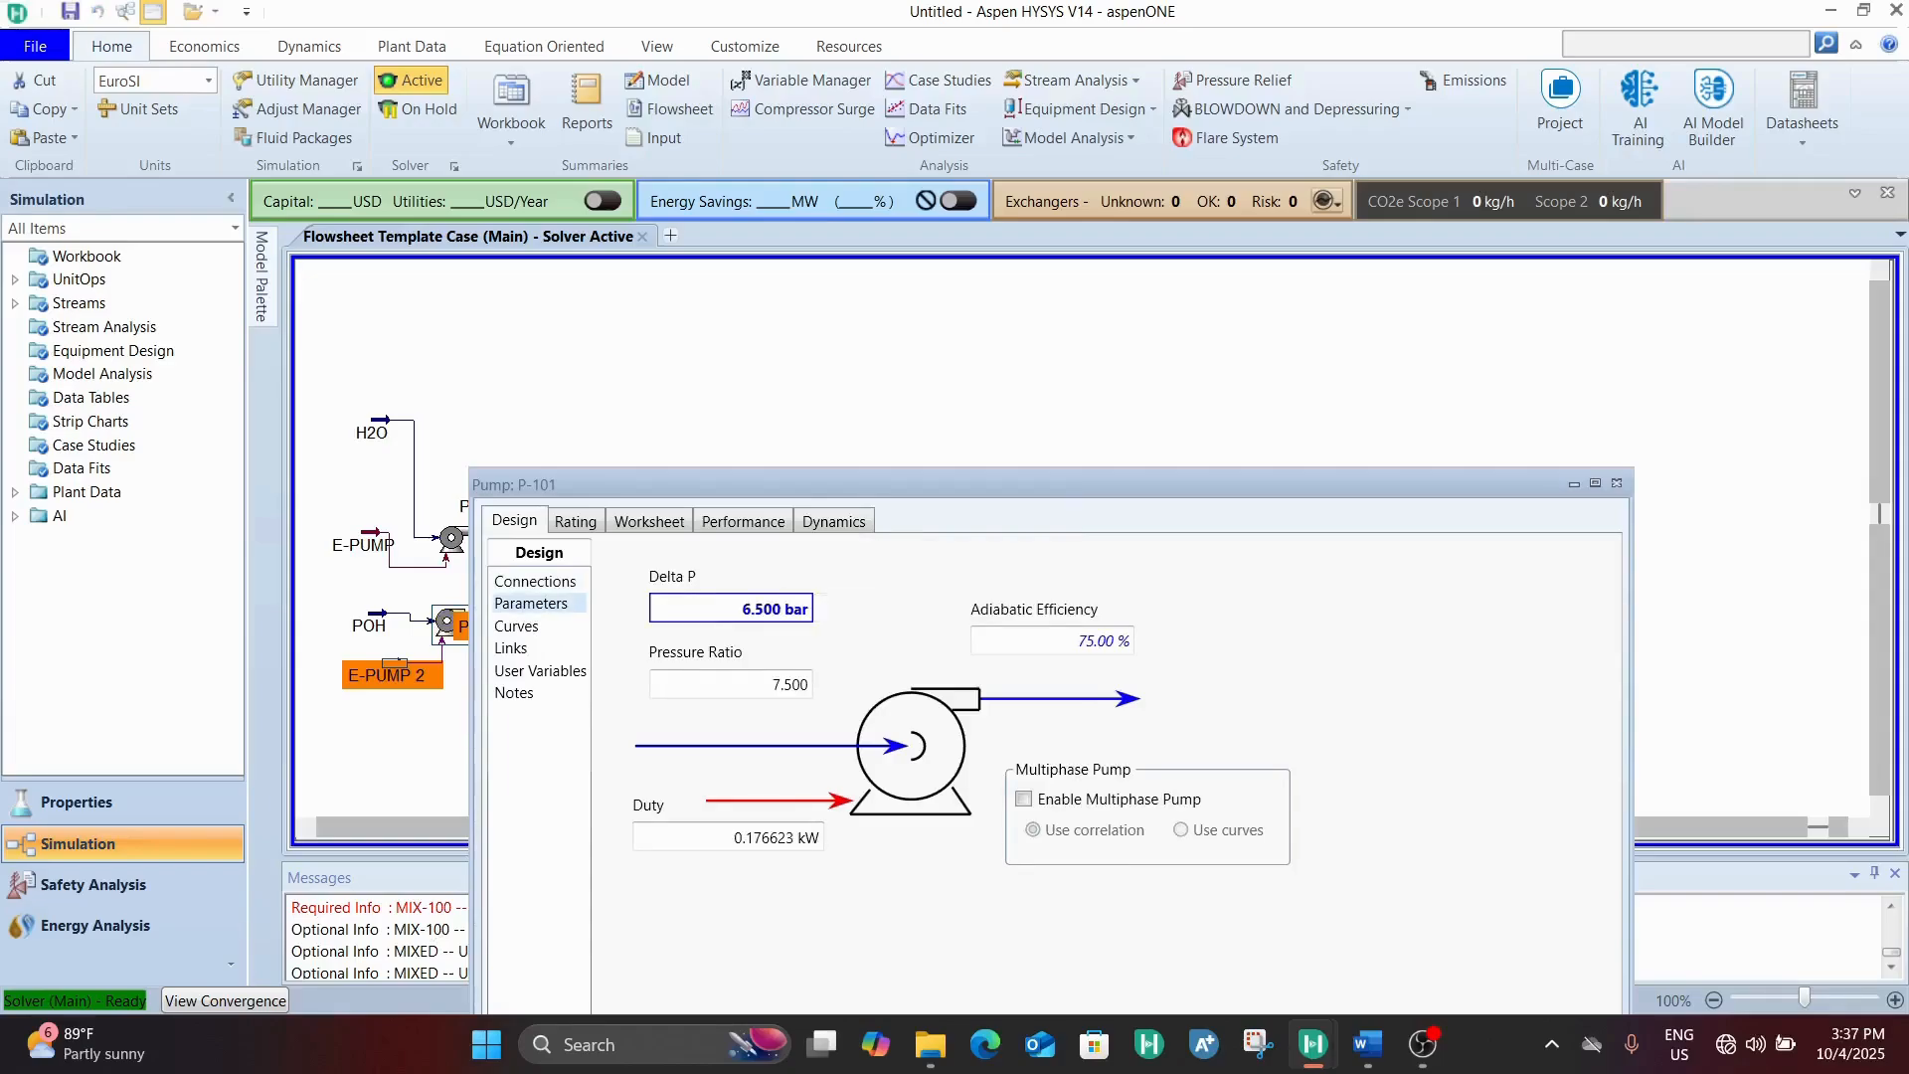
pyautogui.click(675, 518)
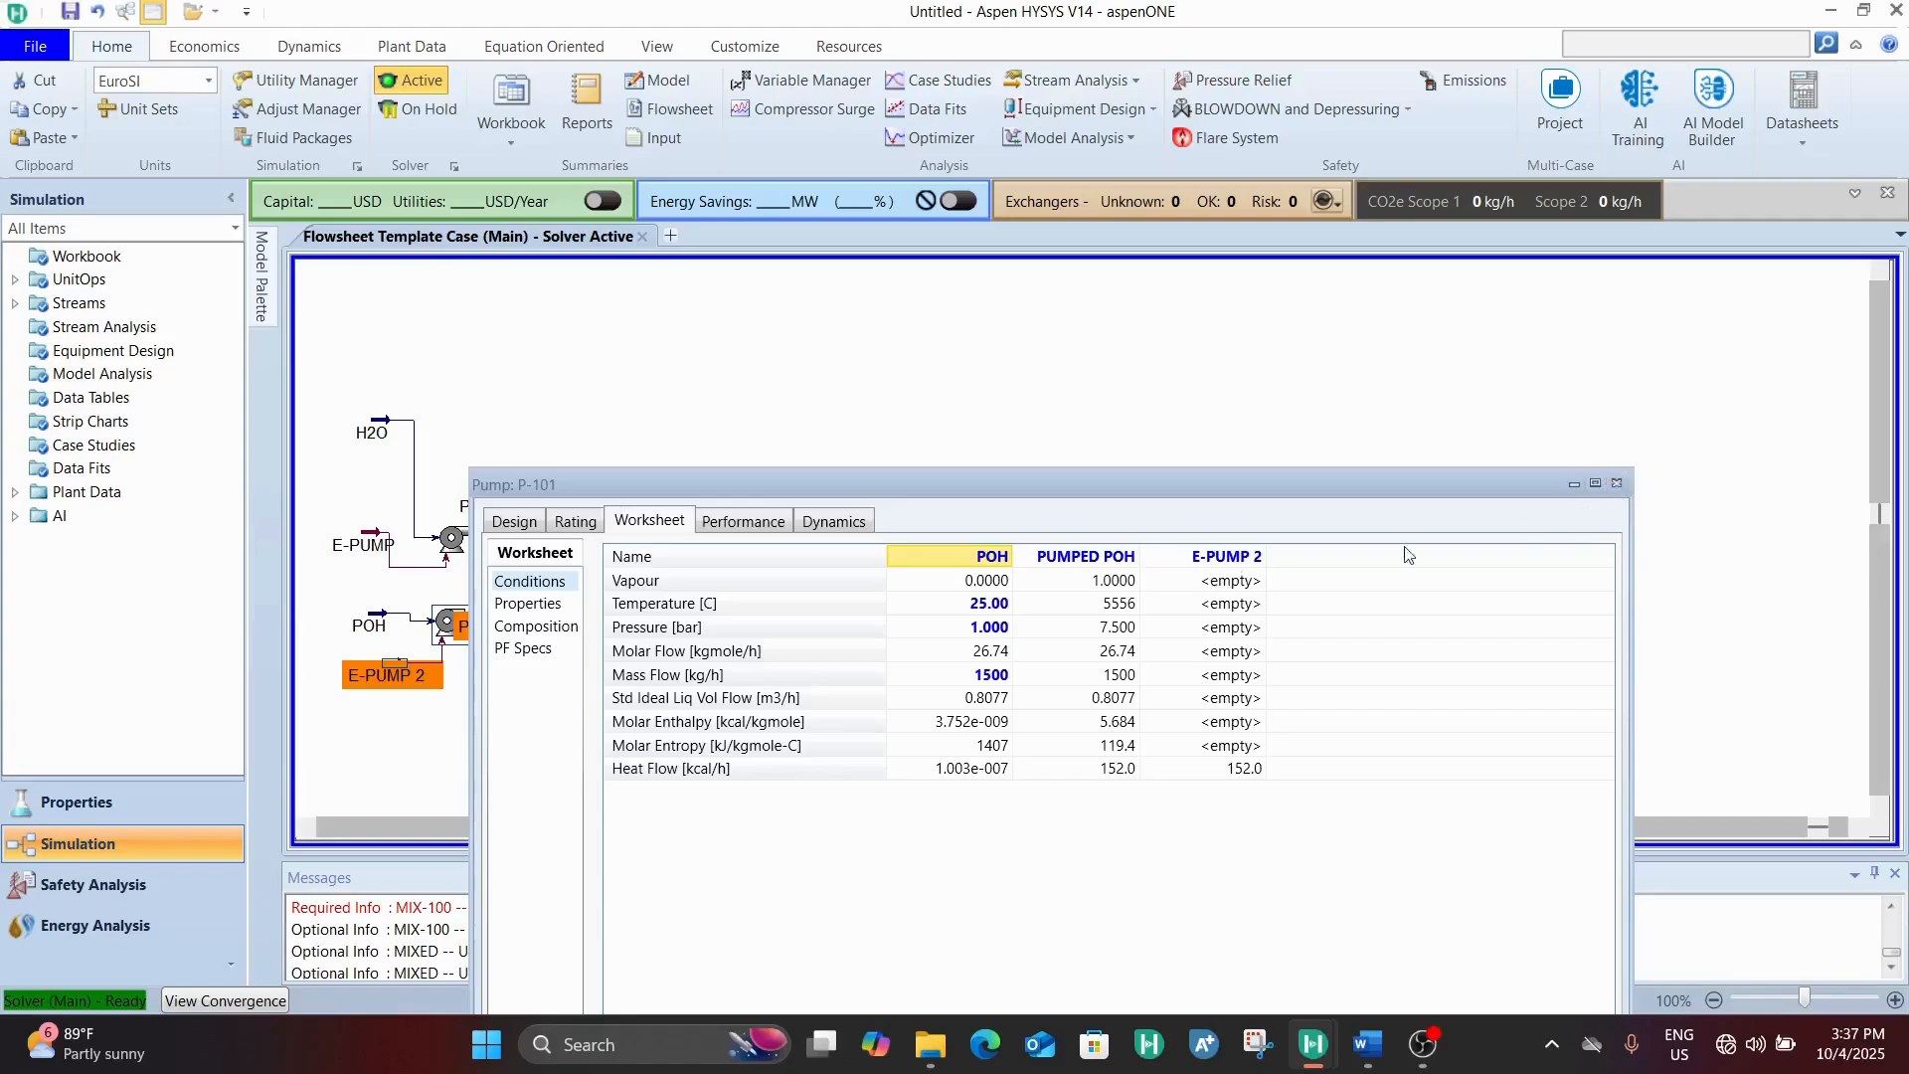
pyautogui.click(1120, 629)
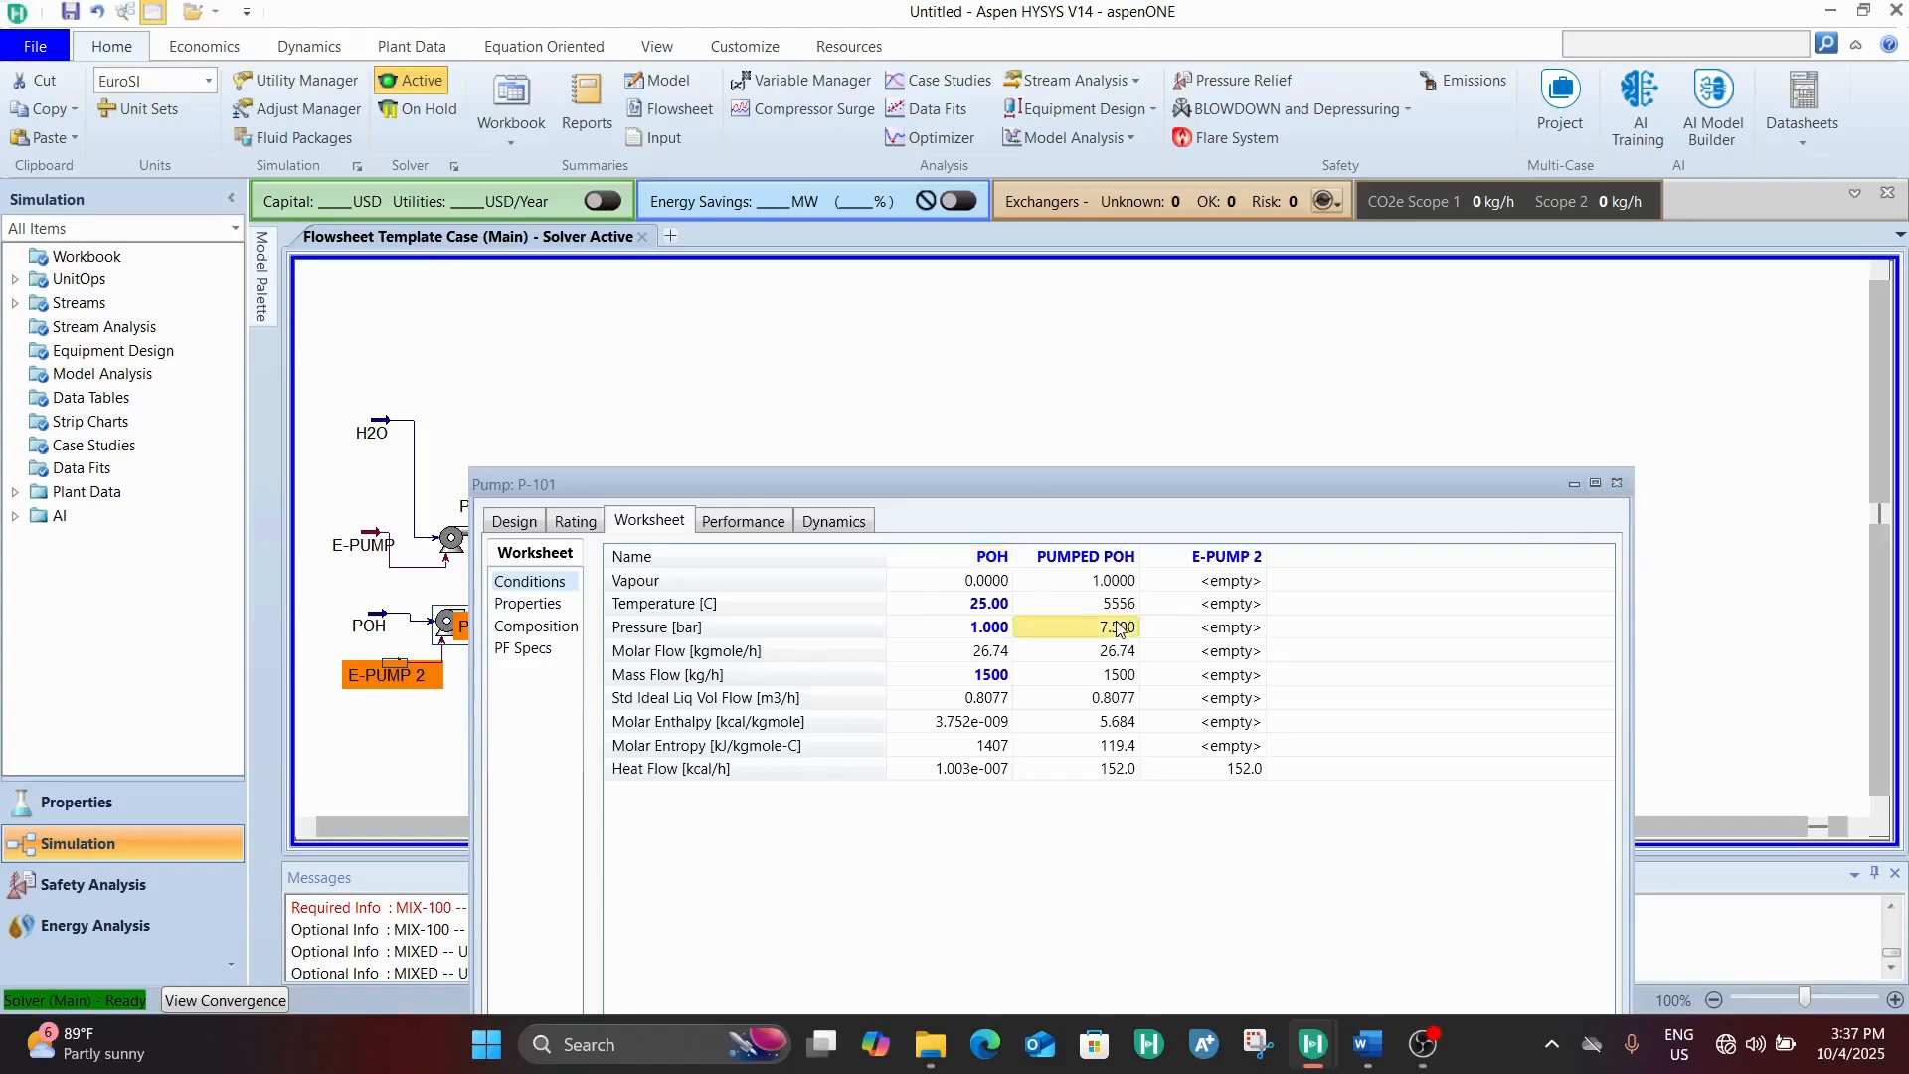
pyautogui.moveTo(1021, 489); pyautogui.dragTo(919, 276)
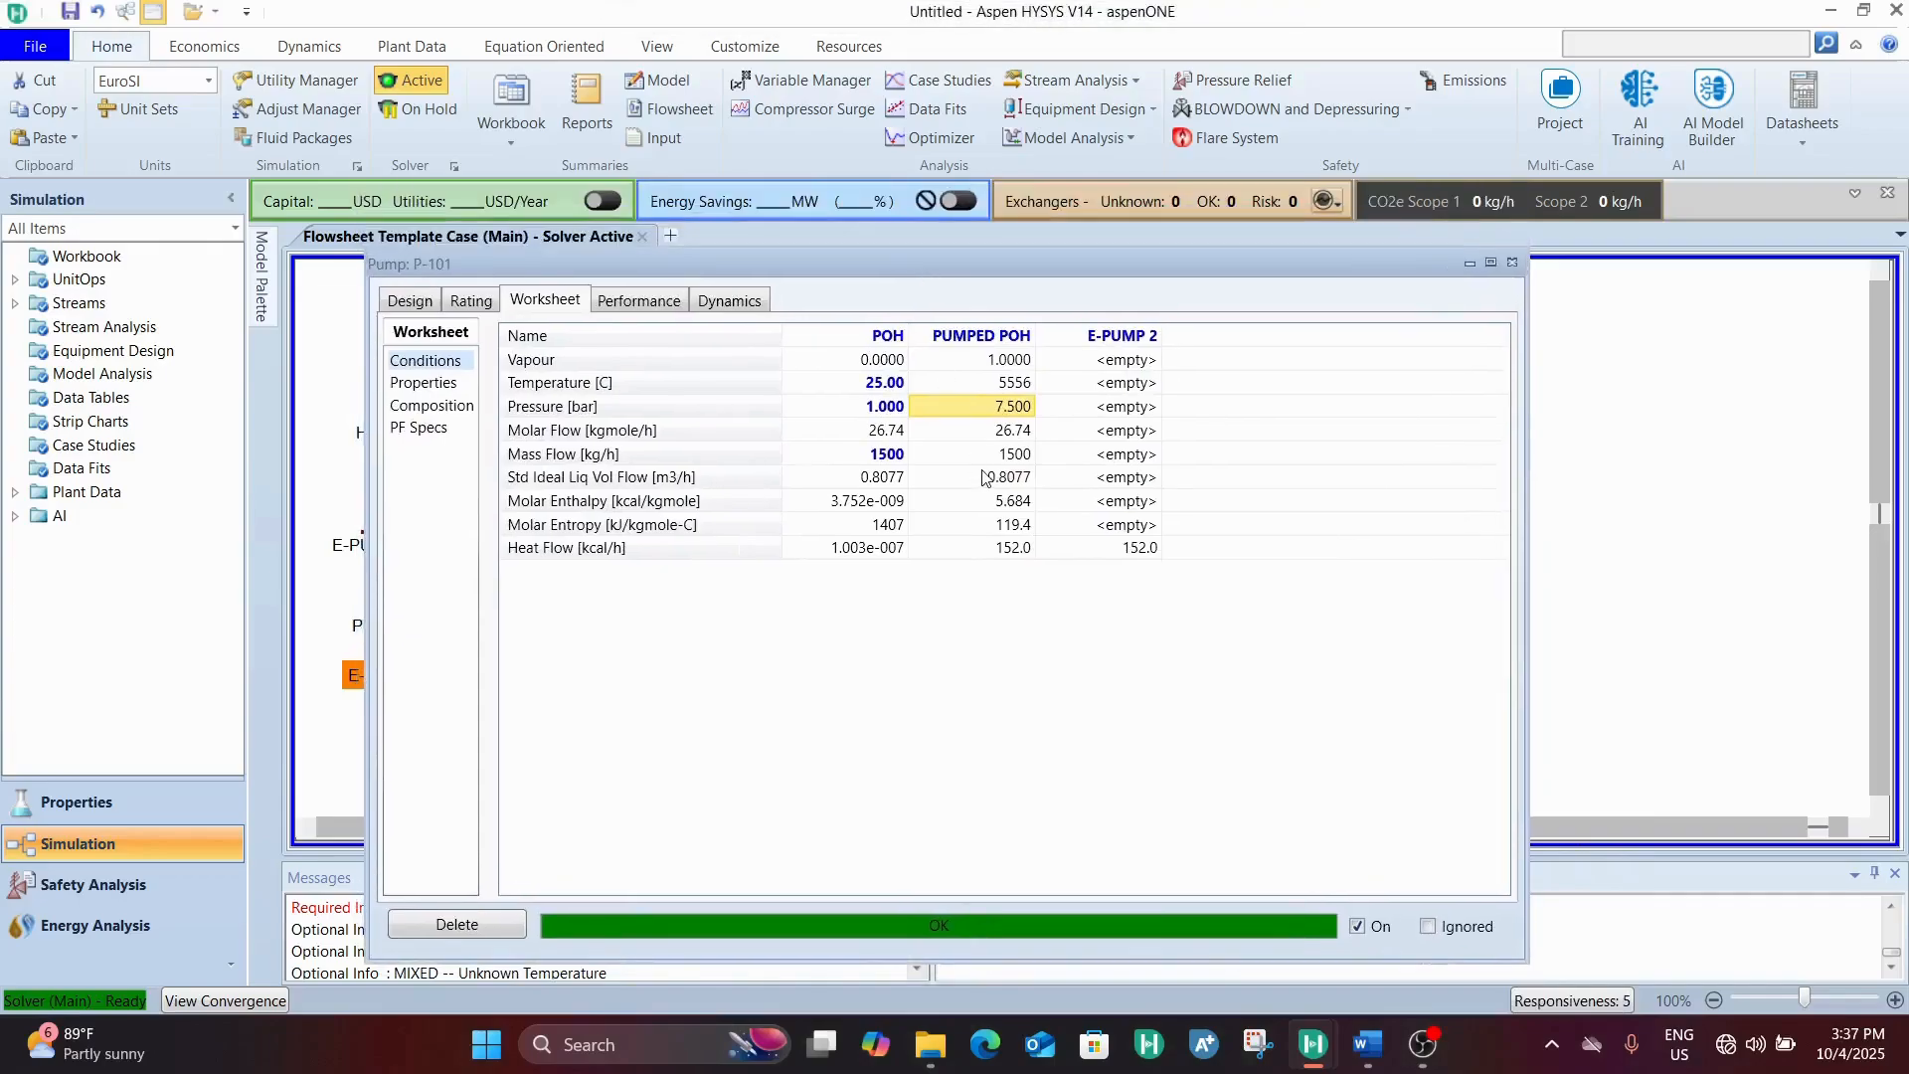
pyautogui.click(1512, 265)
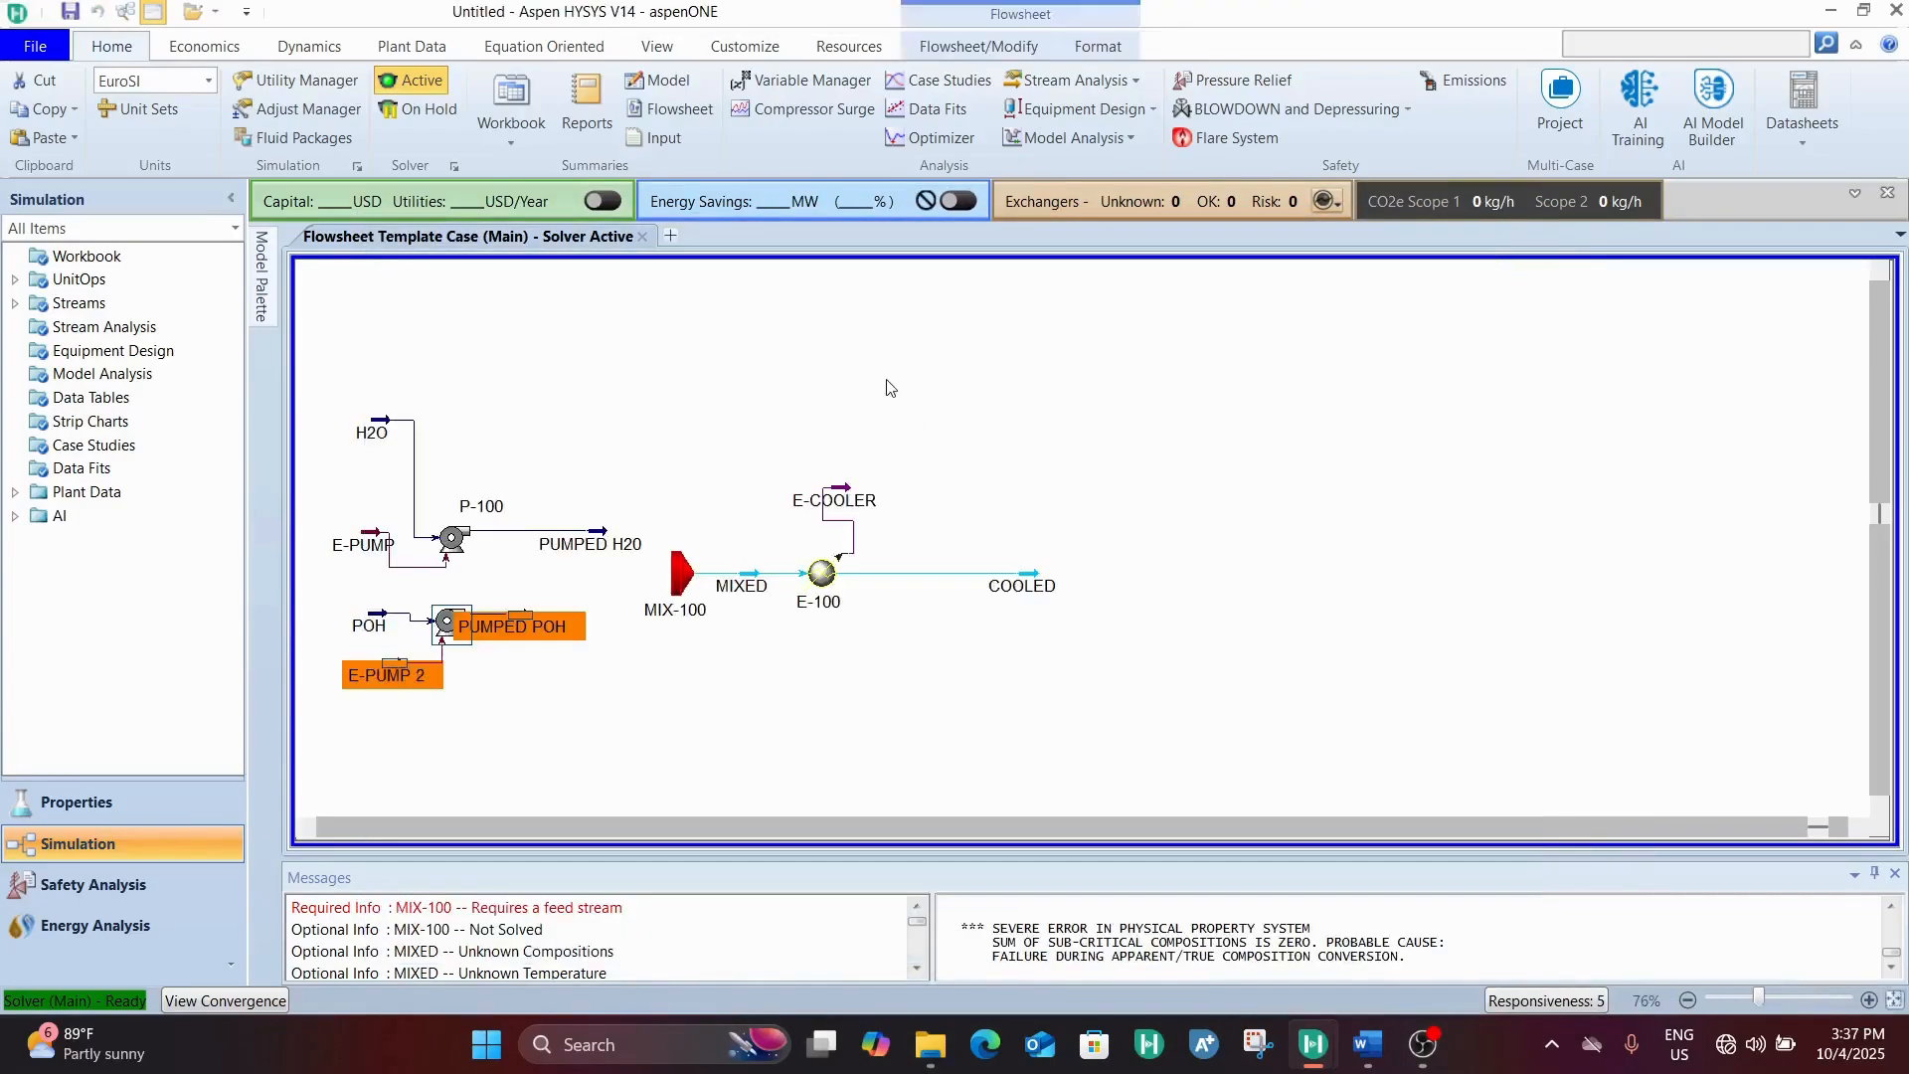
# Check the PUMPED H20 stream and move the PUMPED POH stream away from pump P-101, closer to mixer MIX-100
pyautogui.doubleClick(585, 550)
pyautogui.moveTo(1491, 454); pyautogui.dragTo(1274, 250)
pyautogui.click(1622, 243)
pyautogui.moveTo(528, 622); pyautogui.dragTo(592, 604)
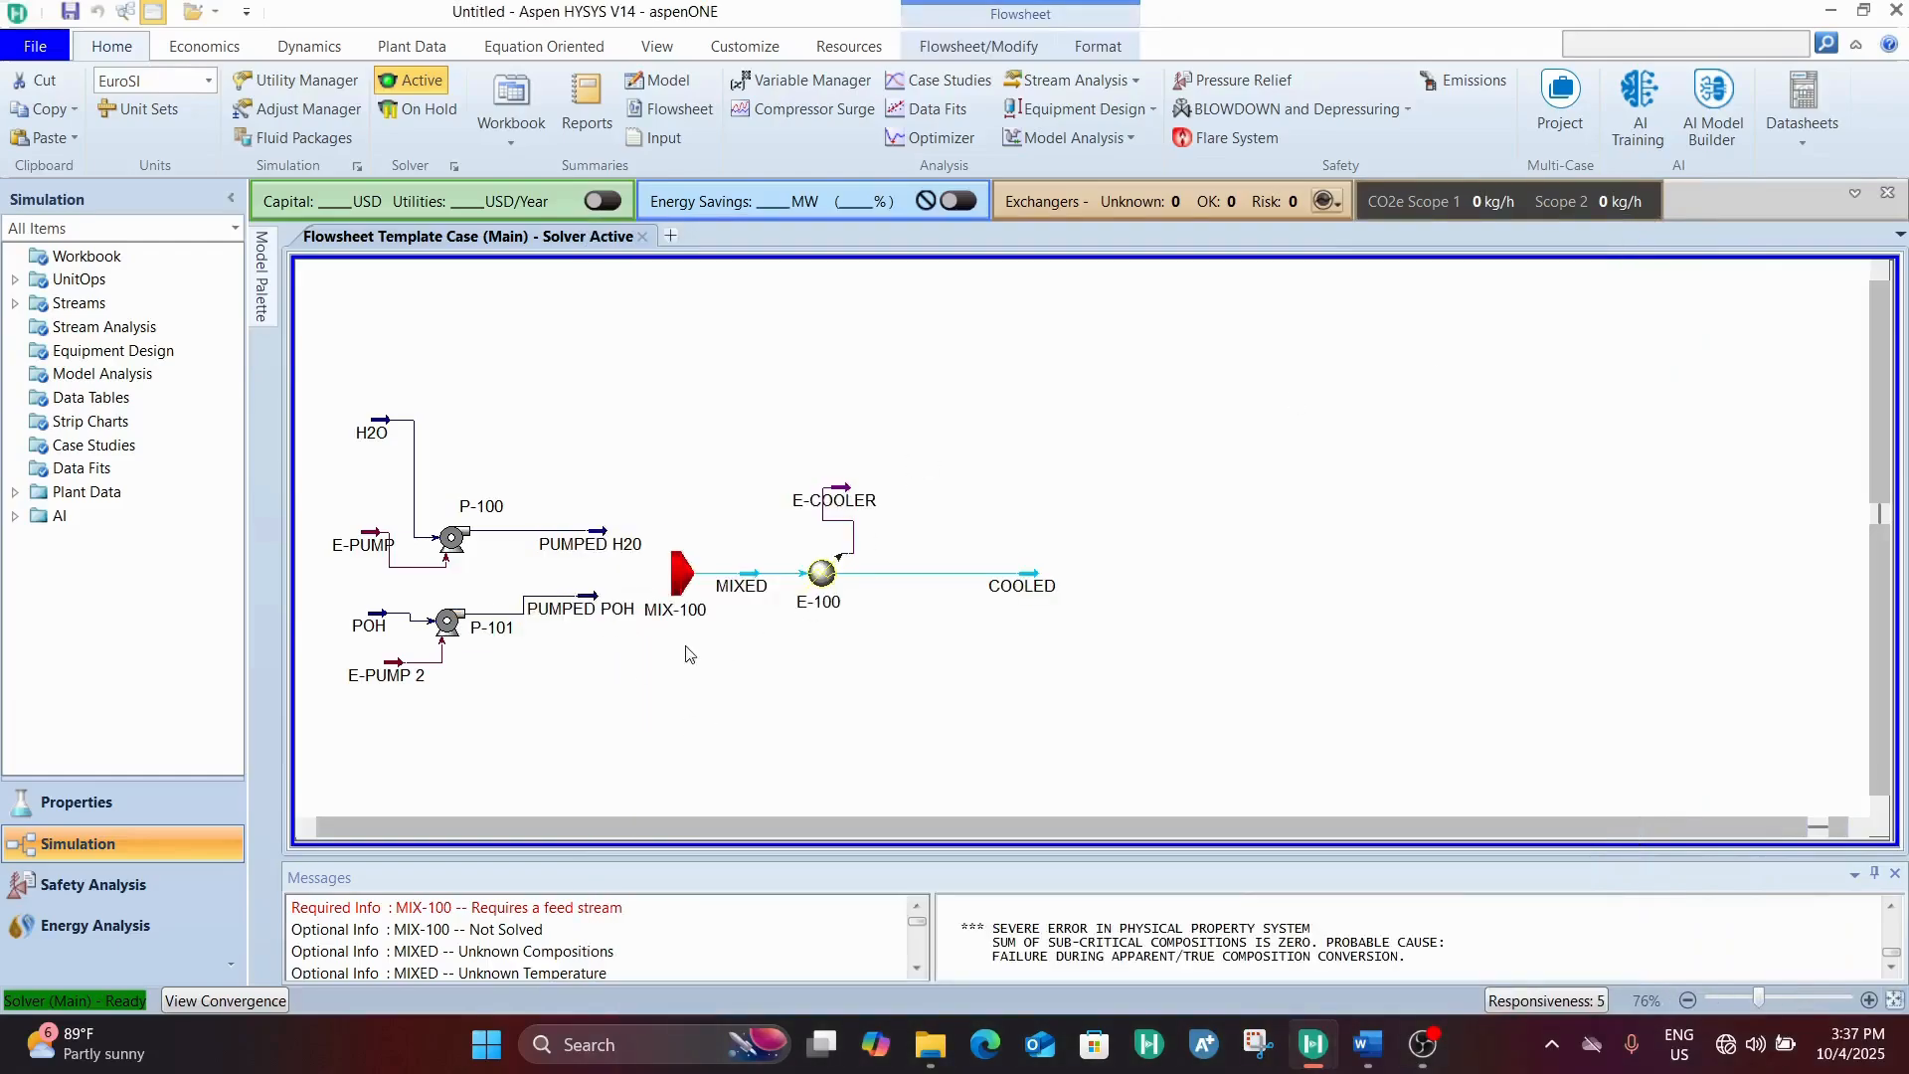
# Connect the PUMPED H20 and PUMPED POH streams as inlets of mixer MIX-100
pyautogui.doubleClick(684, 575)
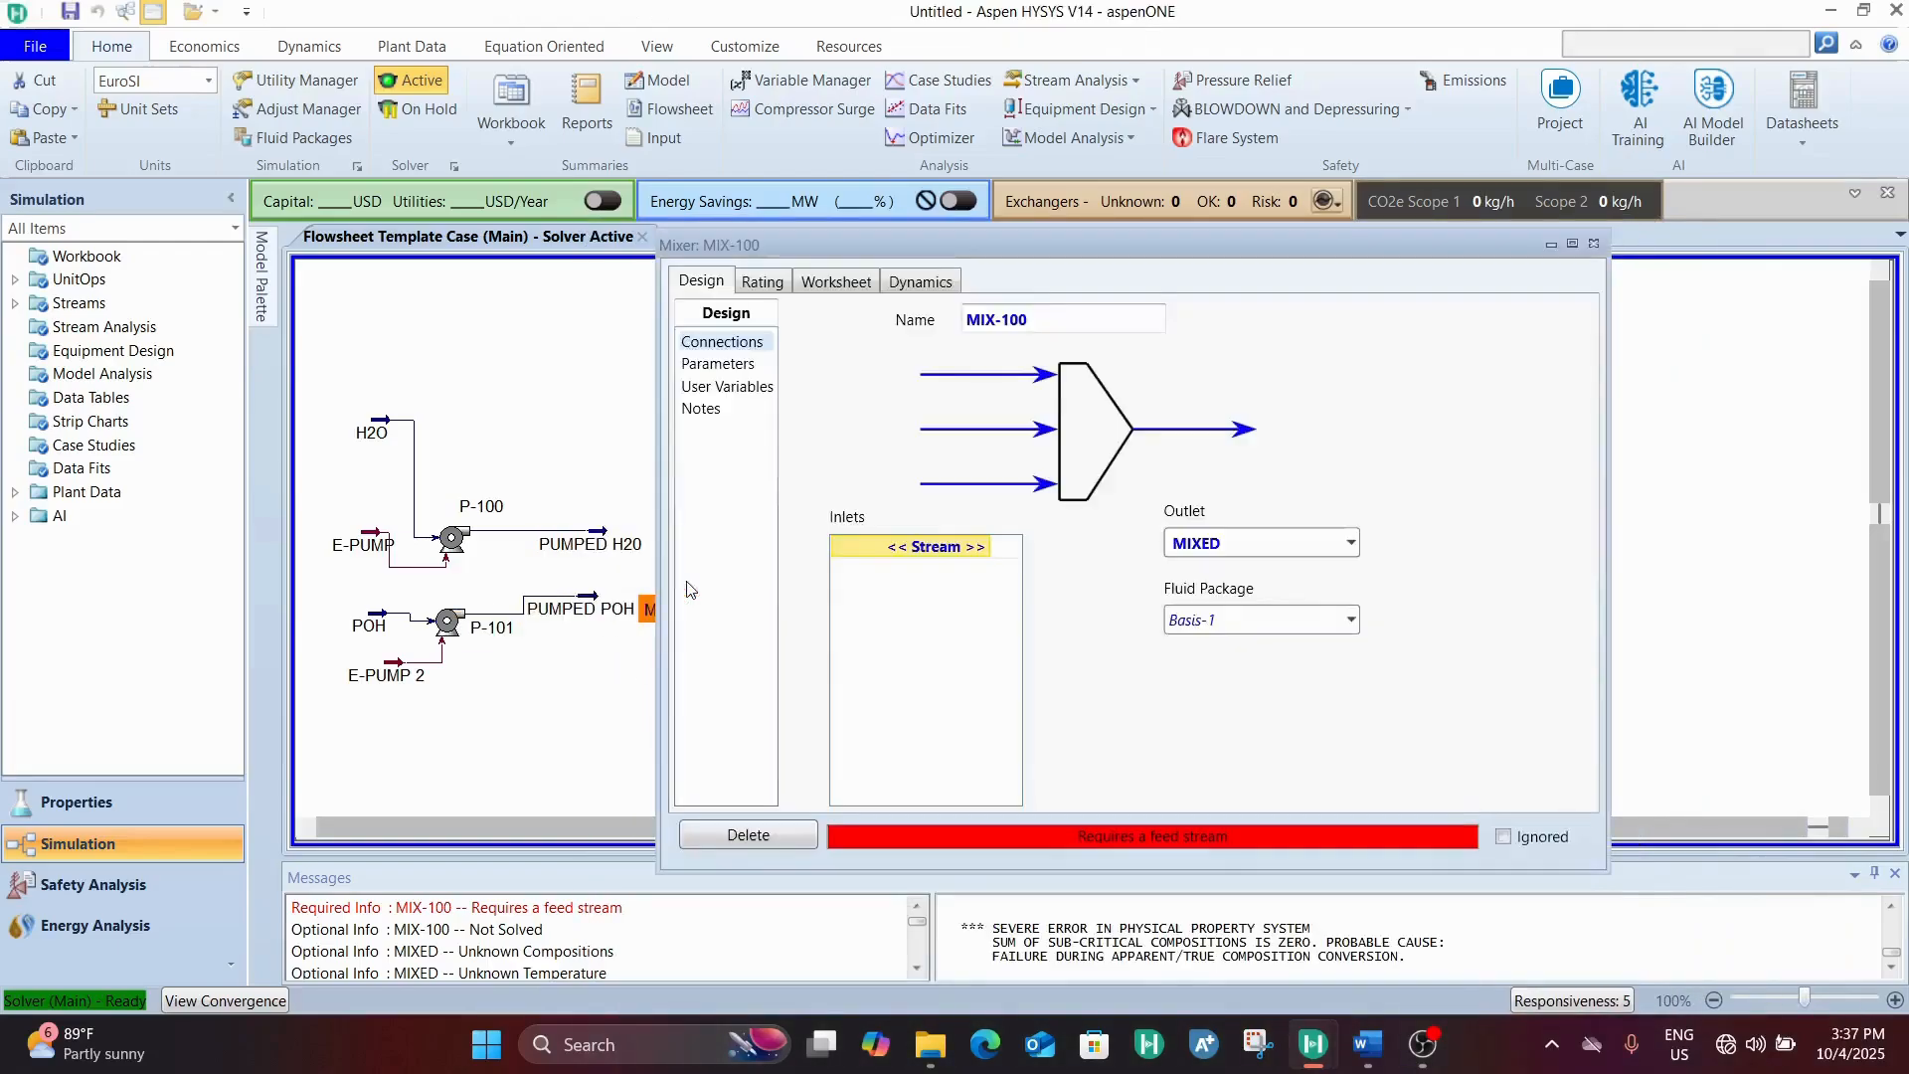
pyautogui.click(984, 550)
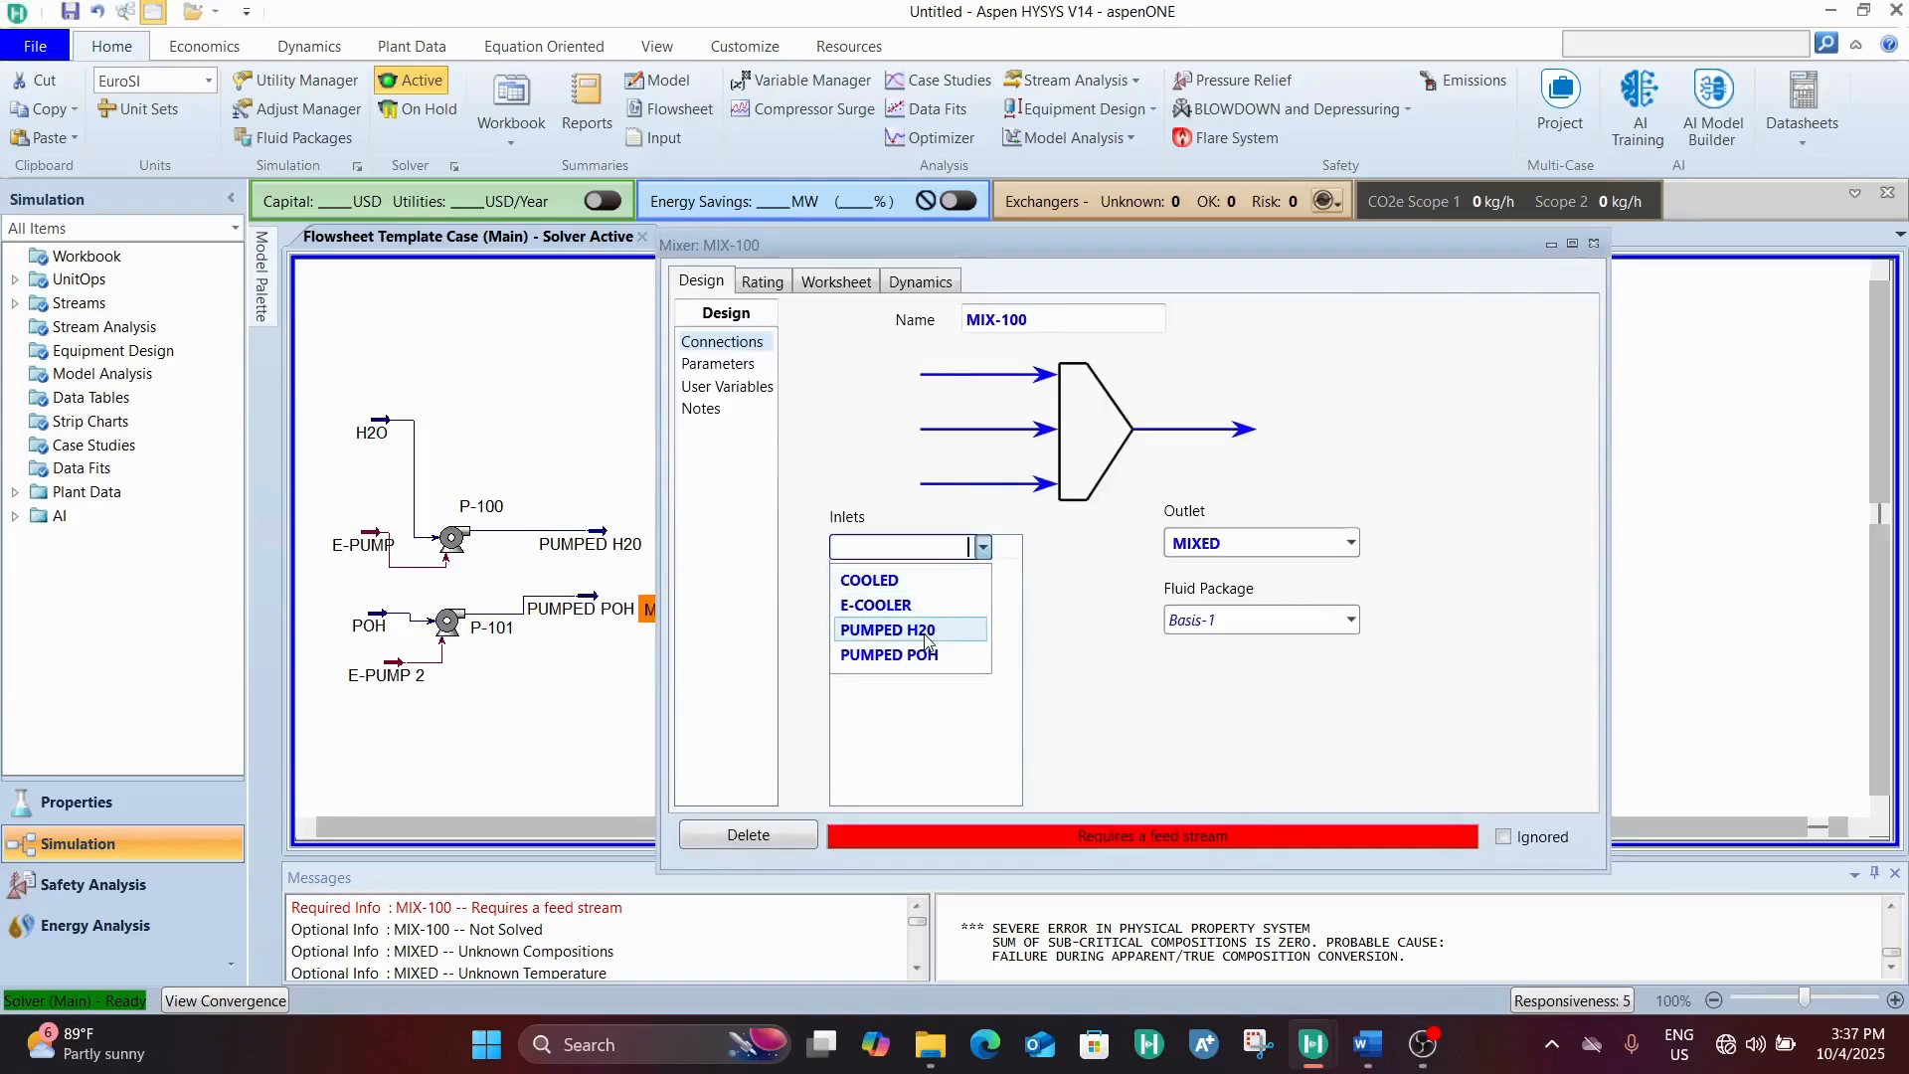
pyautogui.click(926, 632)
pyautogui.click(985, 573)
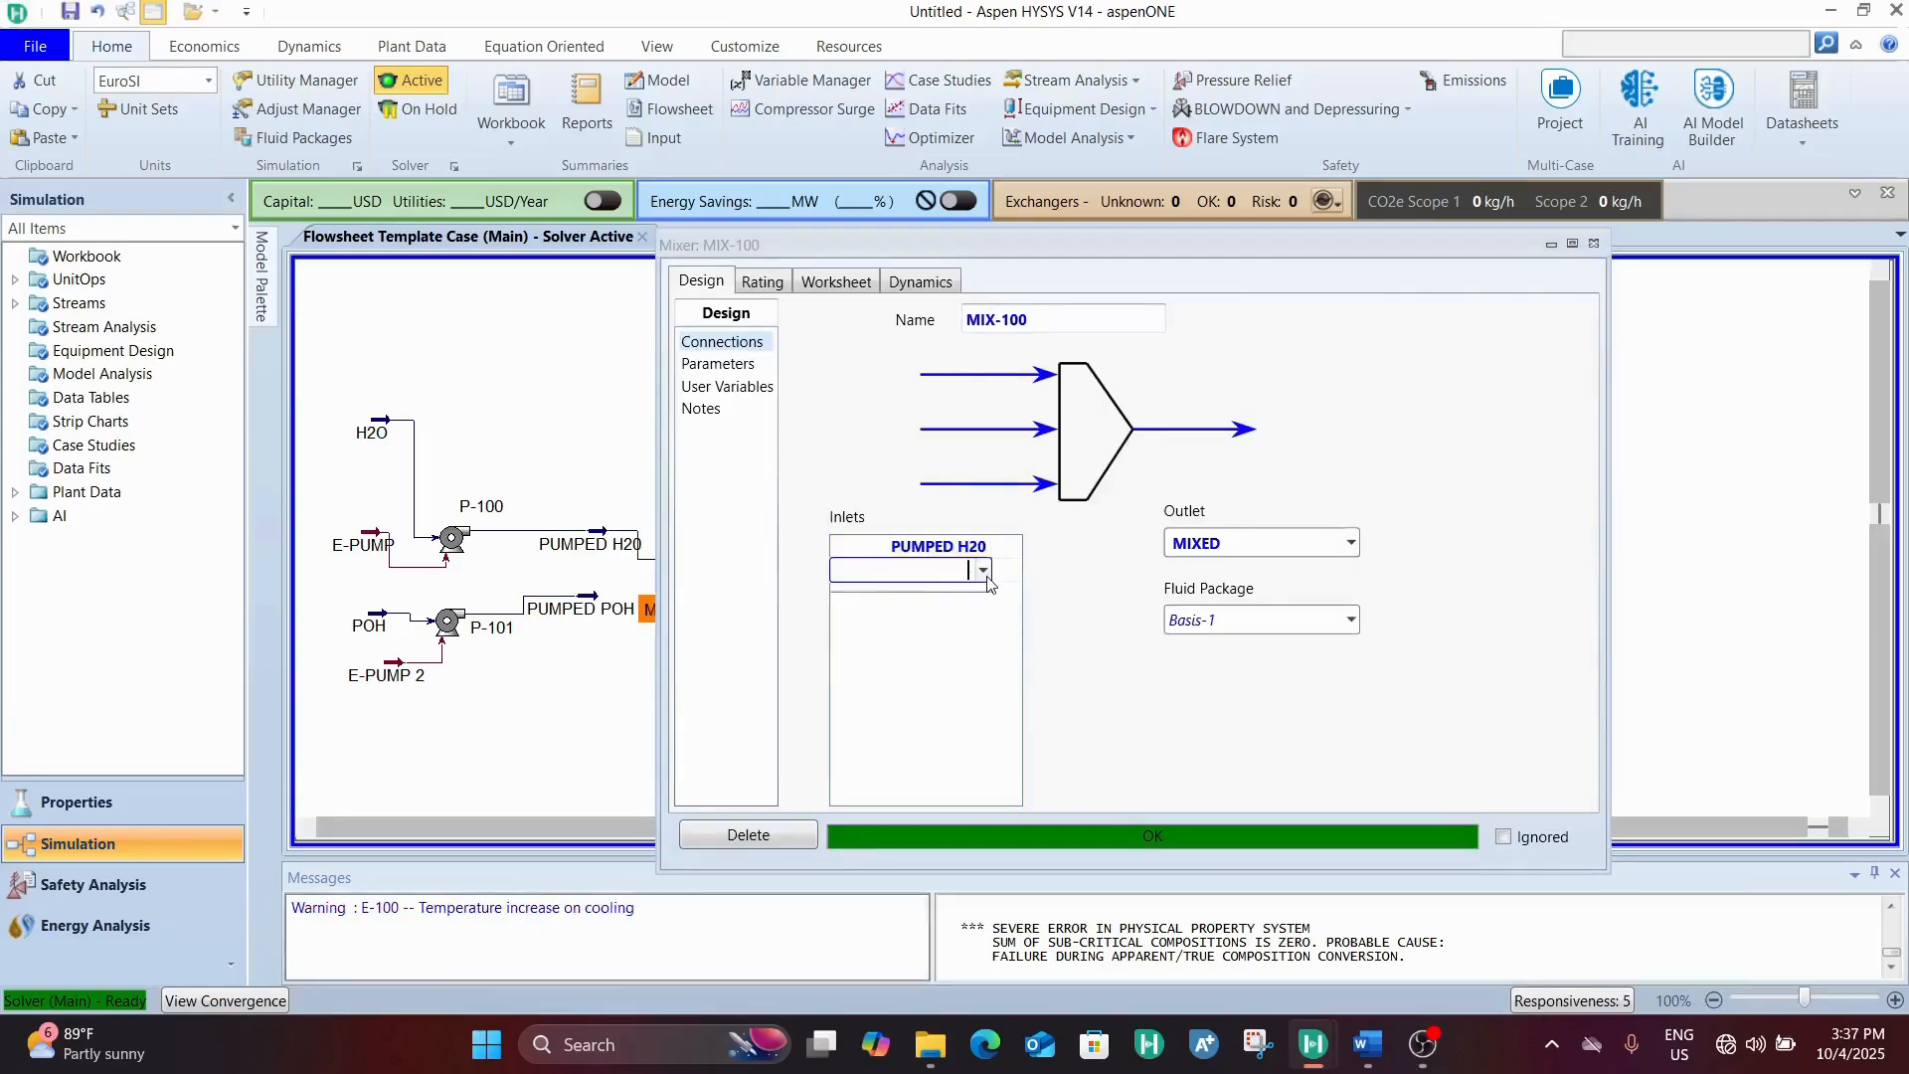
pyautogui.click(984, 571)
pyautogui.click(882, 651)
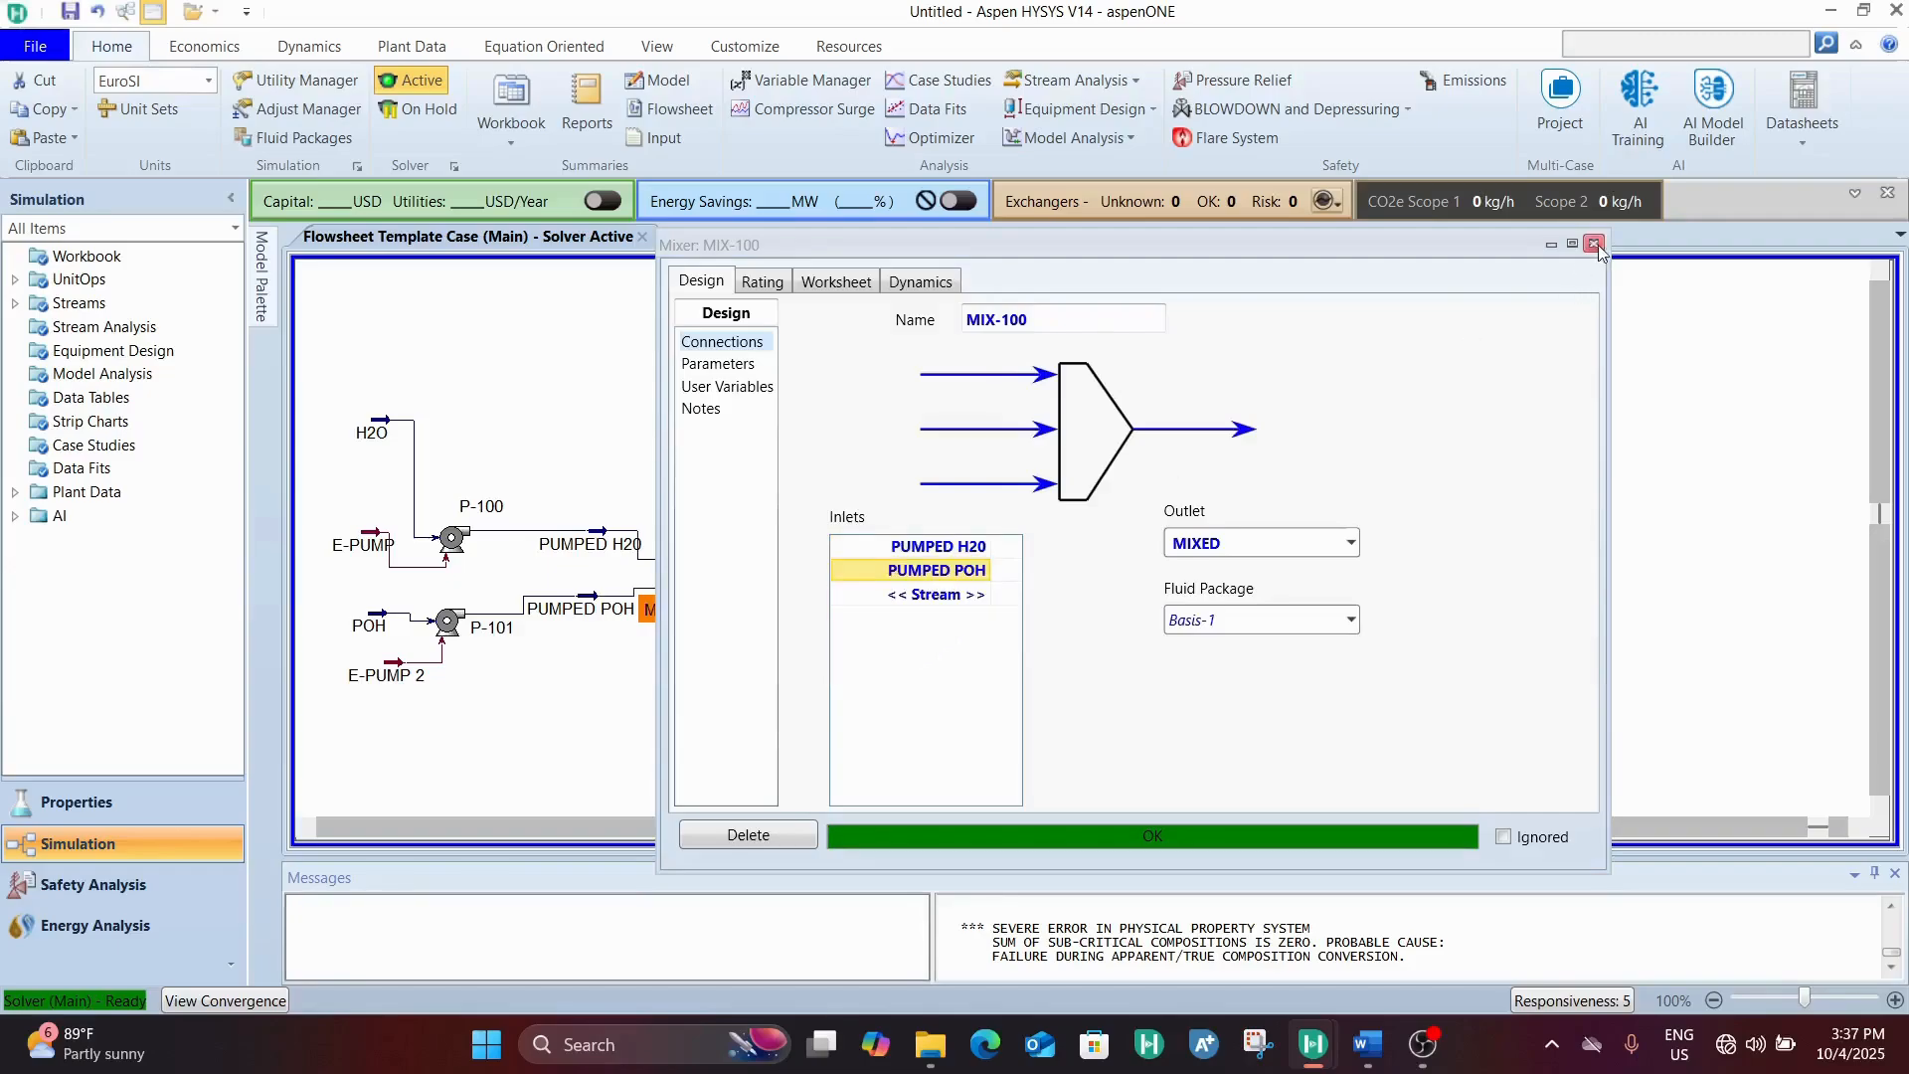
pyautogui.click(1595, 244)
# Check the temperature and pressure of the MIXED stream in its worksheet conditions
pyautogui.moveTo(603, 554)
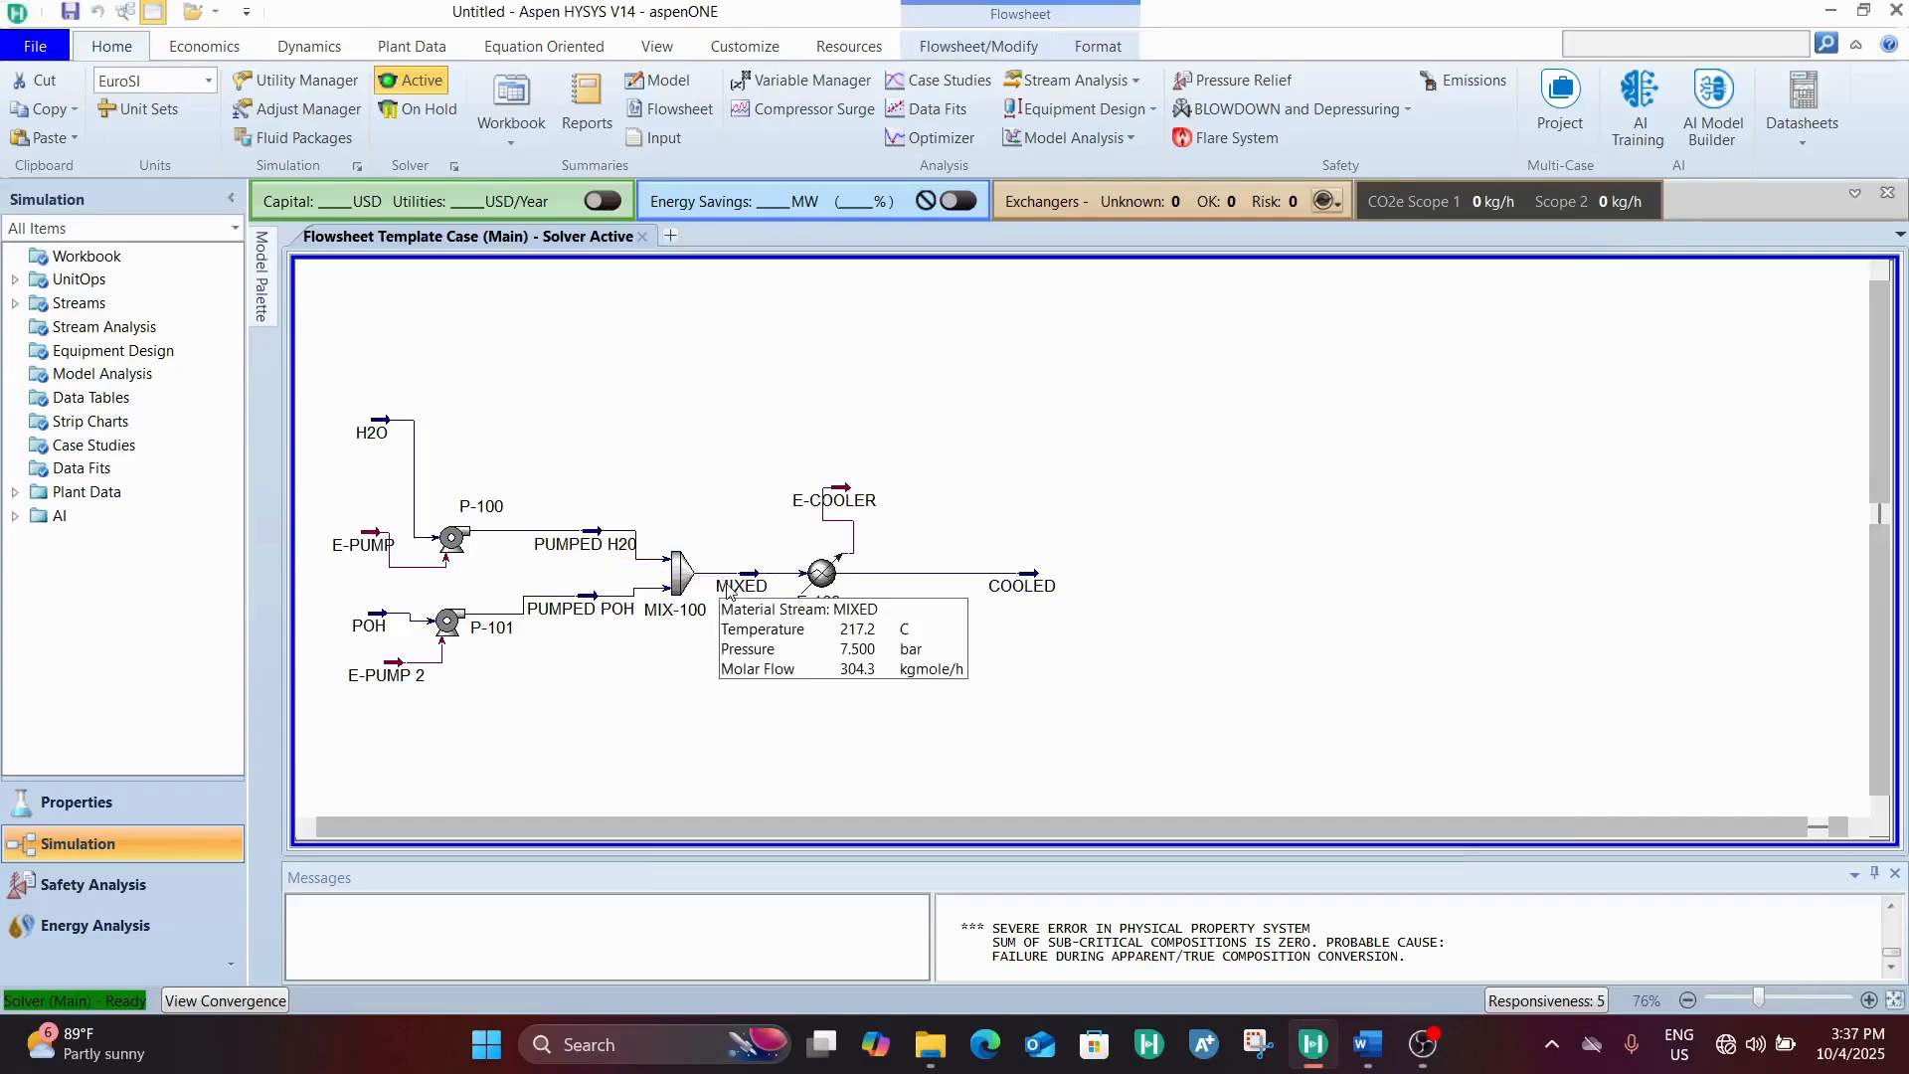
pyautogui.doubleClick(727, 590)
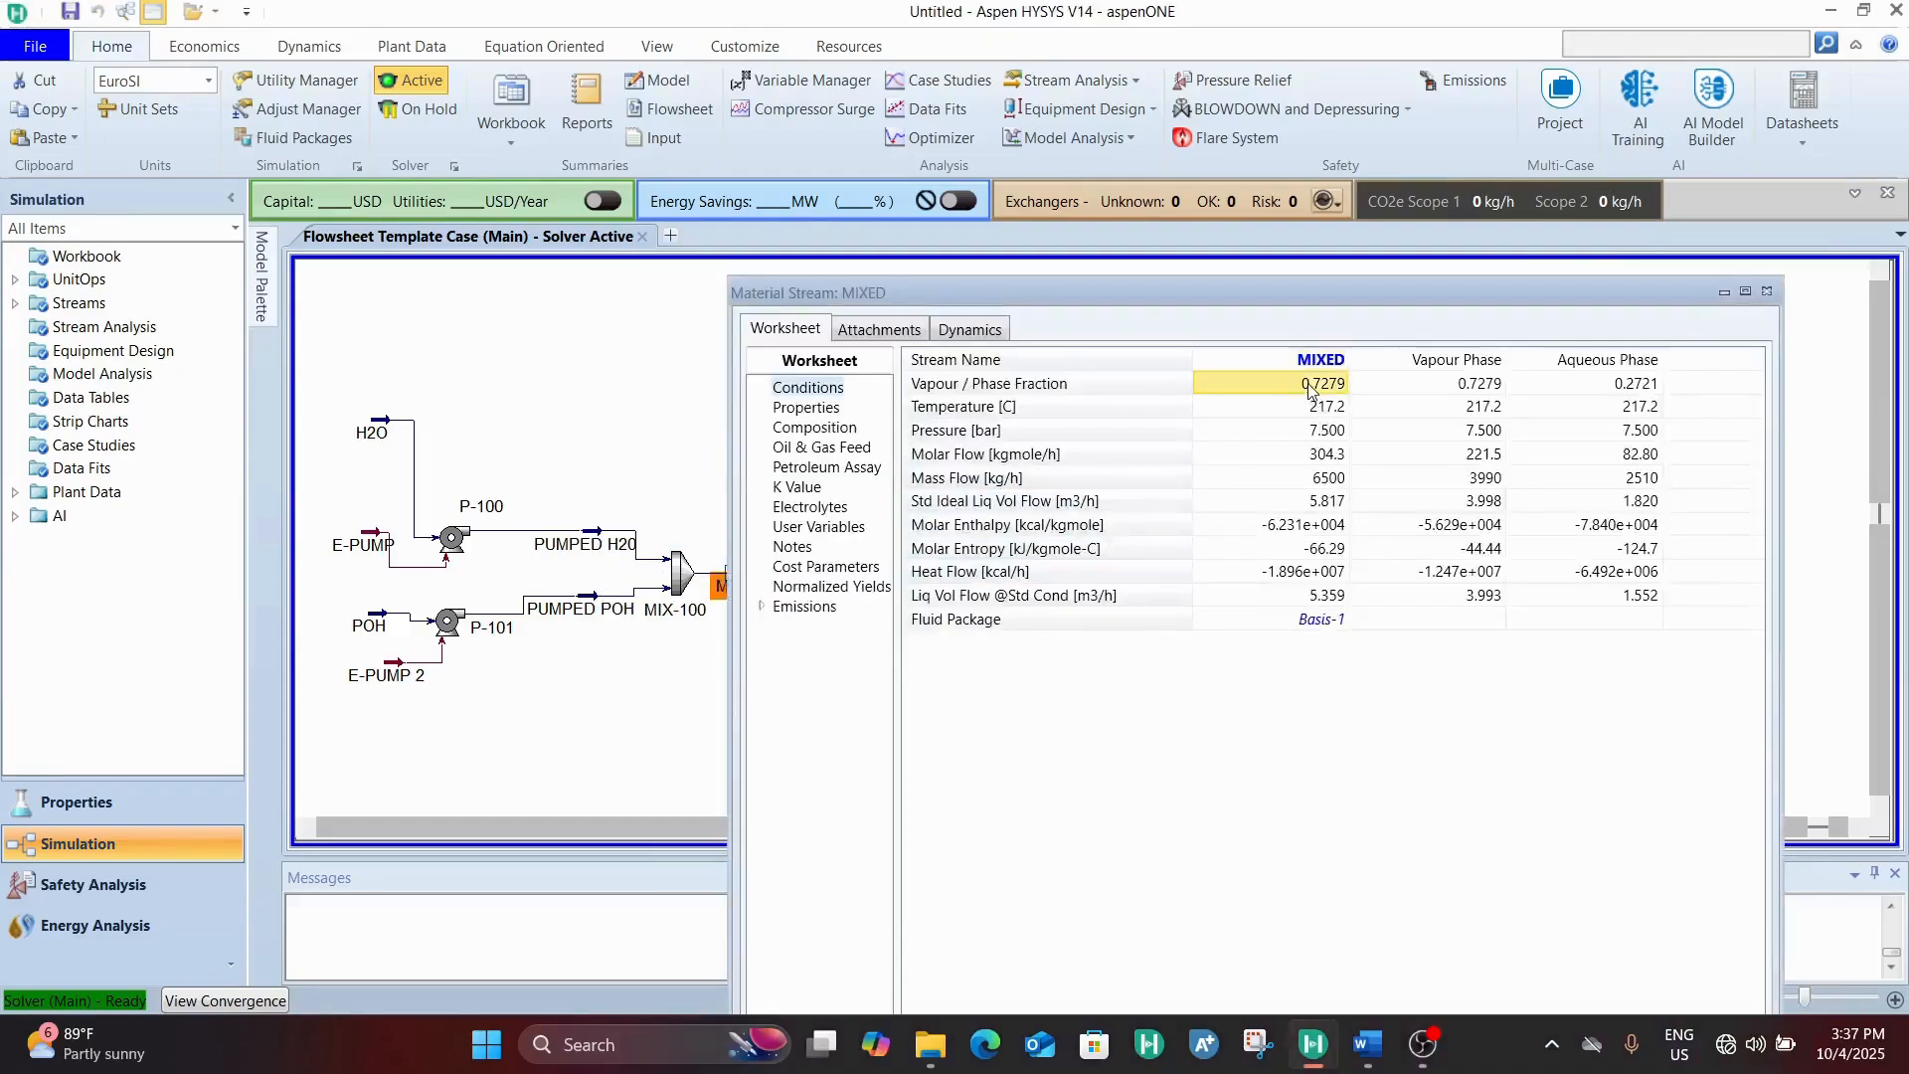
pyautogui.moveTo(1311, 295); pyautogui.dragTo(1057, 146)
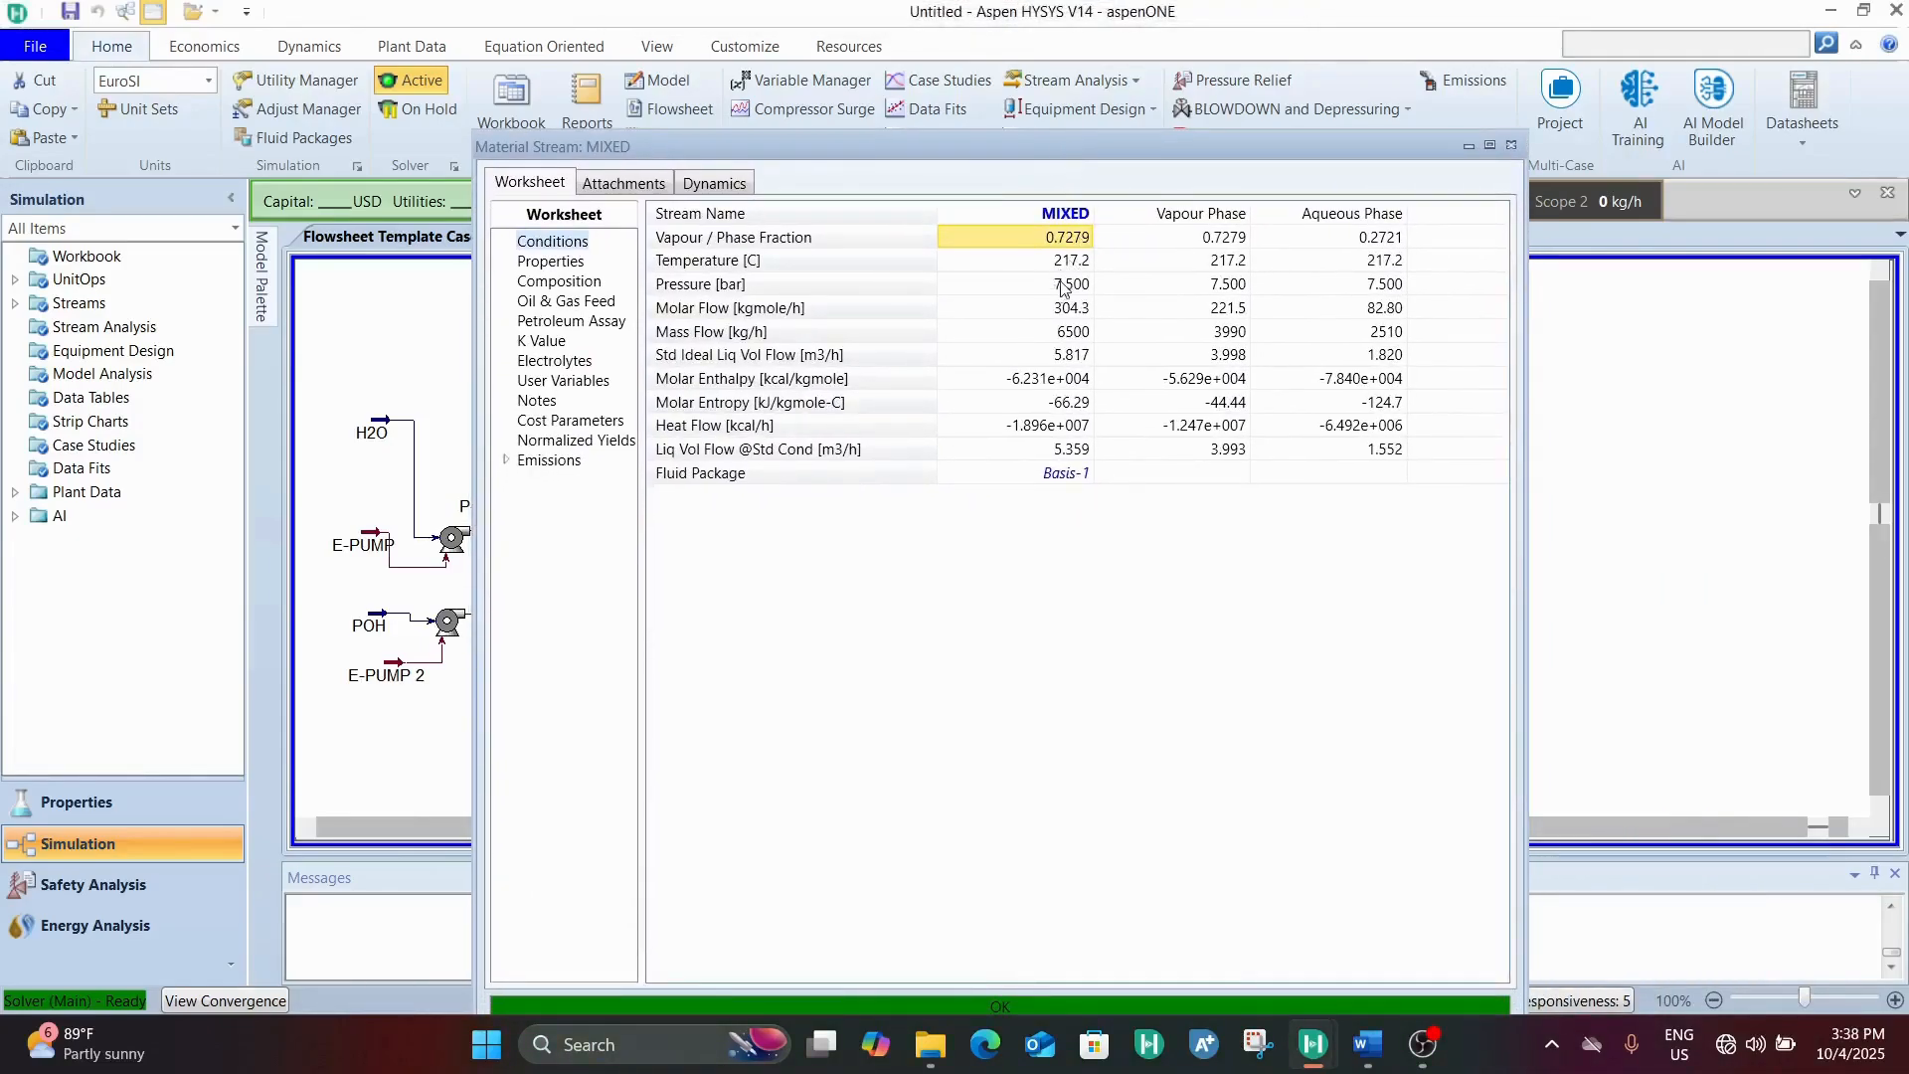
pyautogui.click(1071, 268)
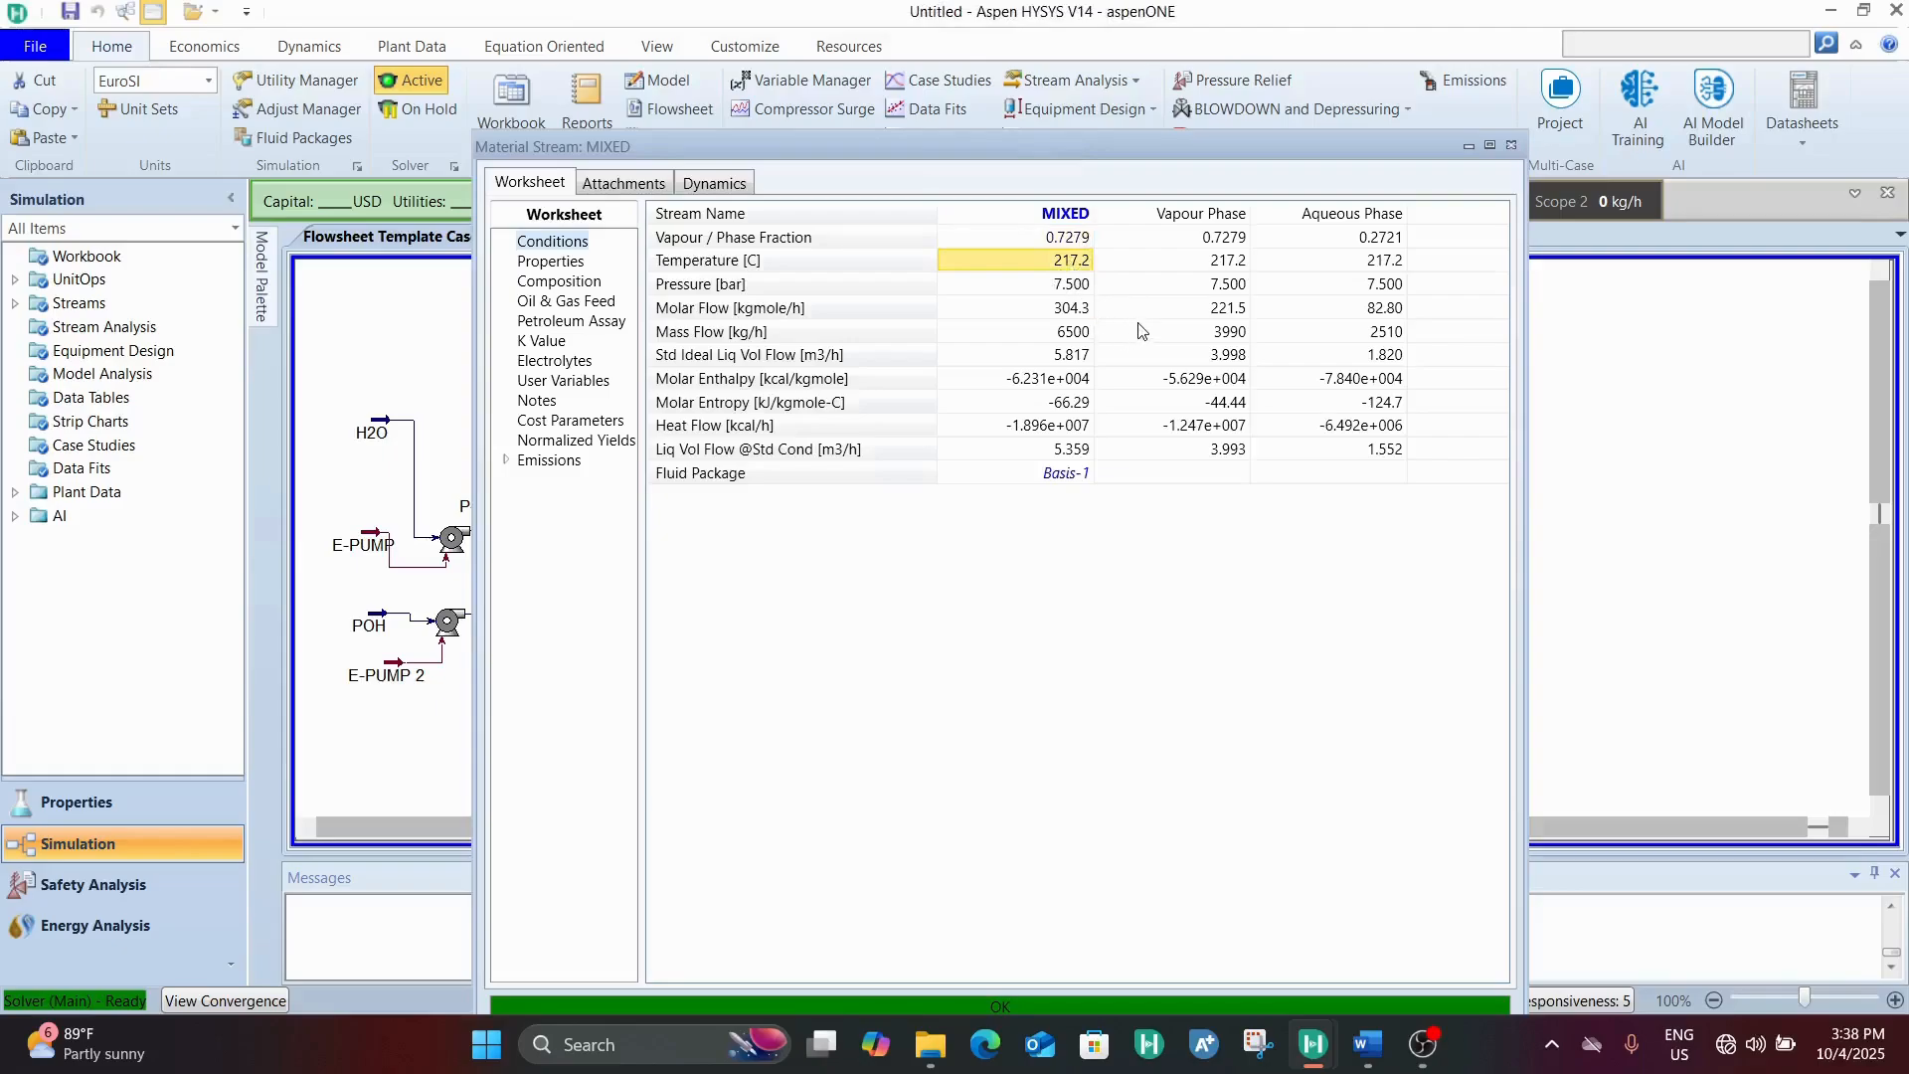
pyautogui.click(1072, 284)
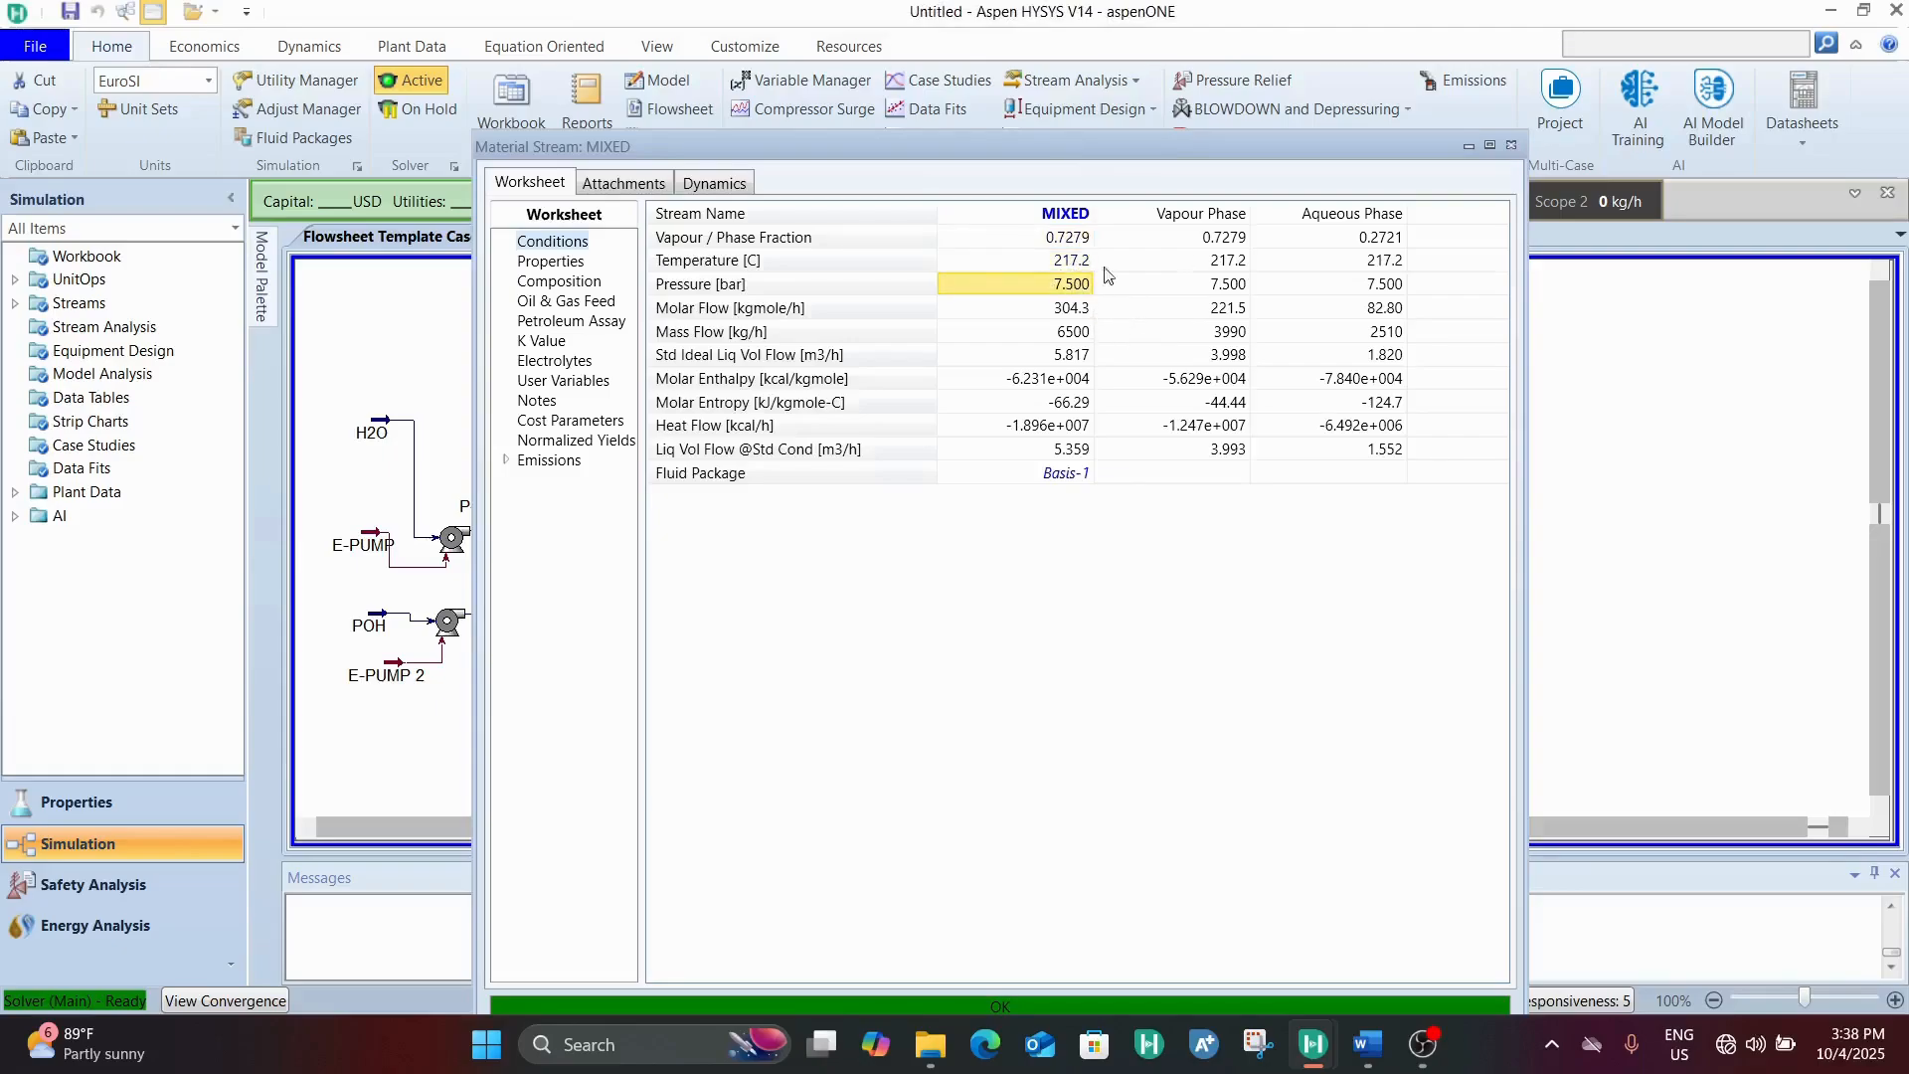
pyautogui.click(1510, 147)
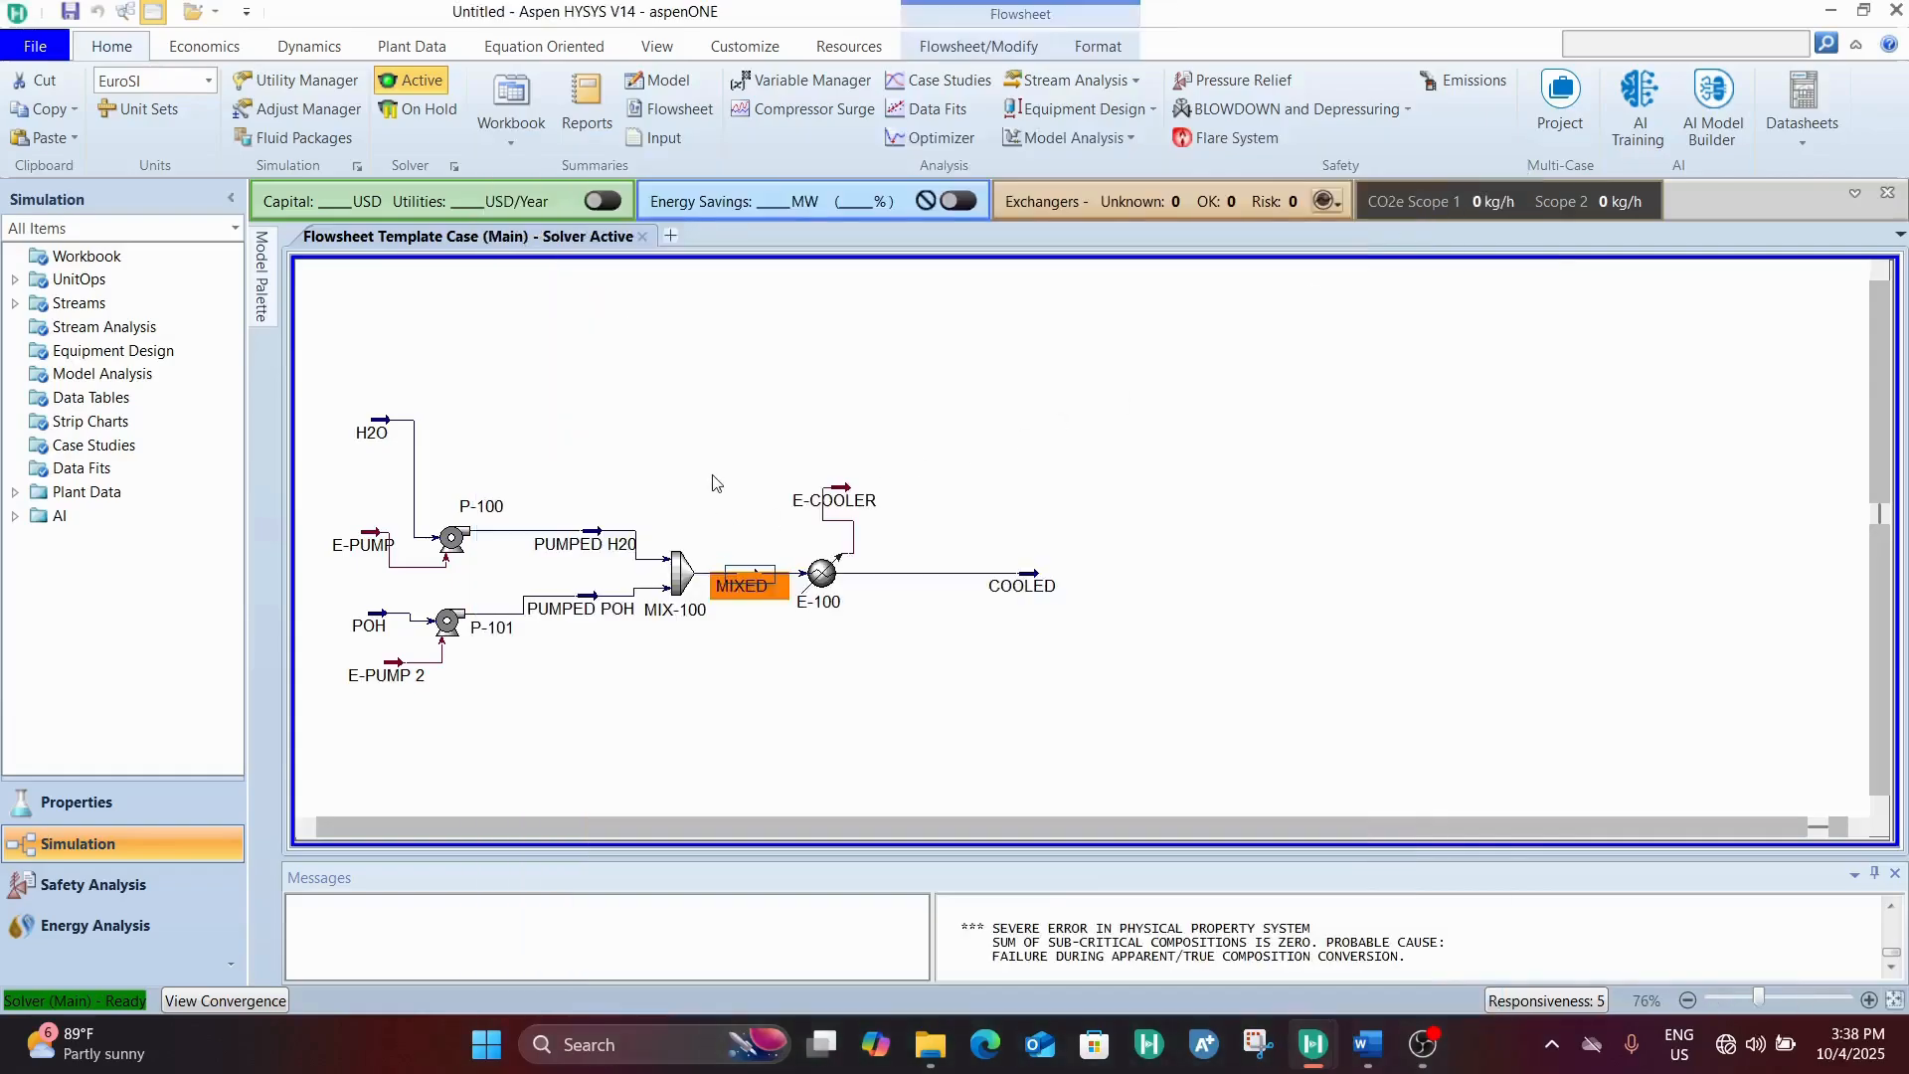
# Move the COOLED stream closer to cooler E-100 and set its pressure to 7 bar in the cooler's worksheet
pyautogui.click(995, 582)
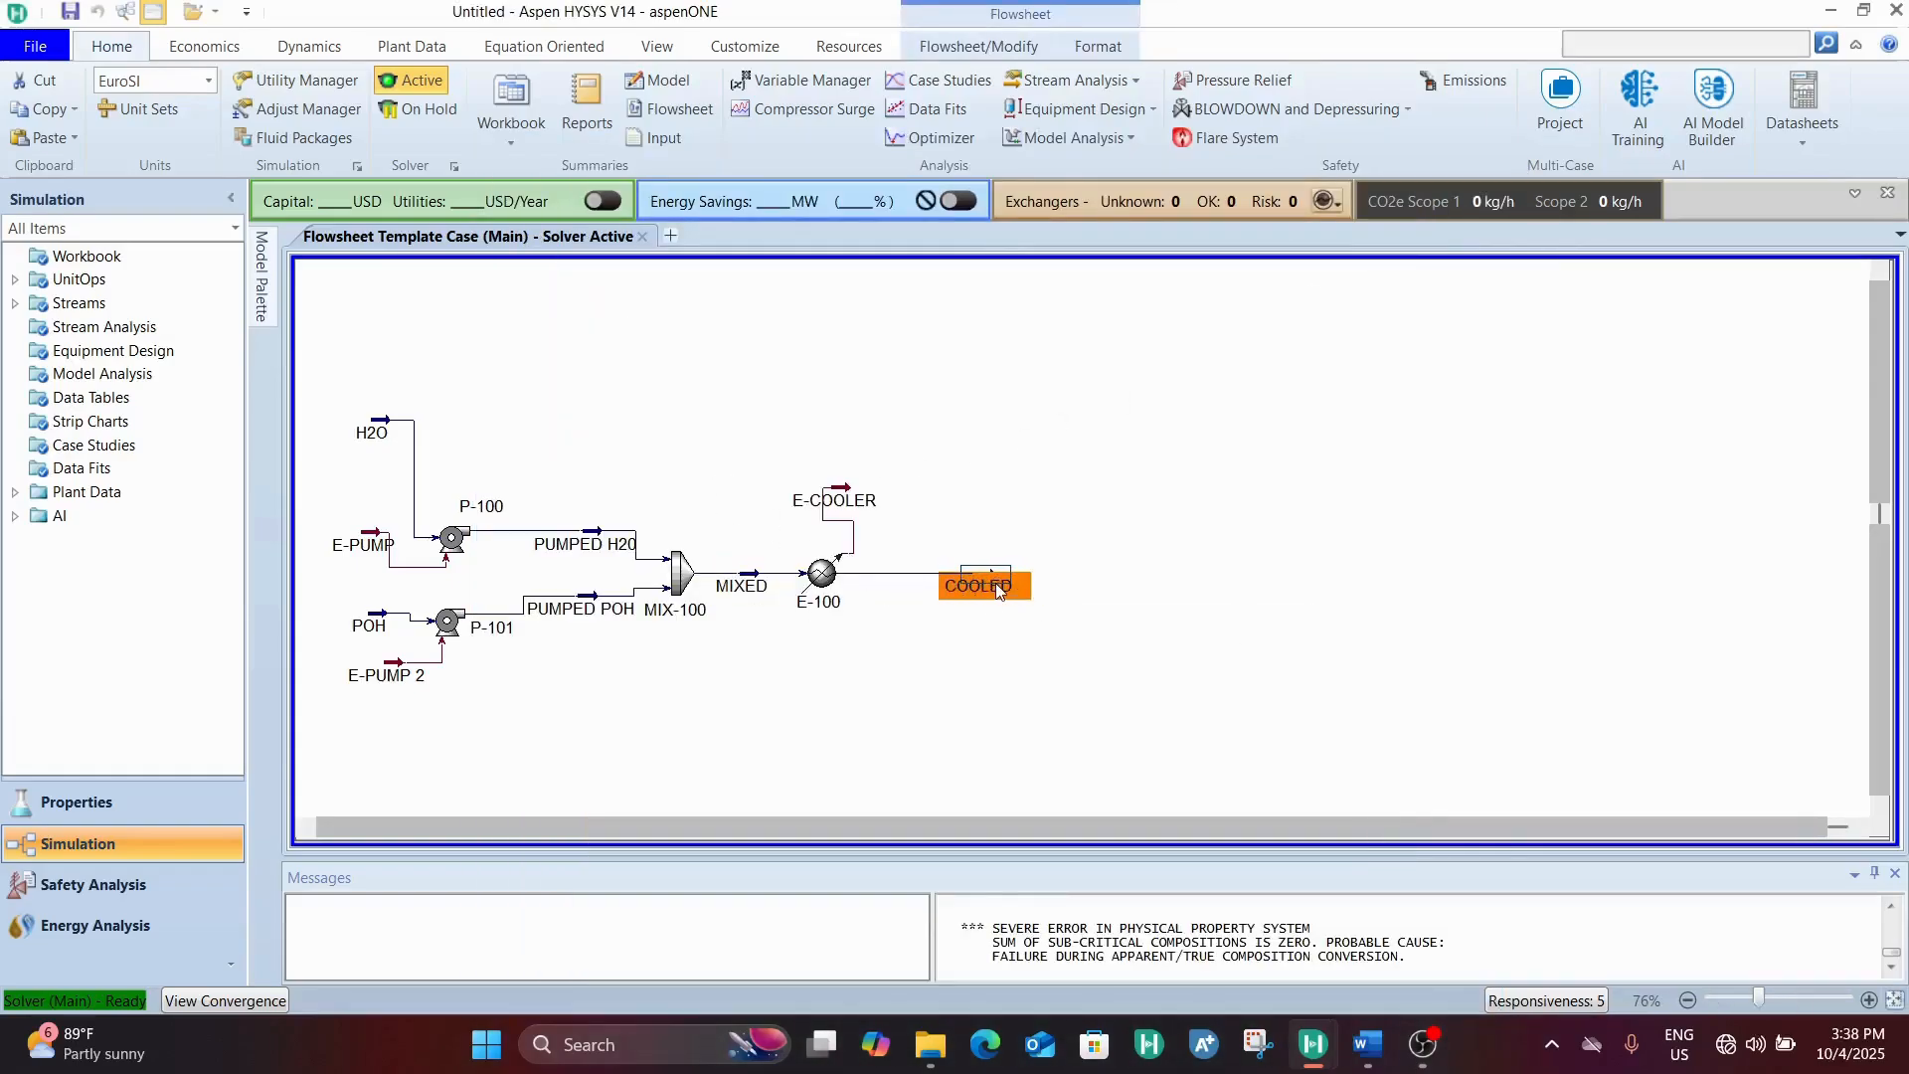
pyautogui.moveTo(994, 583); pyautogui.dragTo(945, 592)
pyautogui.doubleClick(821, 573)
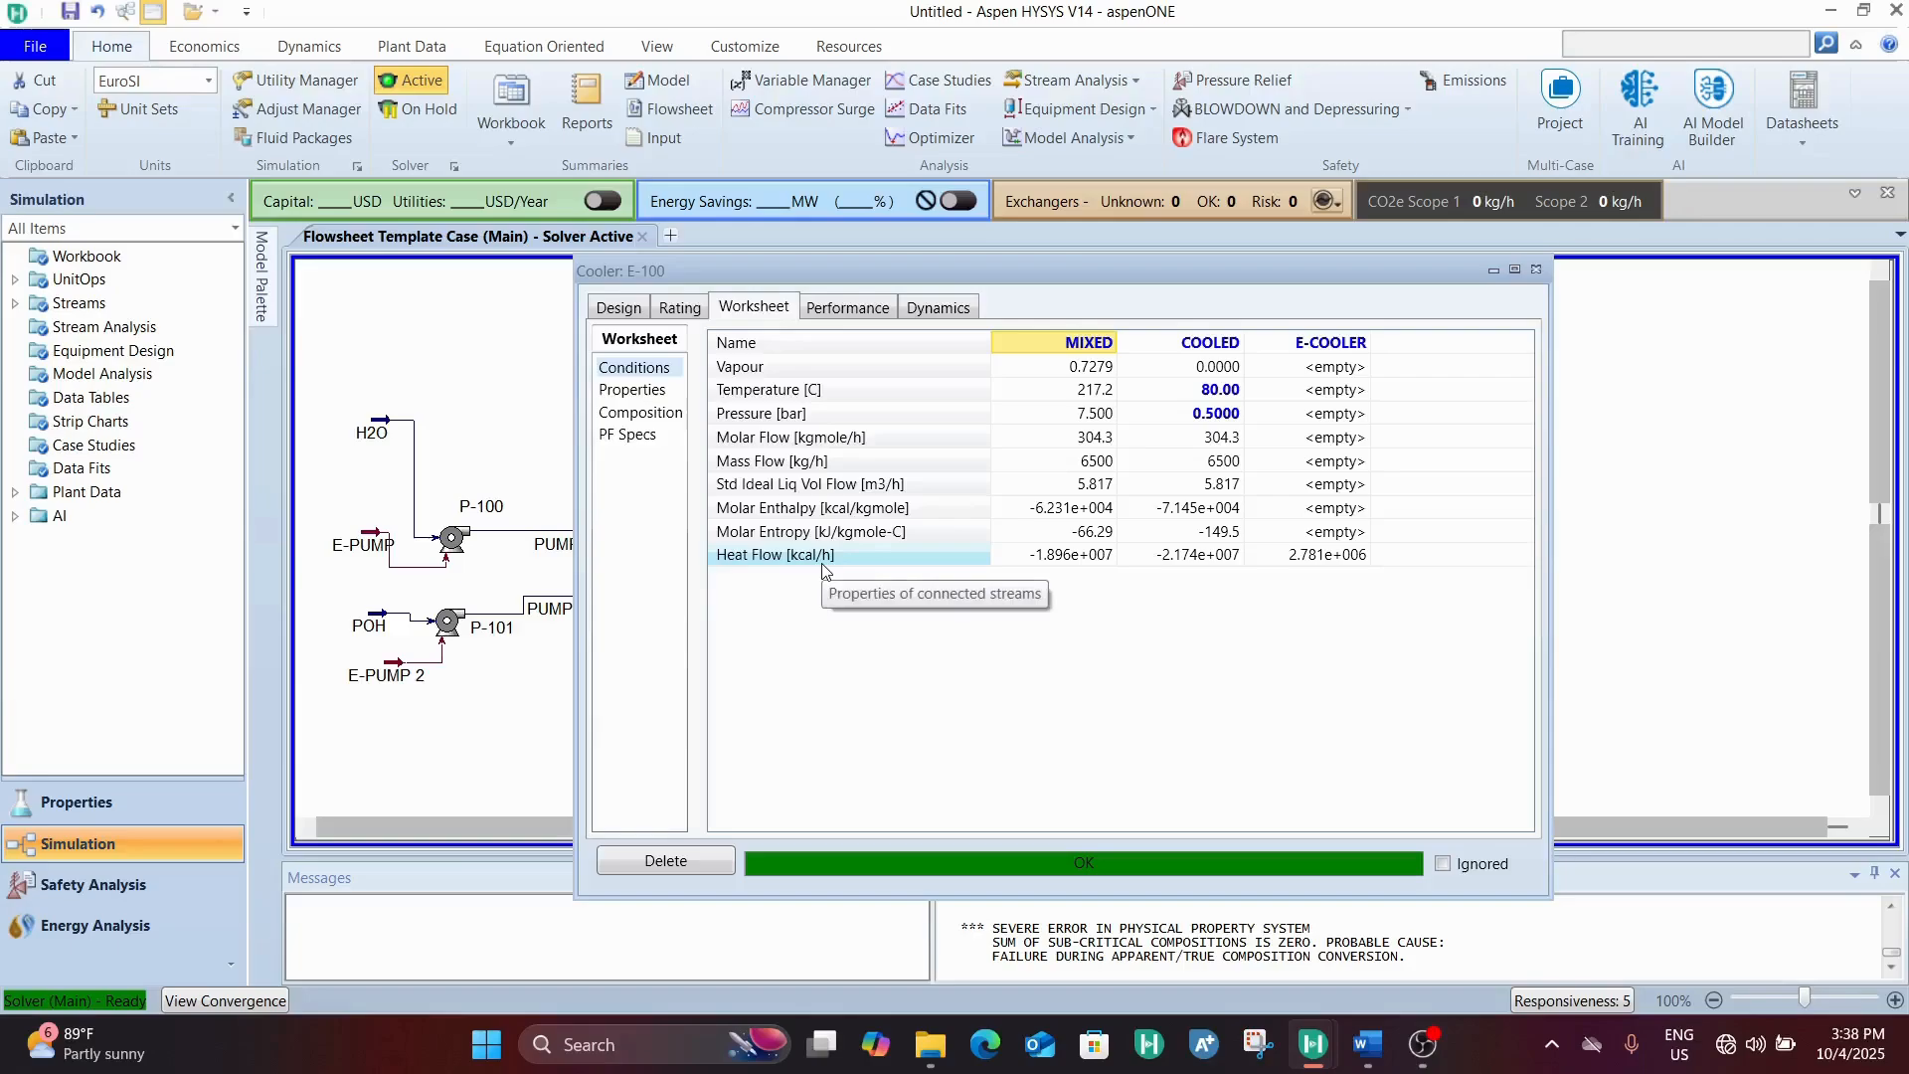
pyautogui.click(1220, 424)
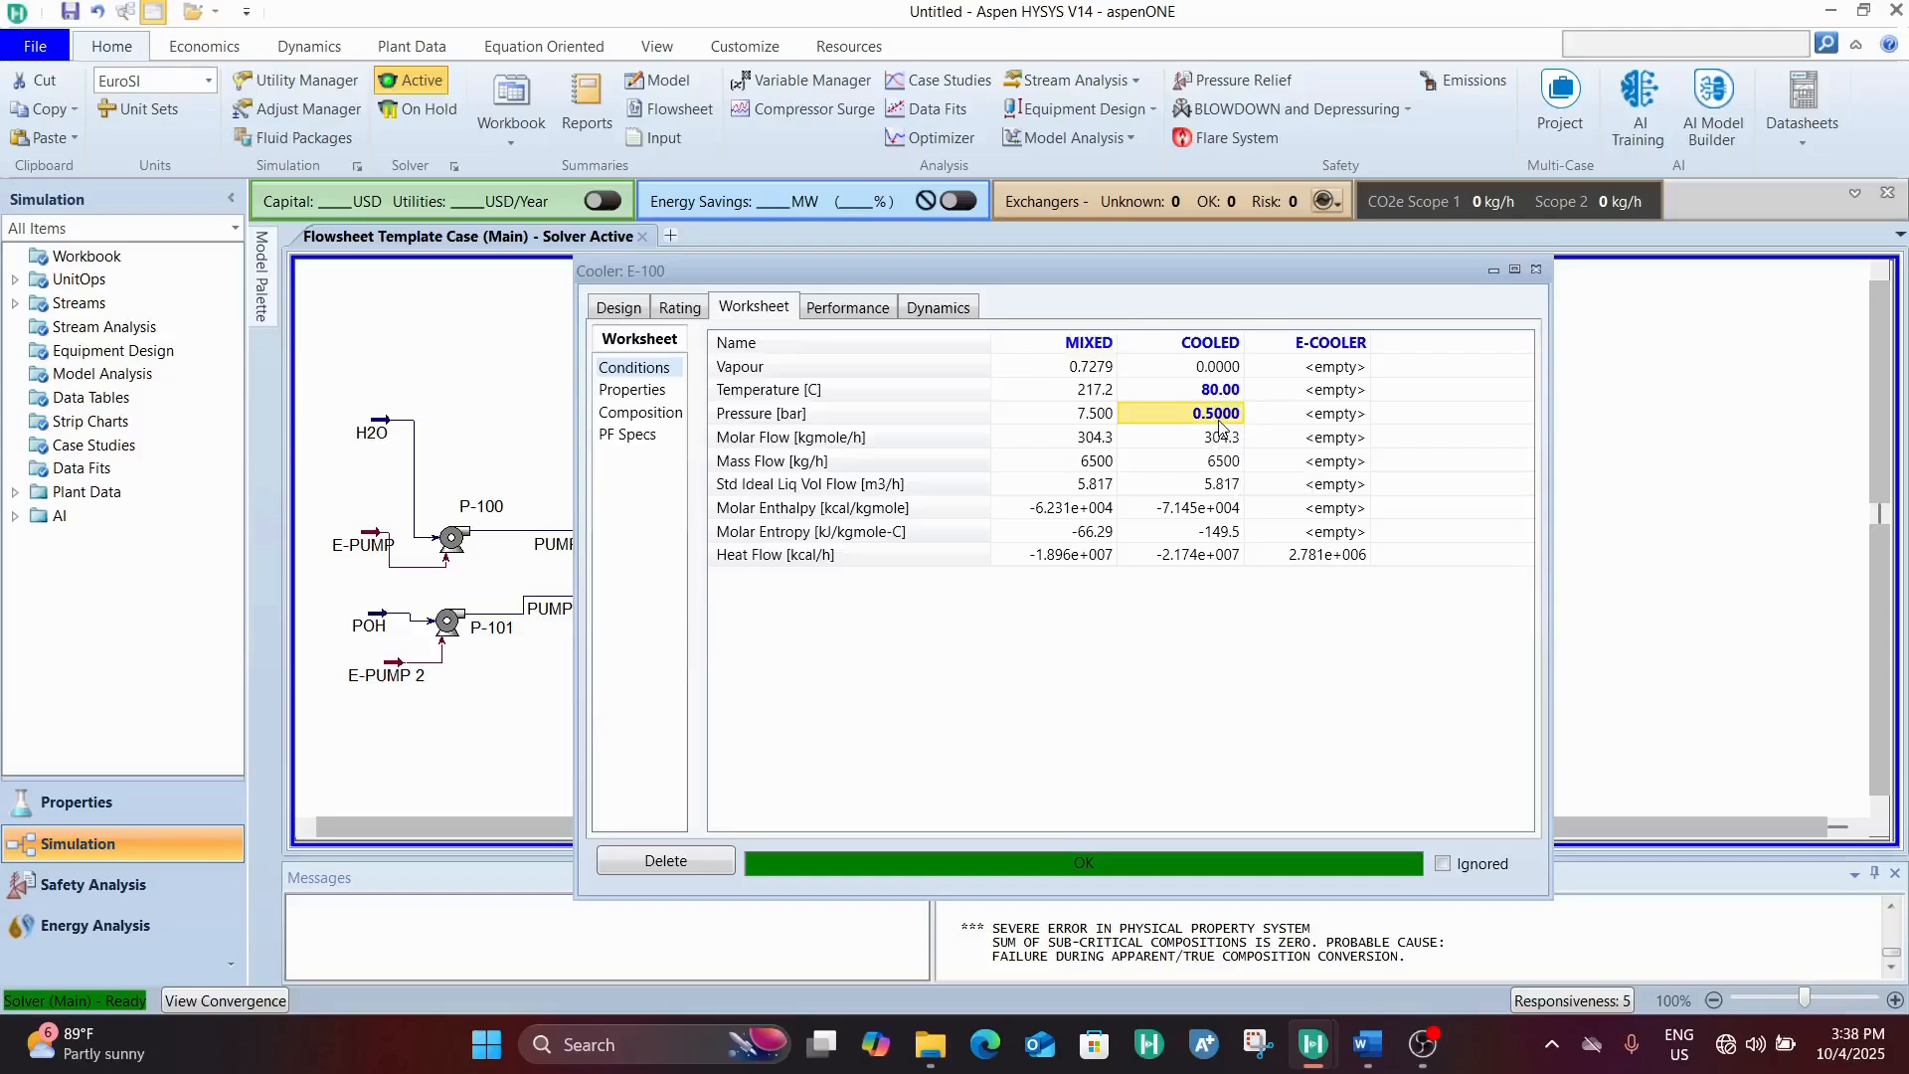
pyautogui.write('7')
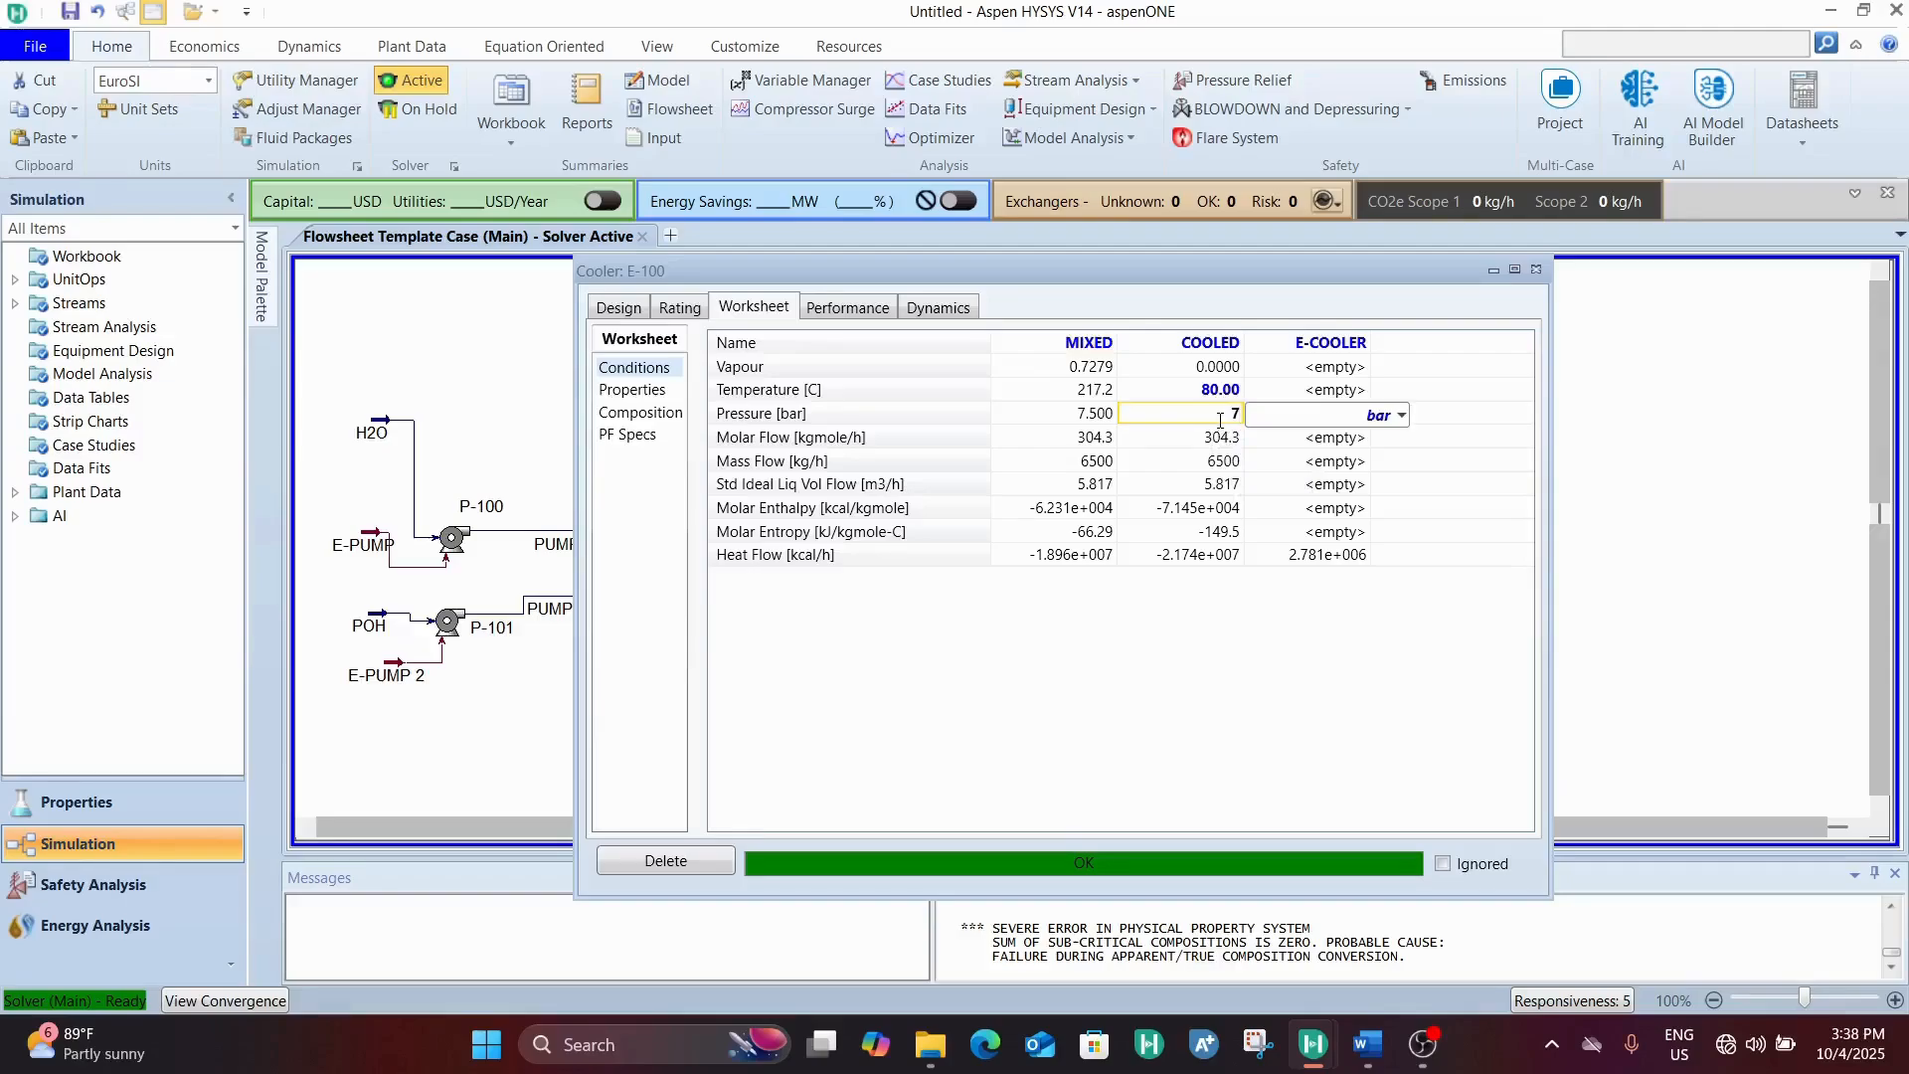
pyautogui.press('Return')
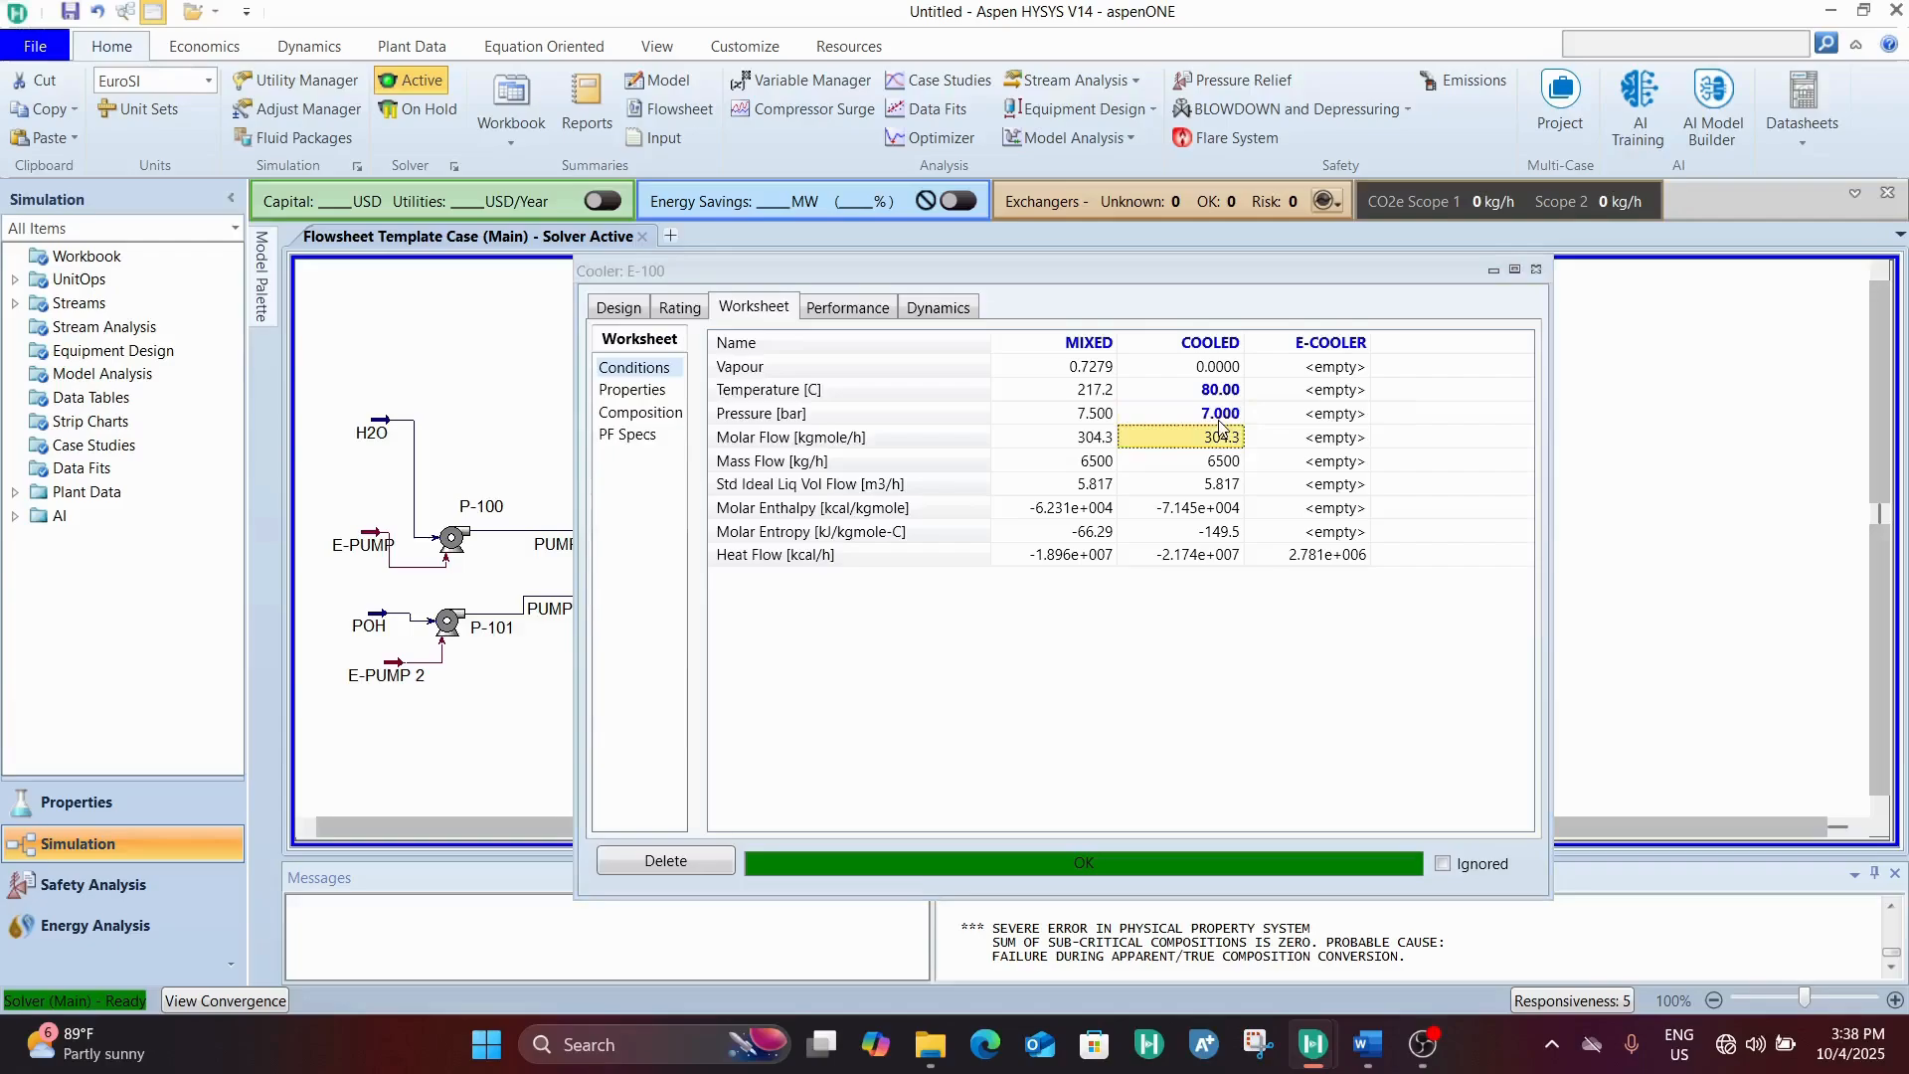
pyautogui.click(1236, 389)
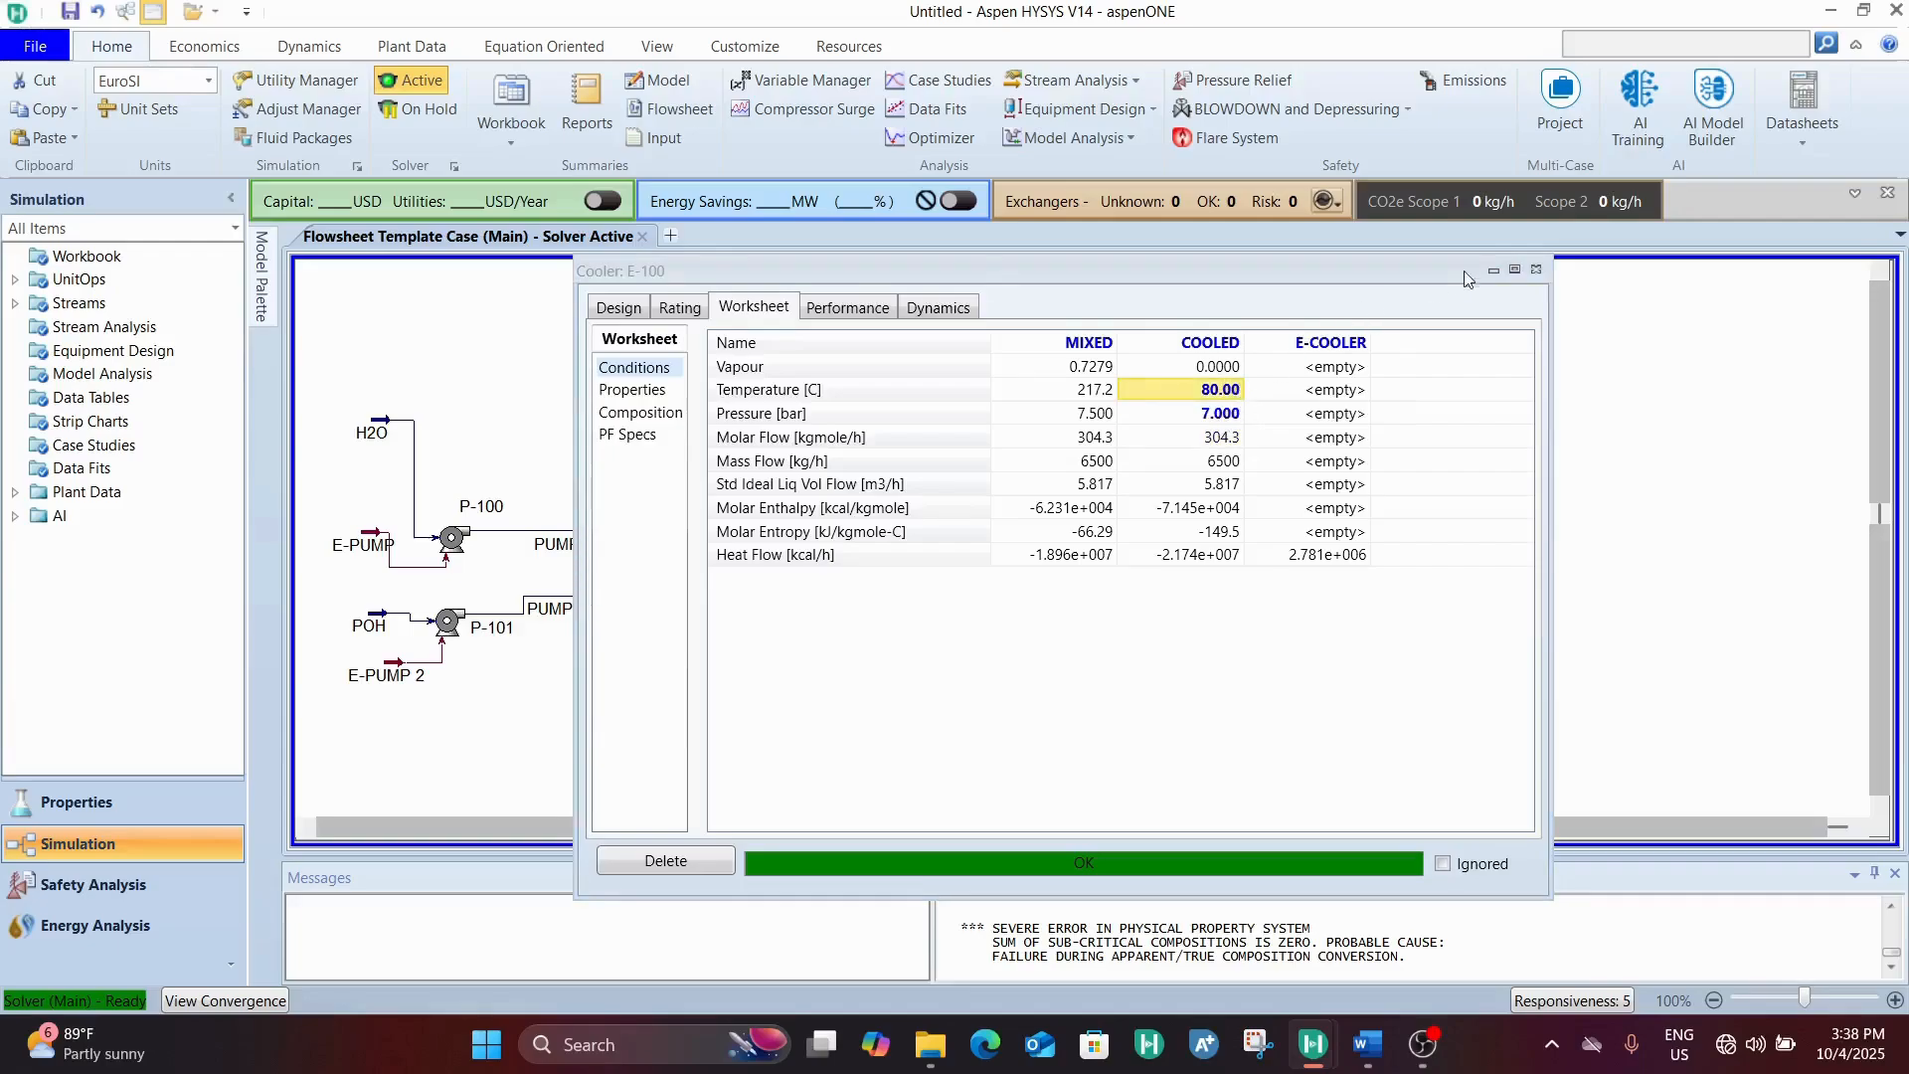
pyautogui.click(1538, 270)
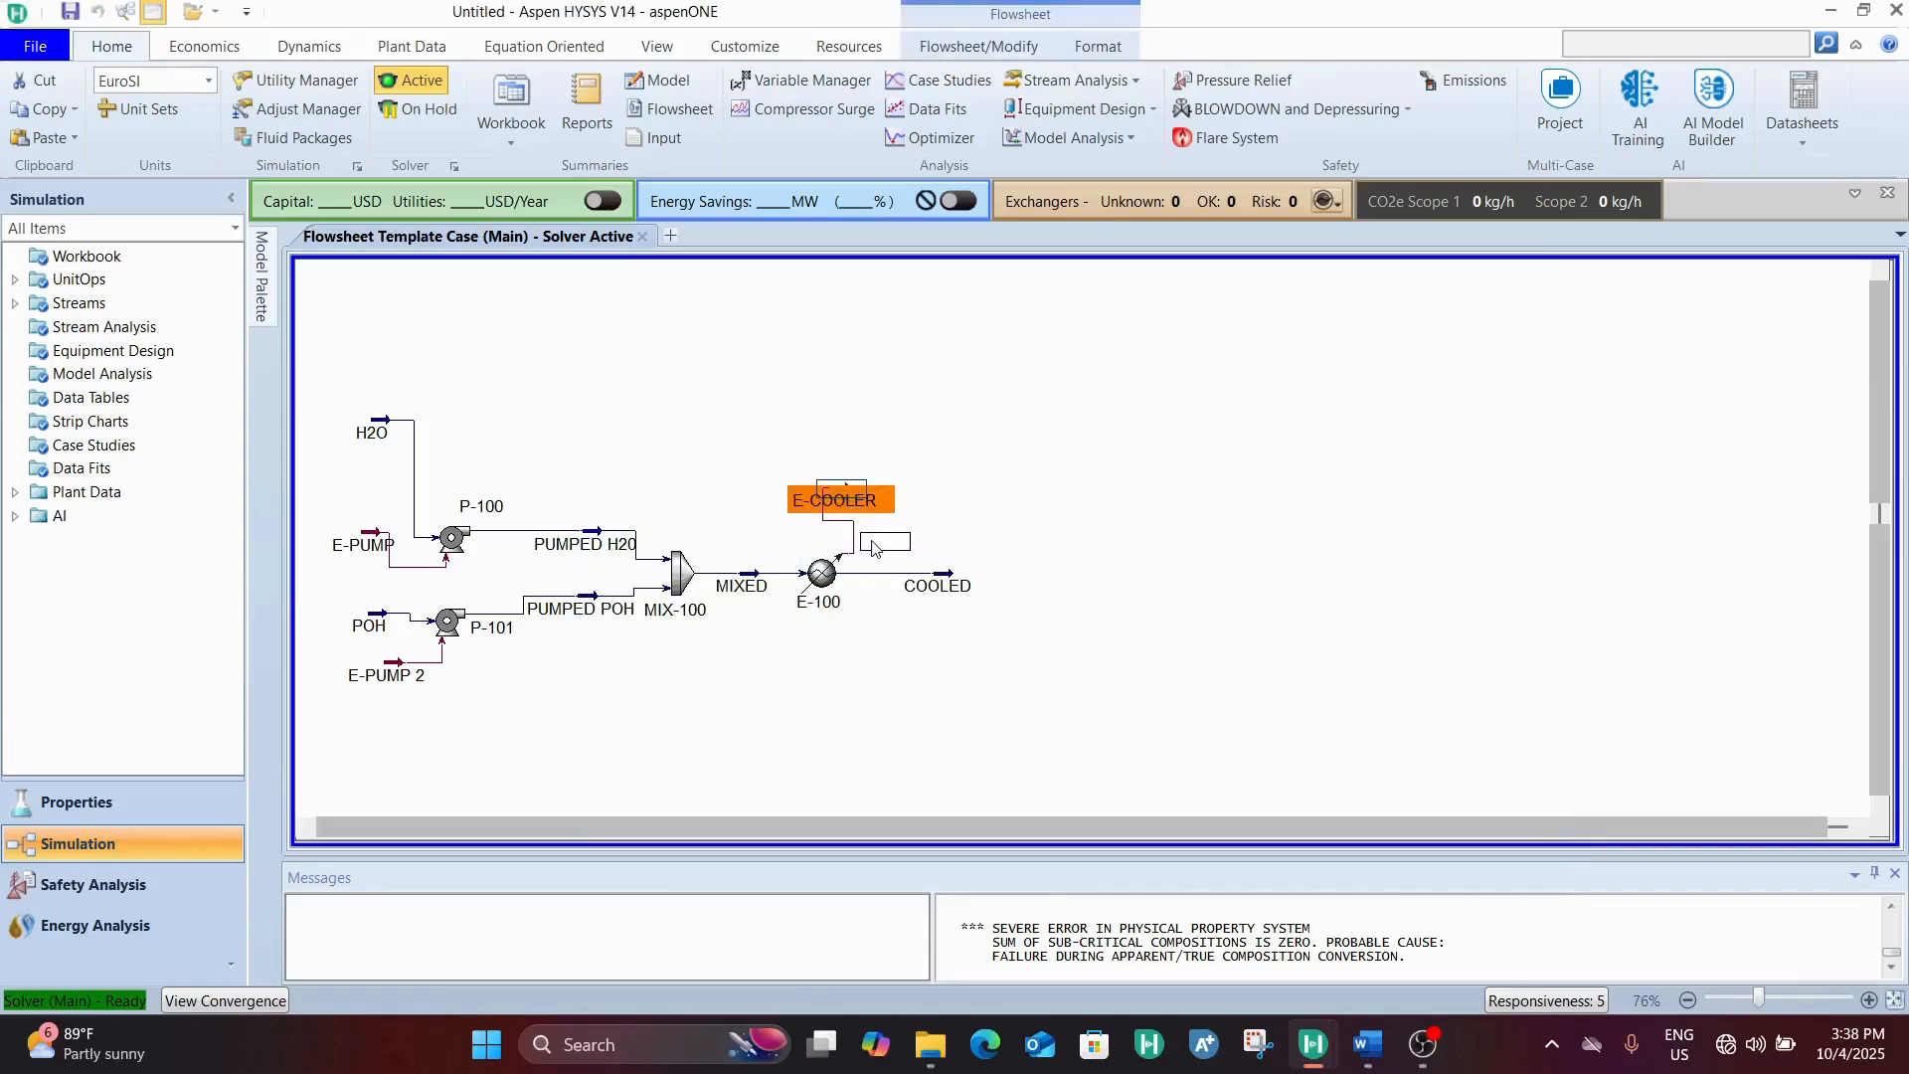
# Shift the E-COOLER energy stream slightly away from the mixer side and place an Electrolyzer just after the COOLED stream
pyautogui.moveTo(859, 509); pyautogui.dragTo(901, 575)
pyautogui.moveTo(862, 497); pyautogui.dragTo(864, 497)
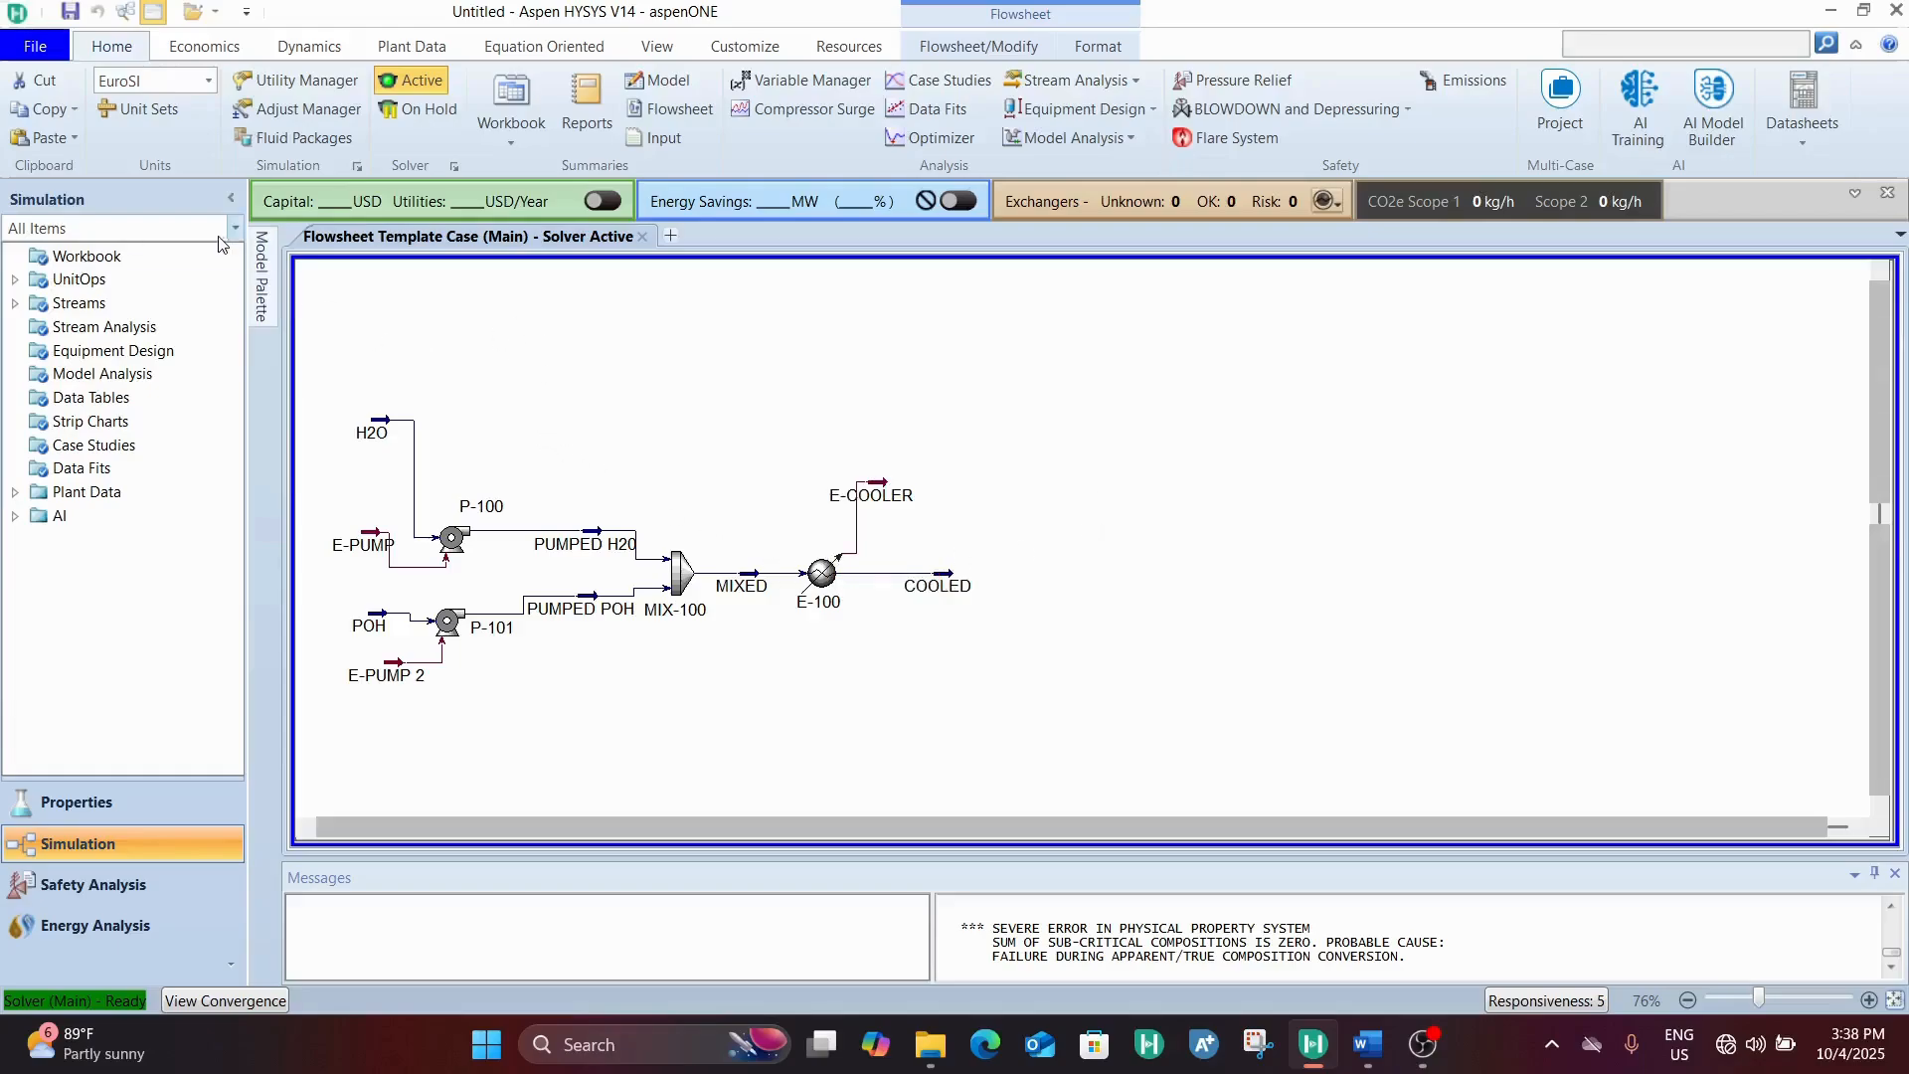
pyautogui.click(261, 288)
pyautogui.scroll(-5, 569, 596)
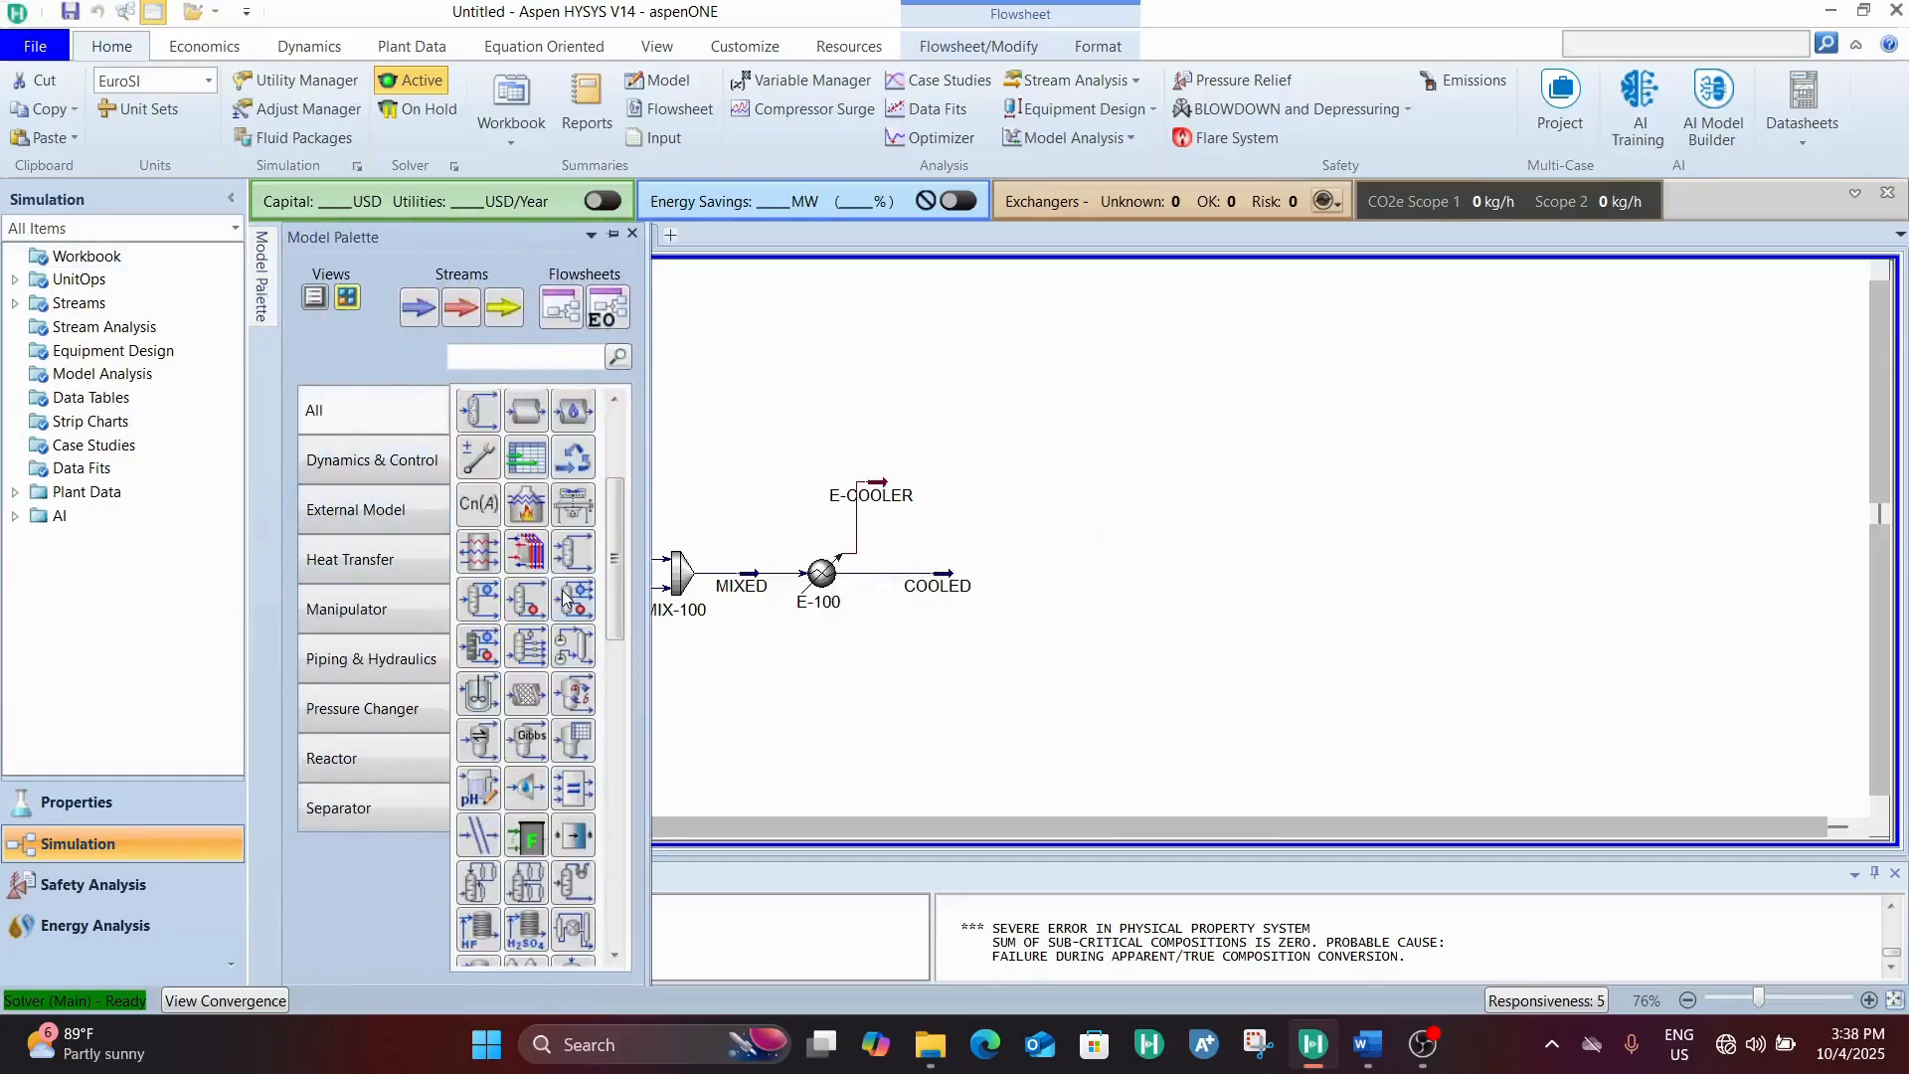
pyautogui.scroll(-3, 569, 597)
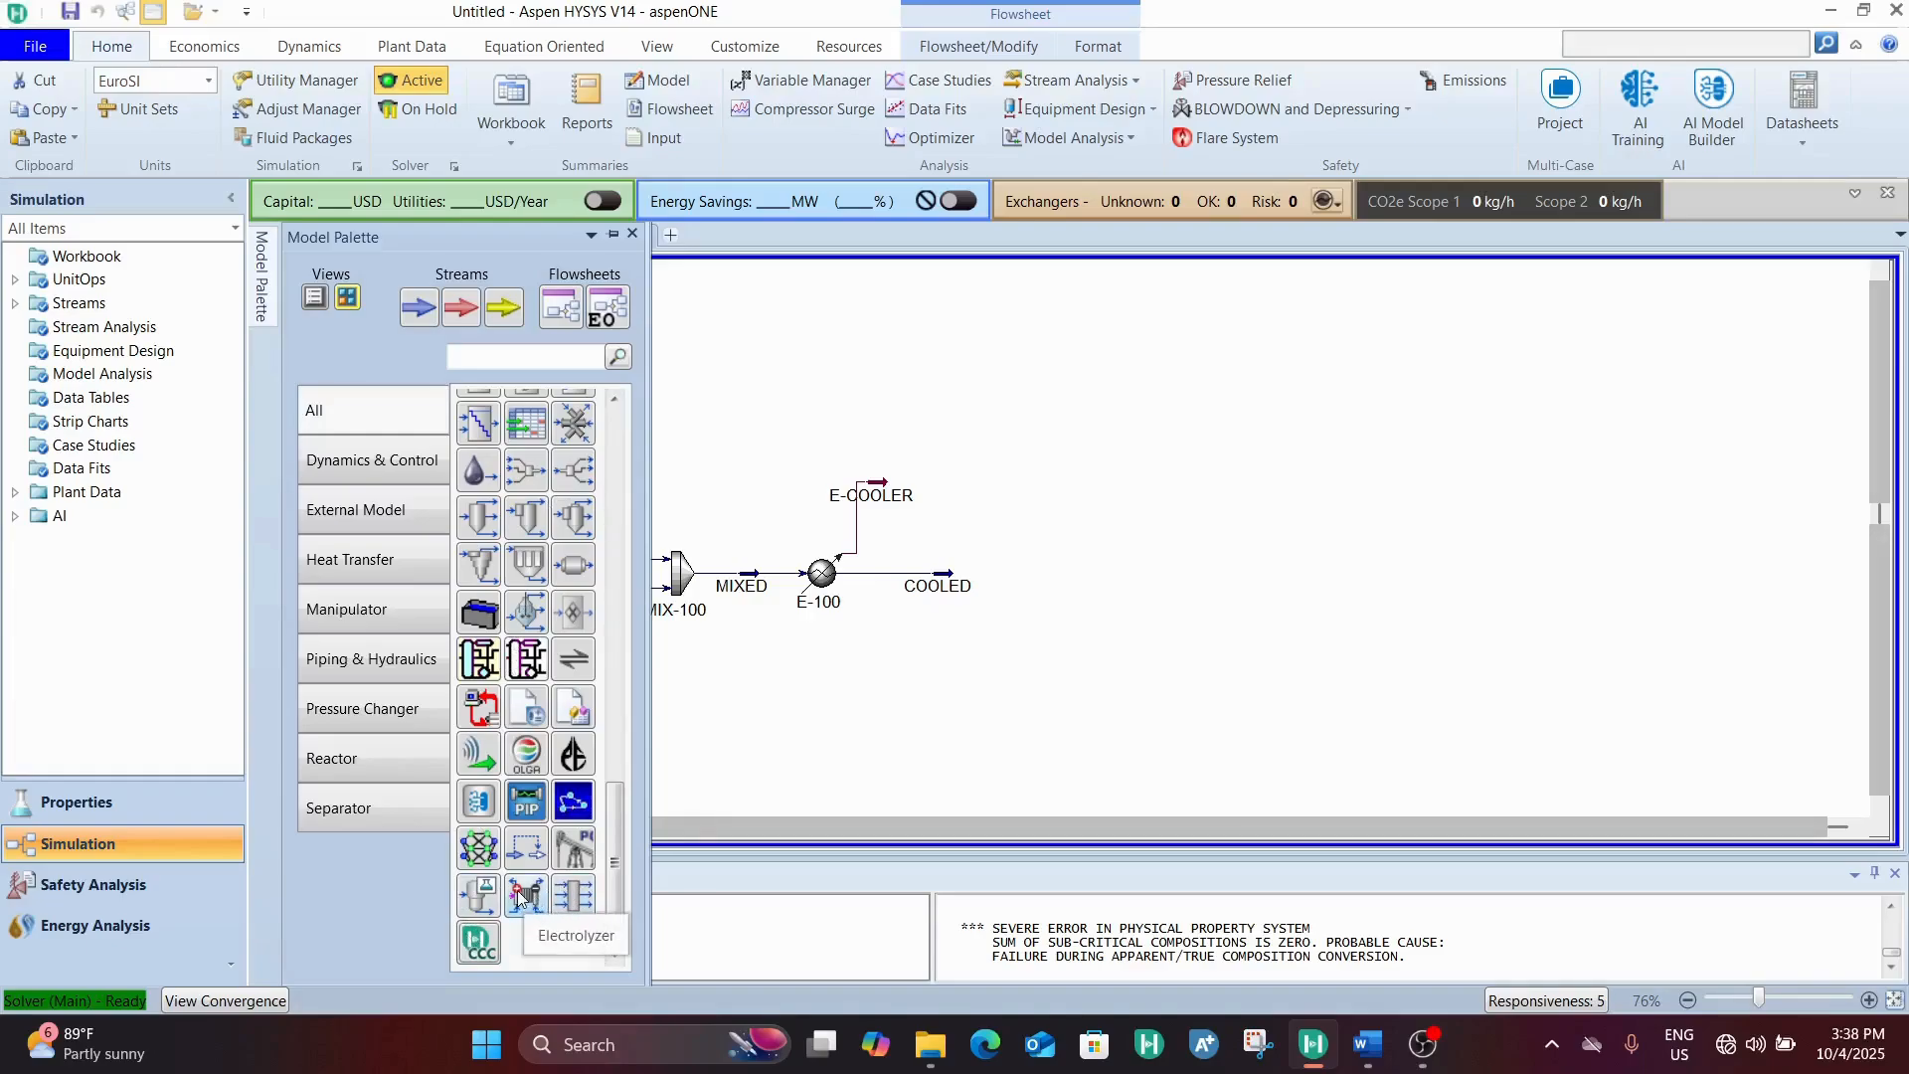
pyautogui.moveTo(518, 897); pyautogui.dragTo(1195, 684)
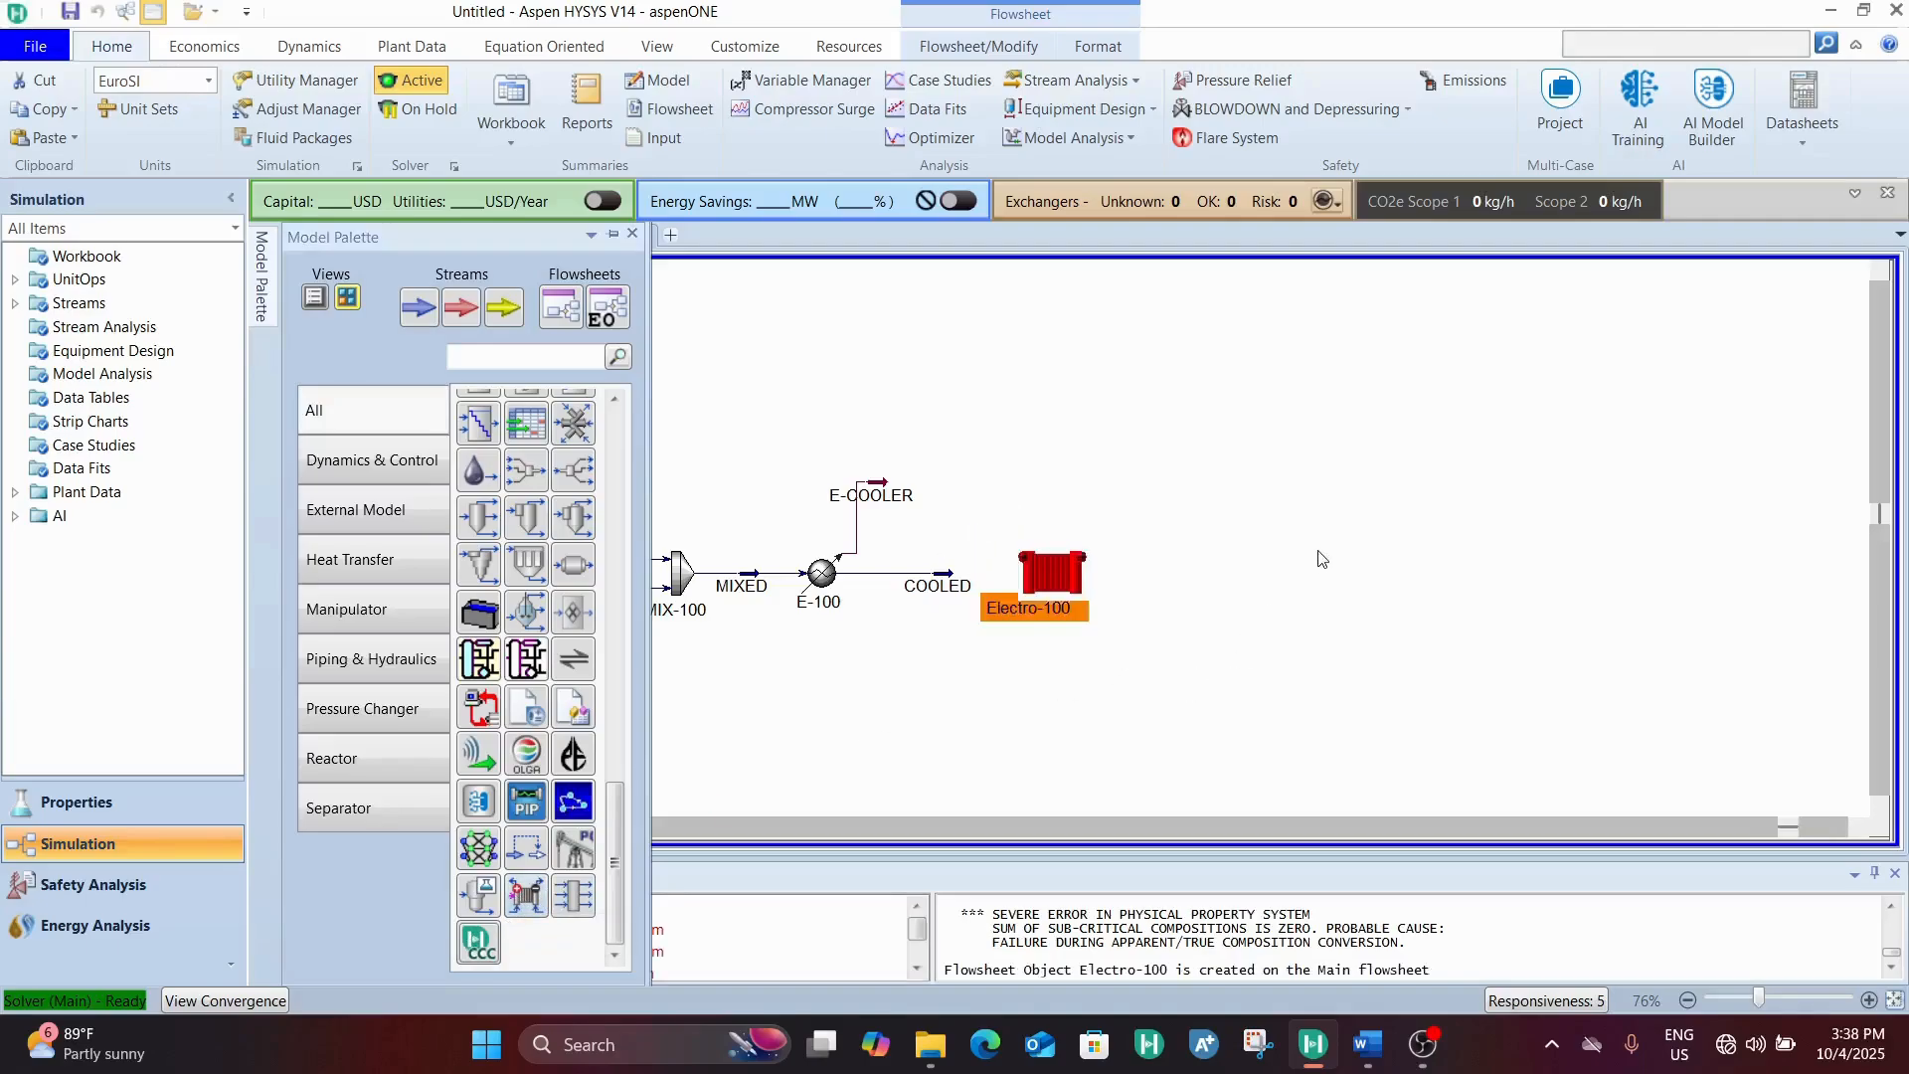
# Open the connections of electrolyzer Electro-100 and position its window so all the stream fields can be reached
pyautogui.doubleClick(1053, 588)
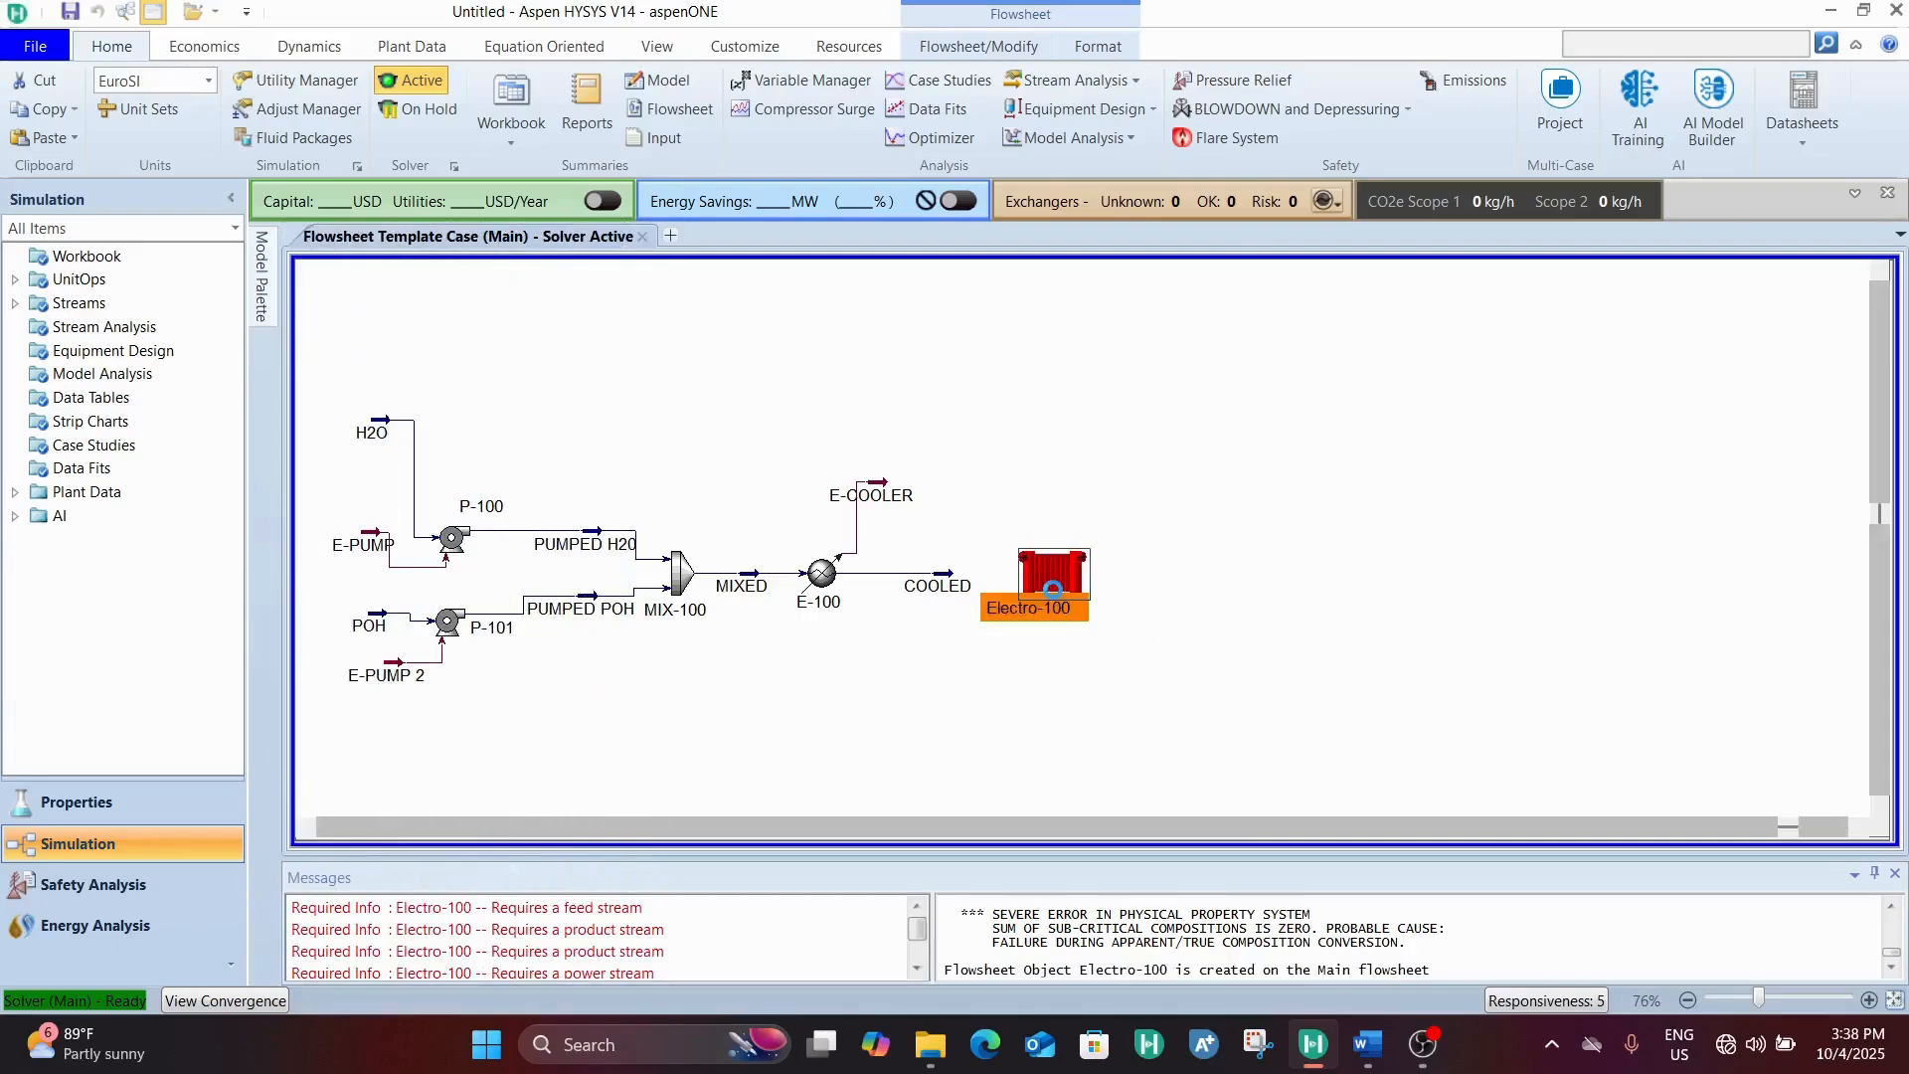
pyautogui.moveTo(1151, 55); pyautogui.dragTo(1078, 36)
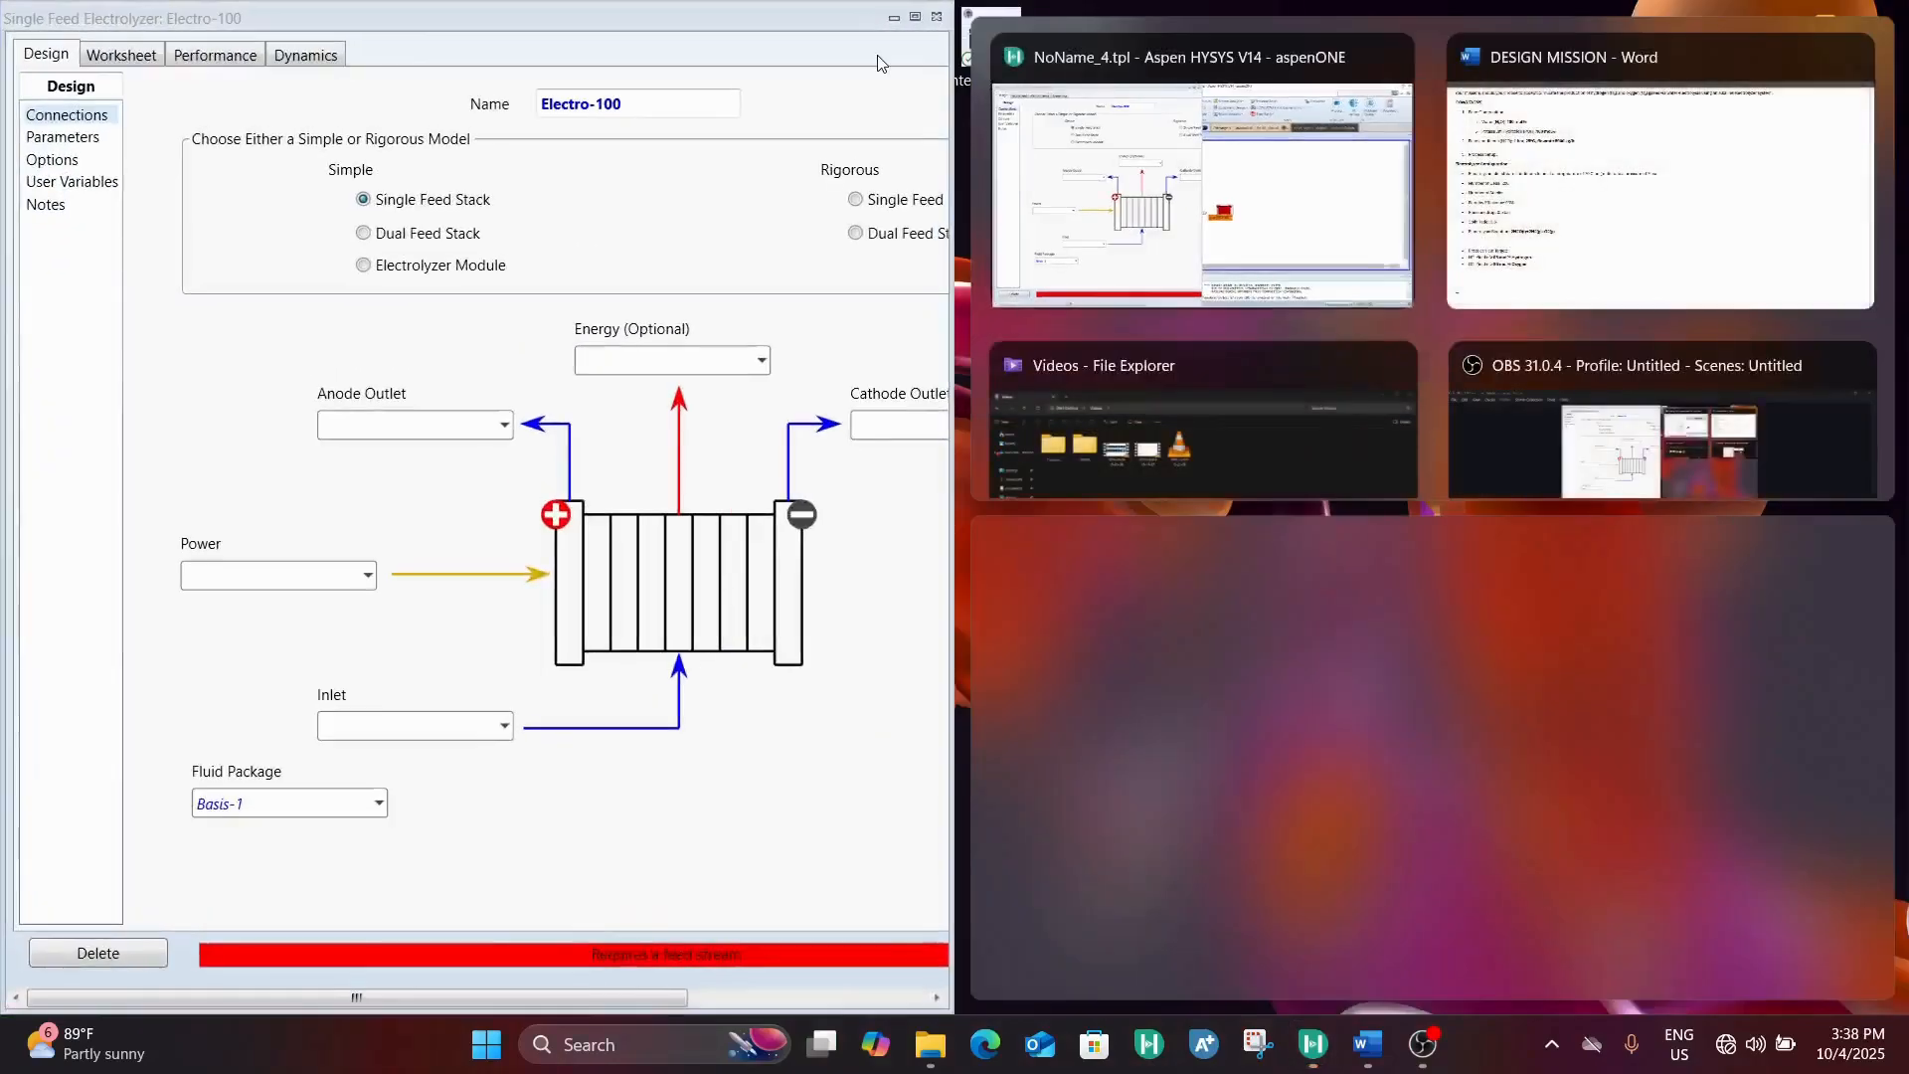
pyautogui.click(688, 97)
pyautogui.moveTo(714, 2); pyautogui.dragTo(1128, 283)
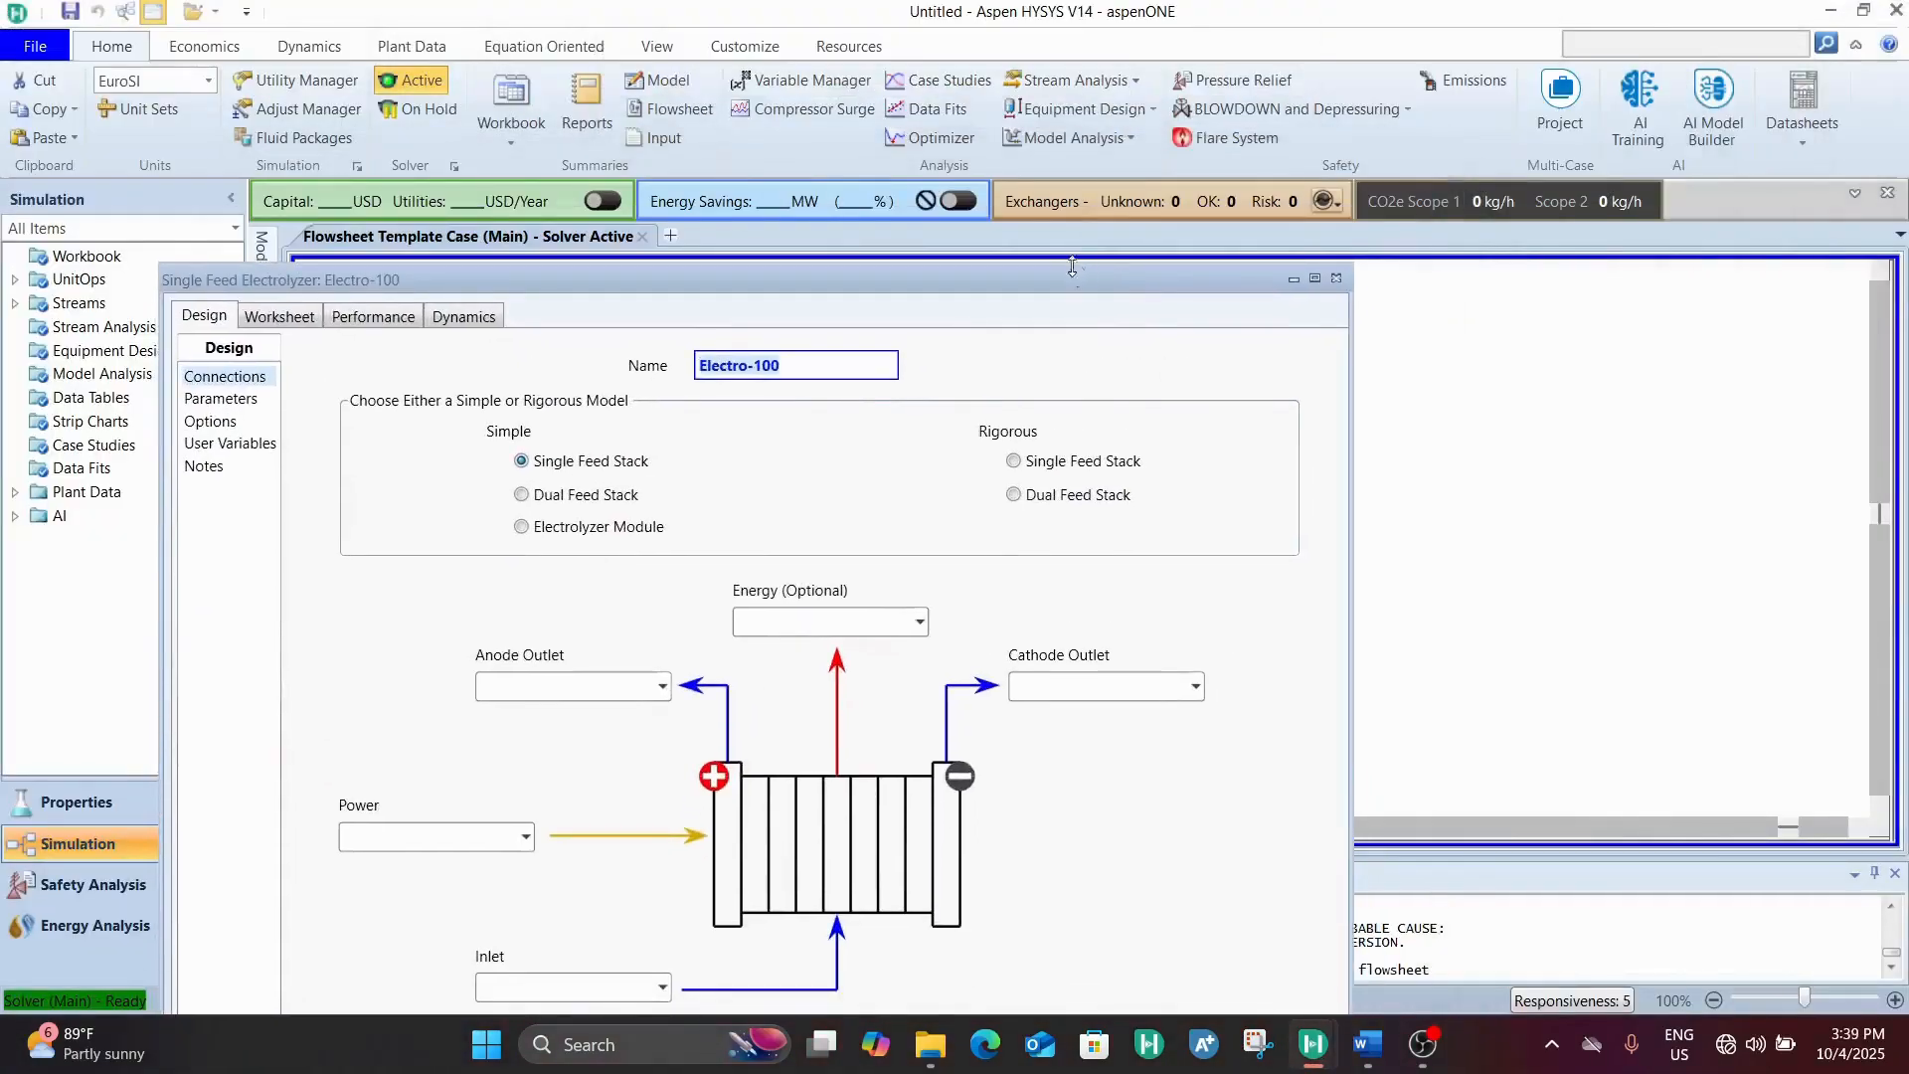
pyautogui.moveTo(1070, 275); pyautogui.dragTo(1209, 21)
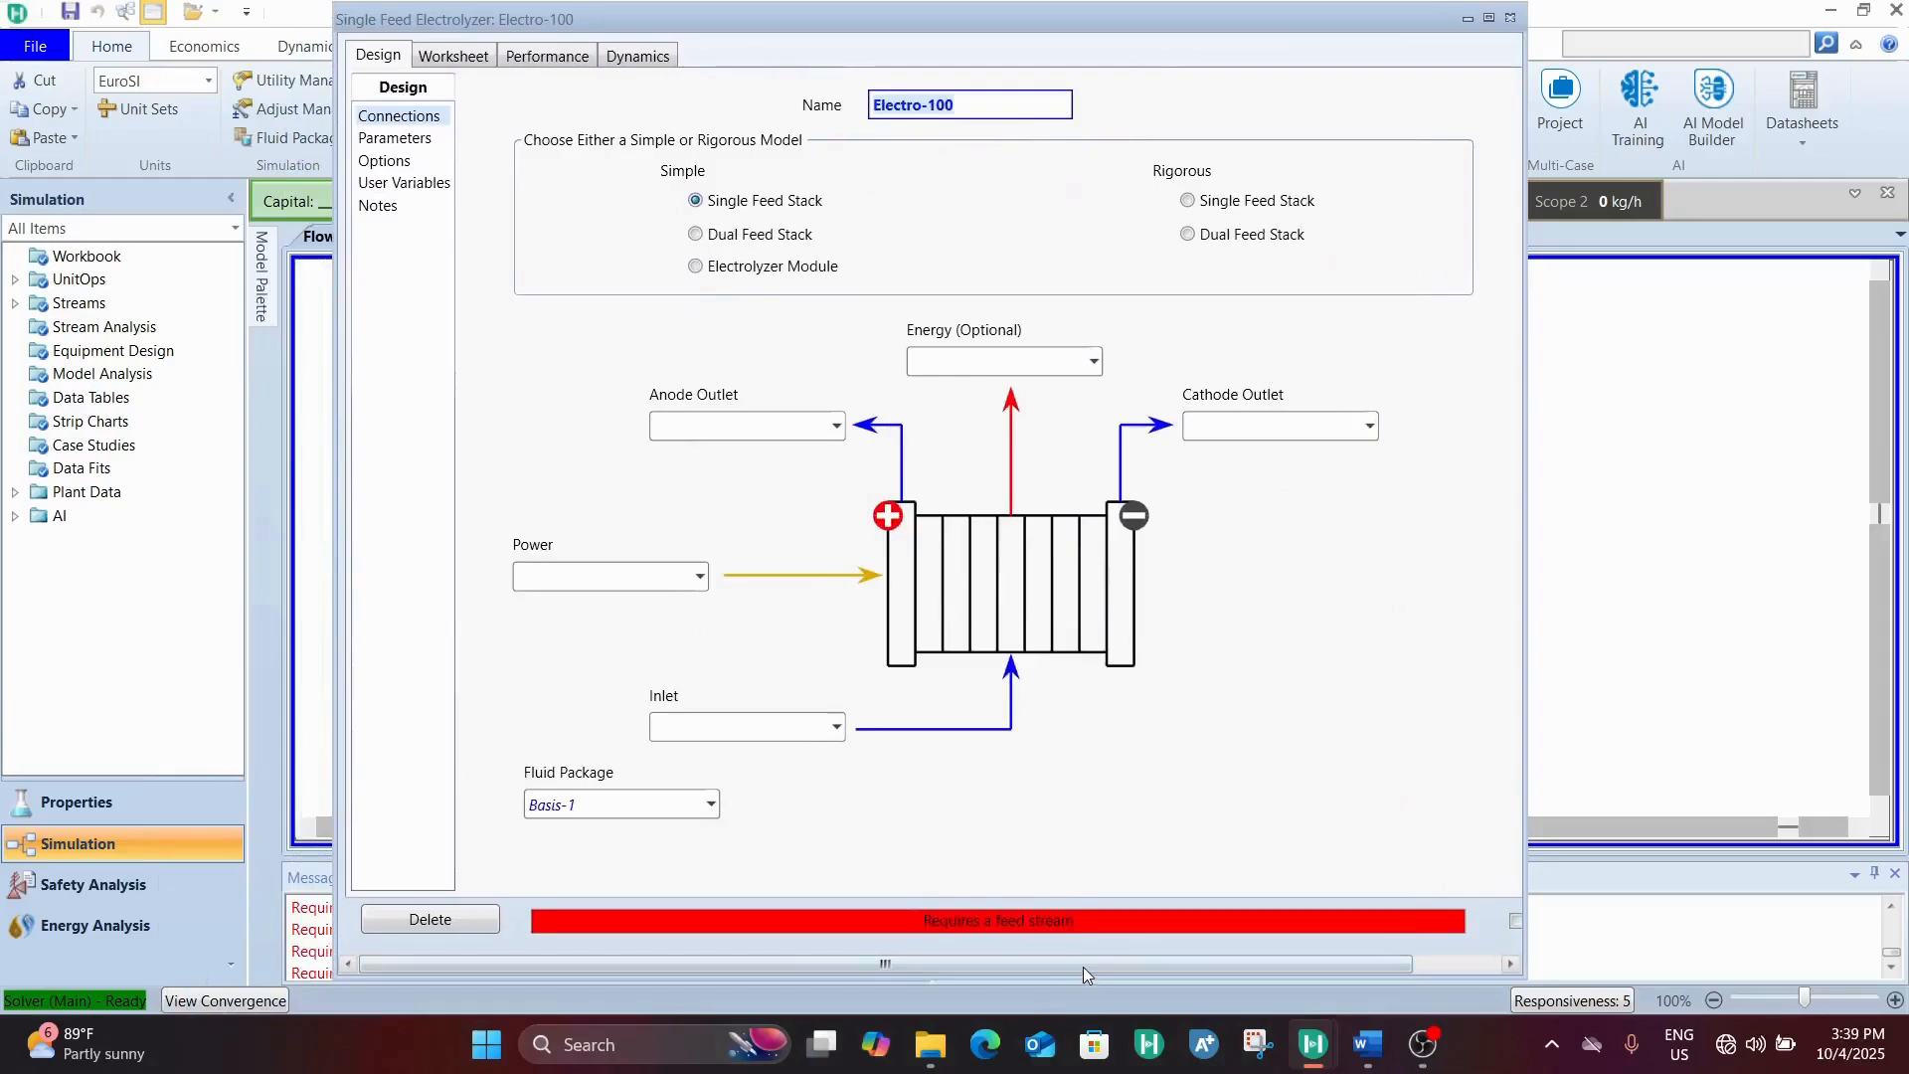
pyautogui.moveTo(1083, 966); pyautogui.dragTo(1101, 966)
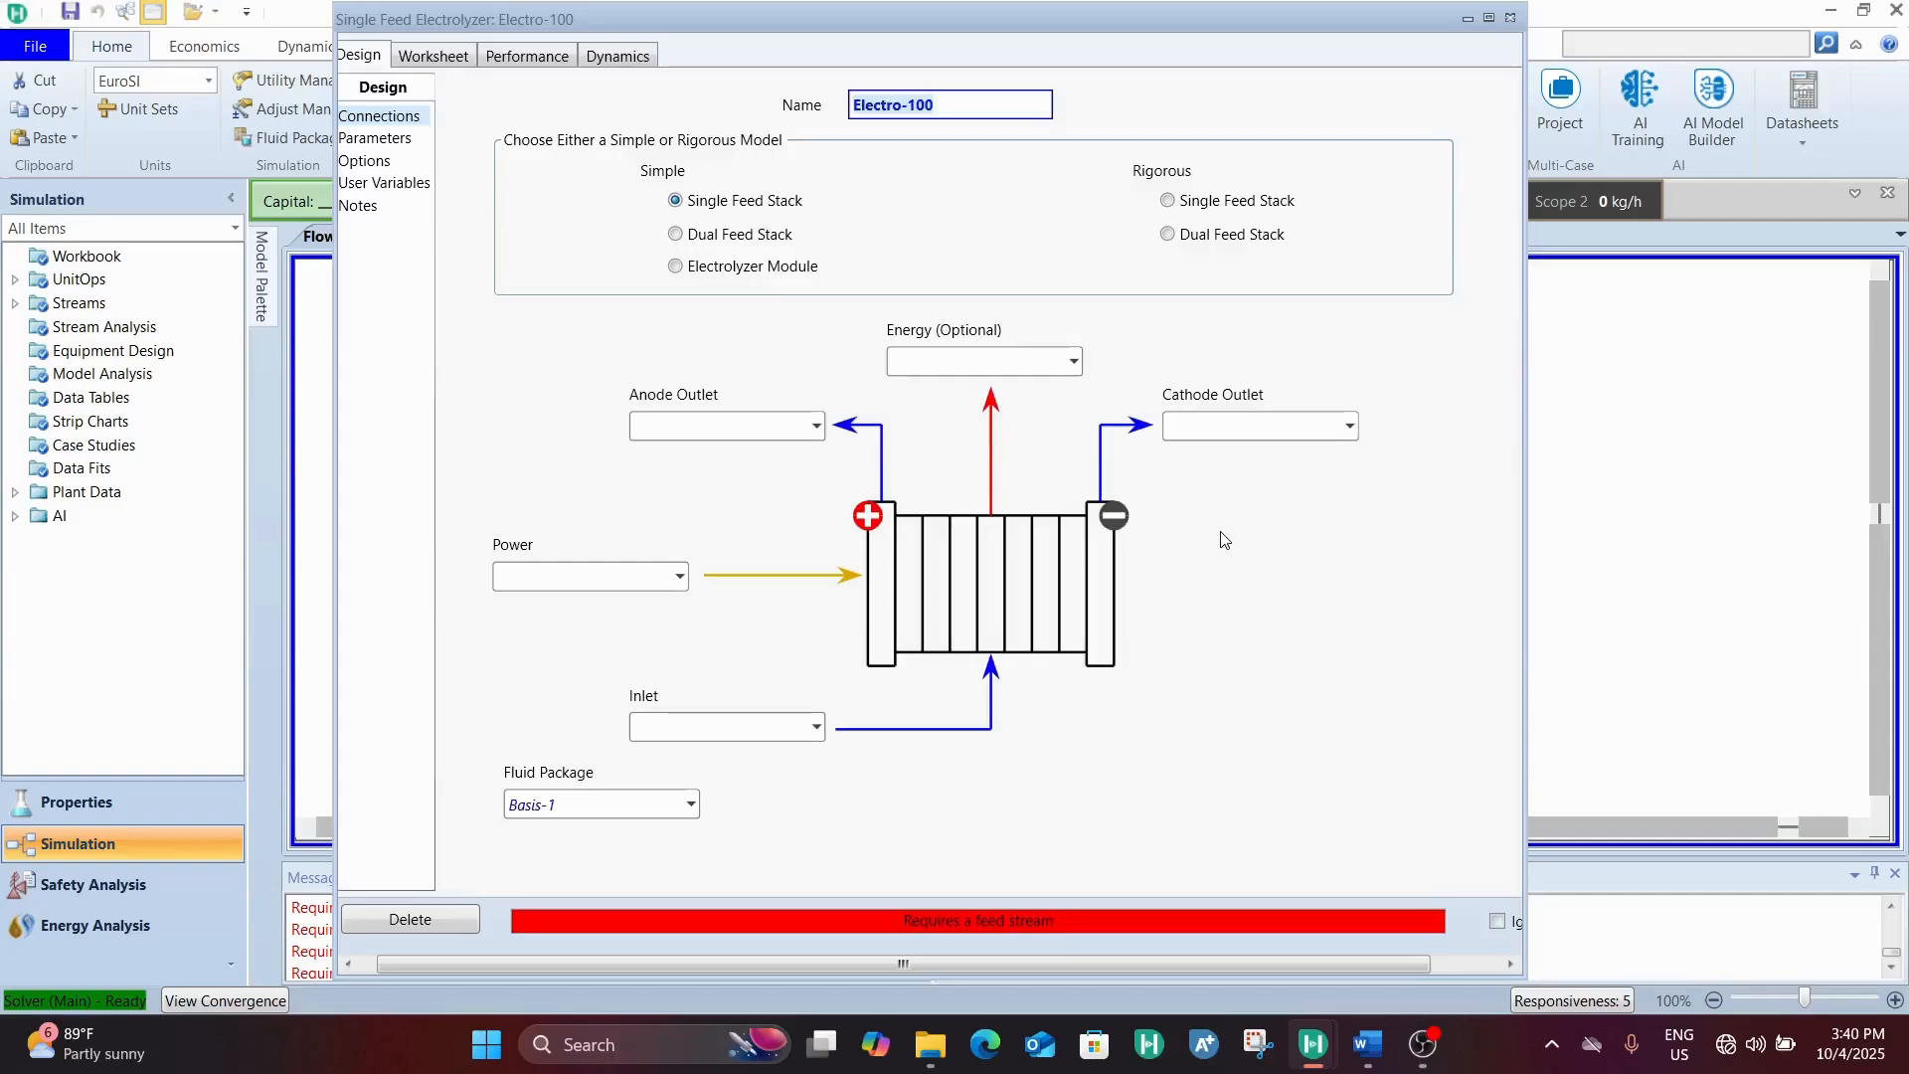
pyautogui.click(729, 423)
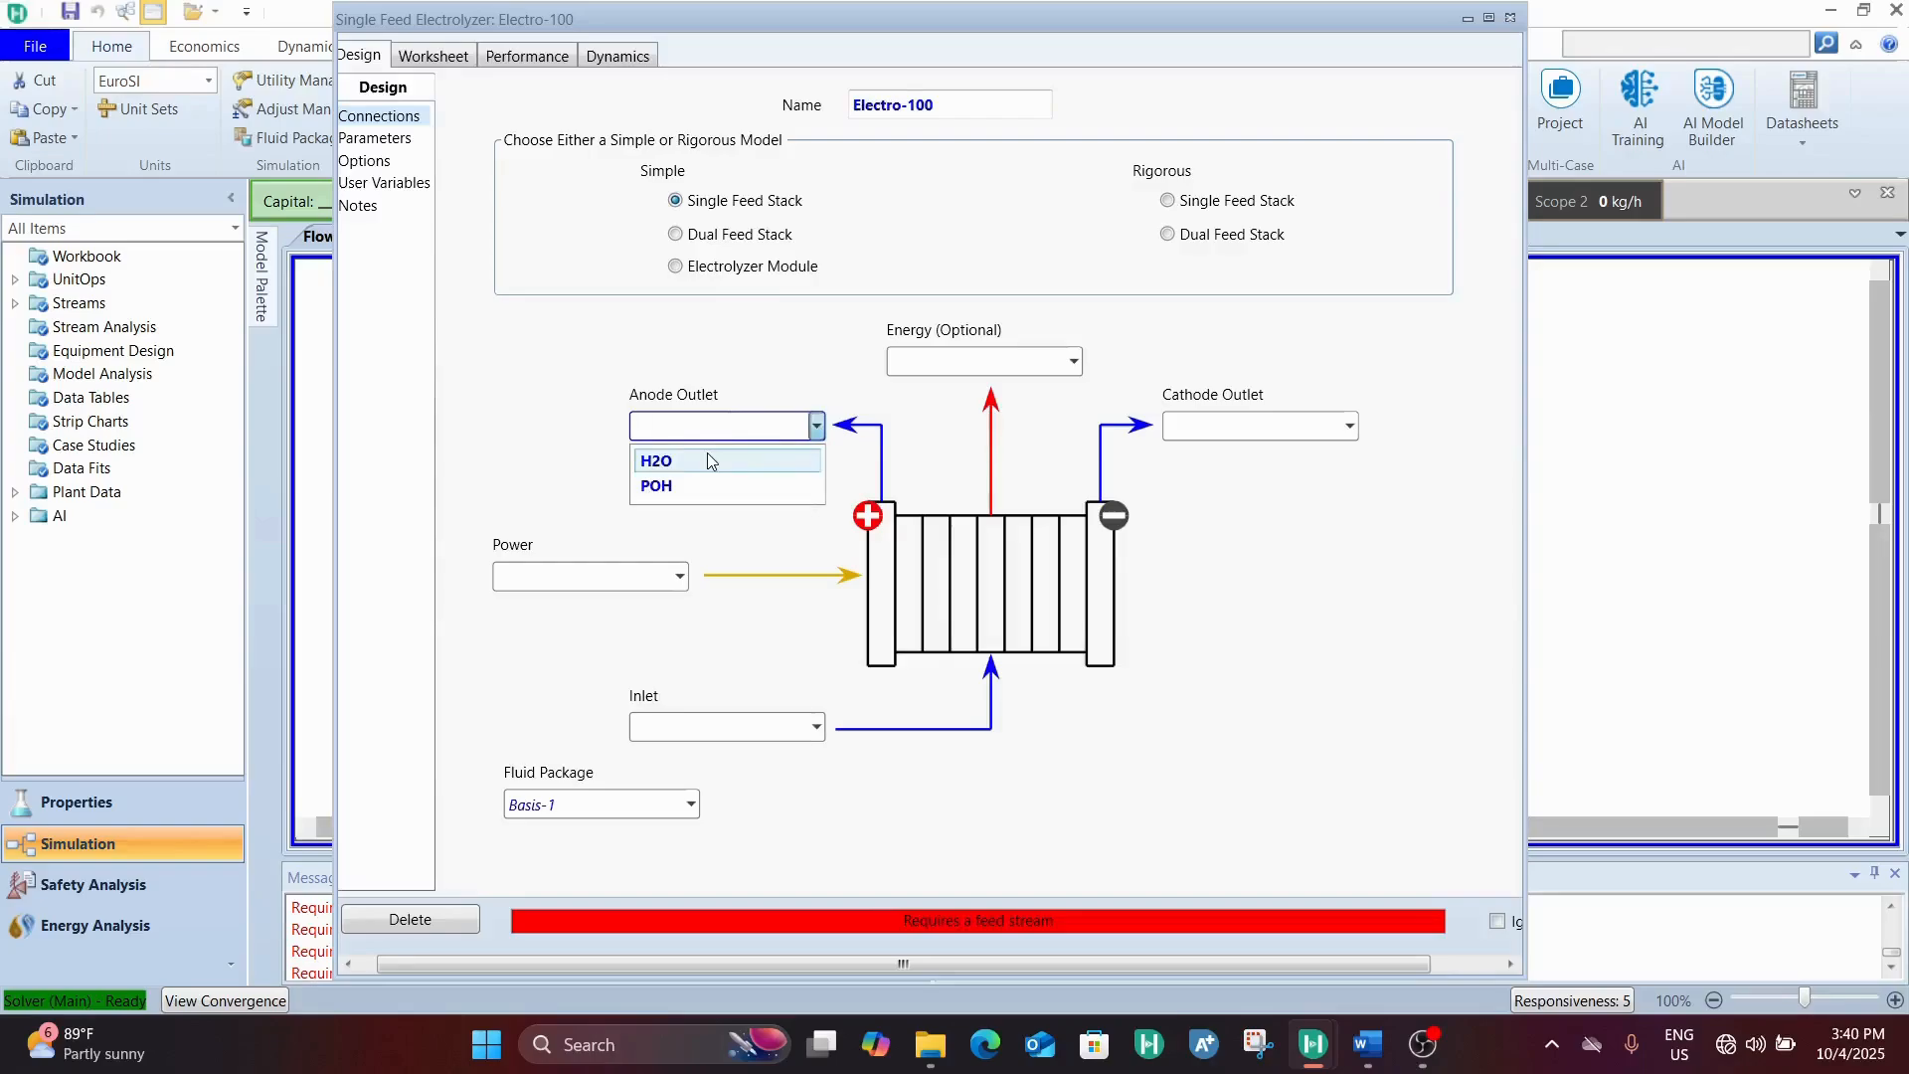
pyautogui.write('0-')
pyautogui.press('BackSpace')
pyautogui.press('BackSpace')
pyautogui.write('O')
pyautogui.click(708, 459)
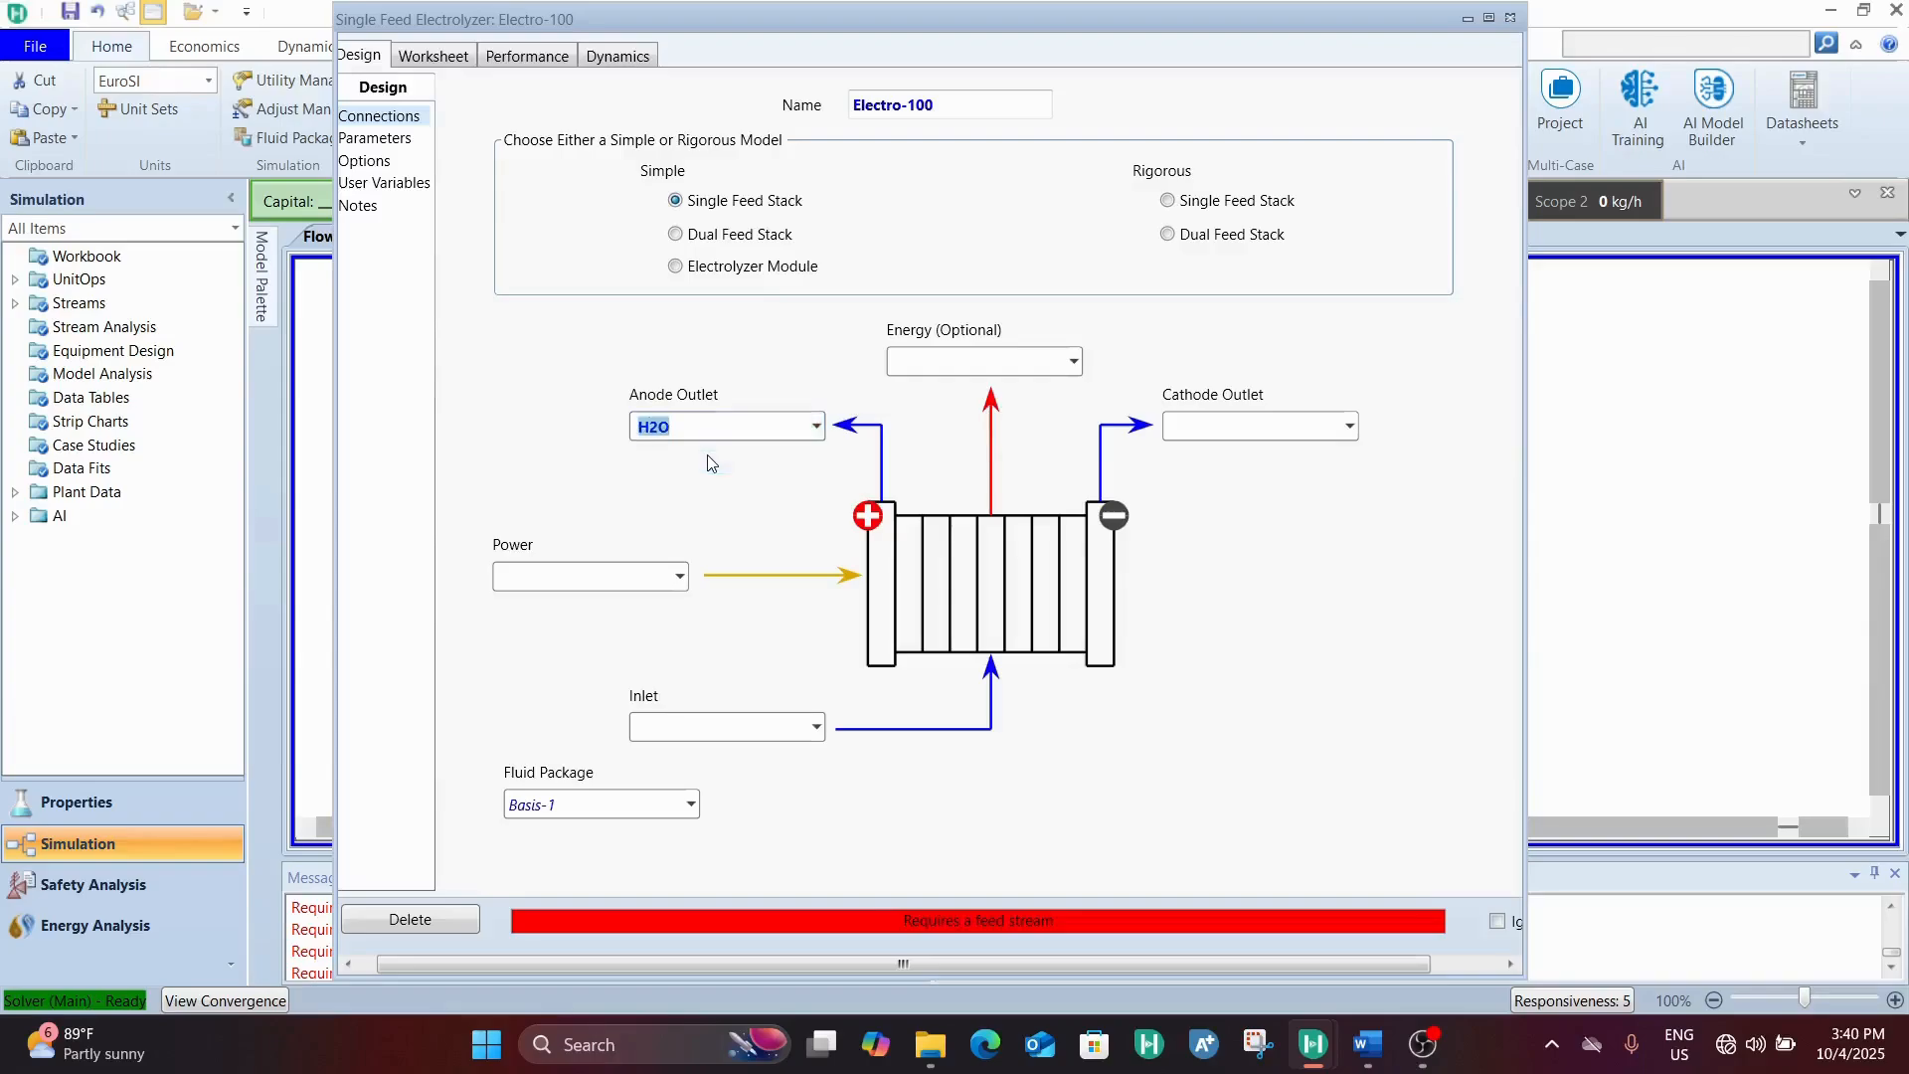
pyautogui.write('0')
pyautogui.press('BackSpace')
pyautogui.write('O2')
pyautogui.press('Return')
pyautogui.press('BackSpace')
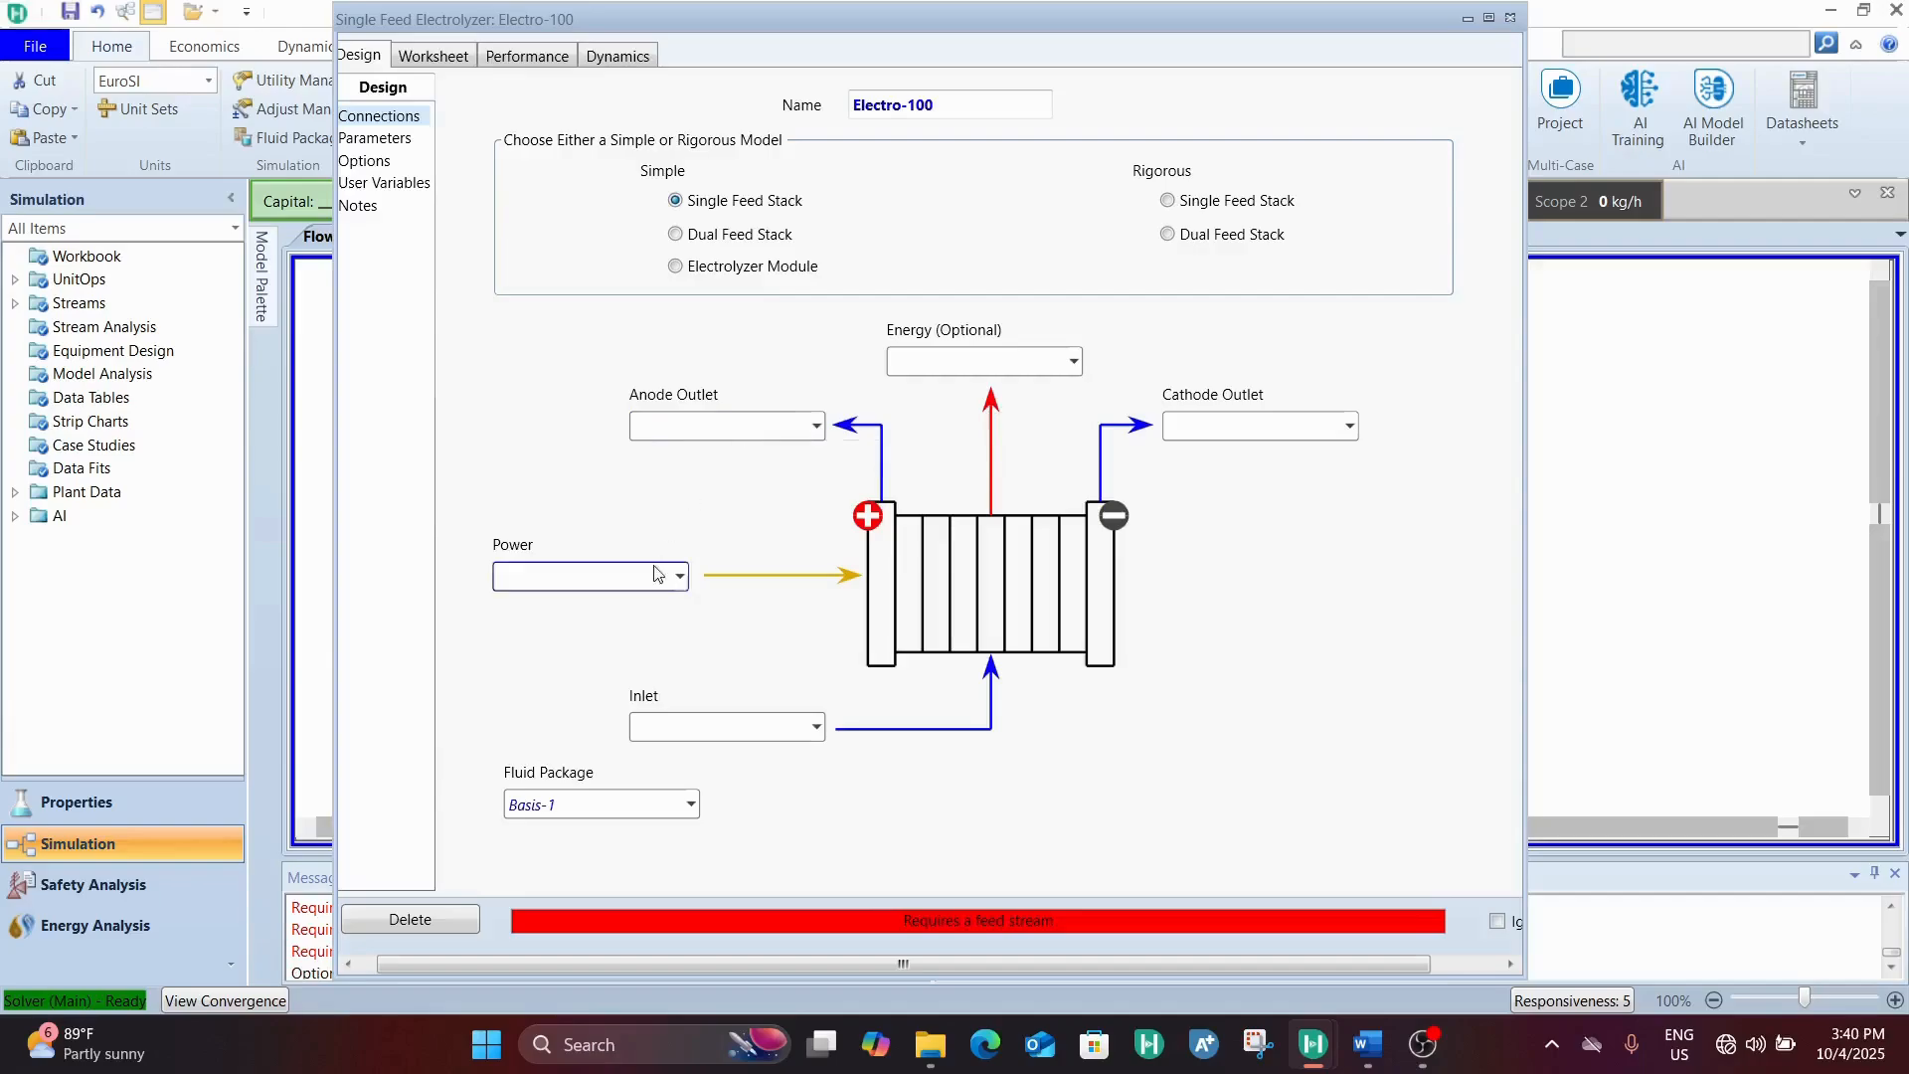
# Connect the COOLED stream as the inlet of electrolyzer Electro-100, leaving the anode outlet blank
pyautogui.click(817, 726)
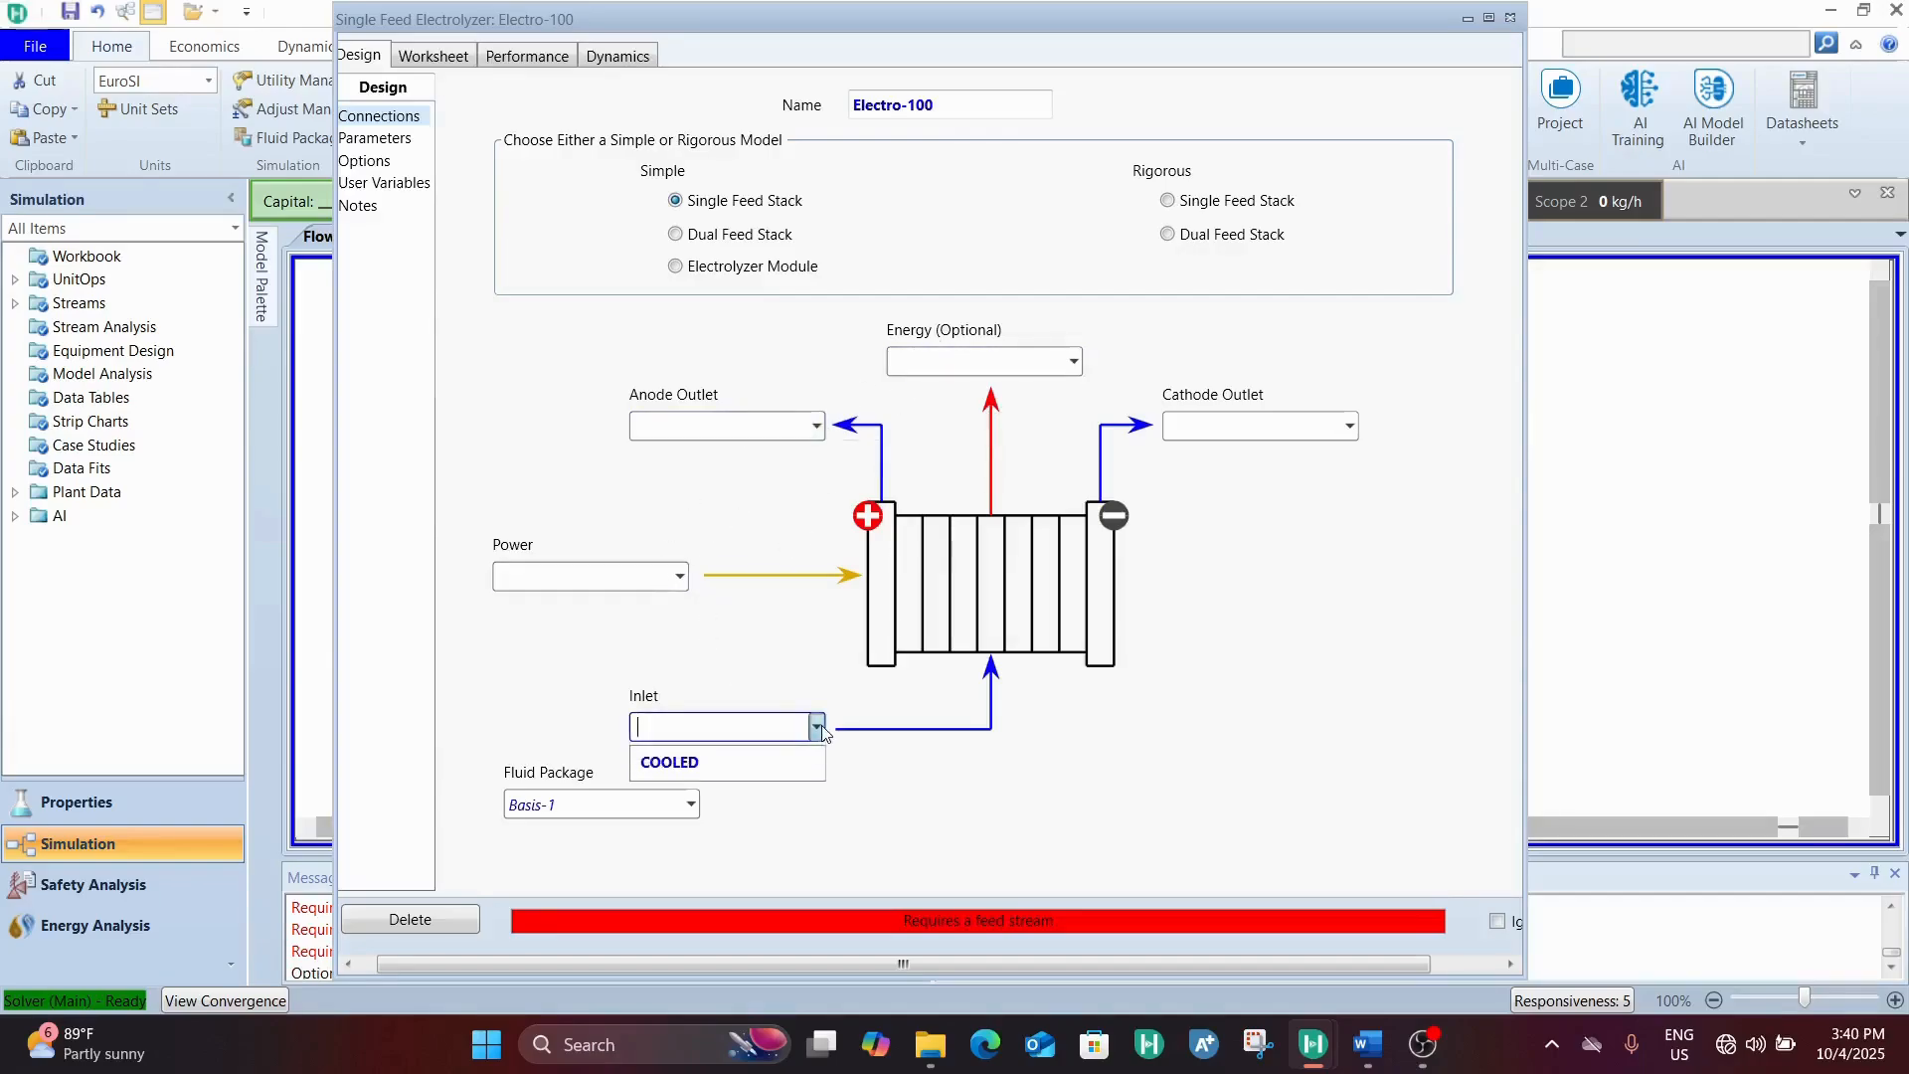
pyautogui.click(766, 763)
pyautogui.click(760, 428)
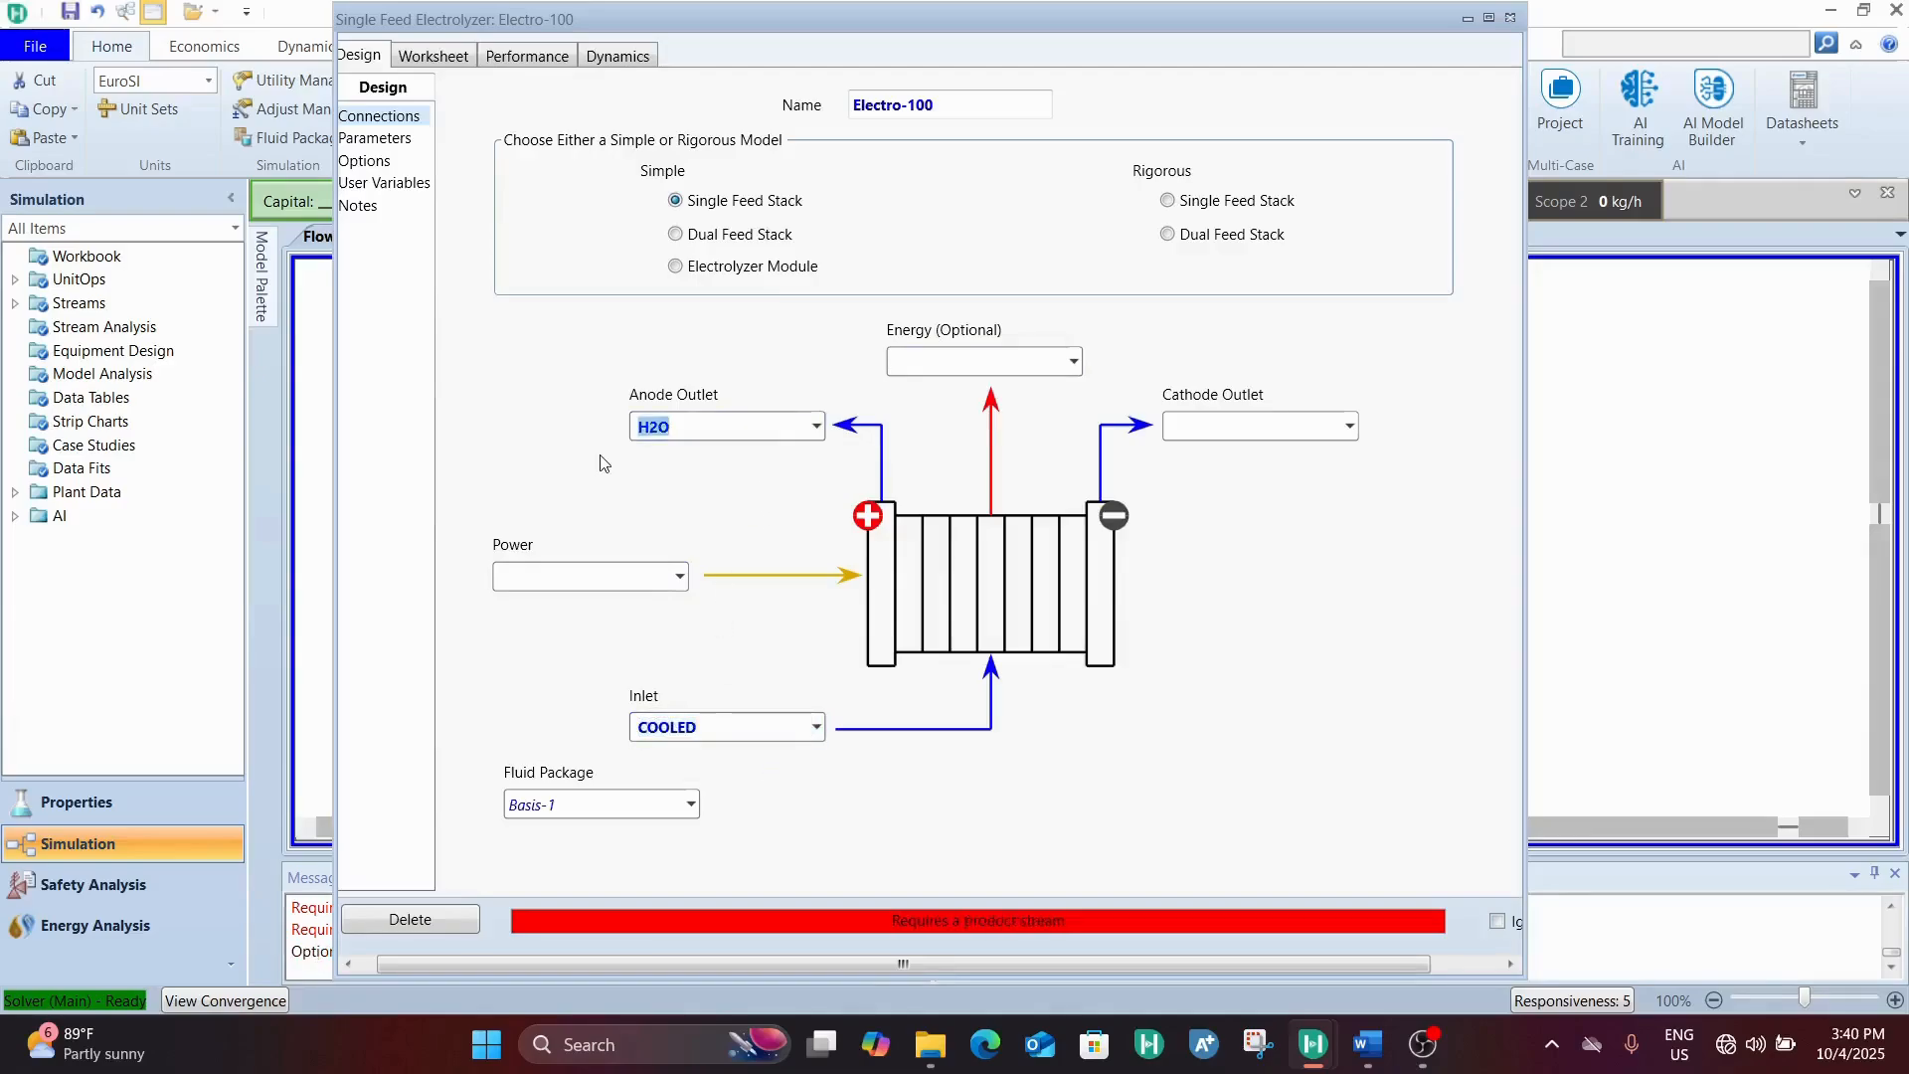
pyautogui.press('Delete')
pyautogui.click(1510, 17)
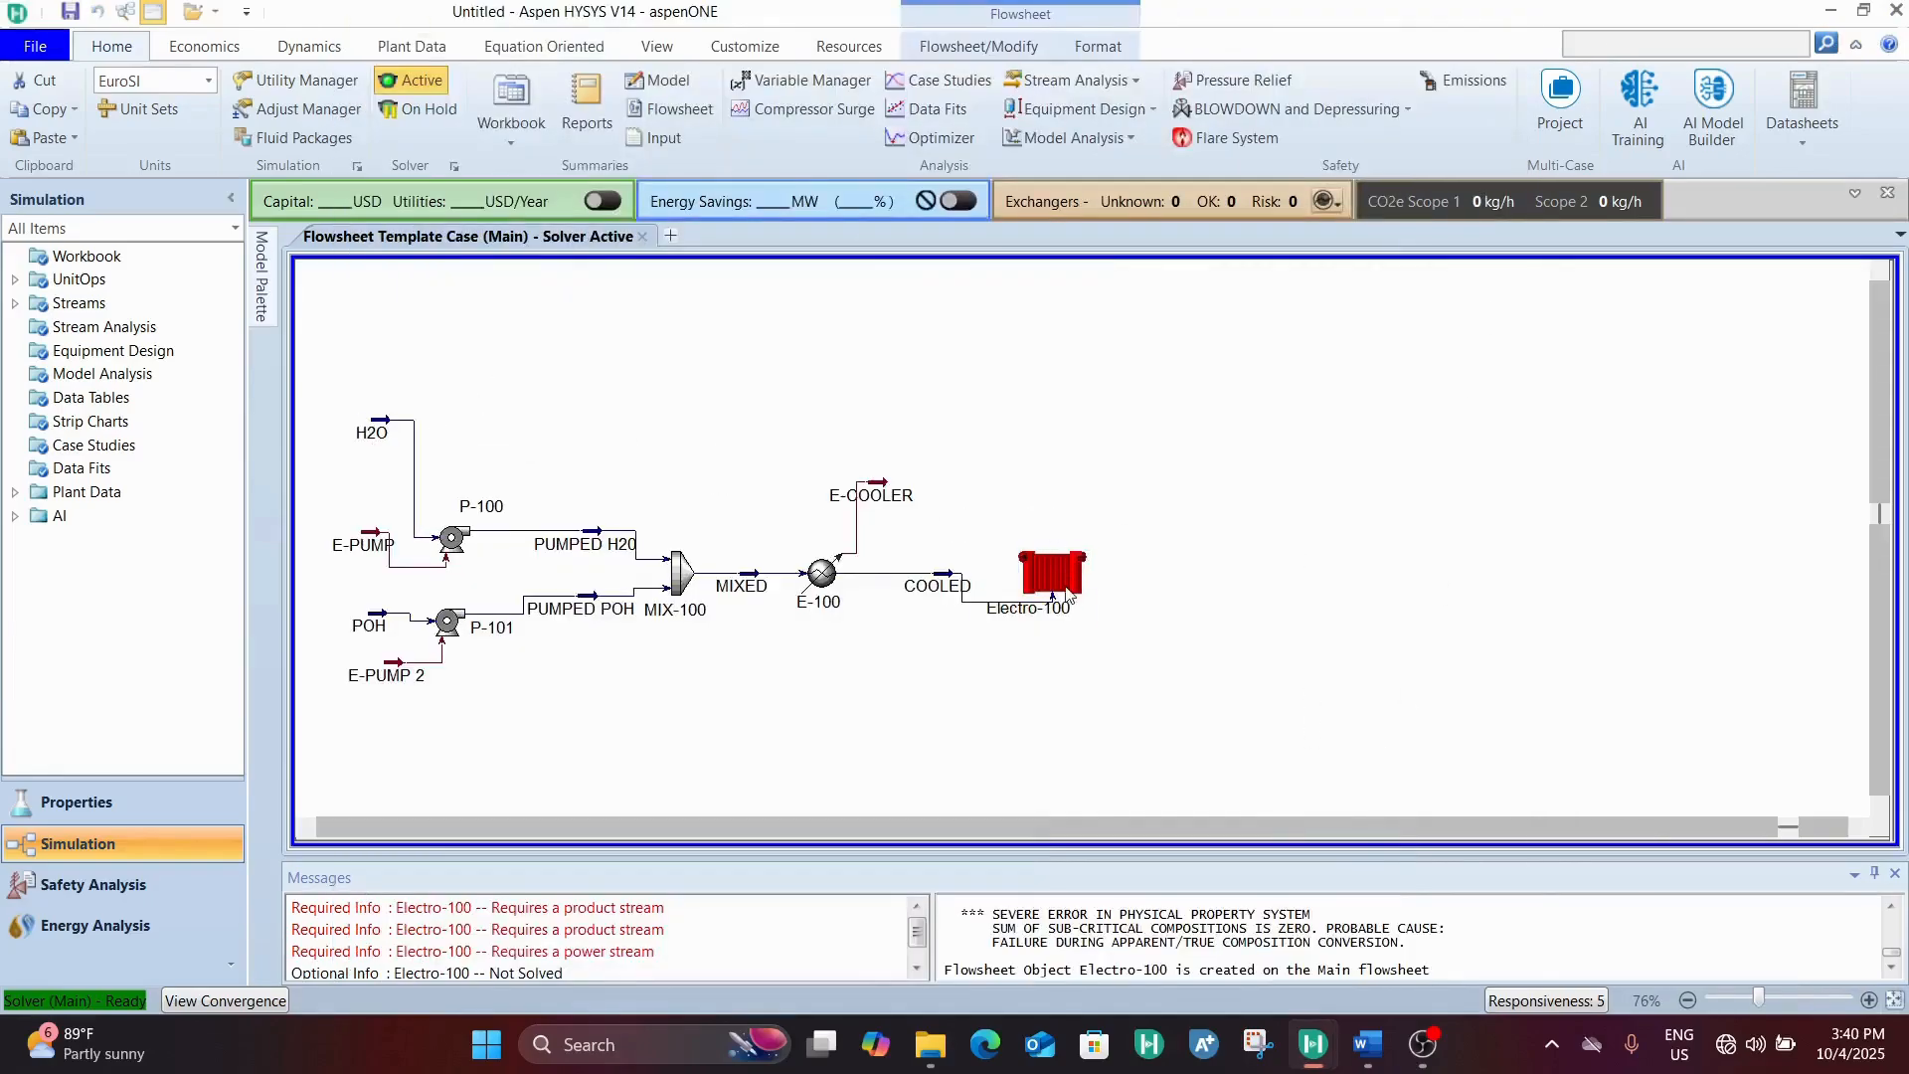
# Reopen the connections of electrolyzer Electro-100 and create an anode outlet stream named O2
pyautogui.doubleClick(1062, 586)
pyautogui.click(869, 428)
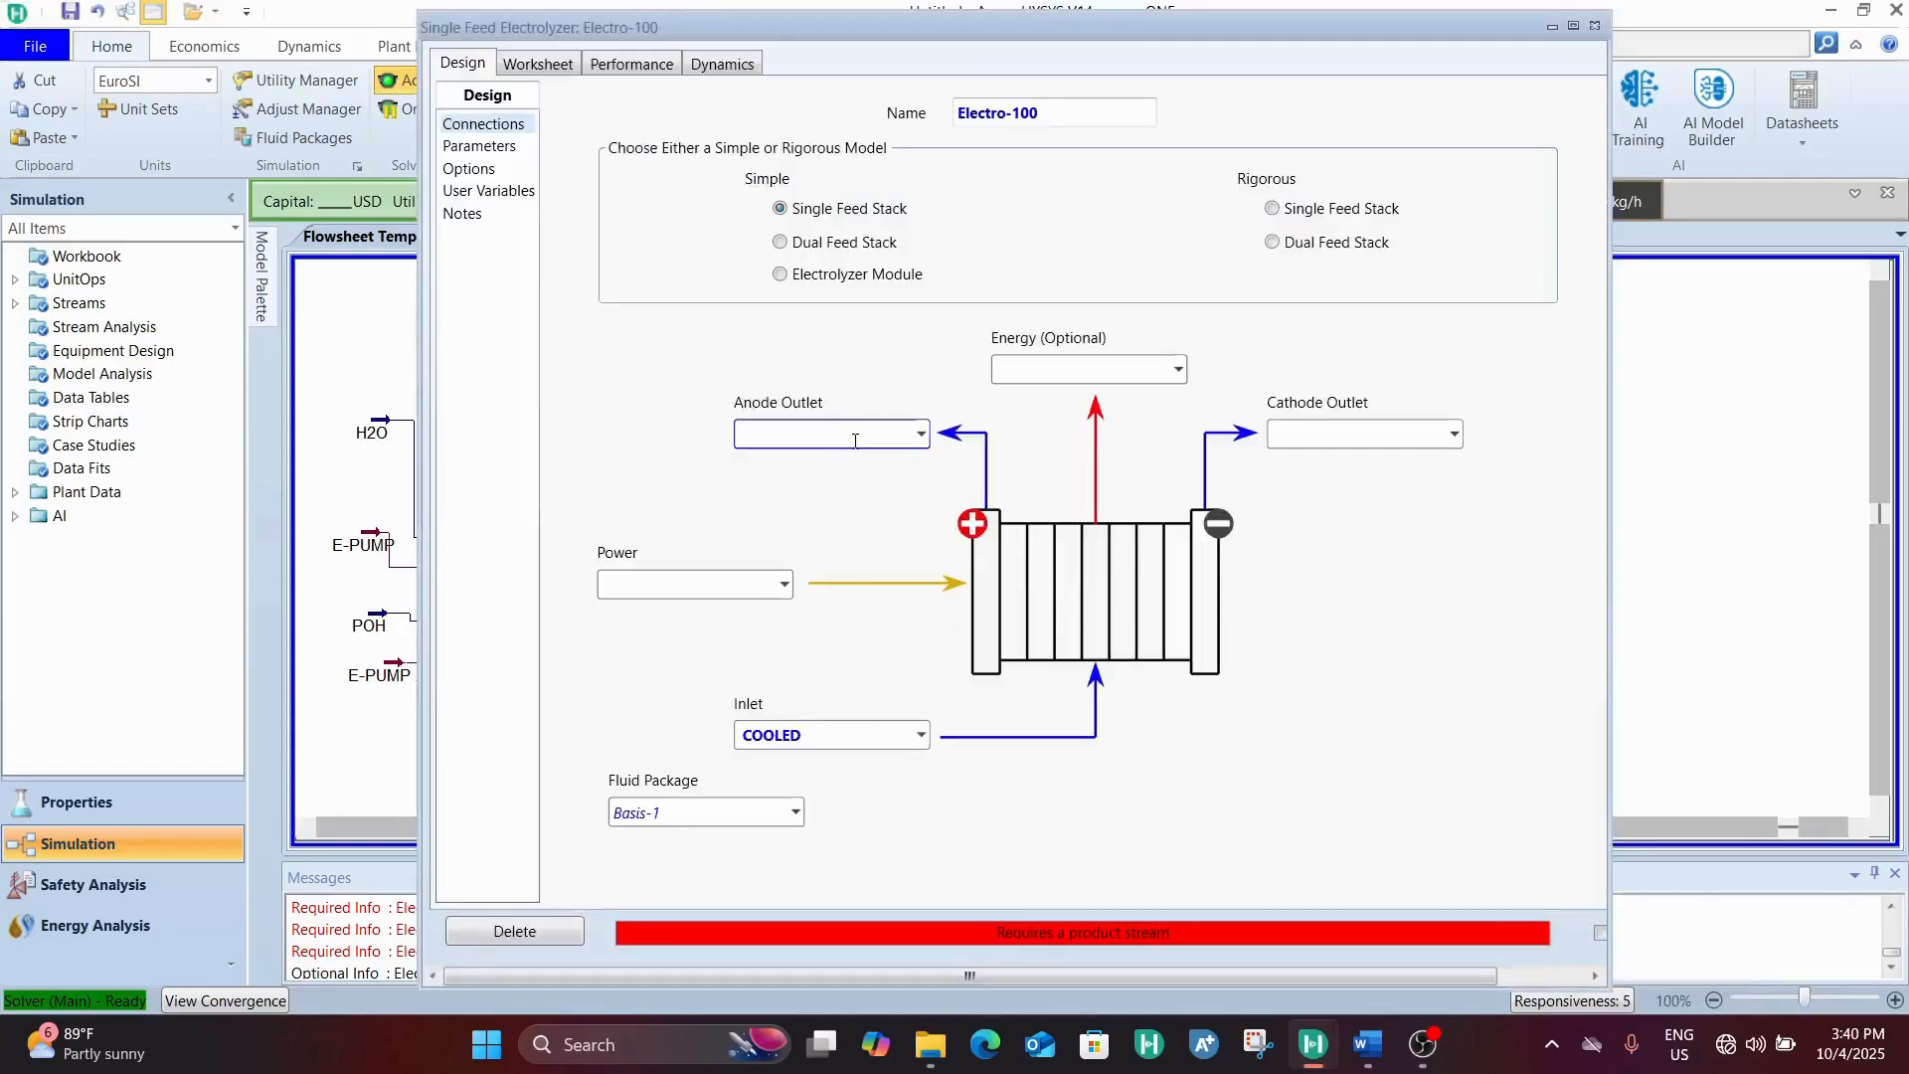
pyautogui.write('O2')
pyautogui.press('Return')
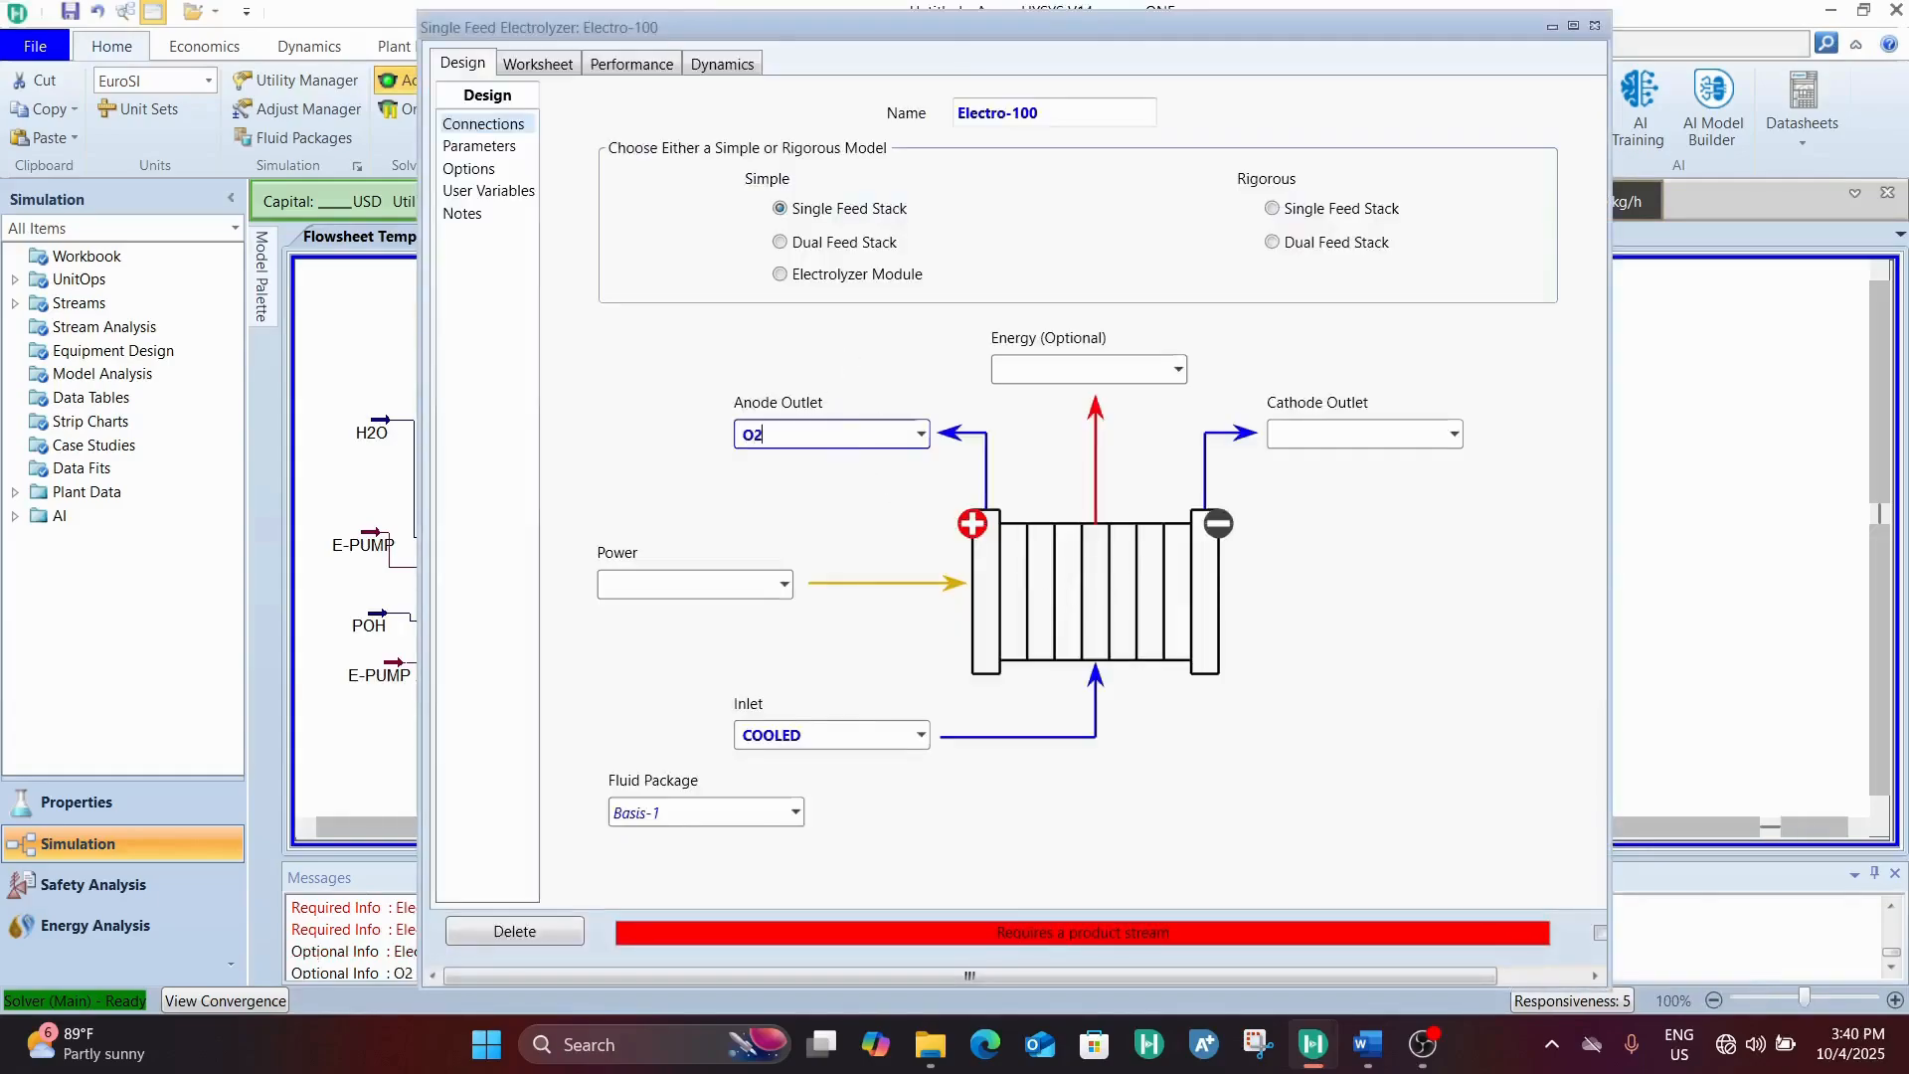
# Create the electrolyzer's cathode outlet stream with the name H+
pyautogui.click(1366, 425)
pyautogui.write('H2')
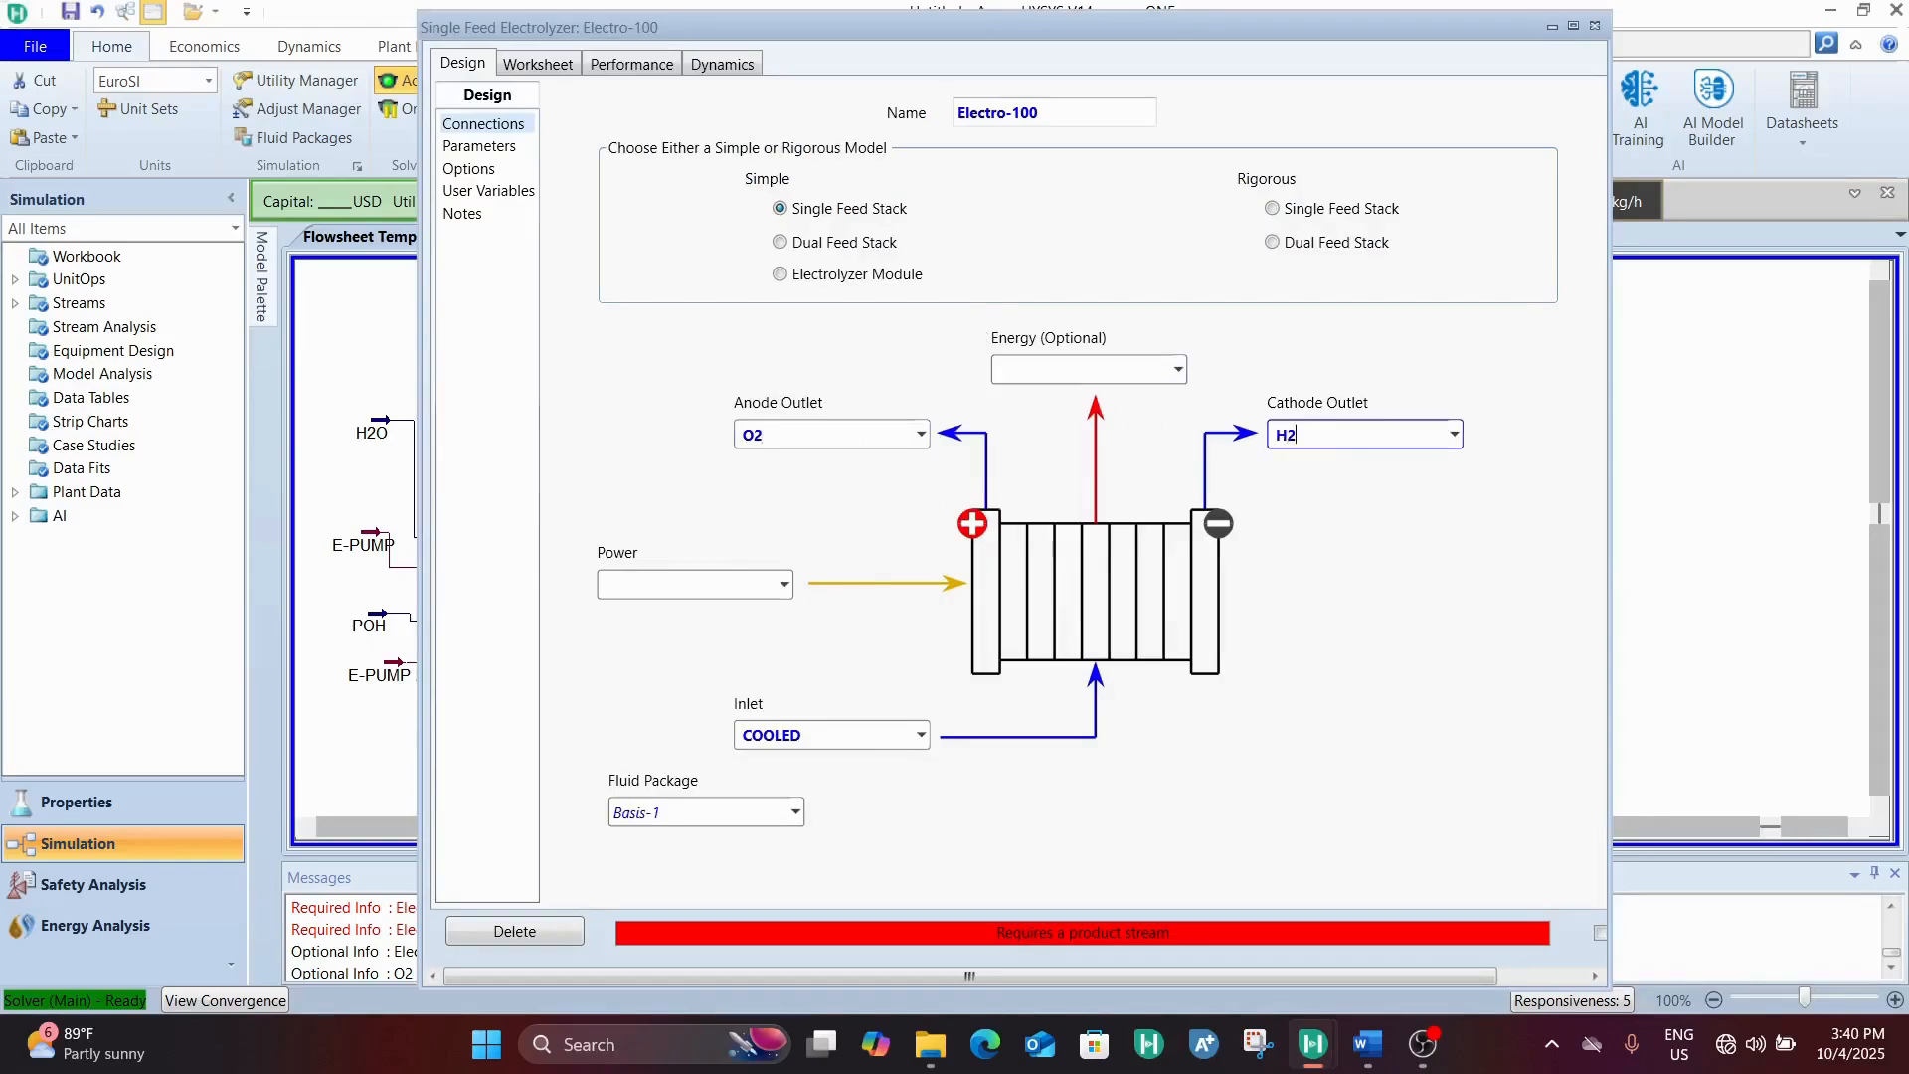
pyautogui.press('BackSpace')
pyautogui.write('=')
pyautogui.press('Return')
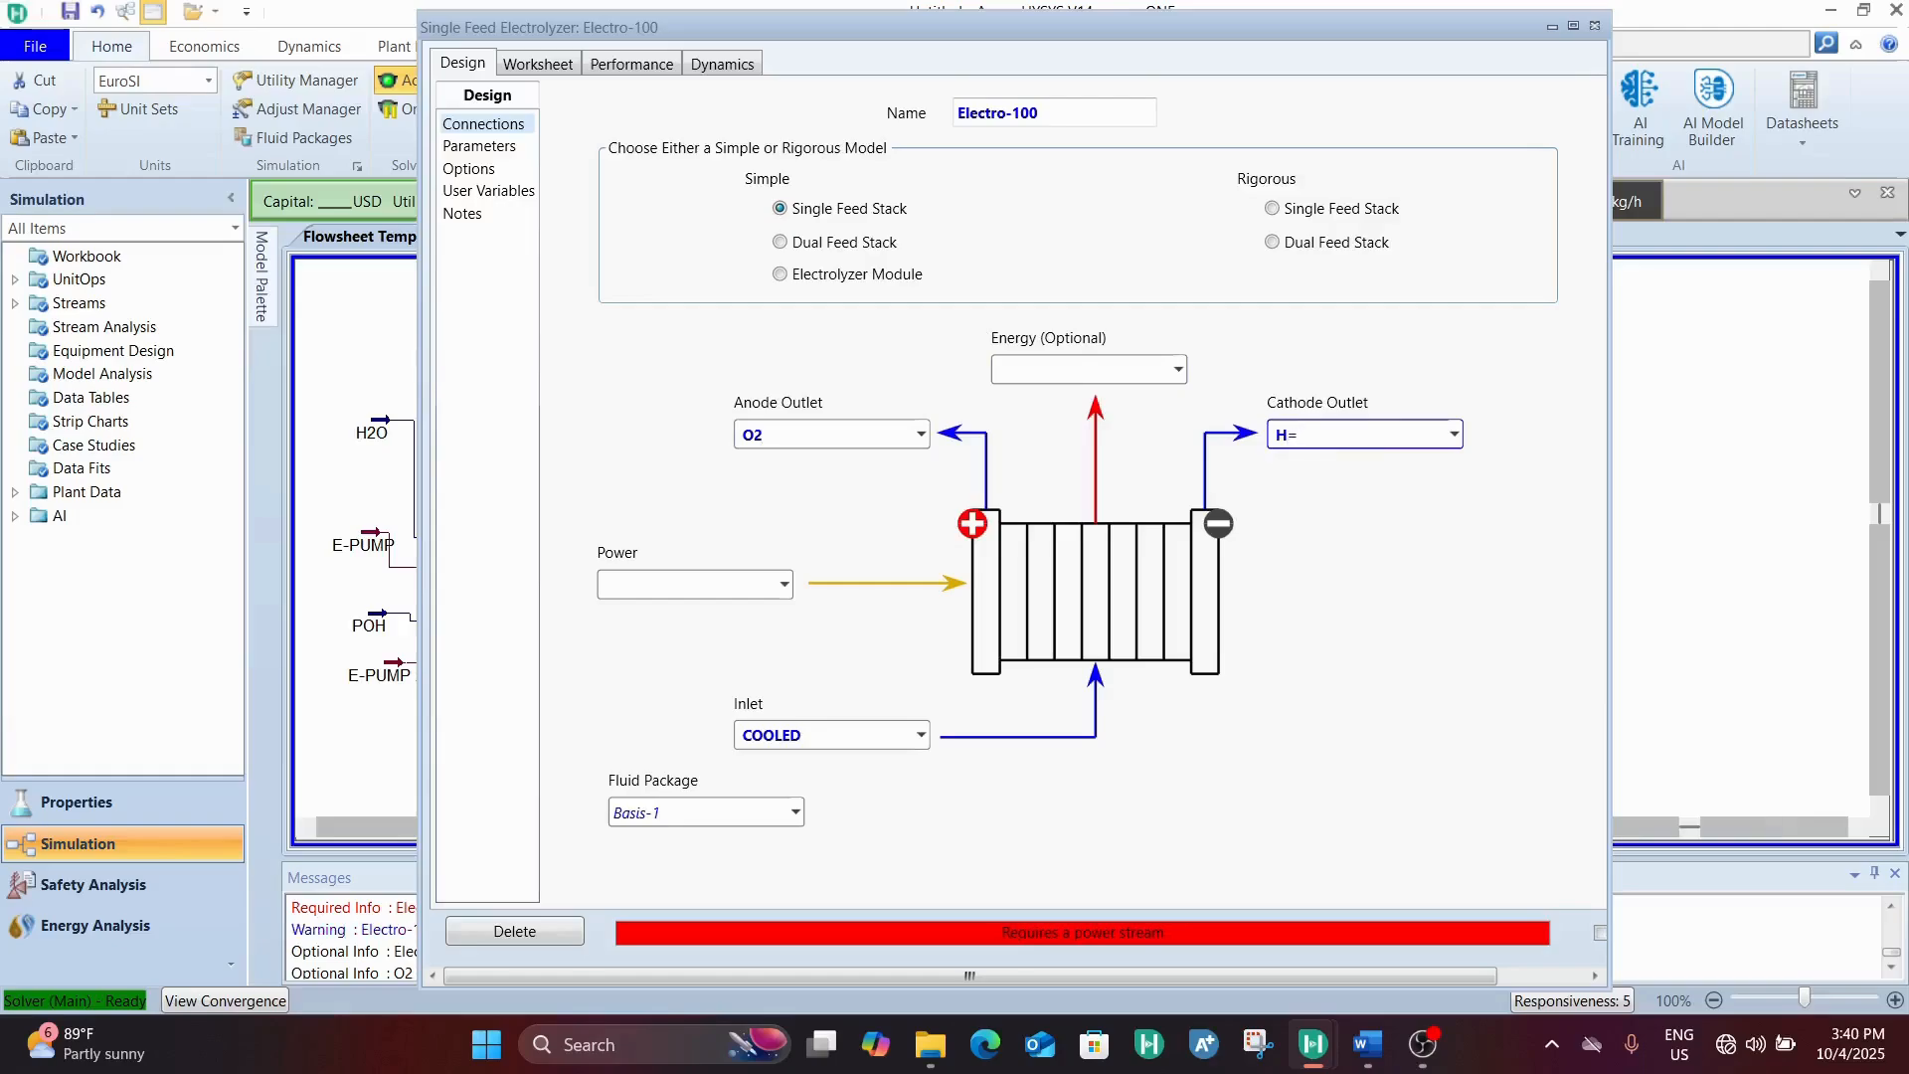
pyautogui.press('BackSpace')
# Change the anode outlet stream's name to O- and close the electrolyzer window
pyautogui.click(816, 434)
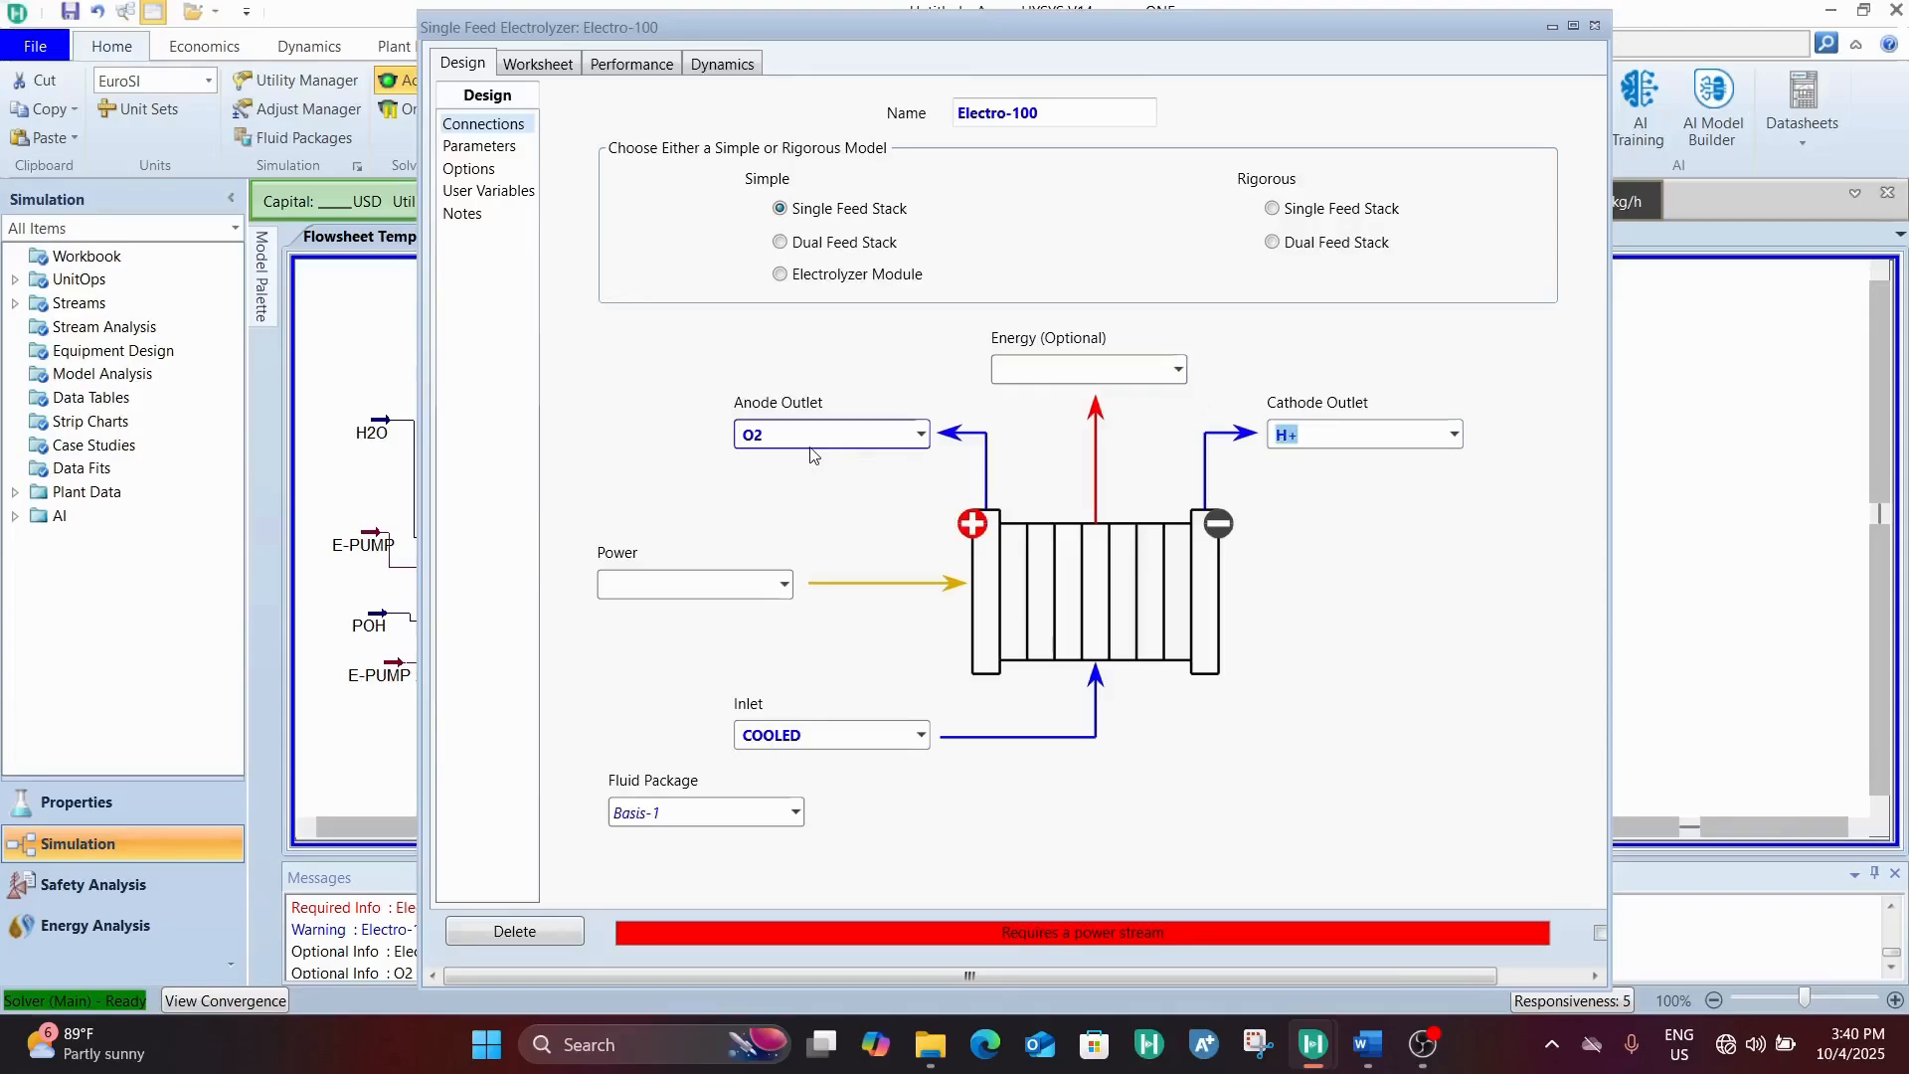
pyautogui.click(816, 433)
pyautogui.press('BackSpace')
pyautogui.write('-')
pyautogui.press('Return')
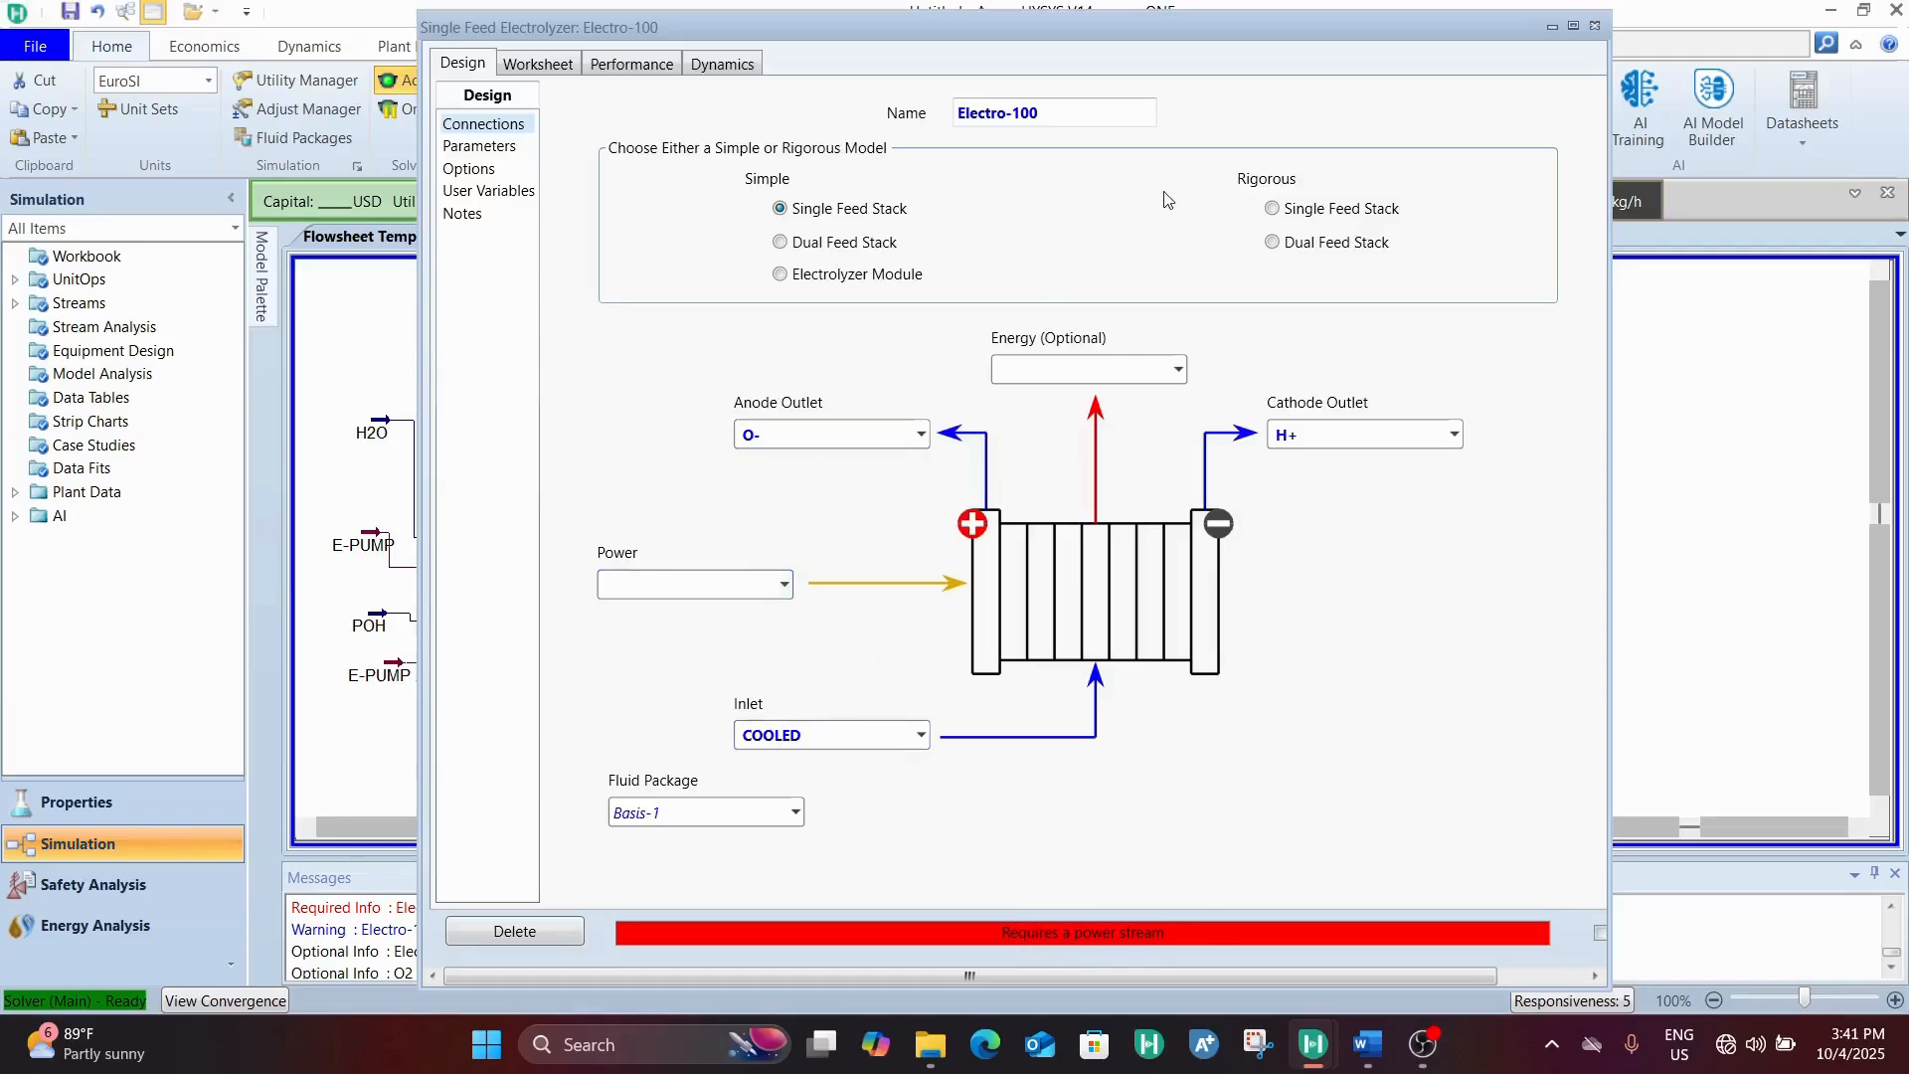
pyautogui.click(1594, 27)
# Place a material stream on the flowsheet above electrolyzer Electro-100
pyautogui.moveTo(266, 298)
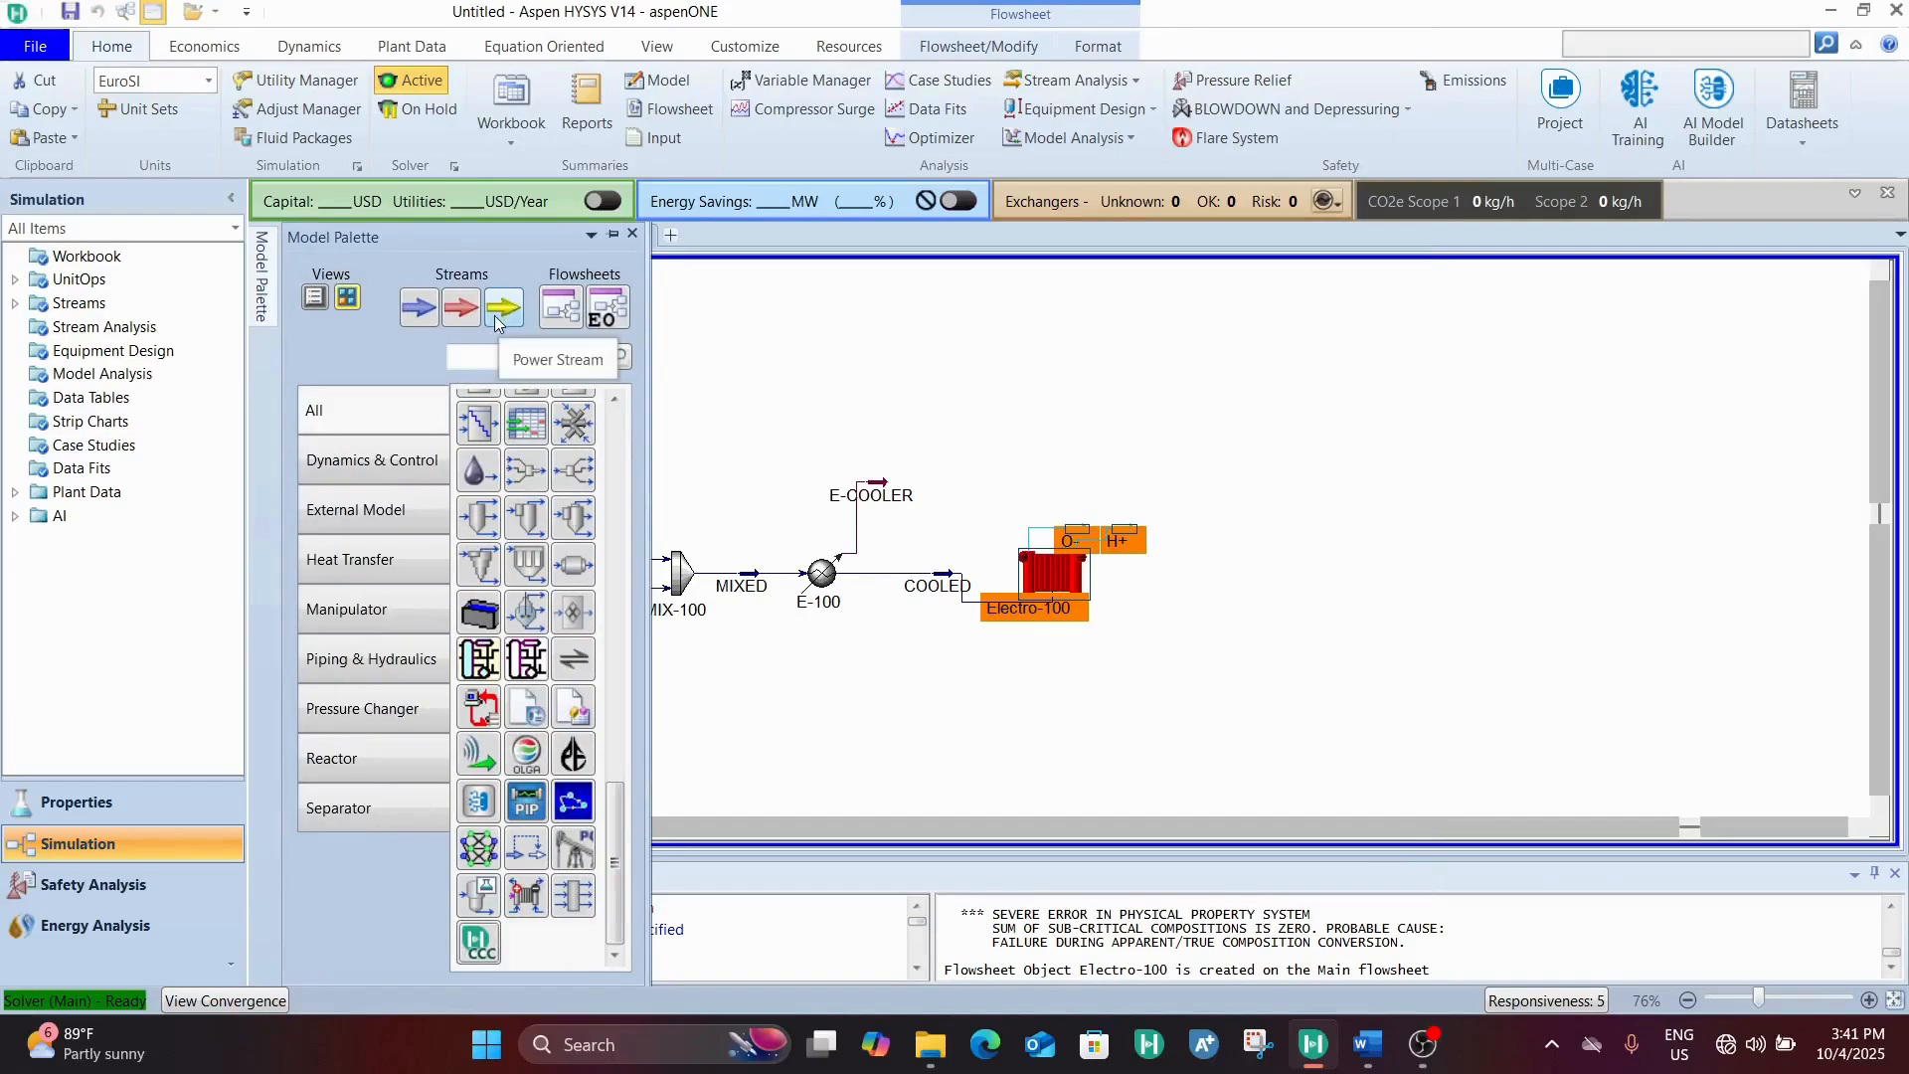
pyautogui.click(423, 309)
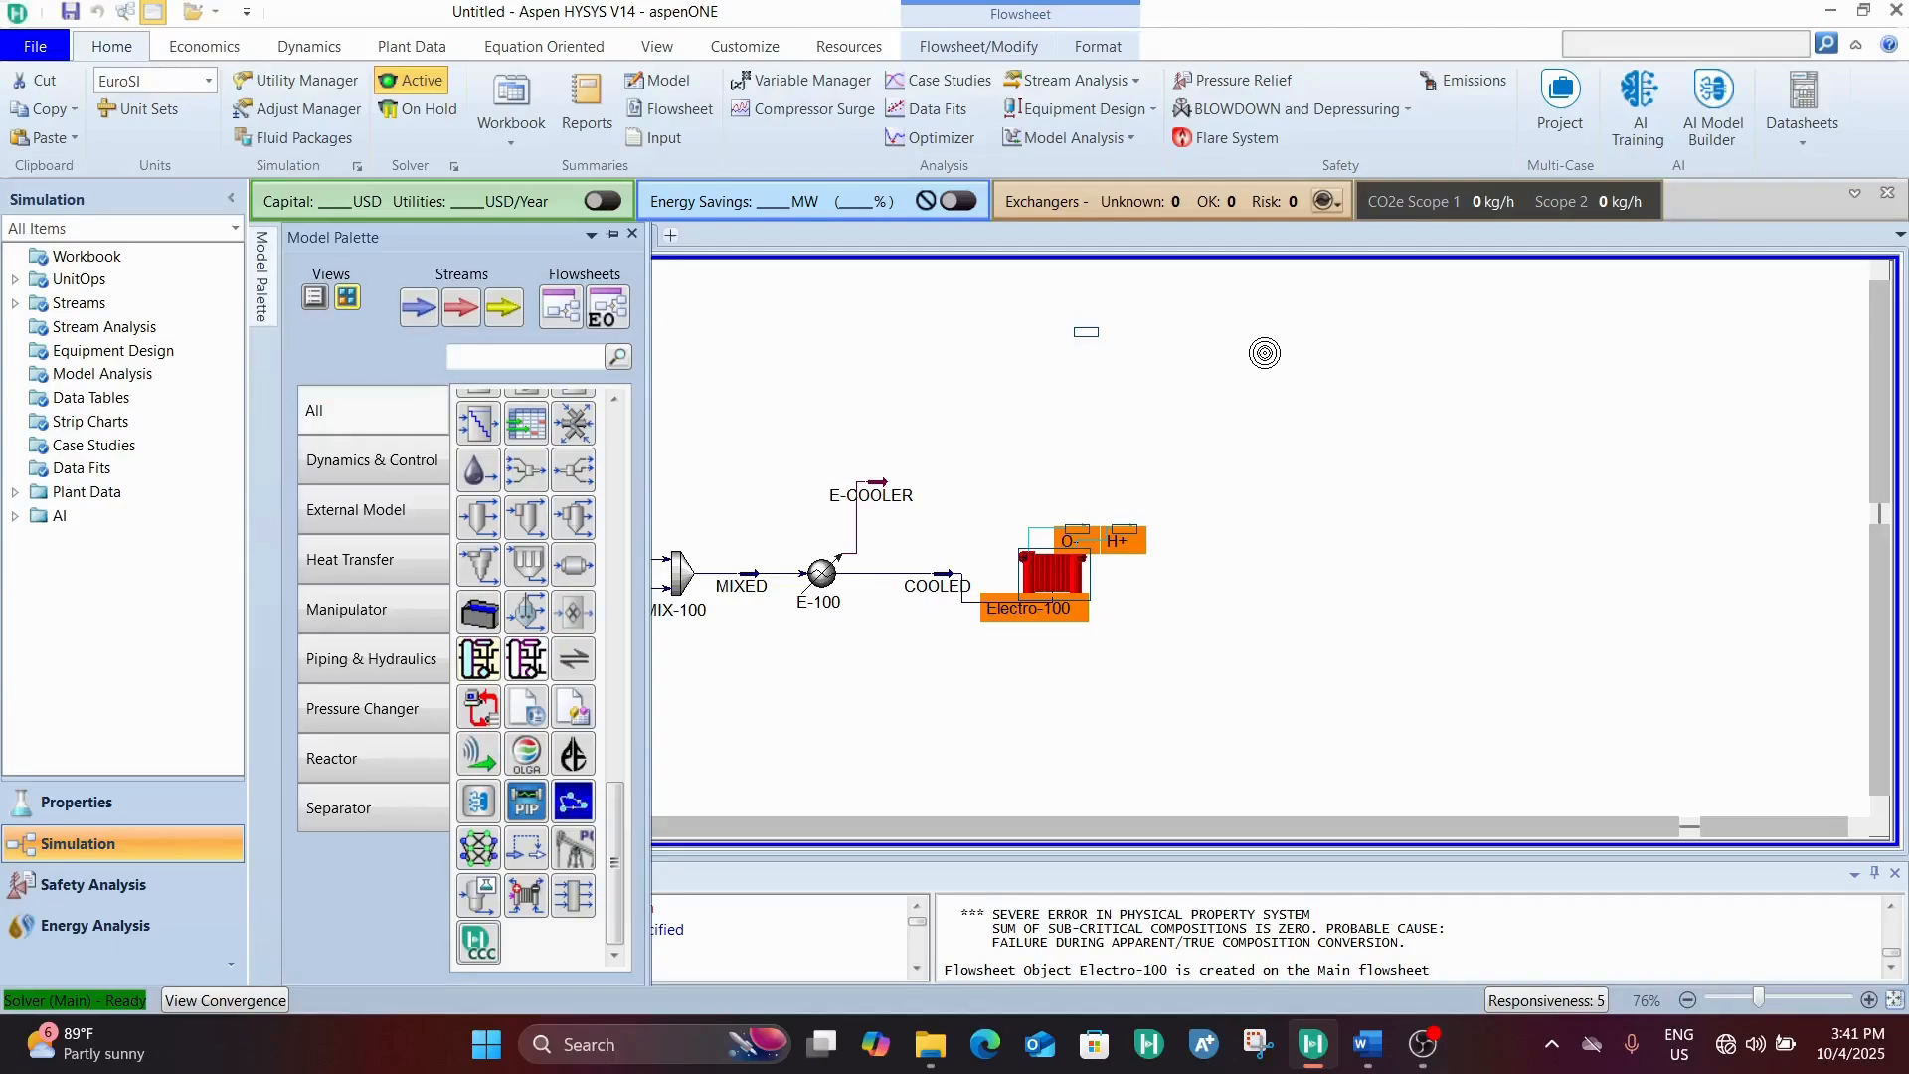
pyautogui.click(1264, 353)
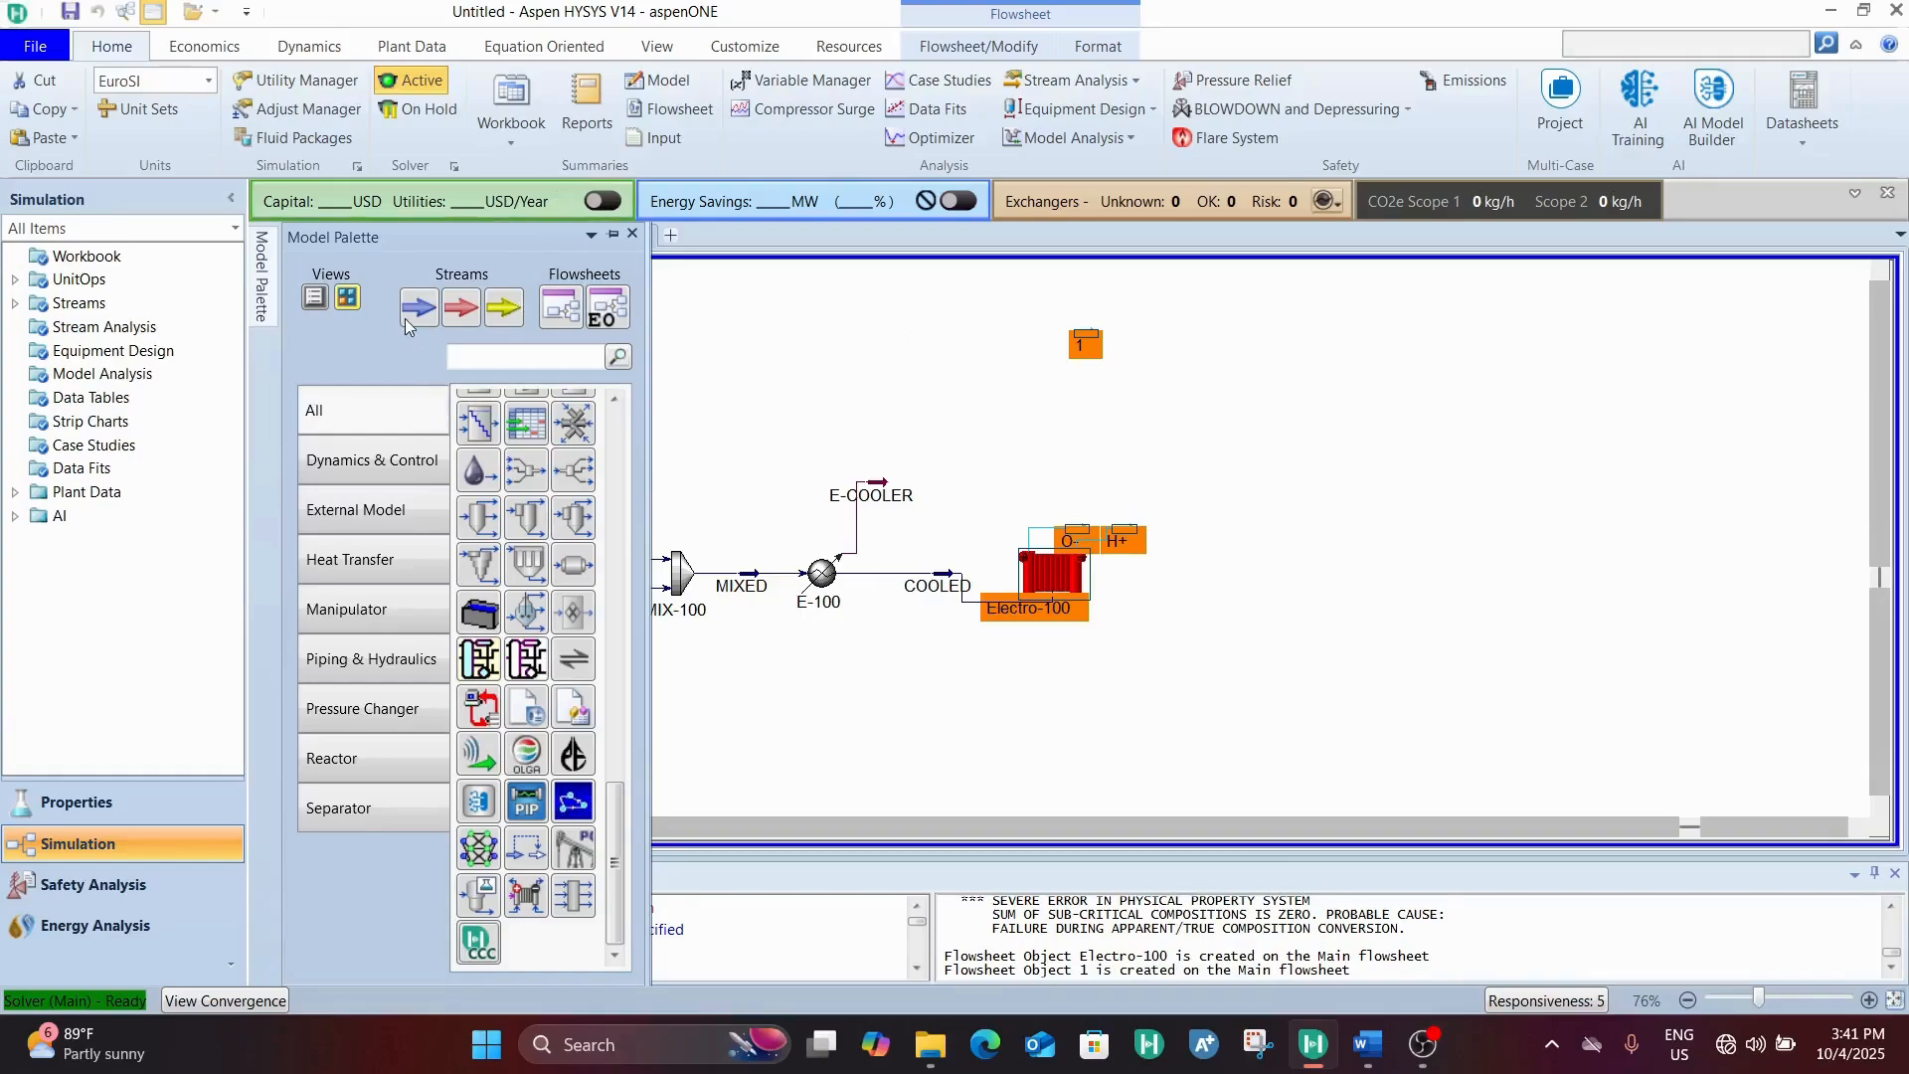
# Place a power stream on the flowsheet below the COOLED stream
pyautogui.click(502, 309)
pyautogui.click(1024, 761)
pyautogui.click(1138, 733)
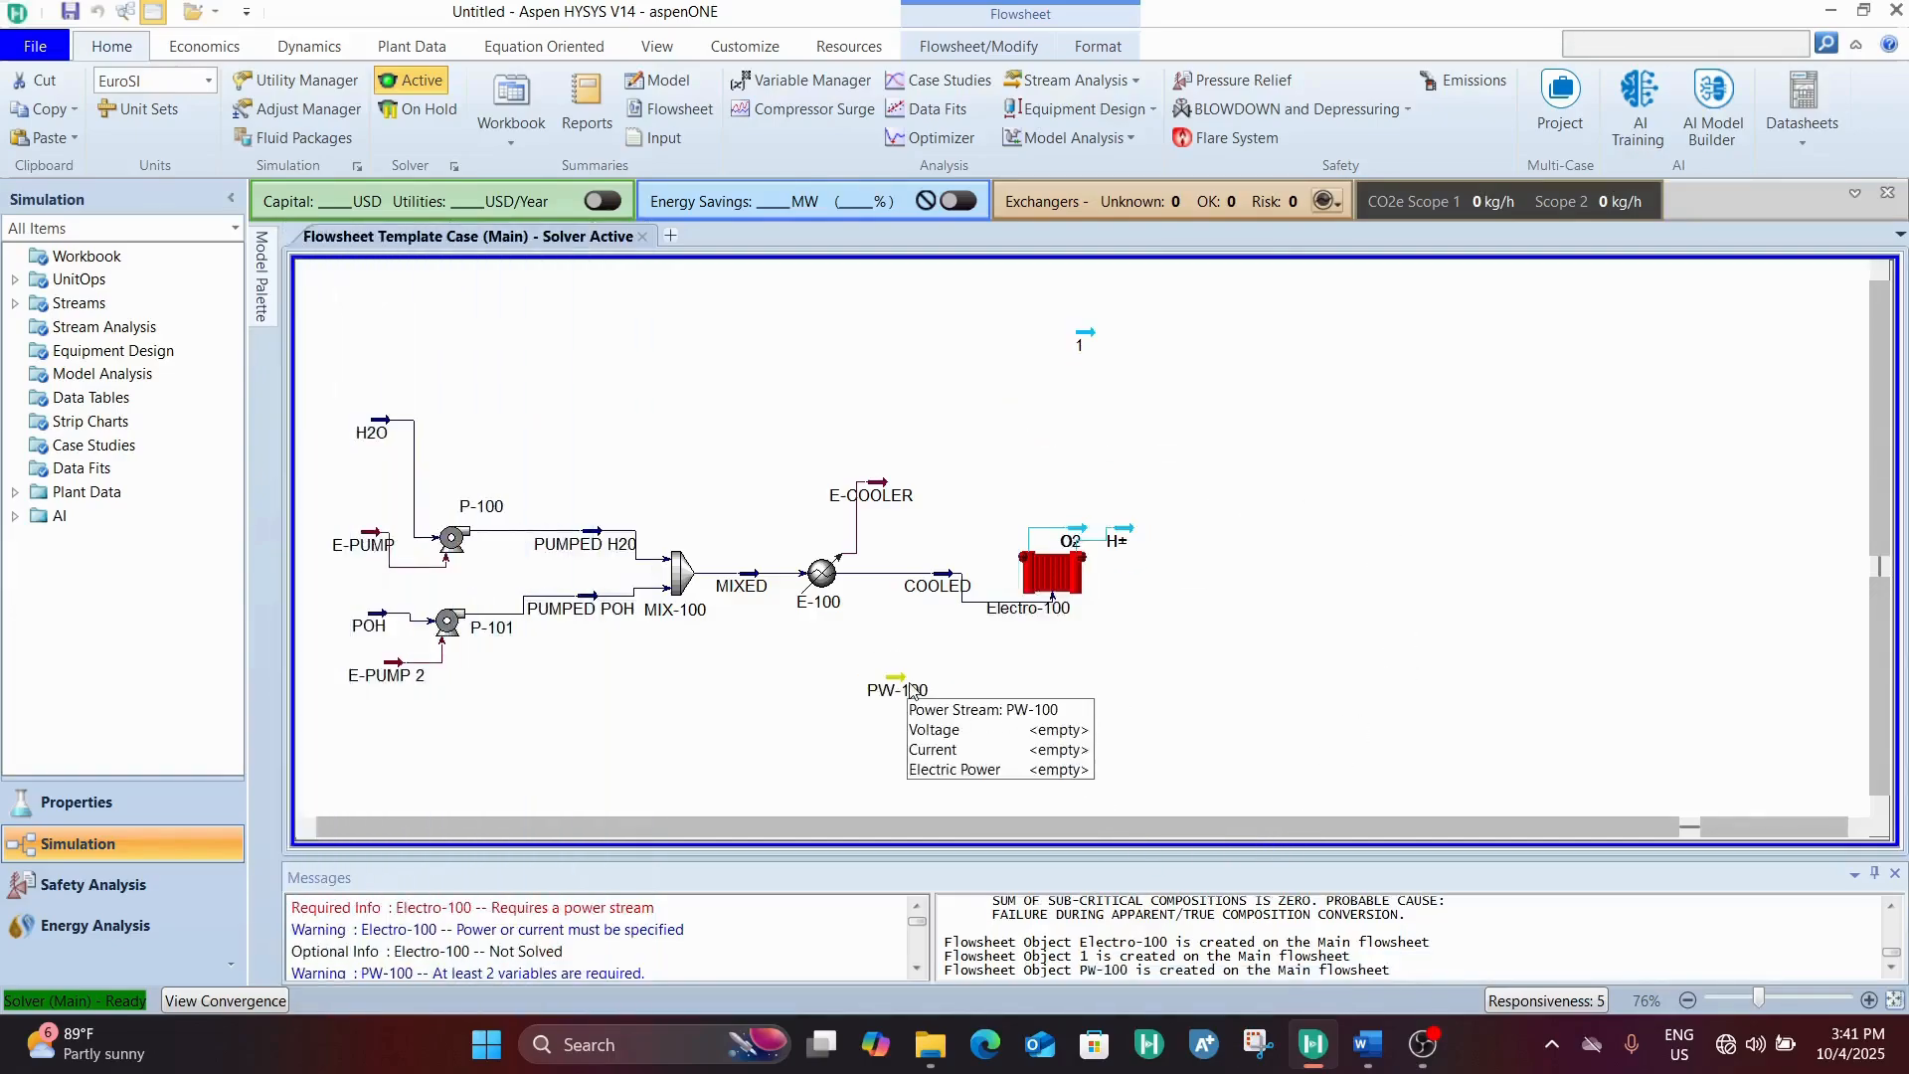
# Delete the unneeded material stream 1 above the electrolyzer
pyautogui.click(1085, 343)
pyautogui.rightClick(1086, 343)
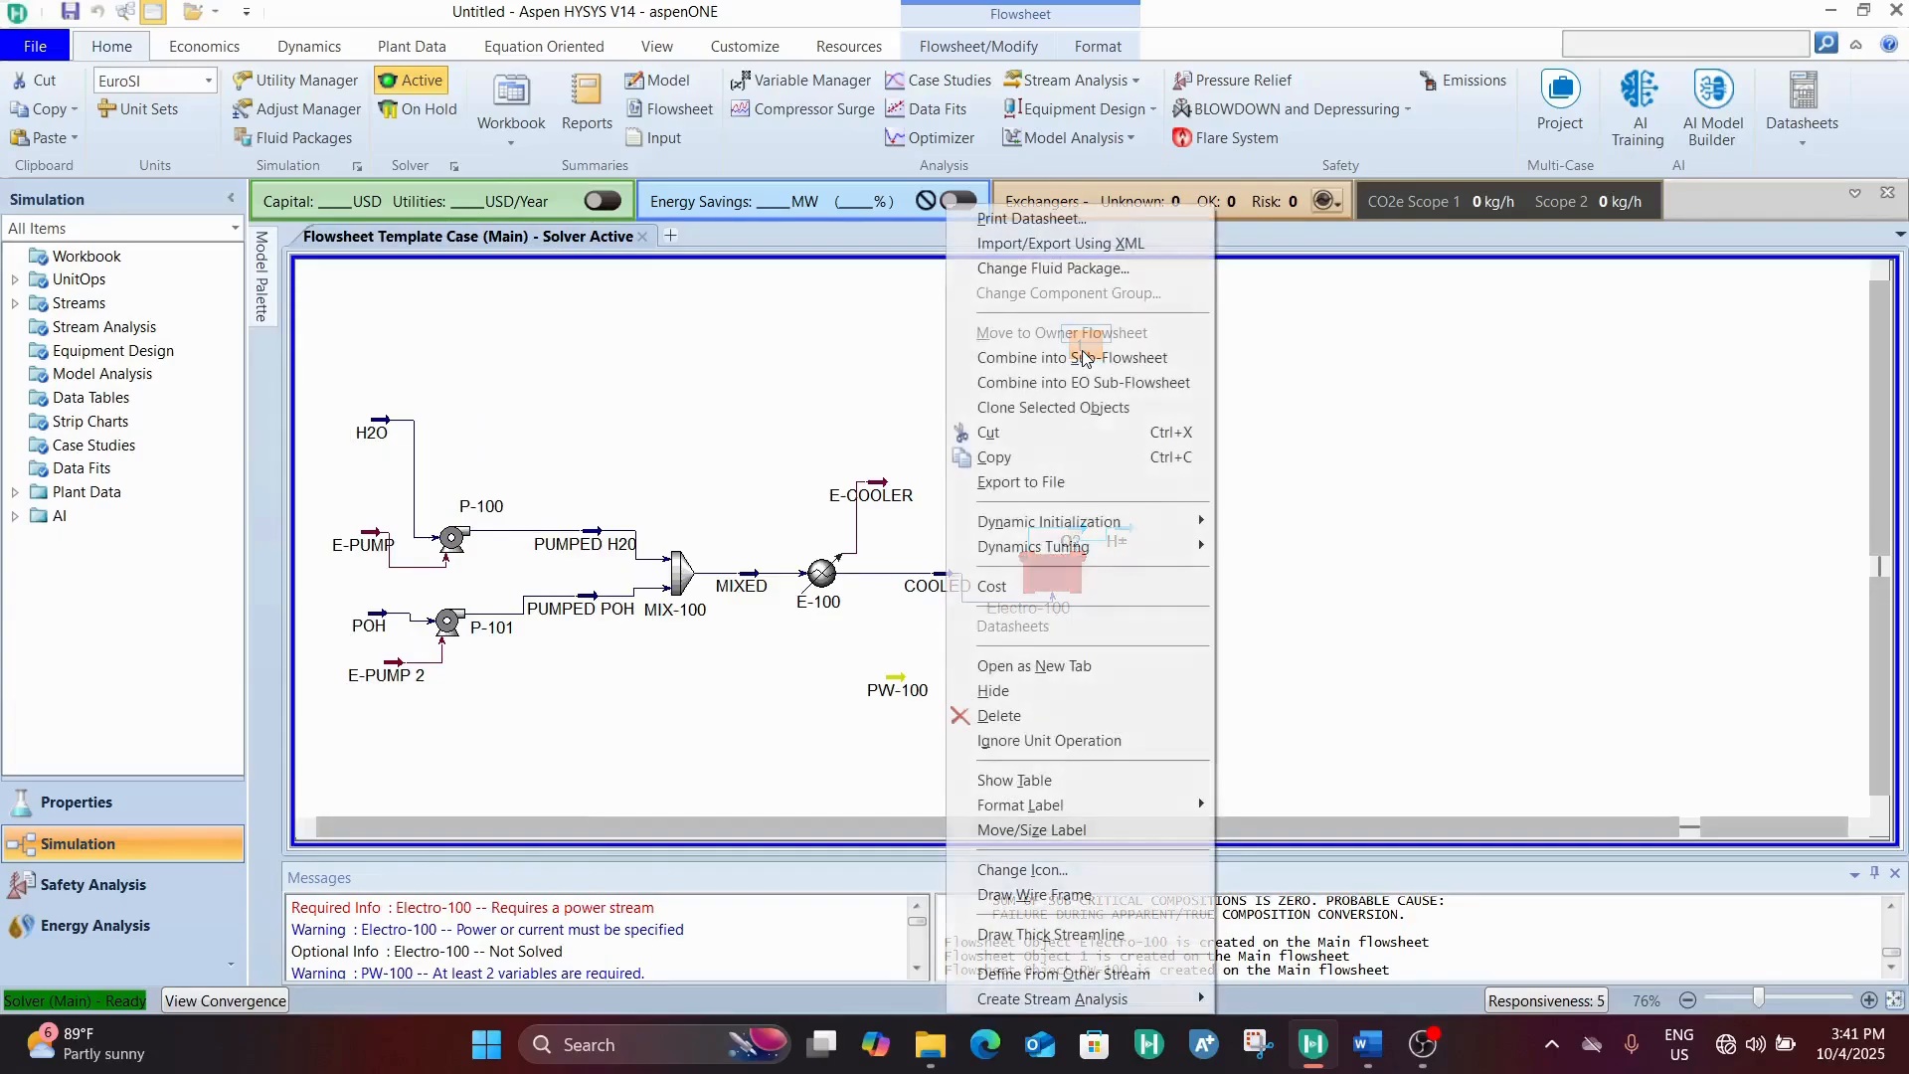
pyautogui.click(999, 716)
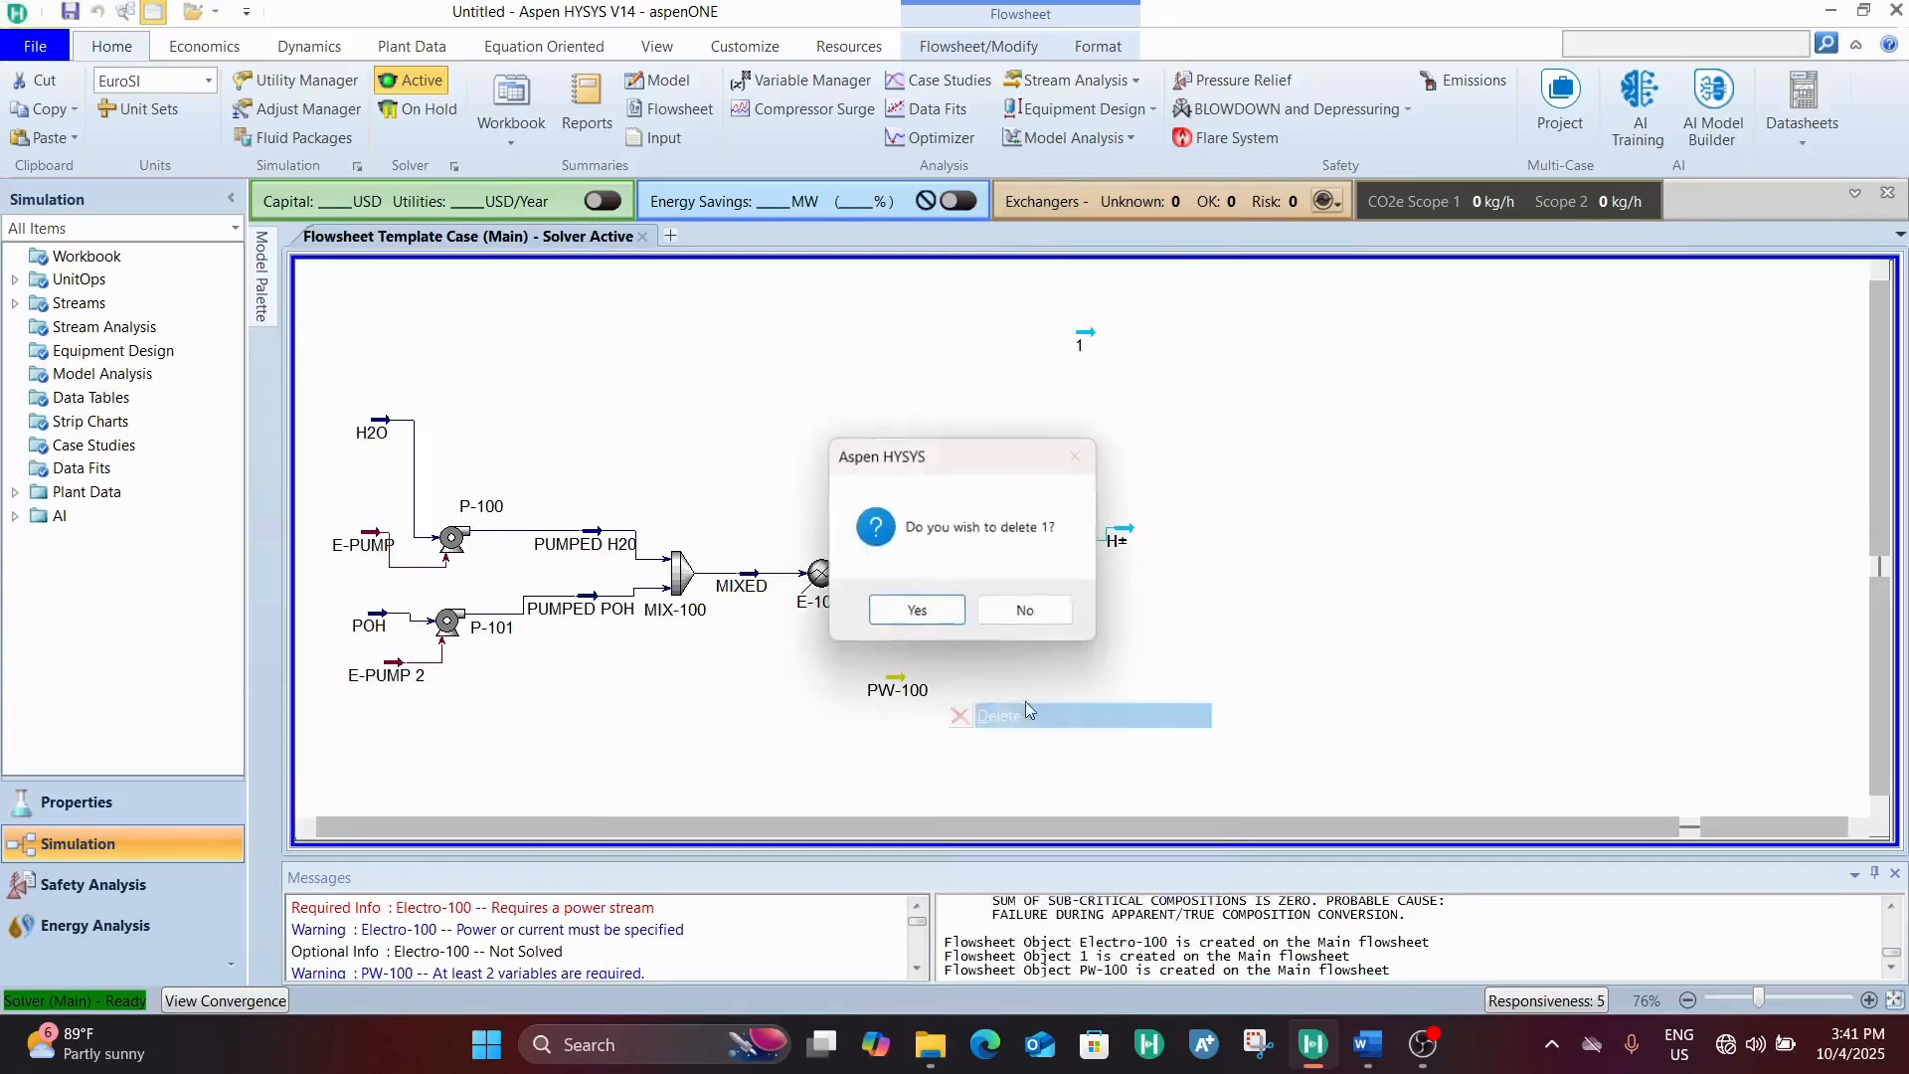
pyautogui.click(929, 611)
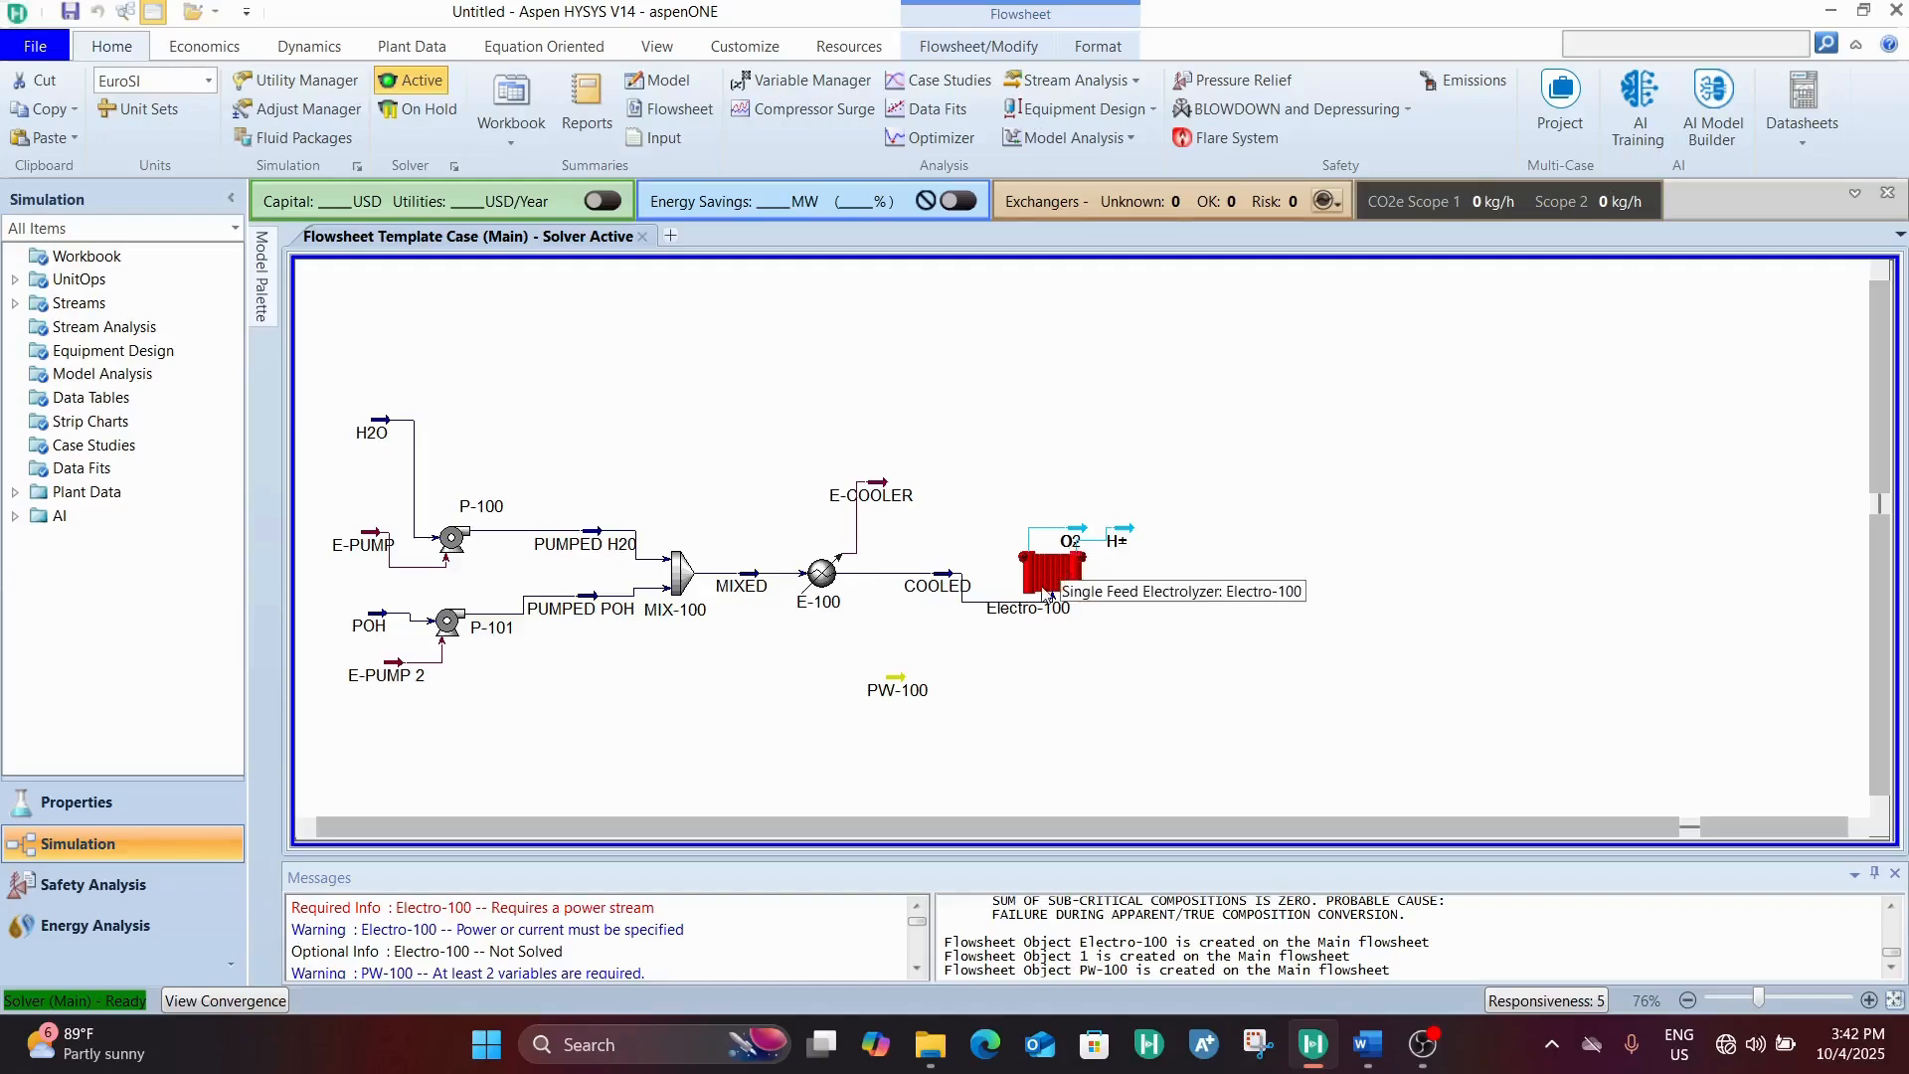
# Open electrolyzer Electro-100 and connect PW-100 as its power stream
pyautogui.click(1070, 559)
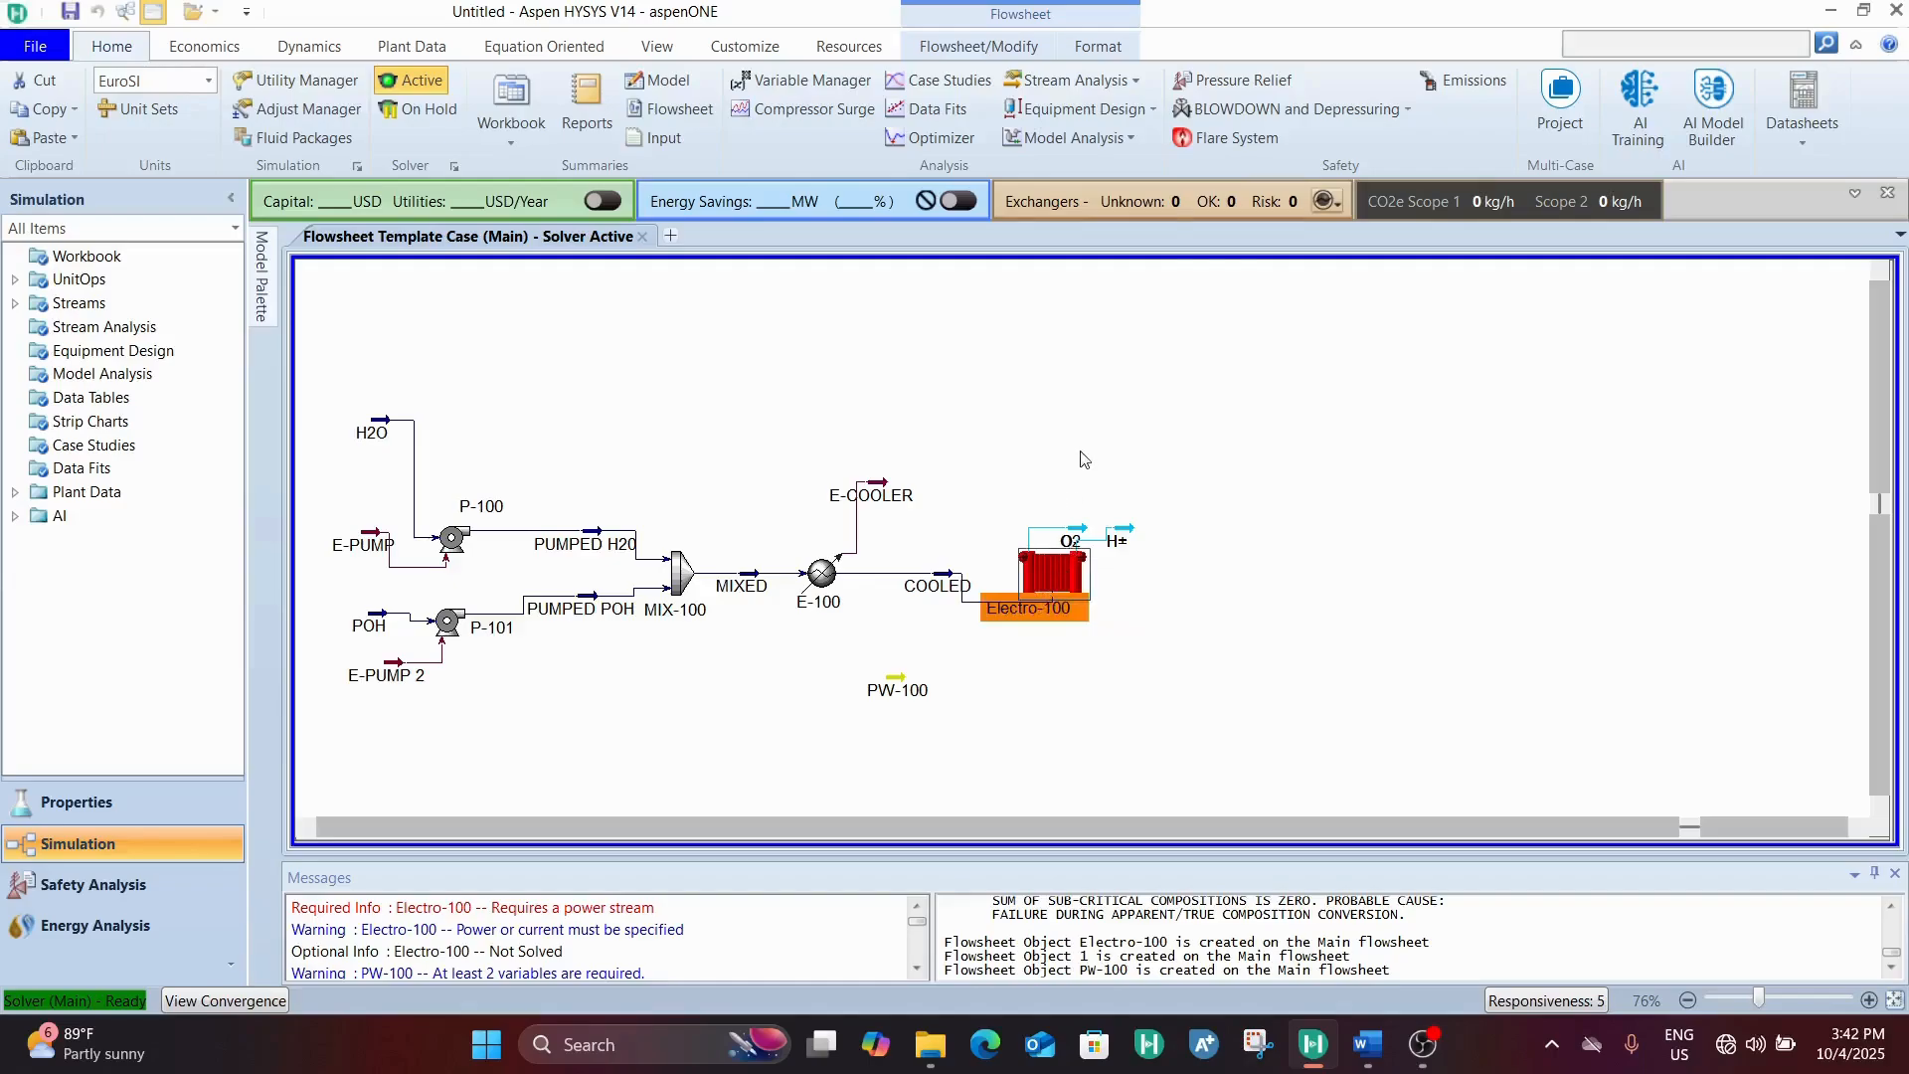
pyautogui.click(1069, 545)
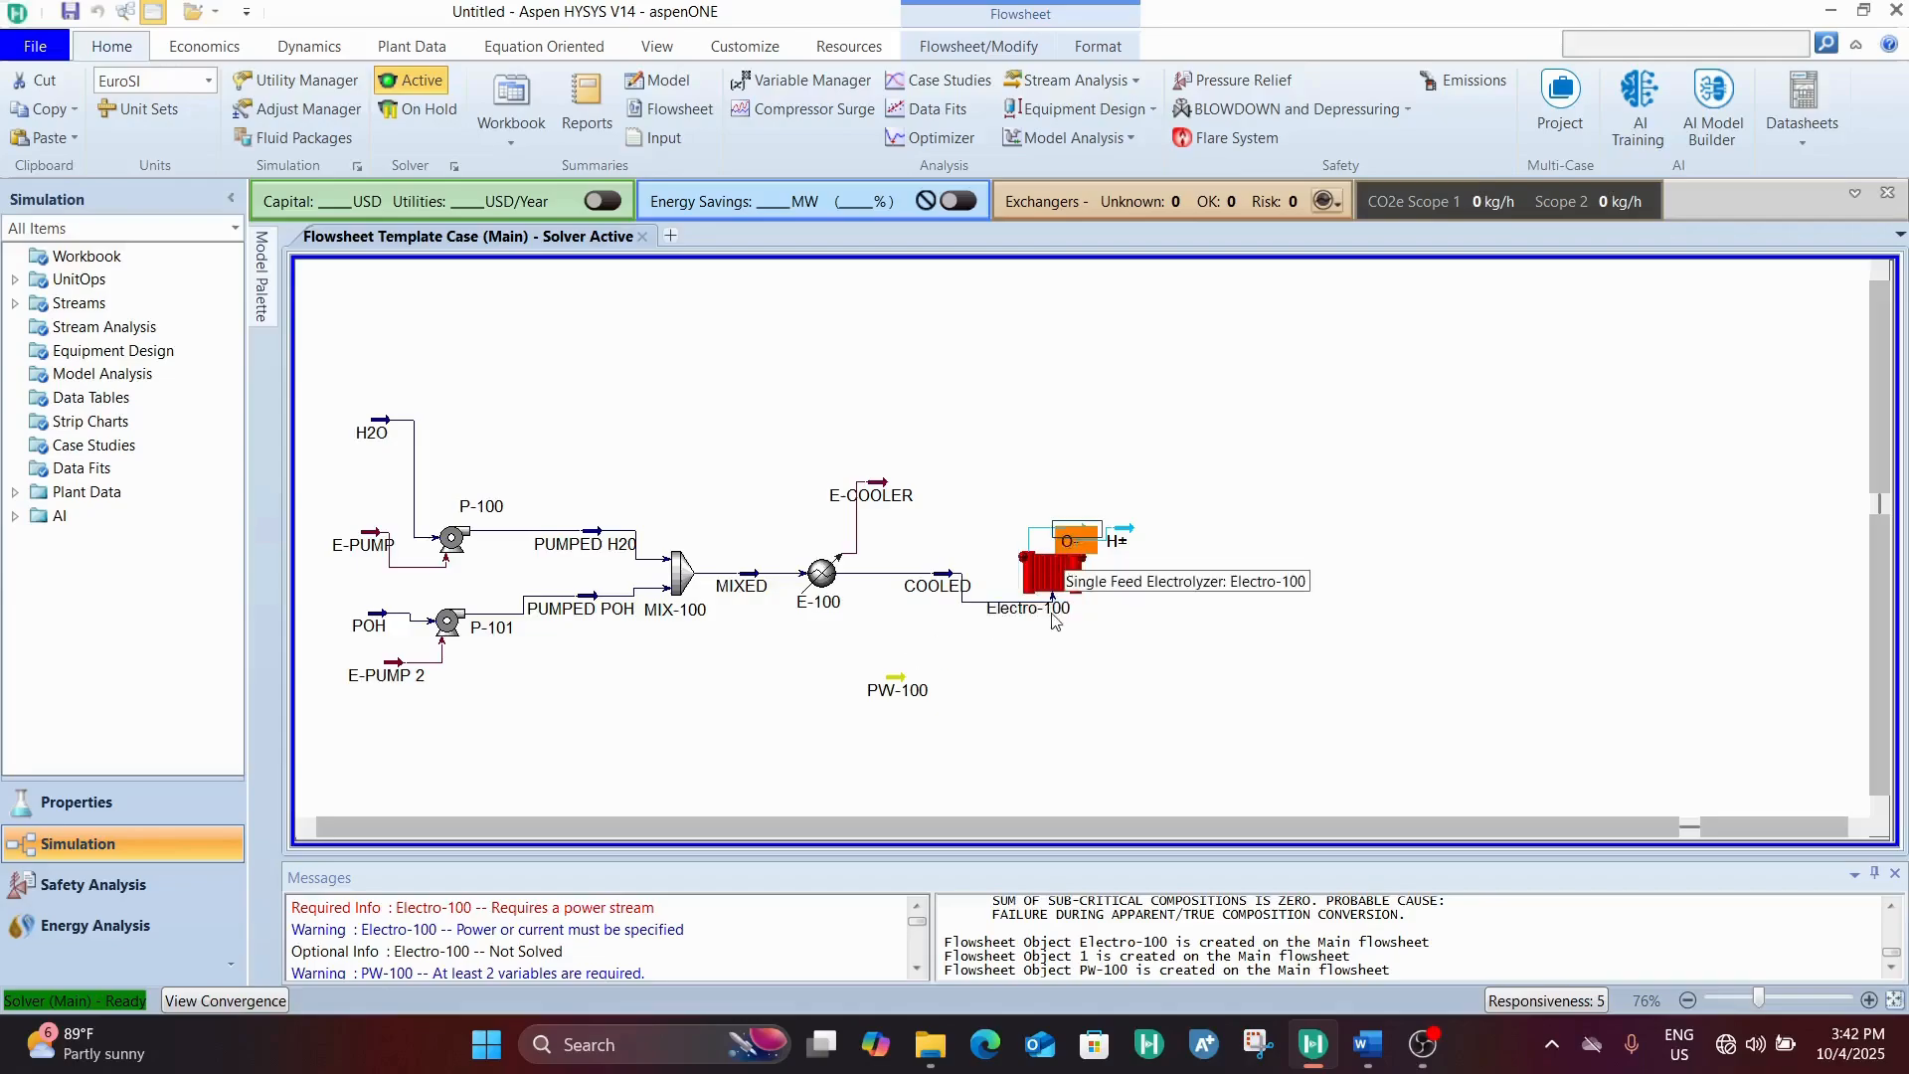
pyautogui.doubleClick(1058, 587)
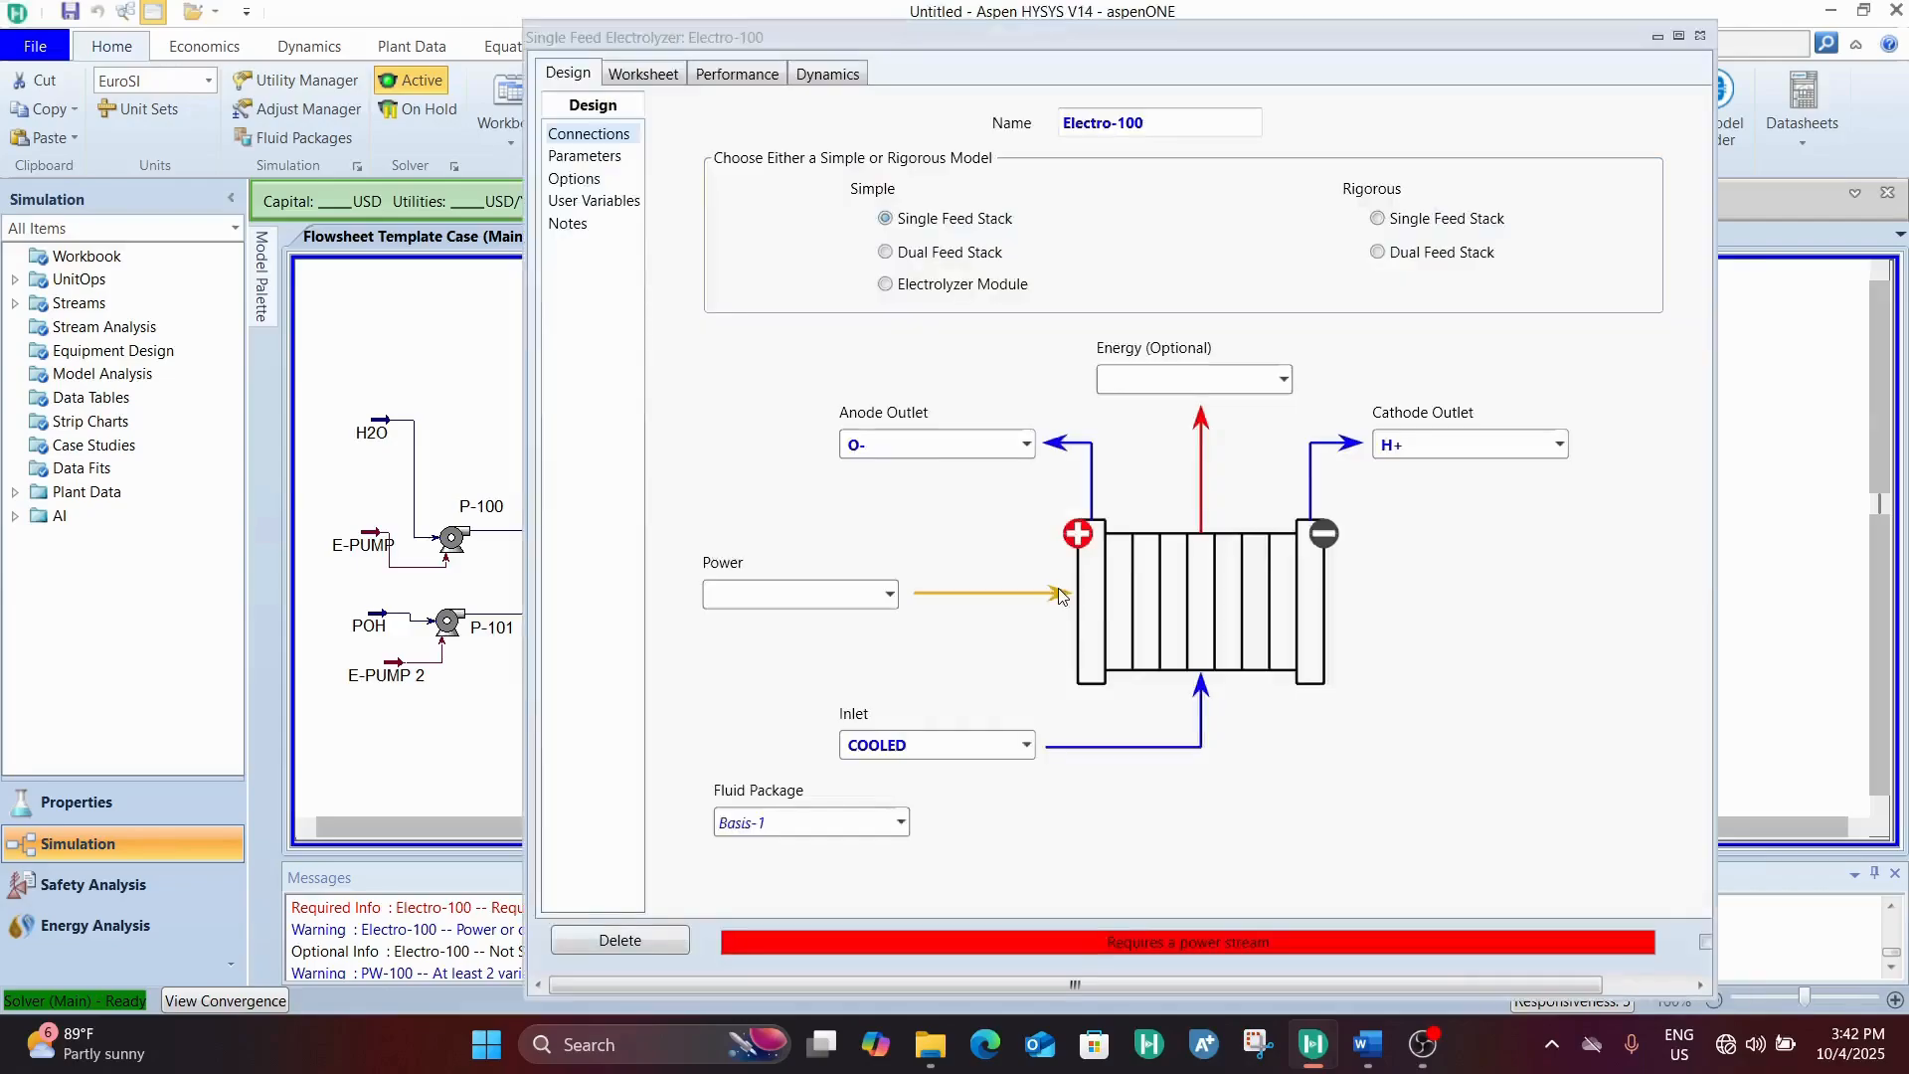
pyautogui.click(890, 598)
pyautogui.click(841, 634)
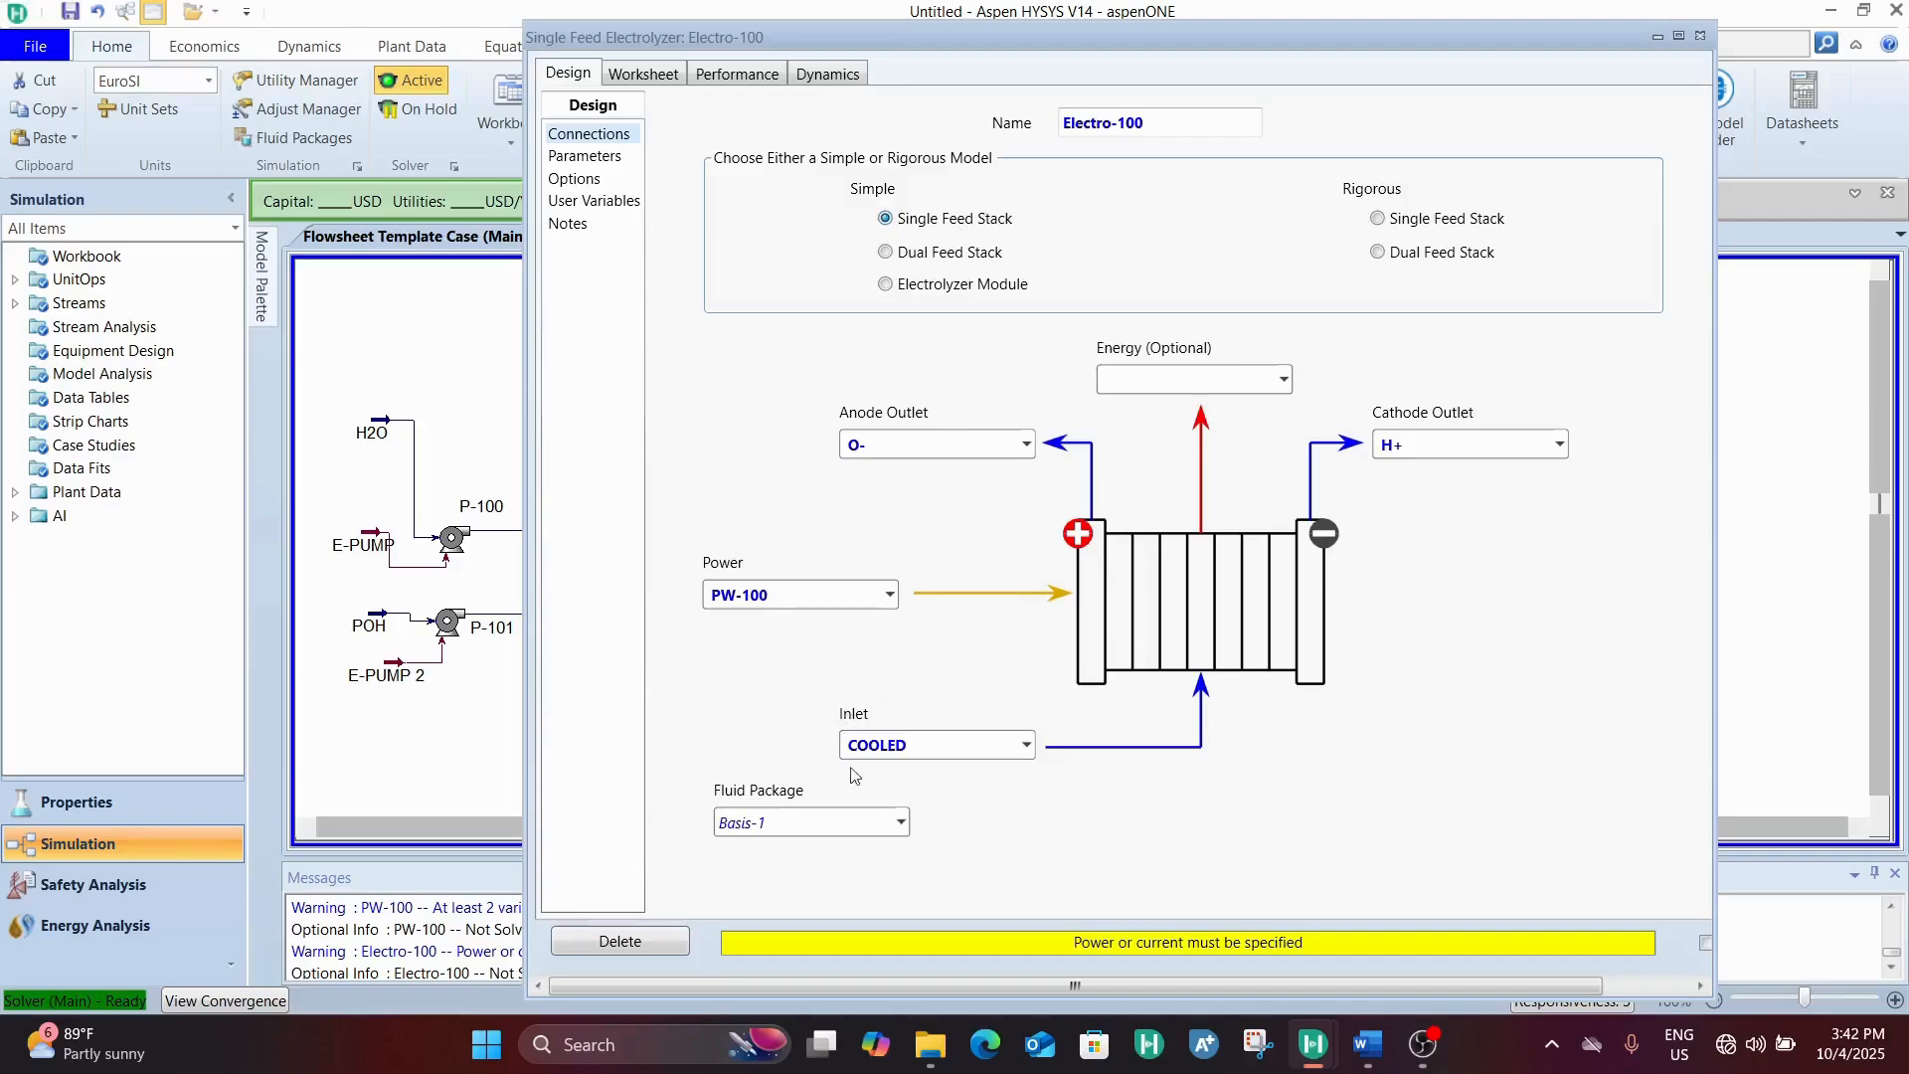
# Try the simple Dual Feed Stack, Electrolyzer Module and both rigorous stack models, and return to the simple Single Feed Stack
pyautogui.click(930, 251)
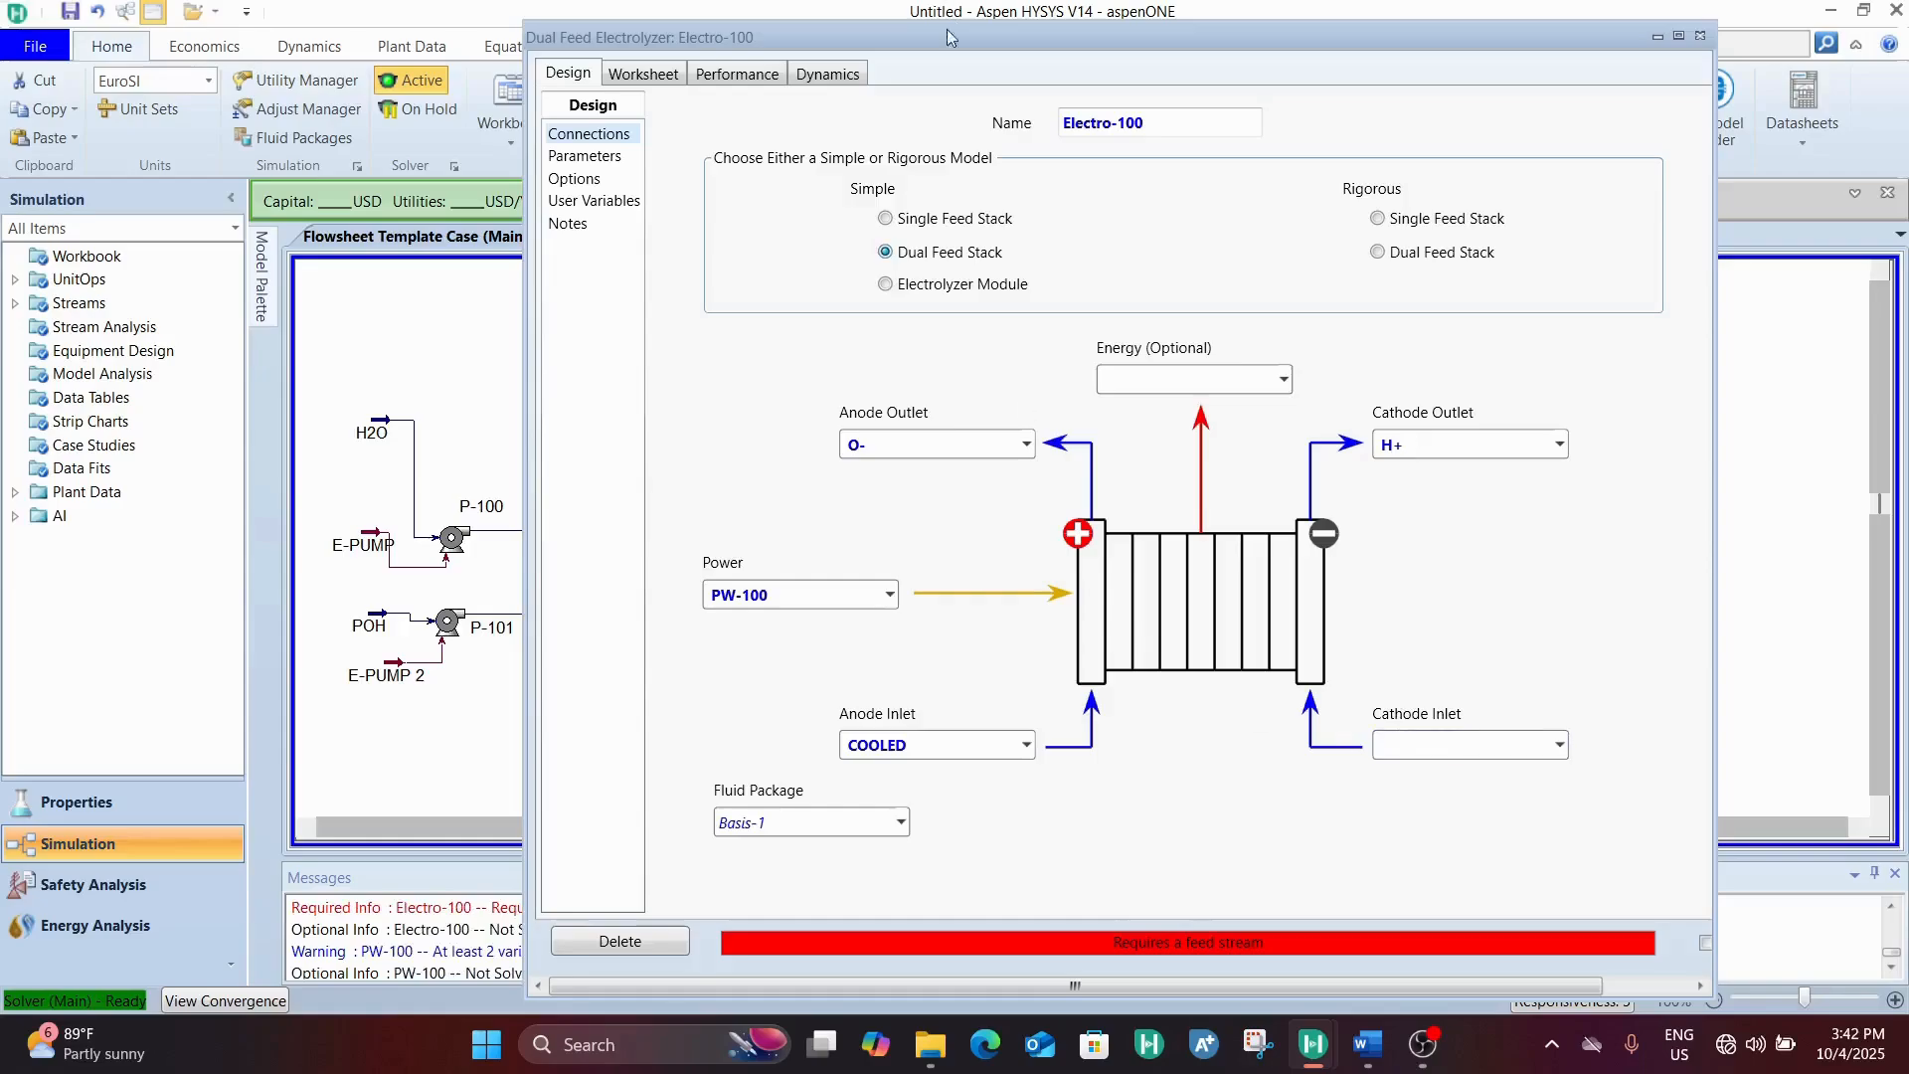
pyautogui.click(938, 220)
pyautogui.click(962, 287)
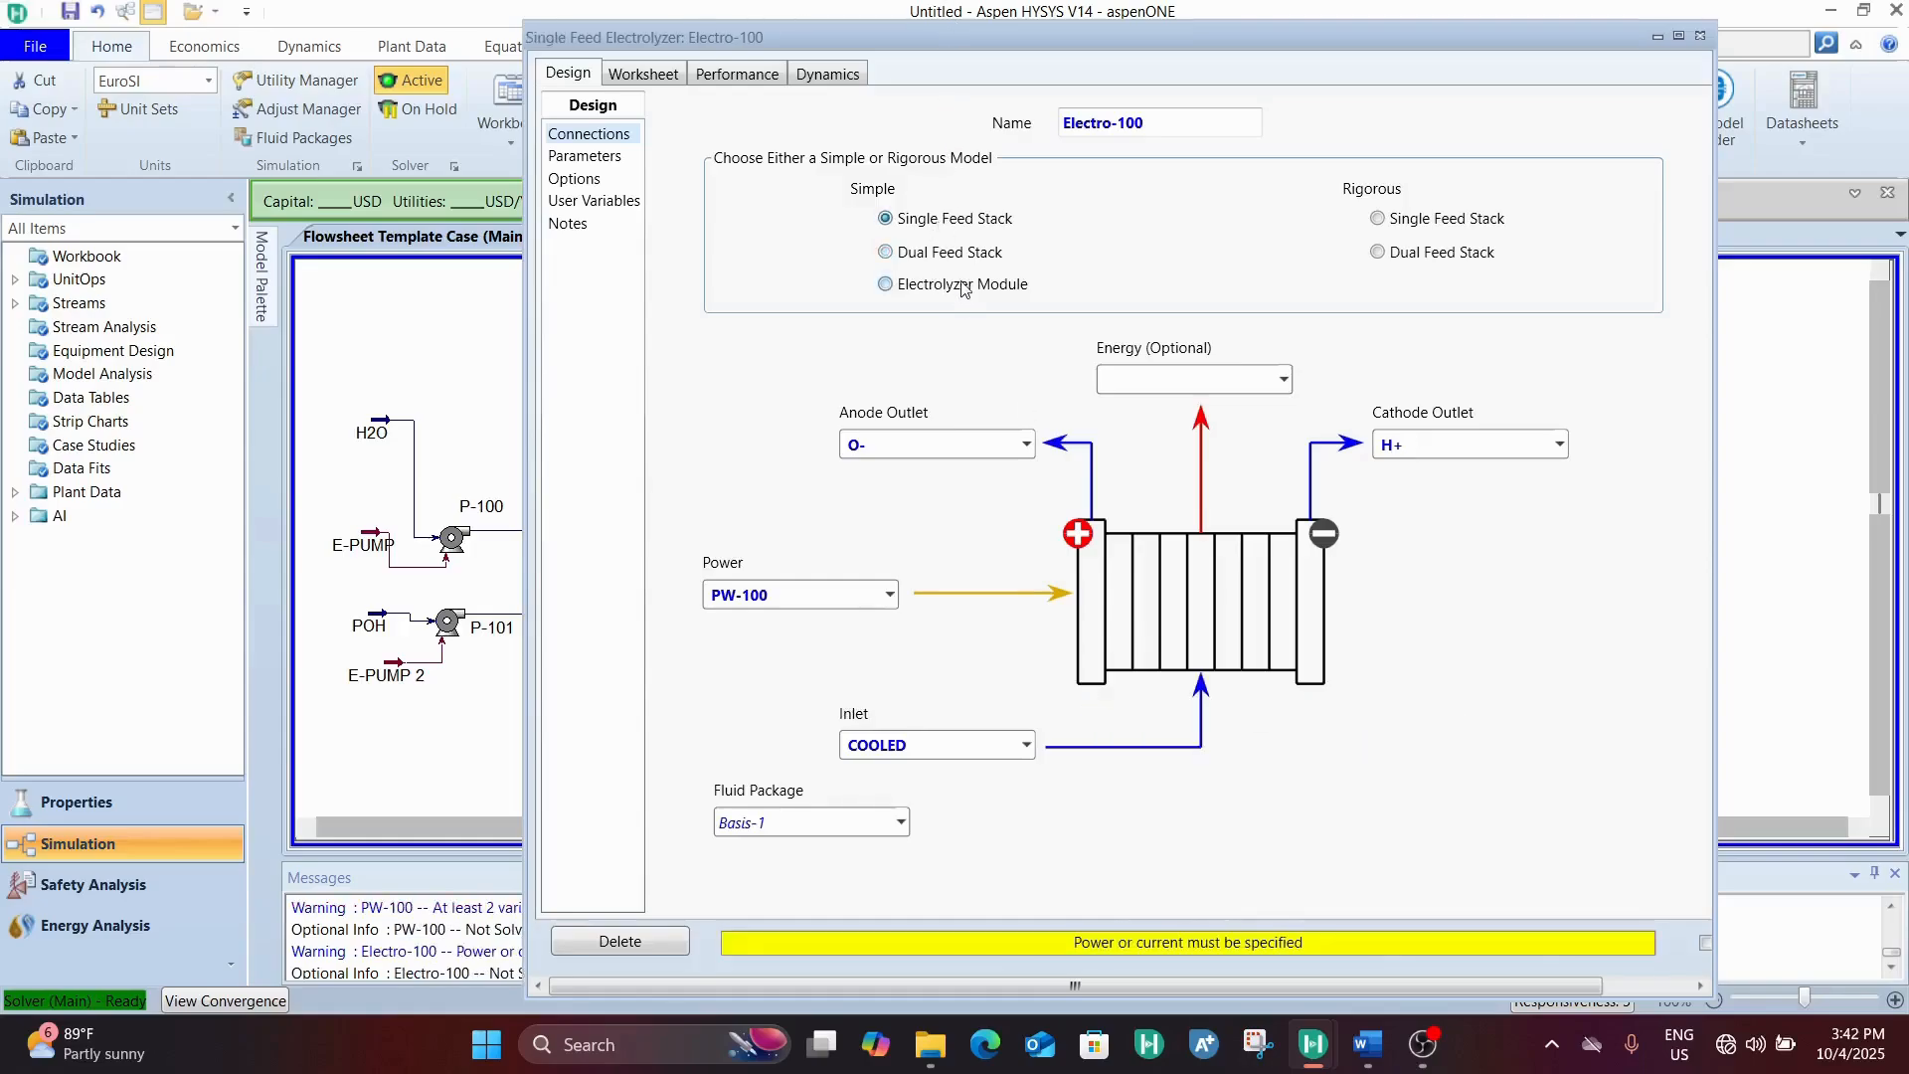
pyautogui.click(959, 222)
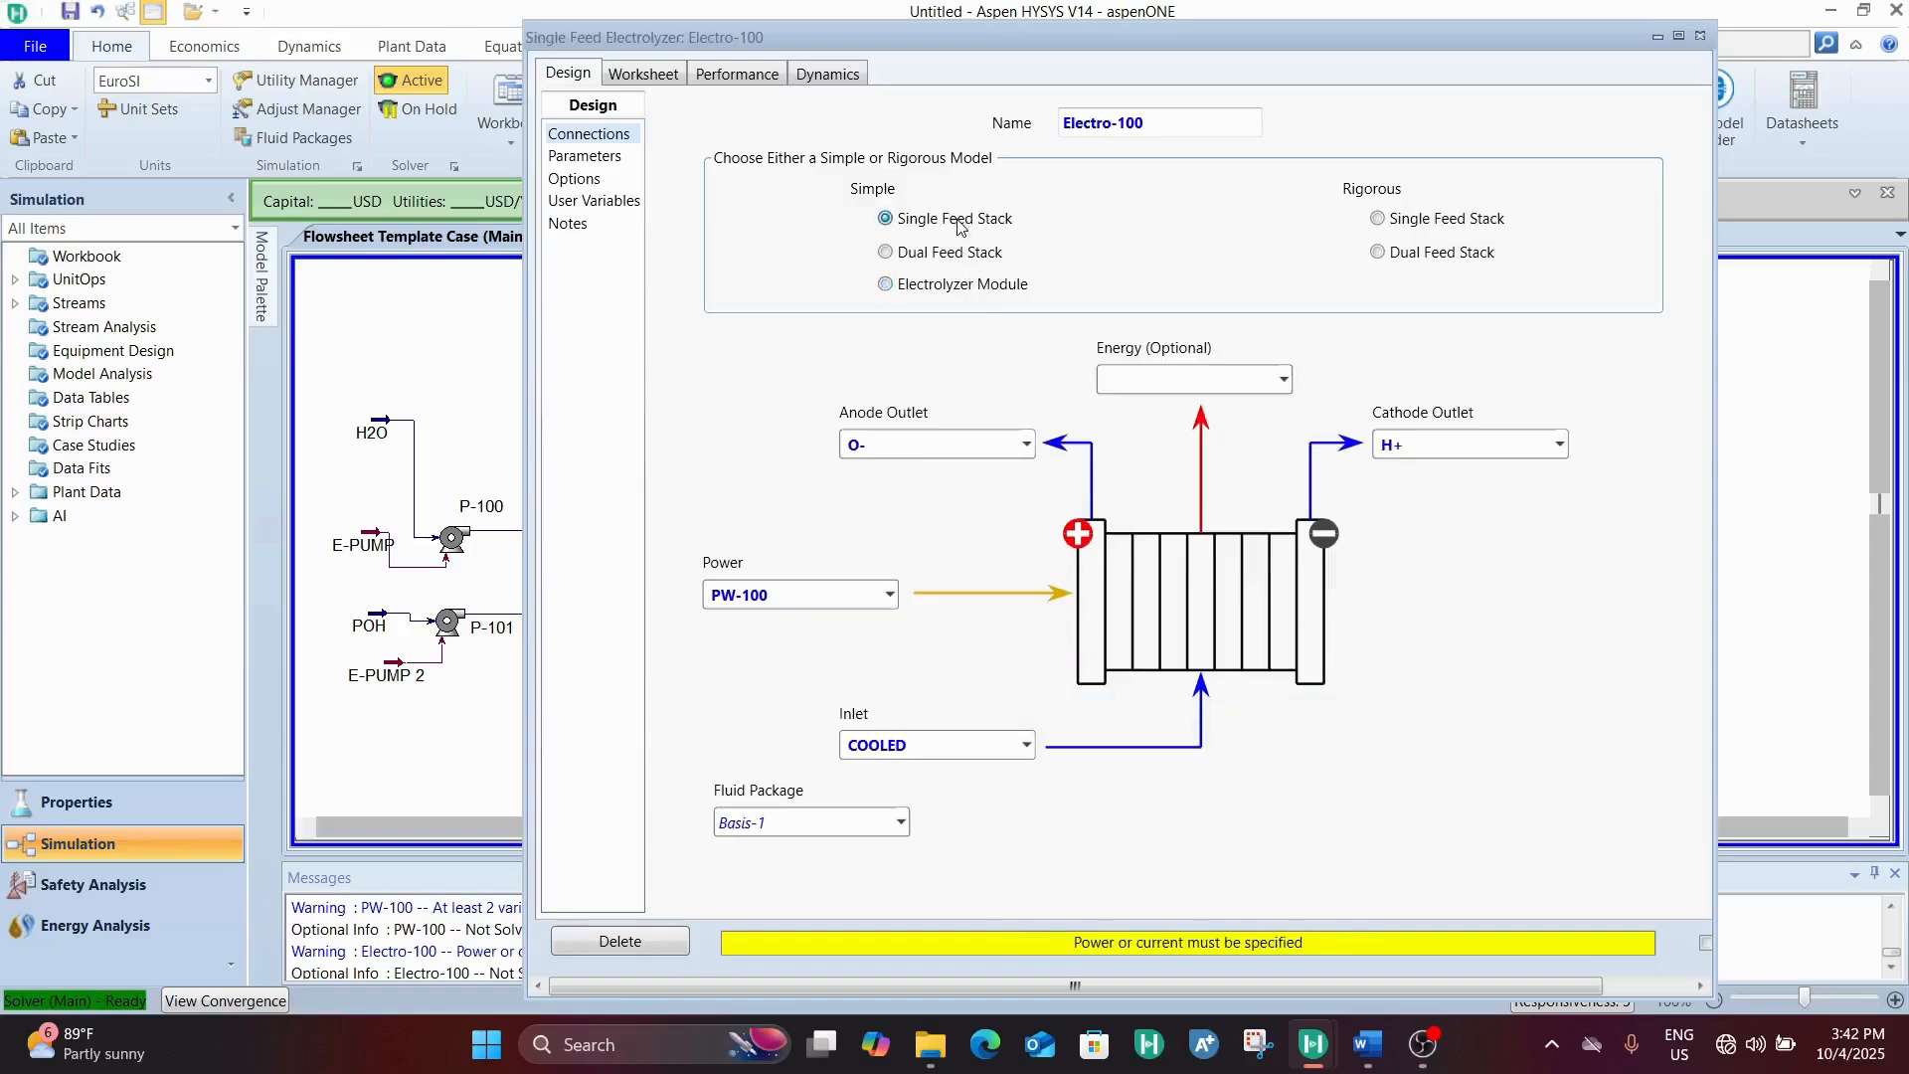
pyautogui.click(1420, 219)
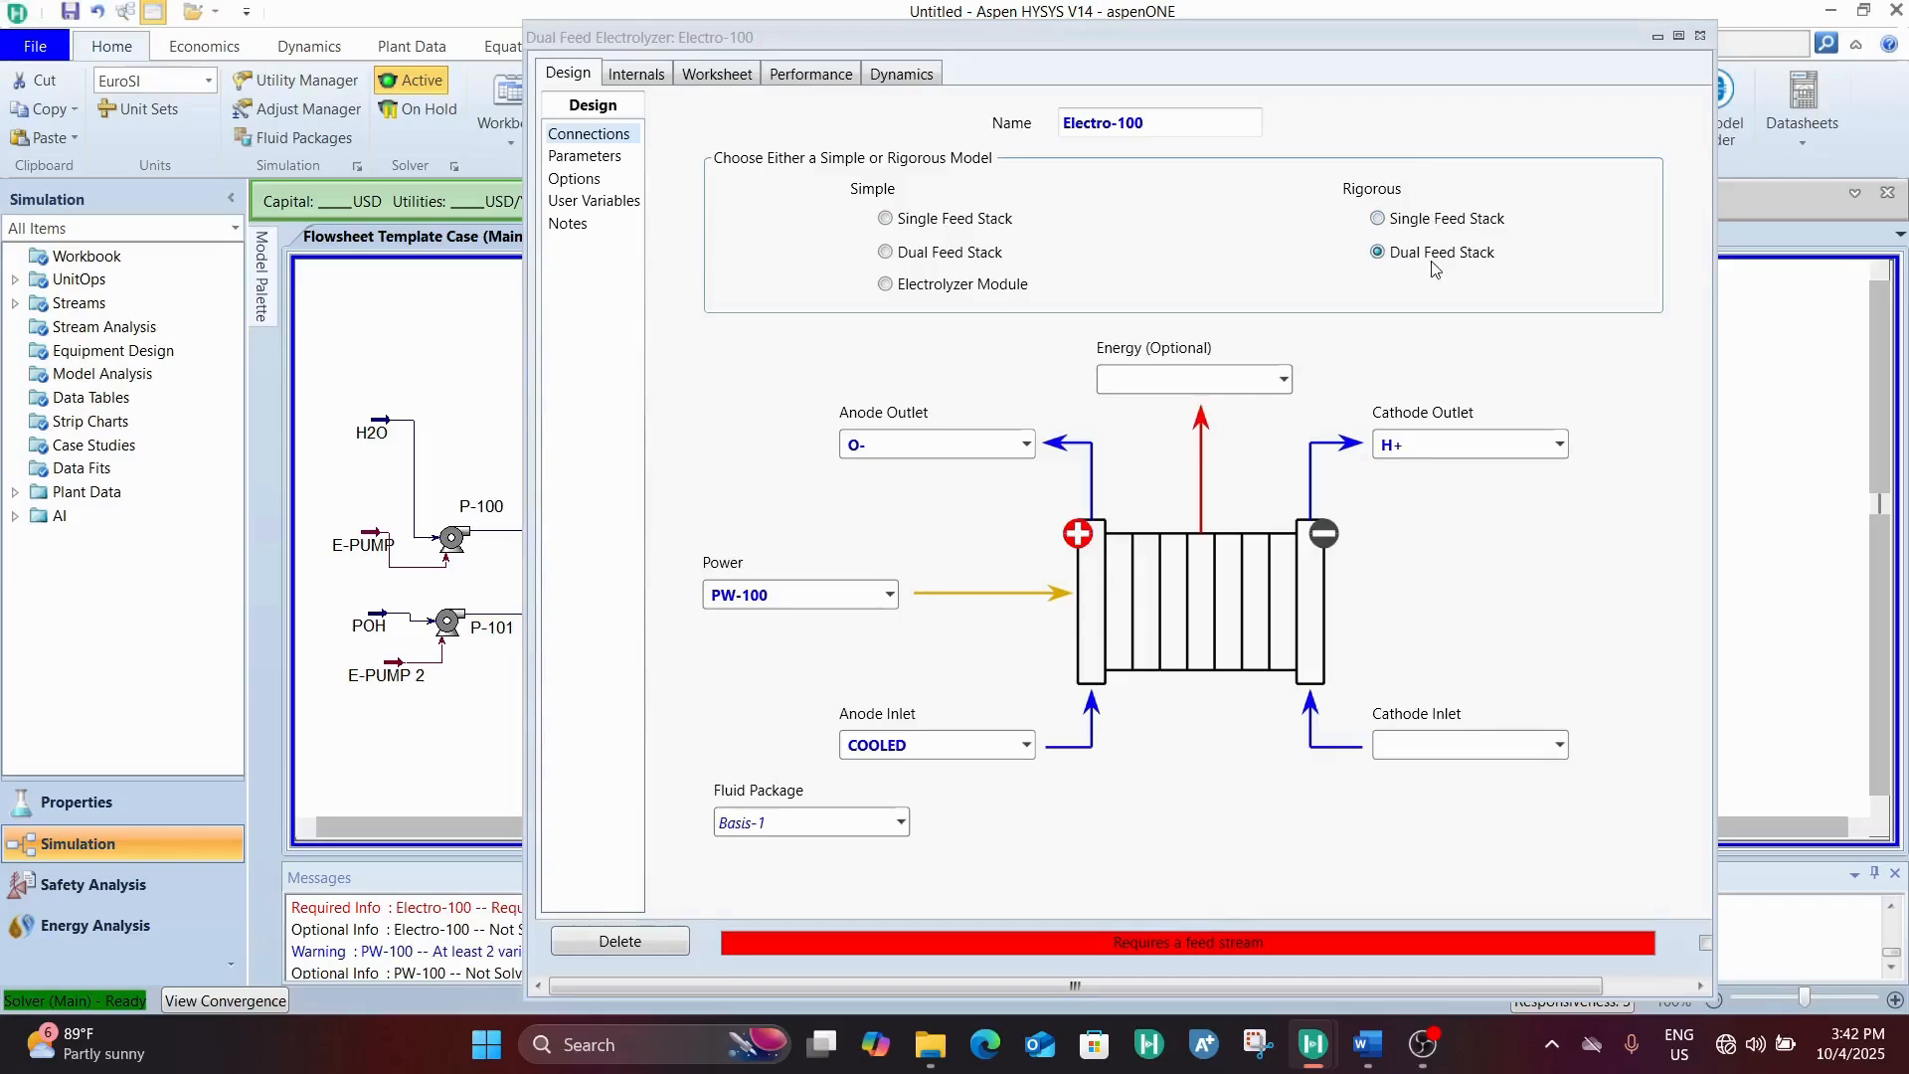
pyautogui.click(1412, 222)
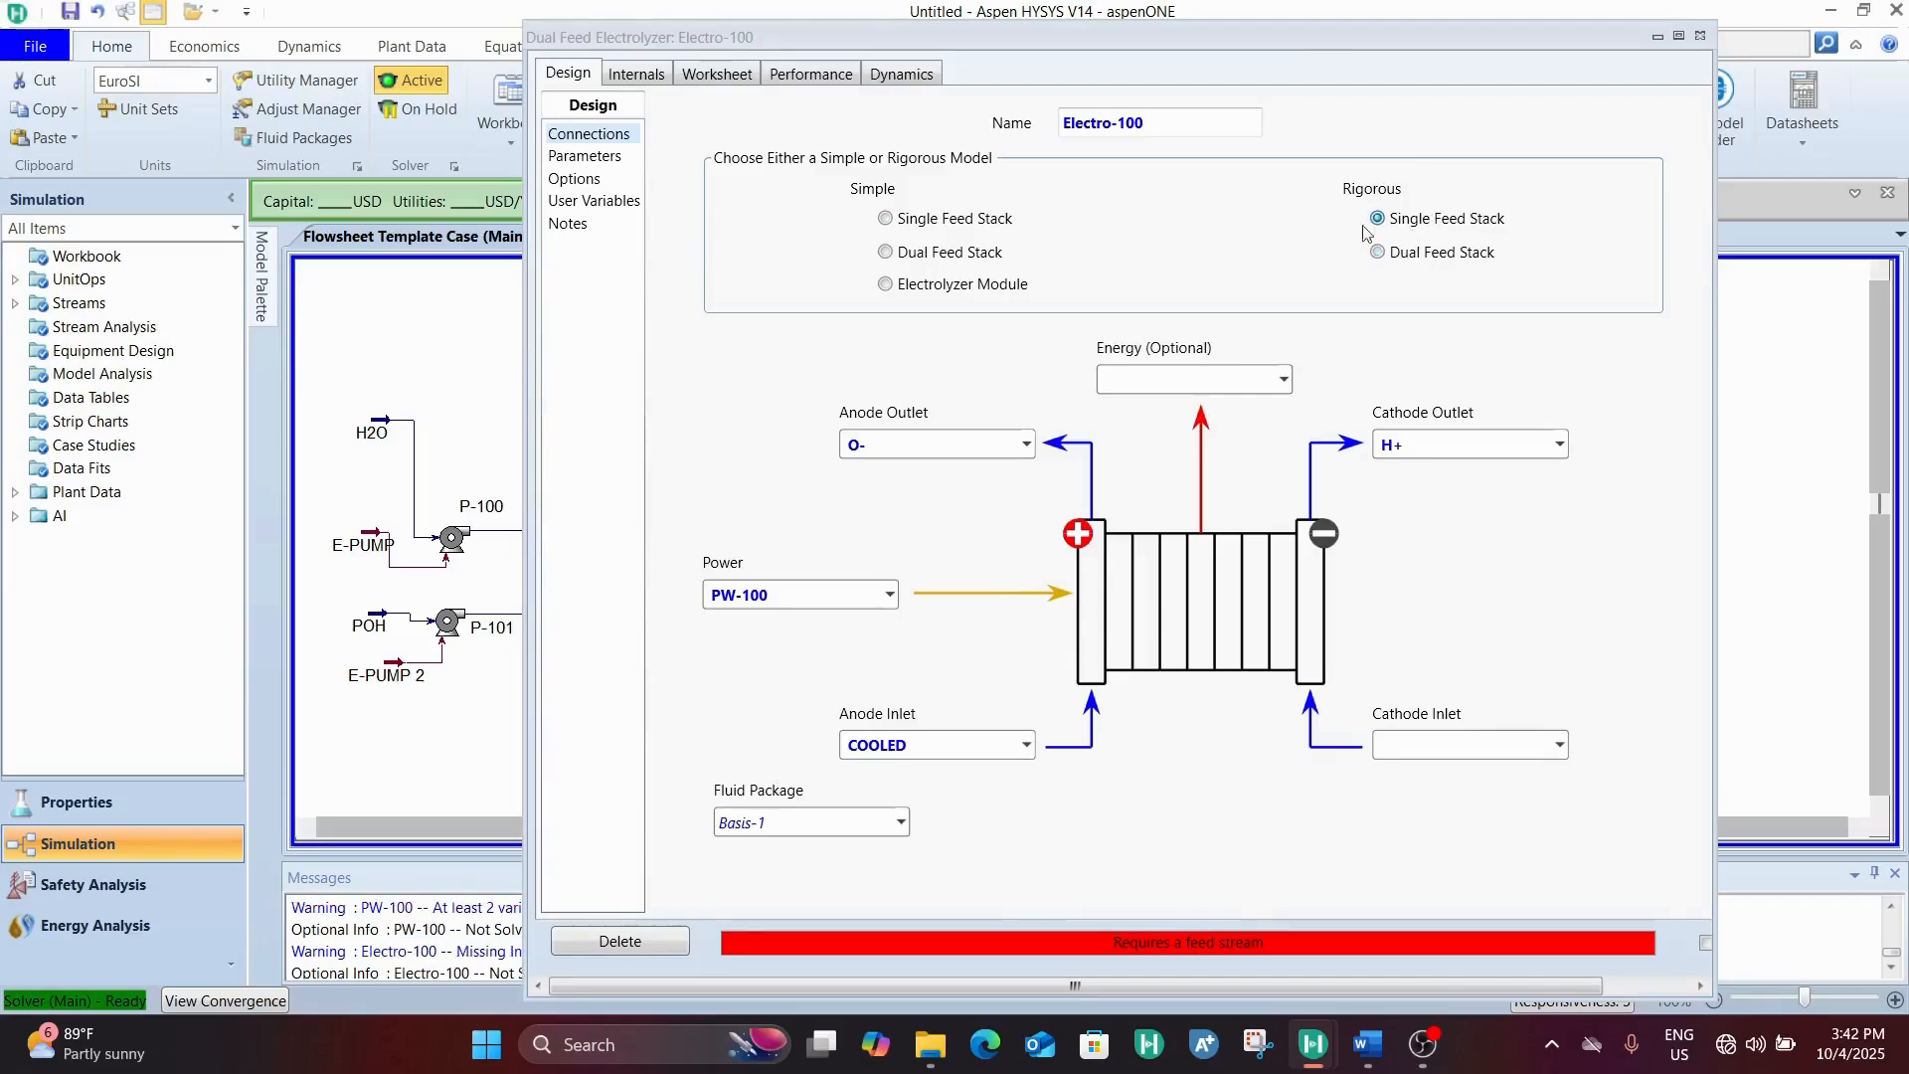
pyautogui.click(971, 229)
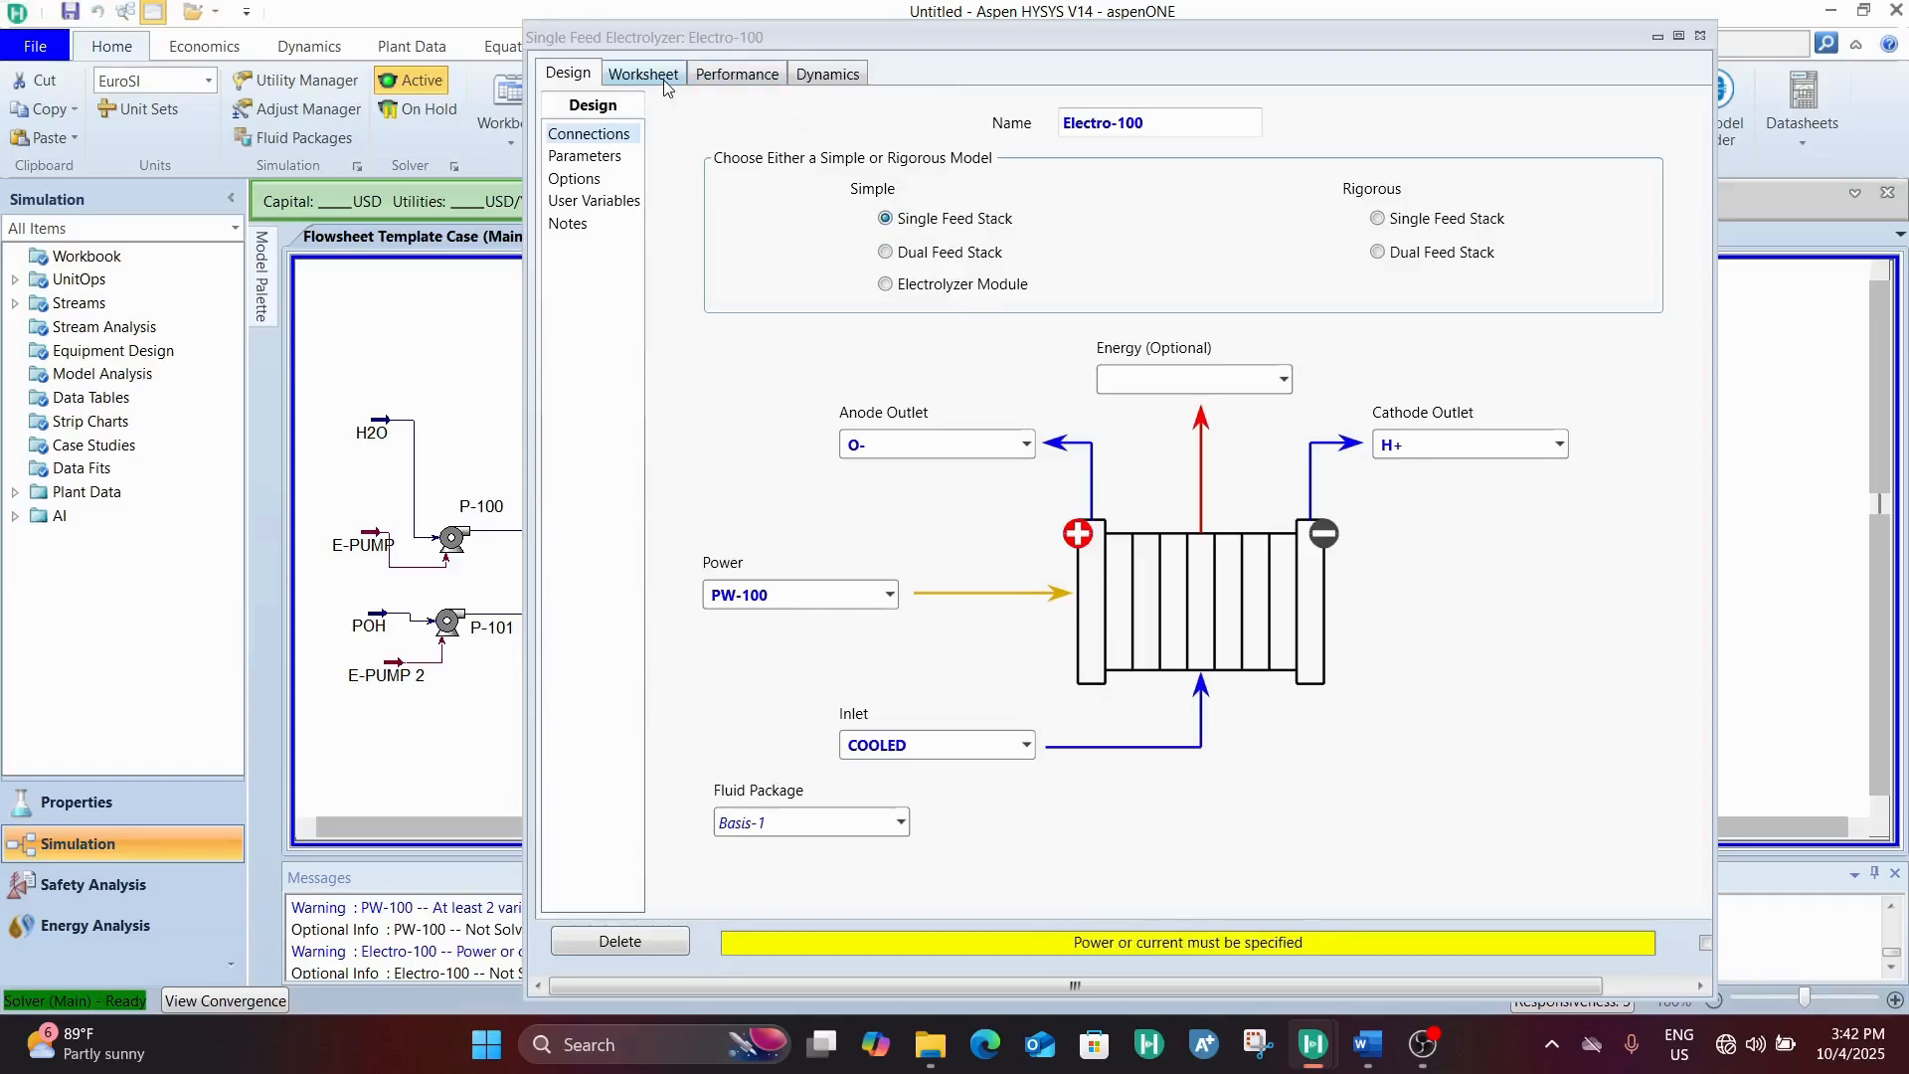
# Set the number of cells per stack to 200 in the electrolyzer's design parameters
pyautogui.click(588, 159)
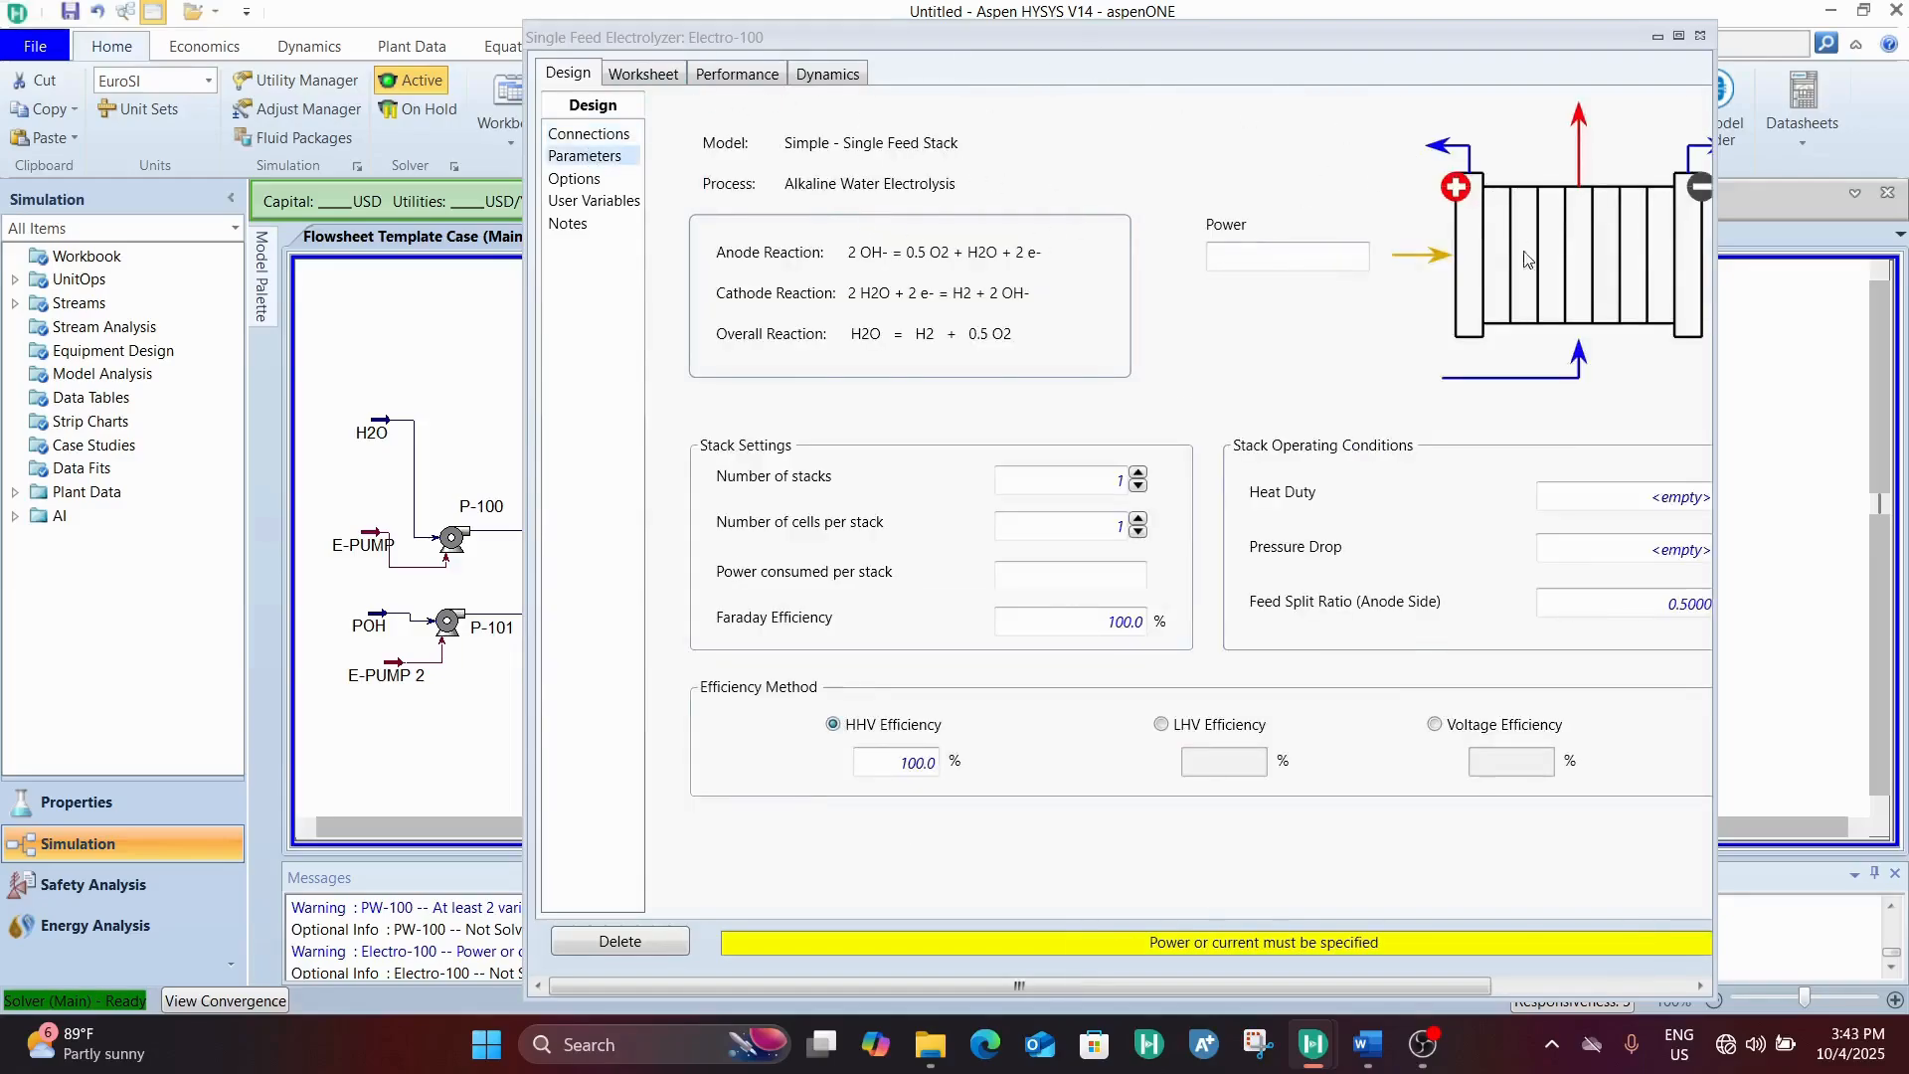
pyautogui.moveTo(1177, 983); pyautogui.dragTo(1257, 984)
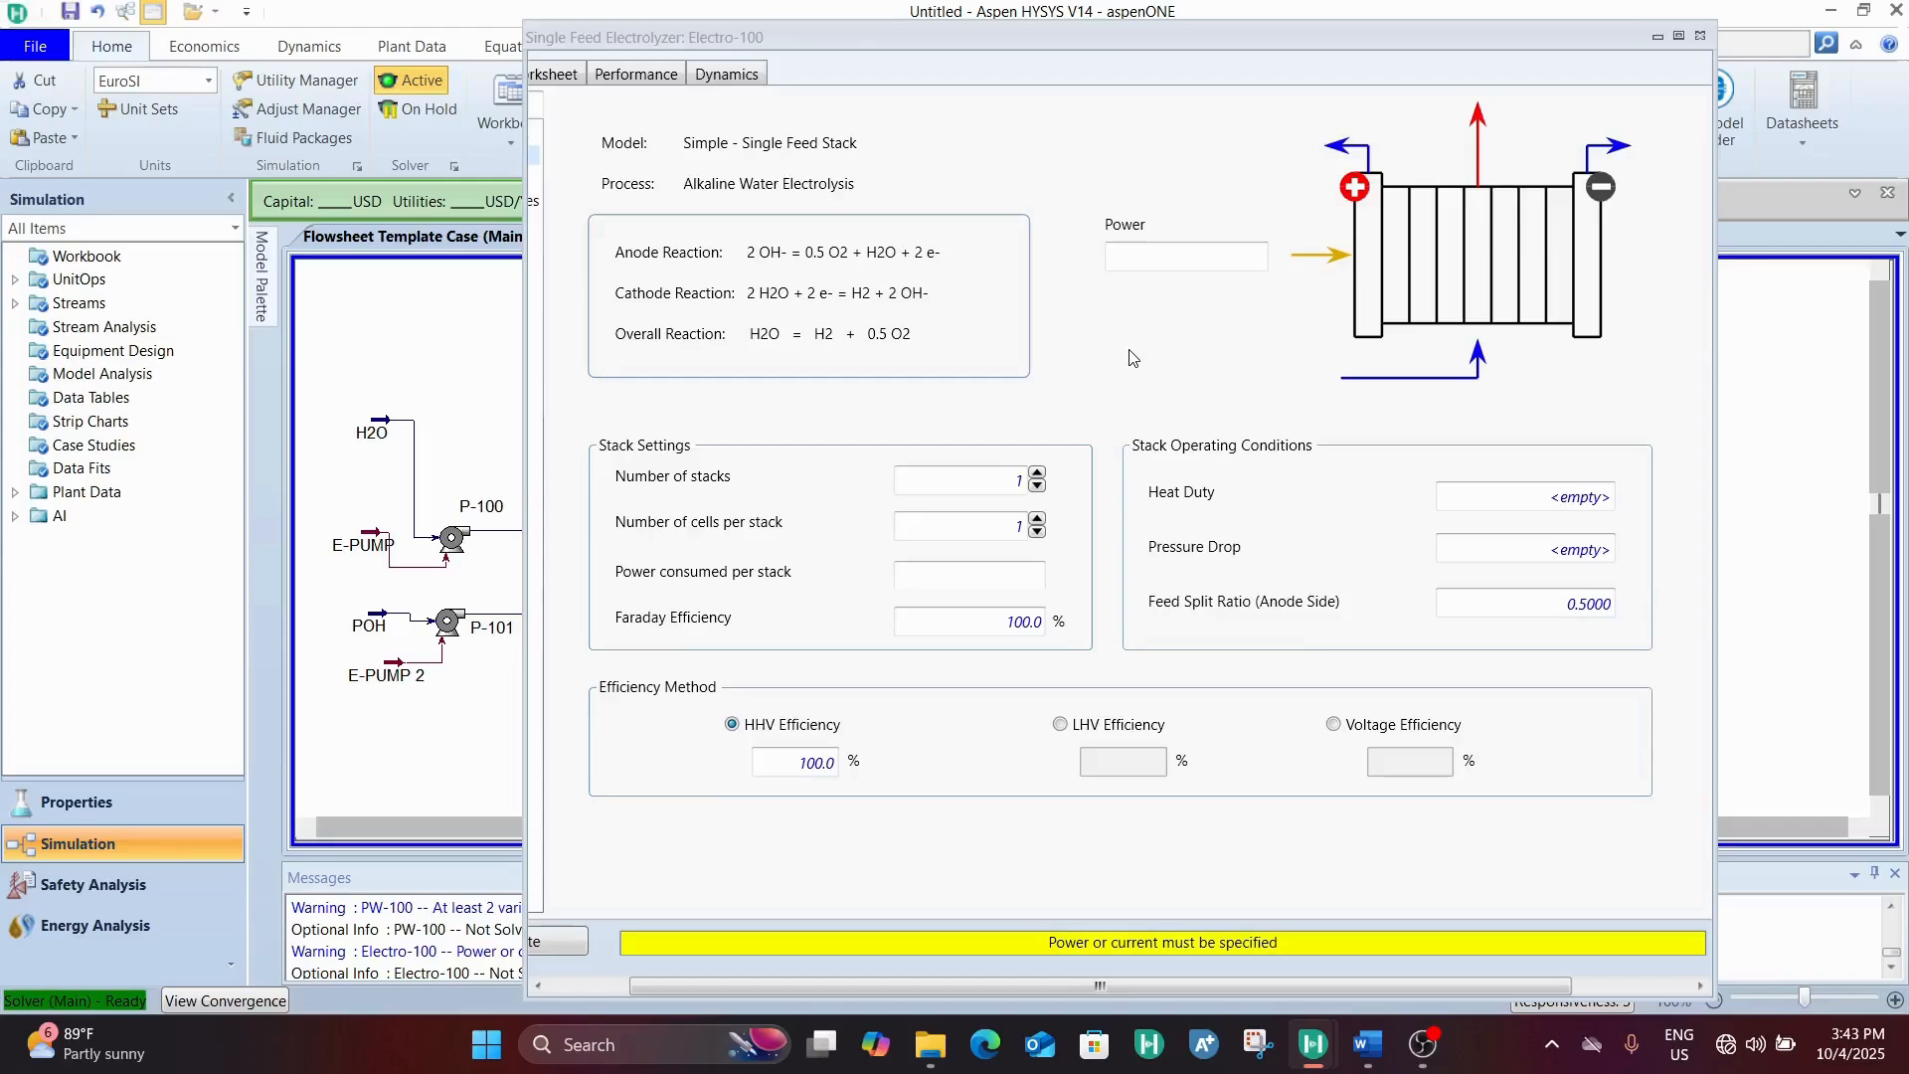
pyautogui.click(983, 518)
pyautogui.write('W2')
pyautogui.write('2')
pyautogui.write('200')
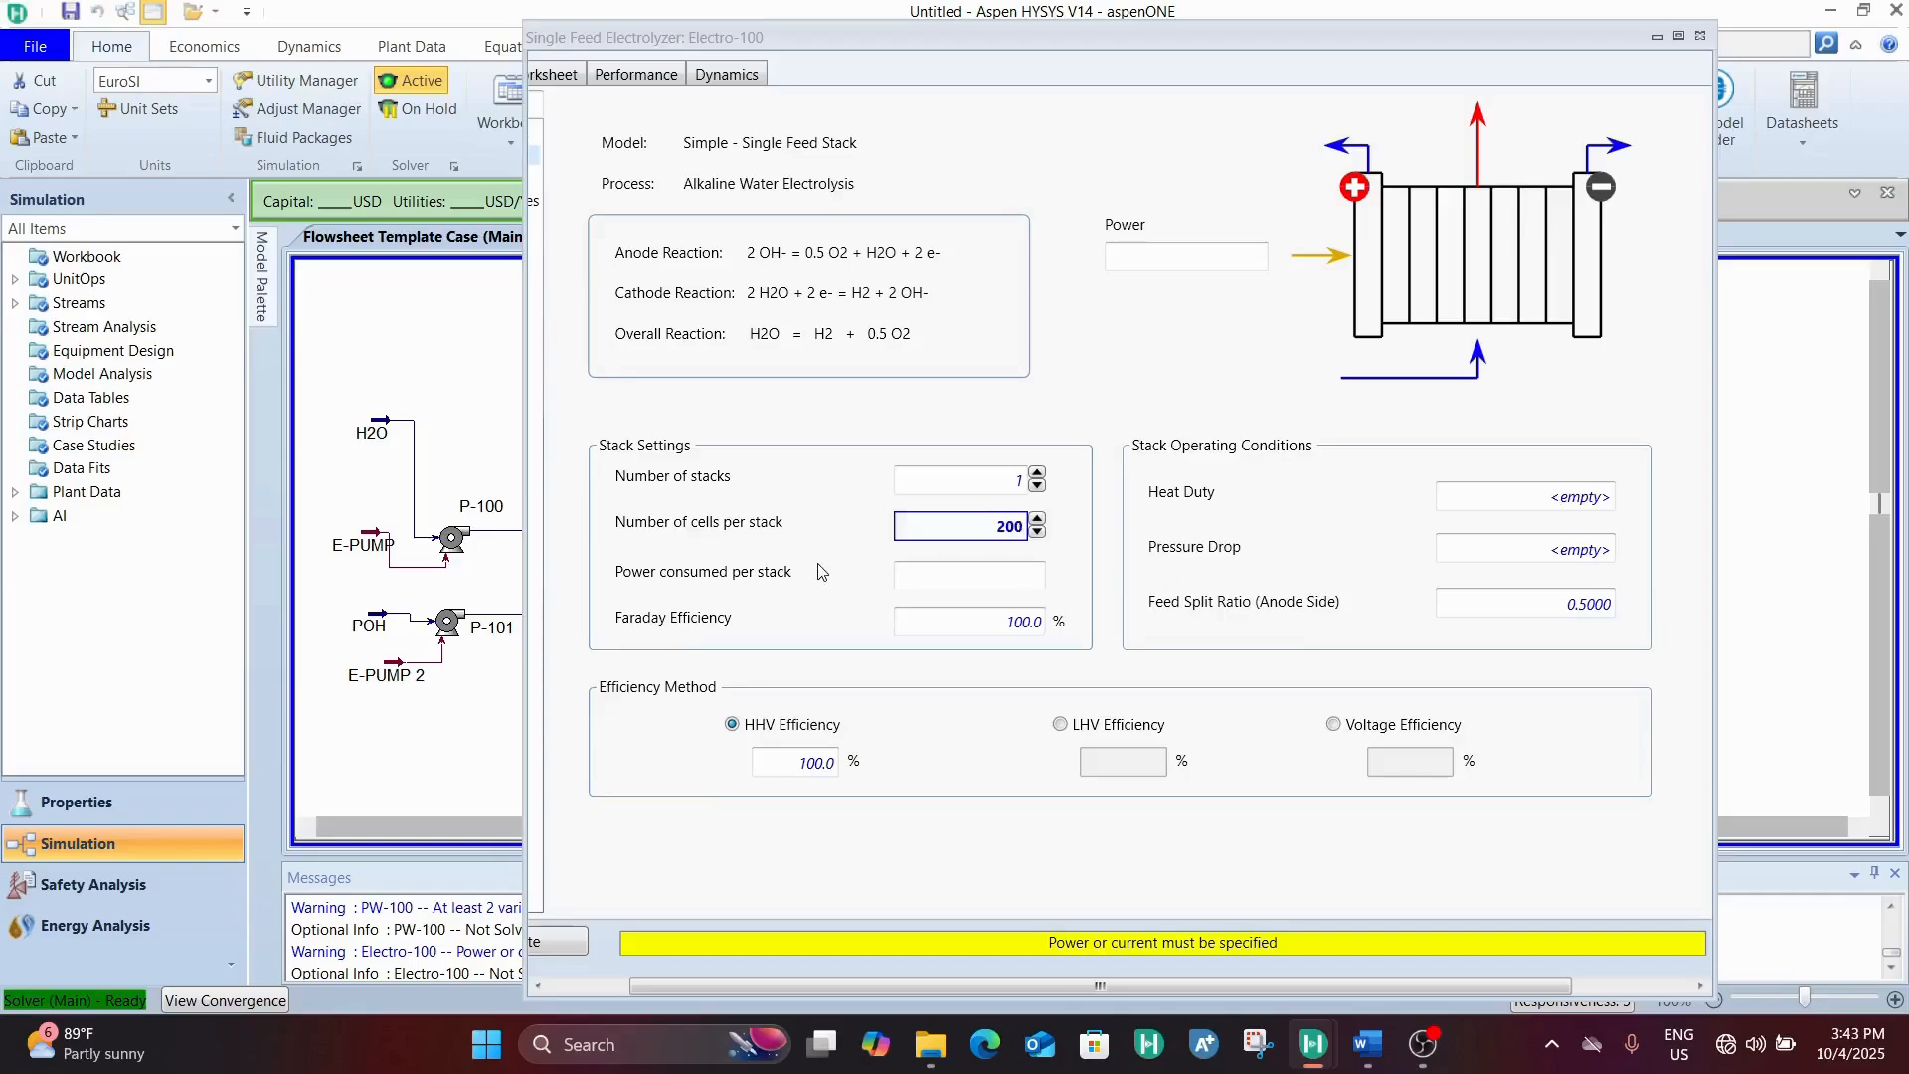
pyautogui.click(821, 574)
# Set the electrolyzer's power to 10 kW
pyautogui.click(1170, 257)
pyautogui.click(1169, 258)
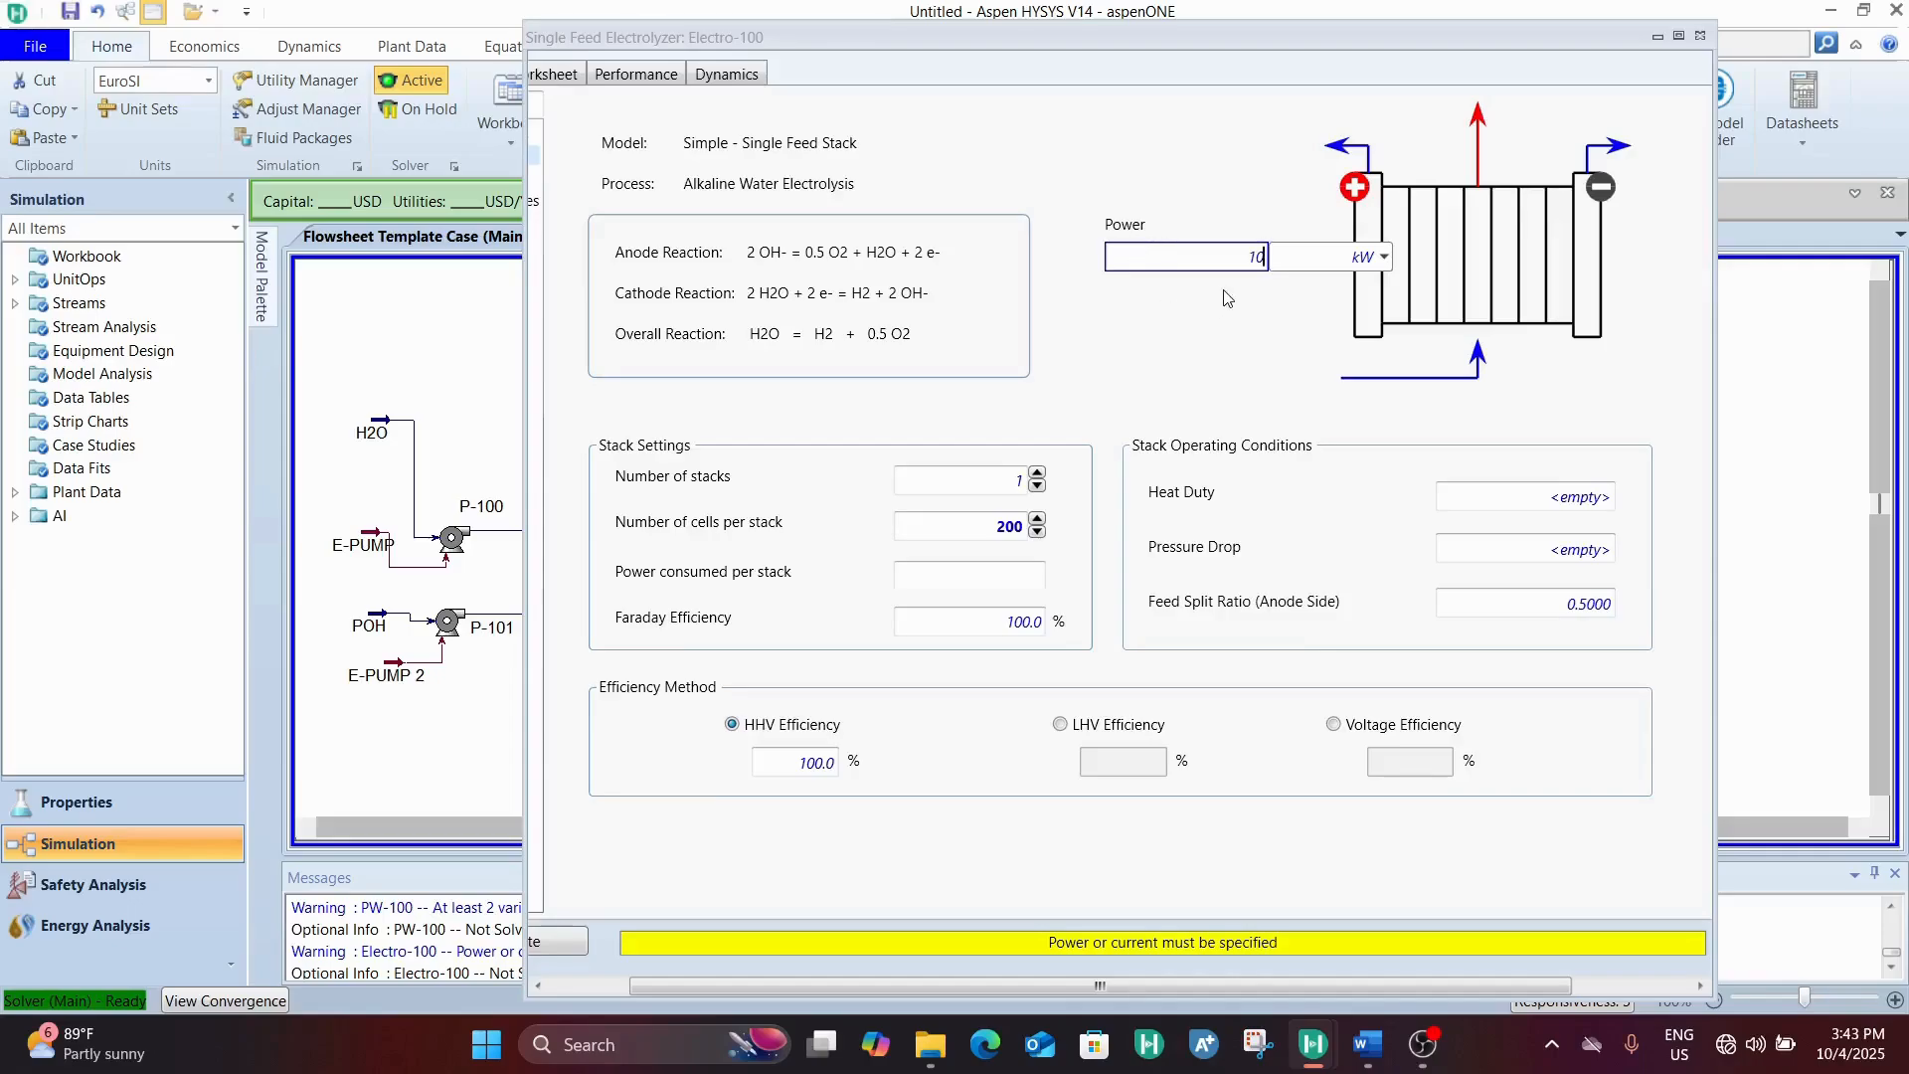
pyautogui.write('10')
pyautogui.press('Return')
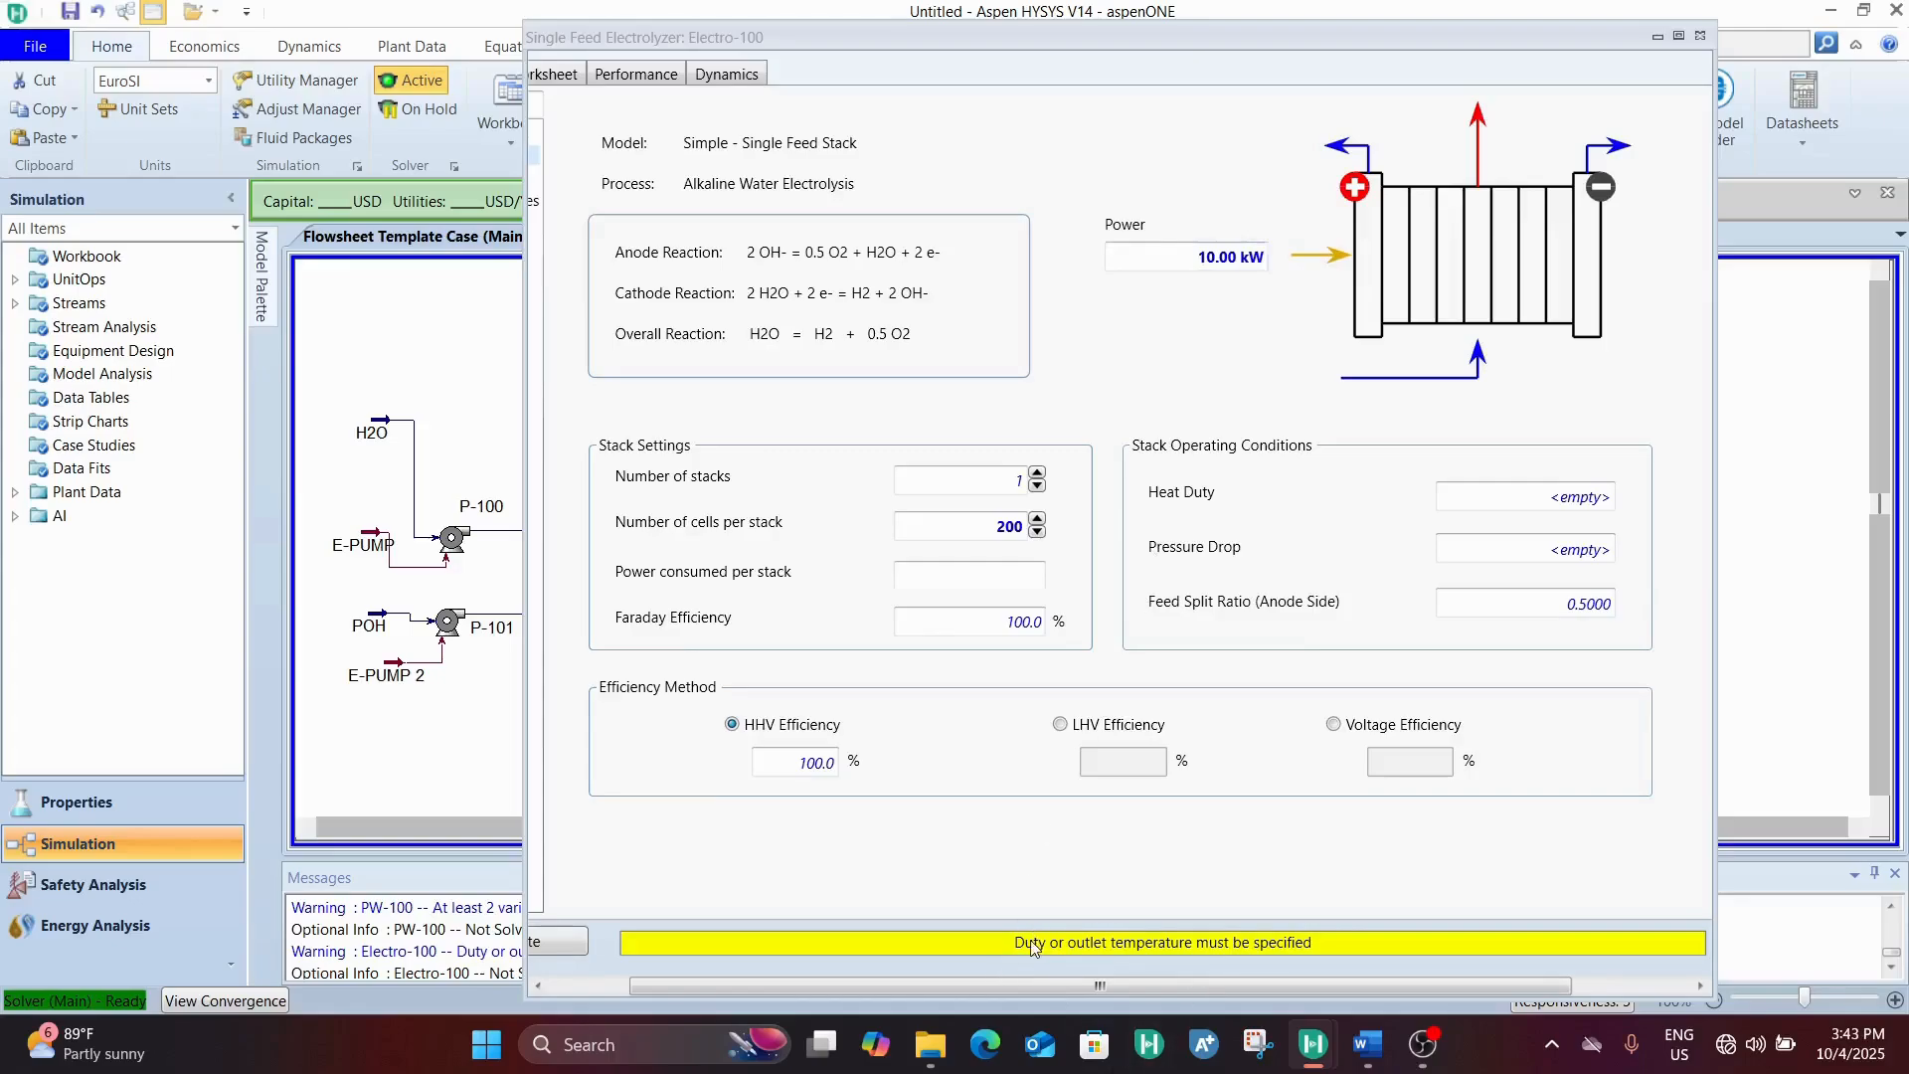
# Set the electrolyzer stack's pressure drop to 0.5 bar
pyautogui.click(1569, 553)
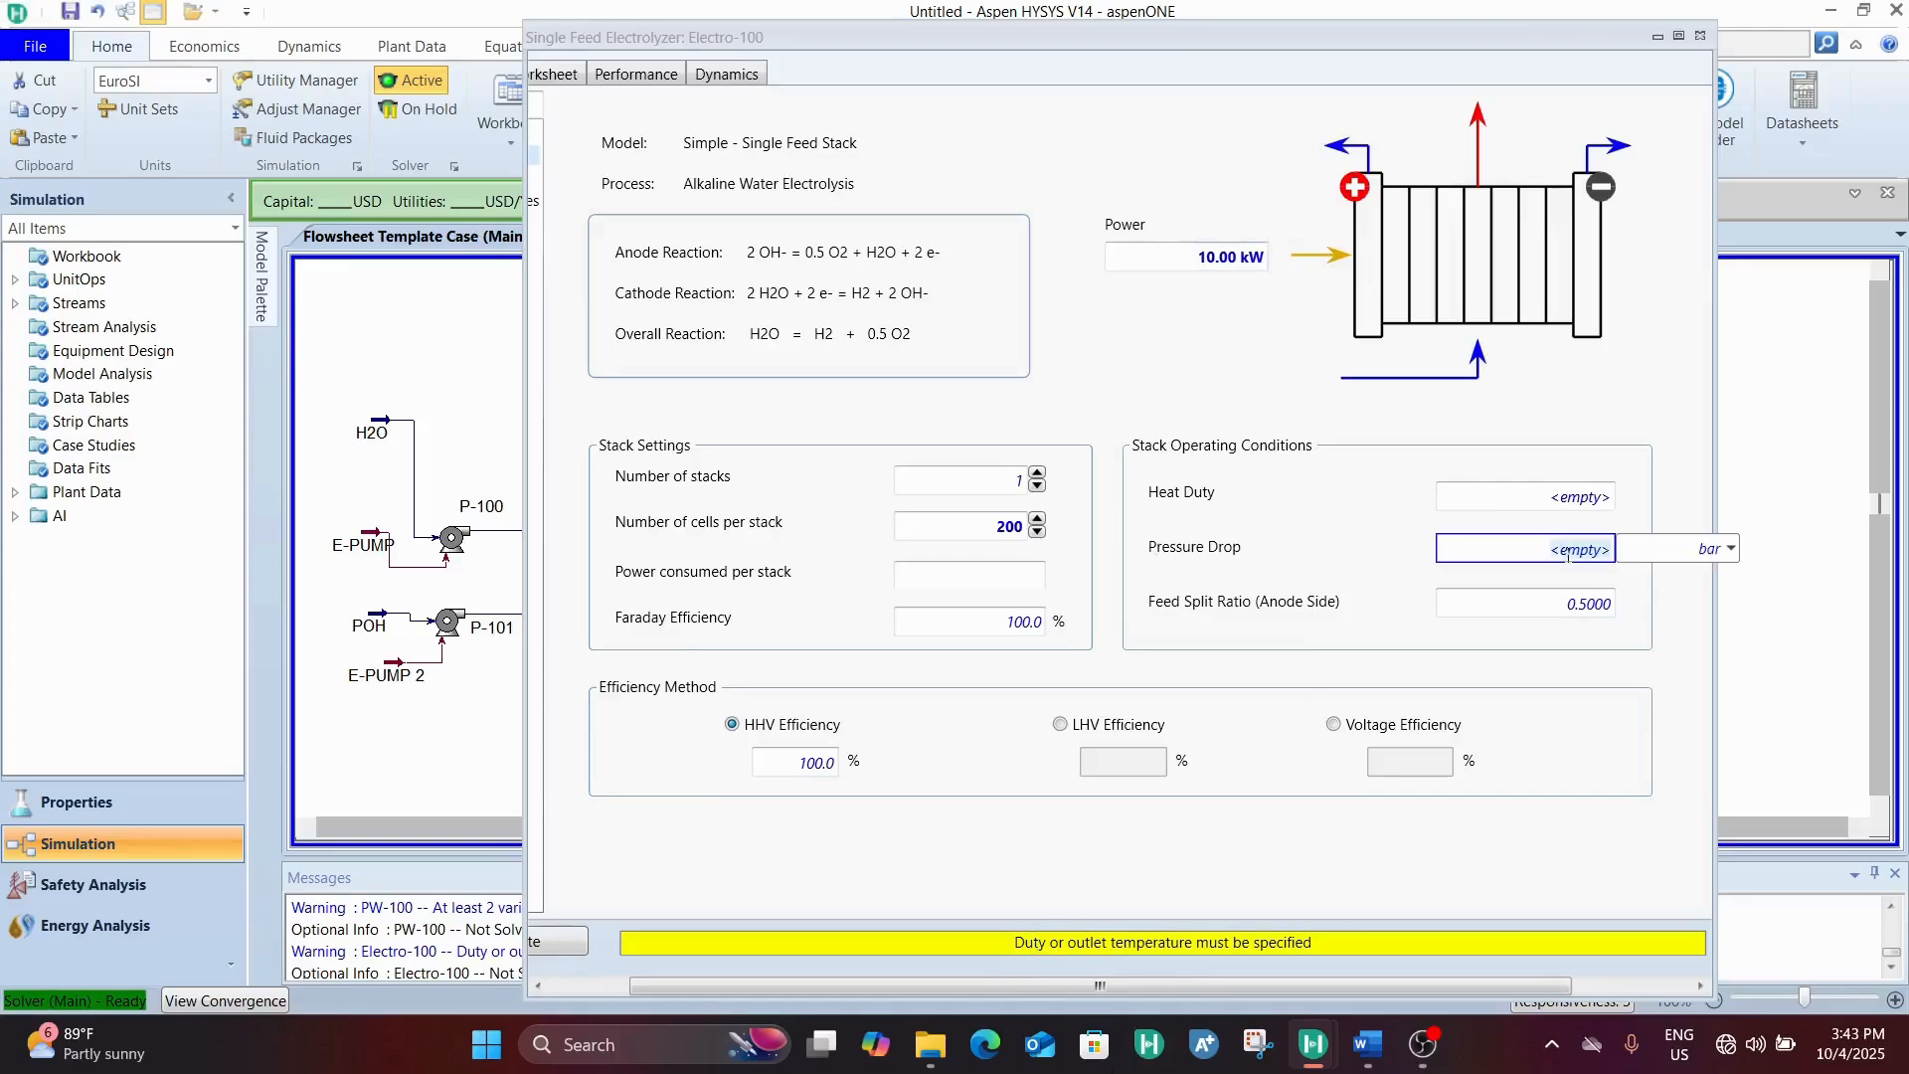
pyautogui.write('0.5')
pyautogui.press('Return')
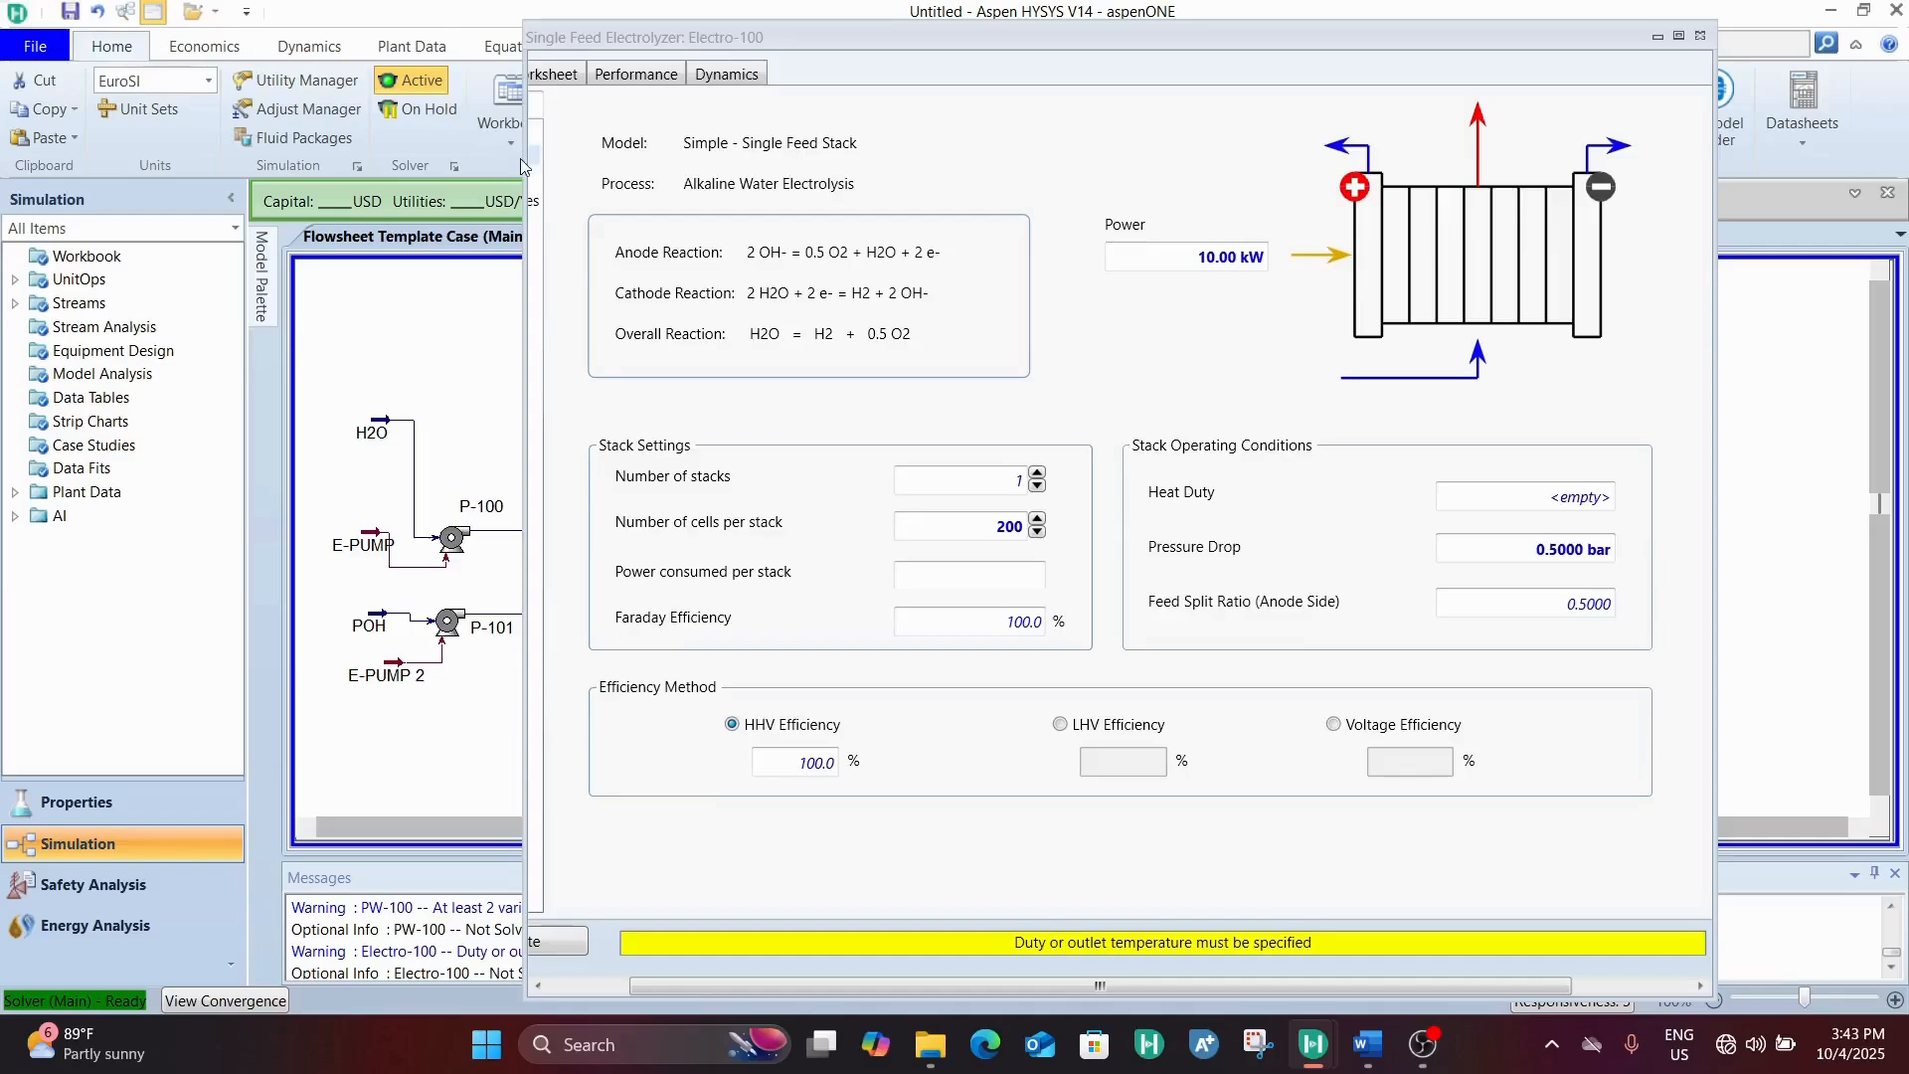
# Widen the electrolyzer window and set the O- outlet stream's temperature to 75 °C in the stream conditions
pyautogui.moveTo(527, 154); pyautogui.dragTo(146, 216)
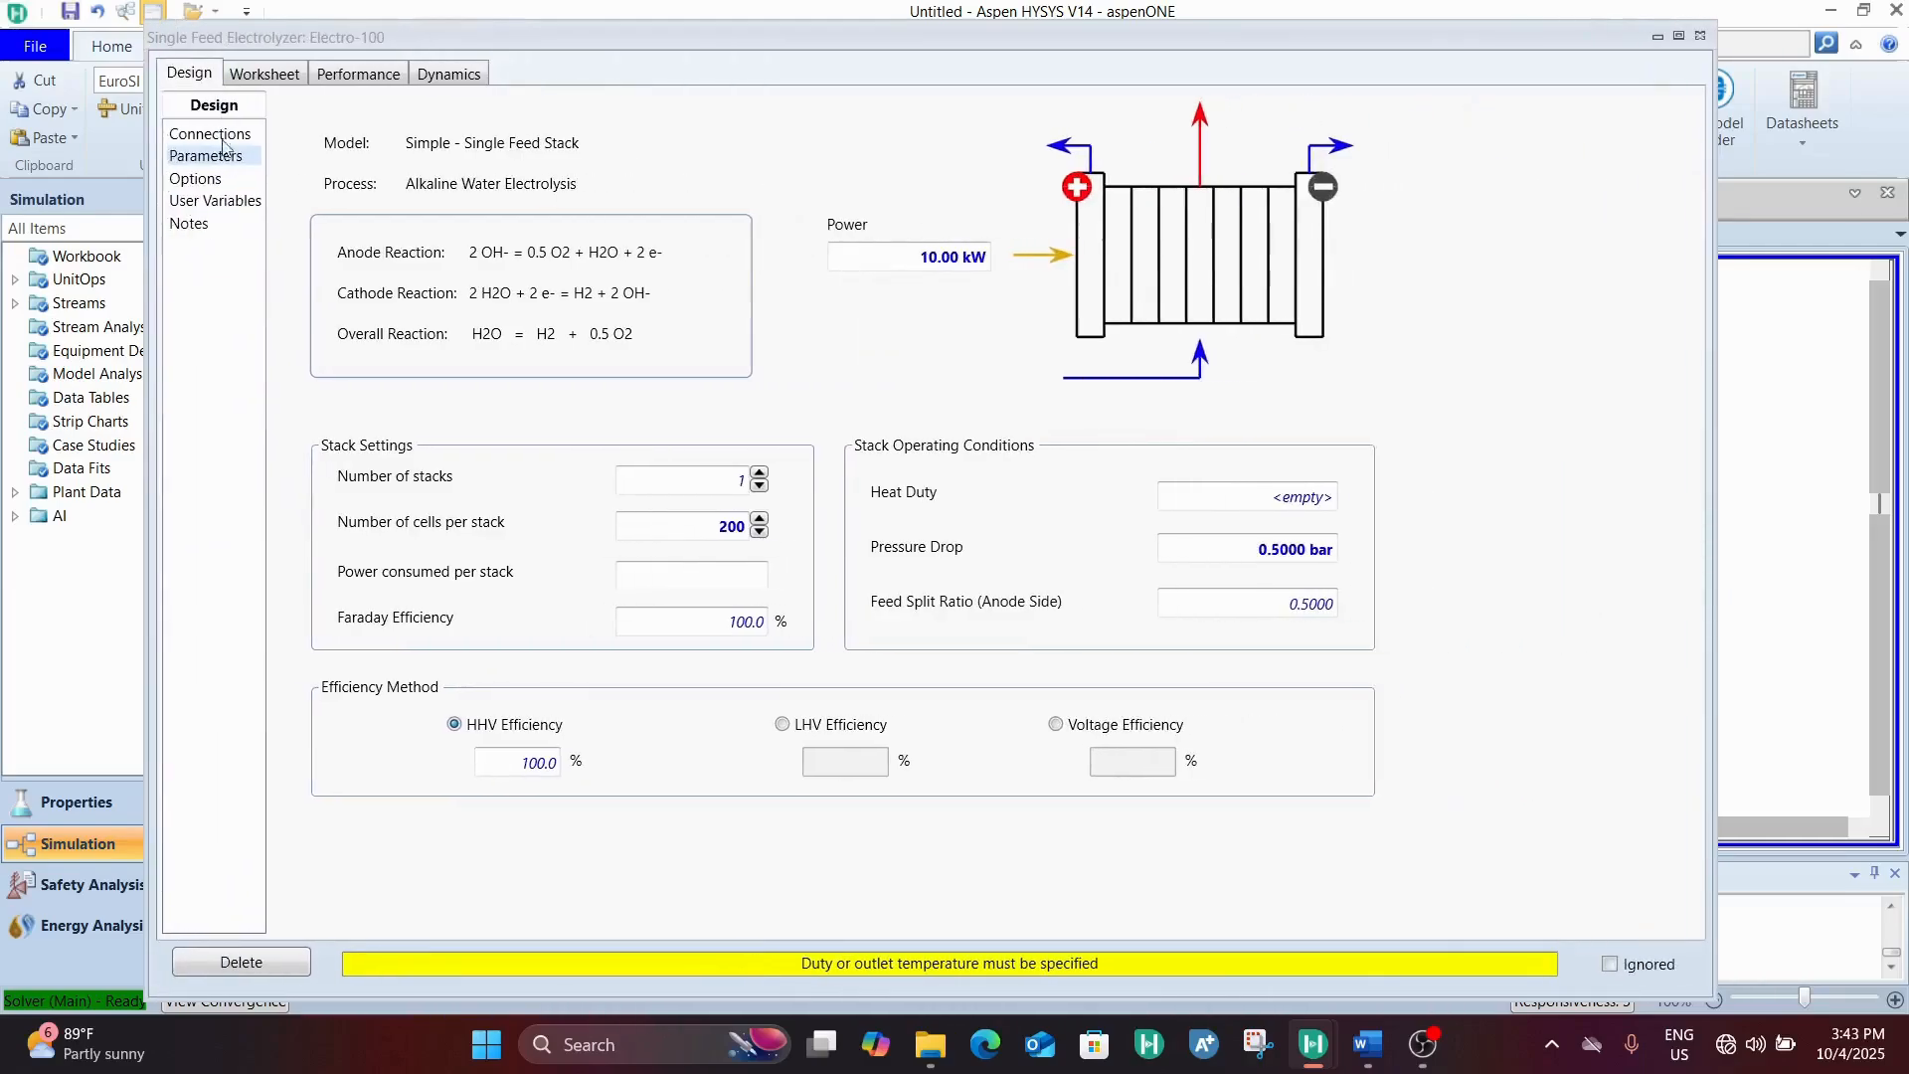
pyautogui.click(266, 74)
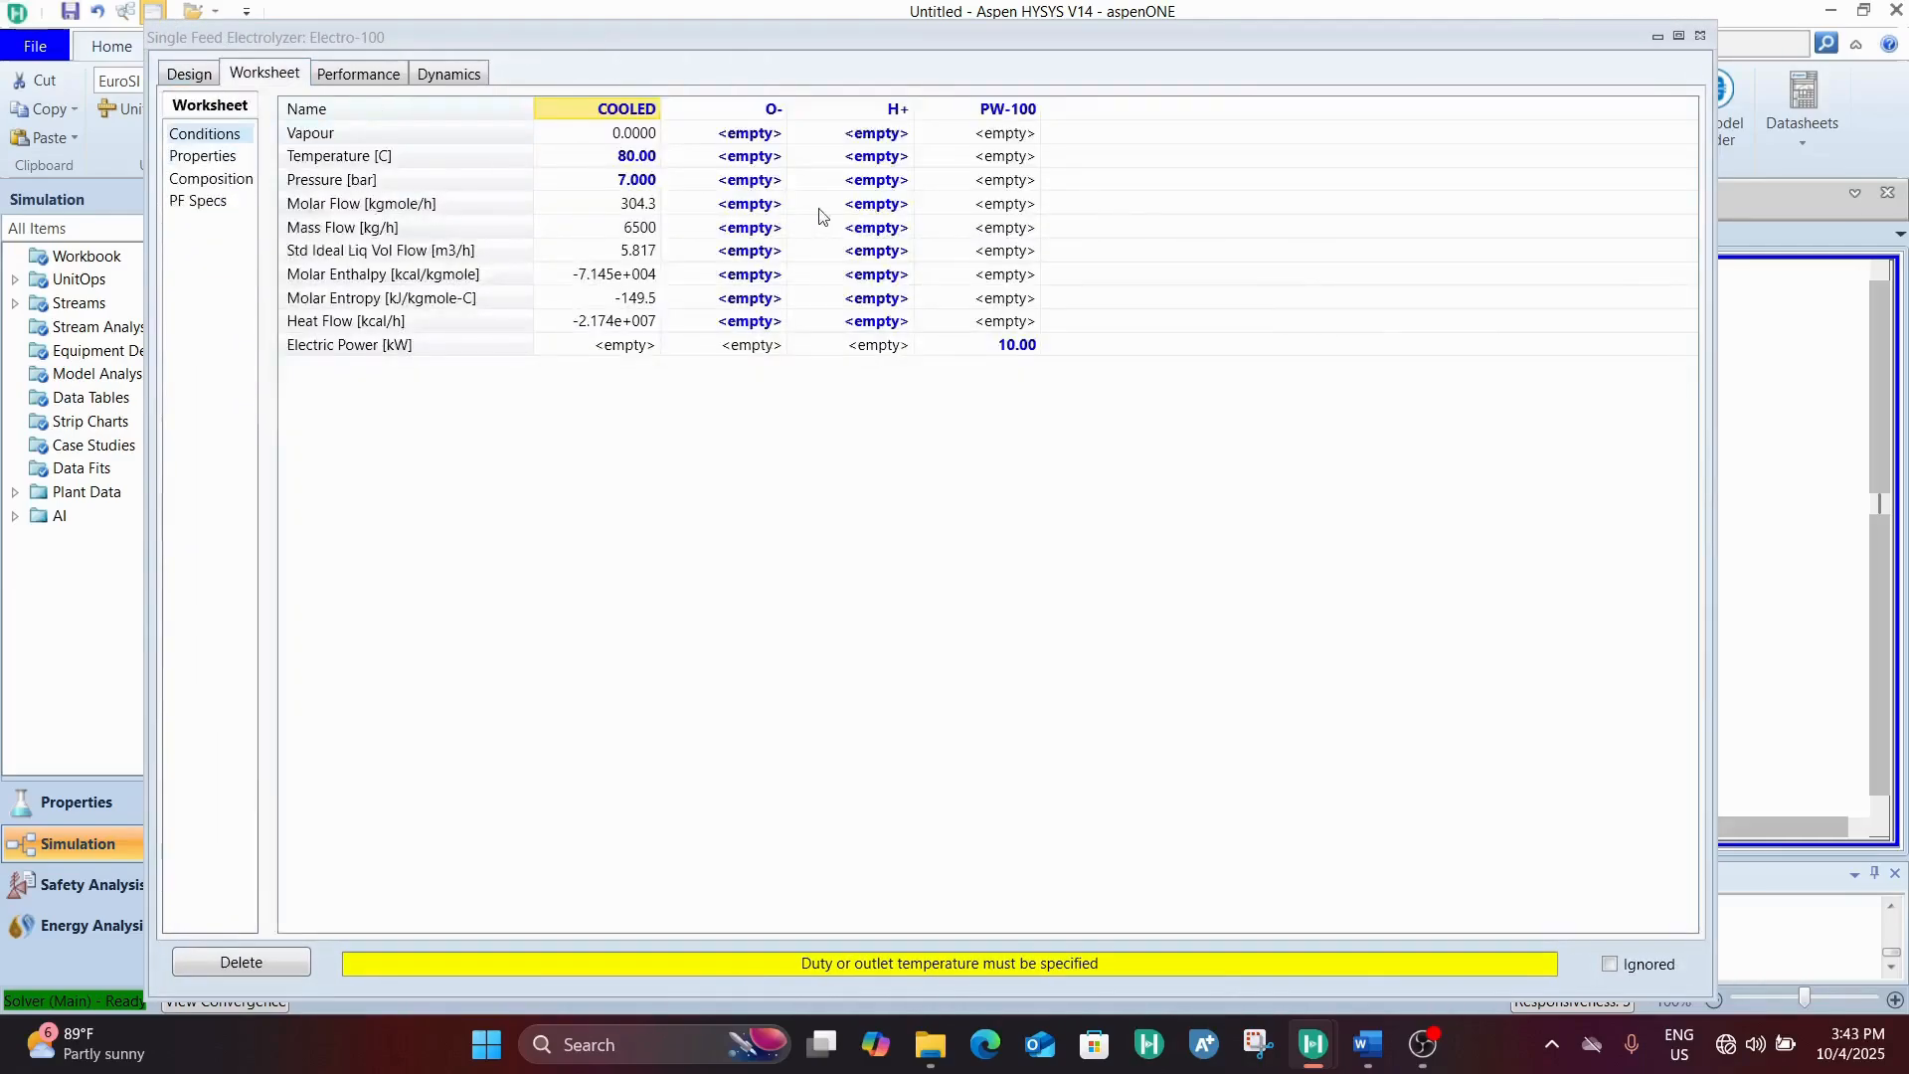
pyautogui.click(745, 165)
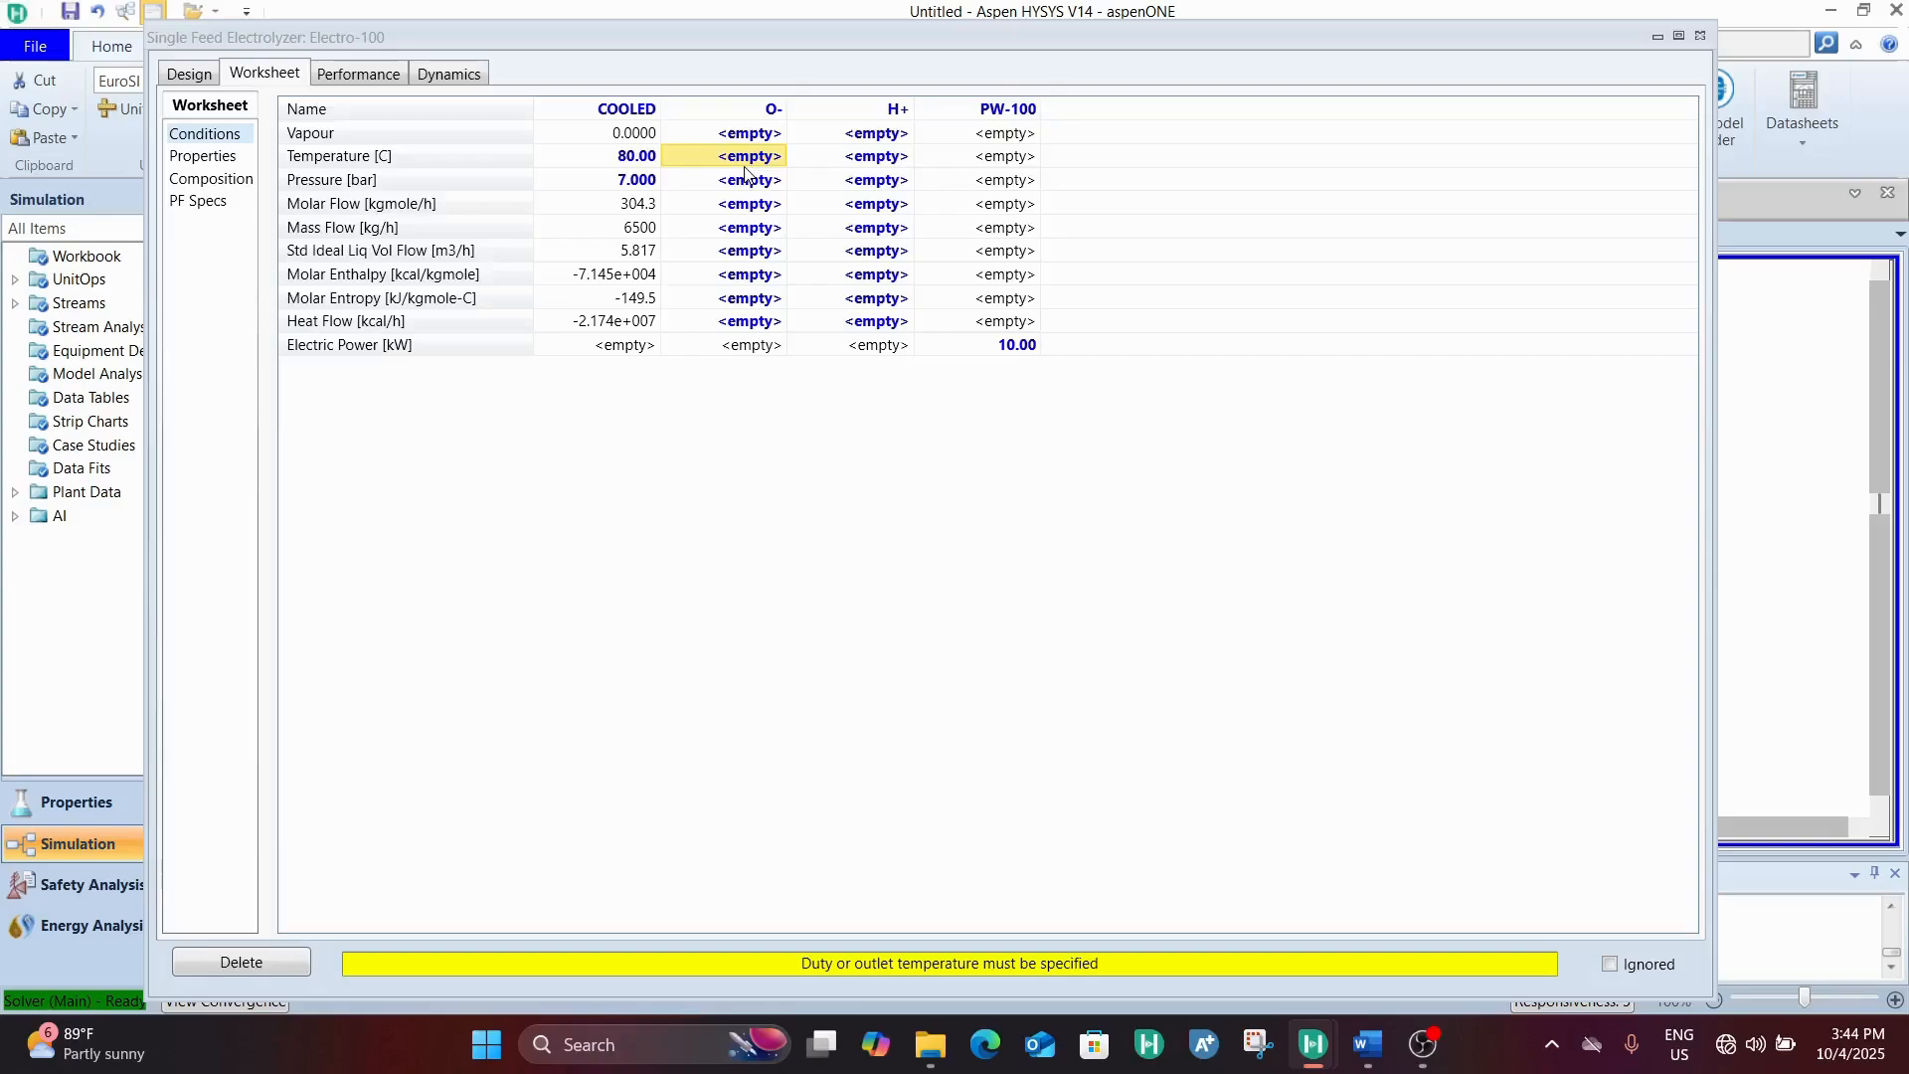
pyautogui.write('75')
pyautogui.press('Return')
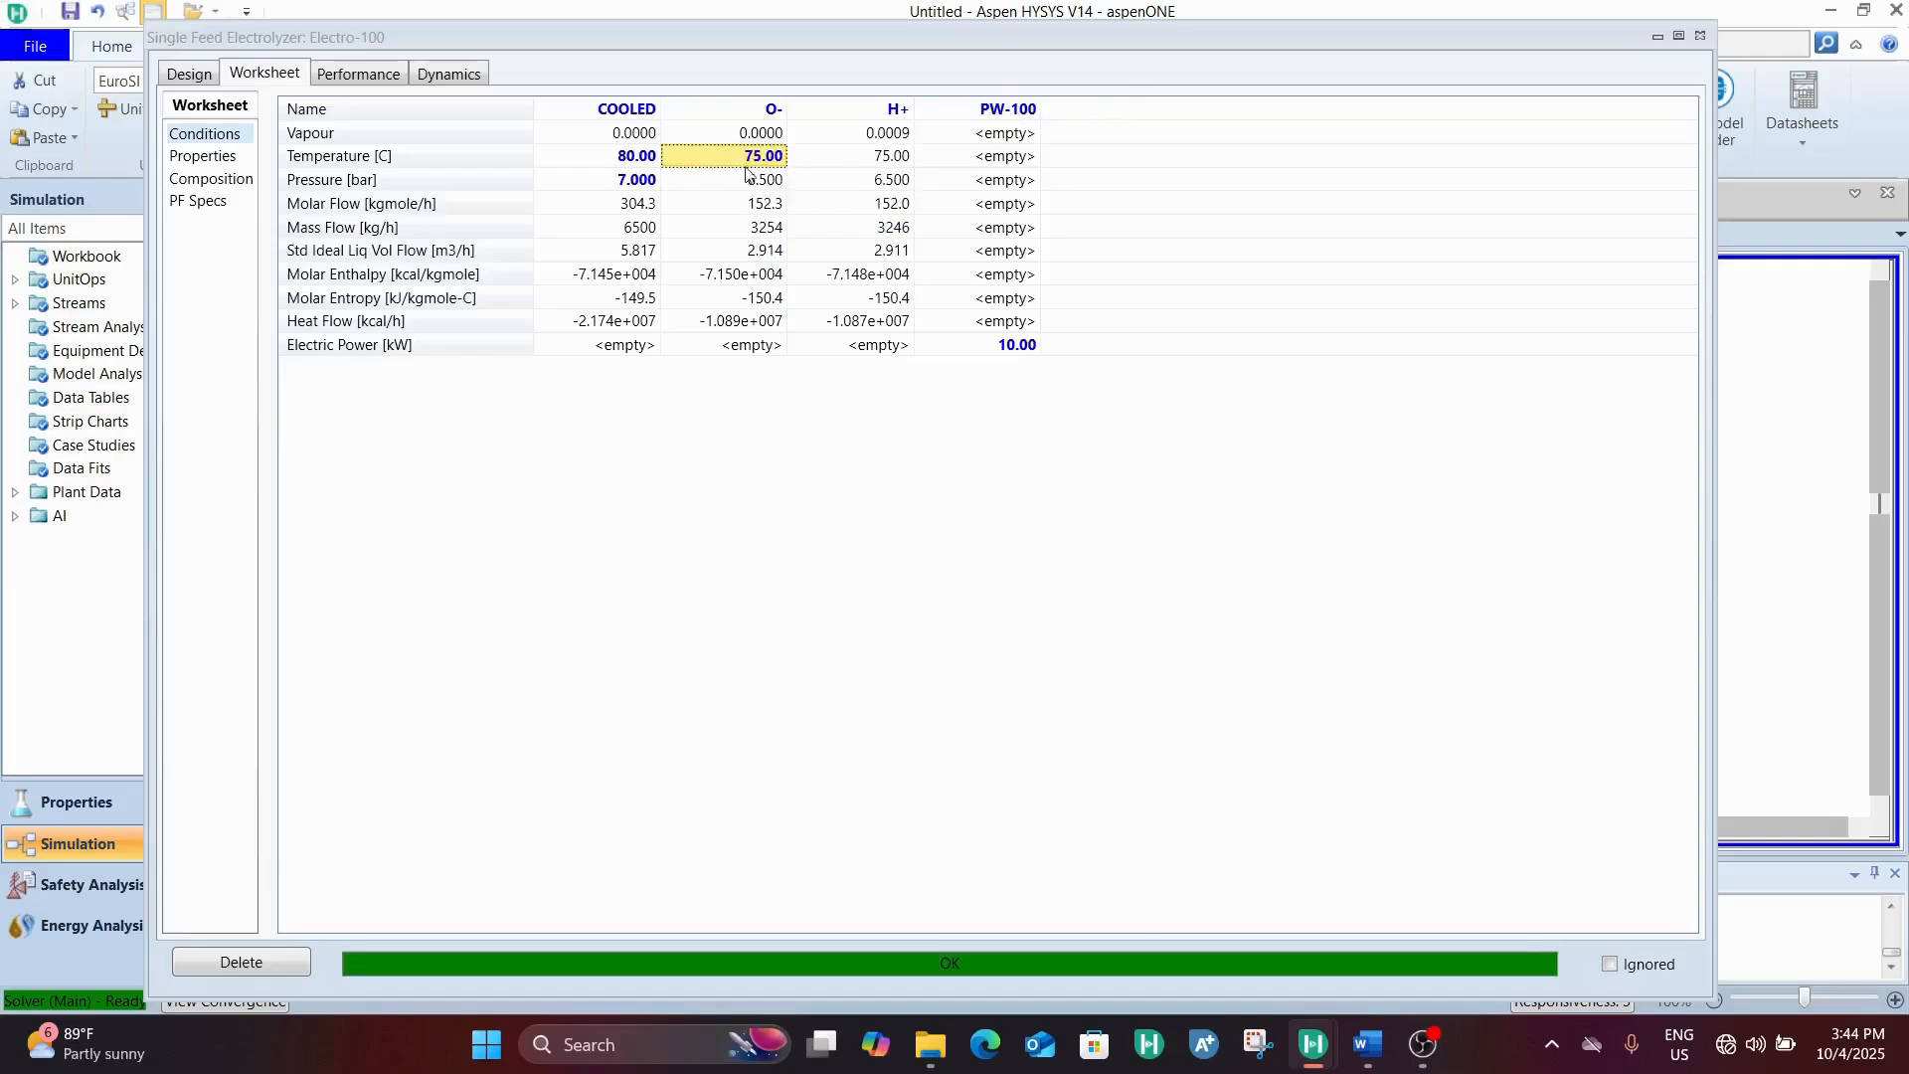
# Check the O- stream's pressure and temperature and compare the vapour fractions of the O- and H+ streams
pyautogui.click(753, 182)
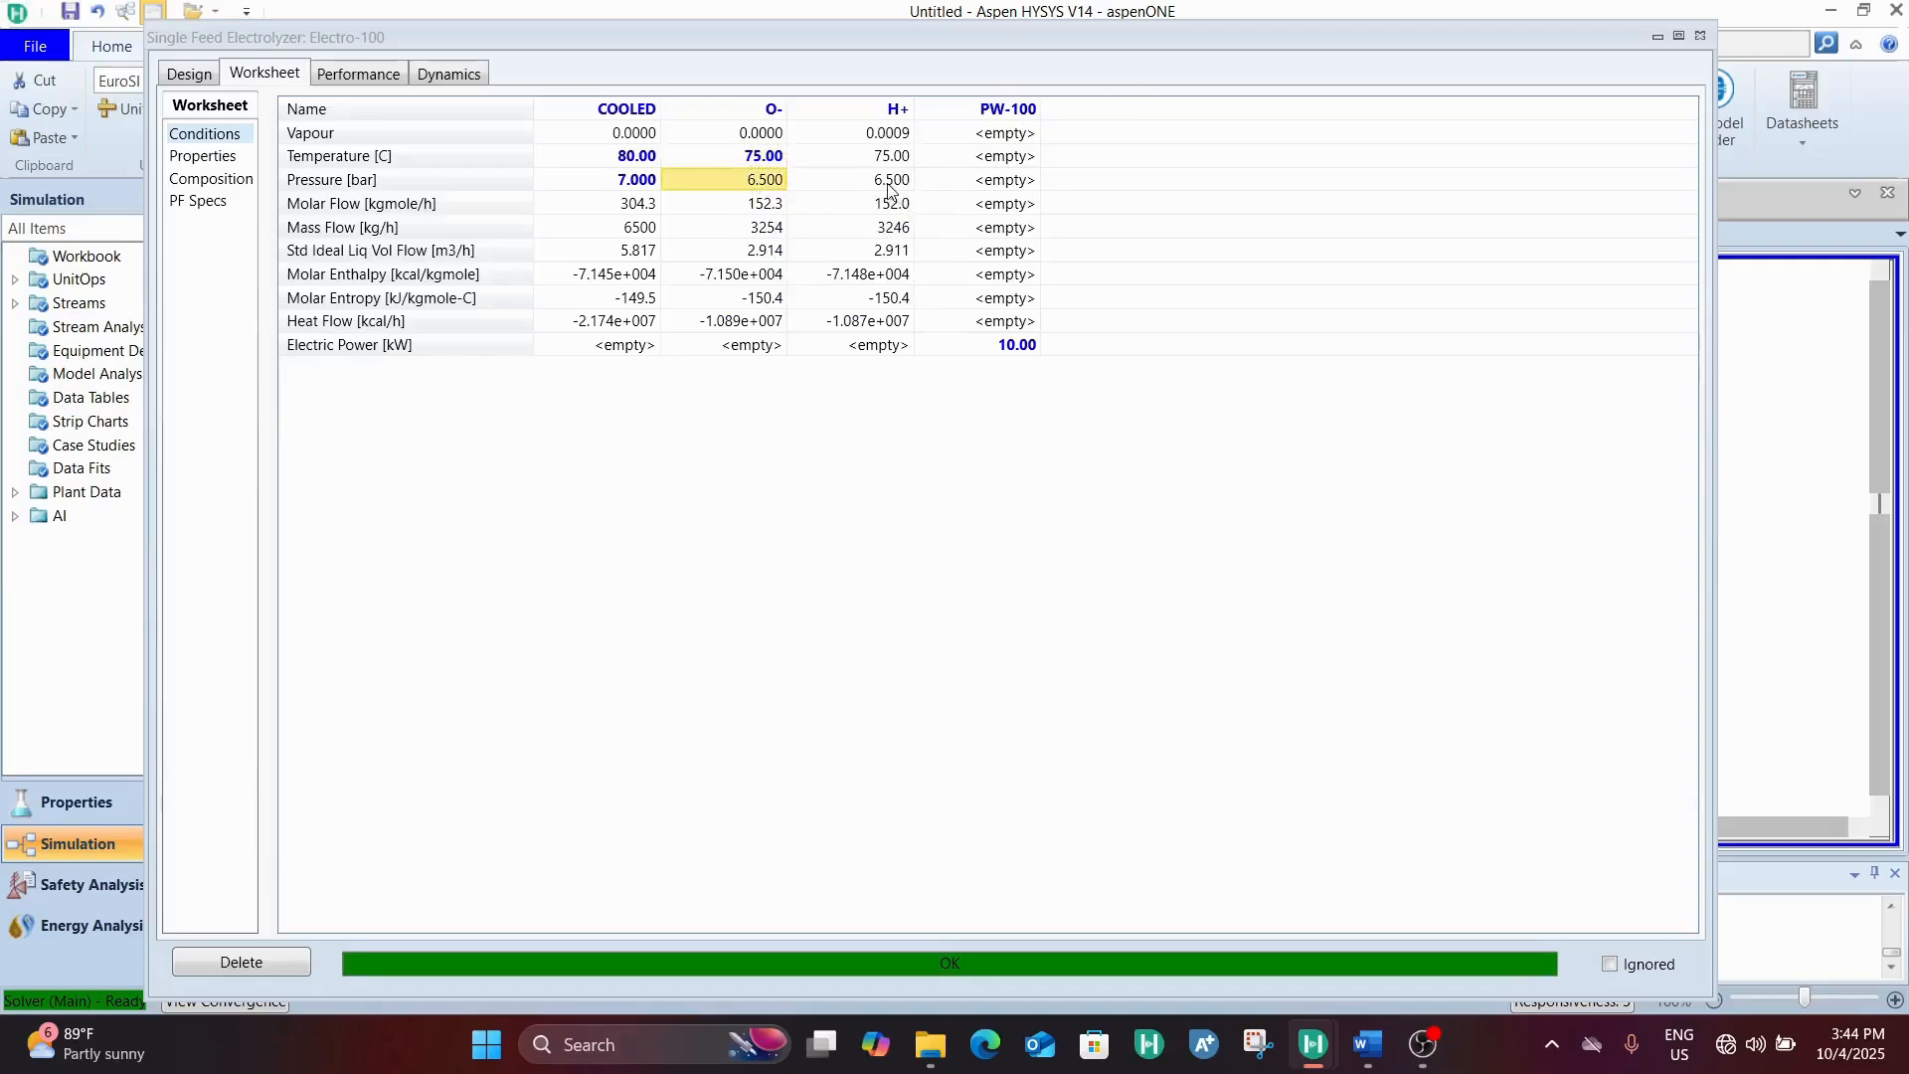
pyautogui.click(760, 159)
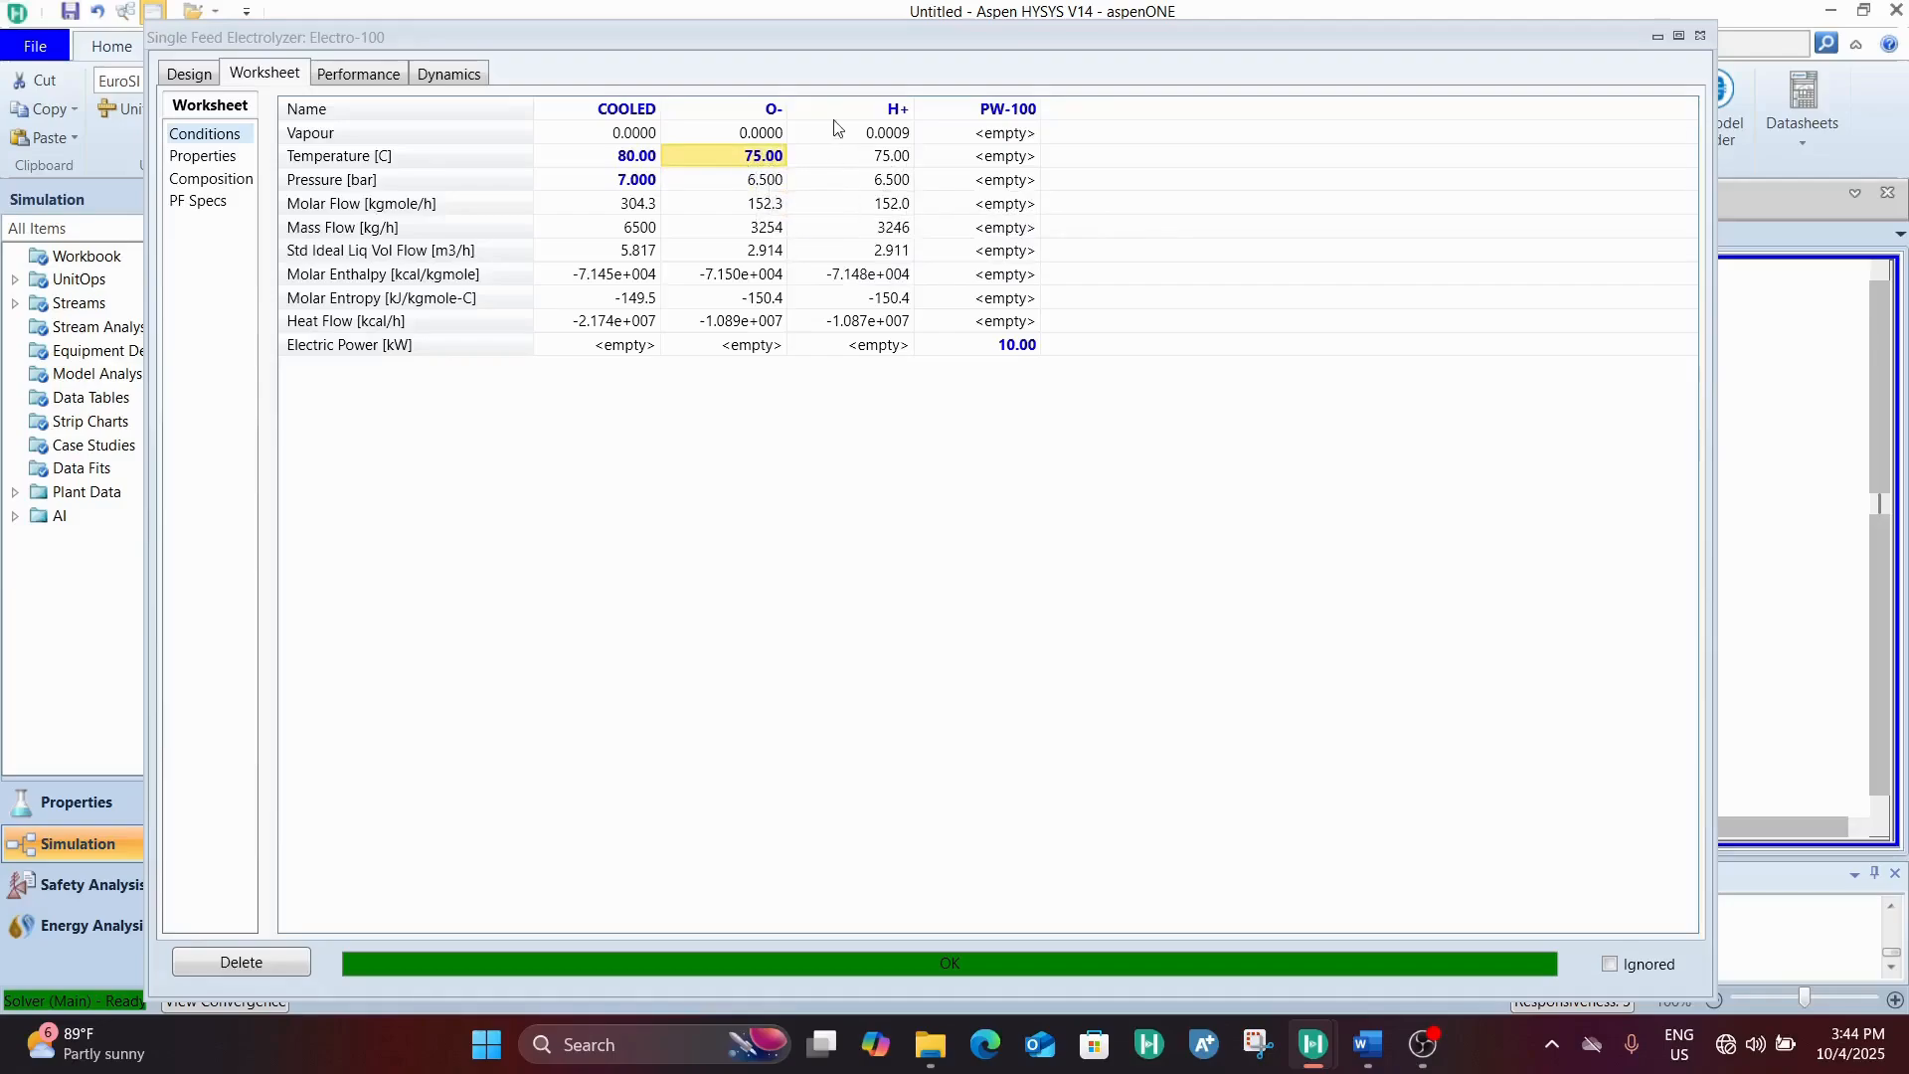
pyautogui.click(766, 135)
pyautogui.click(903, 140)
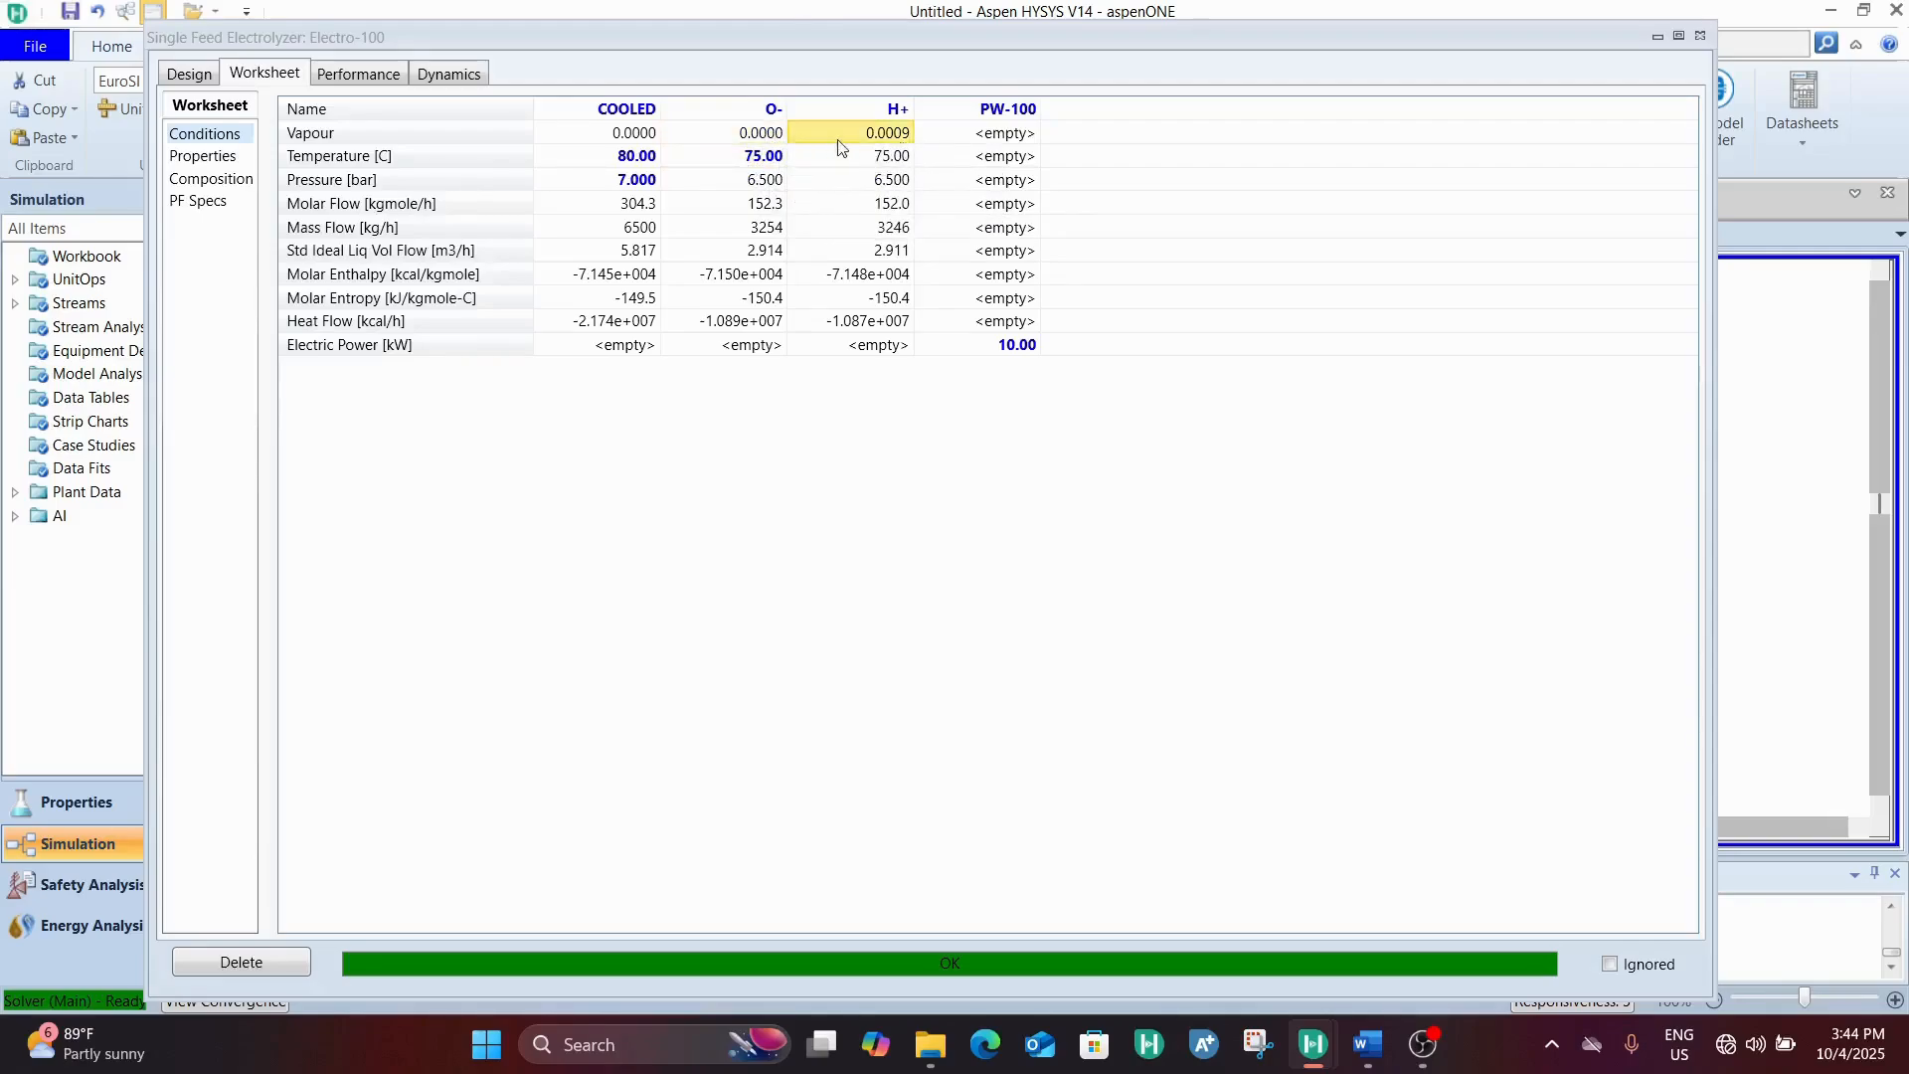
pyautogui.click(782, 131)
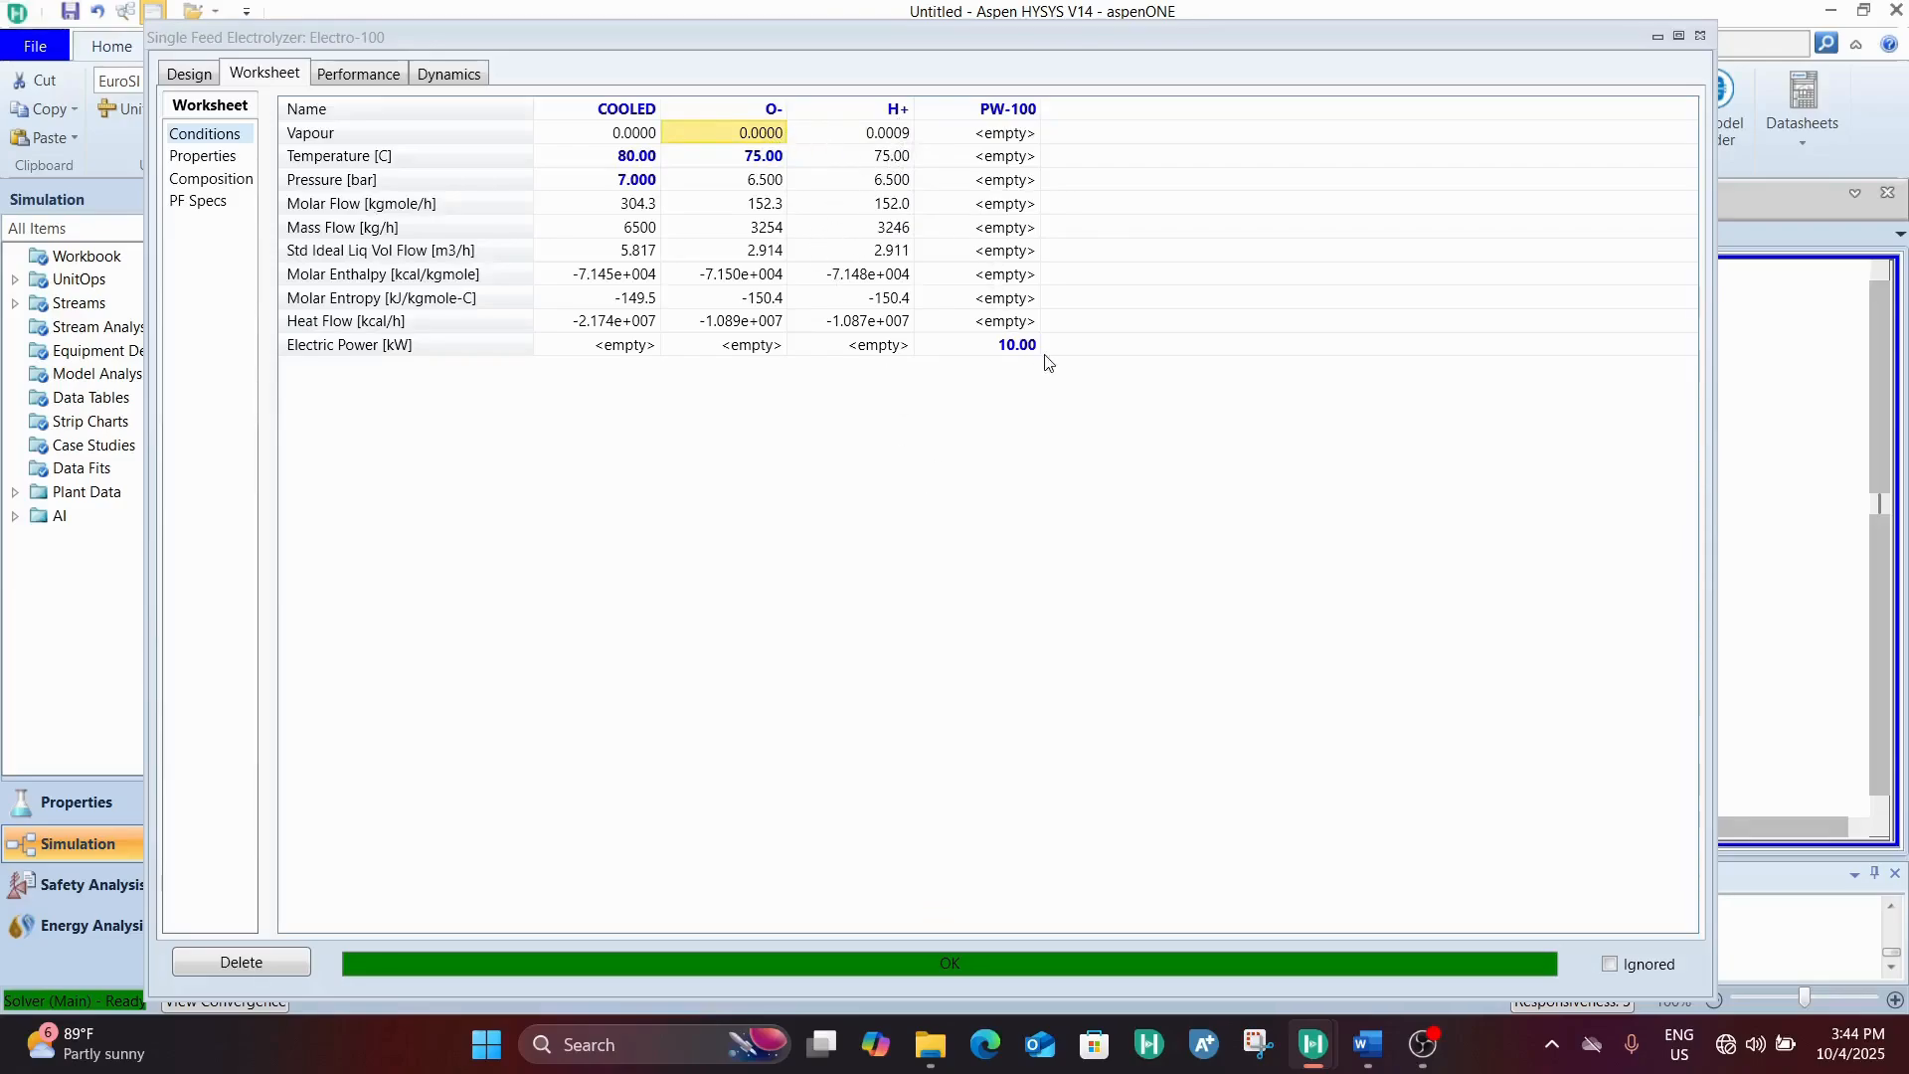
# Set the Faraday efficiency to 93% in the electrolyzer's design parameters
pyautogui.click(189, 75)
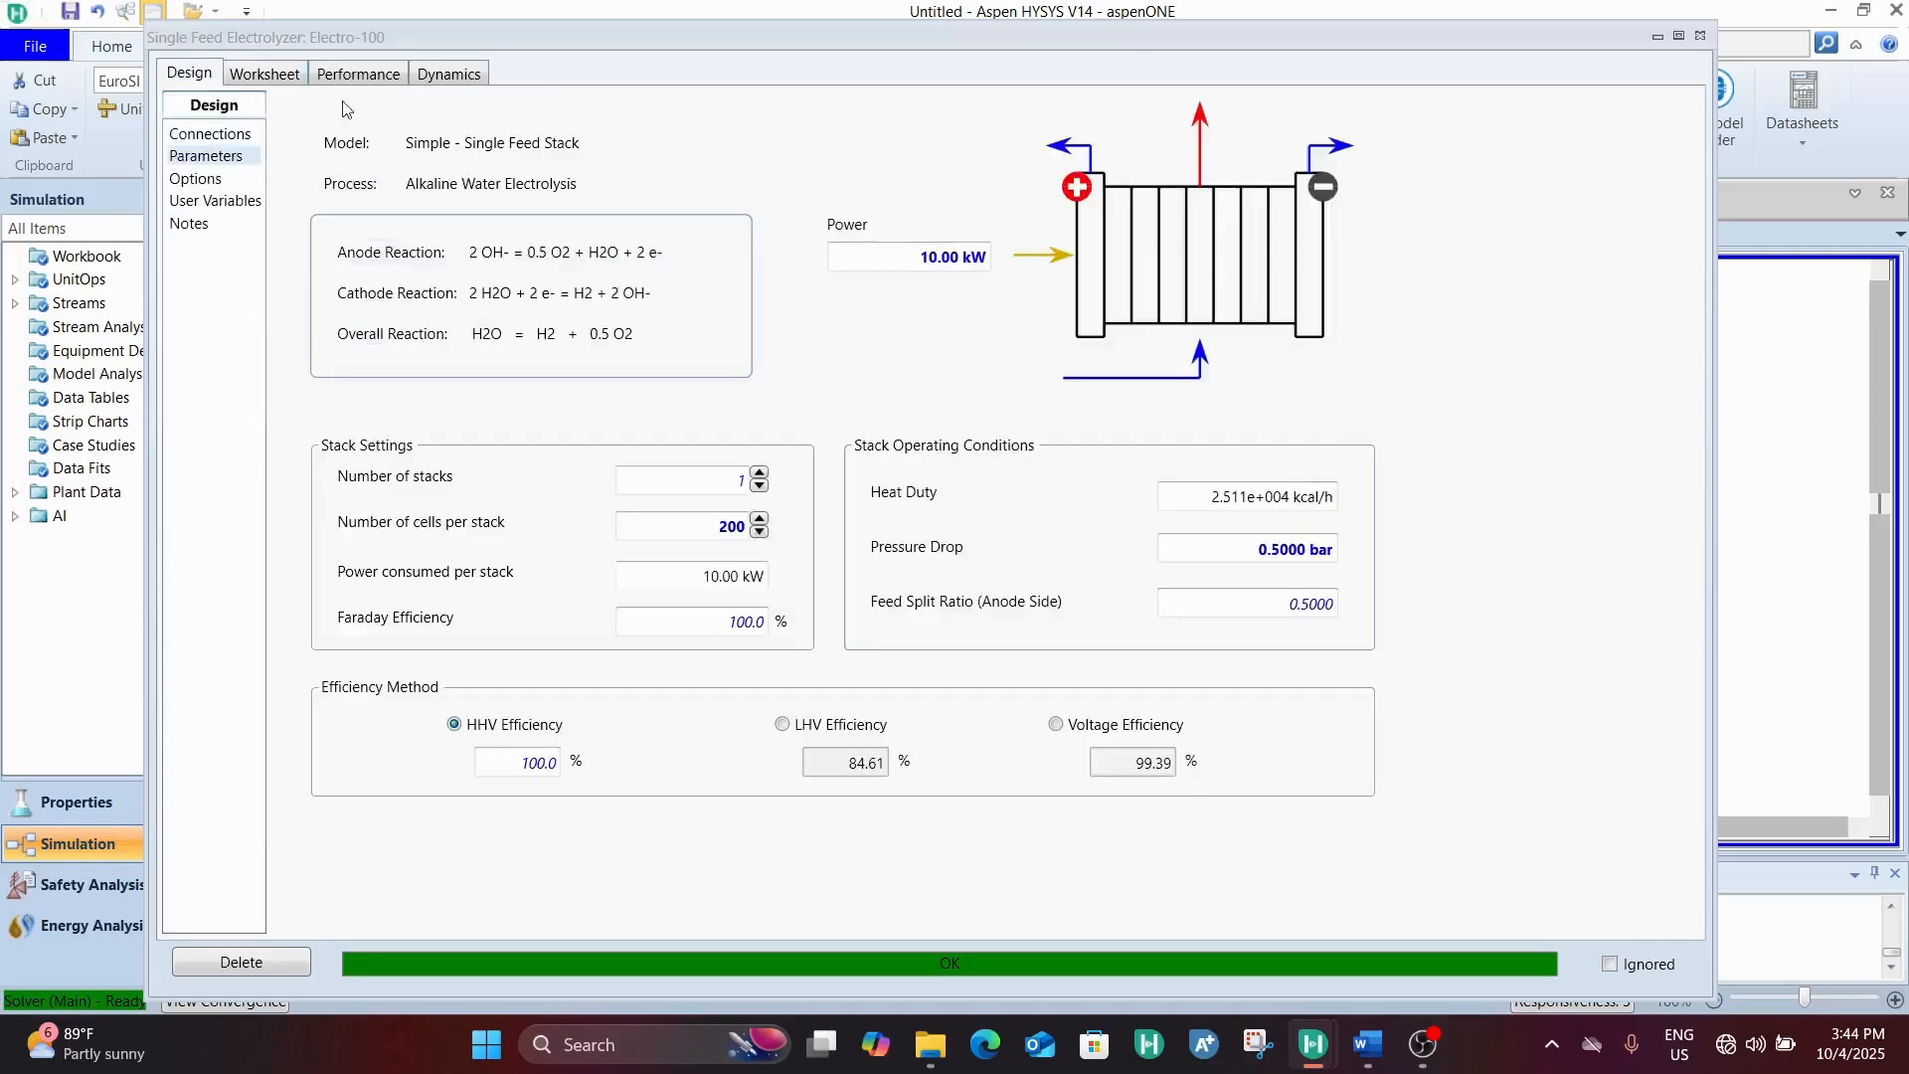
pyautogui.moveTo(1209, 505)
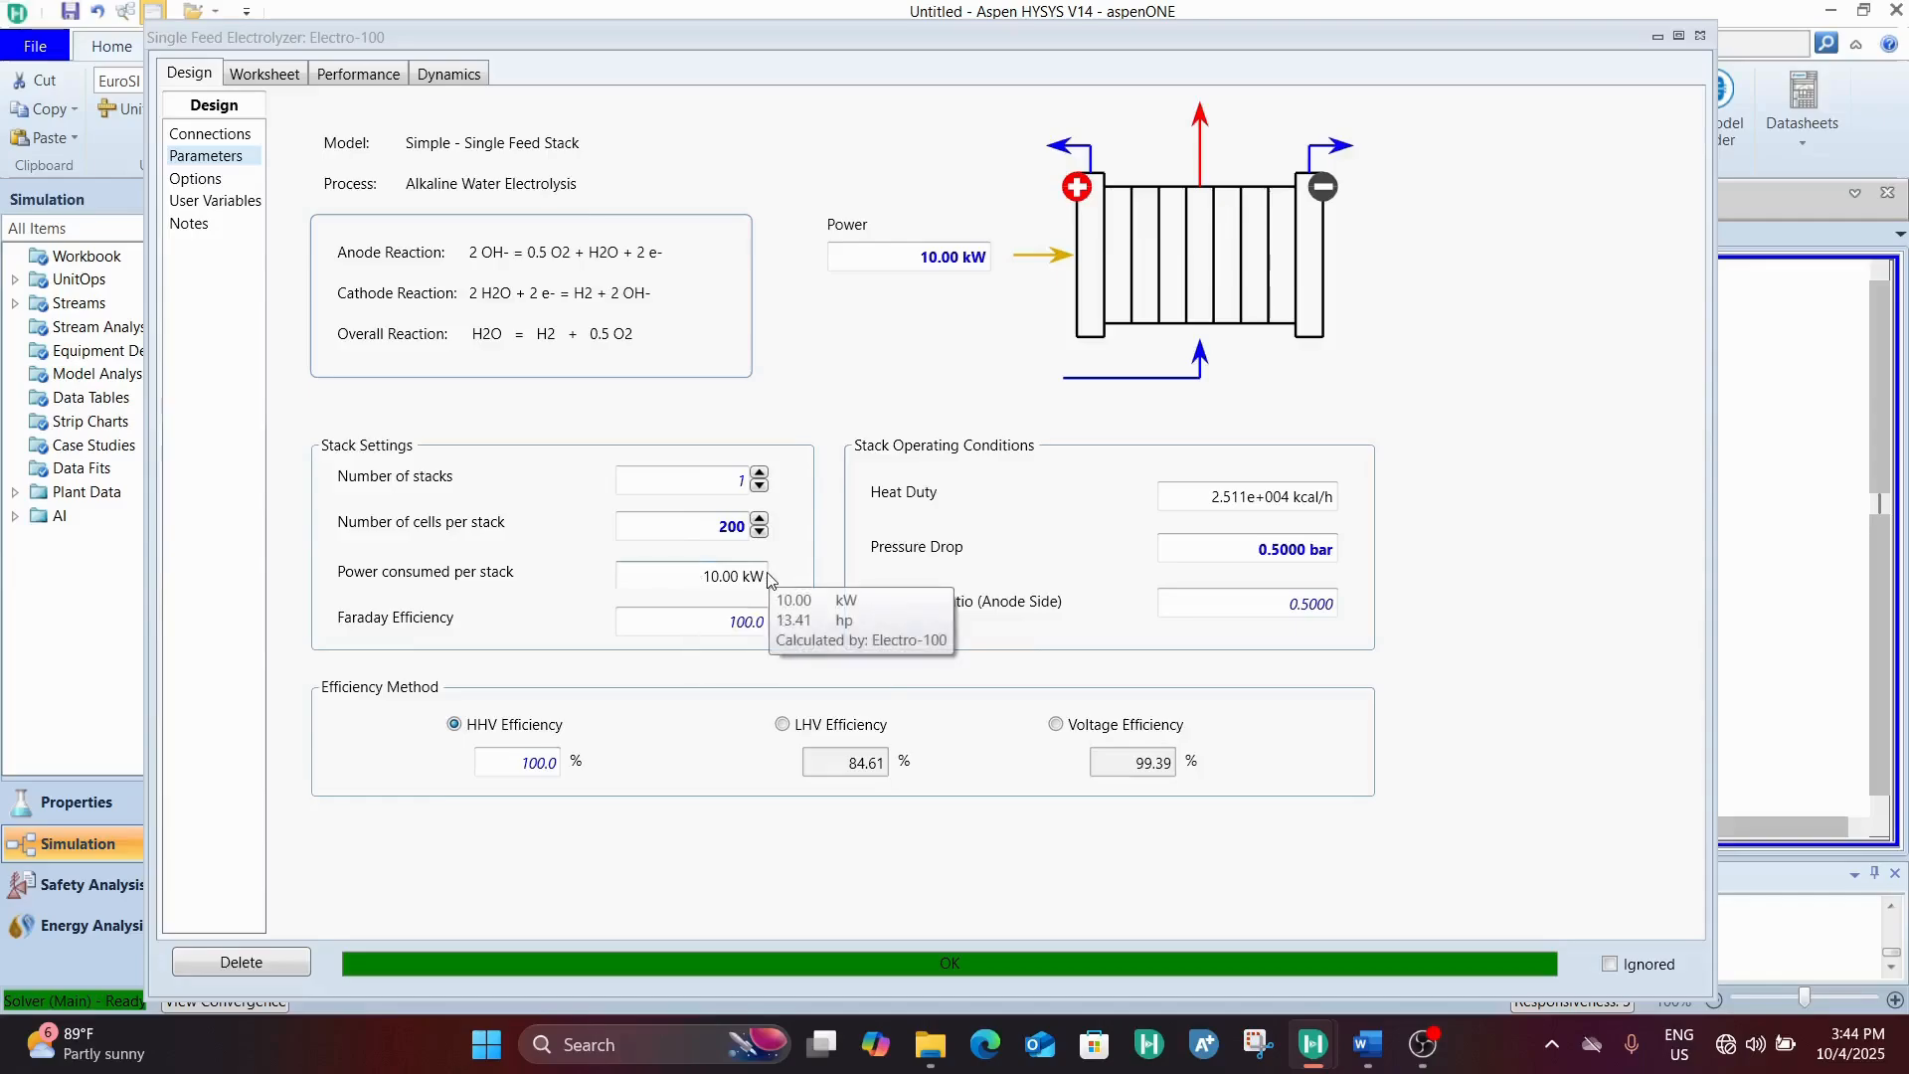
pyautogui.click(644, 617)
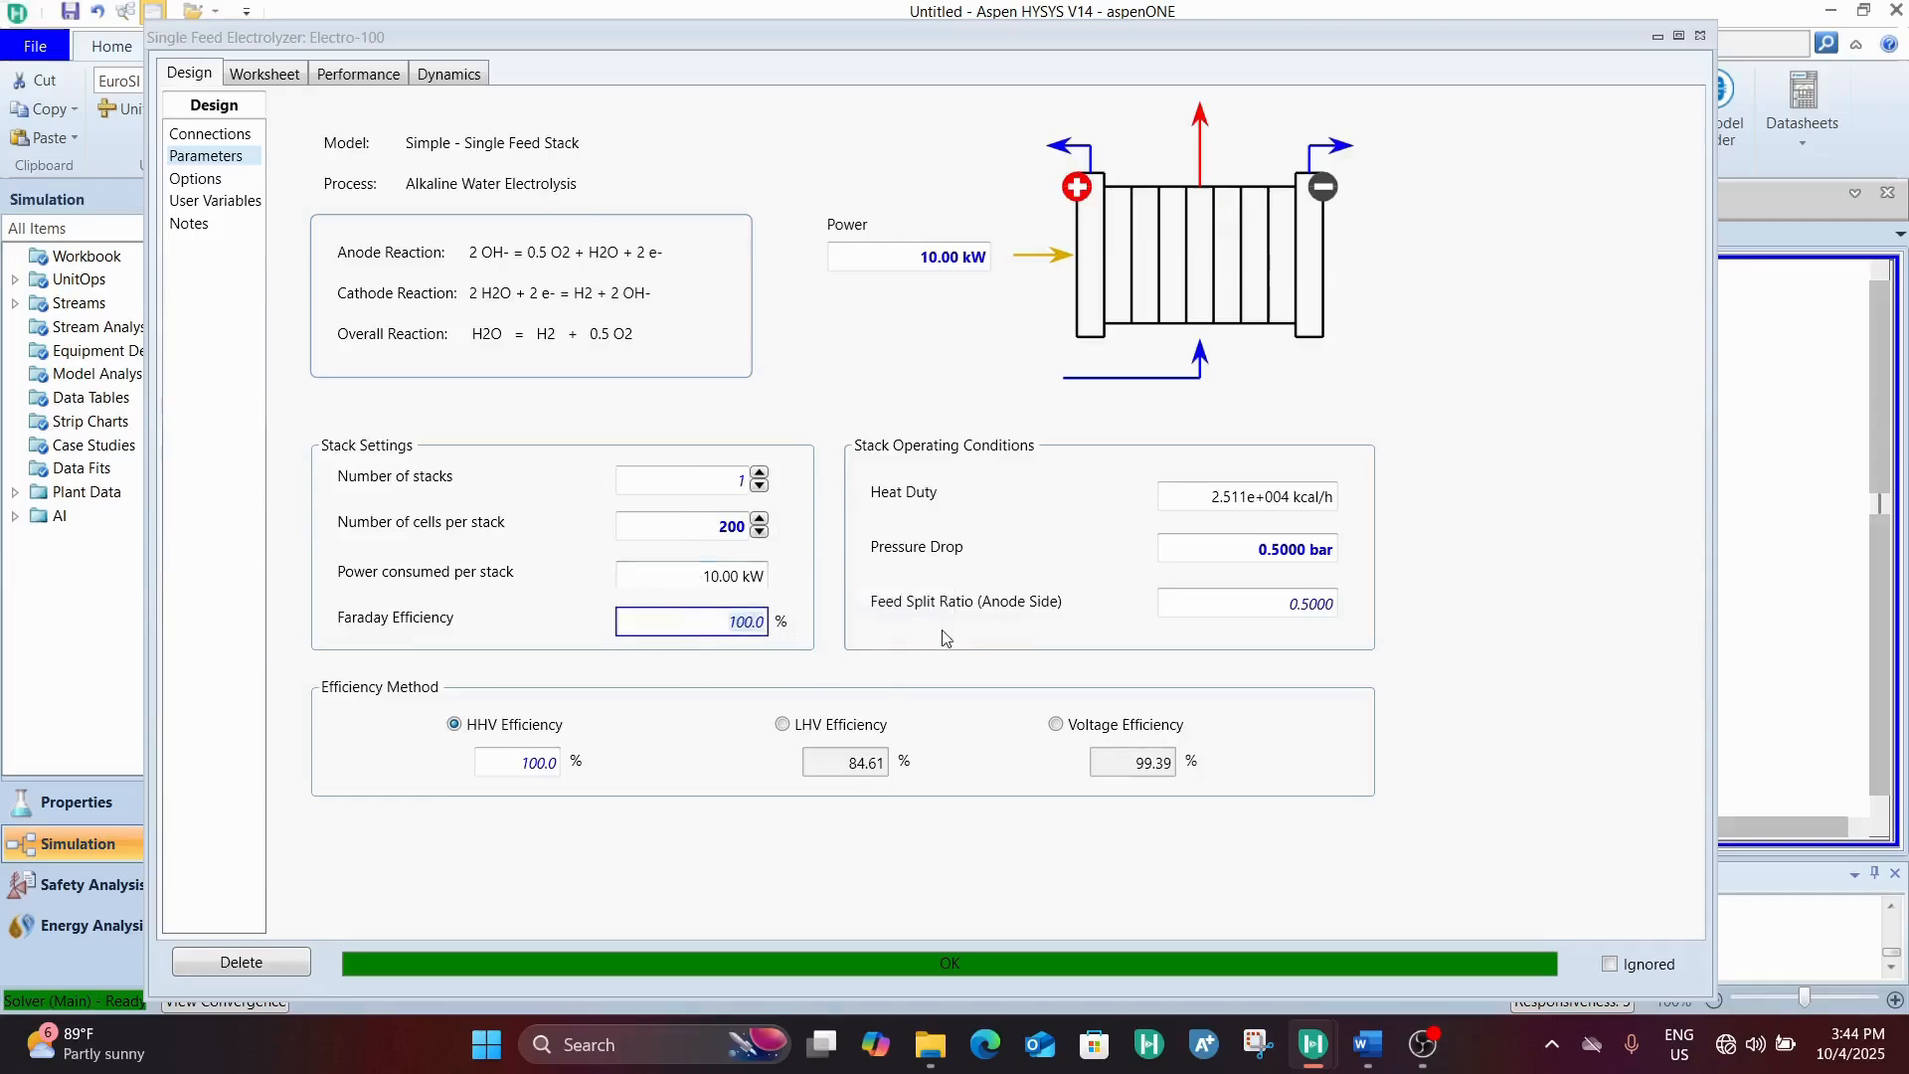
pyautogui.write('93')
pyautogui.press('Return')
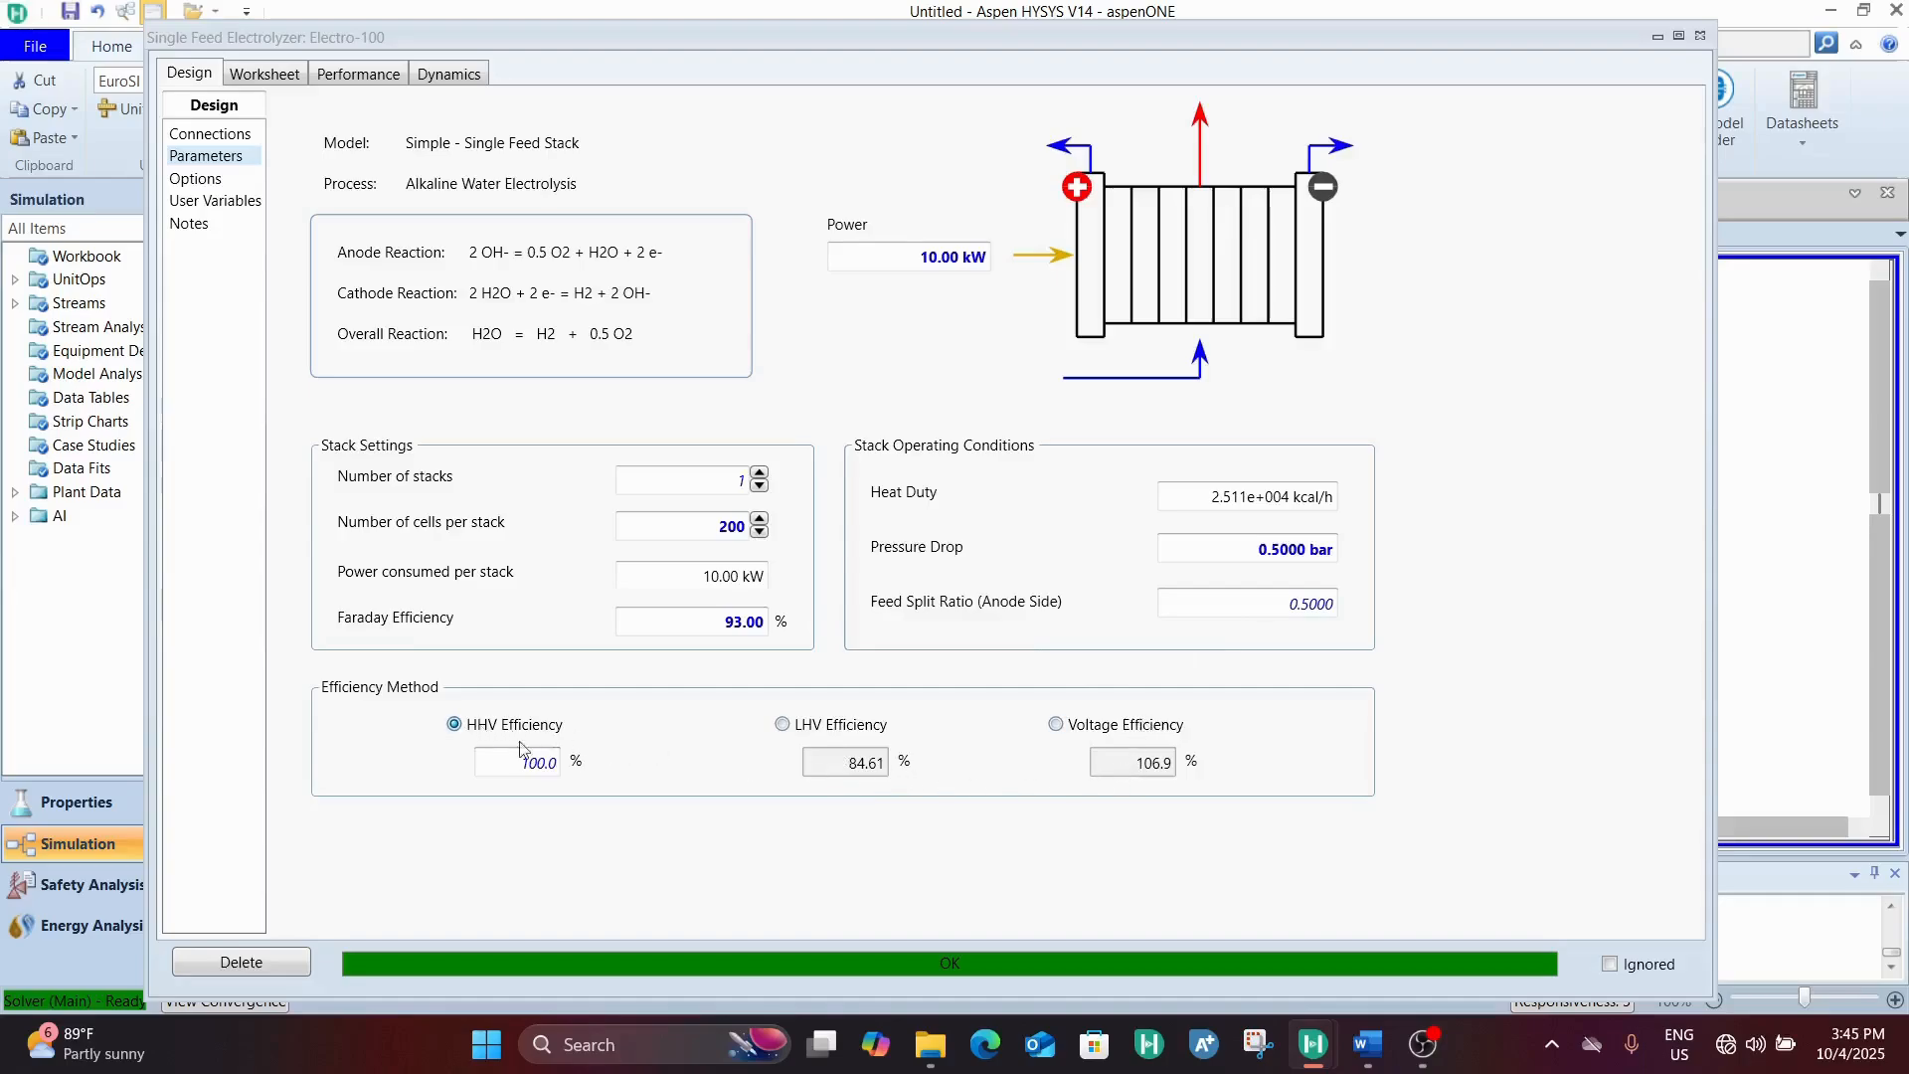
# Try the LHV and Voltage efficiency methods for the stack, and return to HHV Efficiency
pyautogui.click(781, 734)
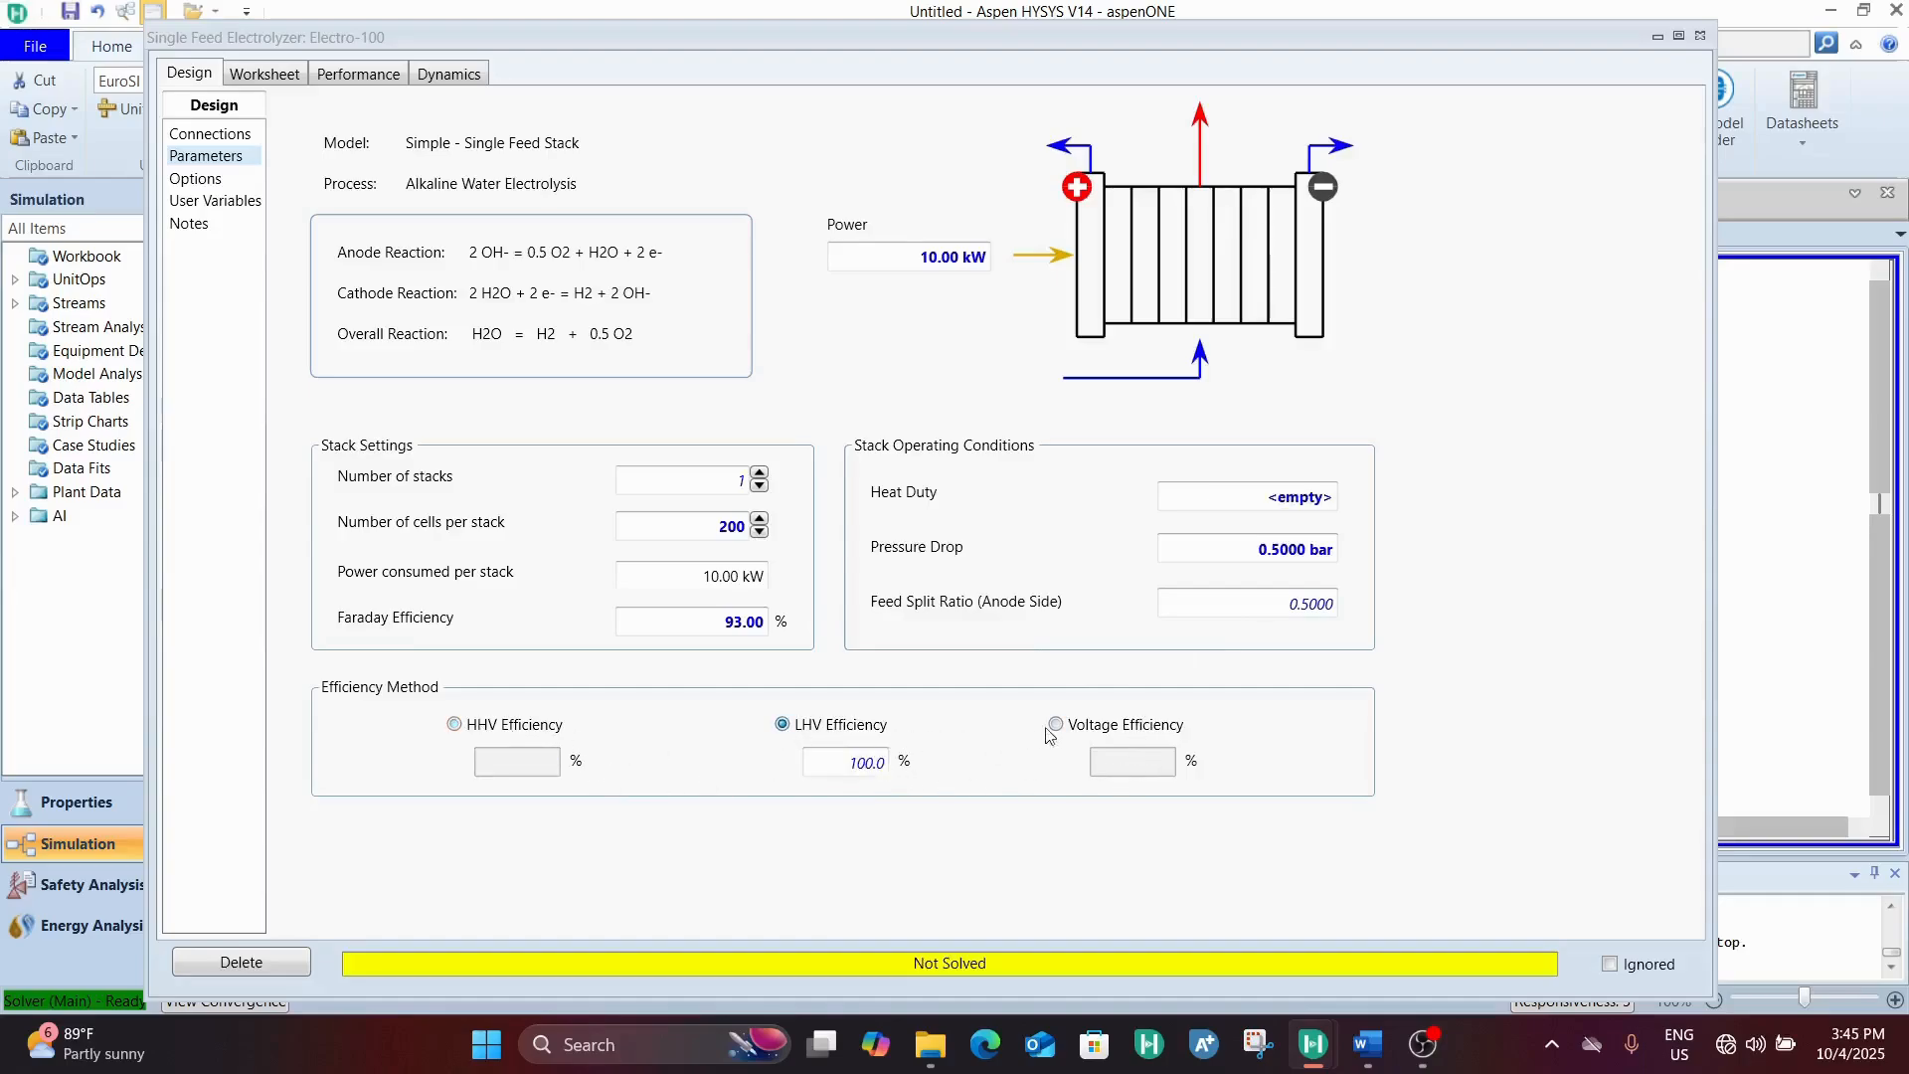
pyautogui.click(1094, 729)
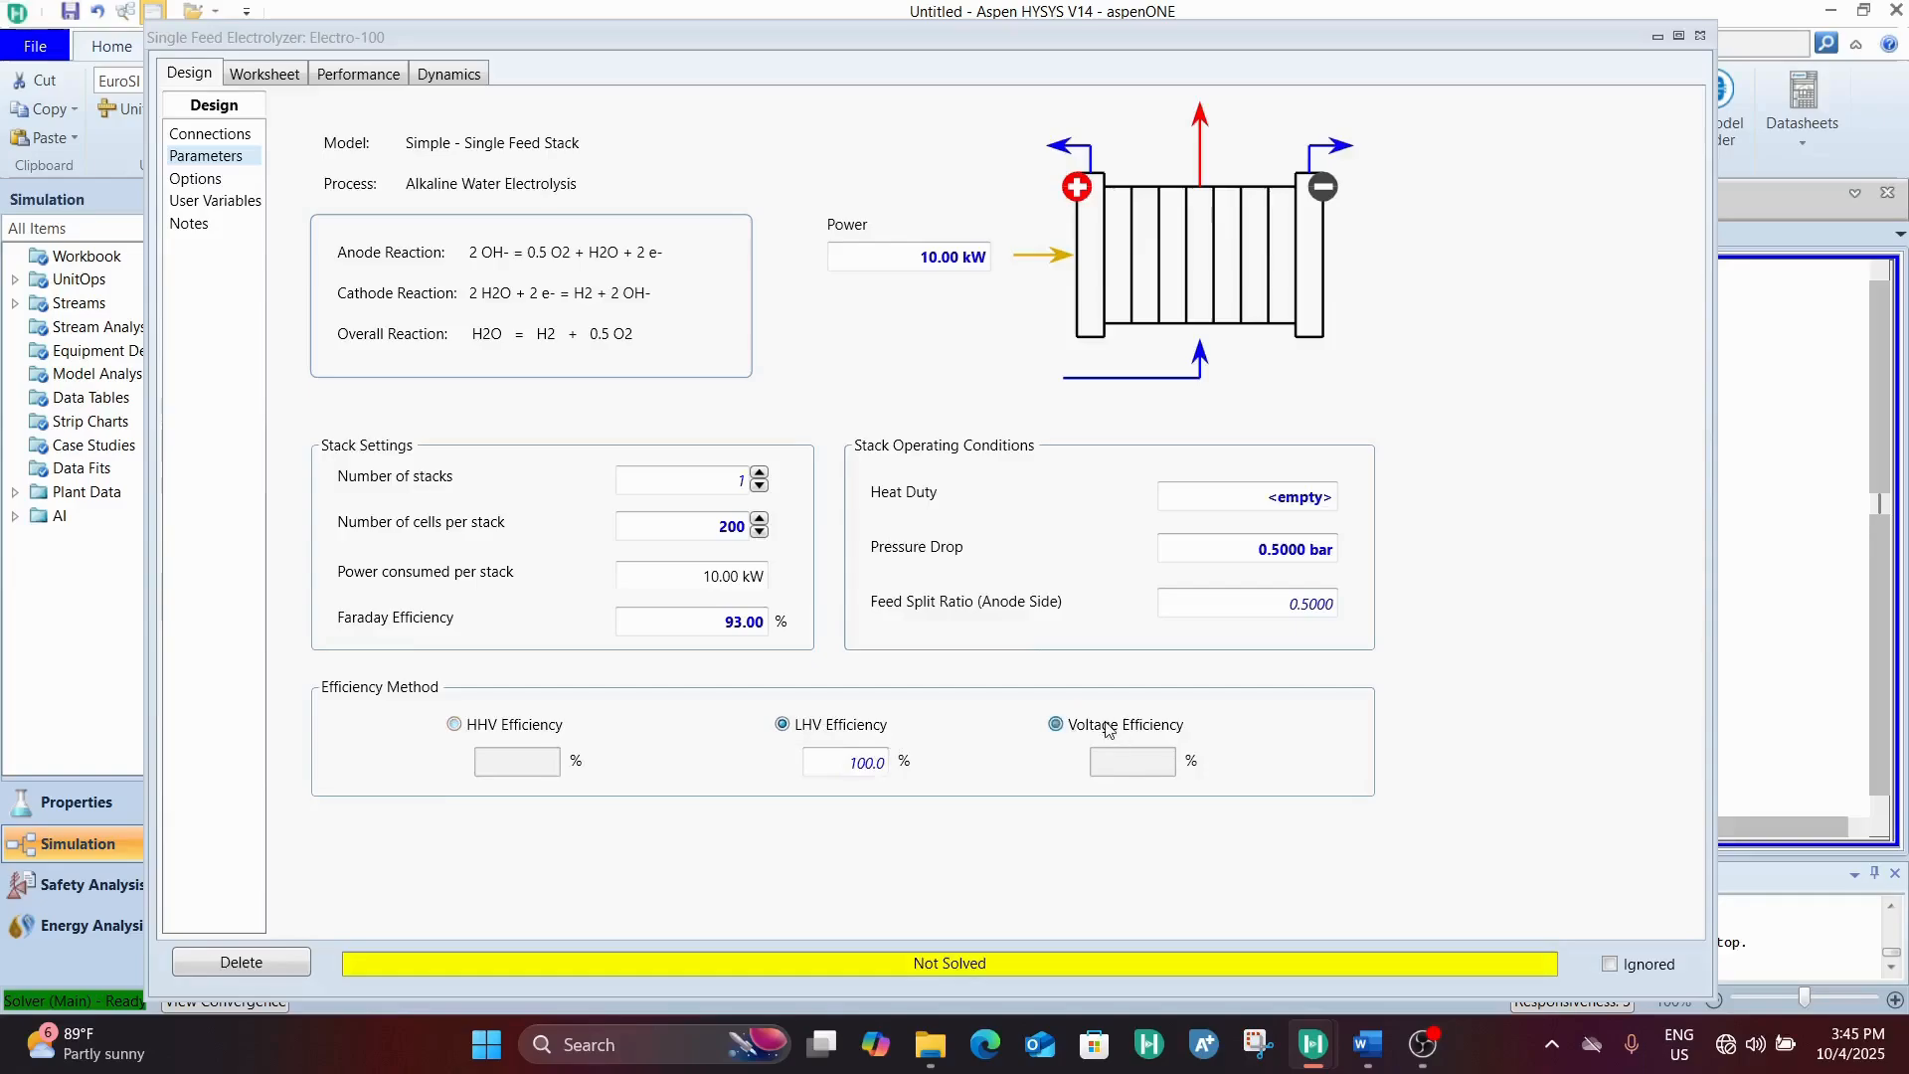
pyautogui.click(522, 727)
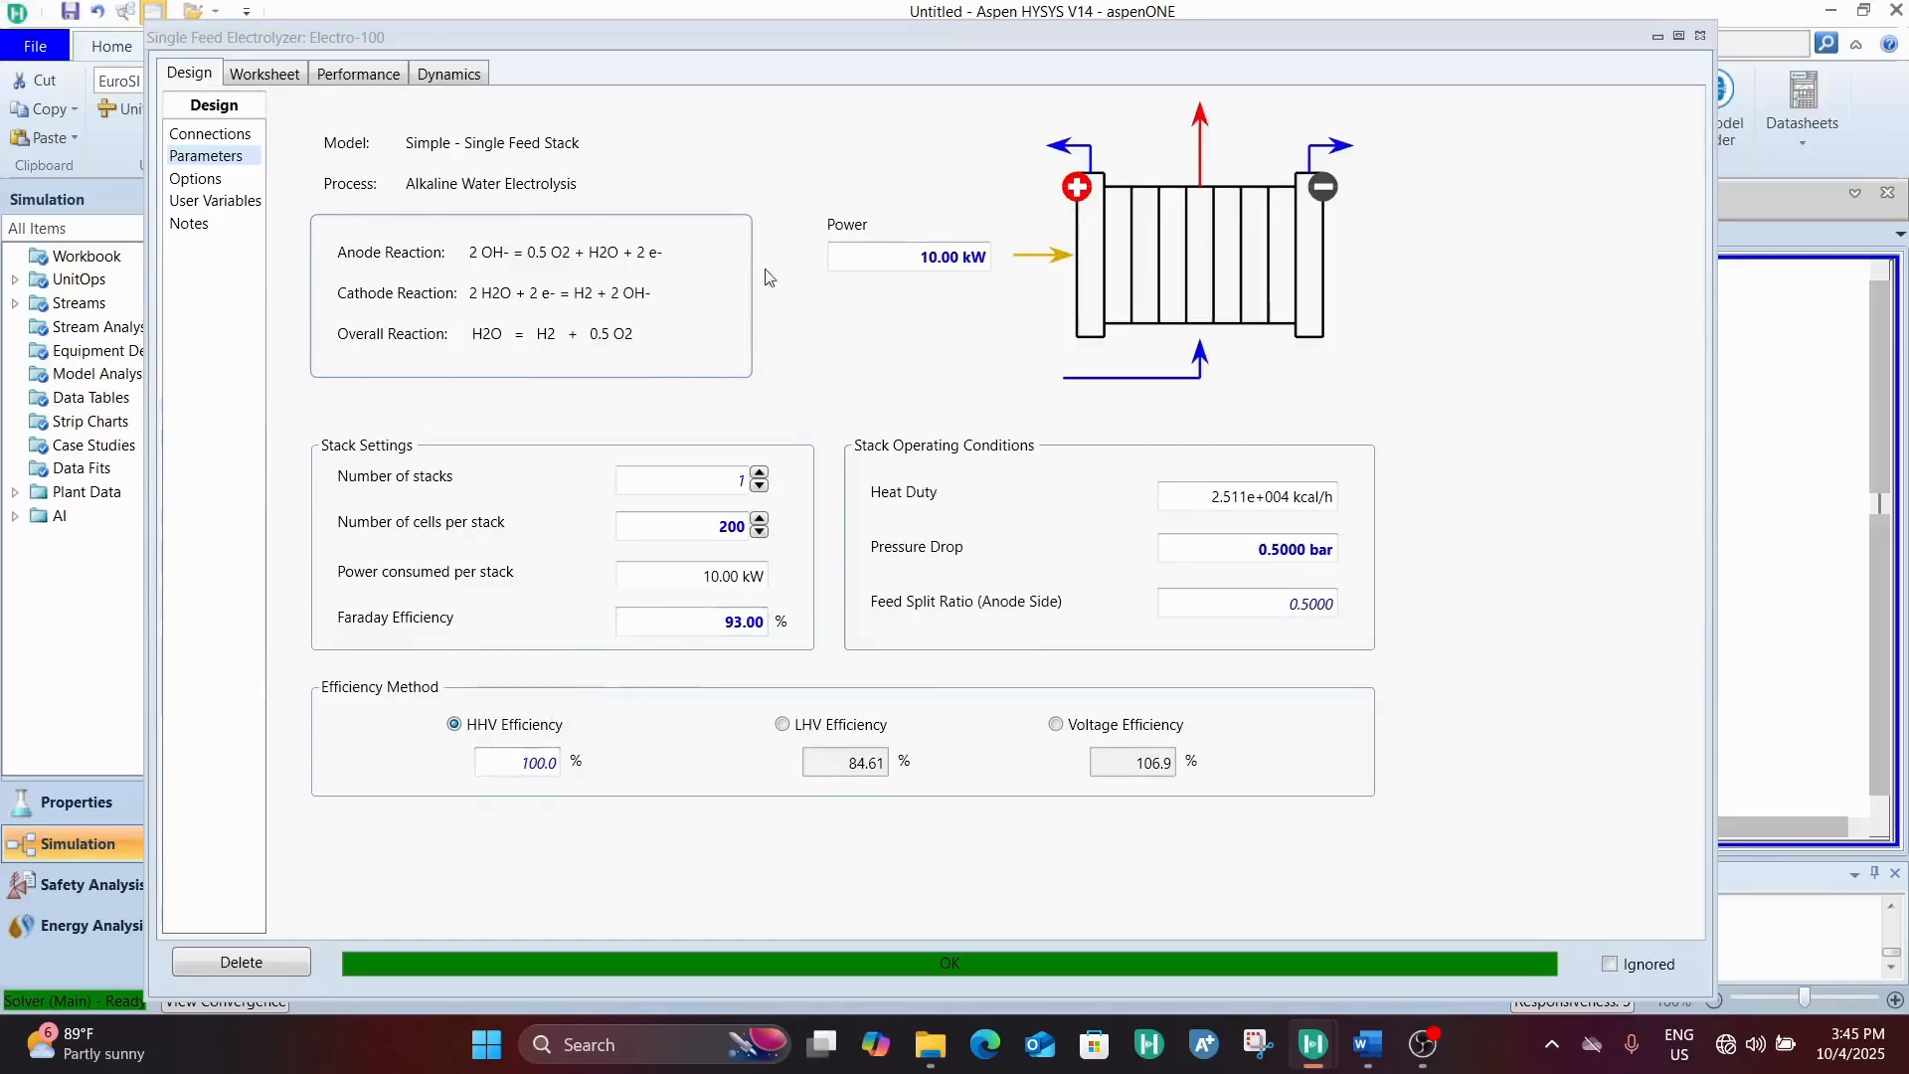
# Review the electrolyzer's performance summary and compare the water, potassium hydroxide, hydrogen and oxygen fractions in the O- and H+ streams
pyautogui.click(290, 78)
pyautogui.click(386, 71)
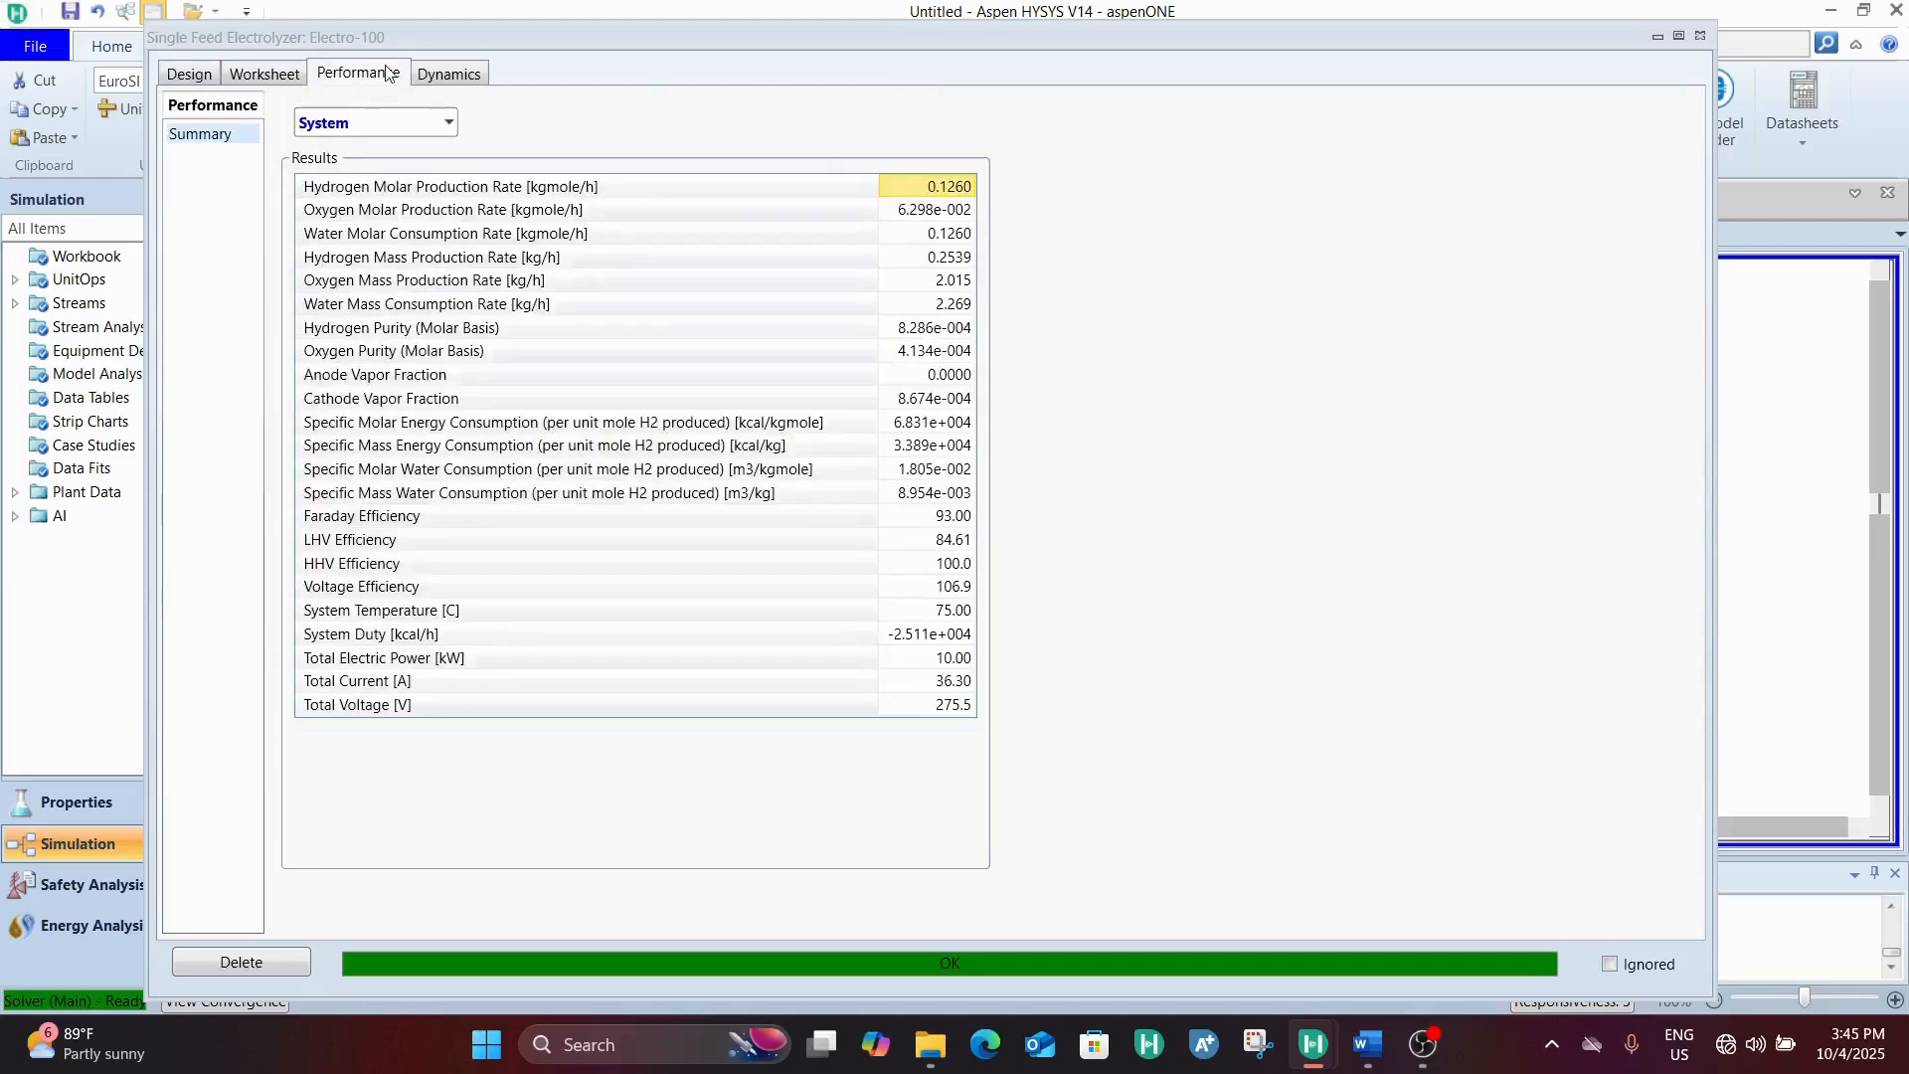
pyautogui.click(269, 72)
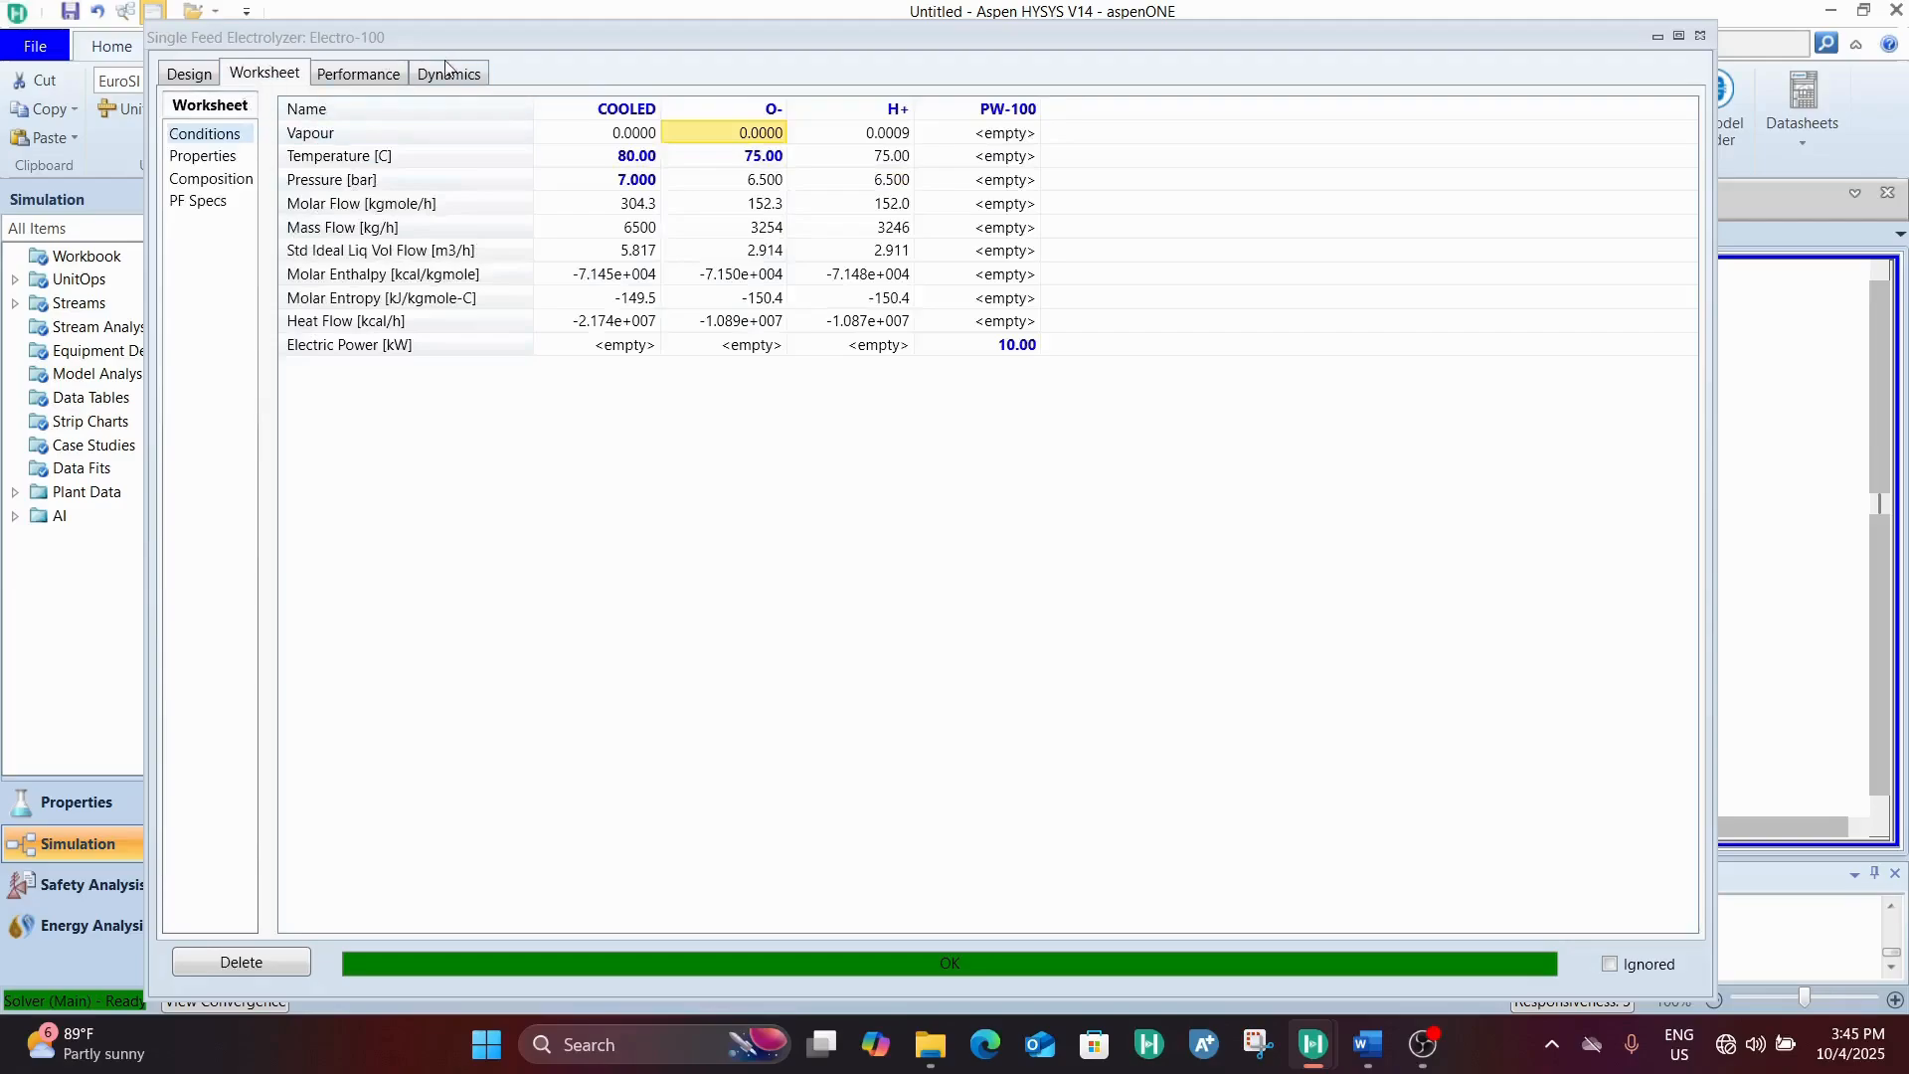
pyautogui.click(243, 183)
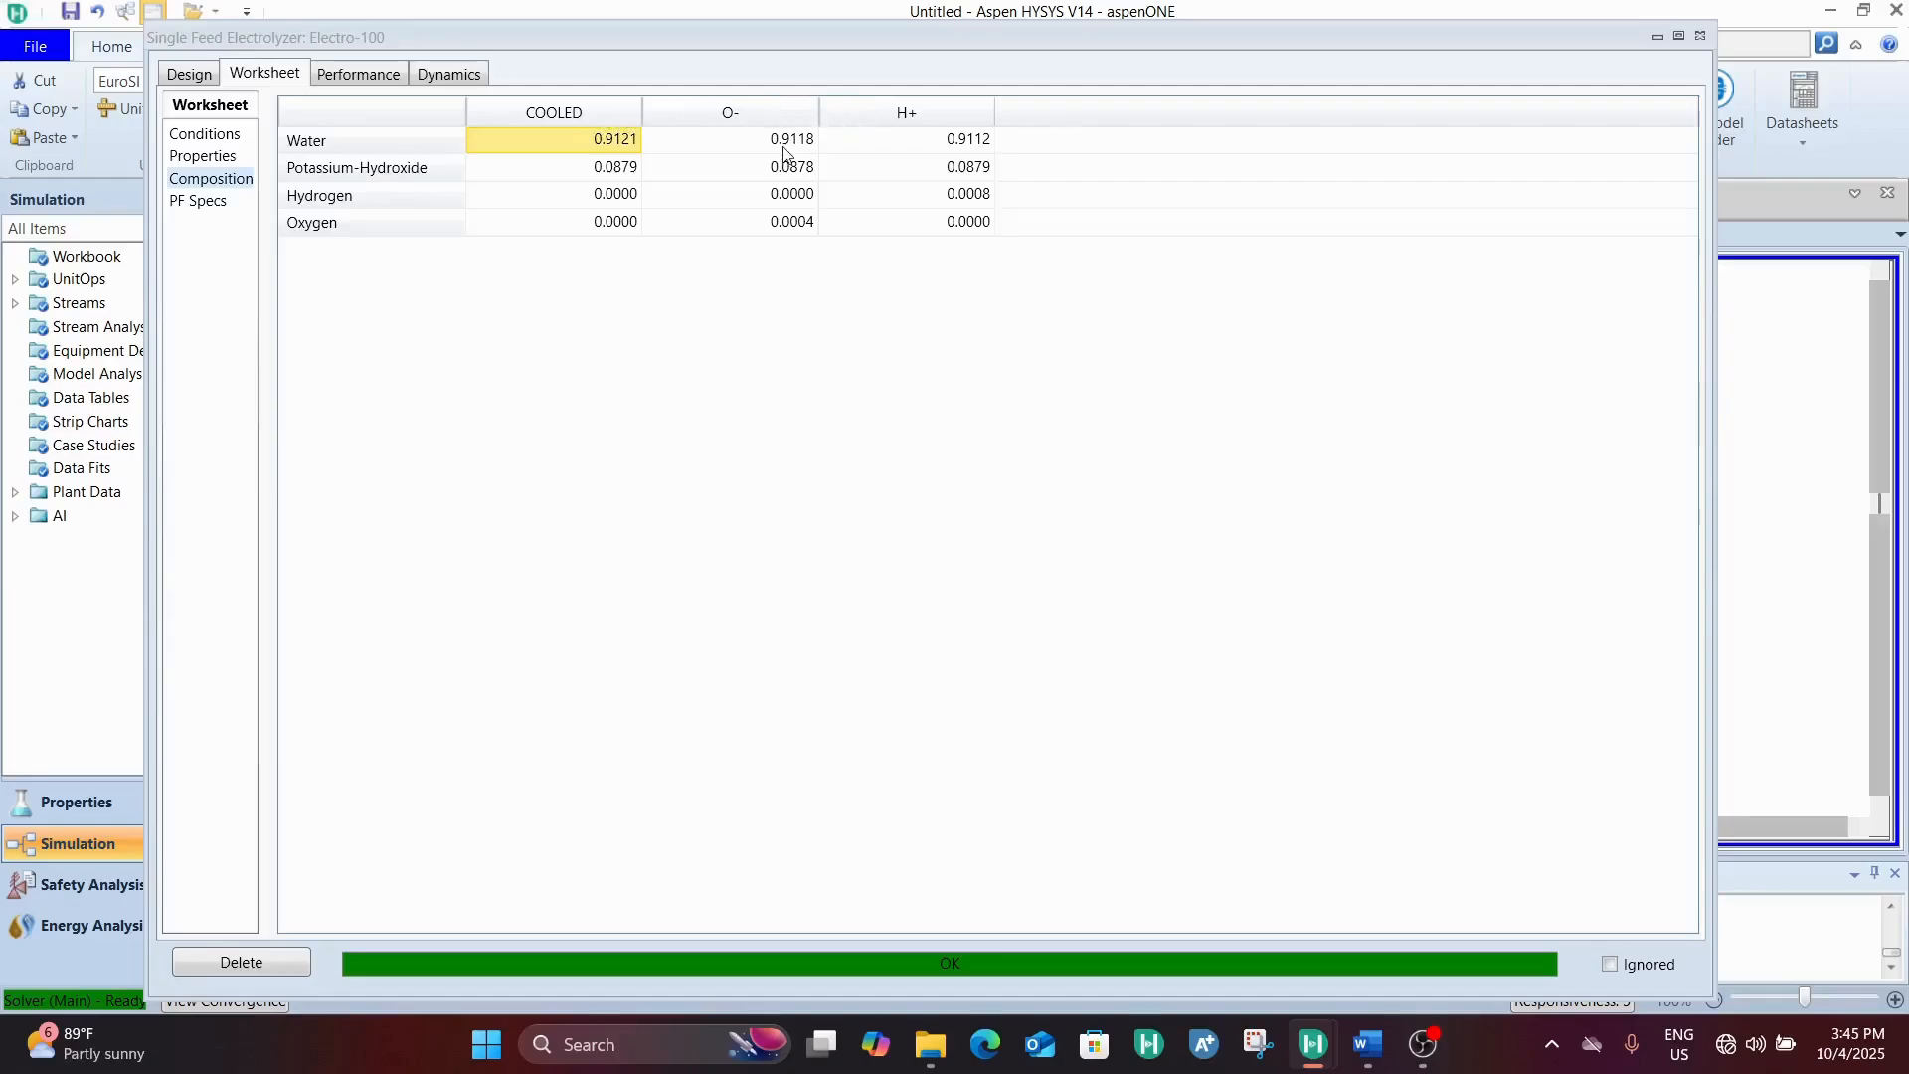
pyautogui.click(804, 171)
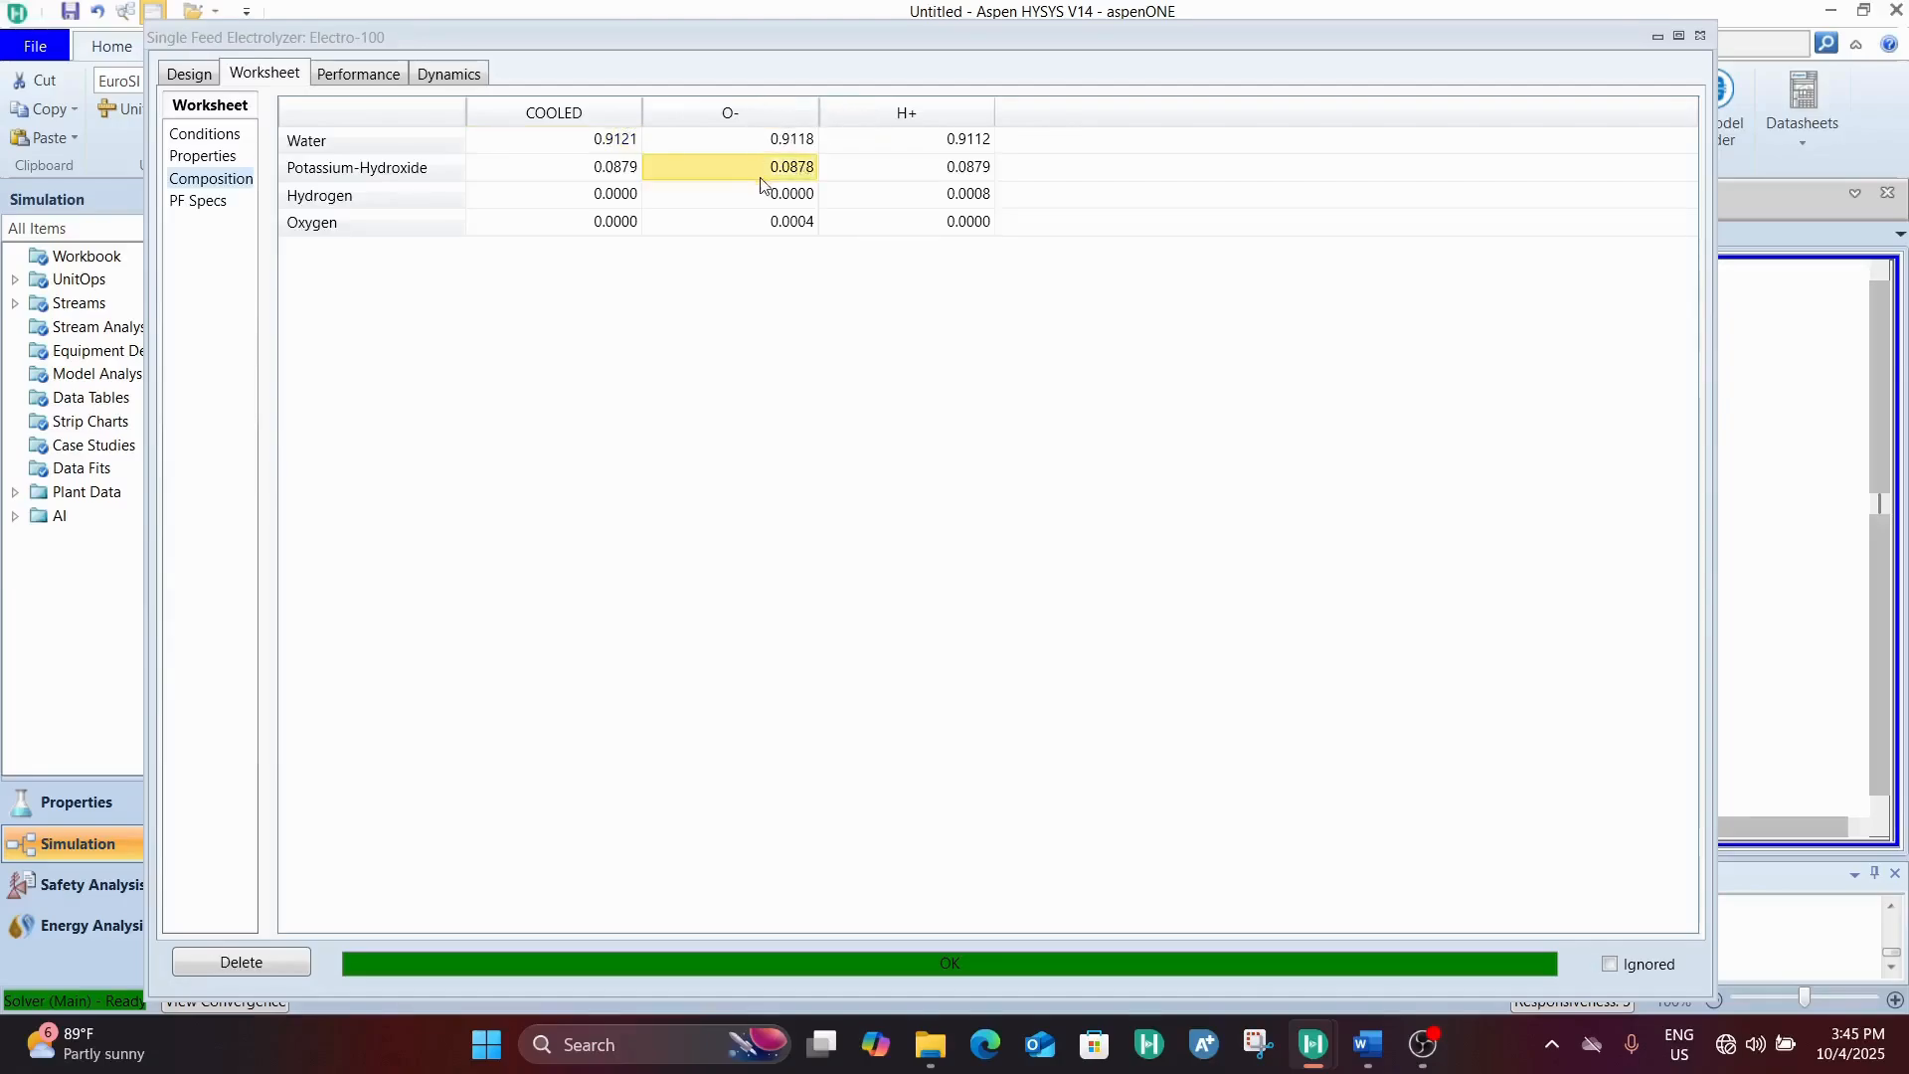
pyautogui.click(772, 220)
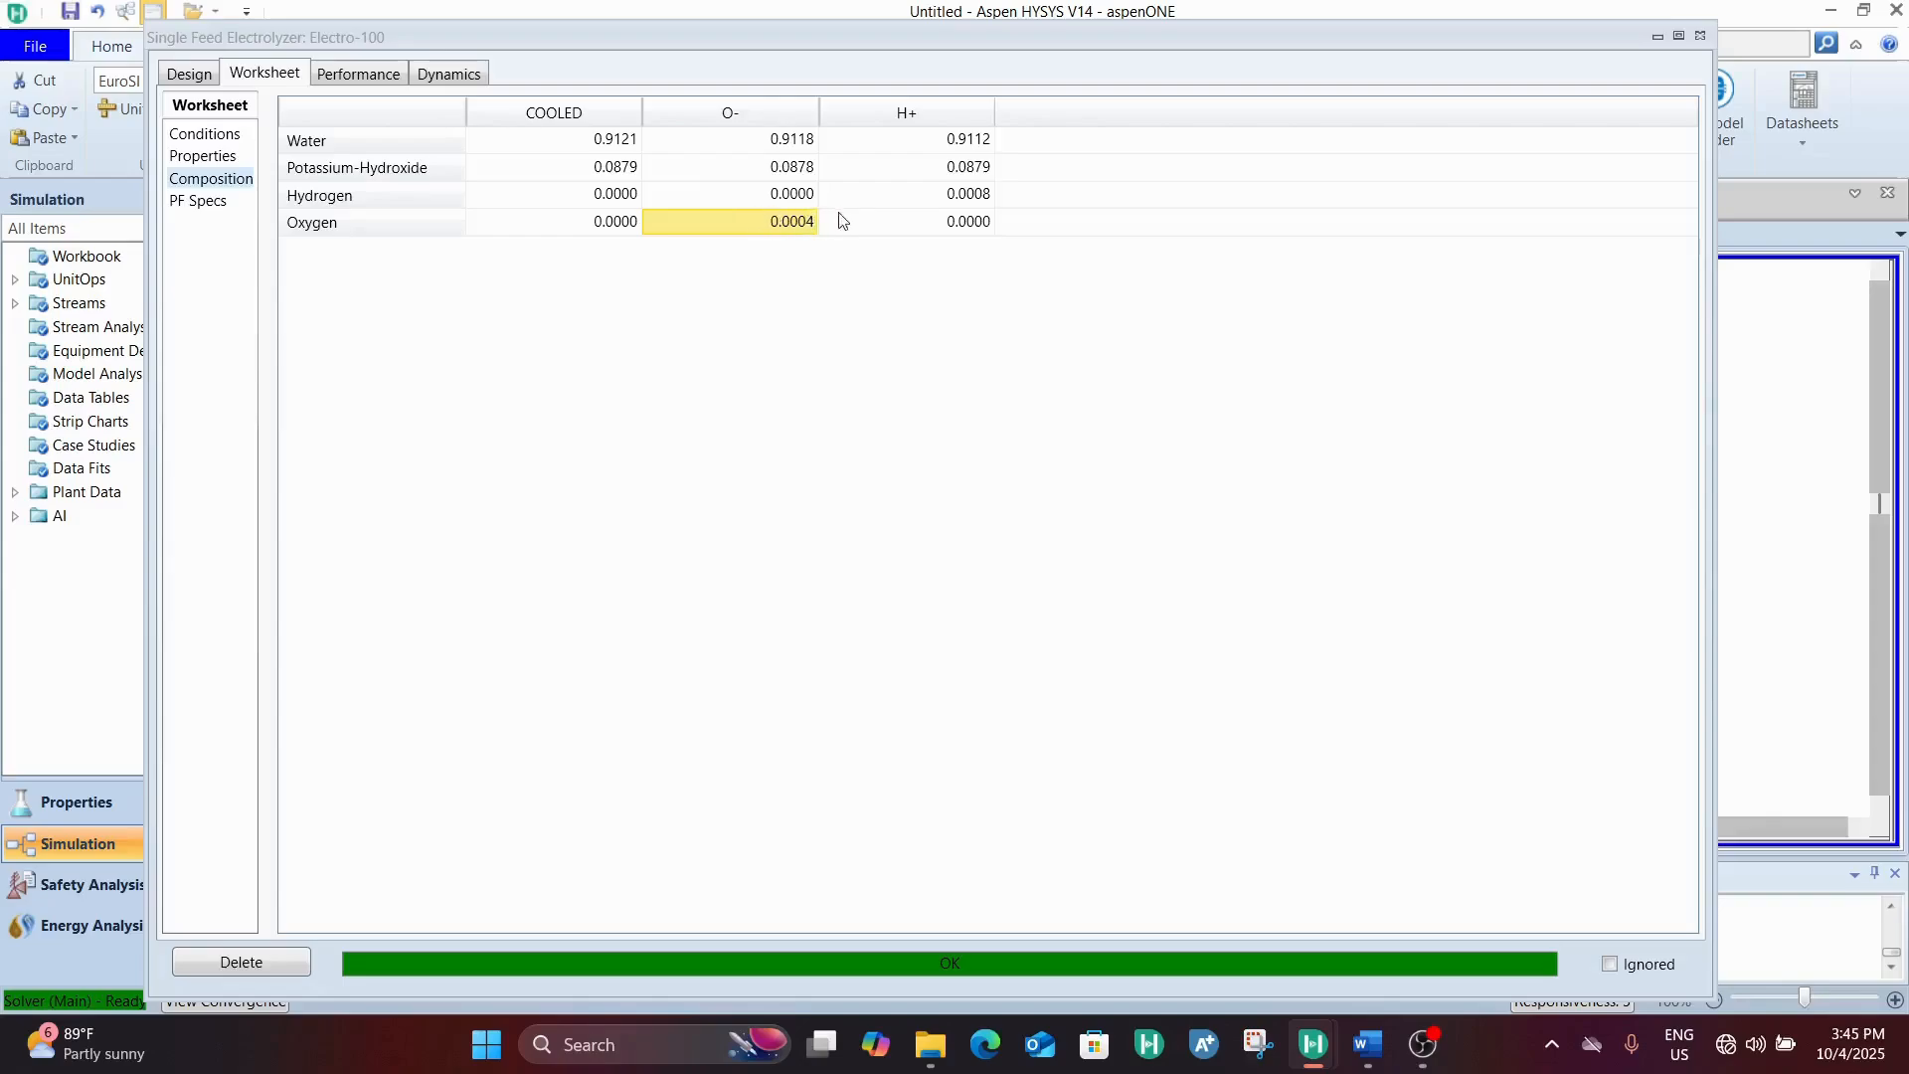
pyautogui.click(970, 204)
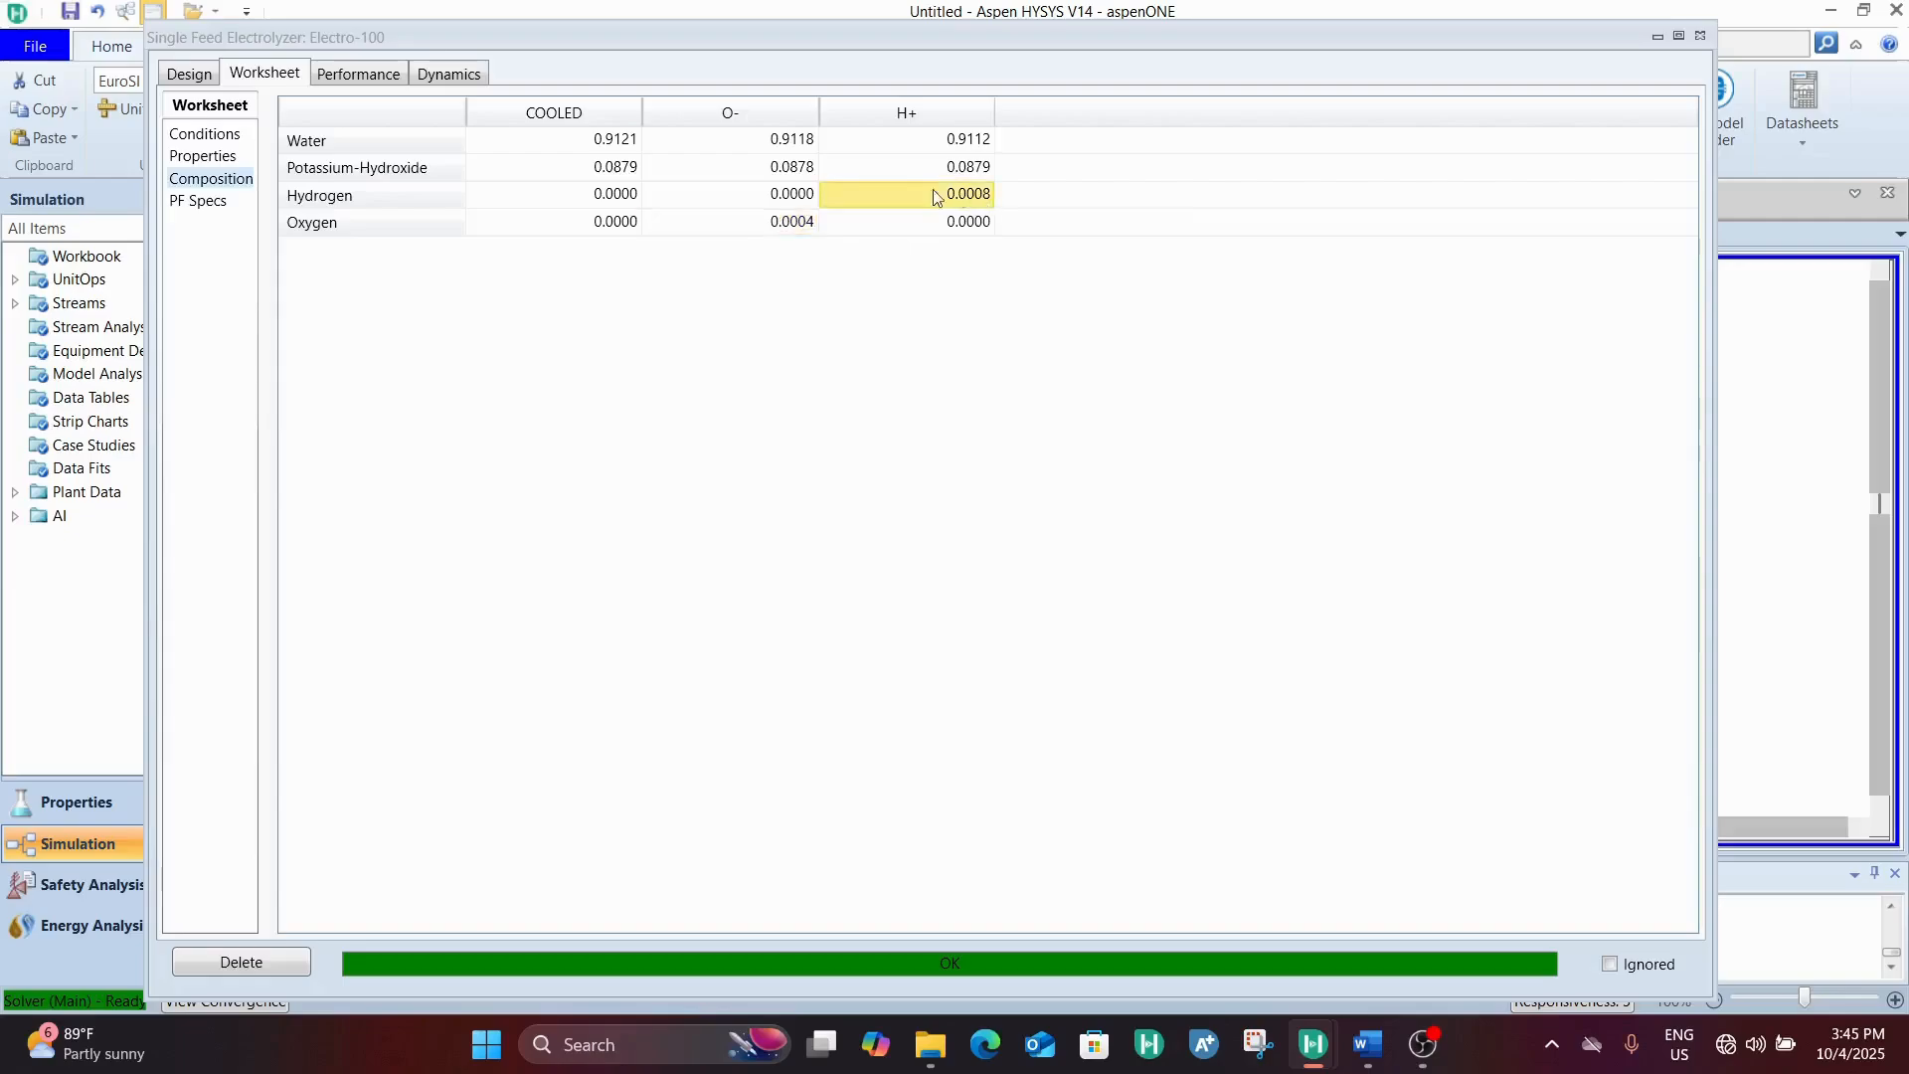
pyautogui.click(793, 142)
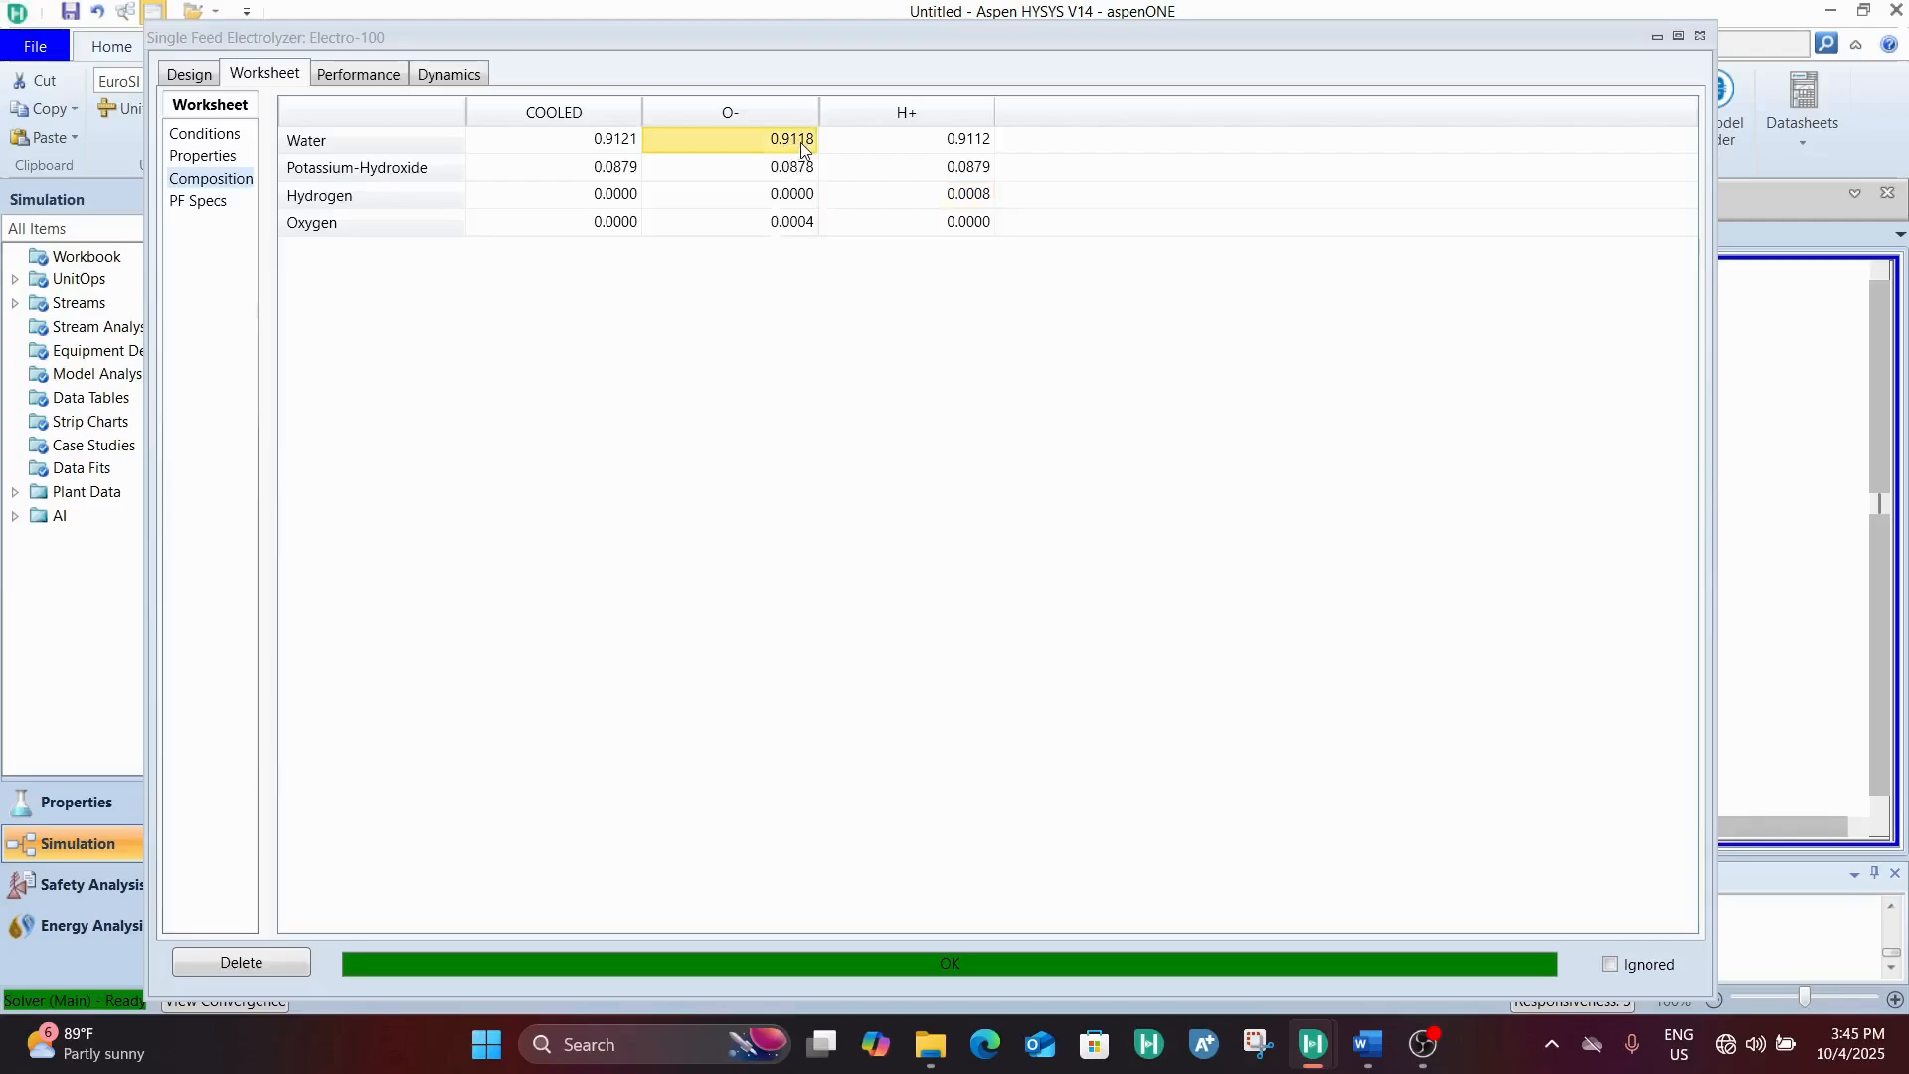
pyautogui.click(982, 140)
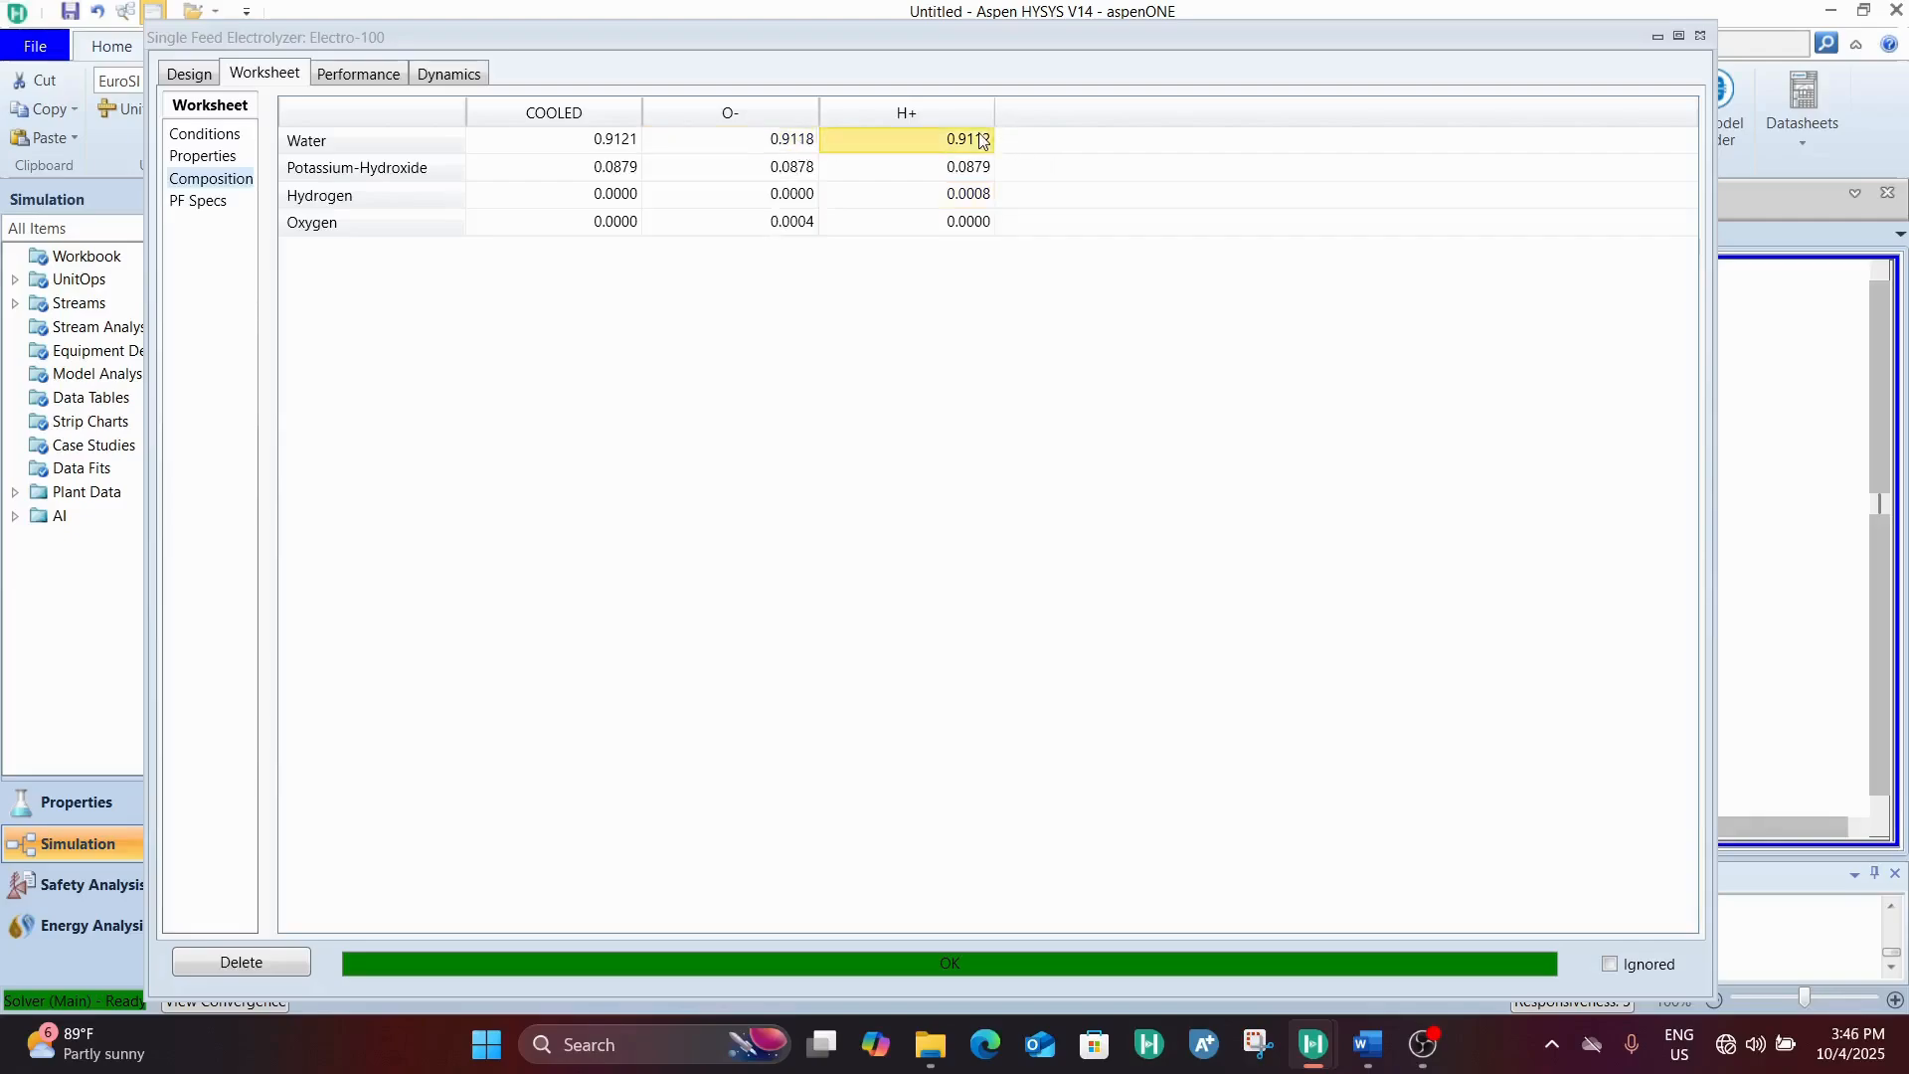
pyautogui.click(803, 169)
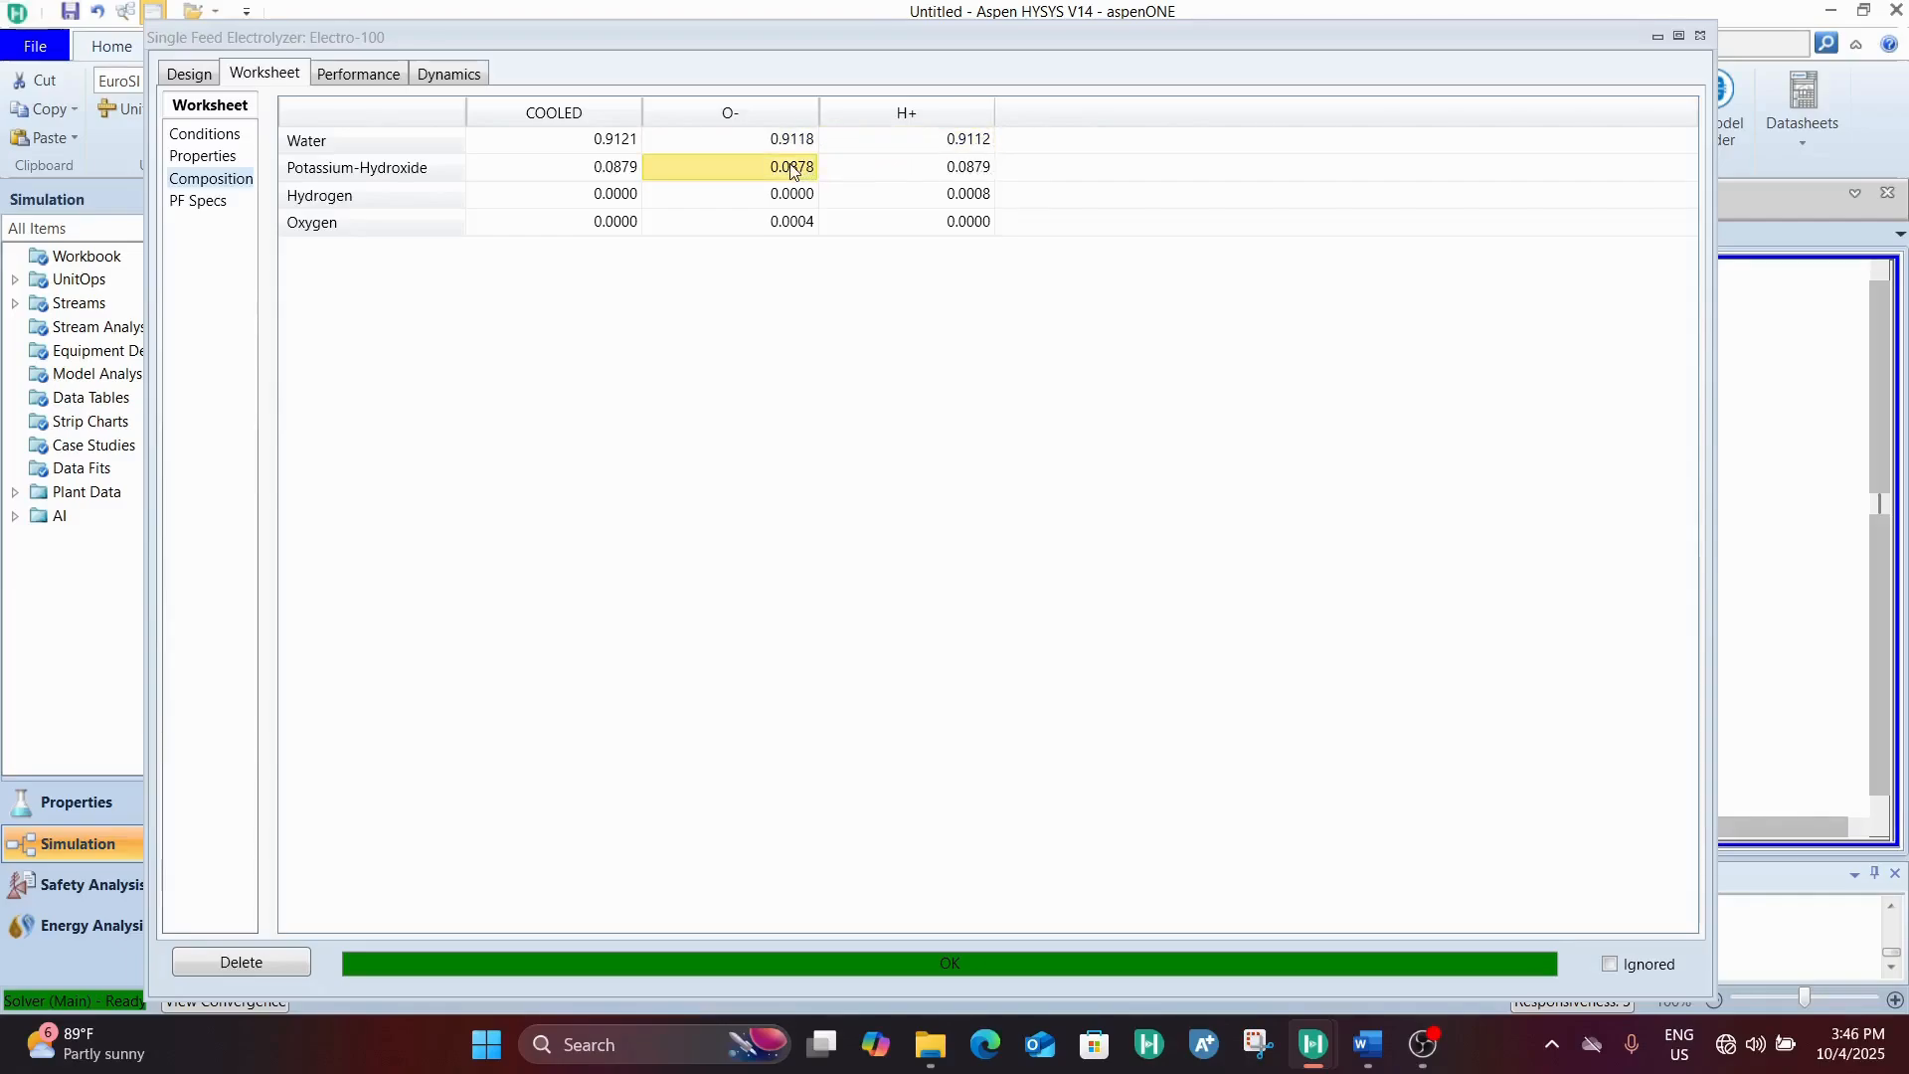
pyautogui.click(969, 171)
pyautogui.click(779, 172)
pyautogui.click(903, 159)
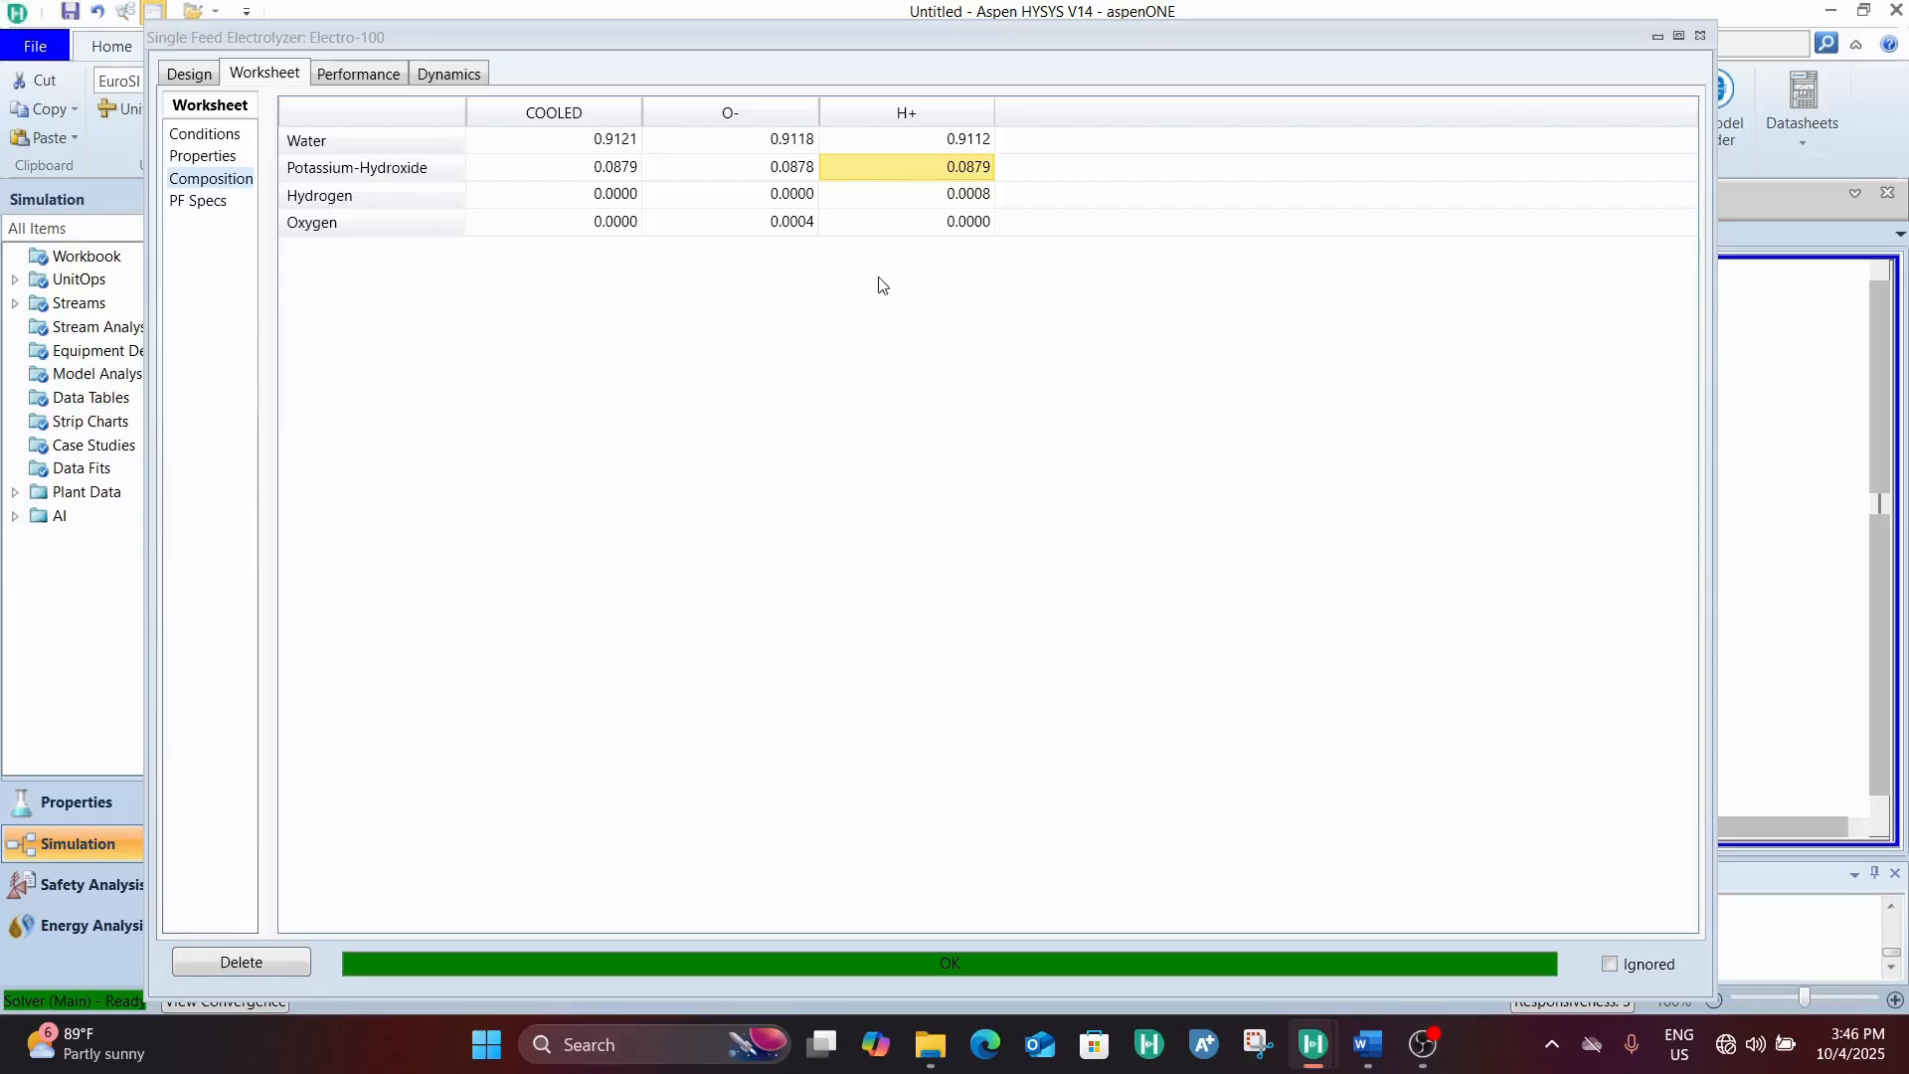
pyautogui.click(175, 80)
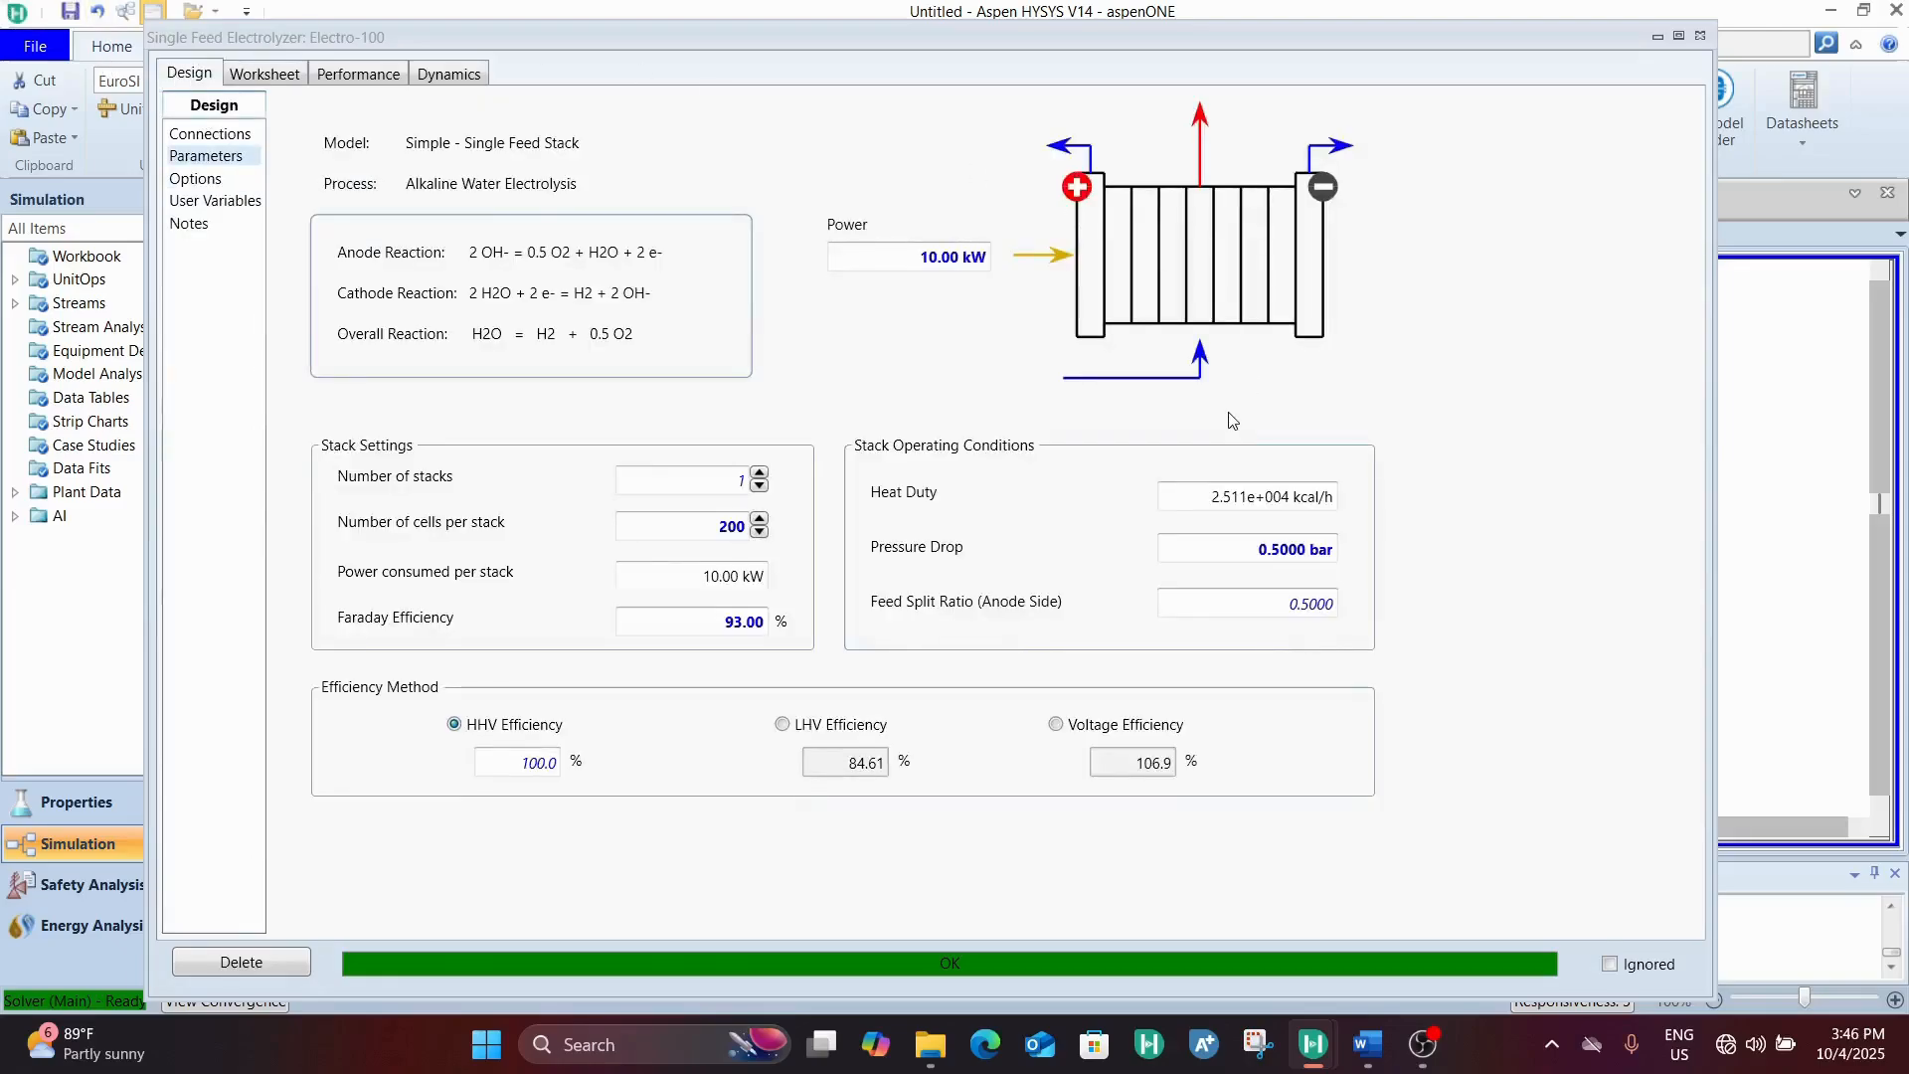